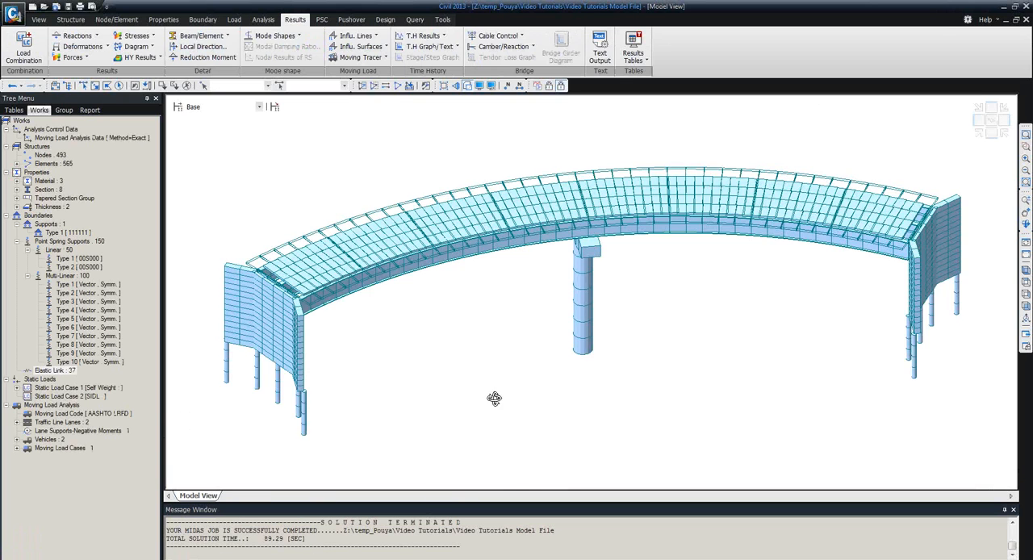
ctrl+middle_drag(493, 399, 522, 423)
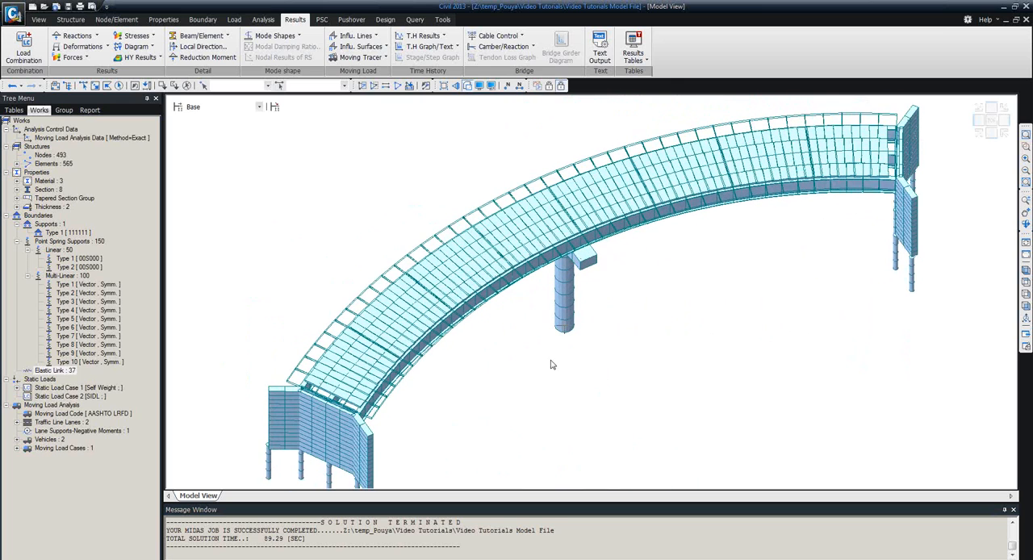
ctrl+middle_drag(485, 370, 459, 351)
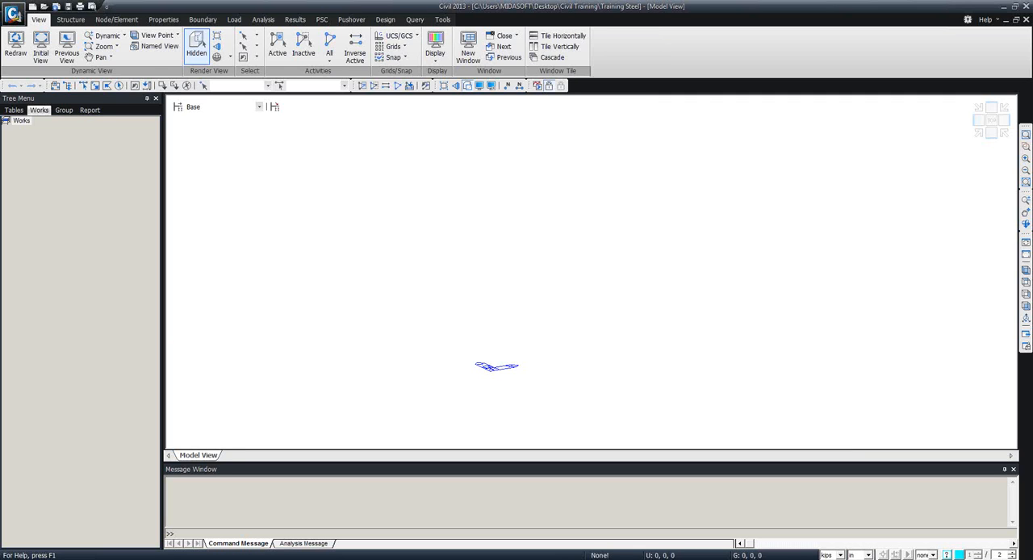
click(15, 15)
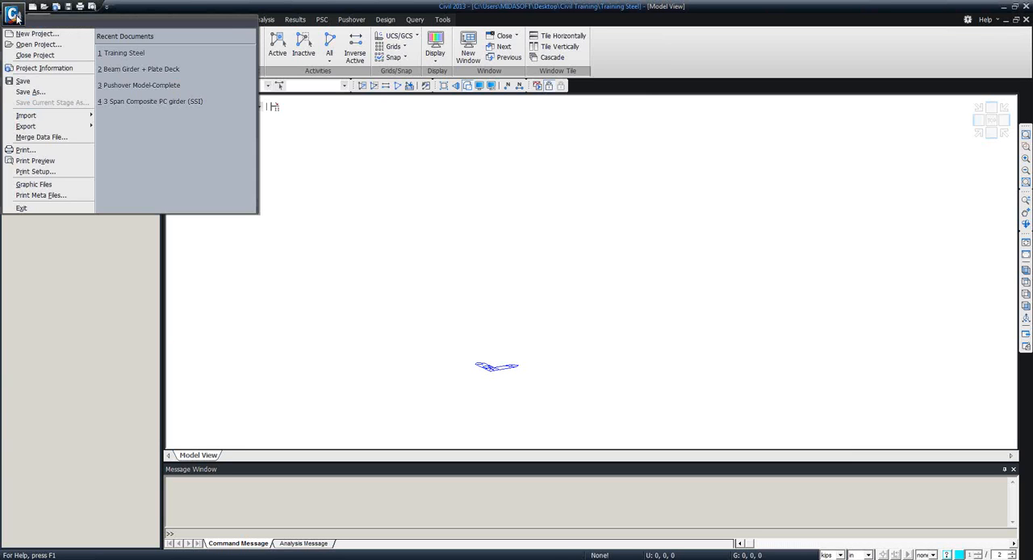
mouse_move(54, 121)
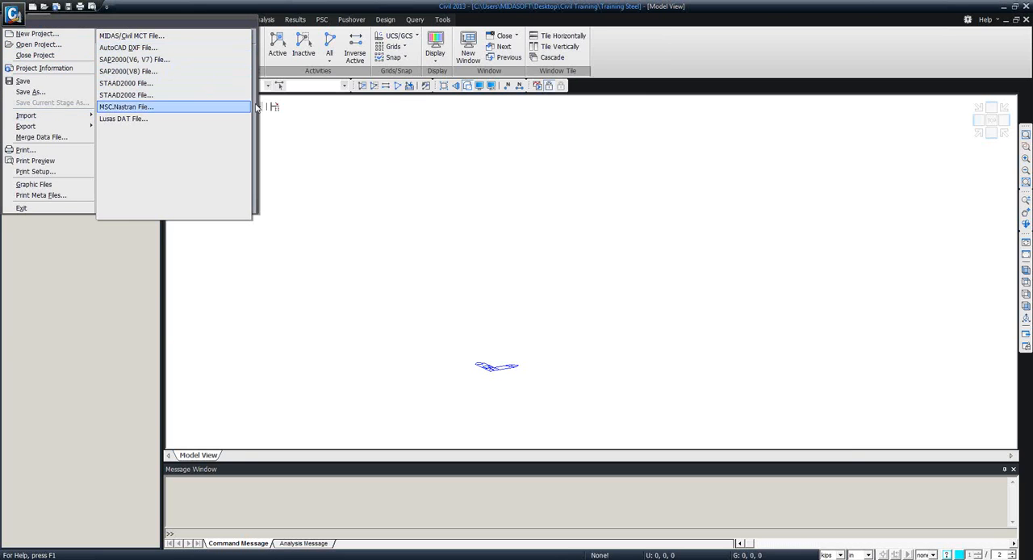
click(353, 155)
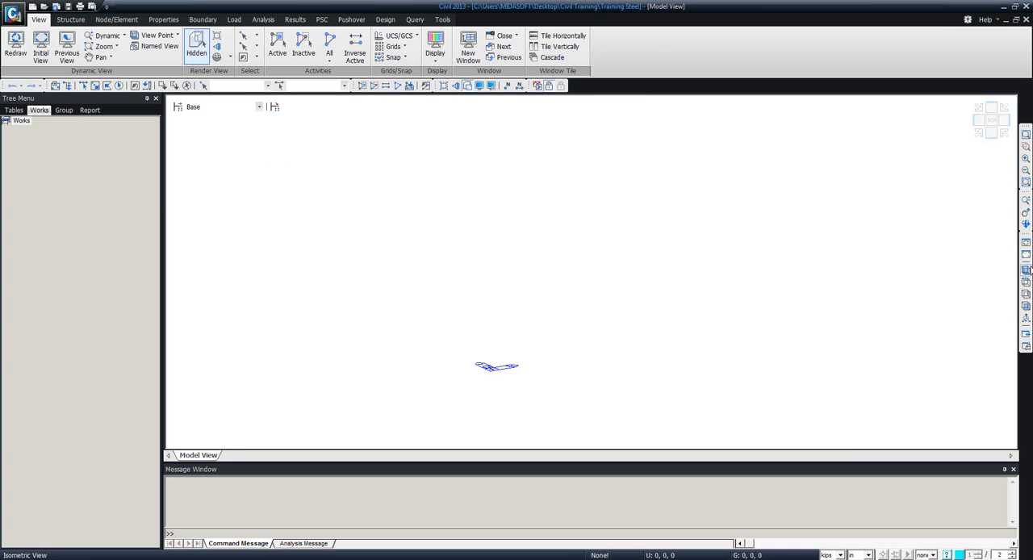
Show the model in top view, set the length unit to ft, and create a node at coordinates 0, 0, 0.
click(1026, 282)
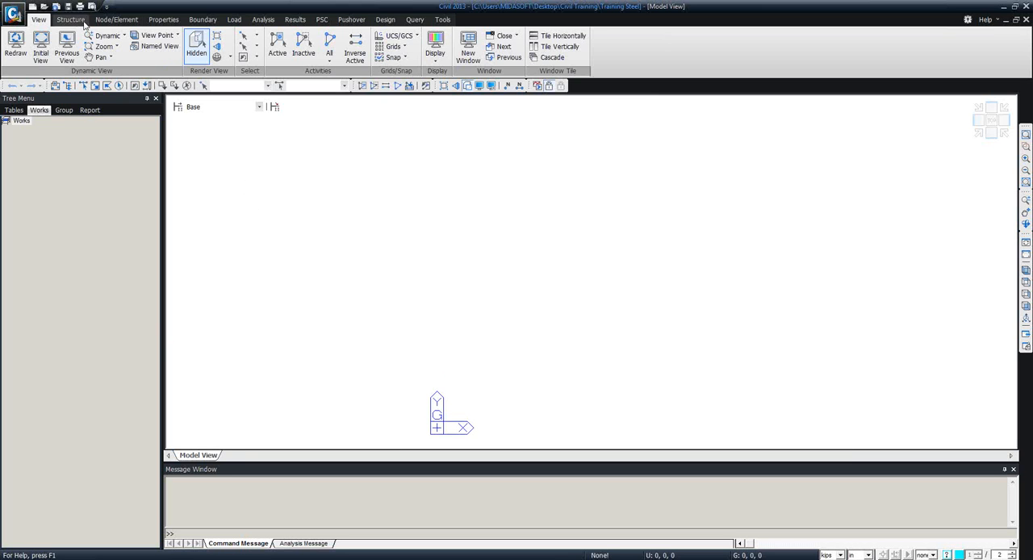
click(109, 22)
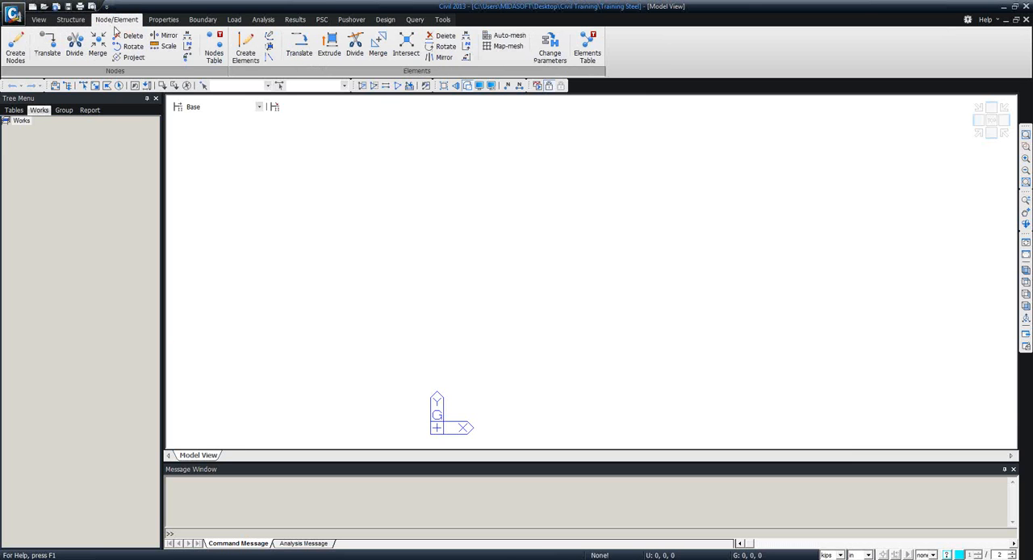
click(18, 54)
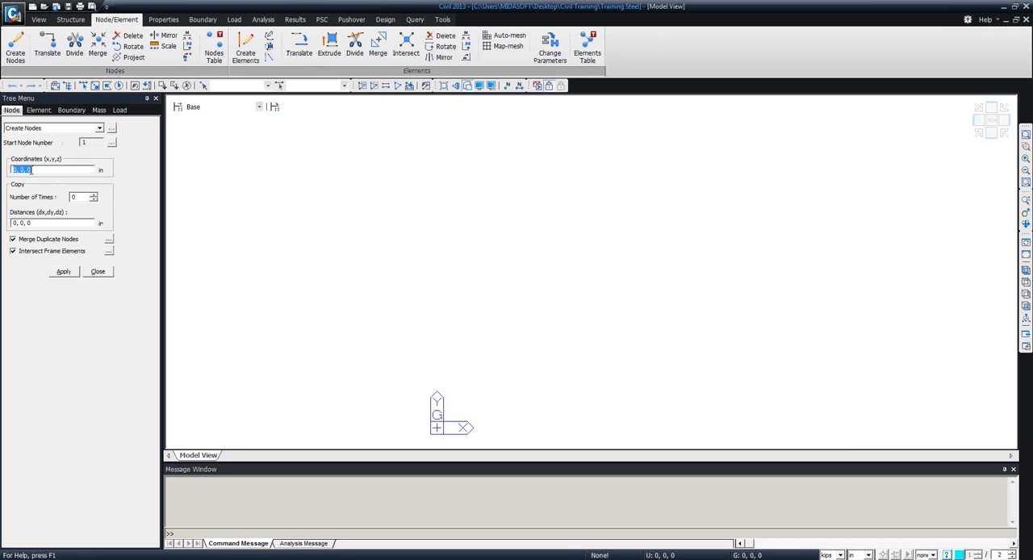
click(30, 169)
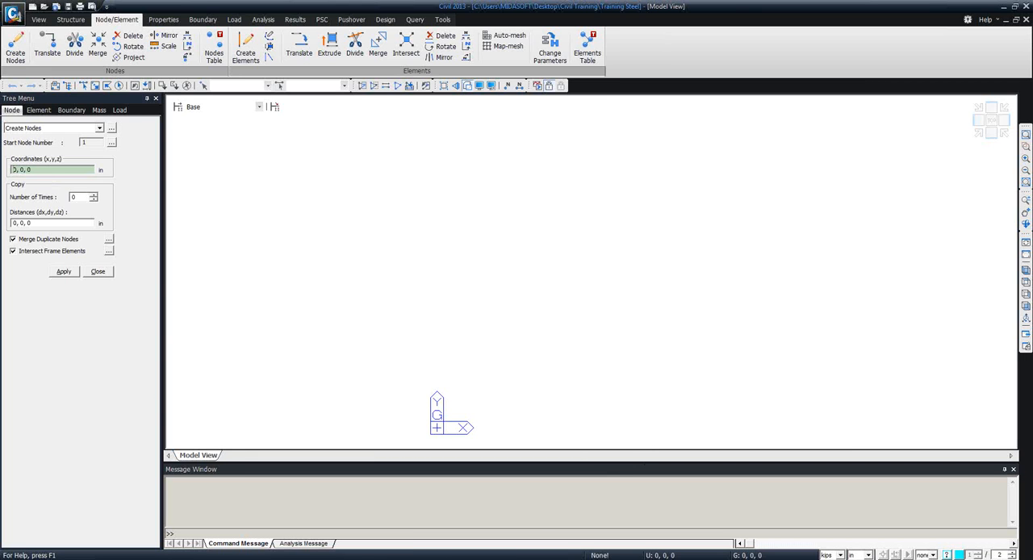
click(867, 555)
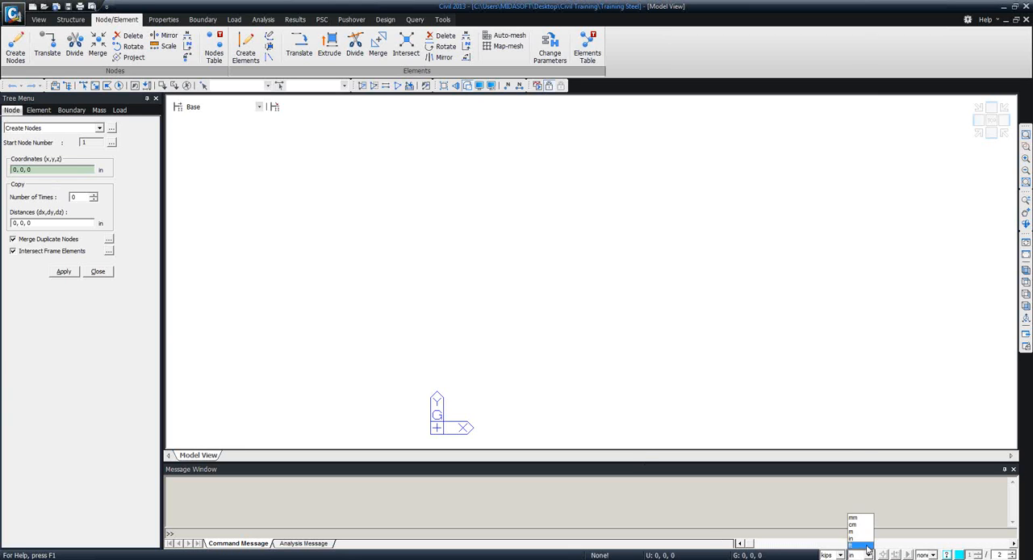
click(860, 547)
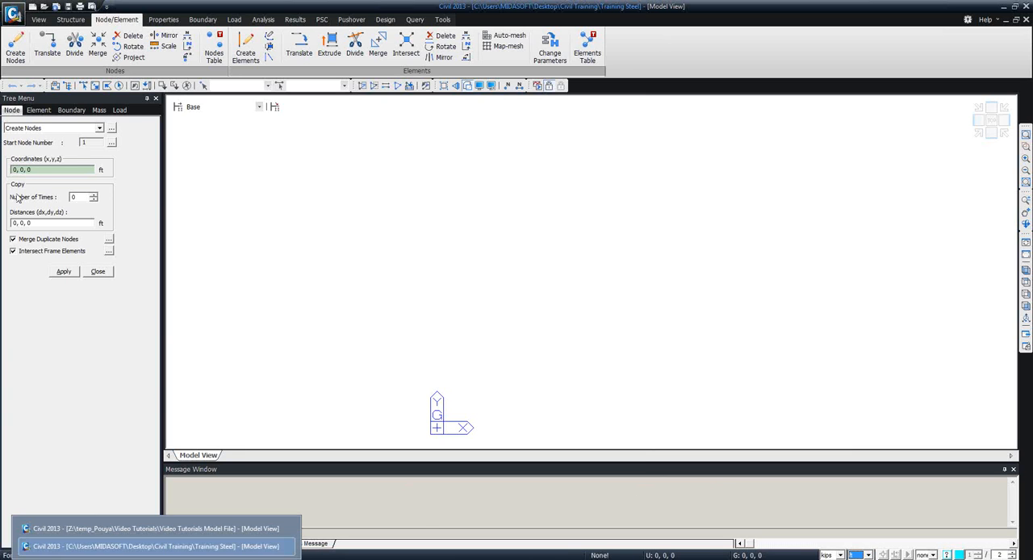
click(38, 172)
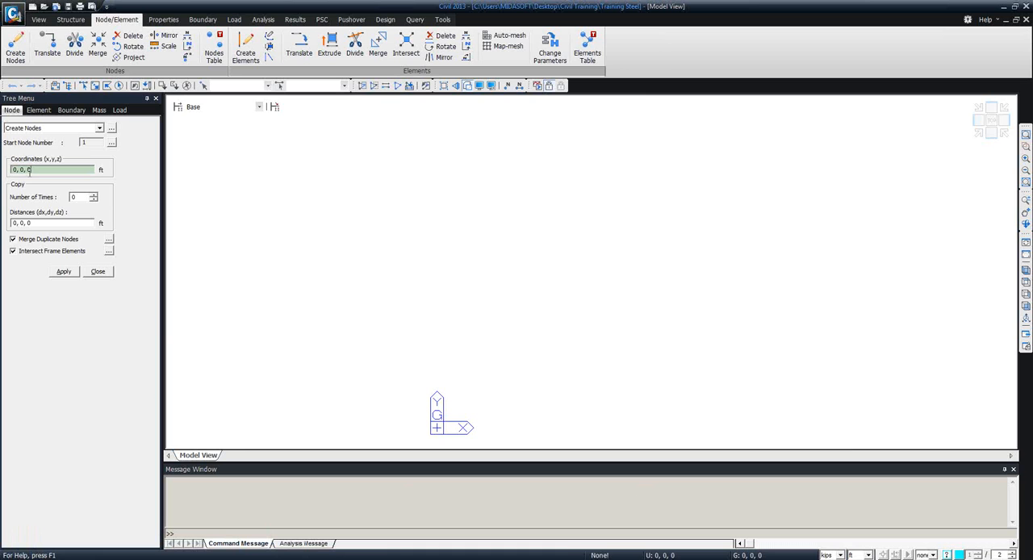
click(62, 272)
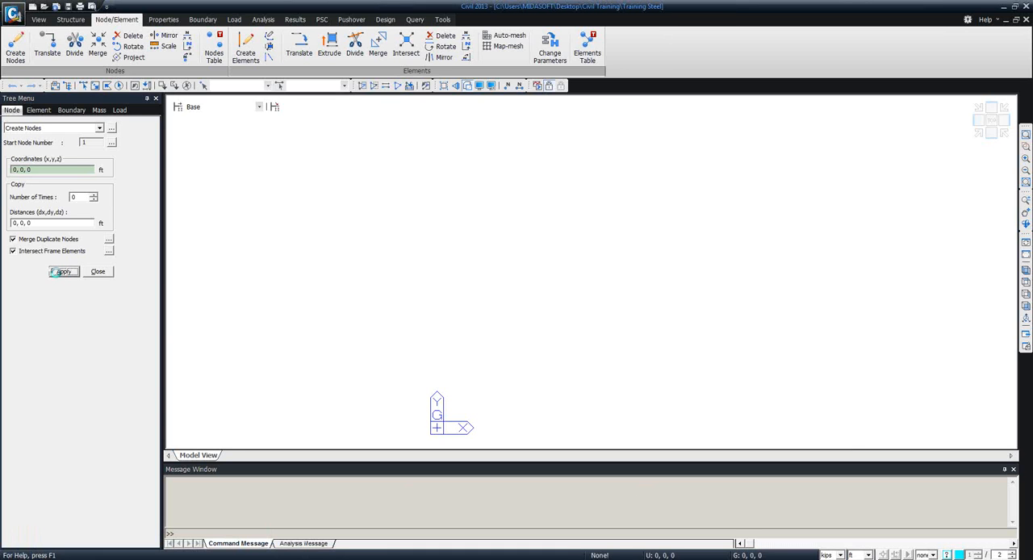
Create a second node at coordinates 100, 30, 0 ft.
click(32, 170)
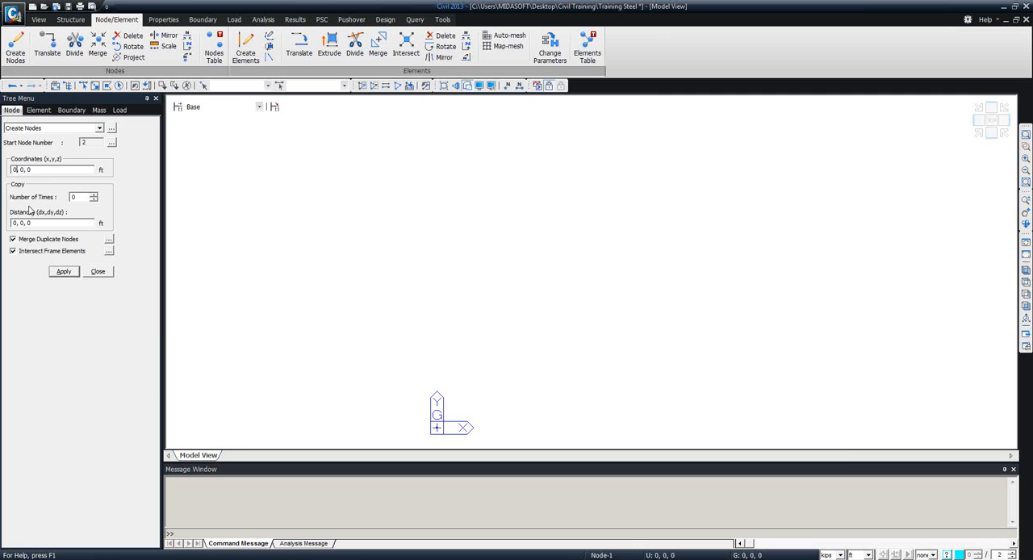
key(shift+Left)
text(100)
key(Right)
key(Right)
key(shift+Right)
text(3)
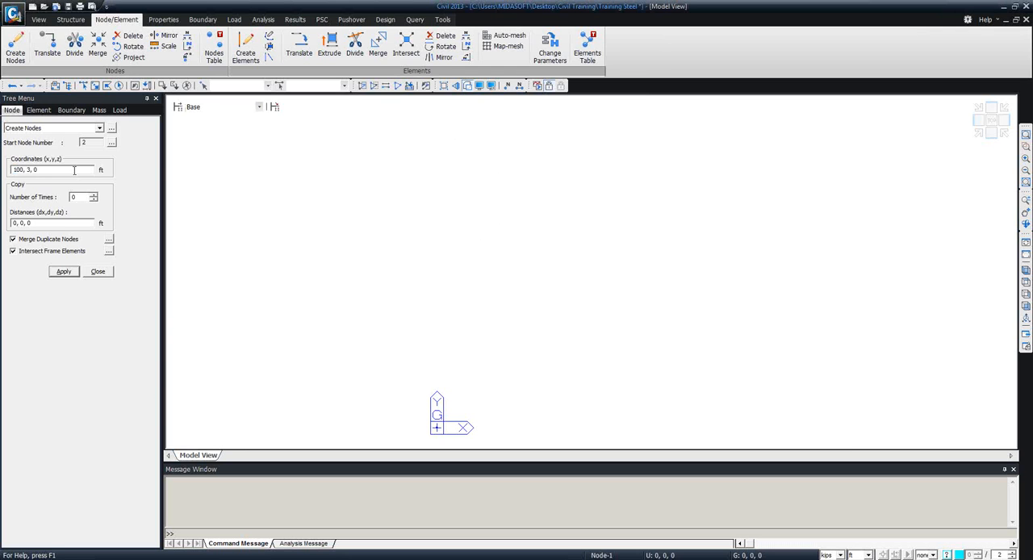
click(31, 170)
text(0)
click(62, 273)
Create a third node at coordinates 200, 0, 0 ft and show all nodes in top view.
click(14, 170)
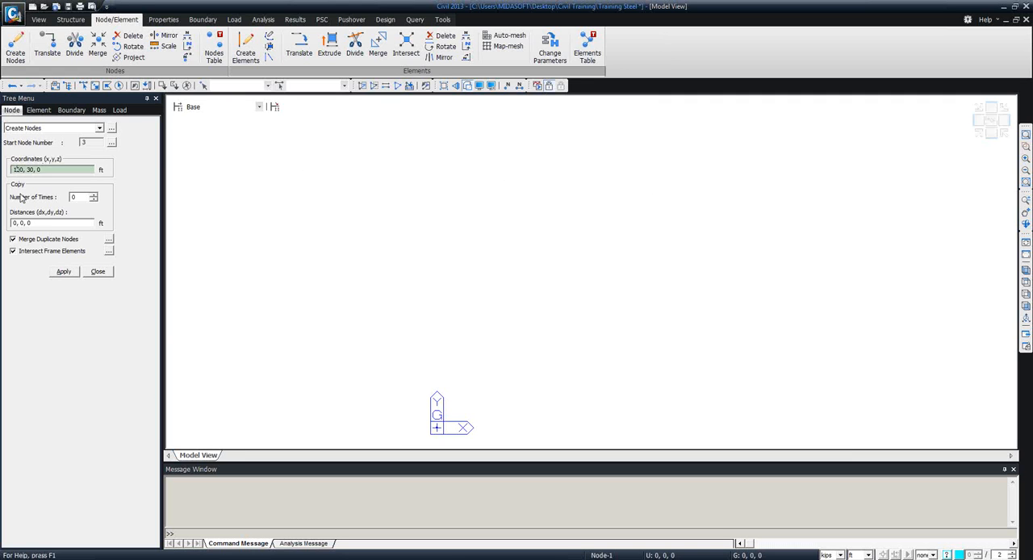
key(shift+Right)
text(2)
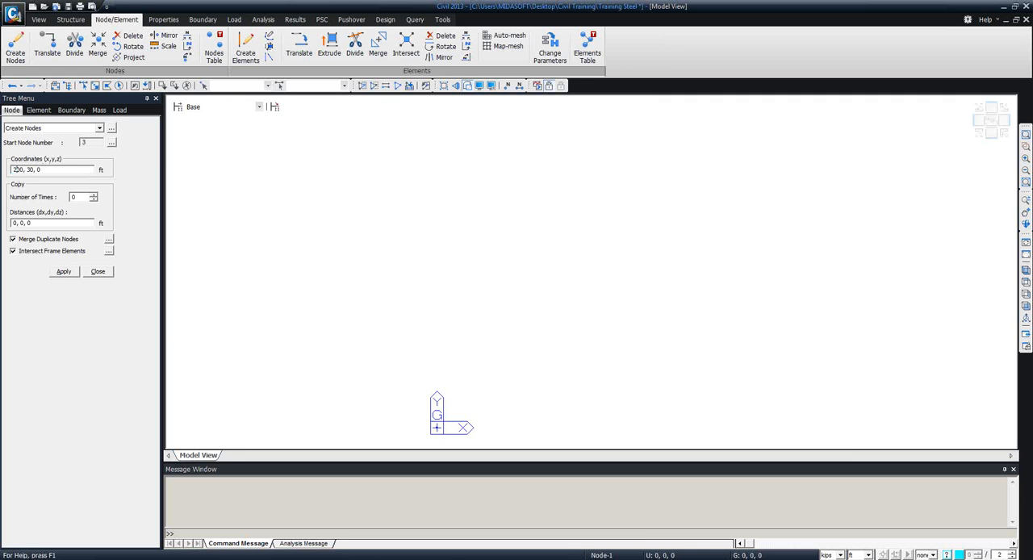
click(28, 170)
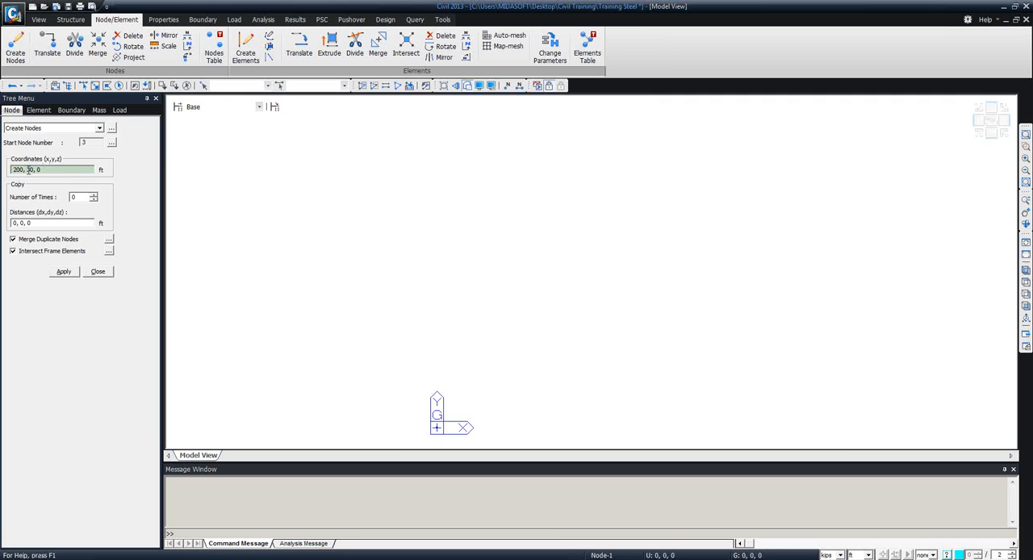
key(shift+Right)
key(BackSpace)
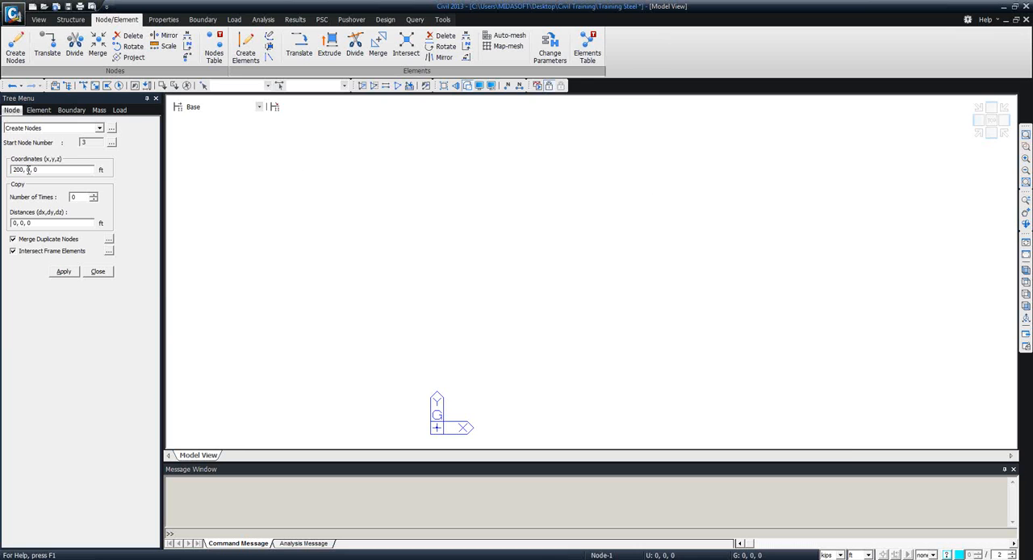
click(64, 272)
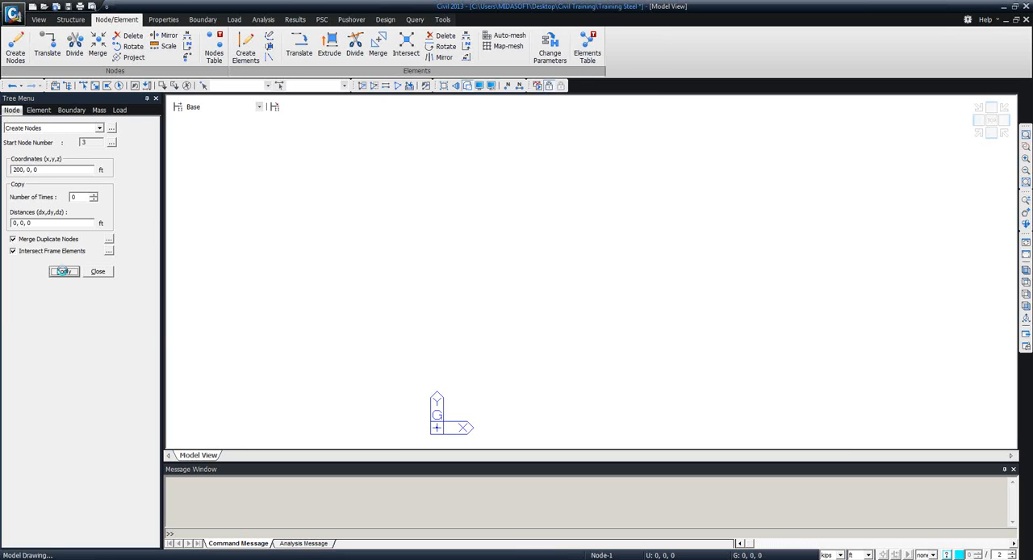
click(1025, 283)
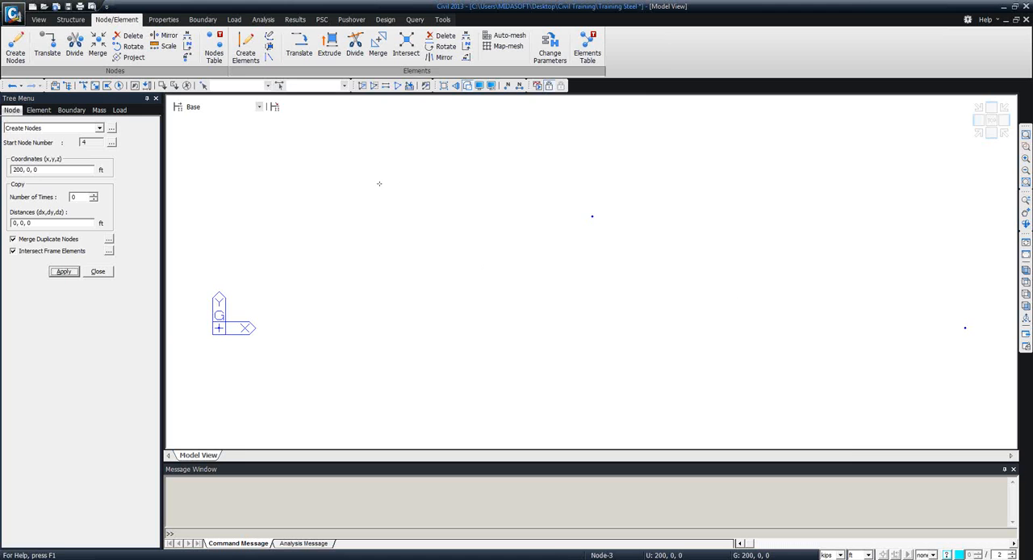
click(270, 40)
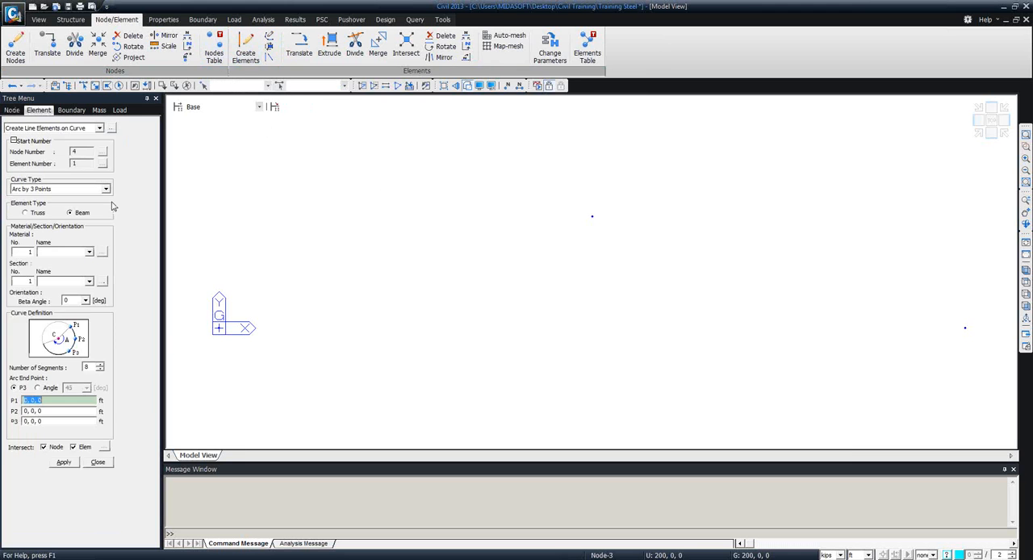
click(105, 189)
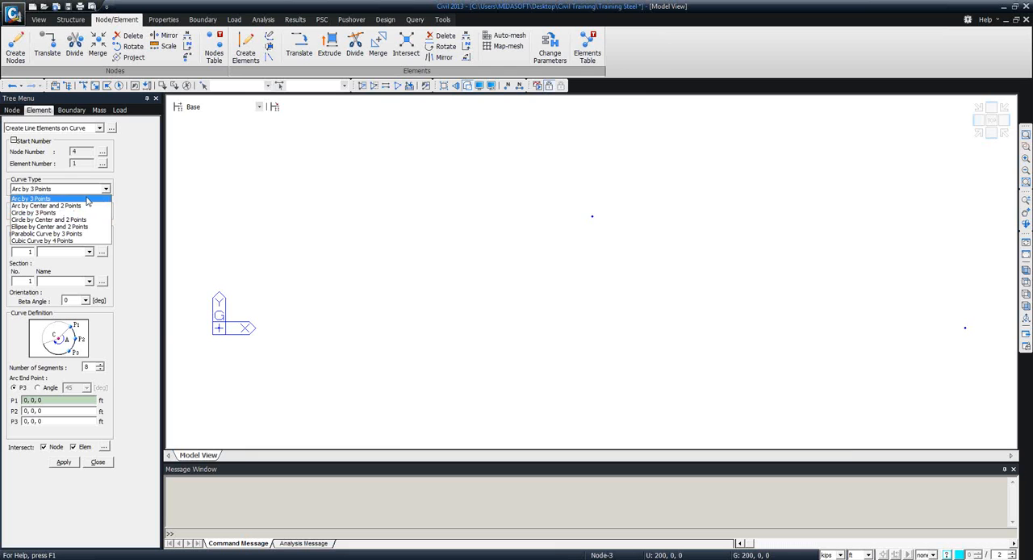
click(127, 203)
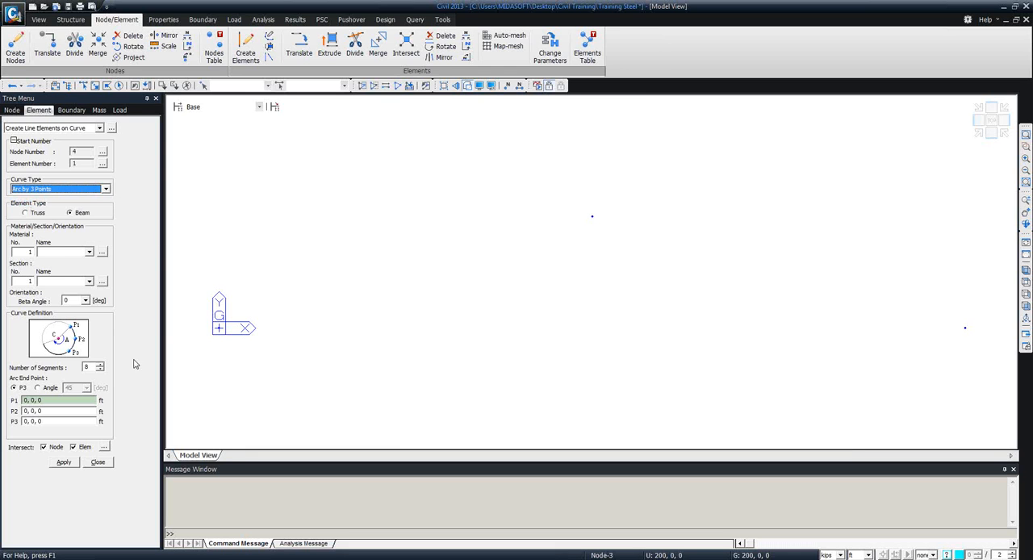
click(96, 463)
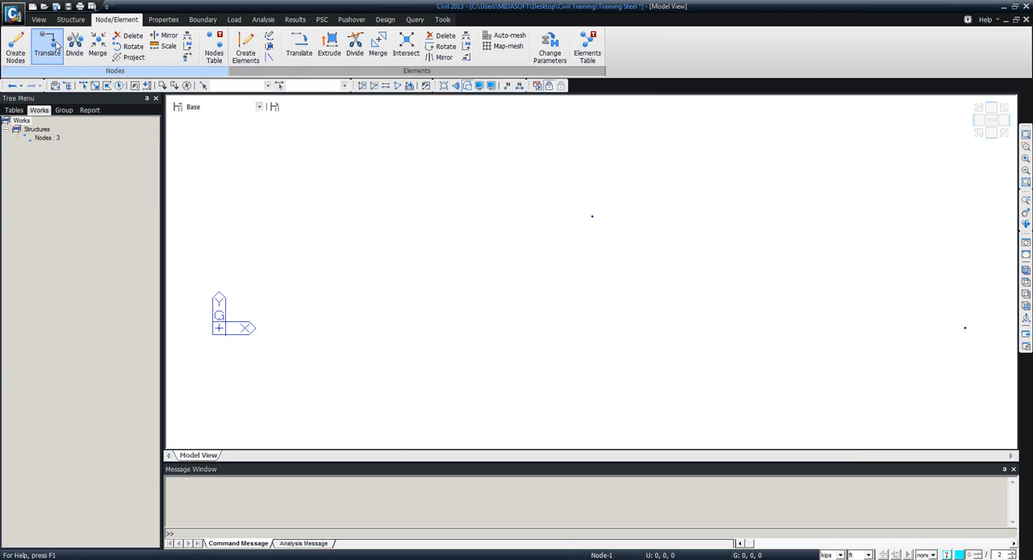
Start the Translate Nodes command in copy mode and select all three nodes.
click(55, 46)
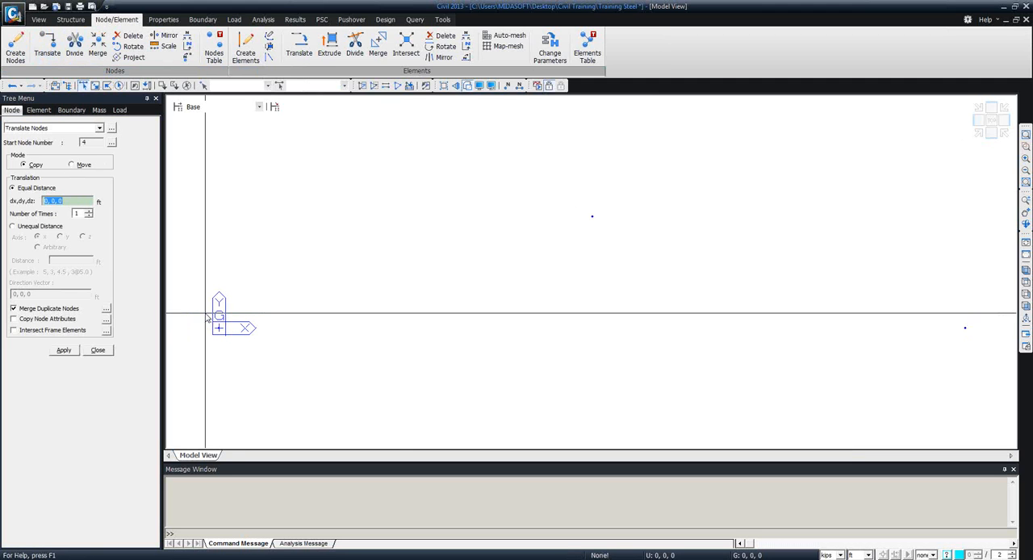
click(84, 86)
click(219, 327)
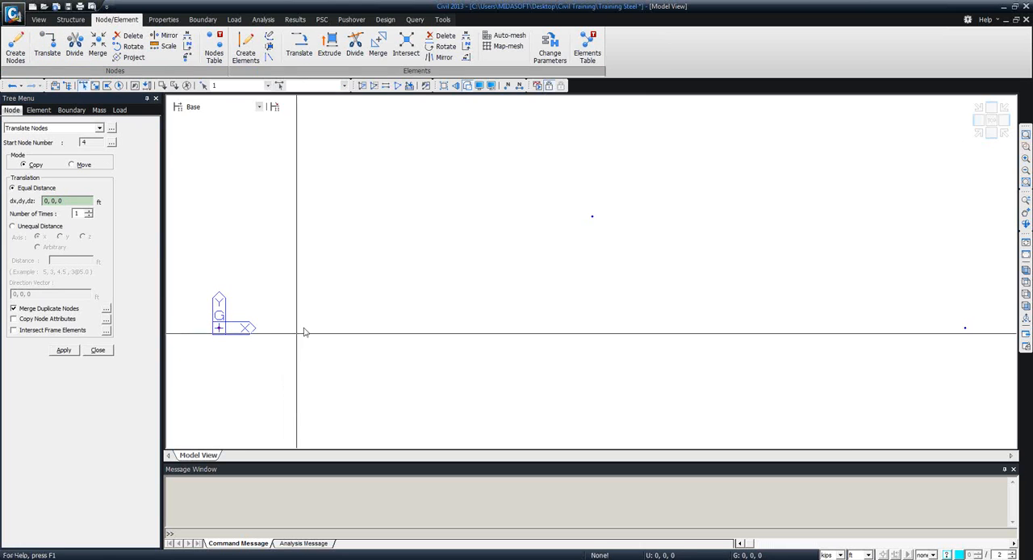
click(592, 217)
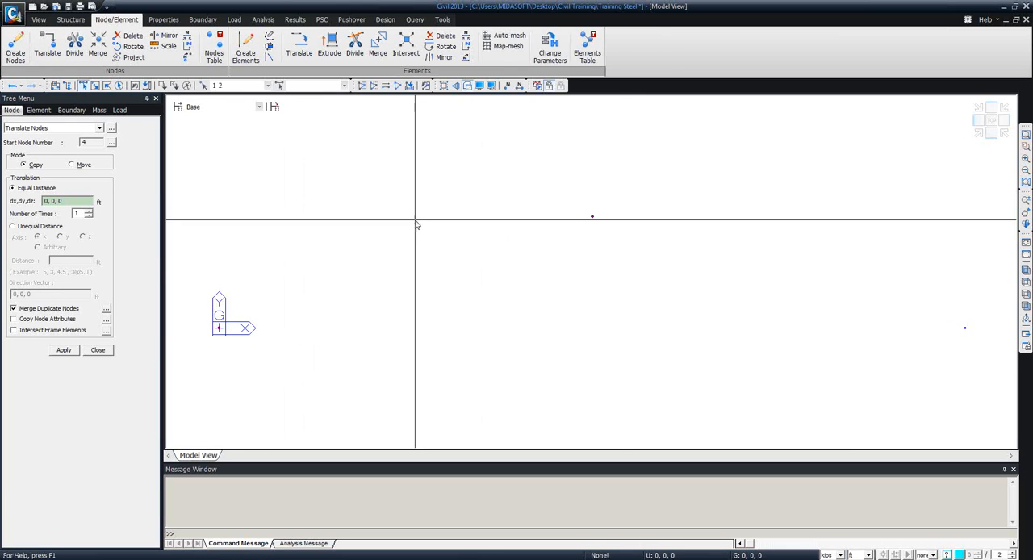
click(186, 86)
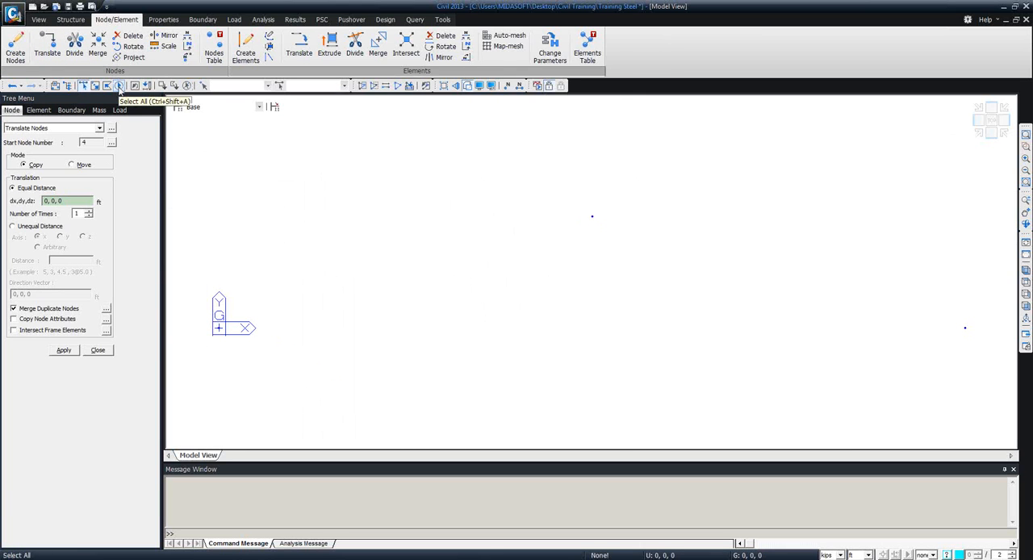
click(118, 86)
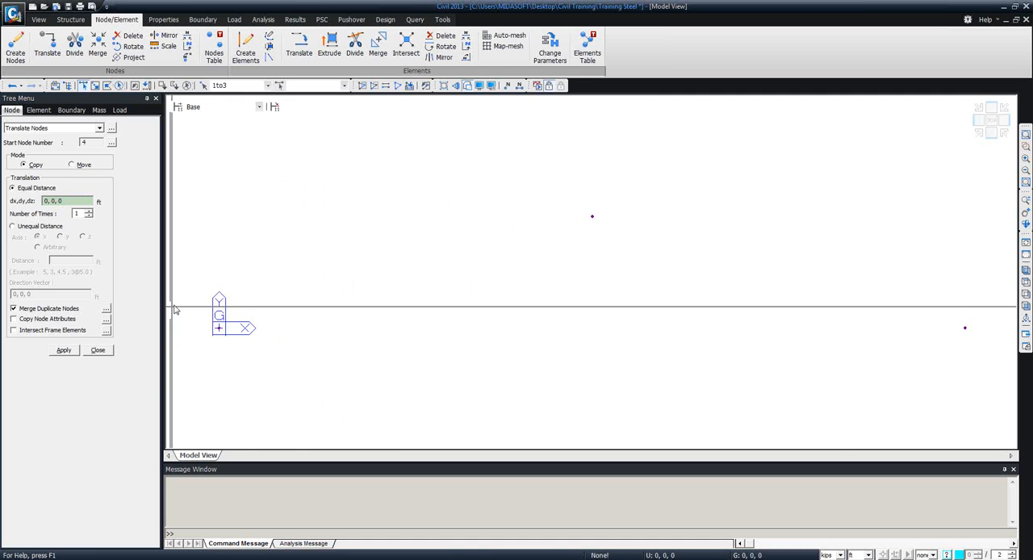
Try to copy the three selected nodes once by 10, 0, 0 ft, and undo that copy.
click(47, 201)
text(1)
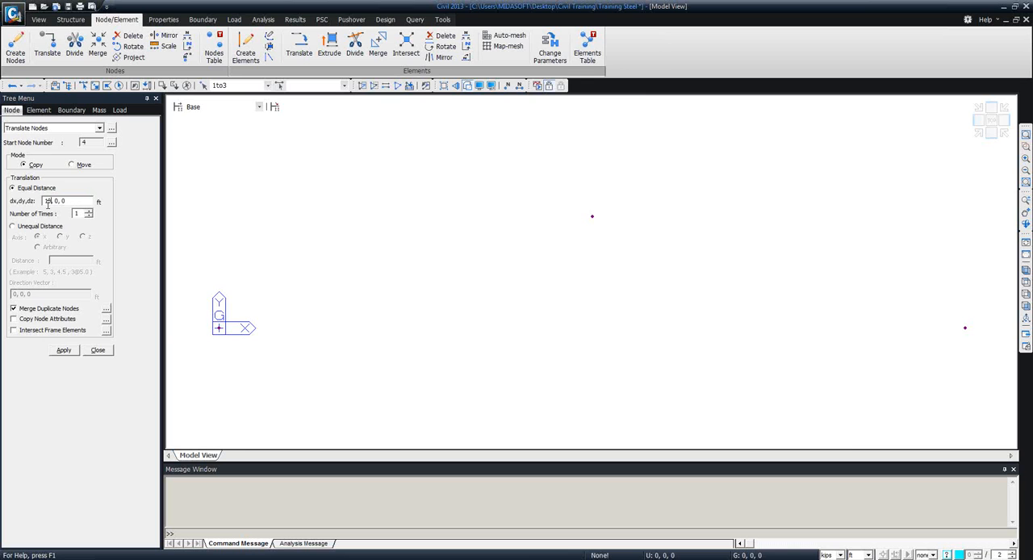
click(64, 350)
key(ctrl+z)
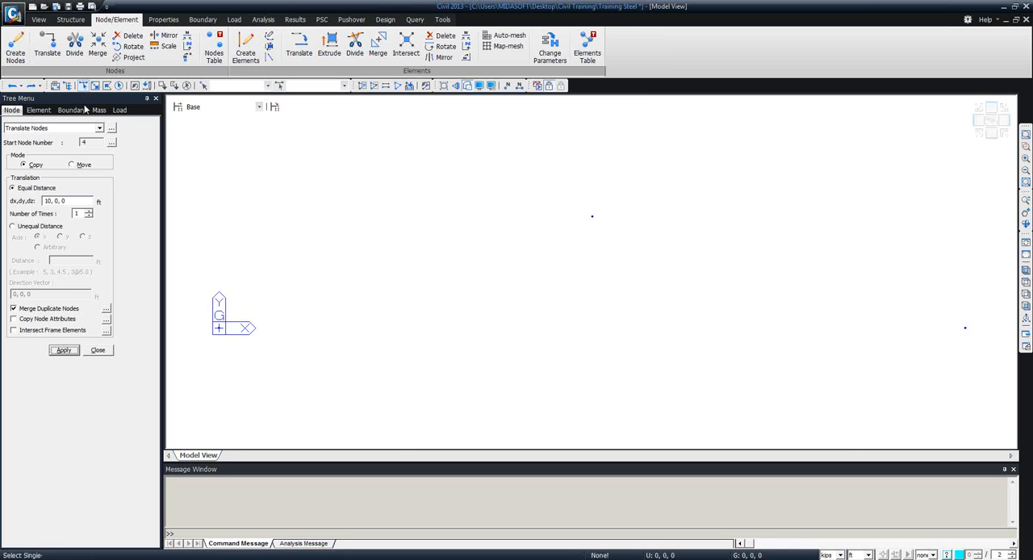
Select all three nodes and copy them once by 0, 10, 0 ft.
click(118, 86)
click(47, 201)
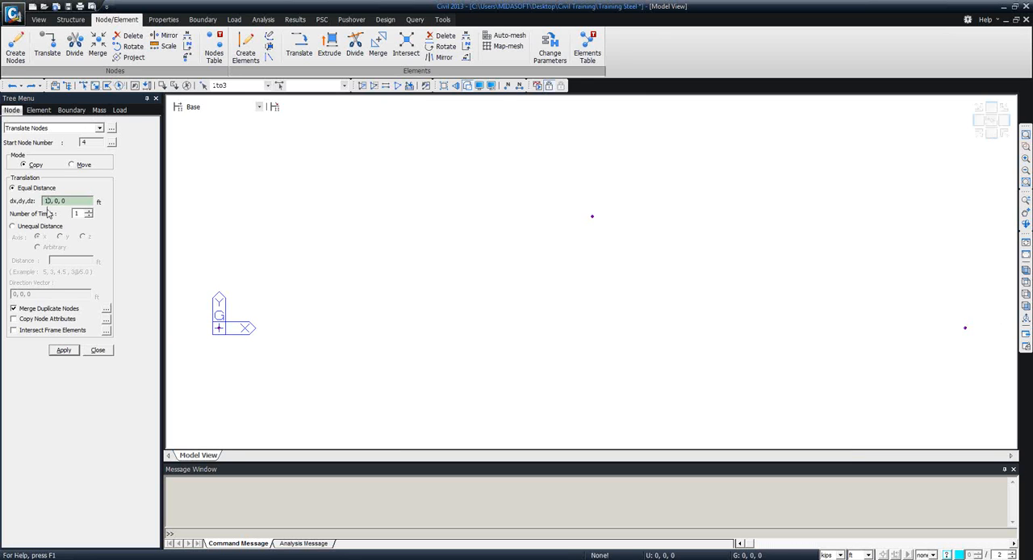
text(5)
text(10)
click(65, 351)
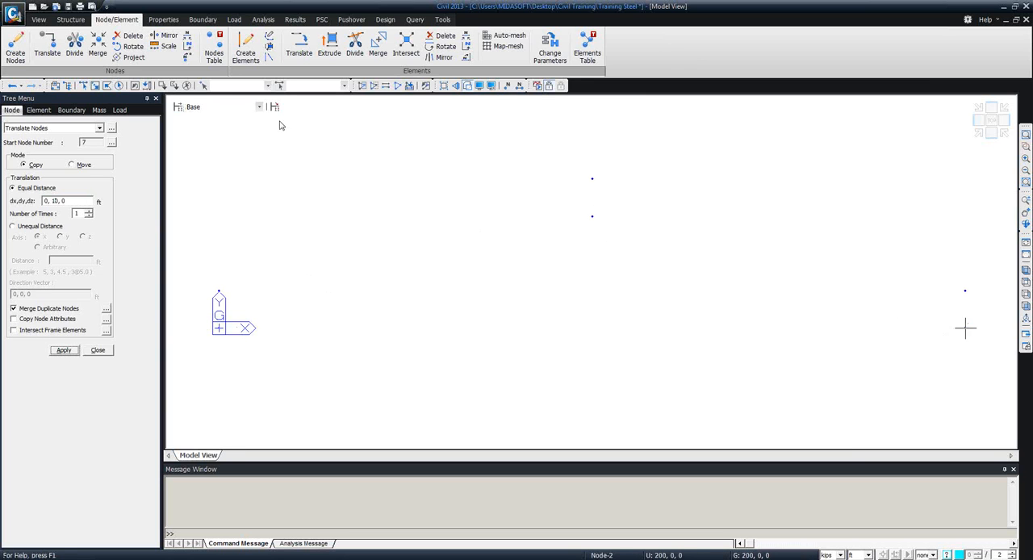
Reselect the three original nodes and copy them once by 0, -10, 0 ft.
click(135, 90)
click(53, 201)
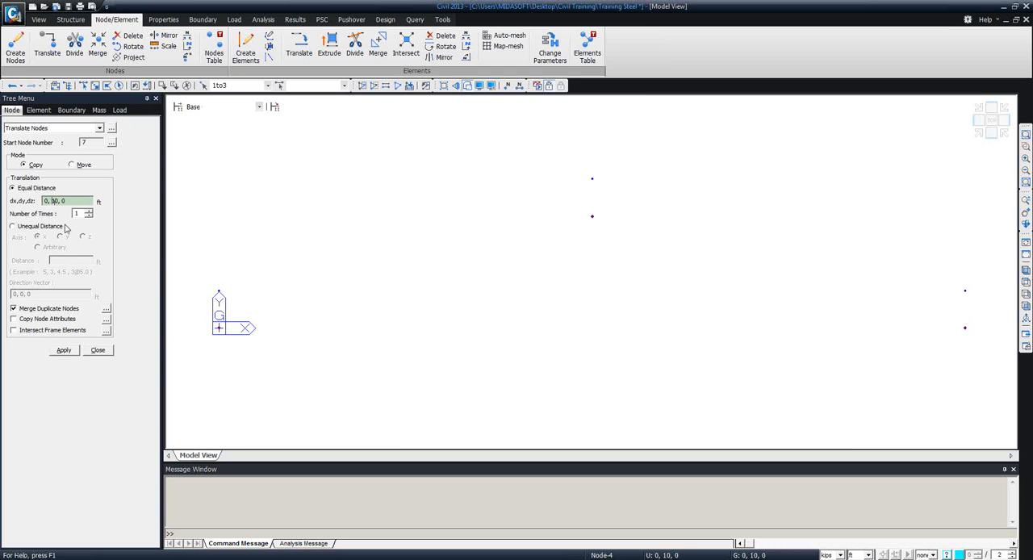
click(54, 201)
click(64, 351)
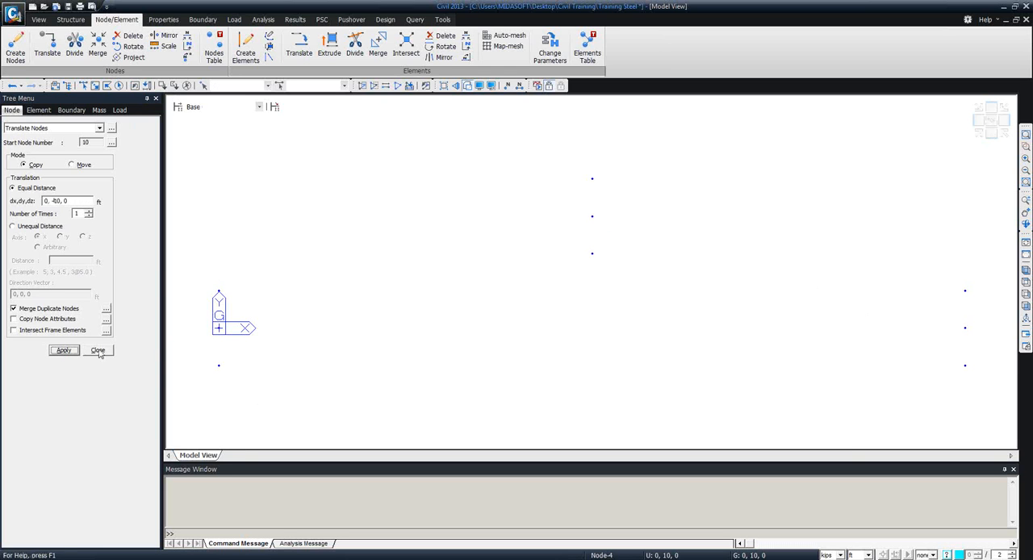
Close node translation, switch to the Video Tutorials Model File window and examine the orientation of the bridge ends in plan view.
click(98, 350)
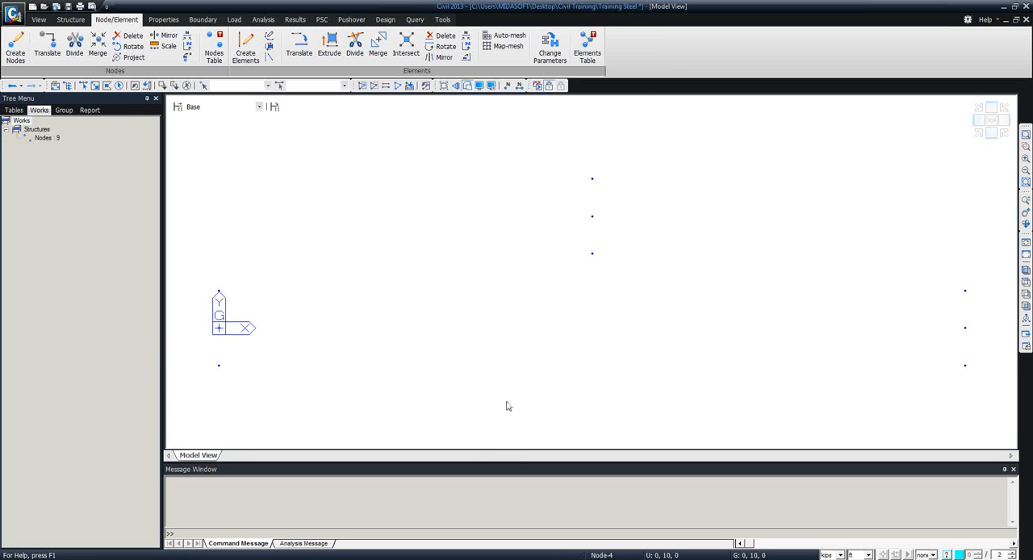
mouse_move(157, 559)
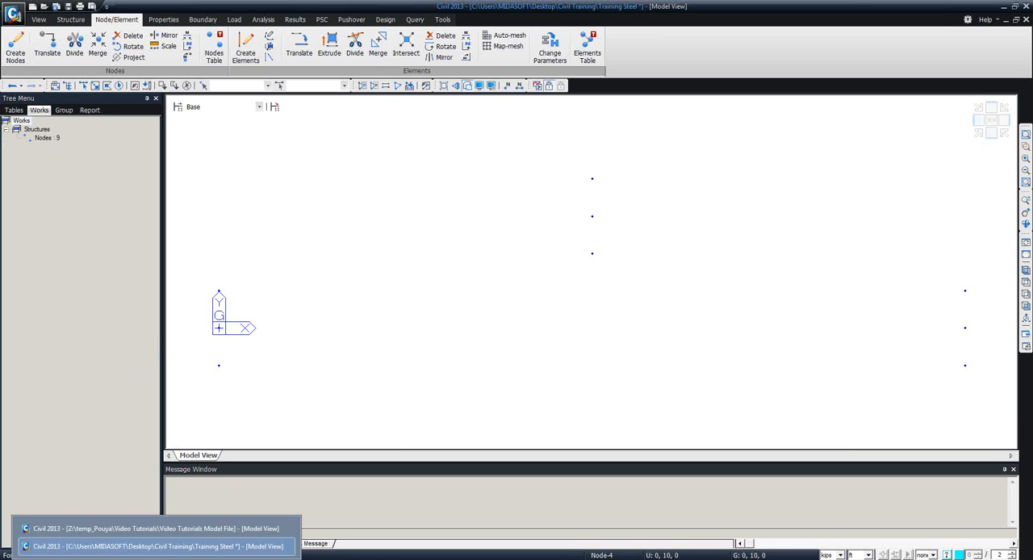
click(153, 529)
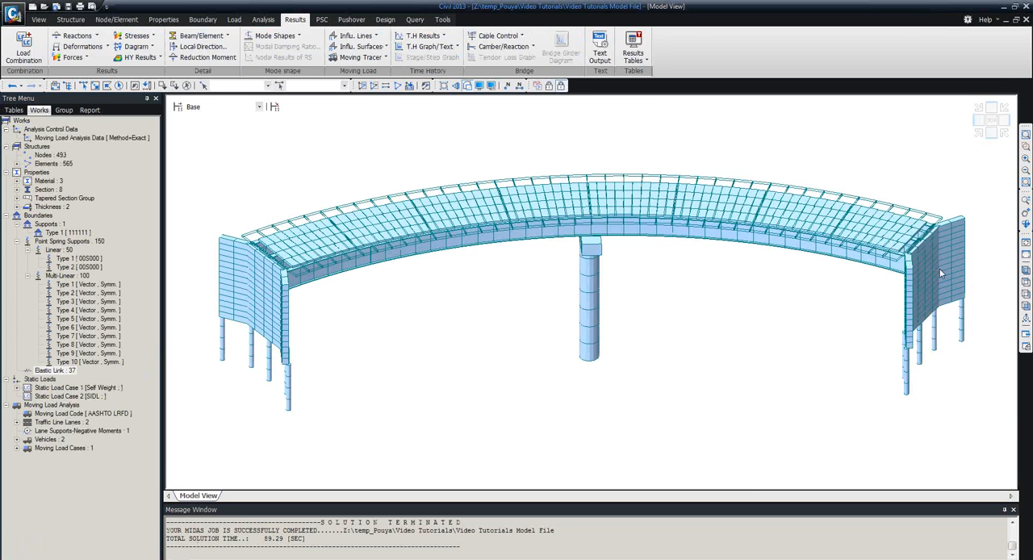
click(1025, 283)
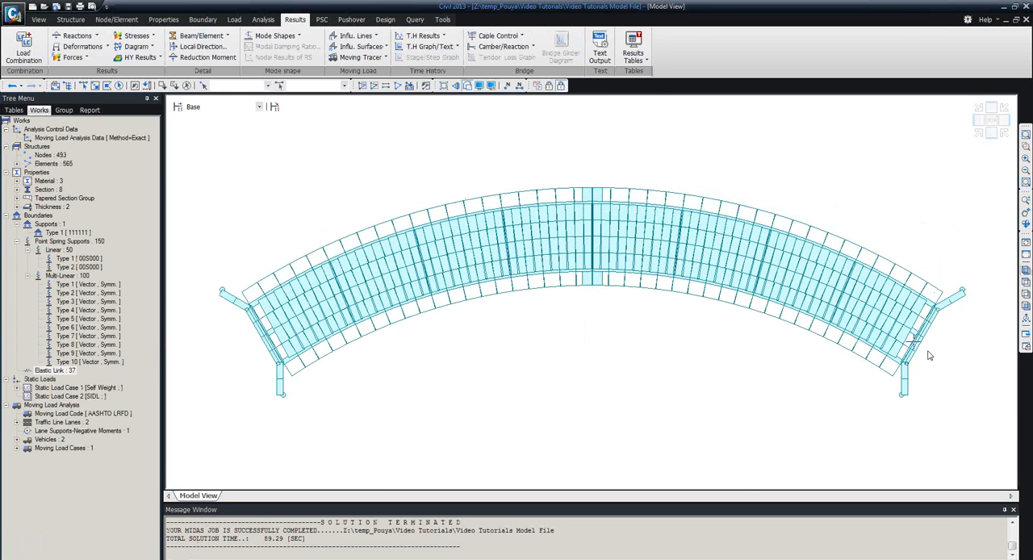
mouse_move(923, 308)
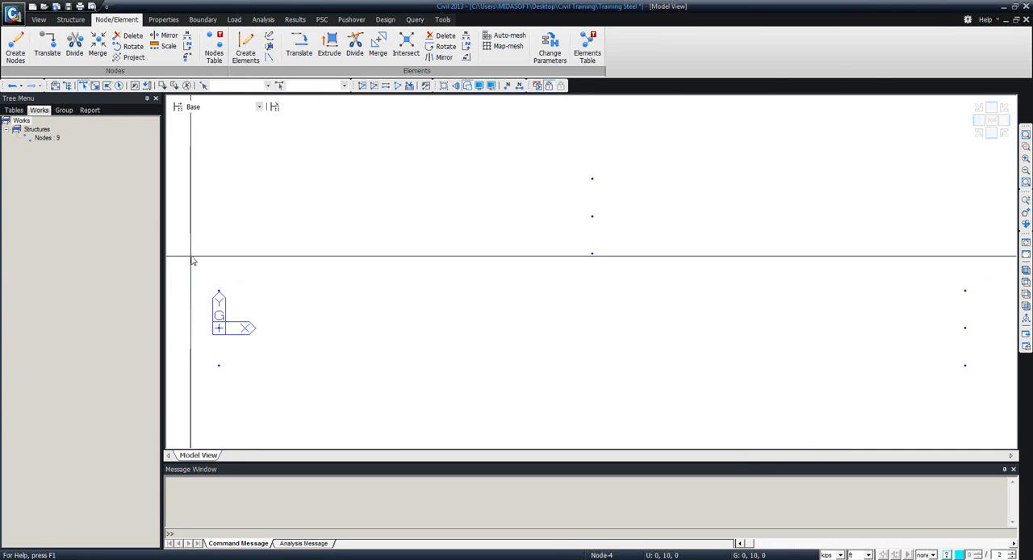
Select the three nodes at the origin end and rotate them in Move mode by 30 degrees about the z-axis through 0, 0, 0.
drag(192, 260, 240, 408)
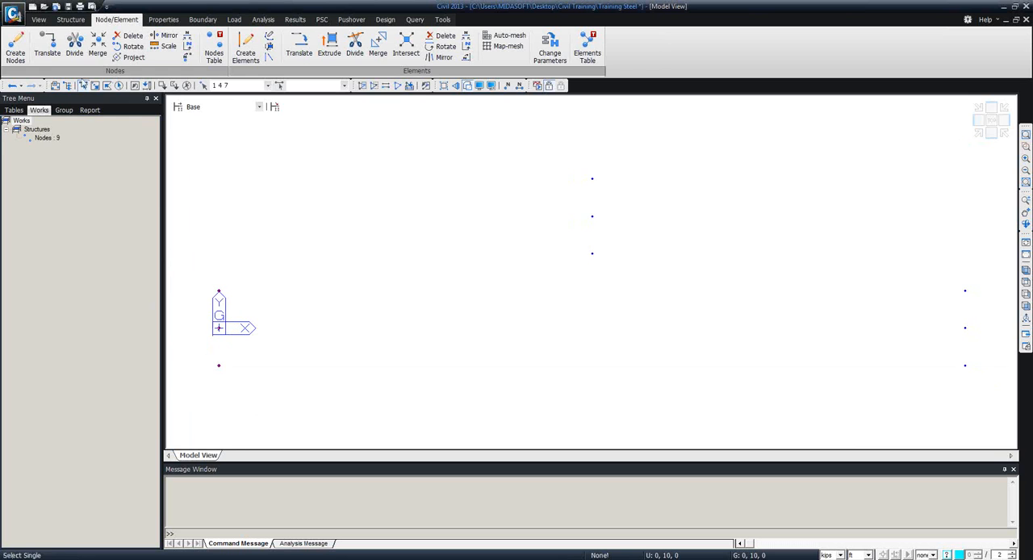
click(129, 46)
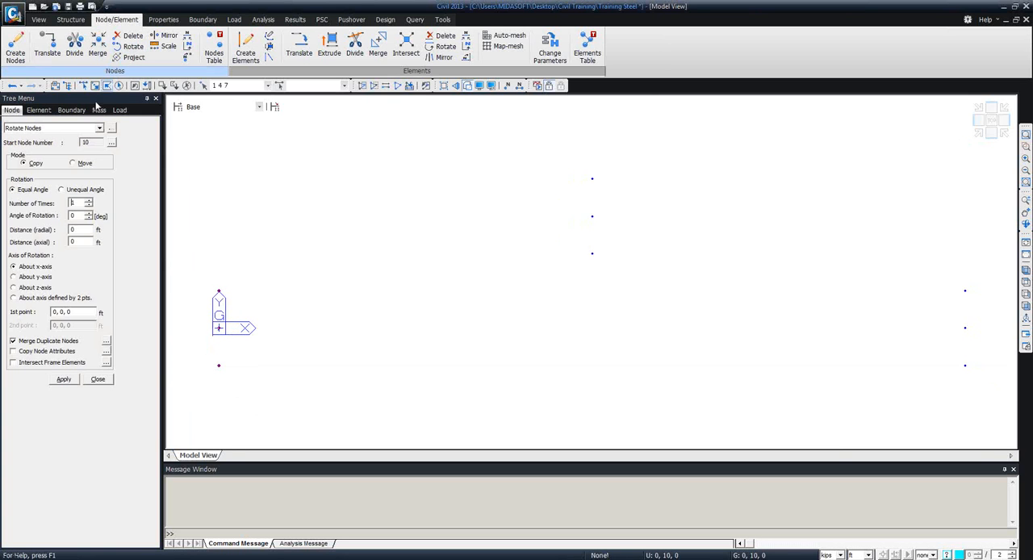
click(70, 203)
click(33, 287)
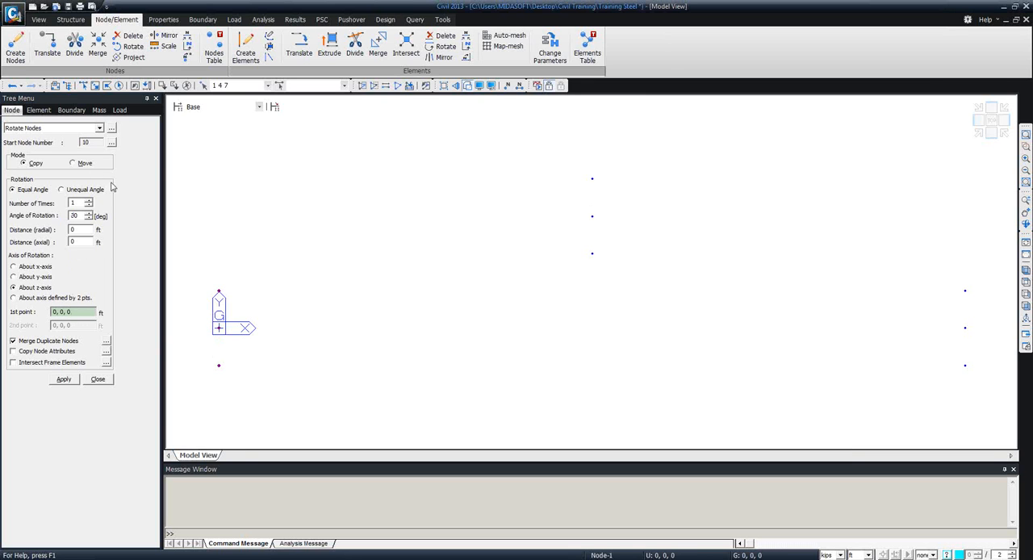
click(83, 165)
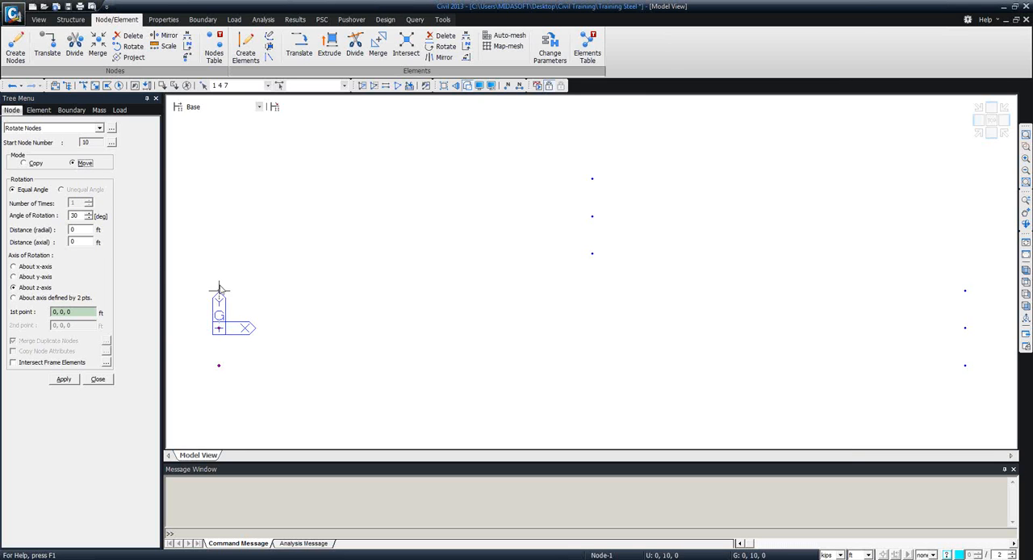
click(63, 380)
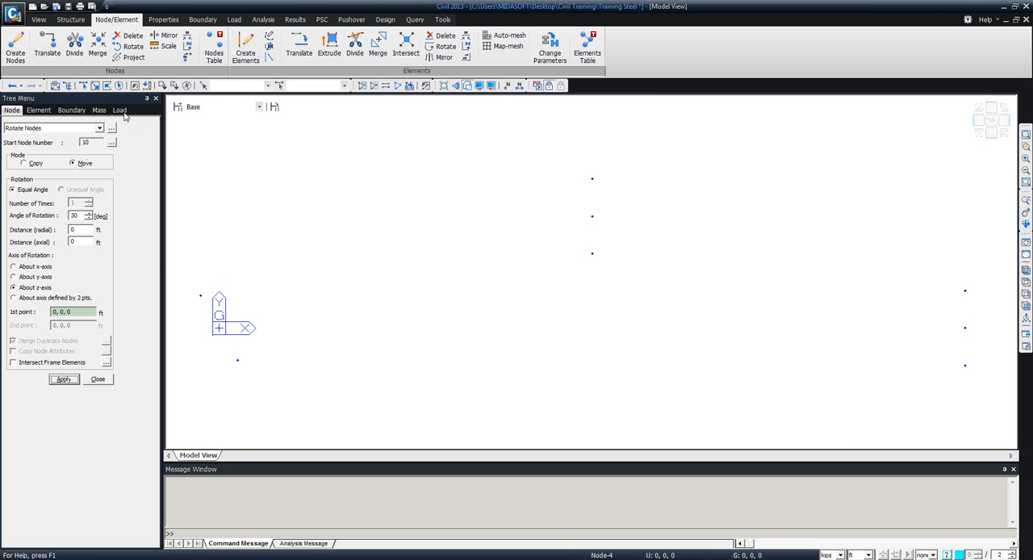
Rotate the three nodes at the far end by -30 degrees about the z-axis through 200, 0, 0, moving them.
drag(933, 245, 981, 408)
click(966, 328)
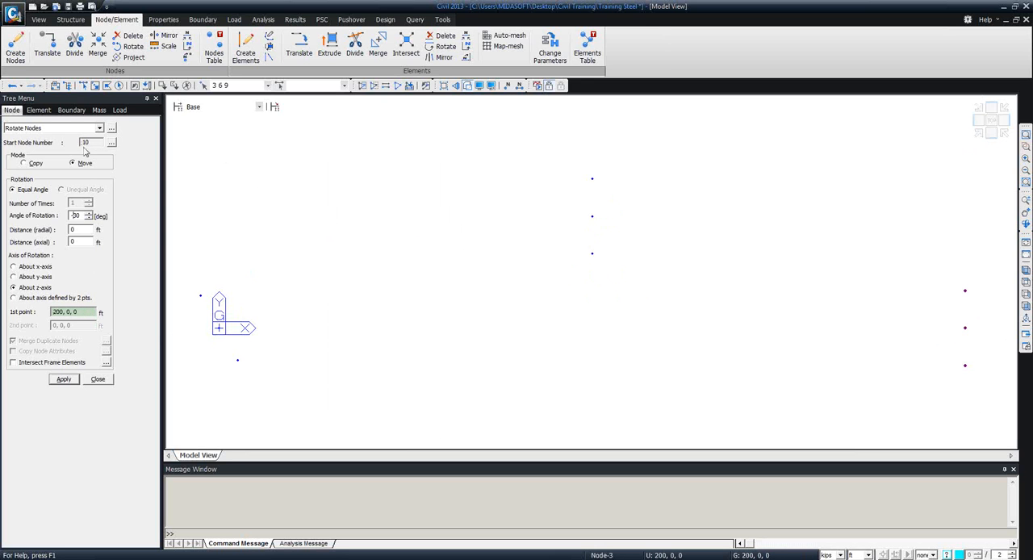
click(62, 379)
click(97, 379)
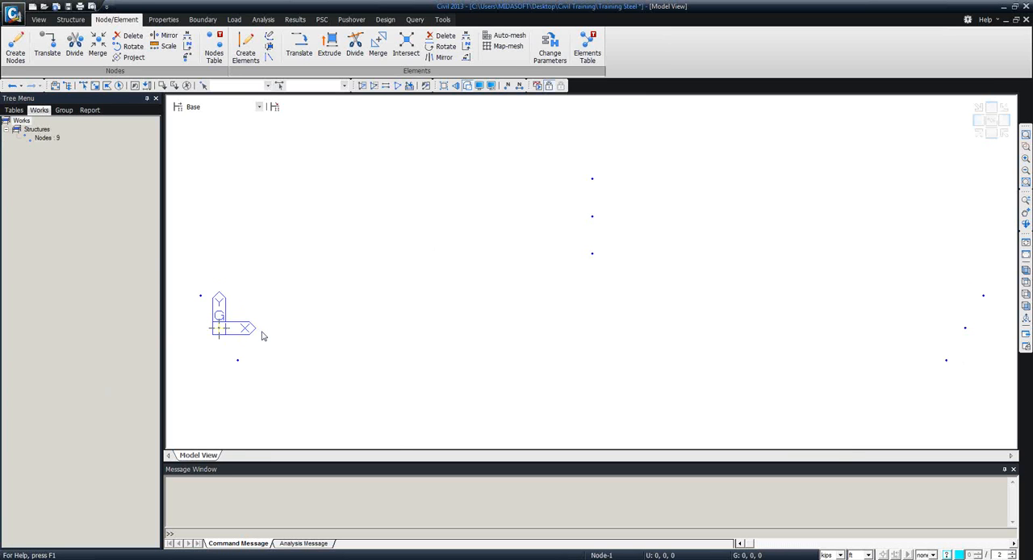
Start Create Line Elements on Curve and add a Steel material with standard ASTM(S) and database grade A53.
mouse_move(263, 336)
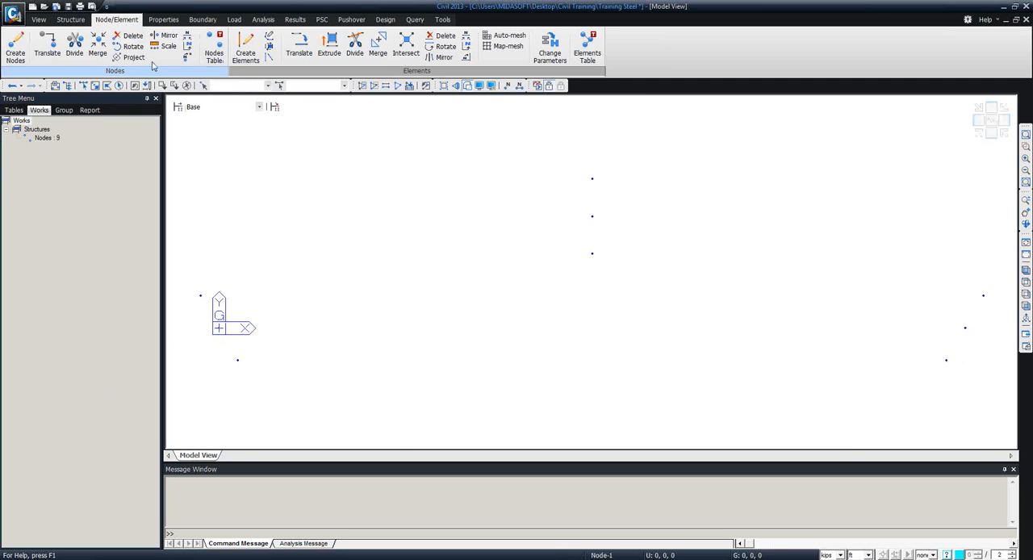
click(270, 38)
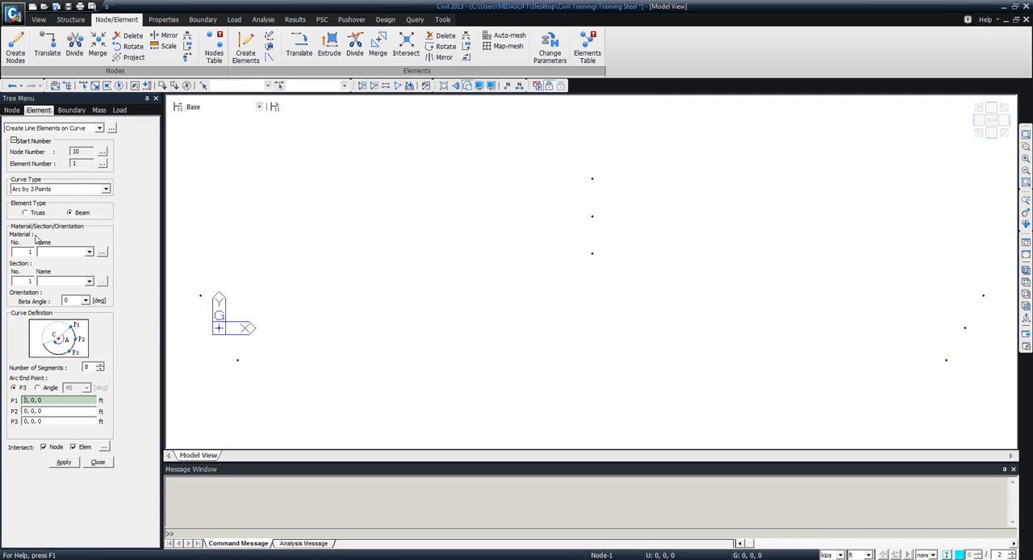
click(87, 252)
click(90, 252)
click(102, 253)
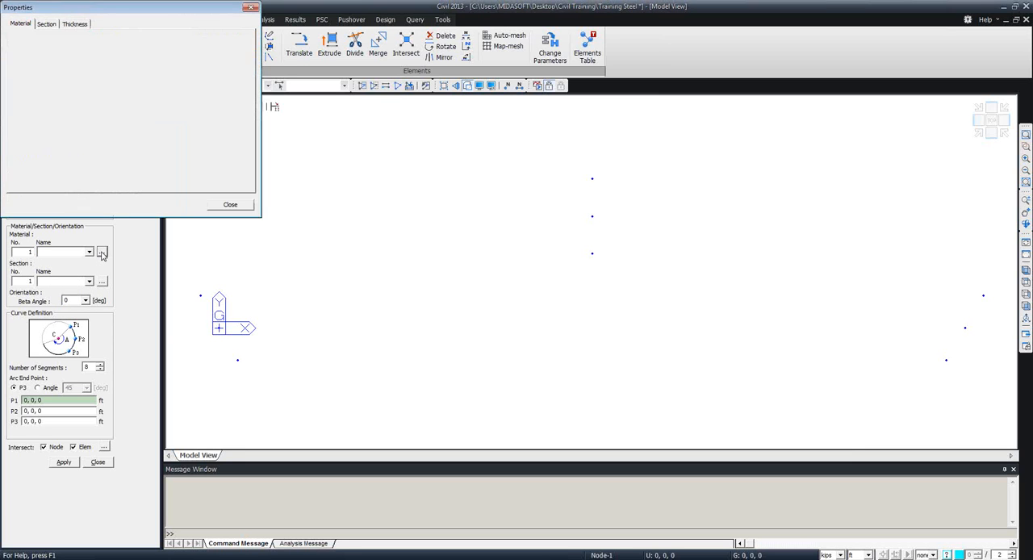
drag(107, 9, 208, 78)
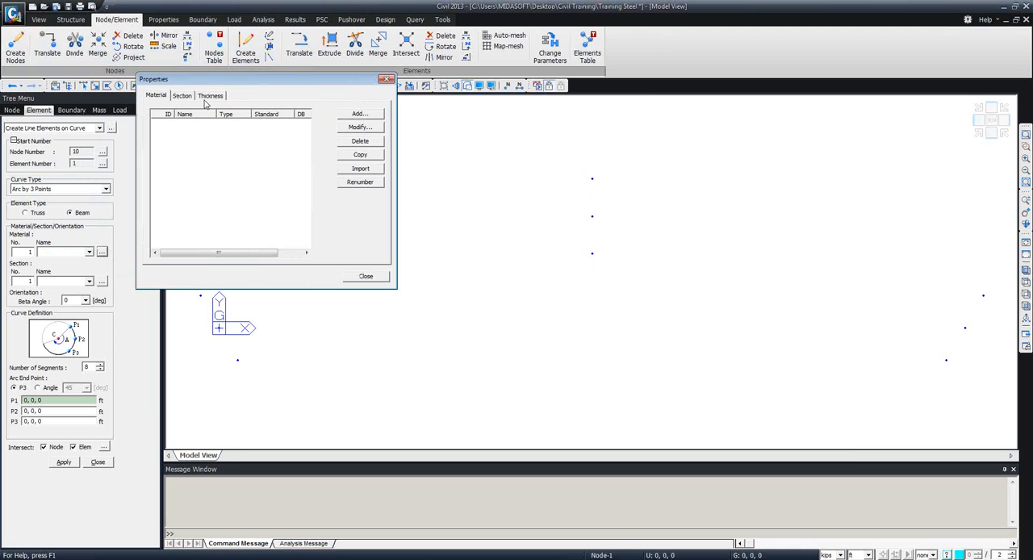
click(359, 113)
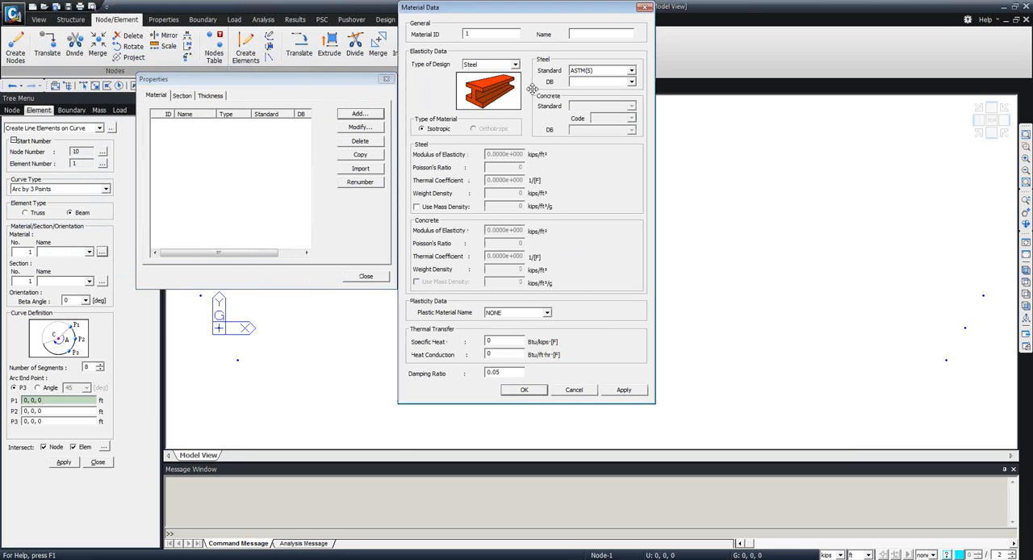
click(515, 65)
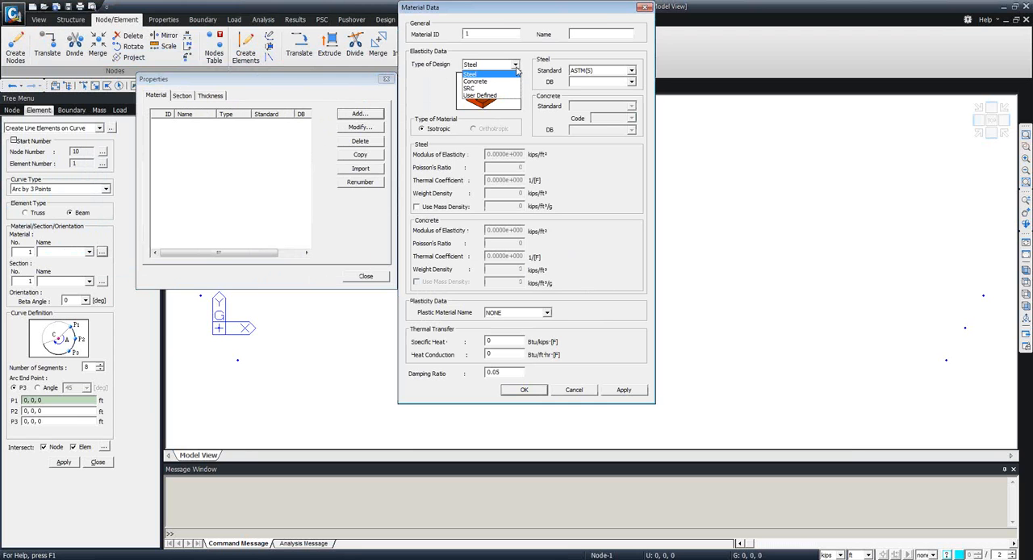
click(492, 74)
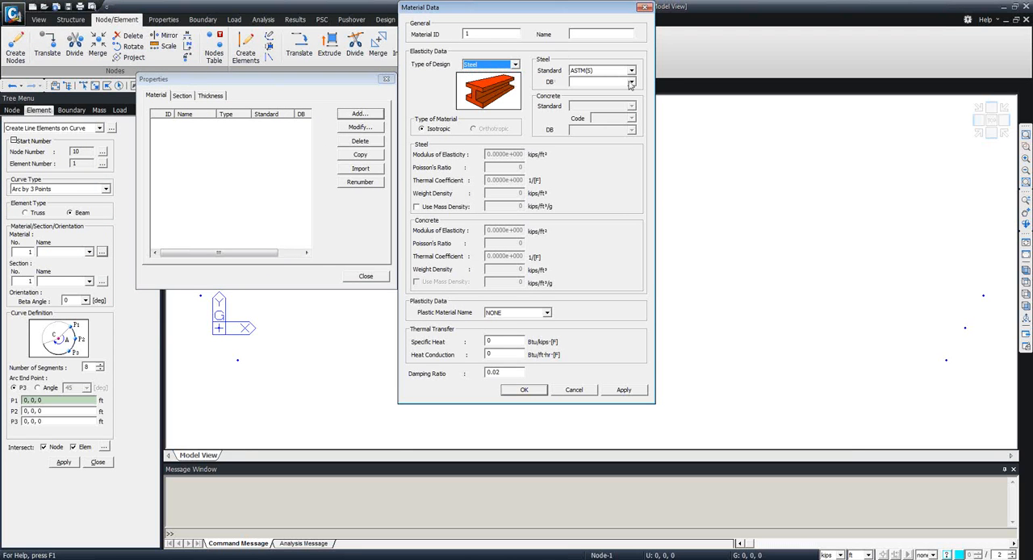
click(631, 84)
click(599, 101)
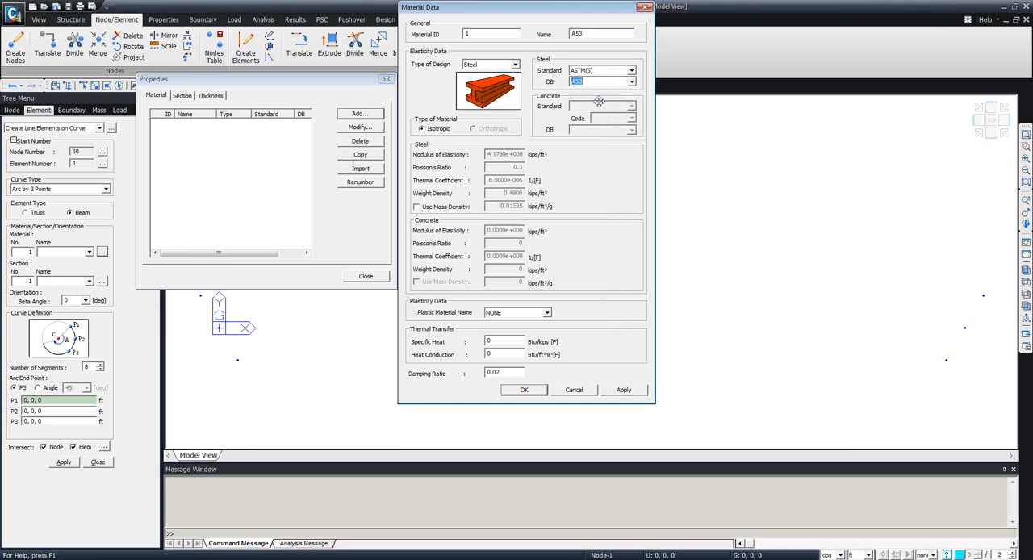
click(524, 390)
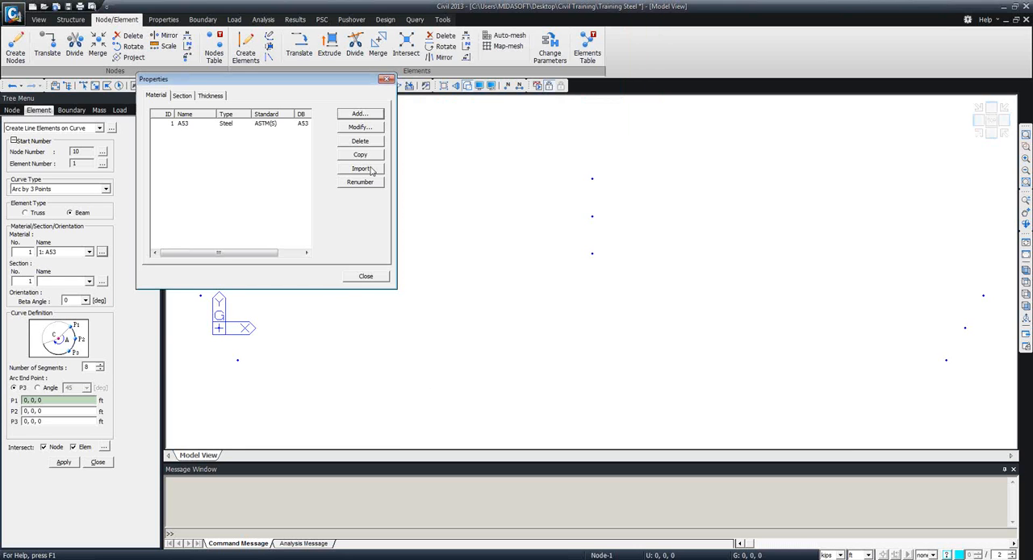
click(366, 276)
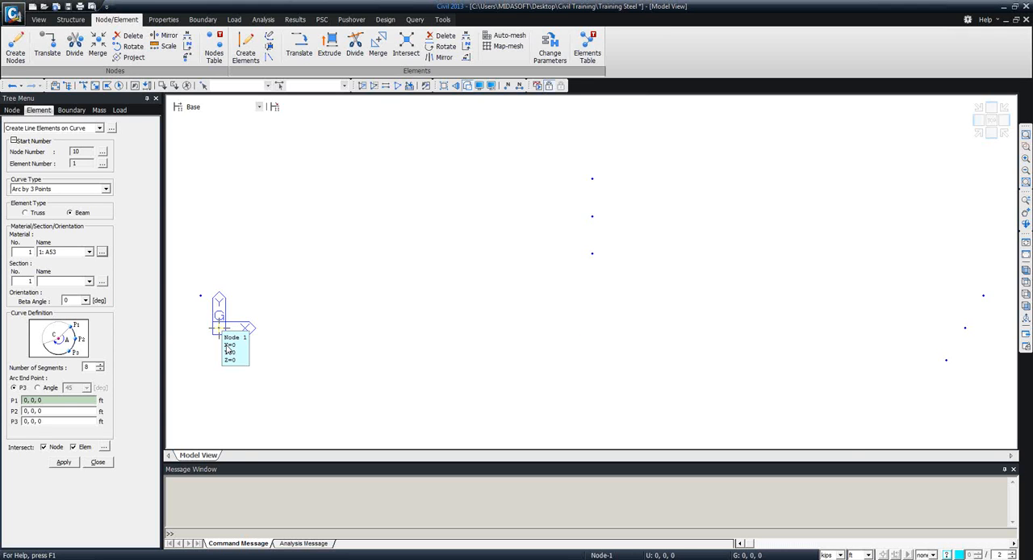
Create the middle girder as an Arc by 3 Points with 40 beam segments through 0, 0, 0, then 100, 30, 0 and 200, 0, 0.
click(200, 295)
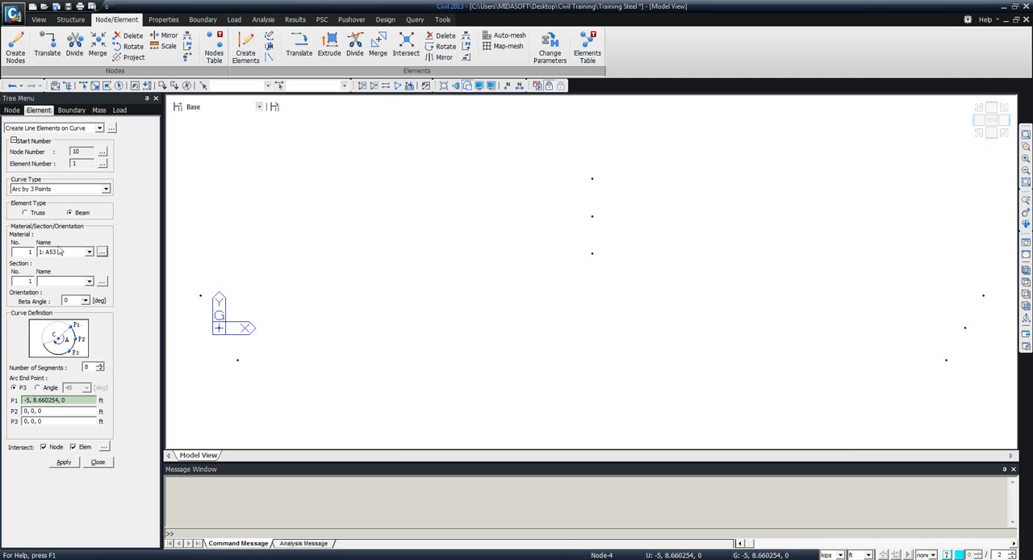
click(48, 190)
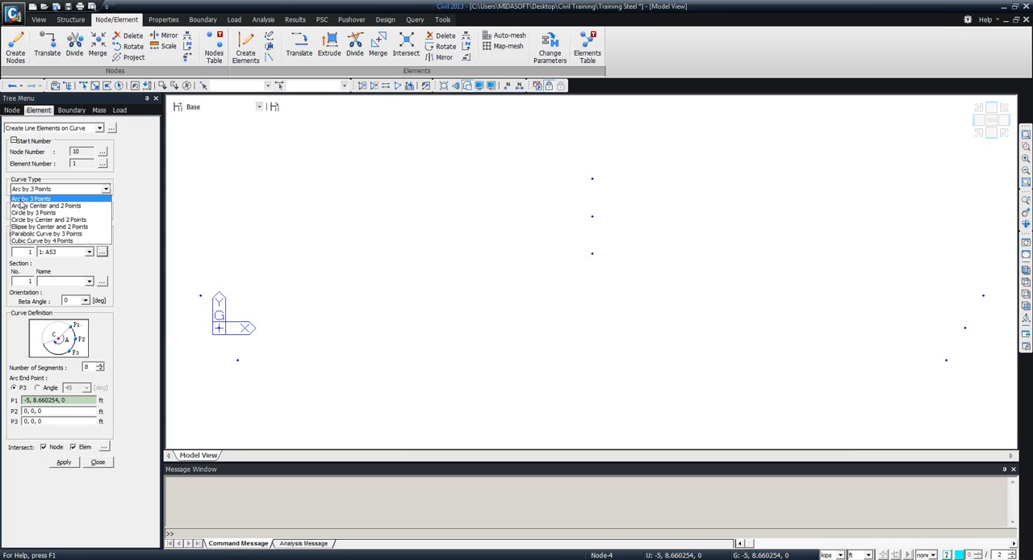
click(26, 200)
click(593, 254)
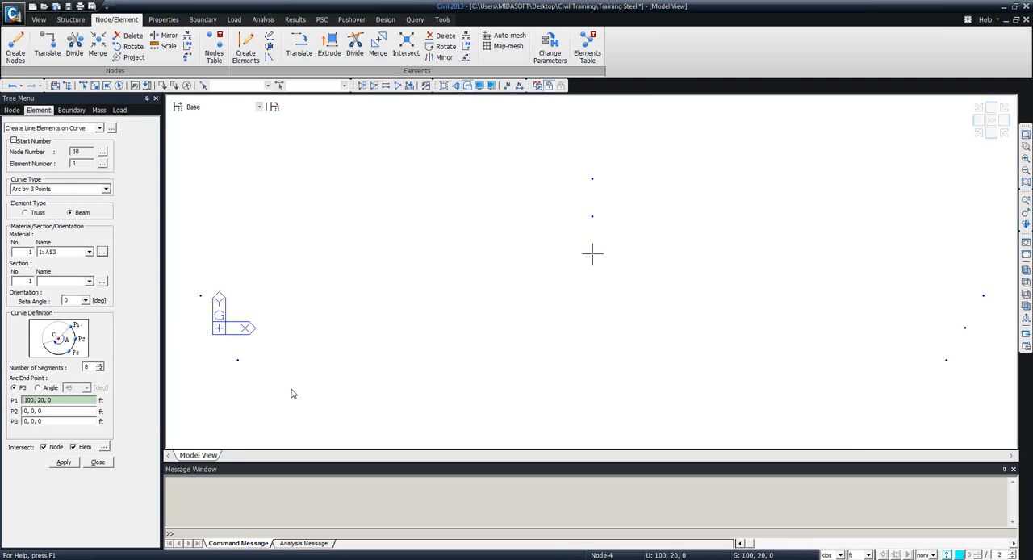
double_click(92, 367)
text(40)
click(219, 328)
click(593, 216)
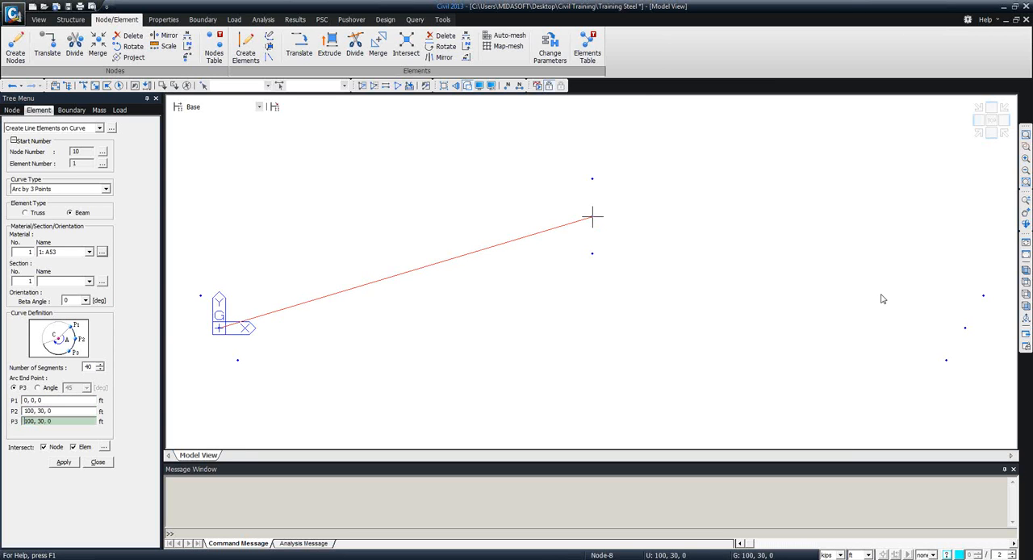
click(965, 329)
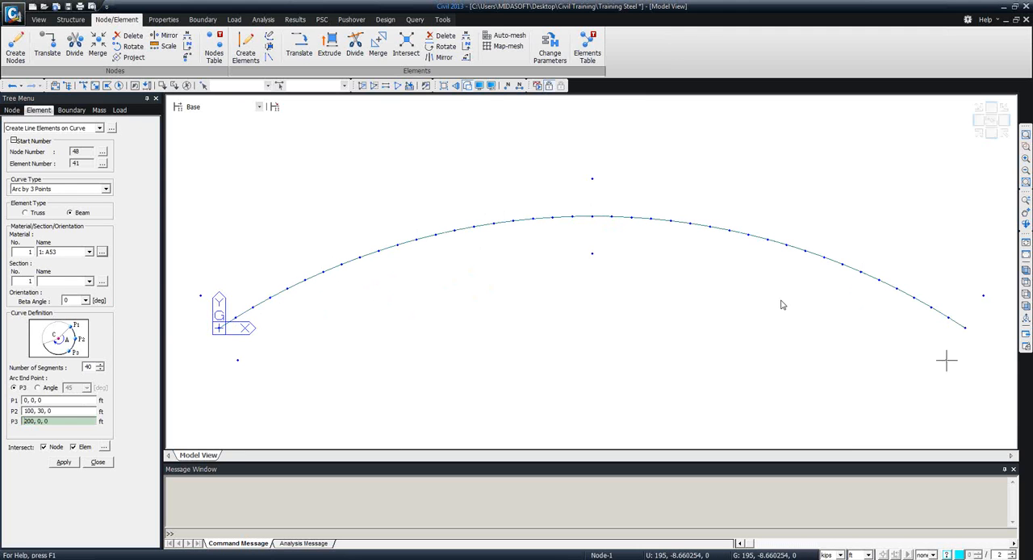
Create the inner girder arc with 40 segments through 5, -8.660254, 0, 100, 20, 0 and 195, -8.660254, 0.
click(58, 401)
click(238, 359)
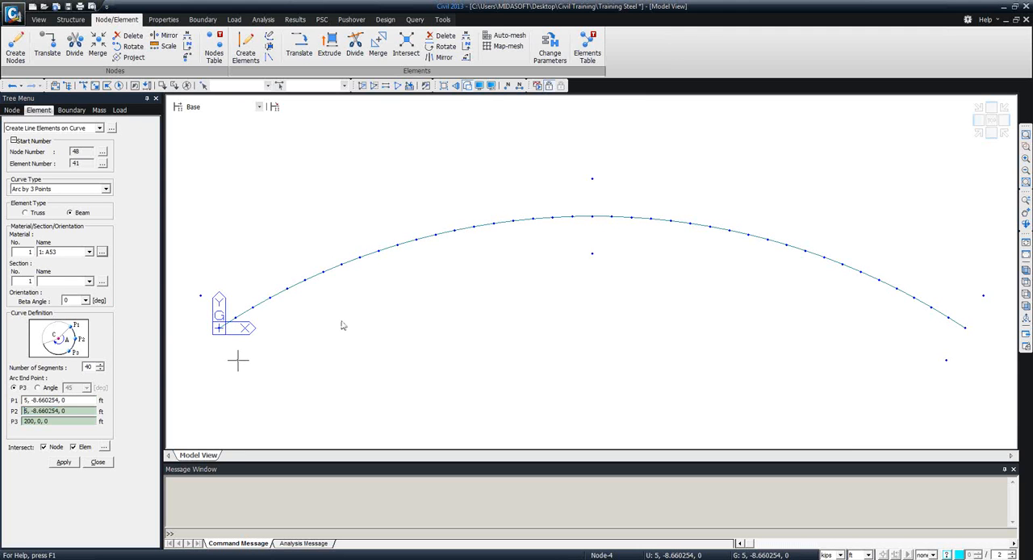
click(604, 257)
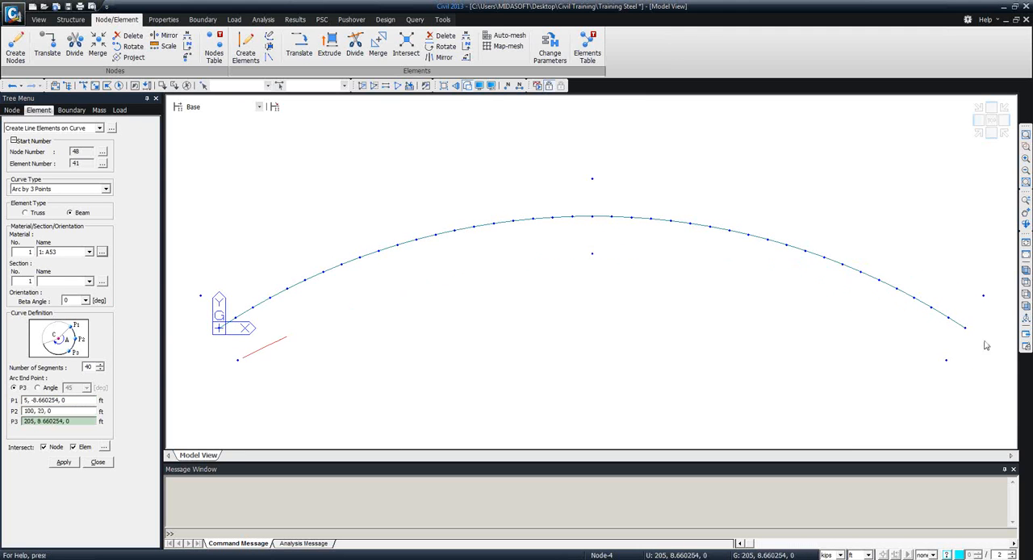
click(946, 360)
Create the outer girder arc with 40 segments through -5, 8.660254, 0, 100, 40, 0 and 205, 8.660254, 0.
click(58, 401)
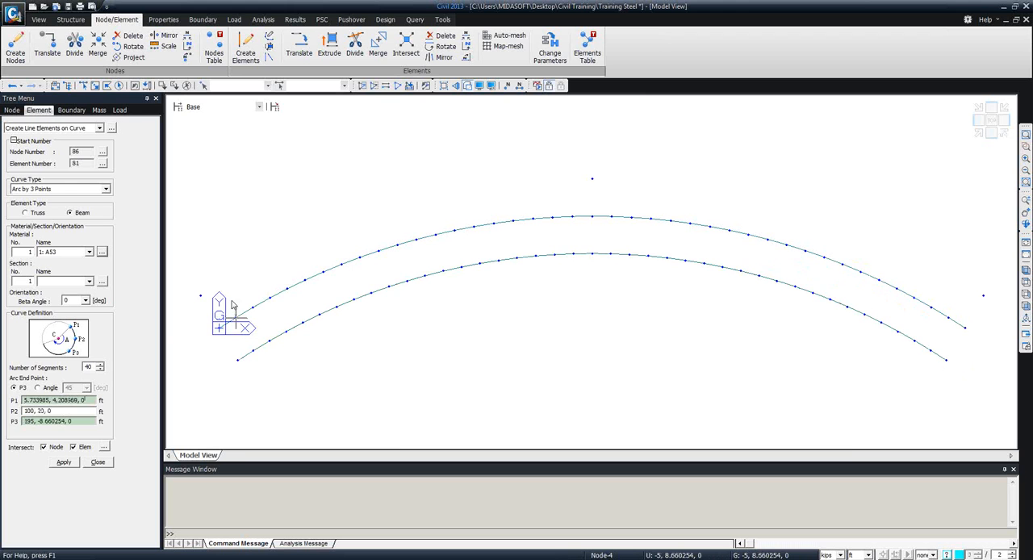
click(200, 296)
click(593, 178)
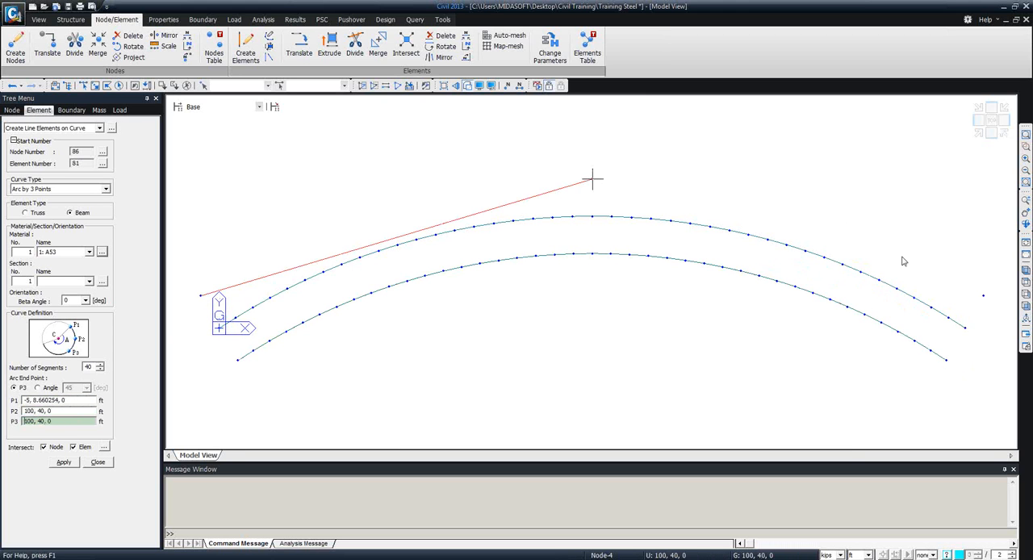
click(978, 305)
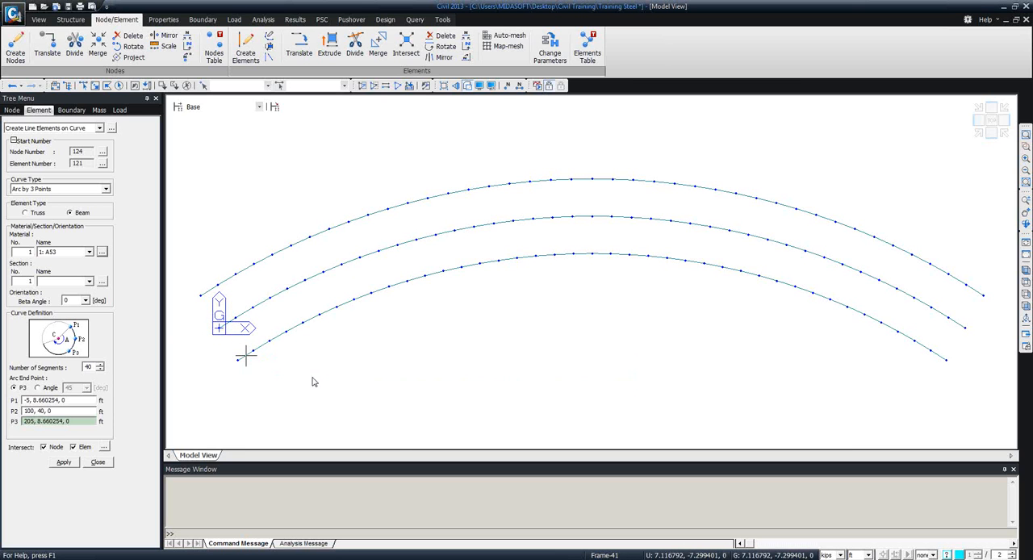
Hide the UCS axis in the model view and switch its display back on.
click(478, 87)
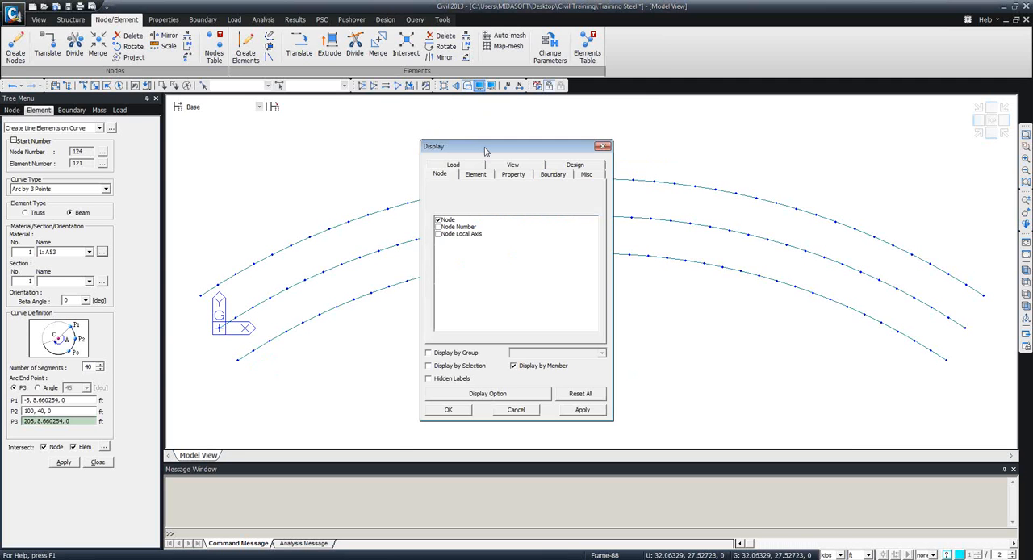
click(505, 165)
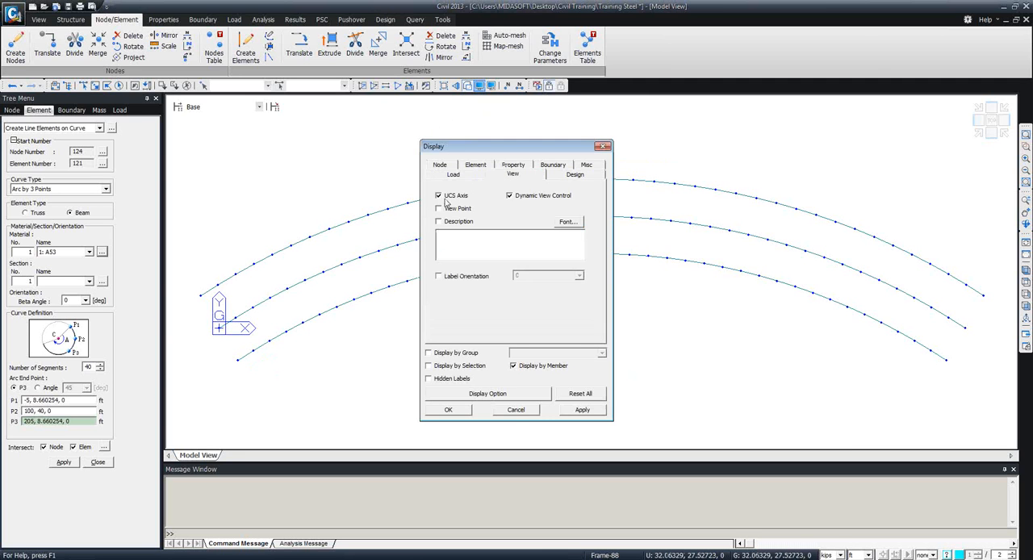
click(576, 414)
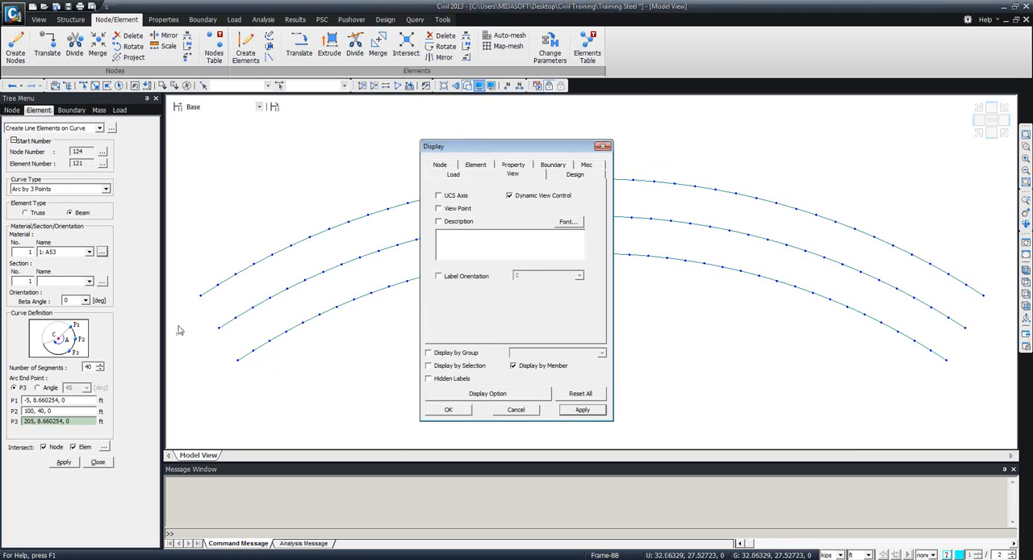
click(439, 195)
click(448, 410)
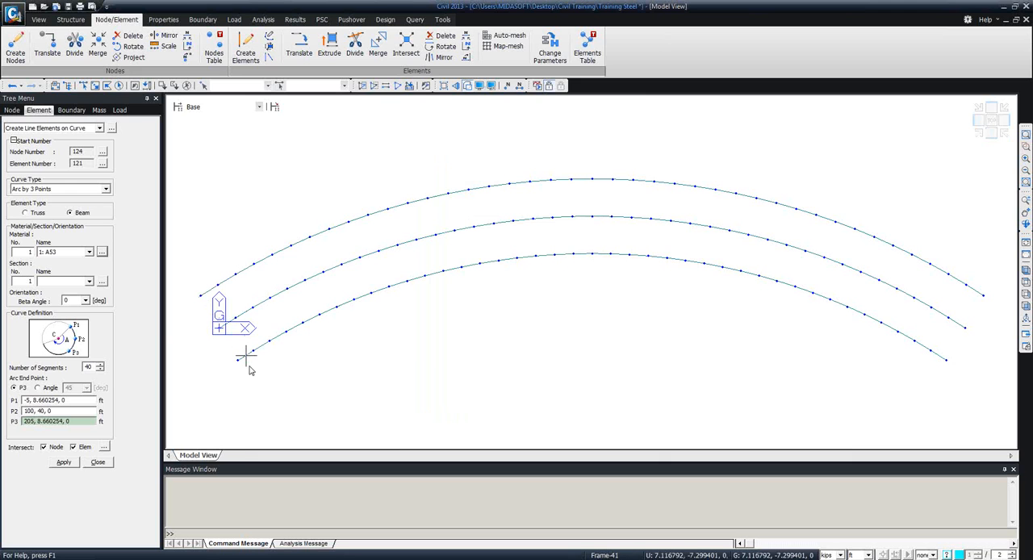
Close the Create Line Elements on Curve command.
mouse_move(249, 369)
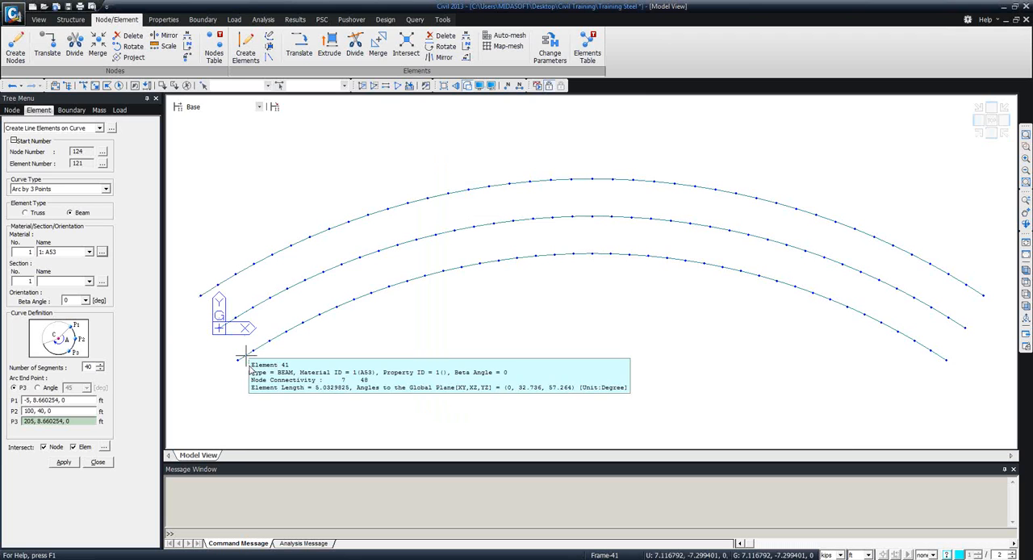
click(98, 462)
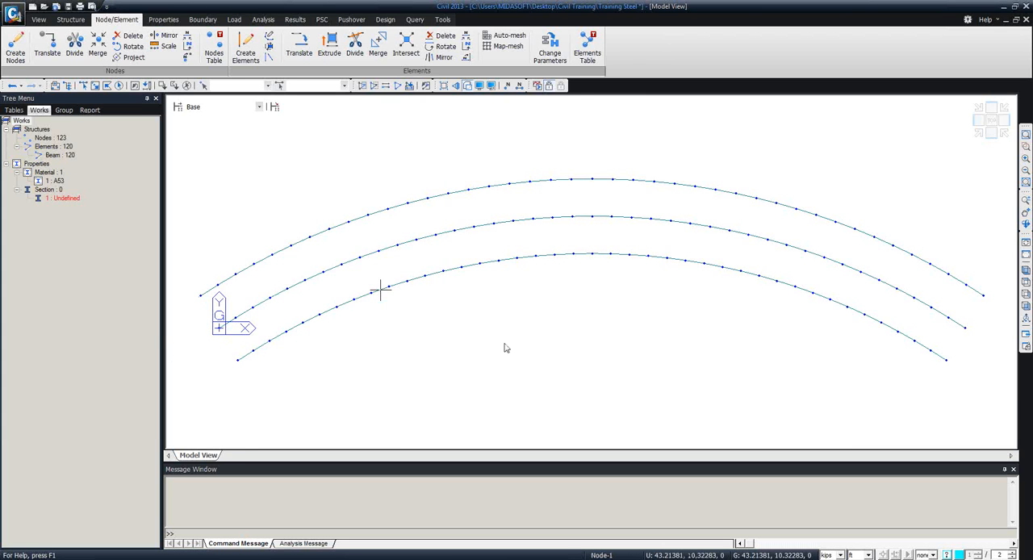
middle_drag(536, 341, 551, 275)
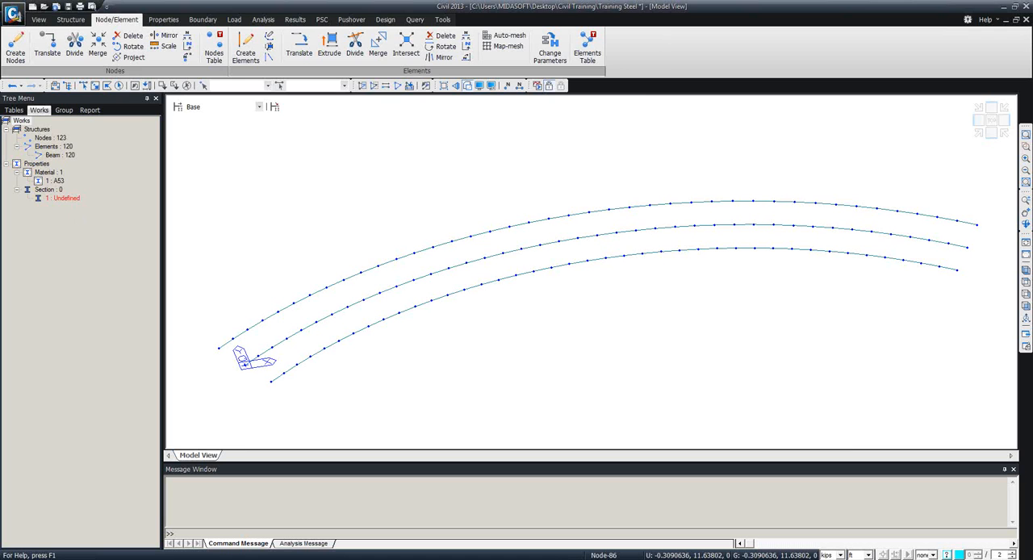
click(163, 19)
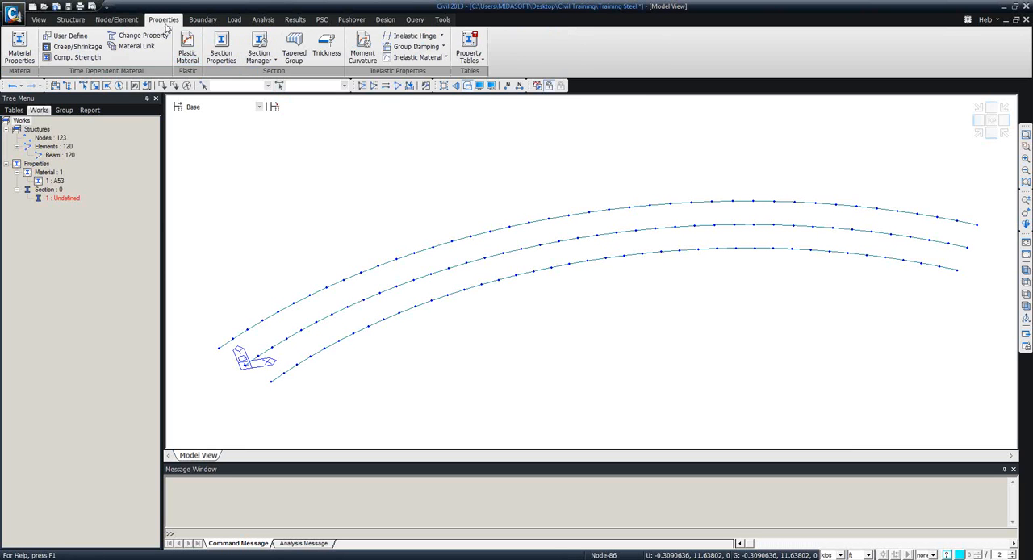
click(221, 47)
drag(164, 8, 264, 109)
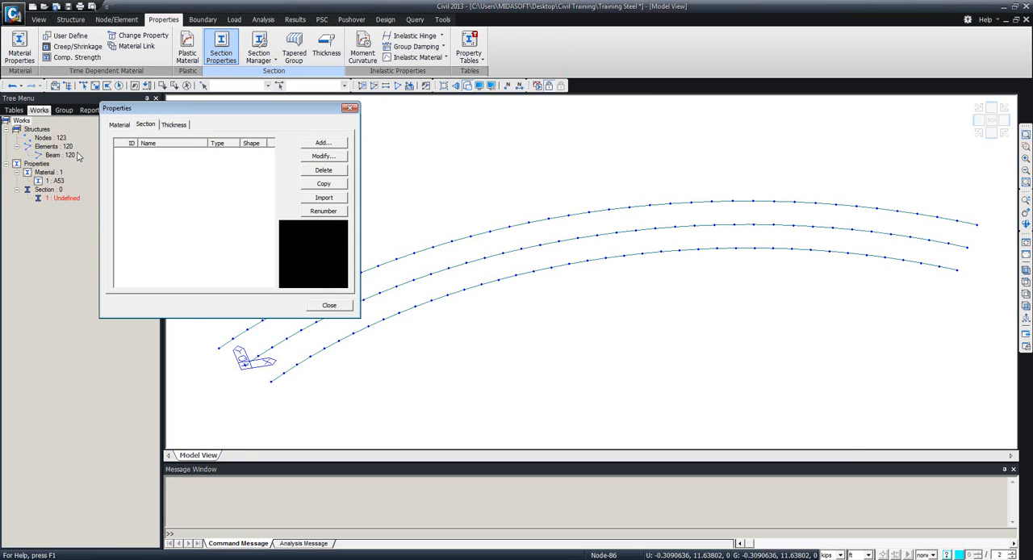
click(322, 143)
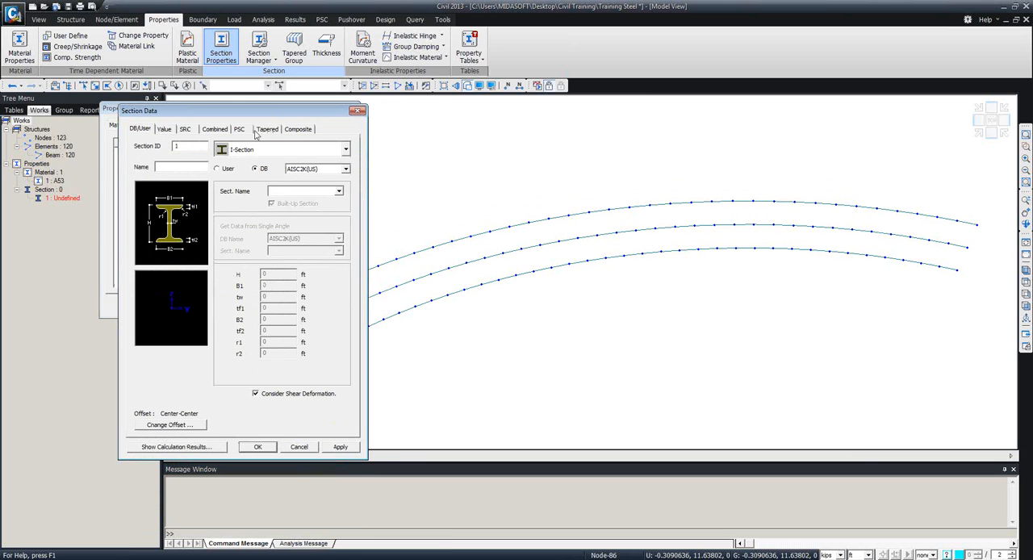
click(270, 153)
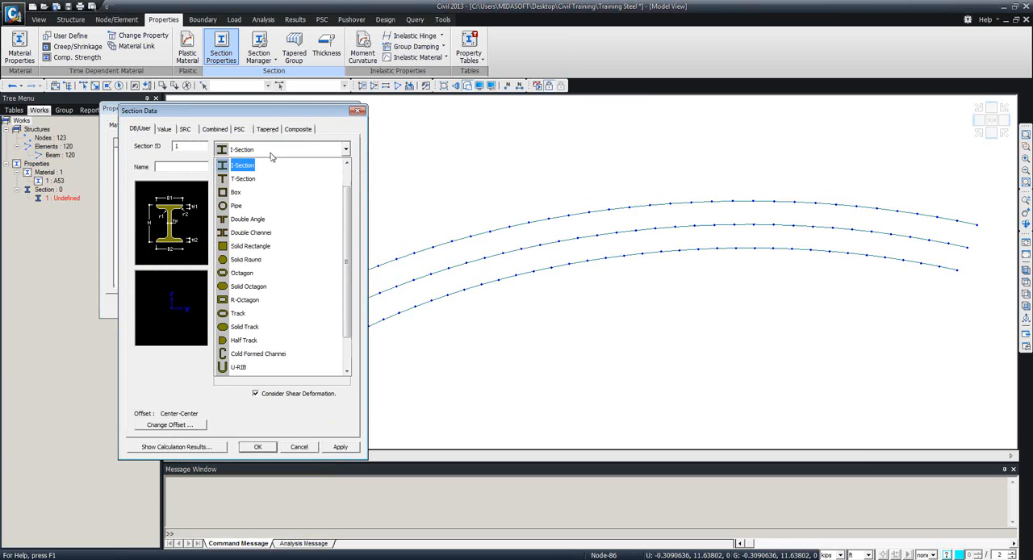
double_click(271, 154)
click(165, 132)
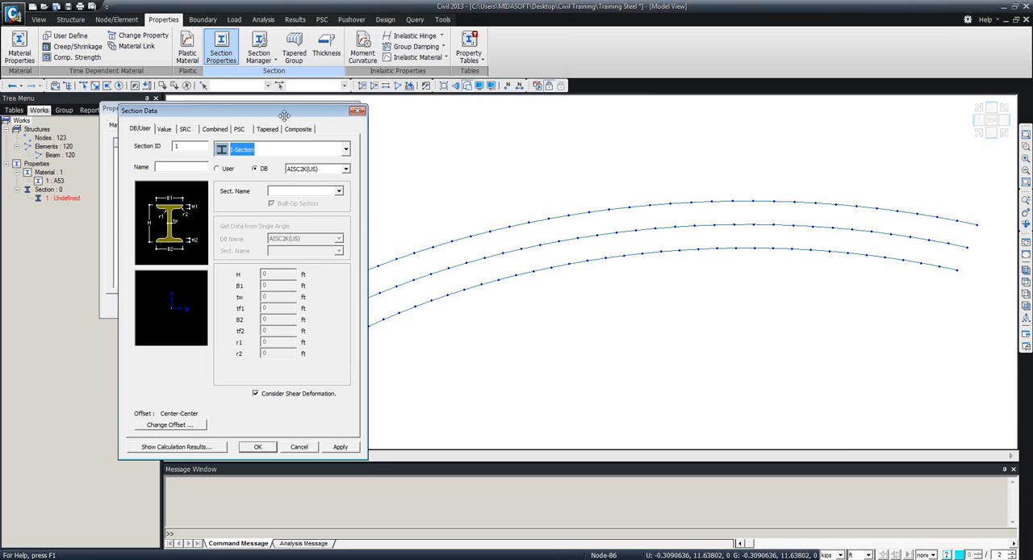
click(353, 110)
click(351, 109)
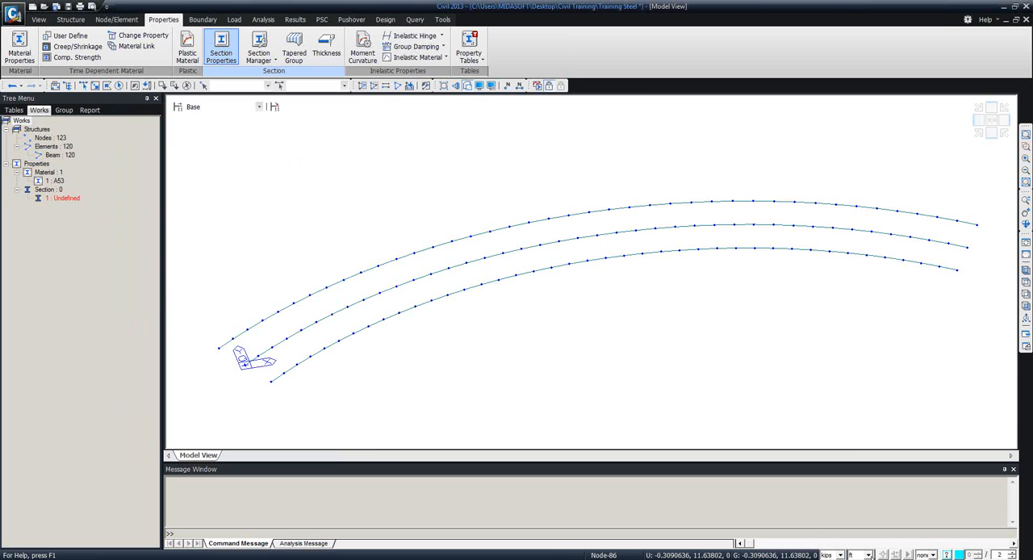
Switch the length unit to inches and start a new composite section named Steel Girder with section type Steel-I.
click(860, 555)
click(856, 544)
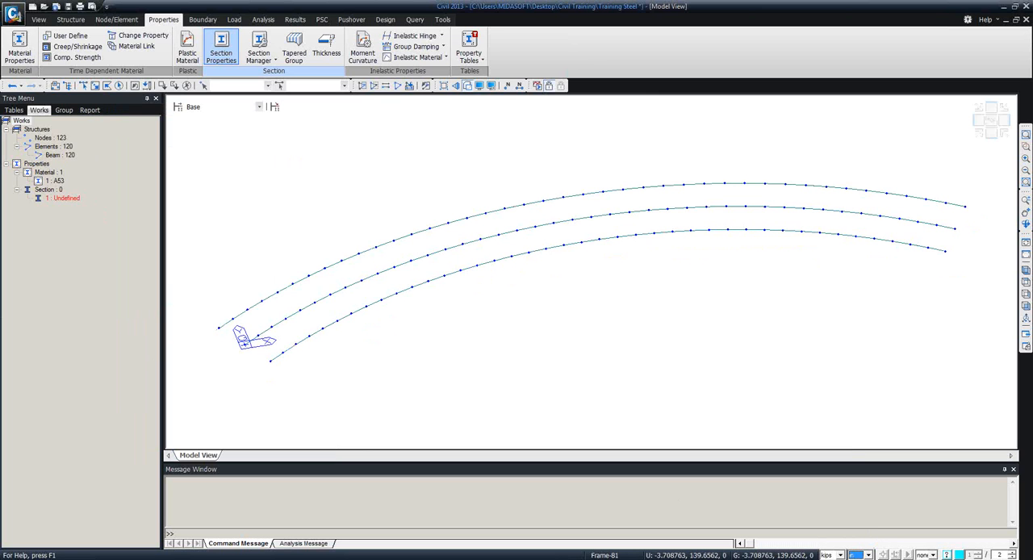
click(228, 50)
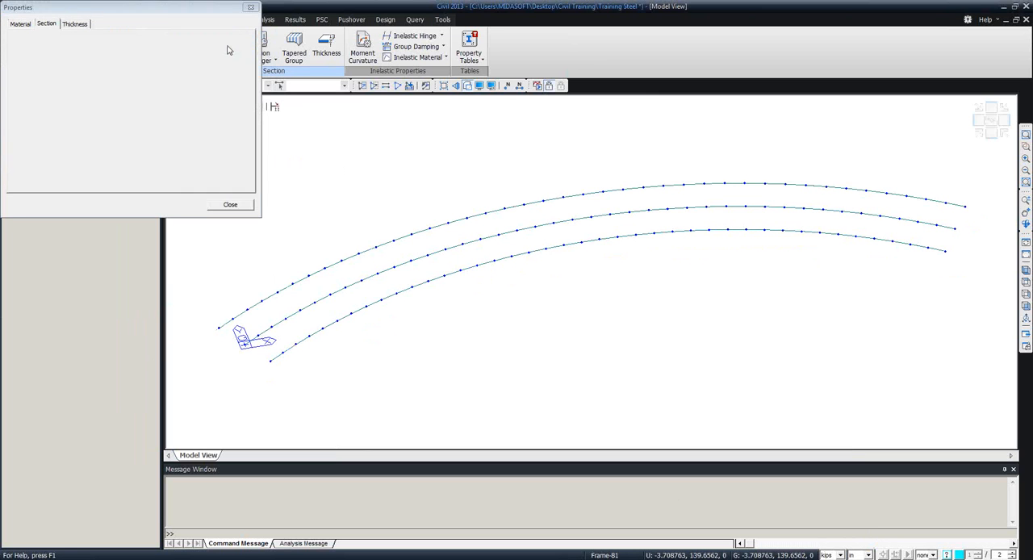
click(225, 42)
drag(219, 210, 407, 94)
click(363, 113)
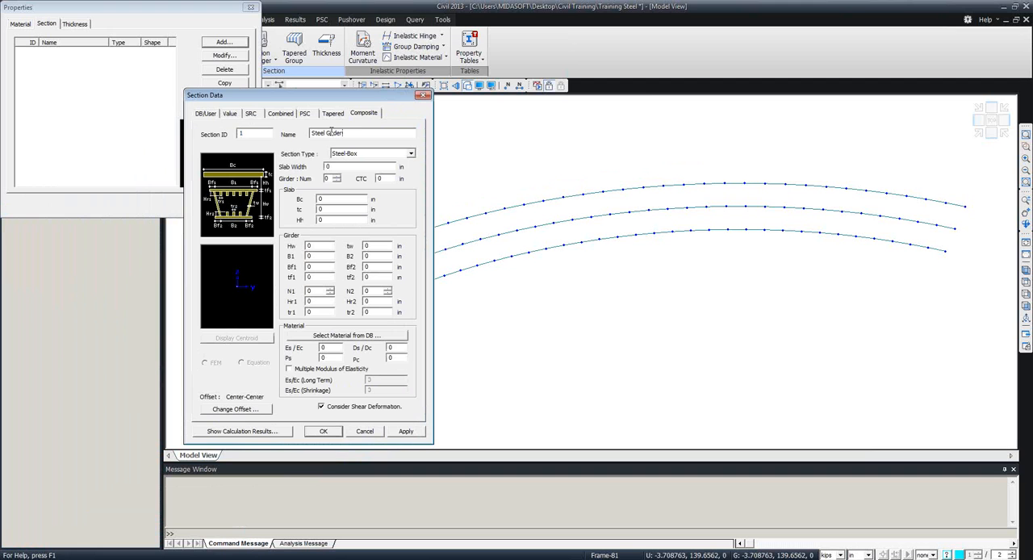
click(409, 154)
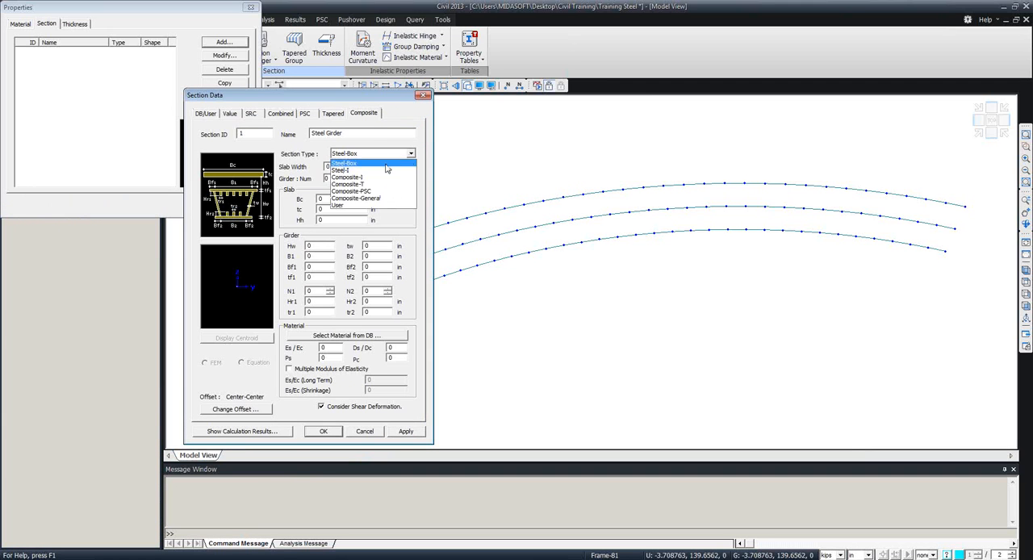
click(370, 170)
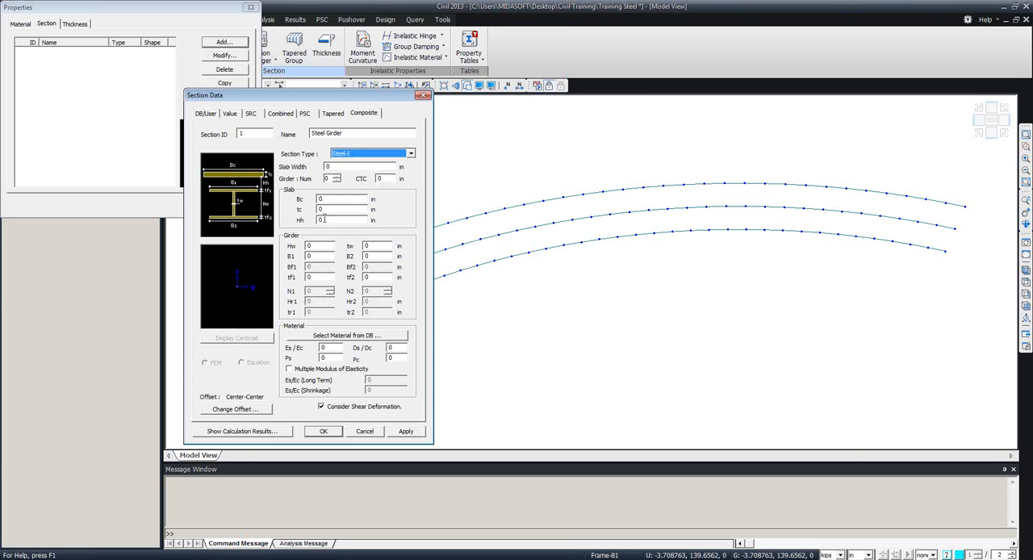
Set the section's slab width to 120 in with 1 girder, slab Bc to 120 in and slab thickness tc to 8 in.
click(339, 167)
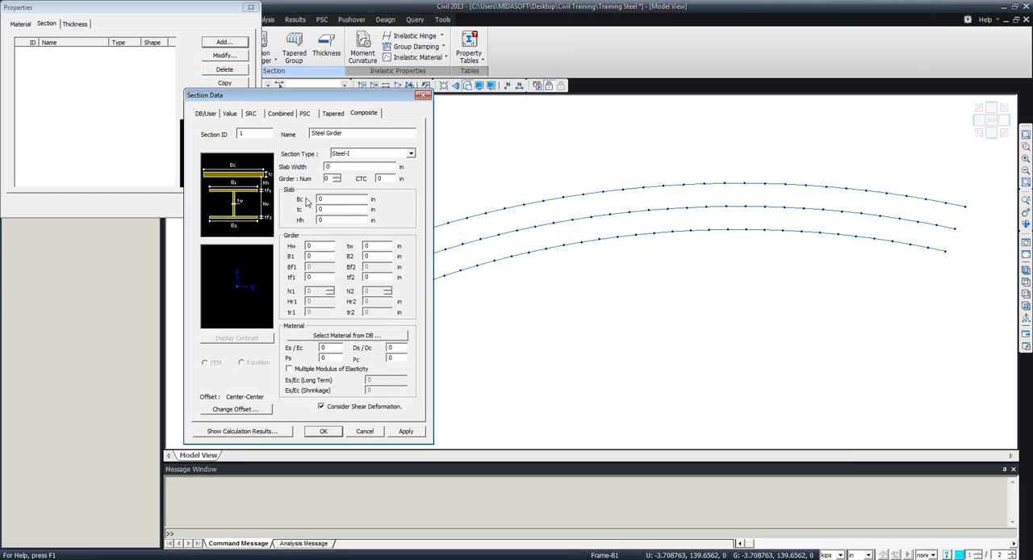
click(324, 200)
drag(338, 167, 318, 167)
text(120)
key(Tab)
text(1)
double_click(335, 198)
text(12)
key(Tab)
text(8)
key(Tab)
Set the girder dimensions to Hw 72, B1 18, tf1 2.4, tw 1.8, B2 18 and tf2 2.4 in.
key(Tab)
text(72)
key(Tab)
text(18)
key(Tab)
text(2.4)
key(Tab)
text(1.8)
key(Tab)
text(18)
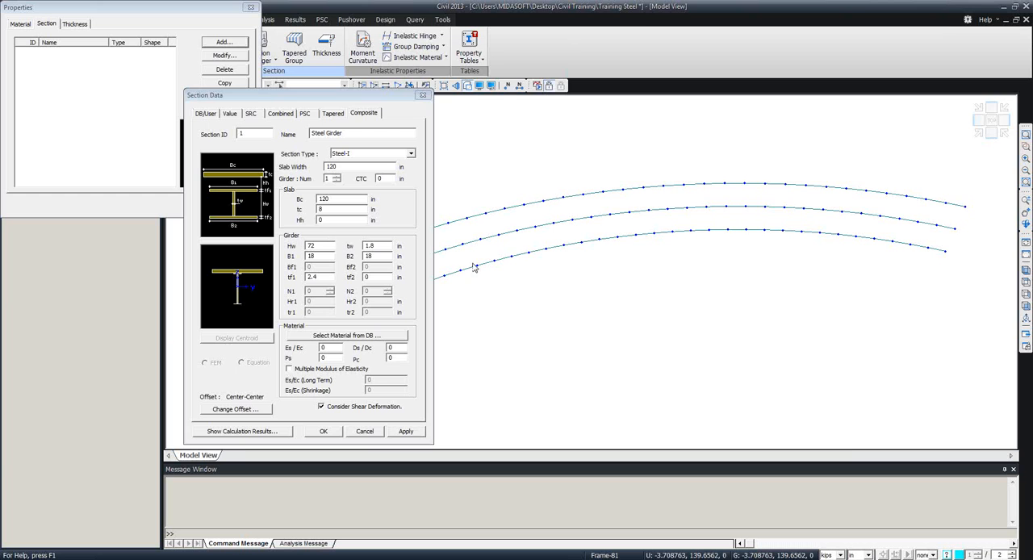
double_click(376, 275)
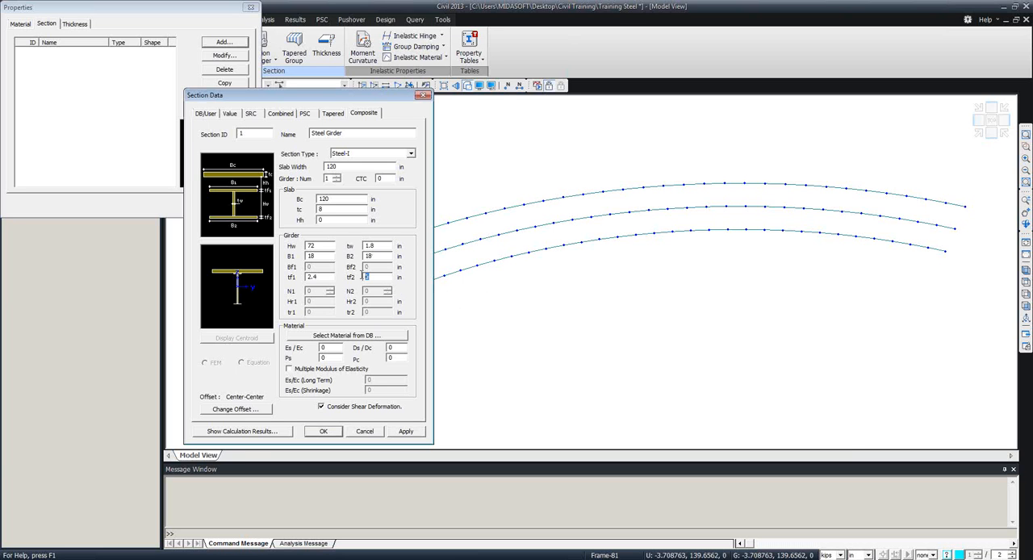
text(2.4)
Assign the composite section's materials from the database: ASTM(RC) Grade C5000 concrete and ASTM(S) A53 steel.
double_click(324, 347)
text(7)
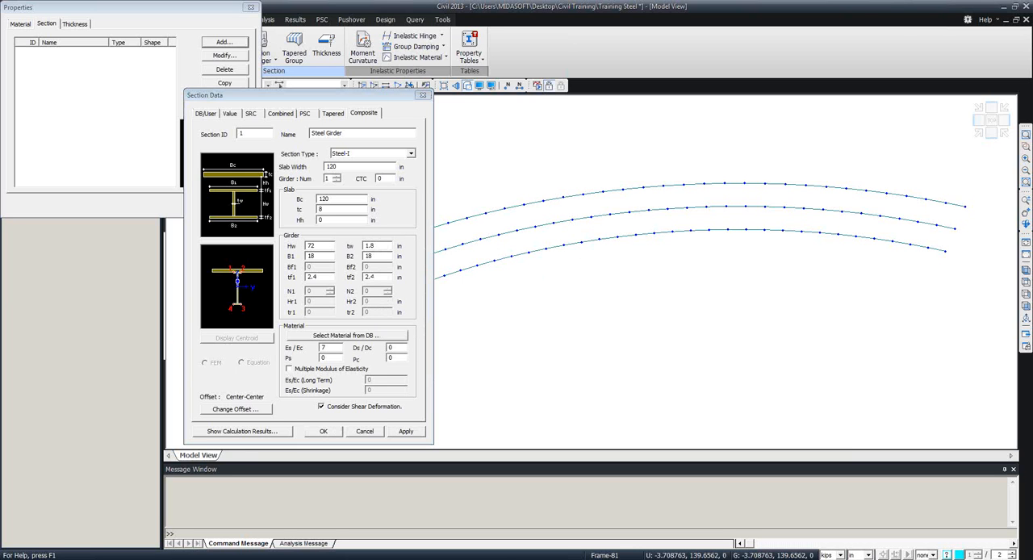
click(370, 336)
drag(443, 340, 506, 236)
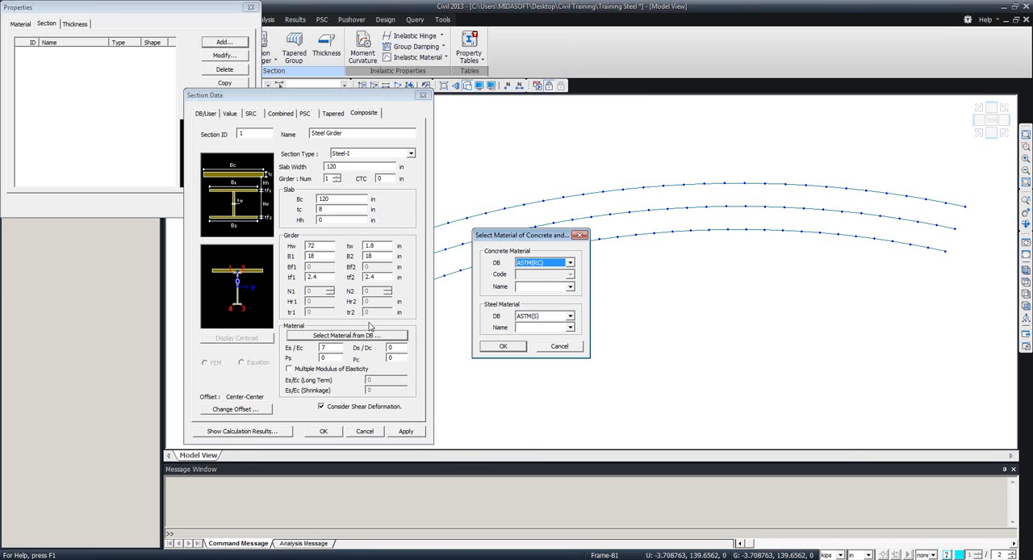
click(570, 286)
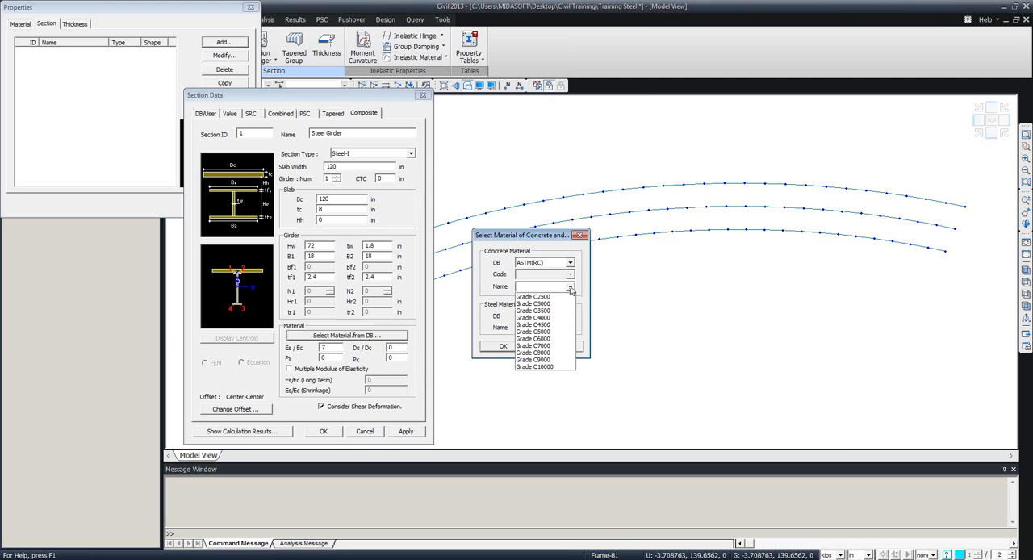
click(554, 332)
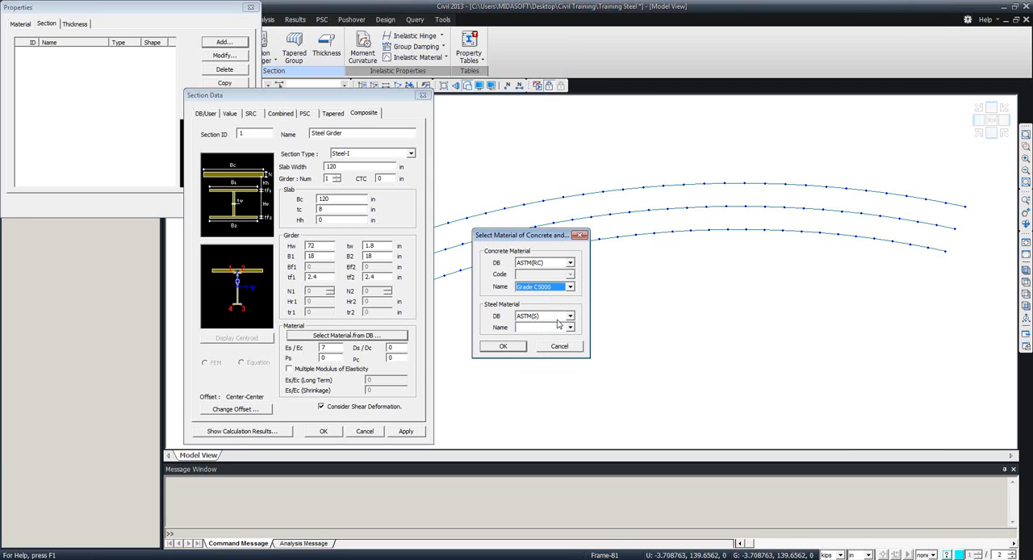
click(568, 328)
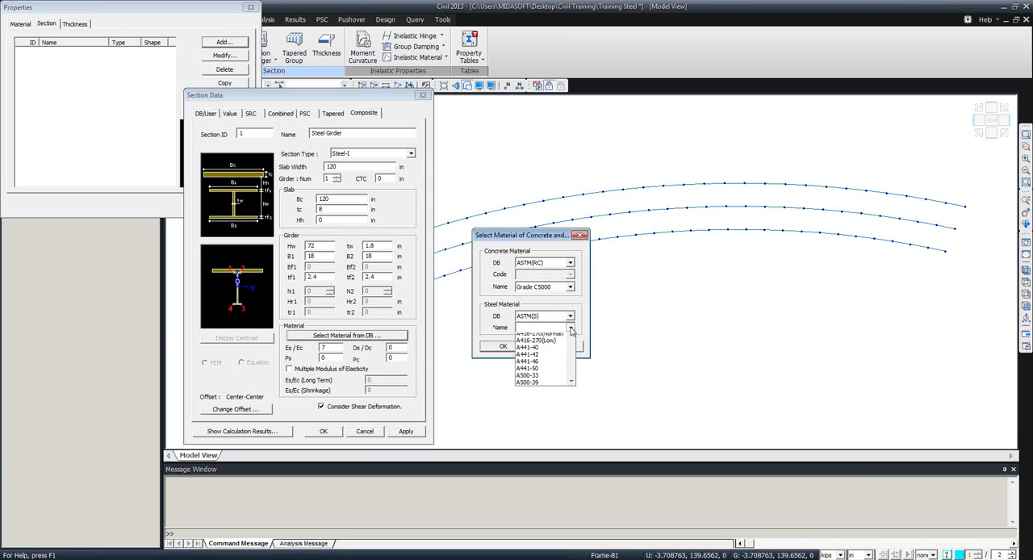
click(534, 343)
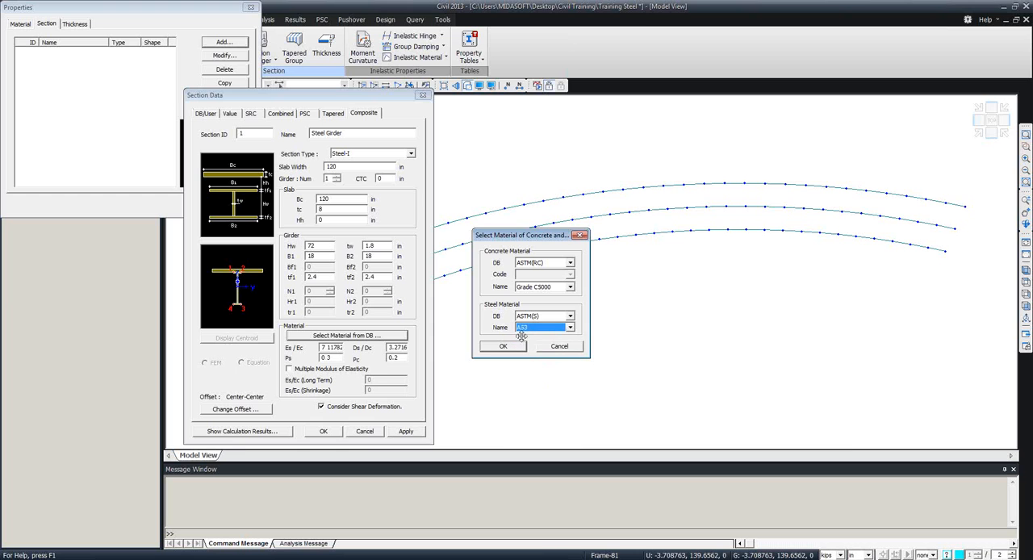
click(508, 347)
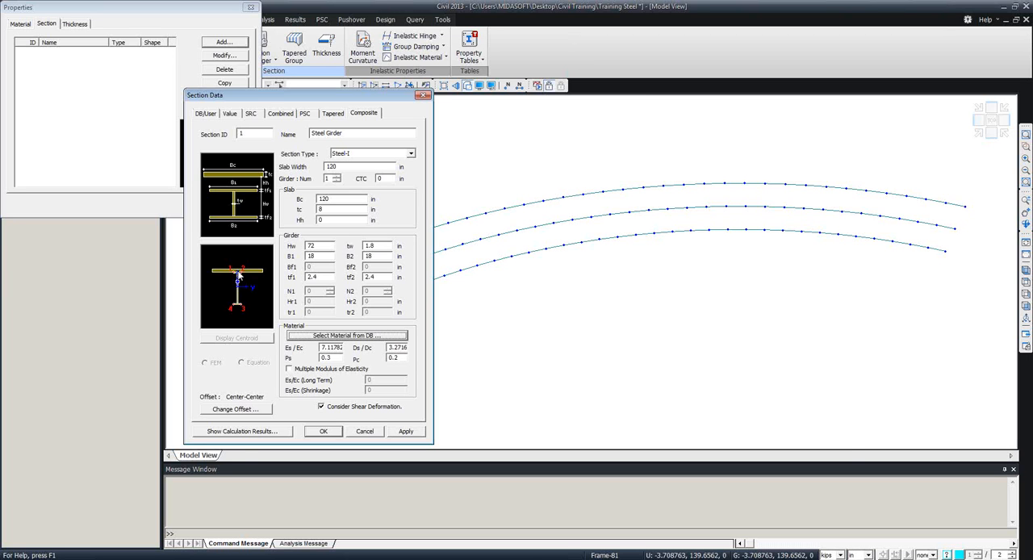
Change the section offset to Center-Top and display its offset point.
click(229, 410)
drag(269, 218, 457, 218)
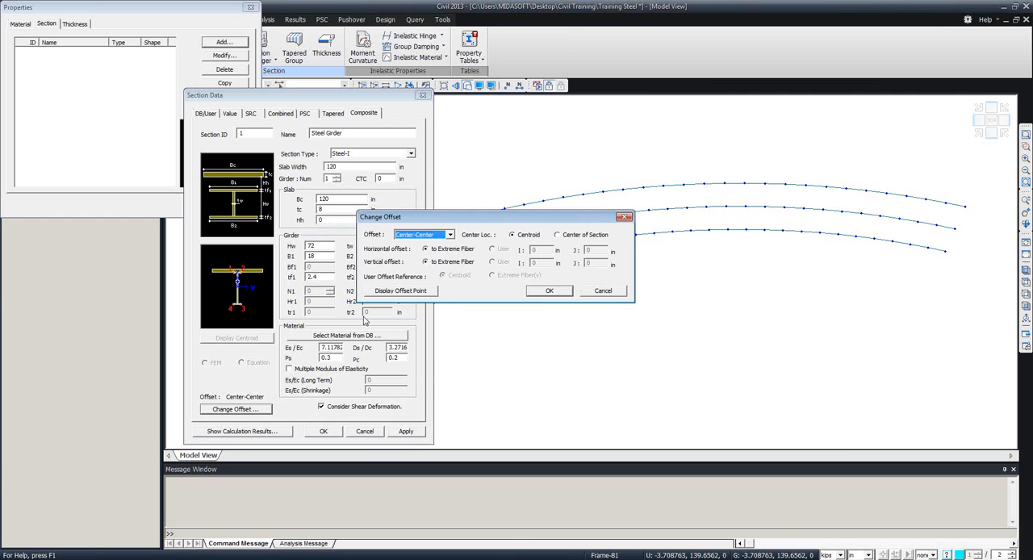
click(451, 235)
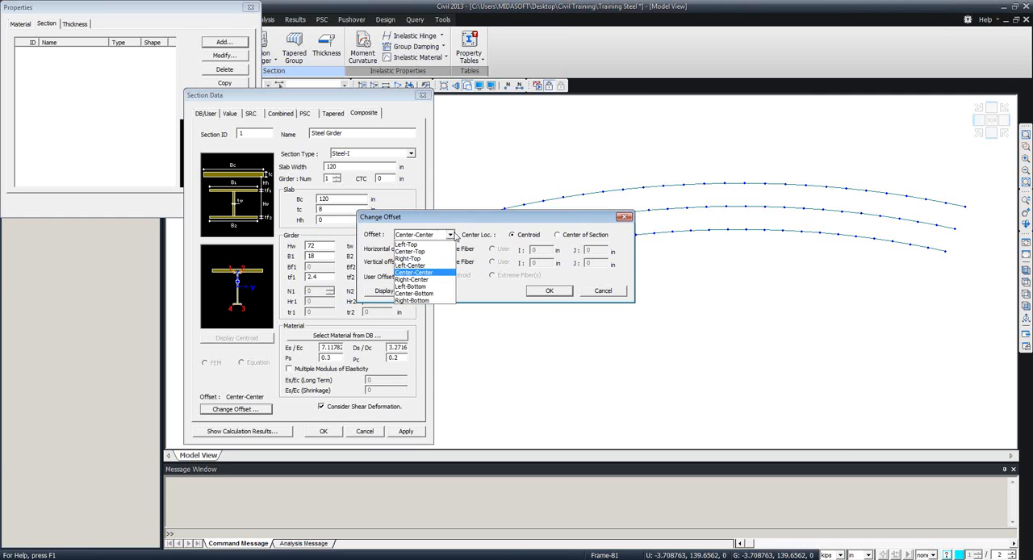
click(418, 251)
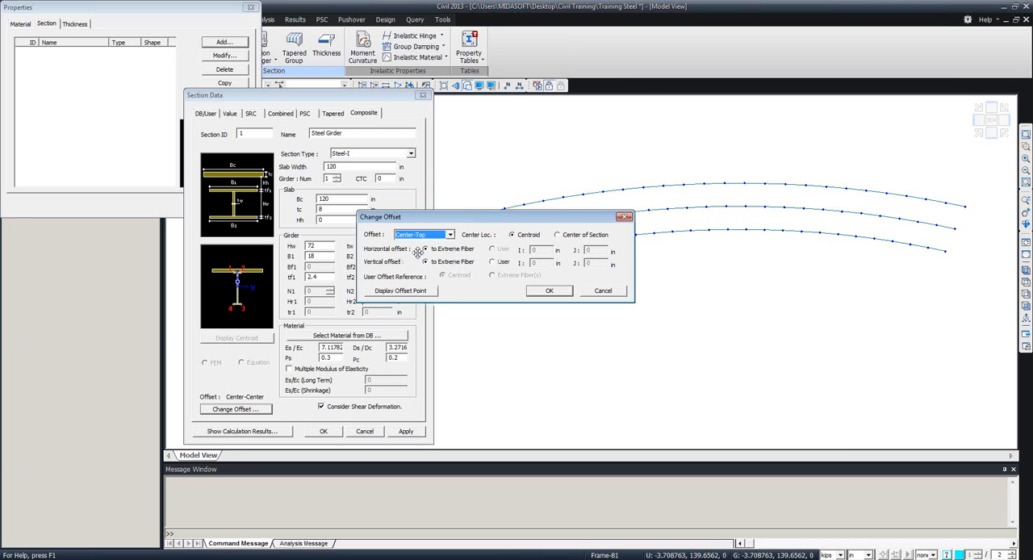
click(431, 294)
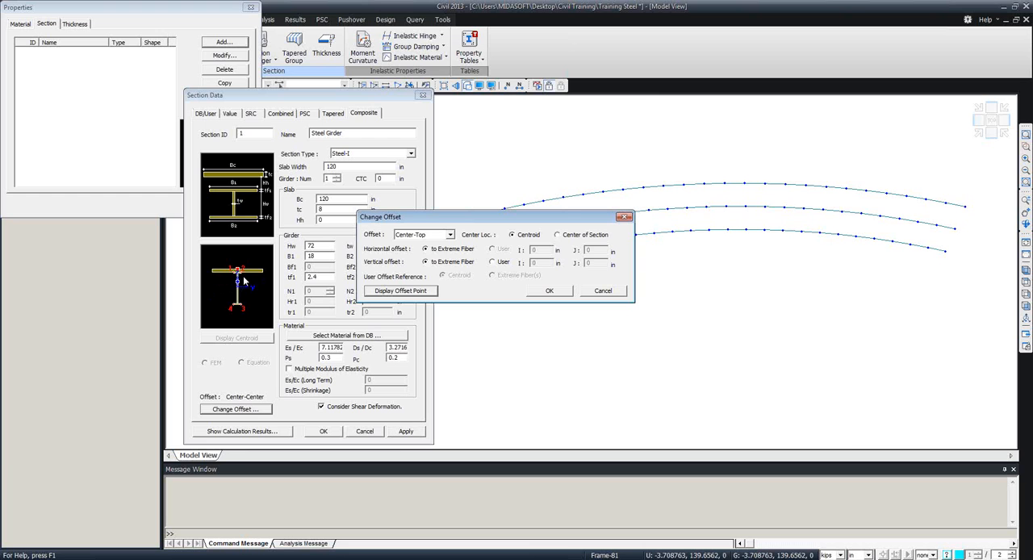
Set a user vertical offset of 8 in referenced to the Extreme Fiber(s) and create the Steel Girder section.
click(495, 263)
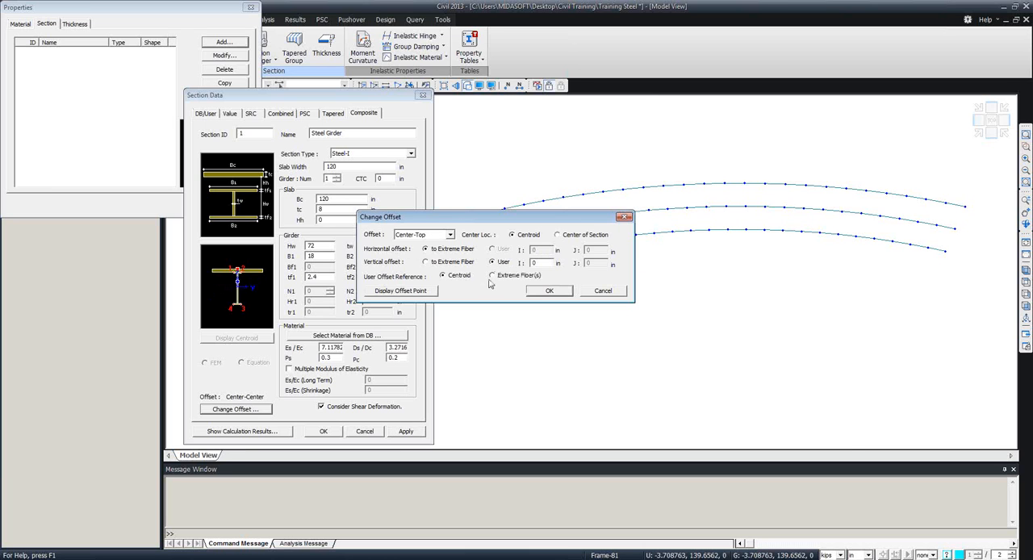
click(494, 276)
drag(545, 265, 496, 265)
text(8)
click(423, 292)
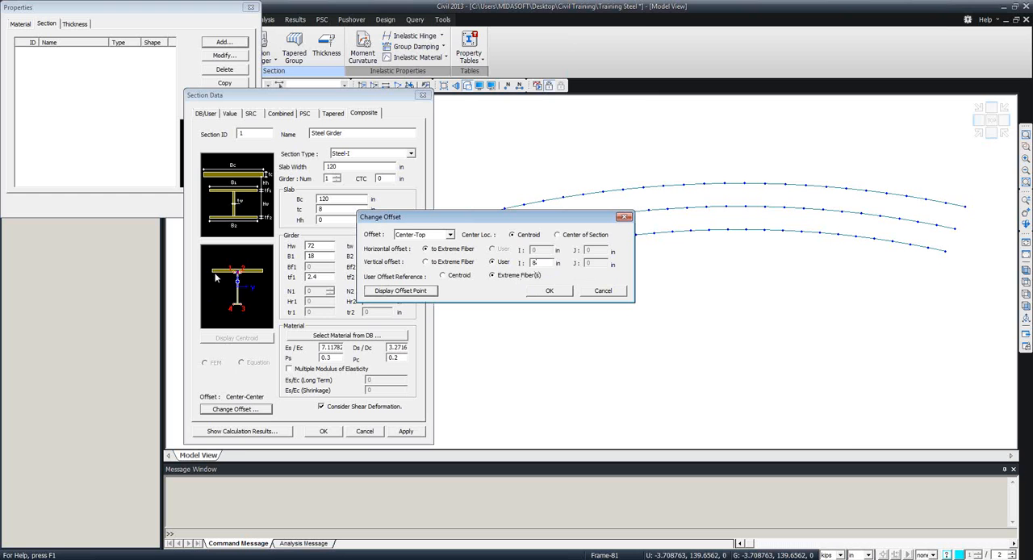
click(549, 291)
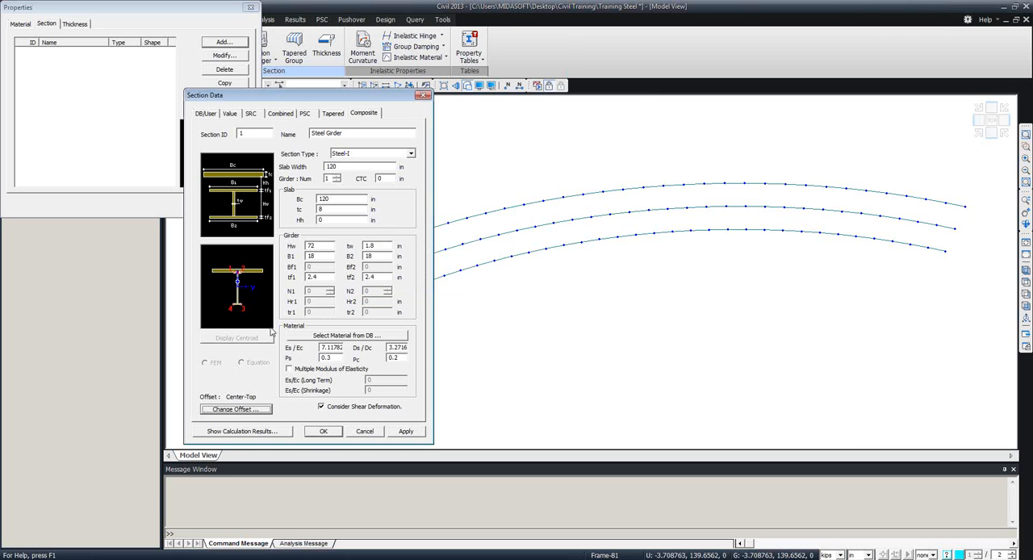
click(324, 432)
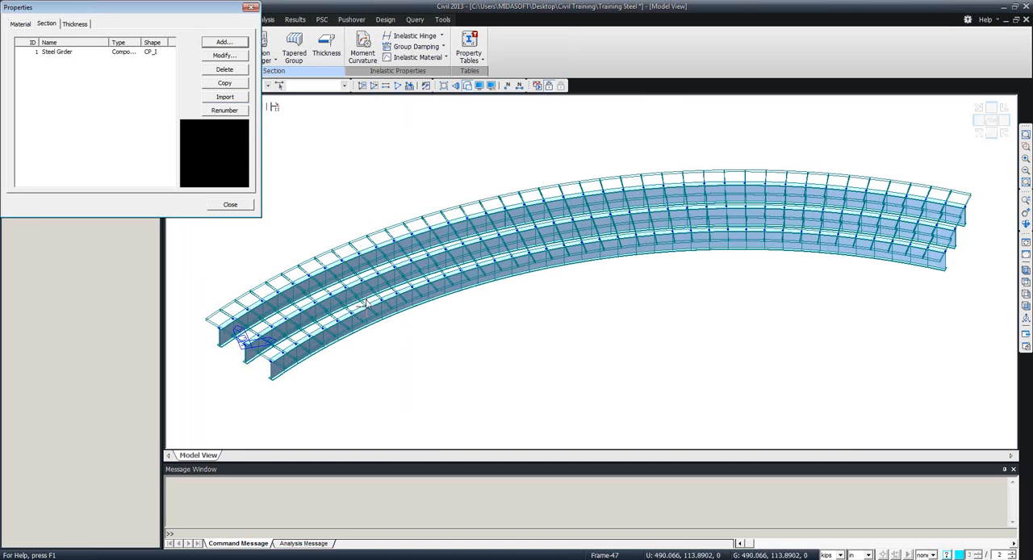
Start importing sections from the Video Tutorials Model File in the Video Tutorials folder.
drag(139, 6, 197, 13)
mouse_move(428, 341)
ctrl+middle_down()
mouse_move(492, 284)
mouse_move(438, 334)
ctrl+middle_up()
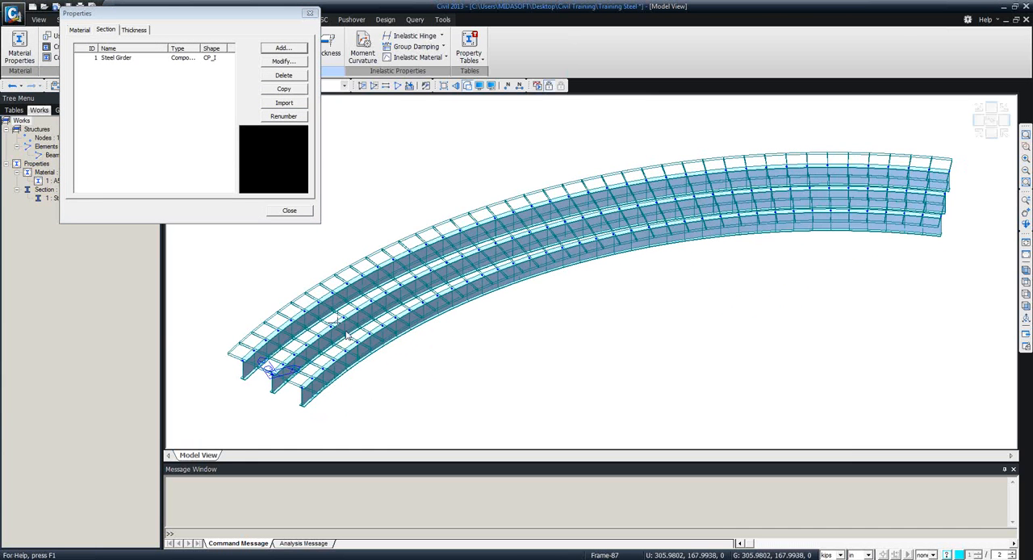
mouse_move(303, 327)
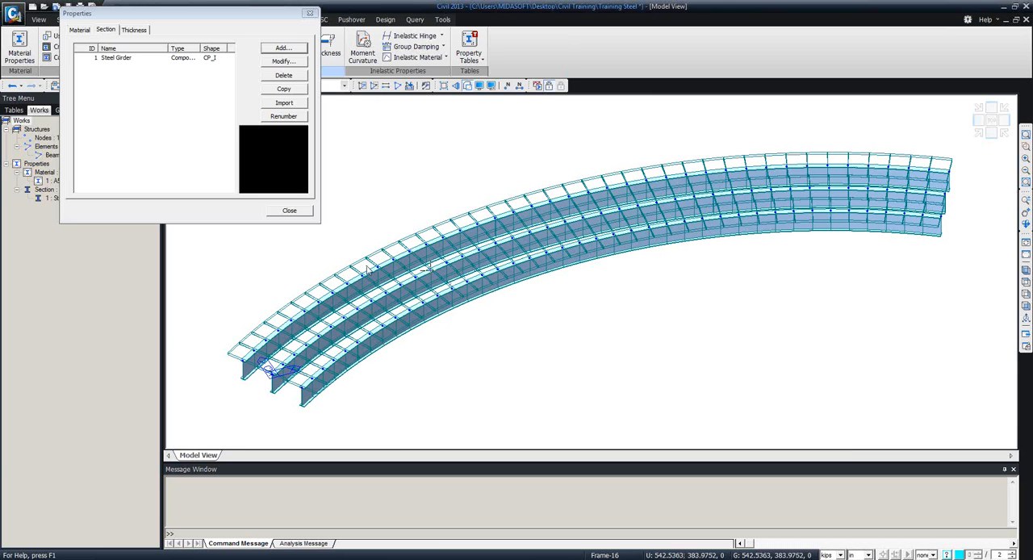
mouse_move(321, 259)
click(283, 103)
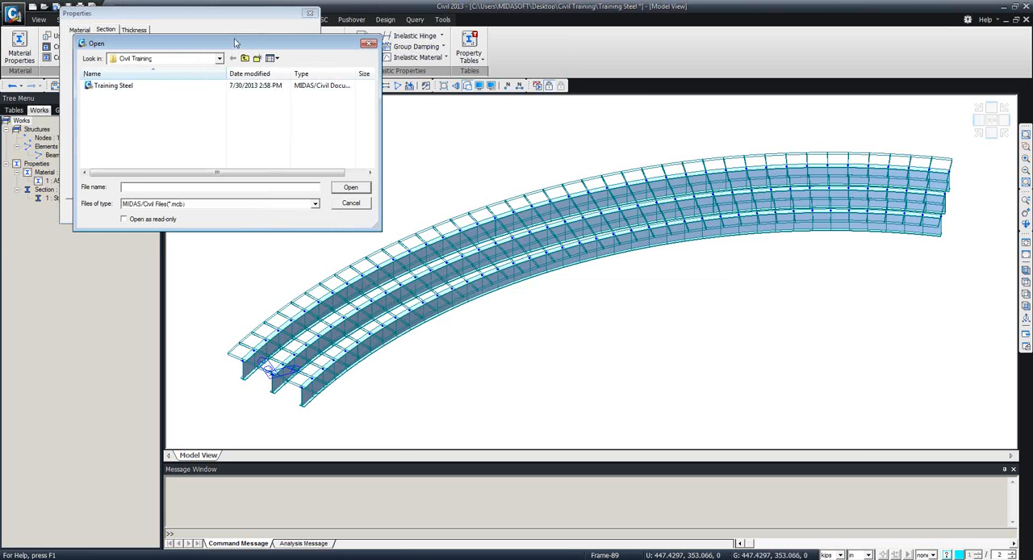
drag(233, 42, 0, 85)
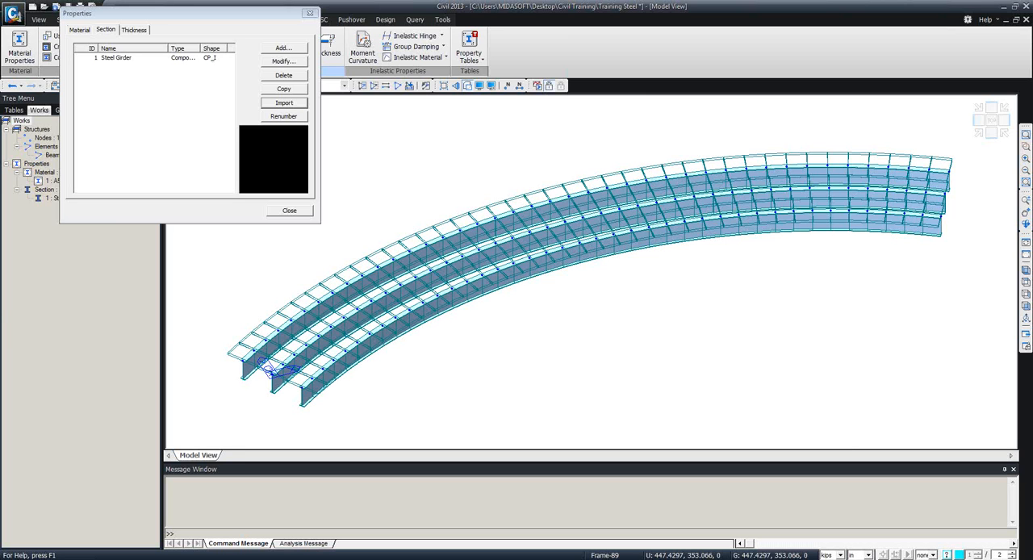
drag(0, 117, 307, 90)
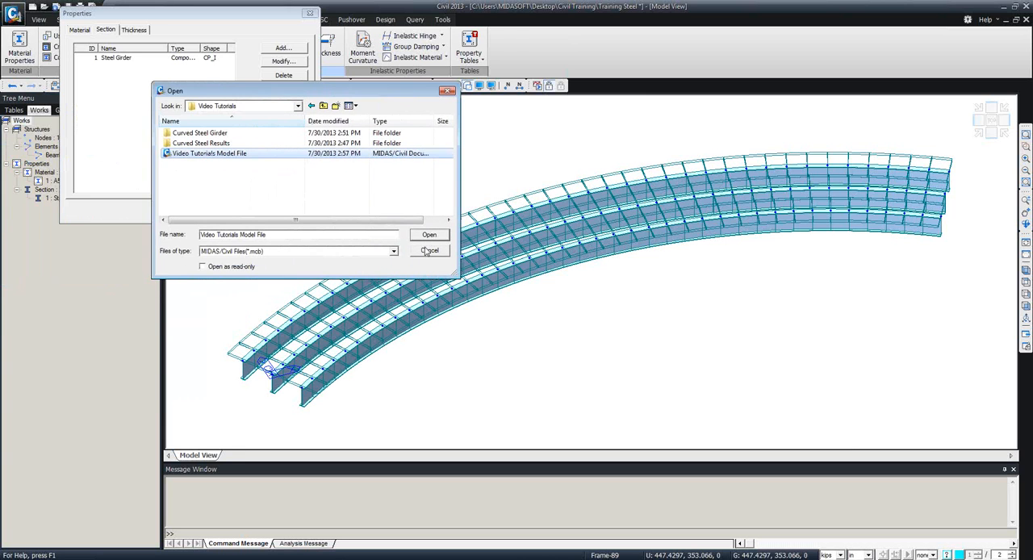
click(428, 235)
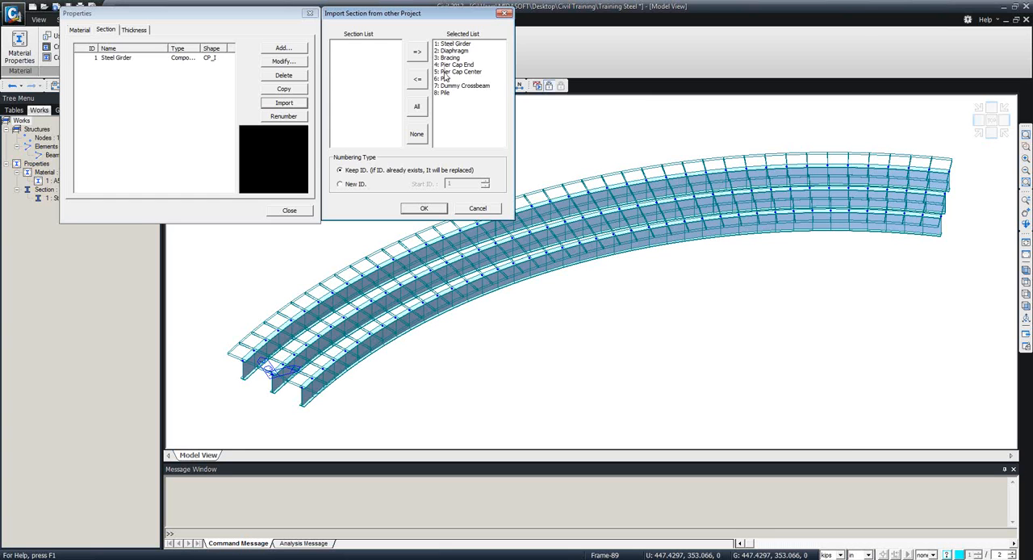
Move sections 5 to 8 out of and back into the import selection, and import all eight sections with their IDs kept.
drag(448, 71, 449, 93)
click(418, 79)
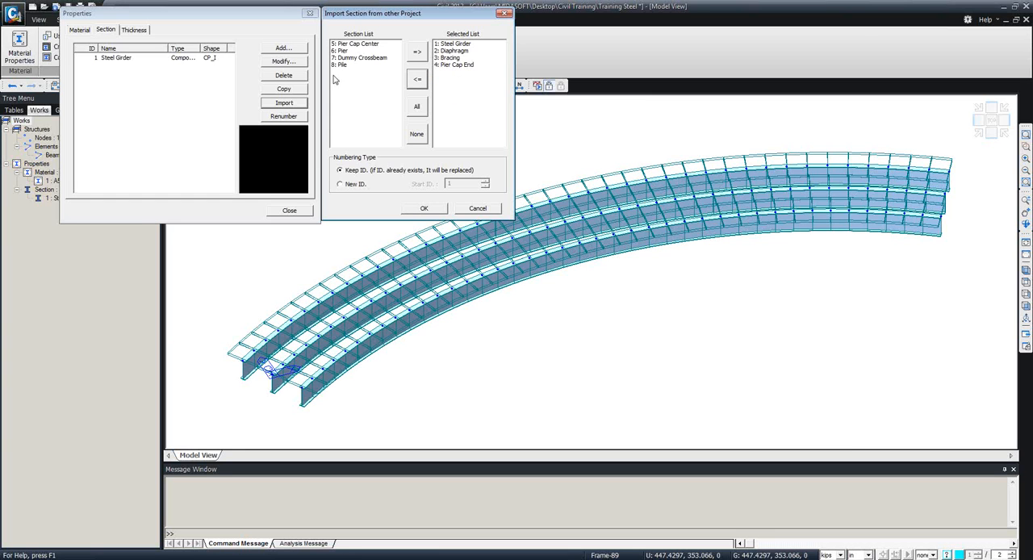
drag(351, 45, 353, 70)
click(416, 53)
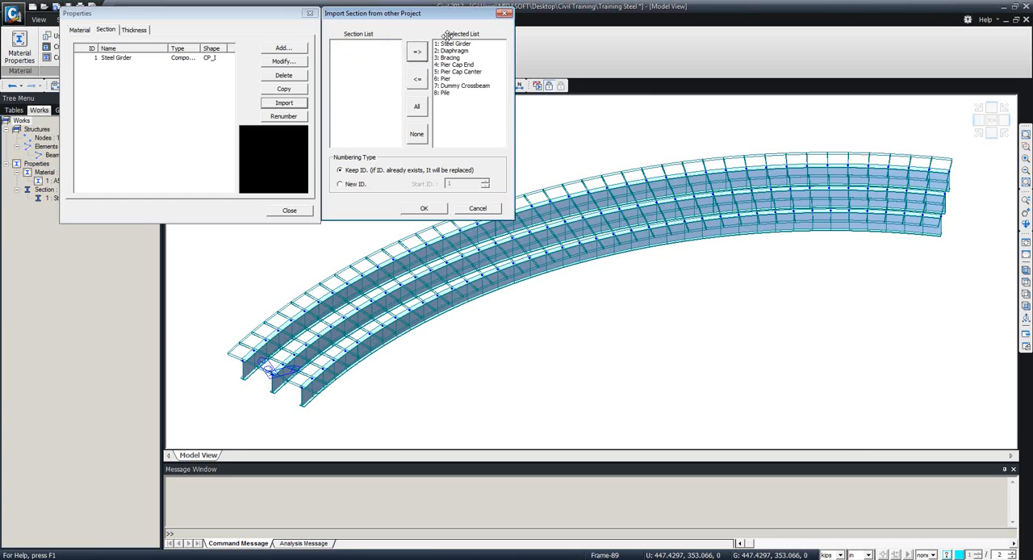
click(427, 209)
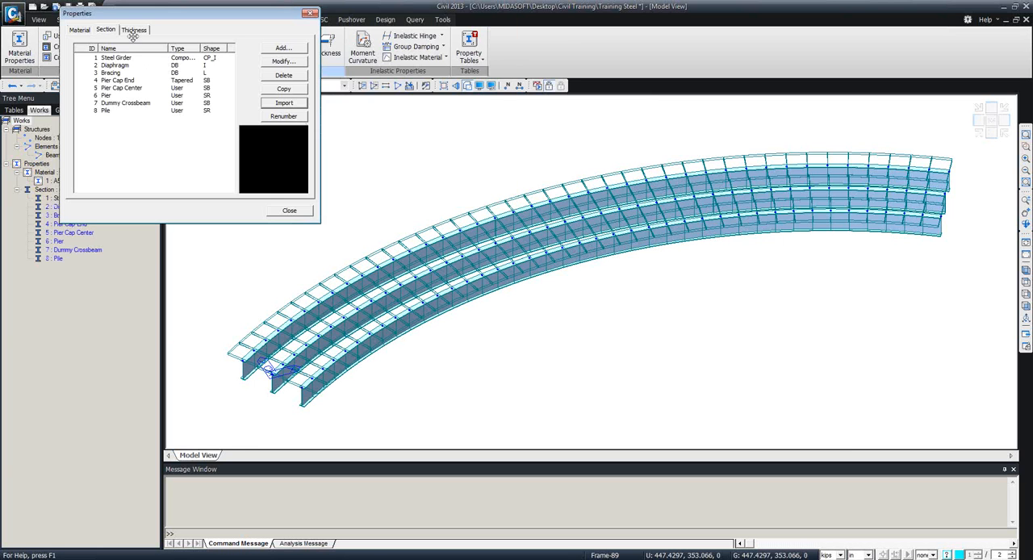
Examine the shape previews of the imported sections, including Diaphragm, Bracing, Pier Cap End, Pier, Dummy Crossbeam and Pile.
drag(149, 13, 187, 45)
click(144, 98)
click(144, 105)
click(143, 112)
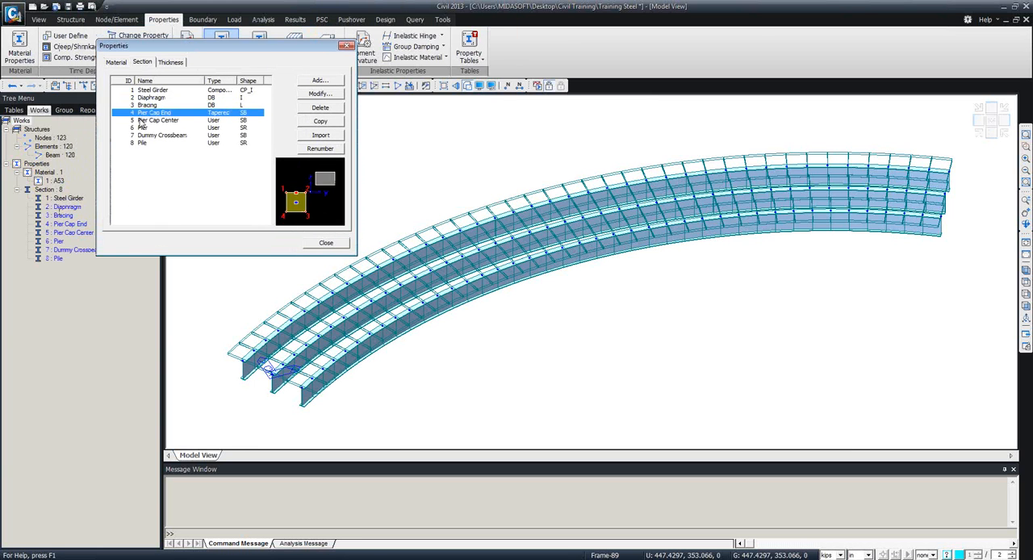
click(143, 128)
click(143, 135)
click(141, 143)
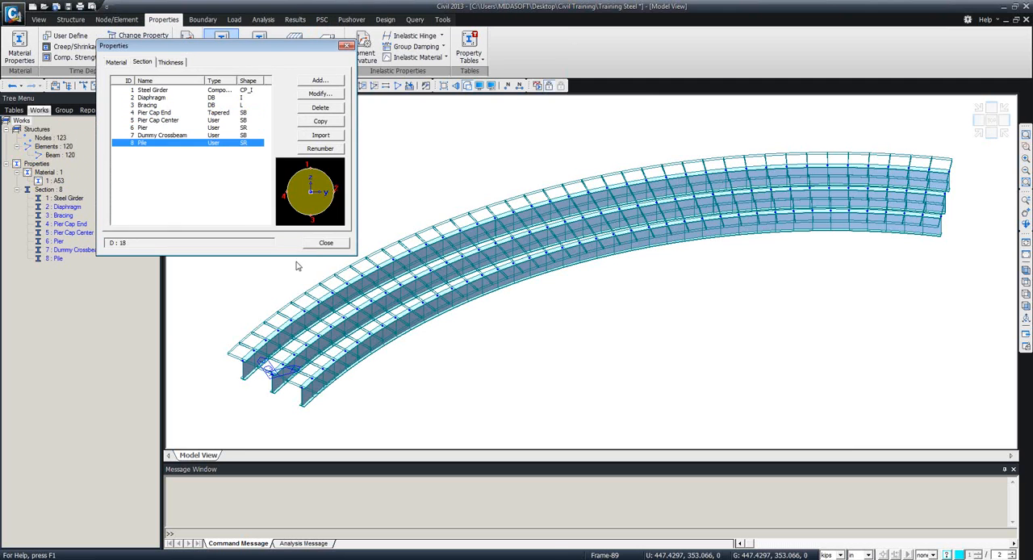
click(320, 245)
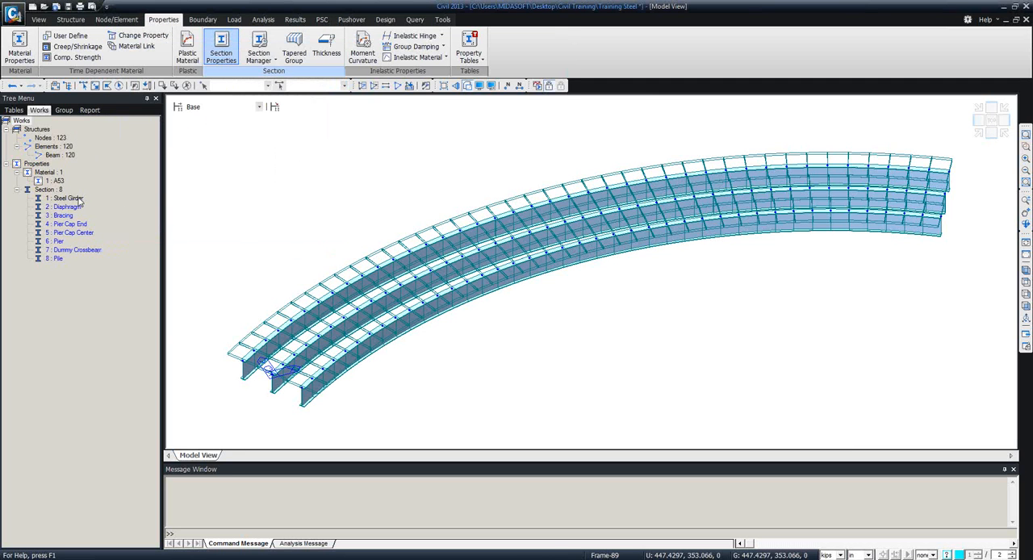
Add a concrete material using the ASTM(RC) standard and Grade C5000 from the database.
click(58, 181)
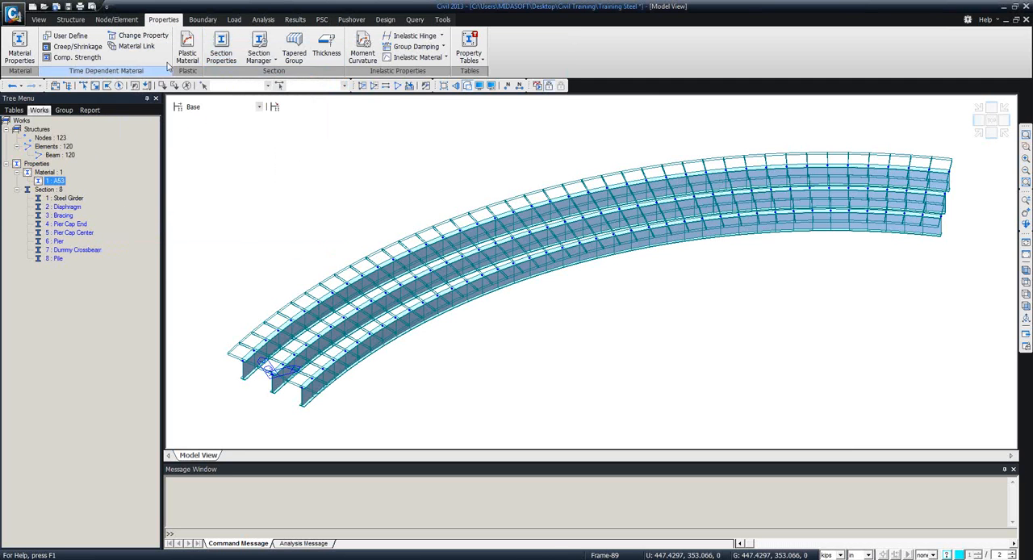
click(20, 50)
drag(120, 6, 319, 83)
click(420, 118)
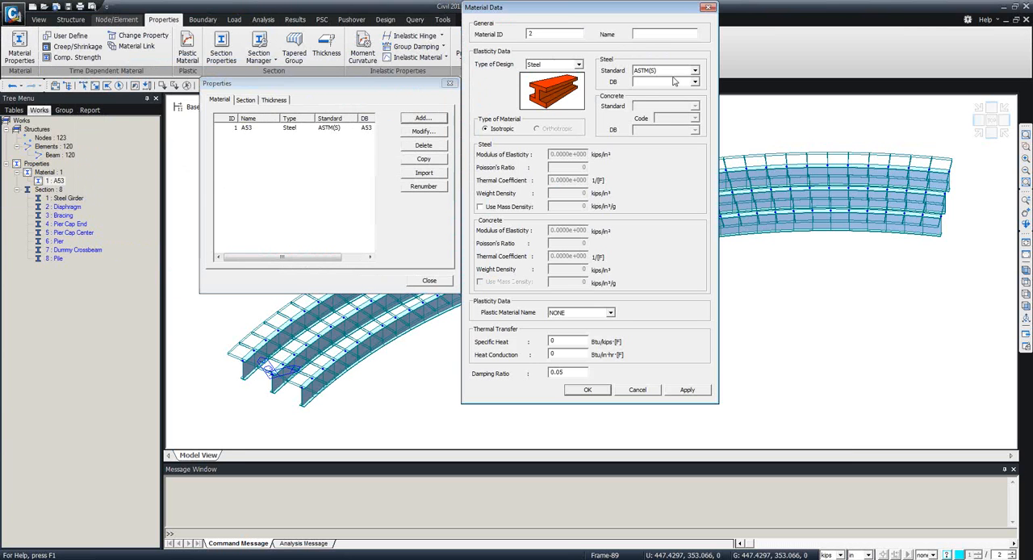
click(577, 65)
click(557, 81)
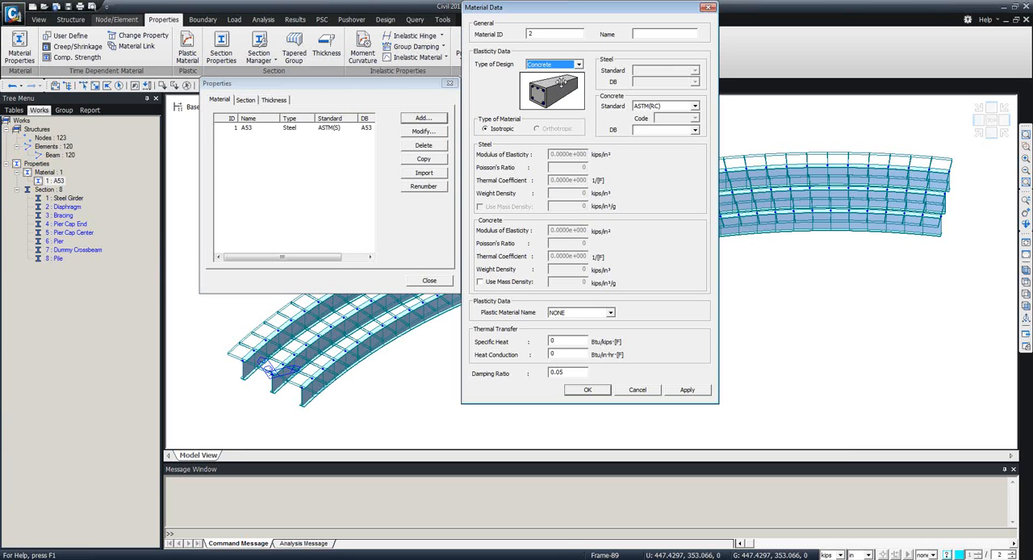
click(696, 130)
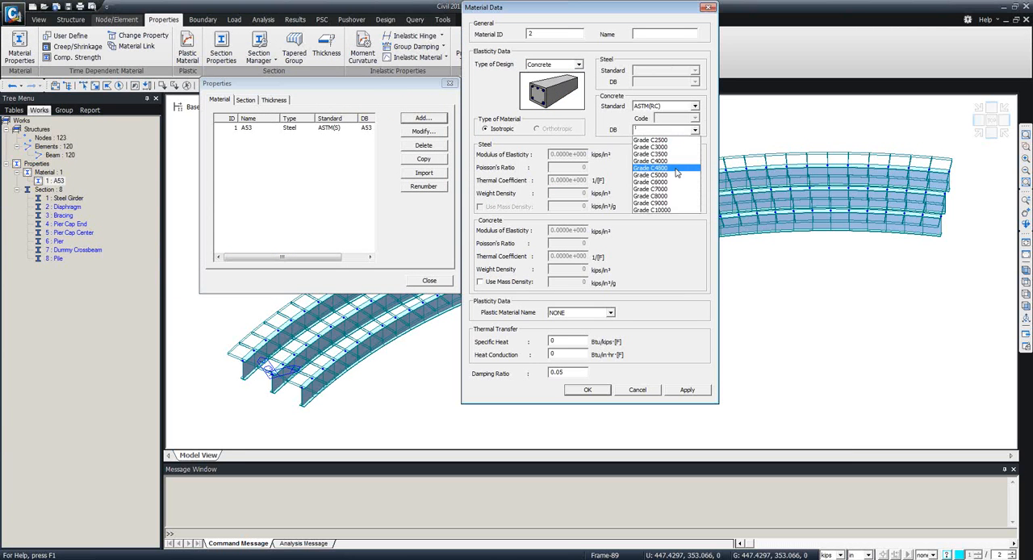
click(672, 172)
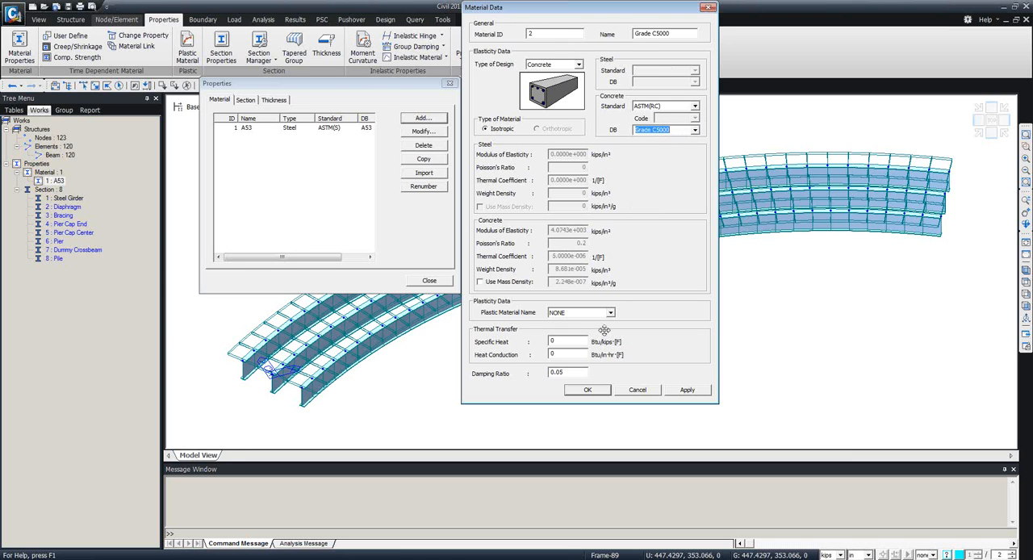
click(687, 390)
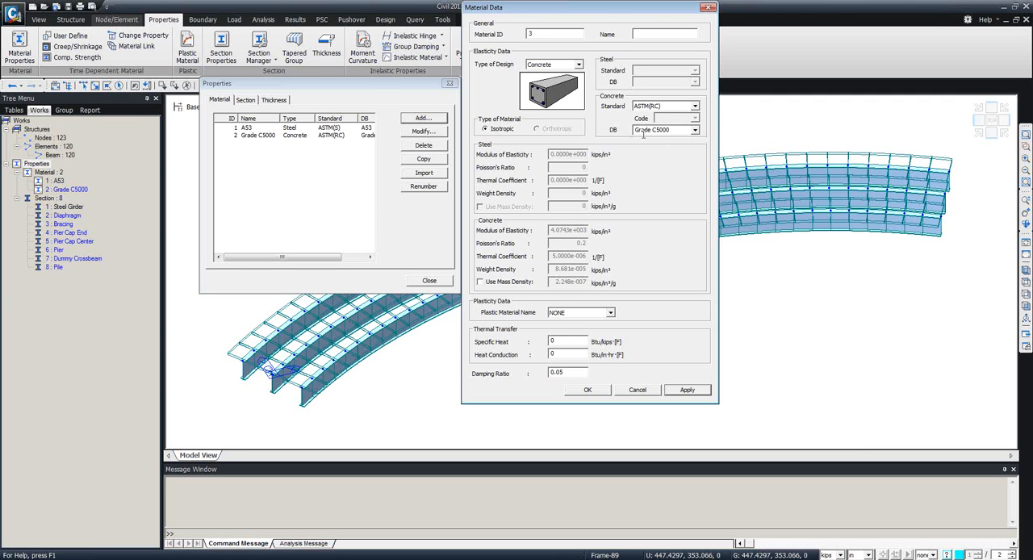
Add a concrete material named Weightless Con with standard None and a weight density of 0.
click(669, 108)
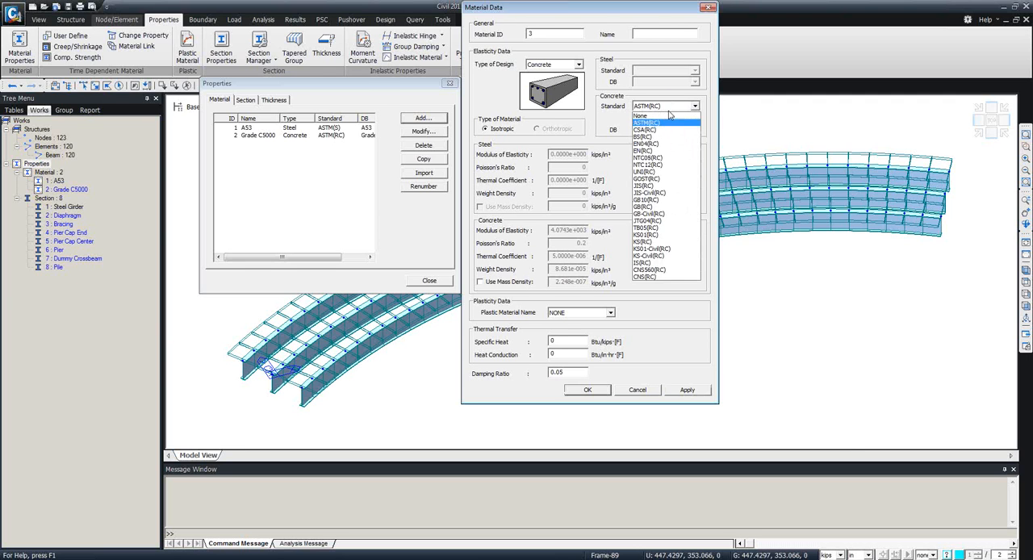
click(656, 116)
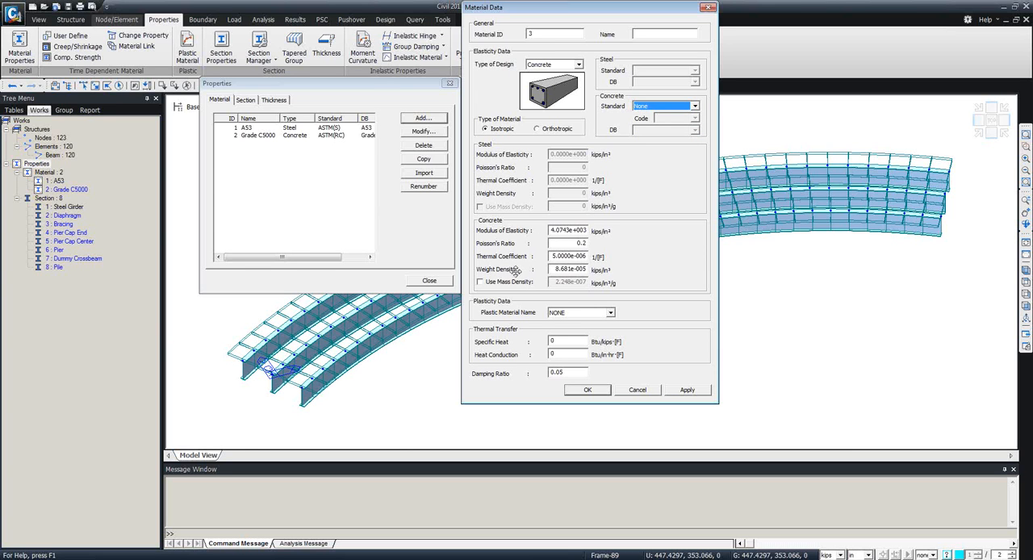
drag(551, 269, 592, 268)
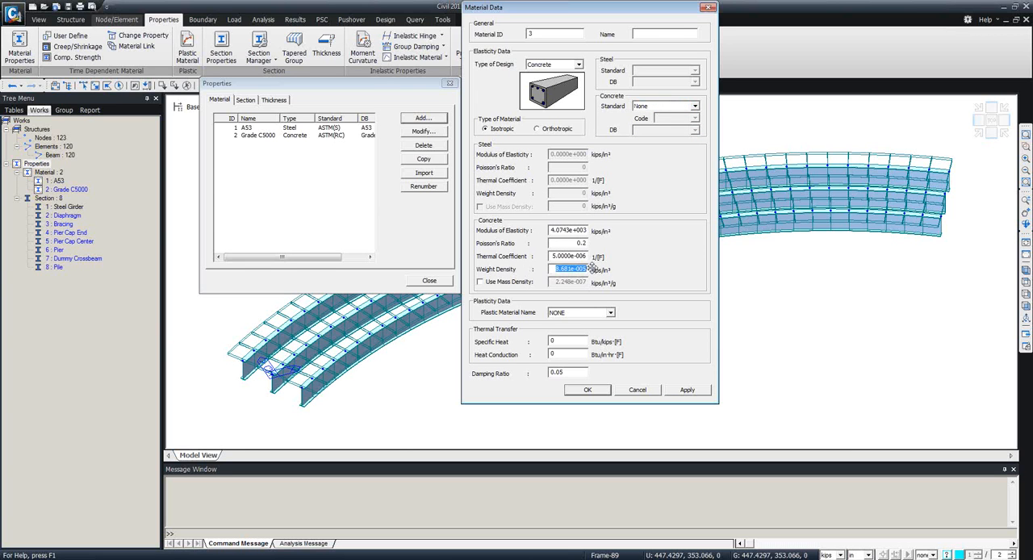
text(0)
click(640, 34)
click(588, 390)
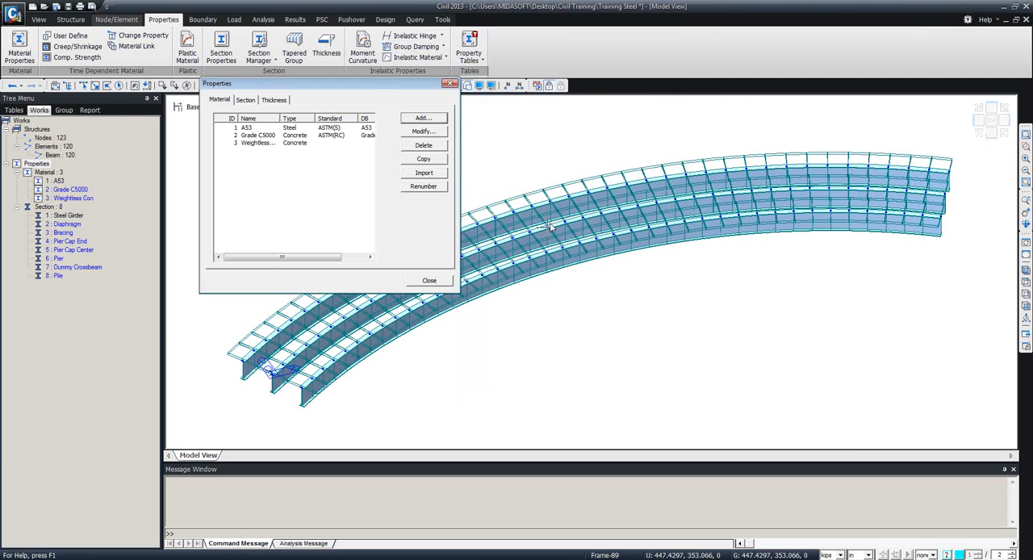
click(450, 84)
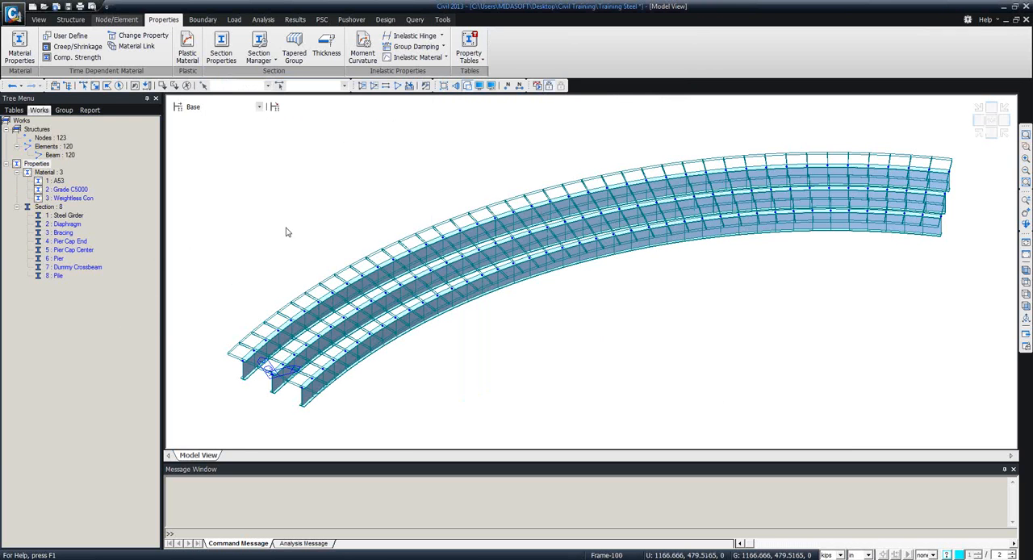
Show the bridge in top view and turn off the solid section display to leave only the girder lines and nodes.
ctrl+middle_drag(480, 313, 461, 286)
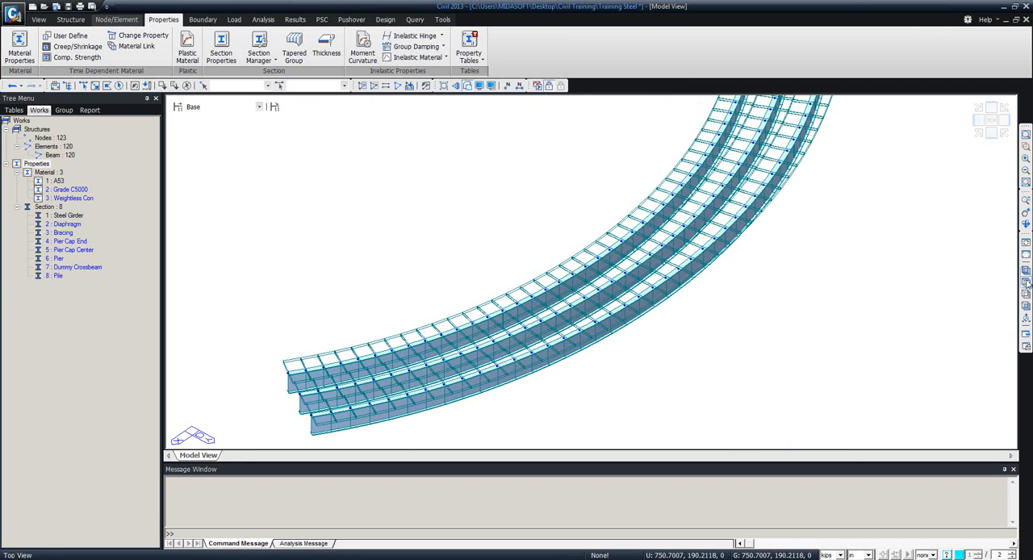
click(1026, 281)
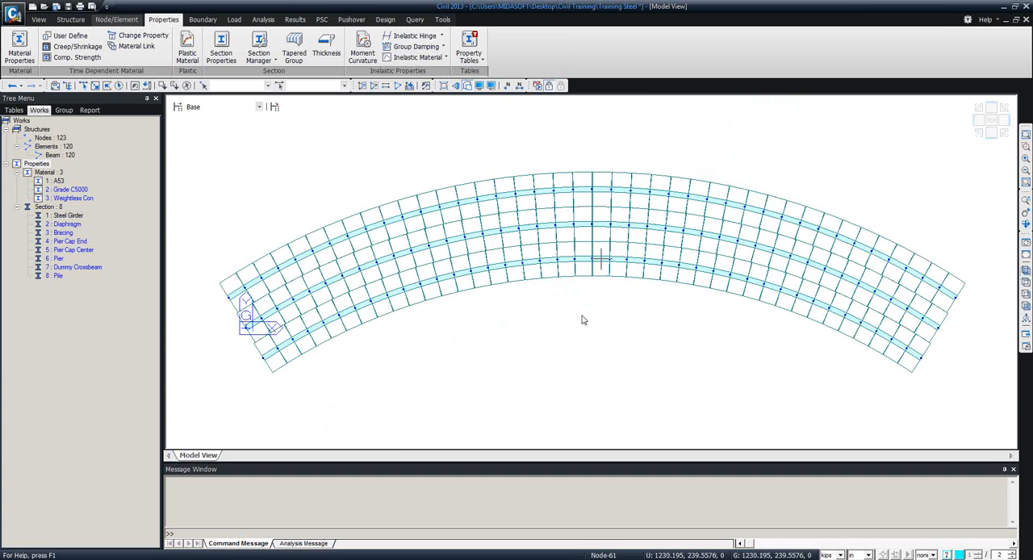
mouse_move(565, 320)
ctrl+middle_down()
mouse_move(560, 235)
mouse_move(567, 245)
mouse_move(917, 276)
ctrl+middle_up()
click(1026, 282)
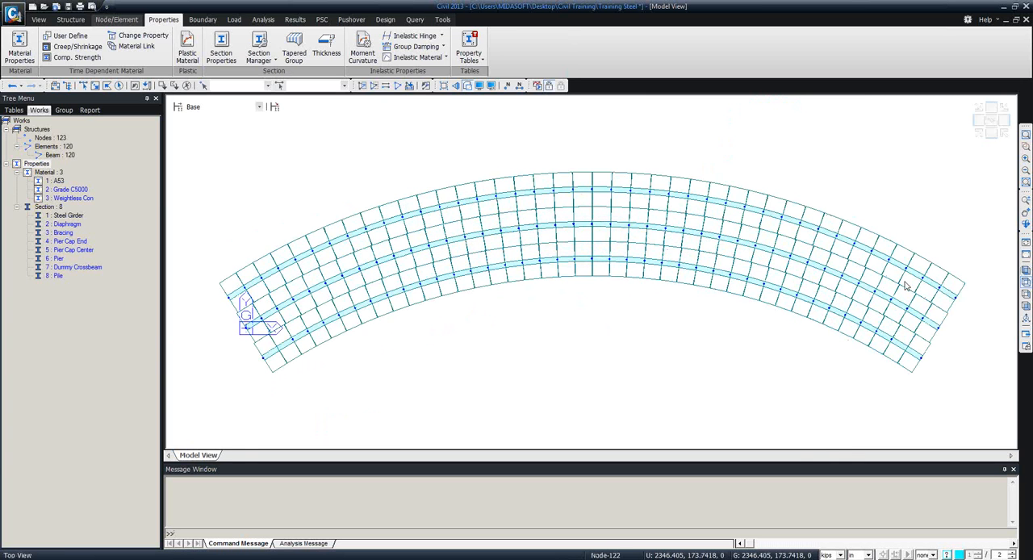
click(468, 86)
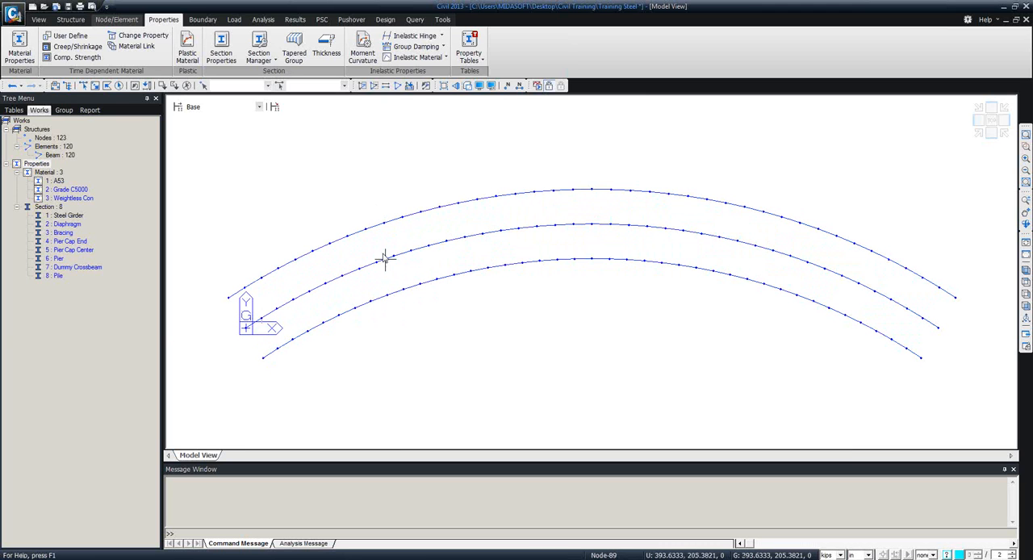
Set up the creation of general beam elements with material A53 and section 2: Diaphragm.
click(123, 19)
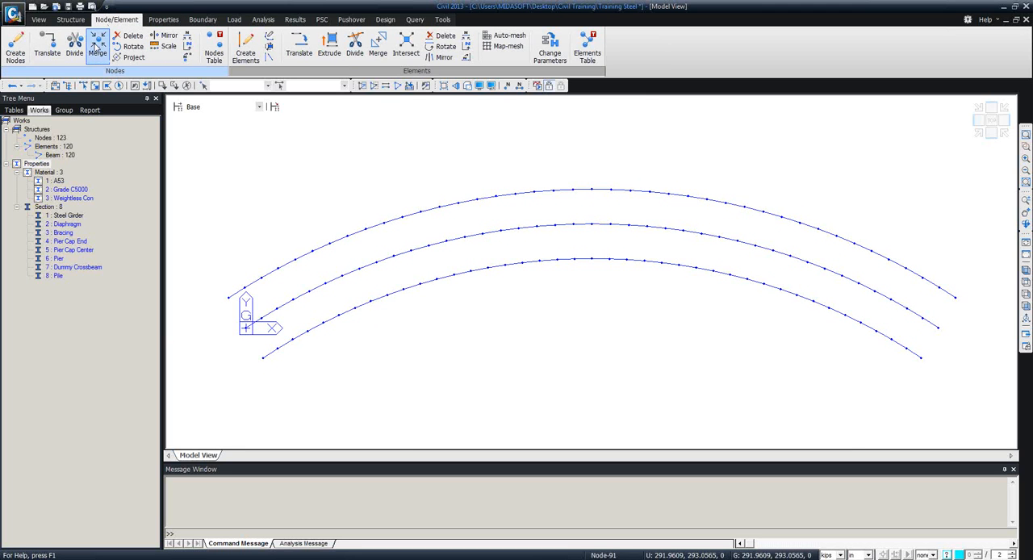
click(245, 54)
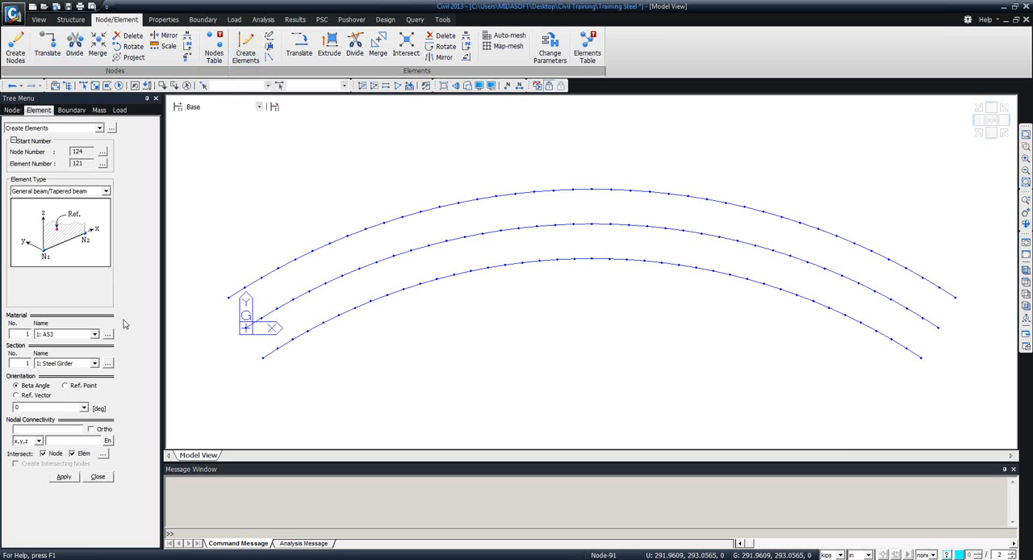
click(95, 334)
click(59, 347)
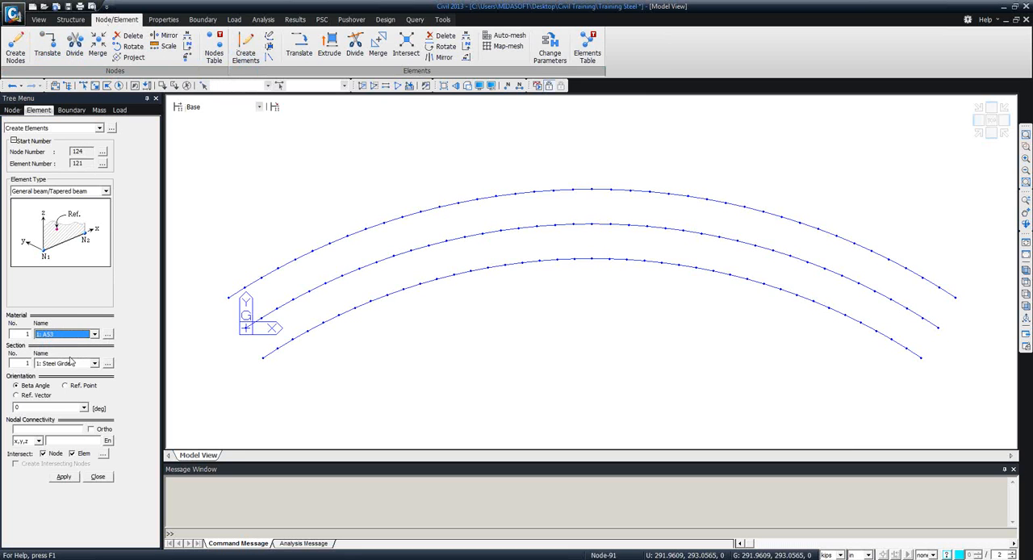
click(93, 365)
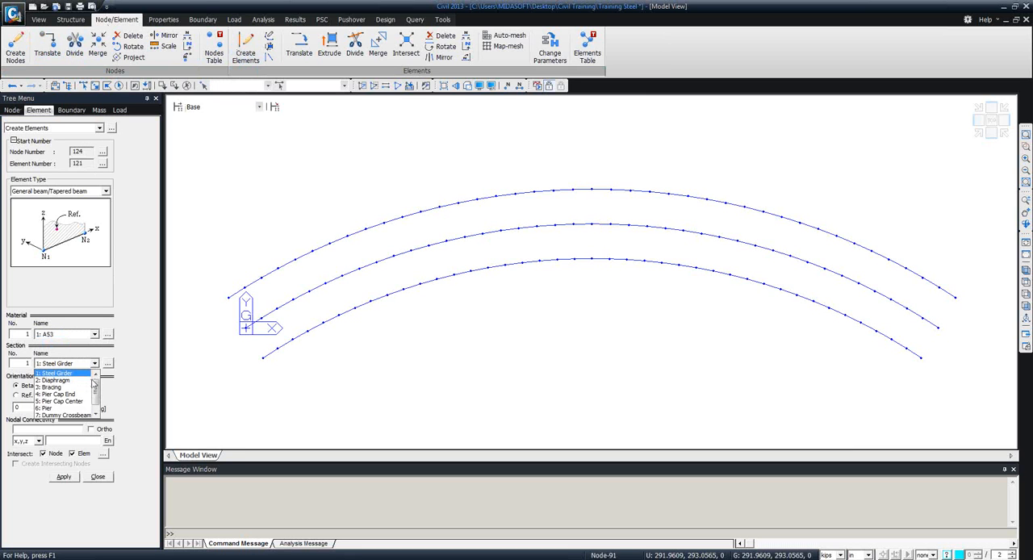
click(79, 381)
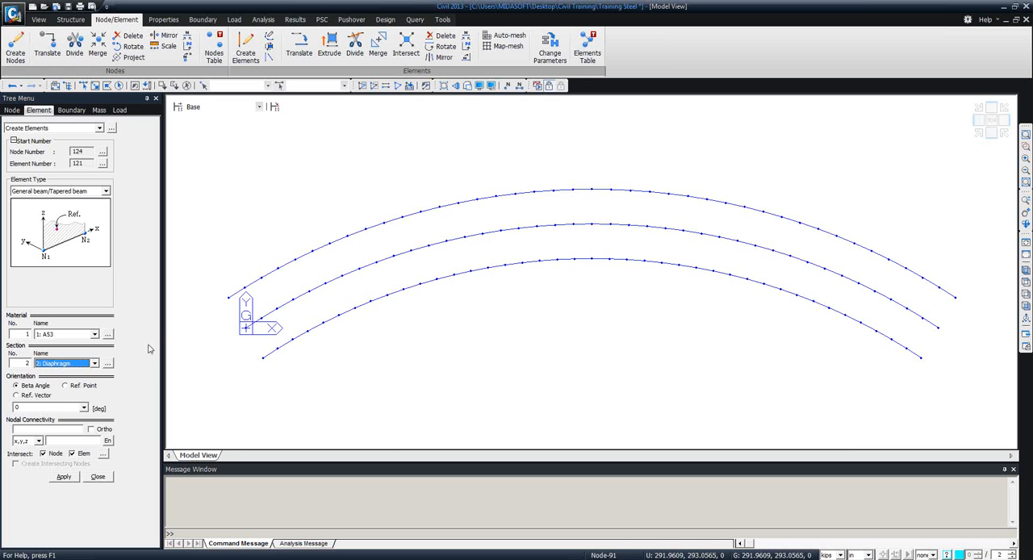
click(94, 364)
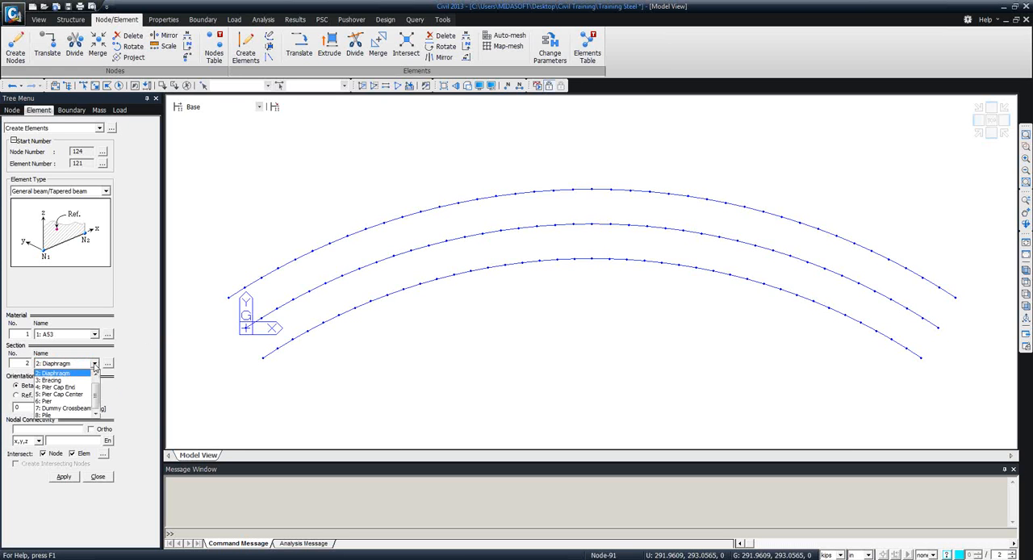
click(94, 368)
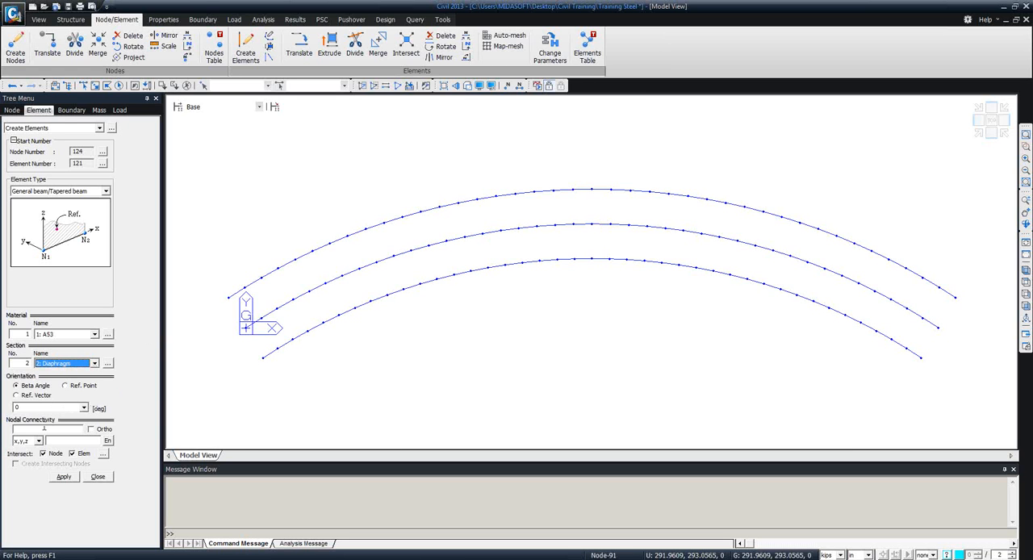
Create diaphragm elements across all three girder lines at the origin end and at every fifth girder node up to midspan.
click(44, 429)
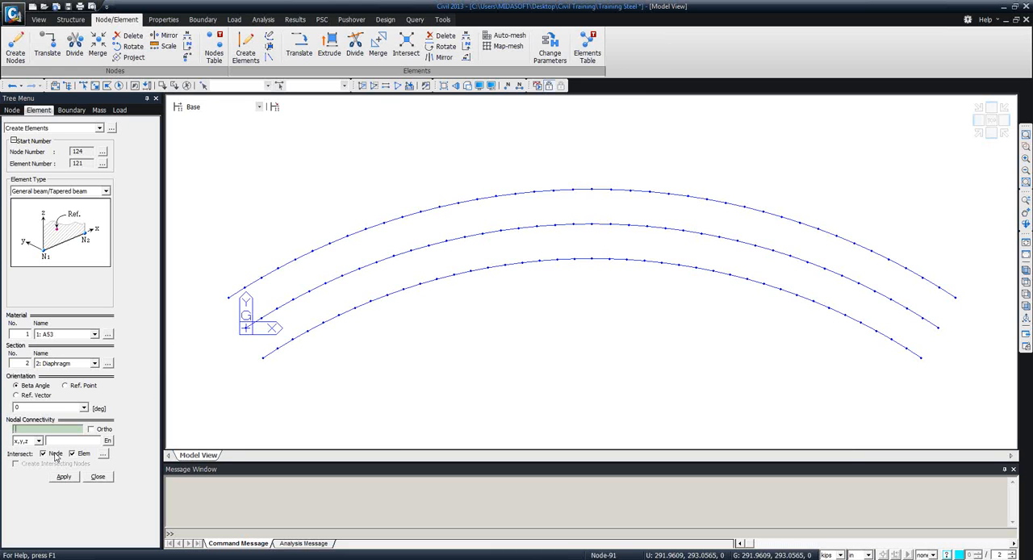
click(264, 357)
click(229, 296)
click(338, 314)
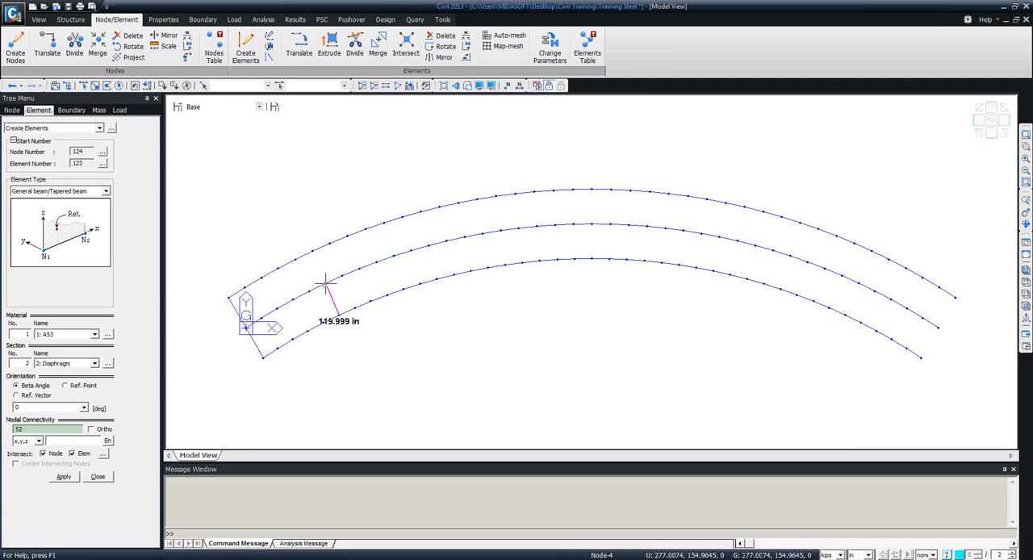
click(314, 251)
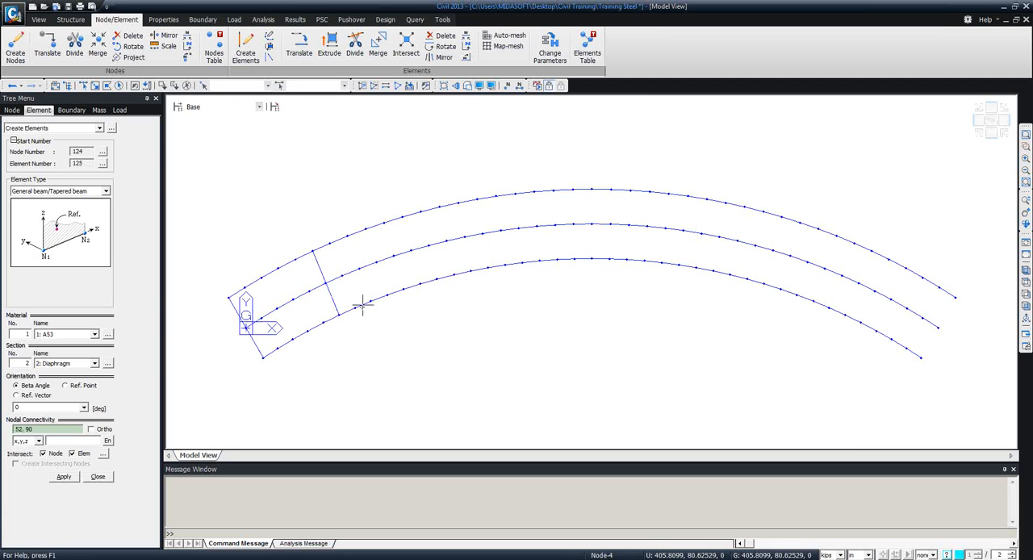
click(420, 283)
click(402, 216)
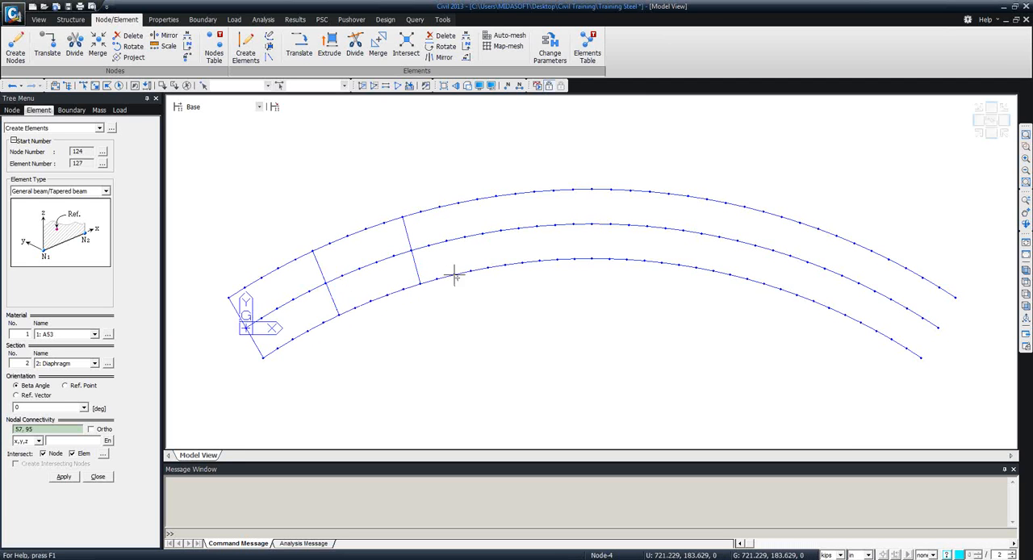
click(503, 263)
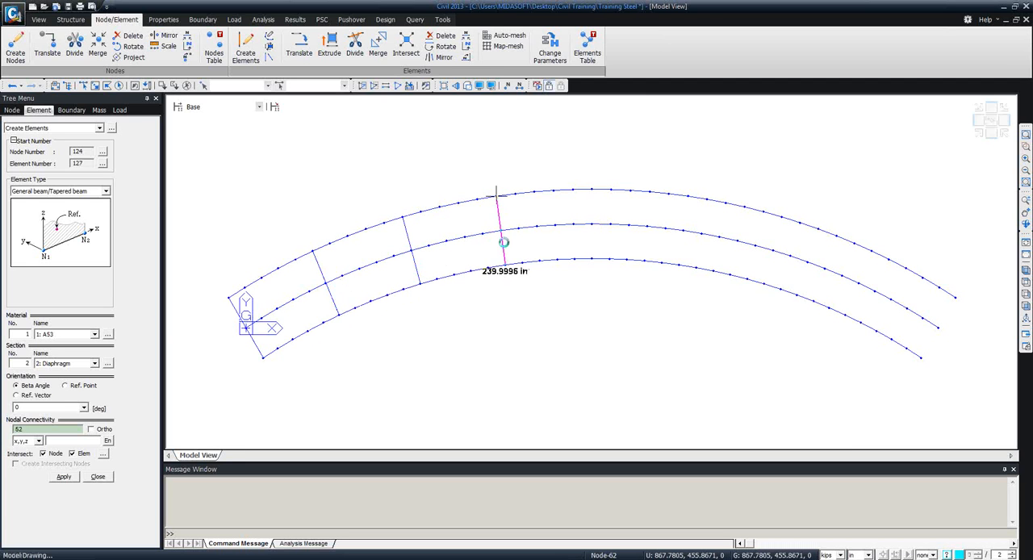
click(497, 195)
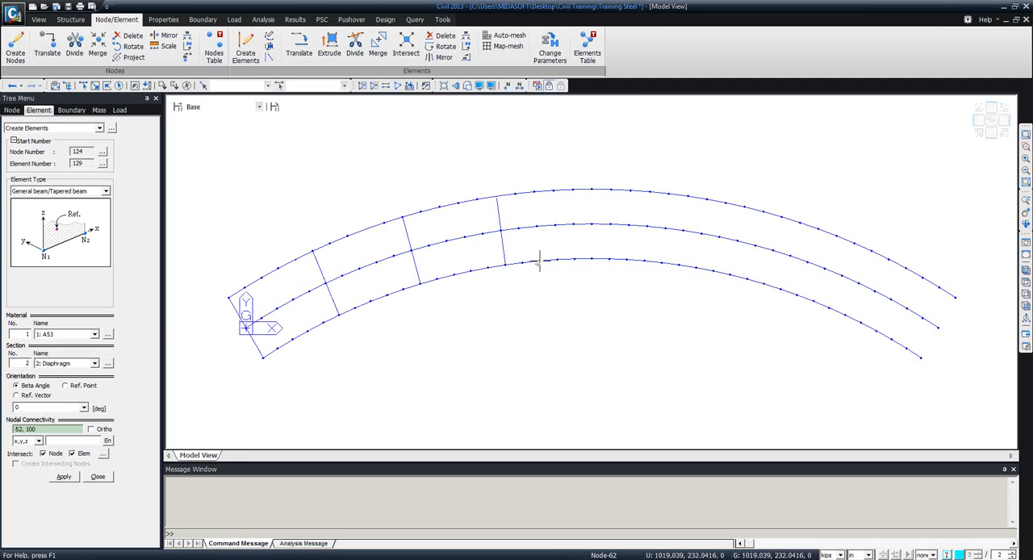
click(593, 258)
click(593, 189)
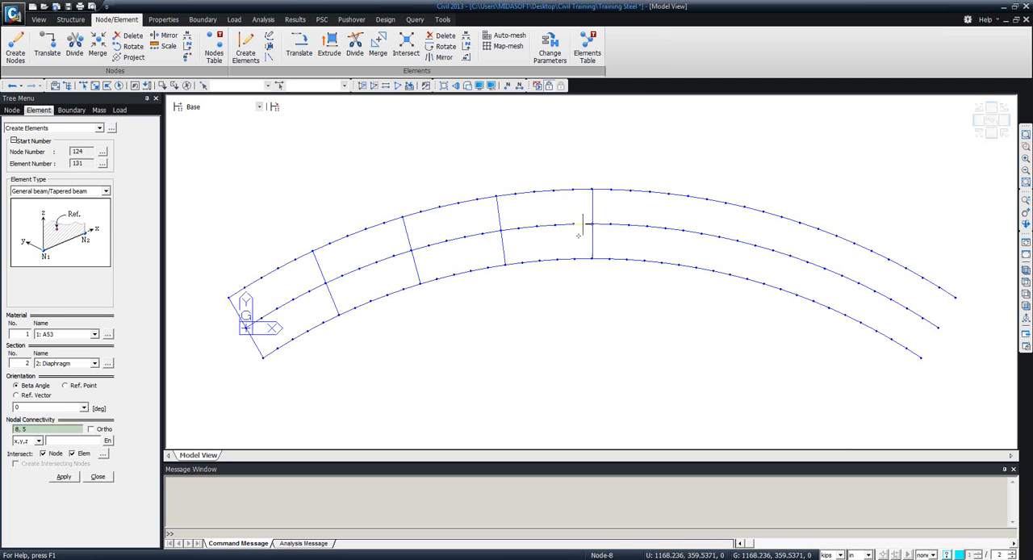
Create diaphragm elements across the girders at the far end and at the three matching positions between it and midspan.
click(921, 358)
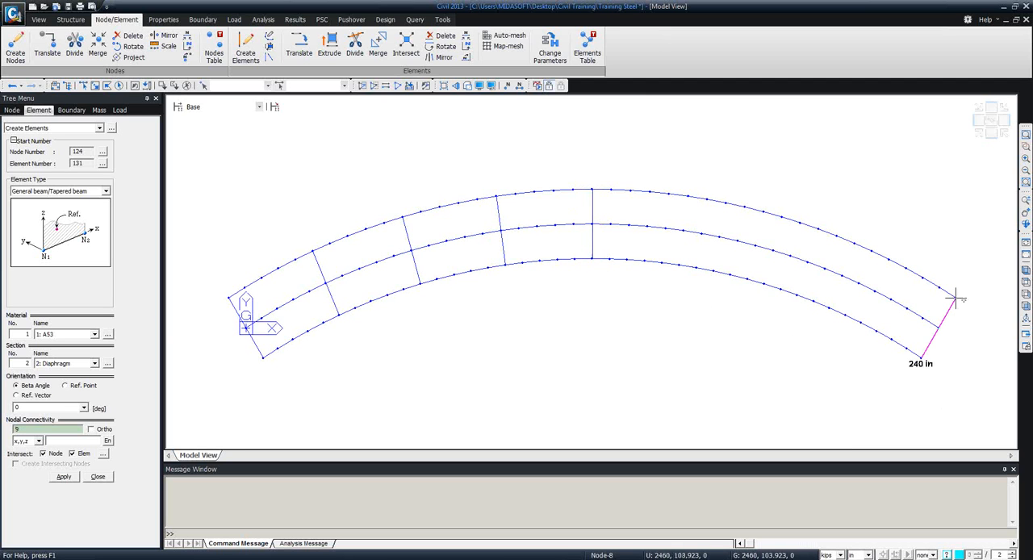
click(956, 298)
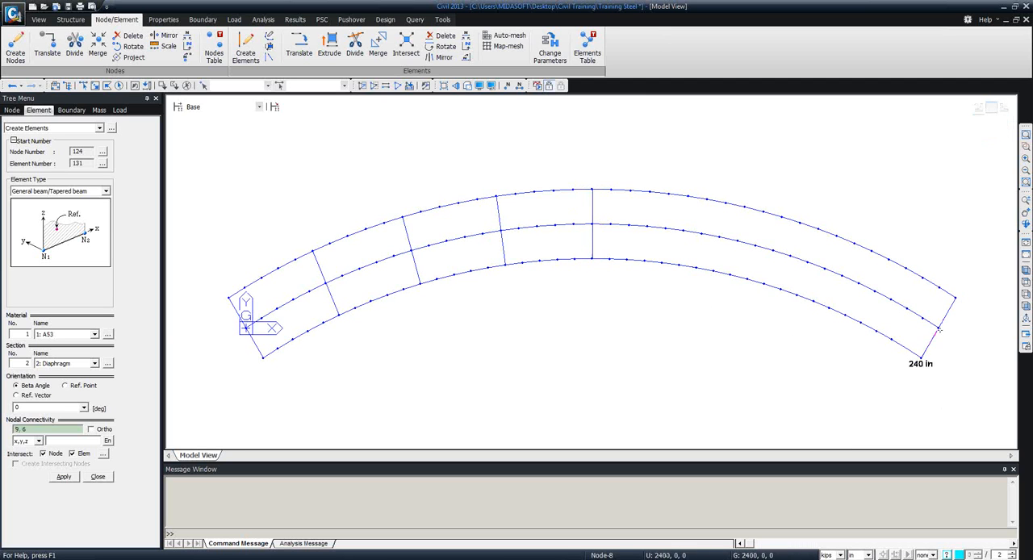
click(846, 315)
click(872, 252)
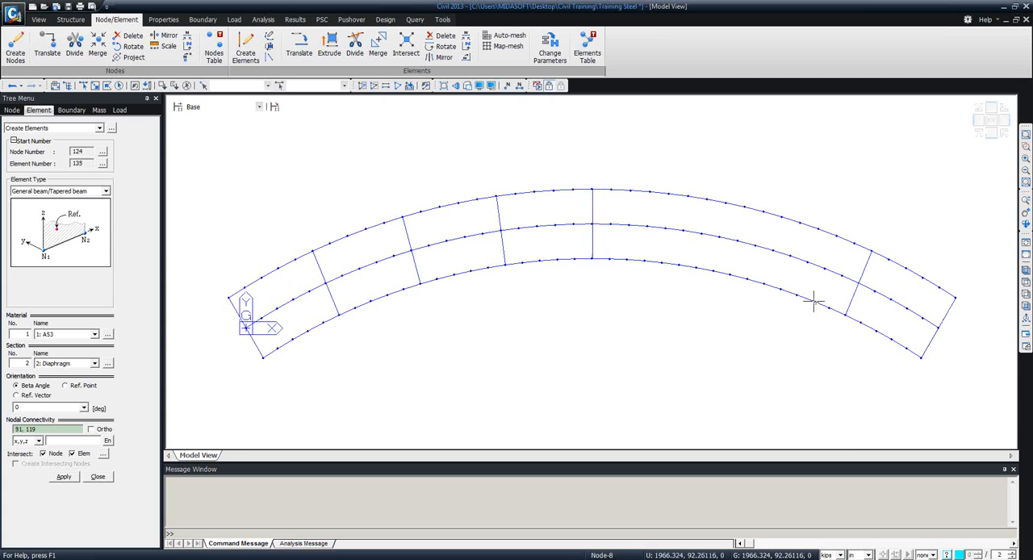
click(763, 285)
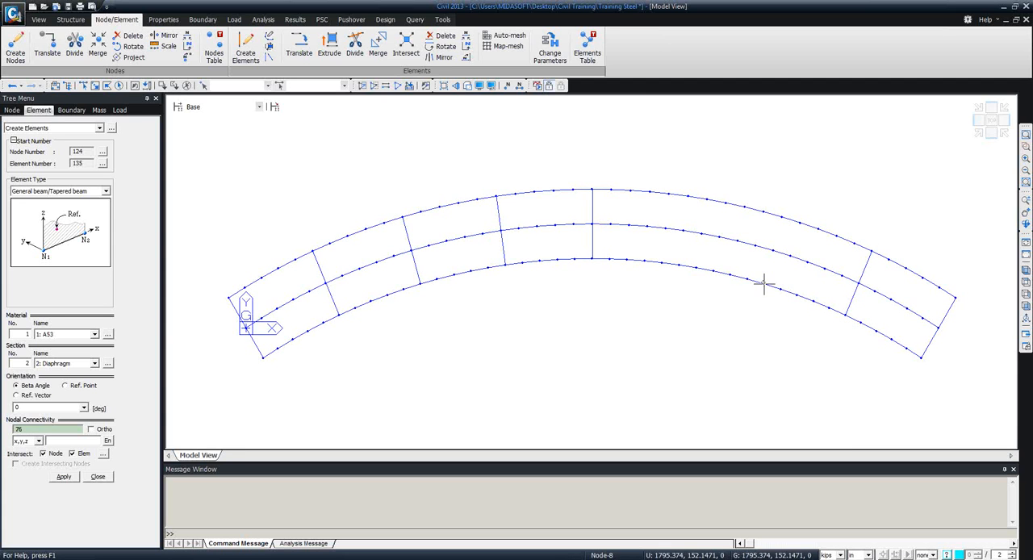
click(780, 217)
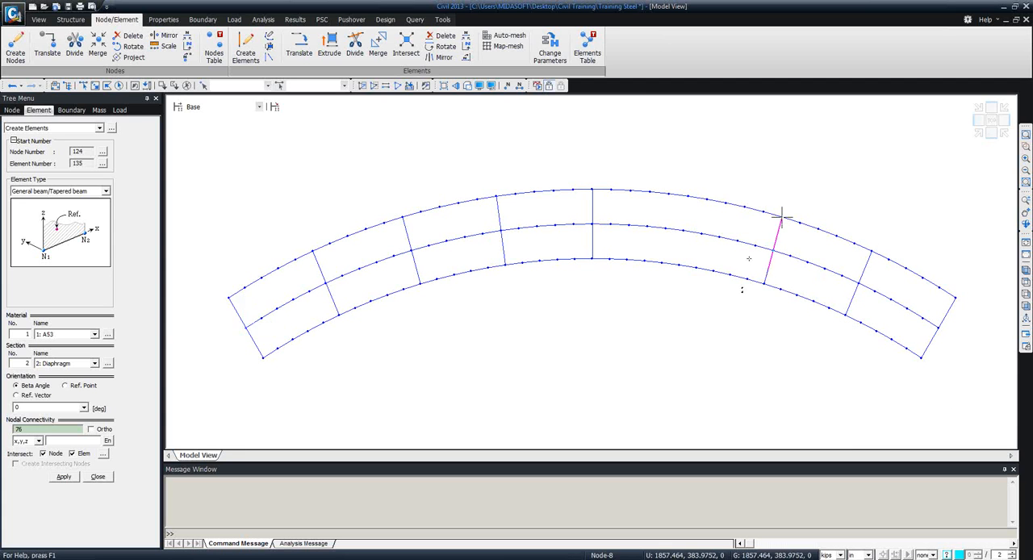
click(680, 264)
click(686, 199)
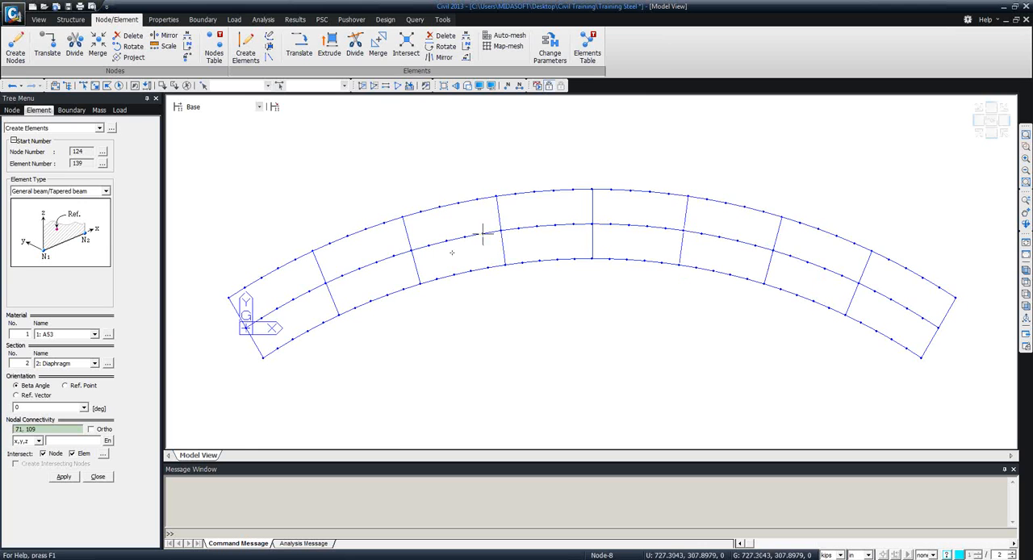
Finish element creation and examine the diaphragms between the girders in 3D, with and without the solid section display.
click(455, 86)
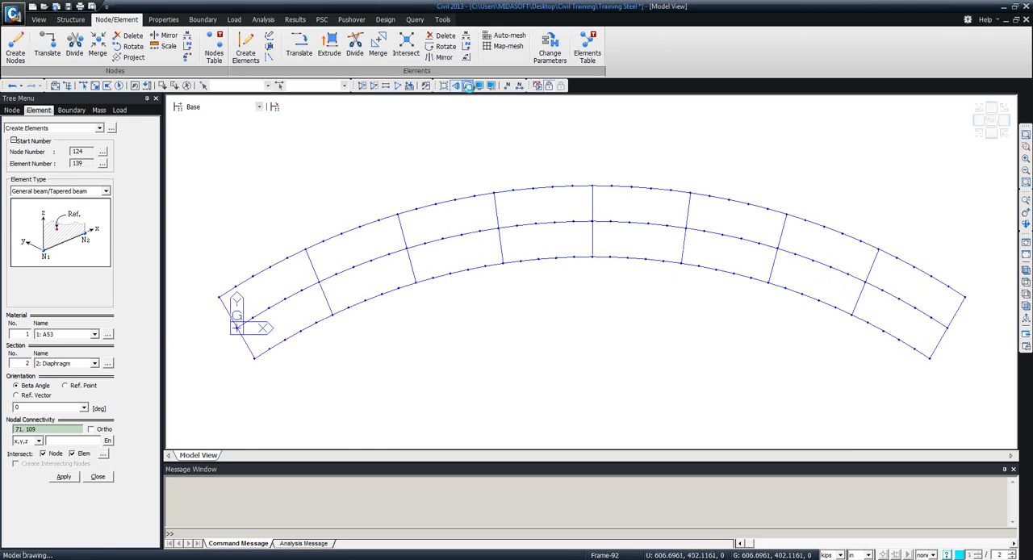
ctrl+middle_drag(517, 224, 537, 165)
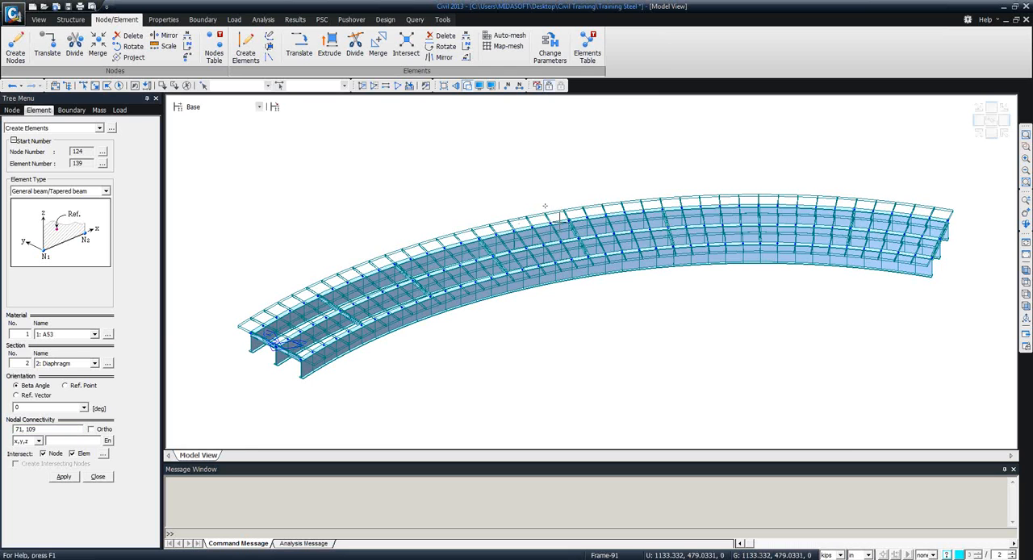
mouse_move(538, 219)
mouse_move(579, 338)
ctrl+middle_down()
mouse_move(644, 295)
mouse_move(565, 363)
mouse_move(586, 348)
ctrl+middle_up()
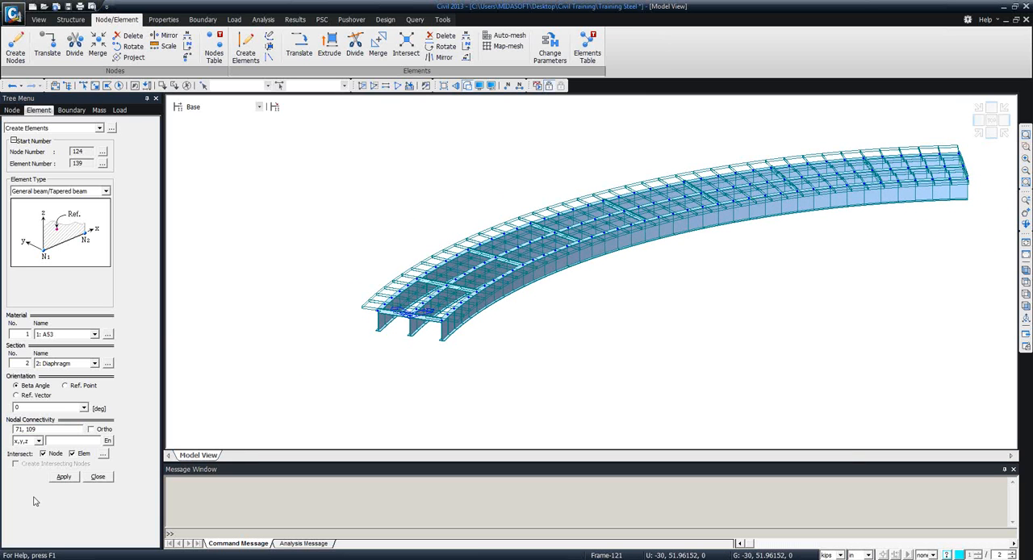
click(98, 476)
scroll(423, 368, up, 6)
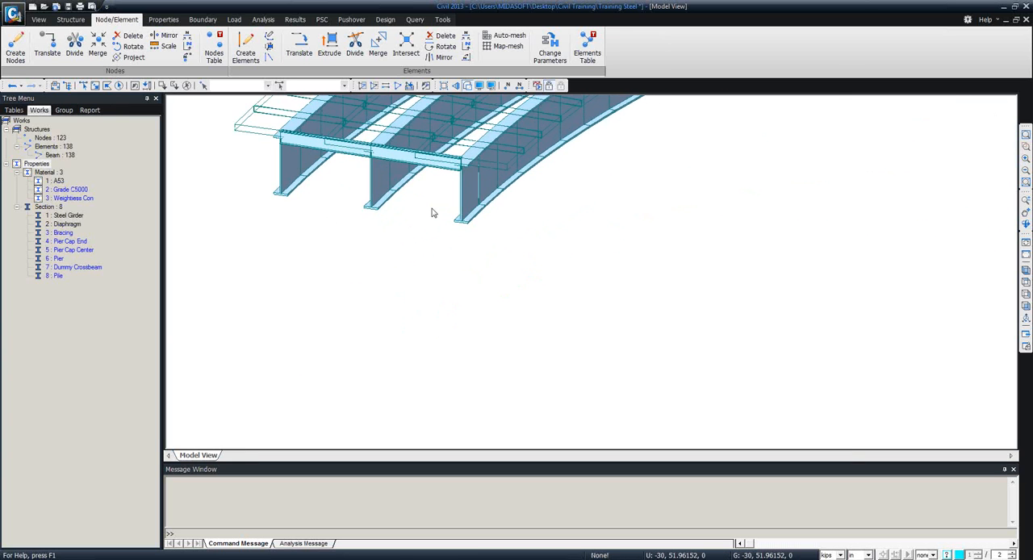
middle_drag(532, 313, 590, 429)
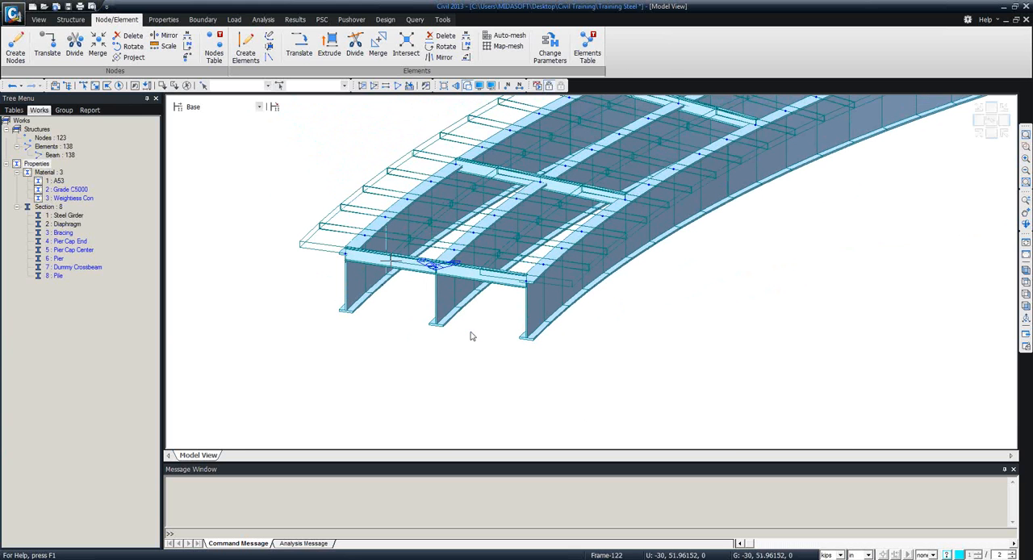
click(466, 86)
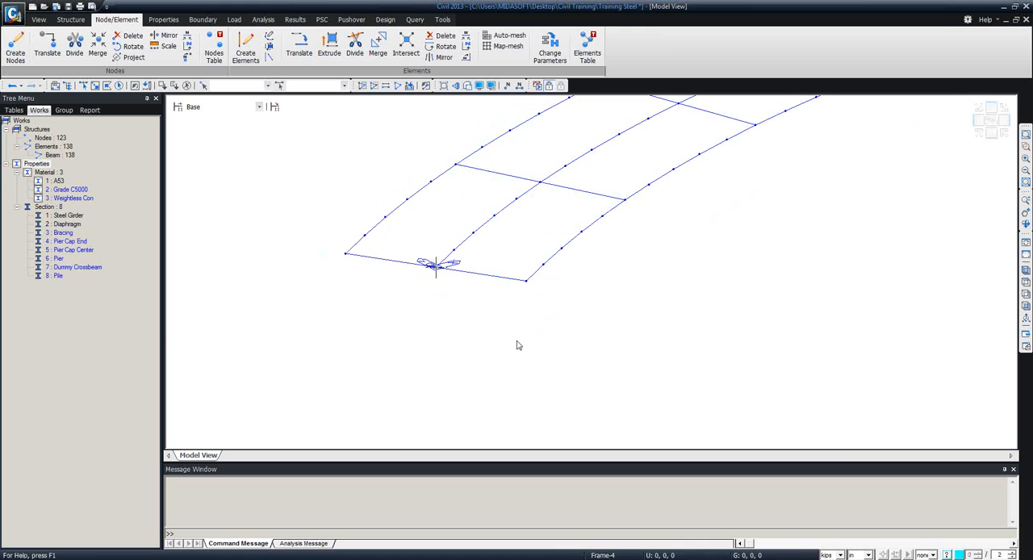
click(466, 86)
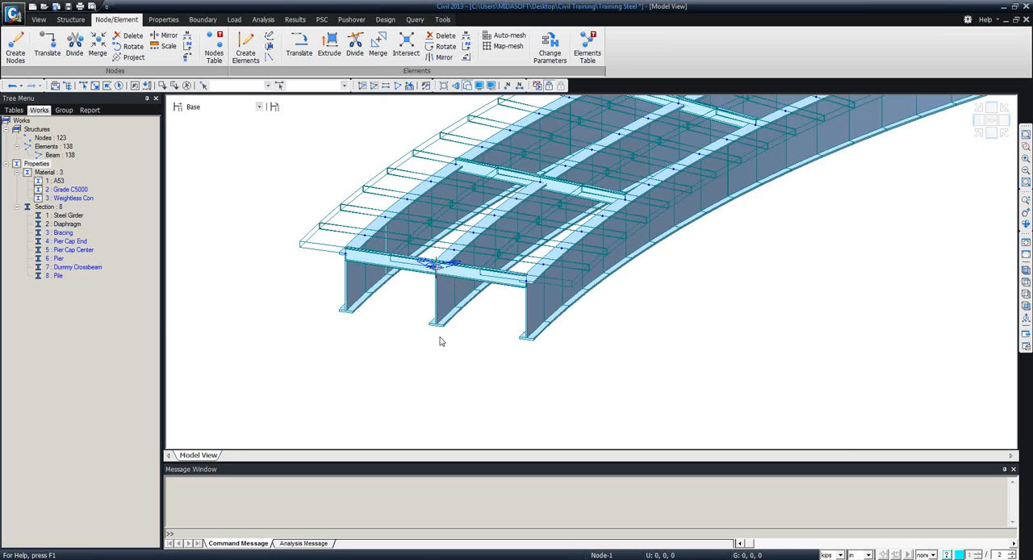
Select all elements with the Diaphragm section from the top view and activate only them.
click(1026, 282)
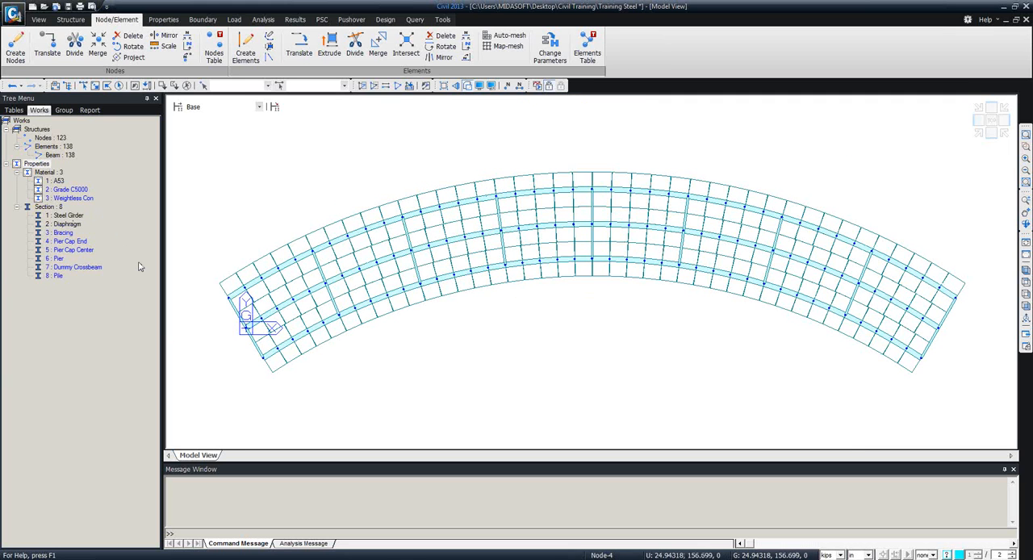
double_click(71, 224)
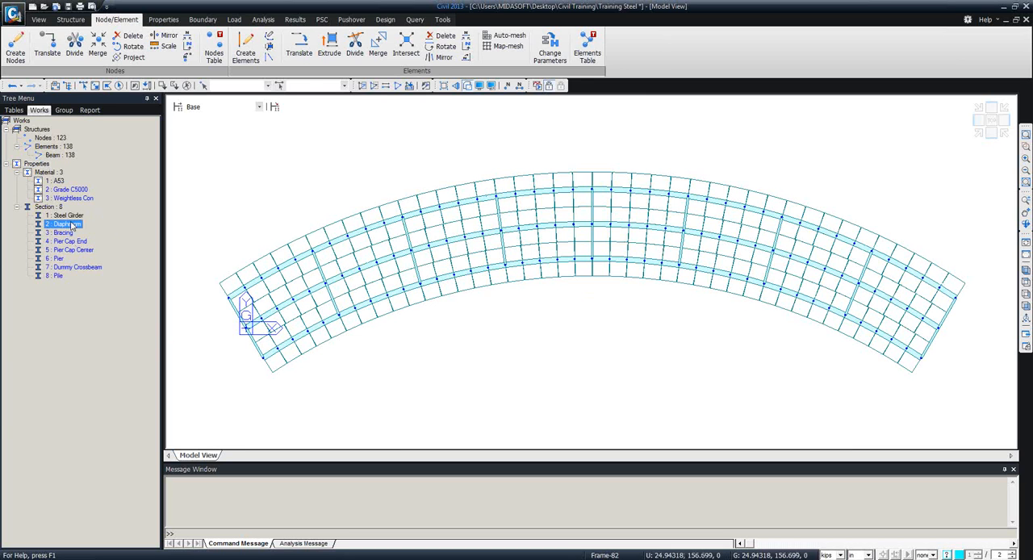
click(361, 85)
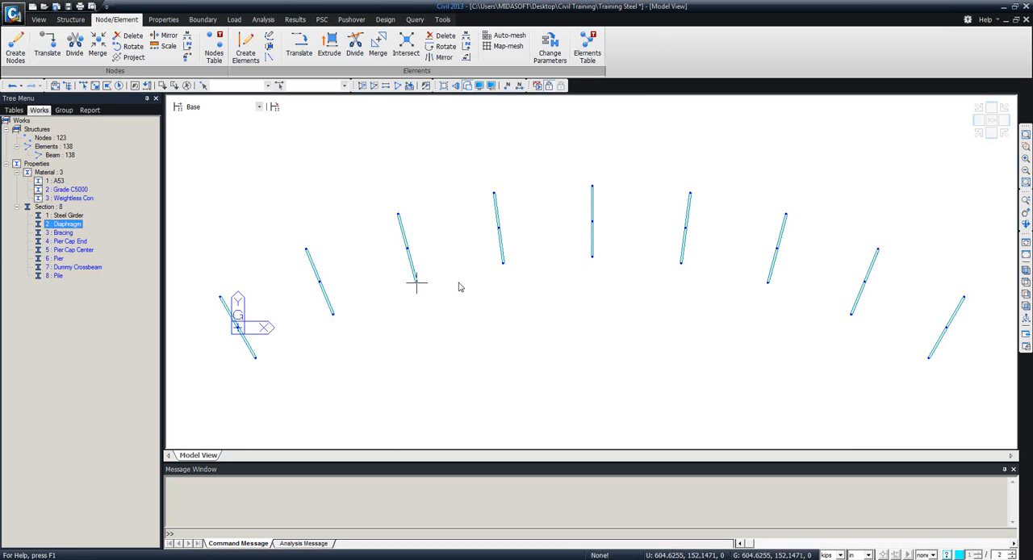
mouse_move(458, 286)
middle_down()
mouse_move(486, 224)
mouse_move(489, 175)
middle_up()
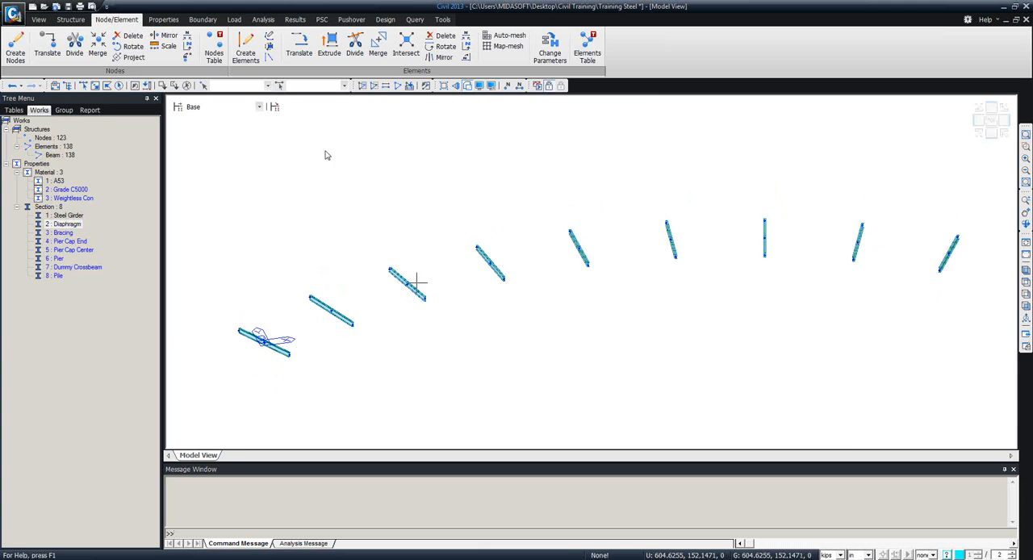
Copy all active diaphragm nodes once by an equal distance of 0, 0, -76.8 in.
click(118, 85)
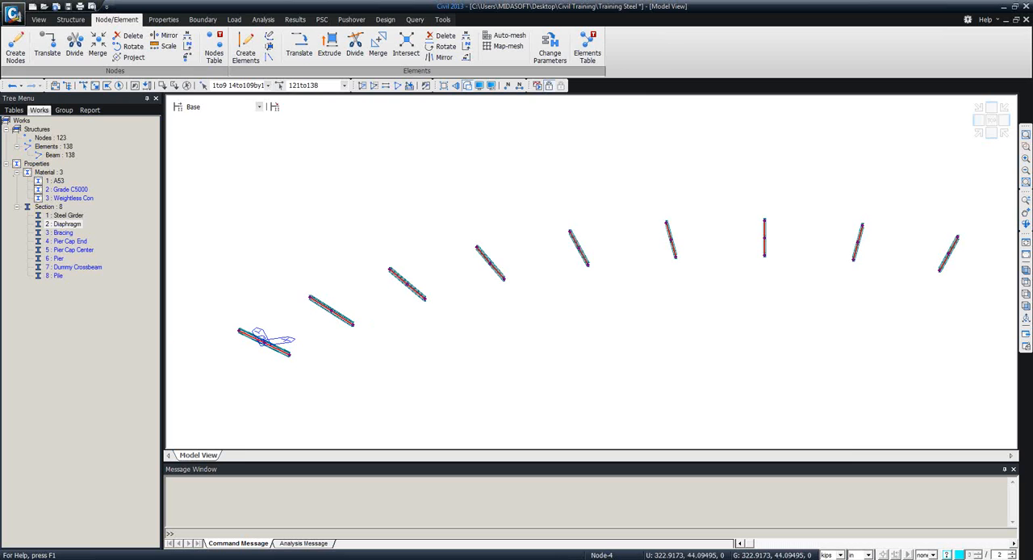
click(51, 43)
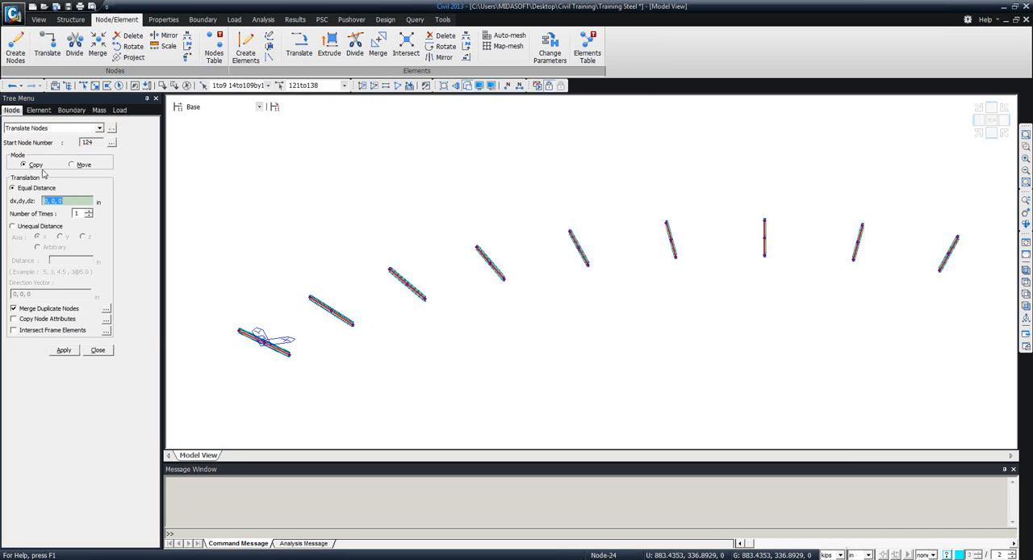
click(70, 201)
click(70, 201)
click(64, 352)
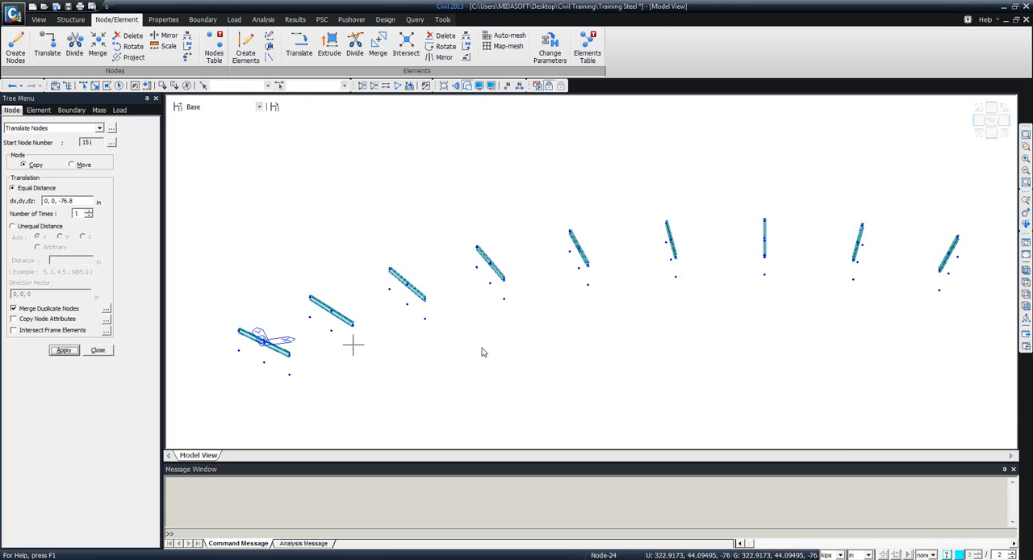
ctrl+middle_drag(482, 350, 512, 332)
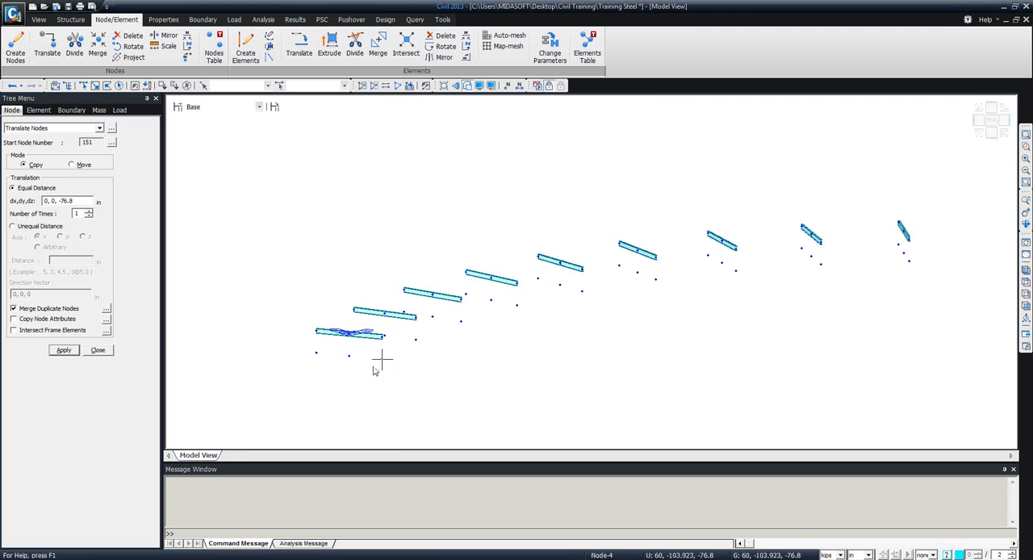
Close node translation and create the first lower chord element across the lower nodes under the near-end diaphragm, using section 3: Bracing.
click(98, 350)
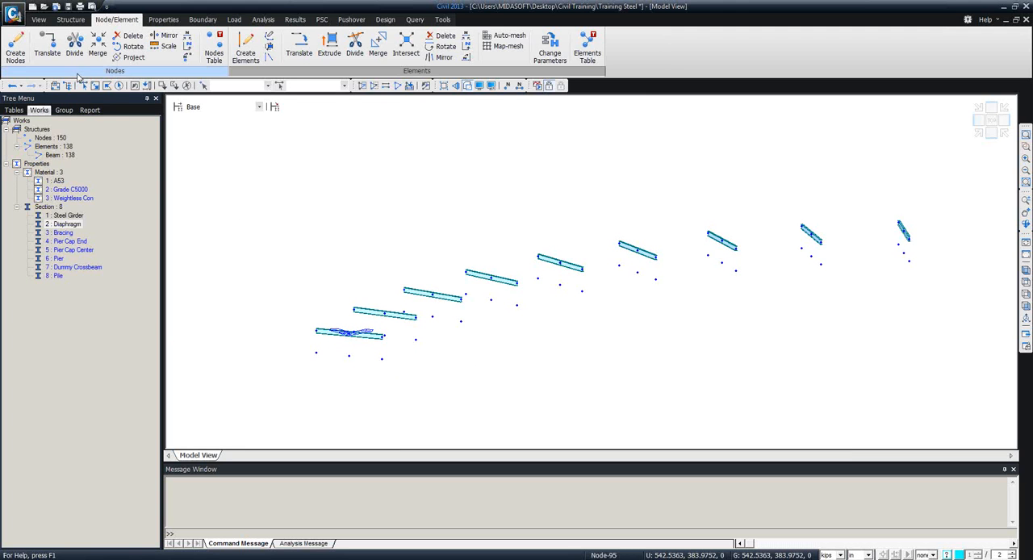
click(245, 48)
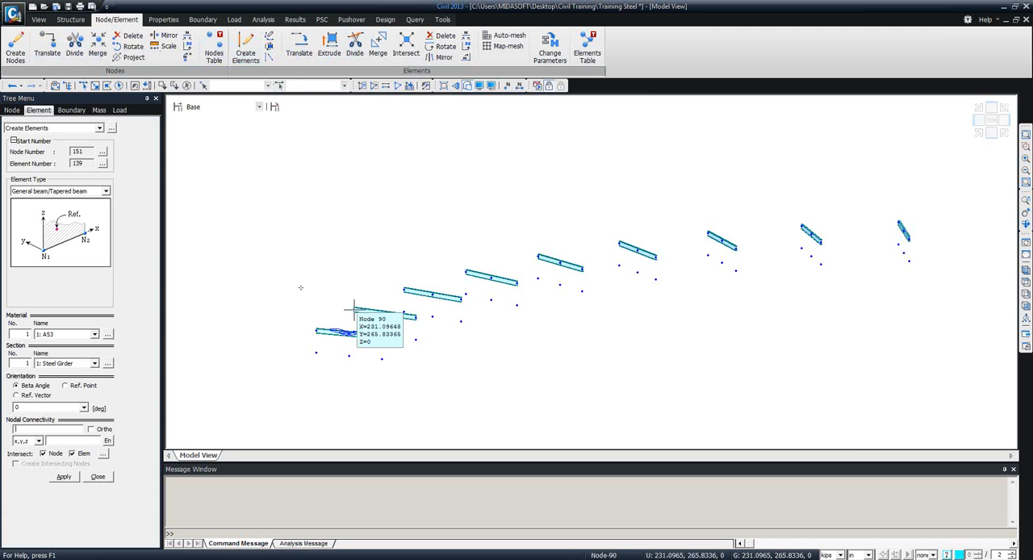
click(78, 365)
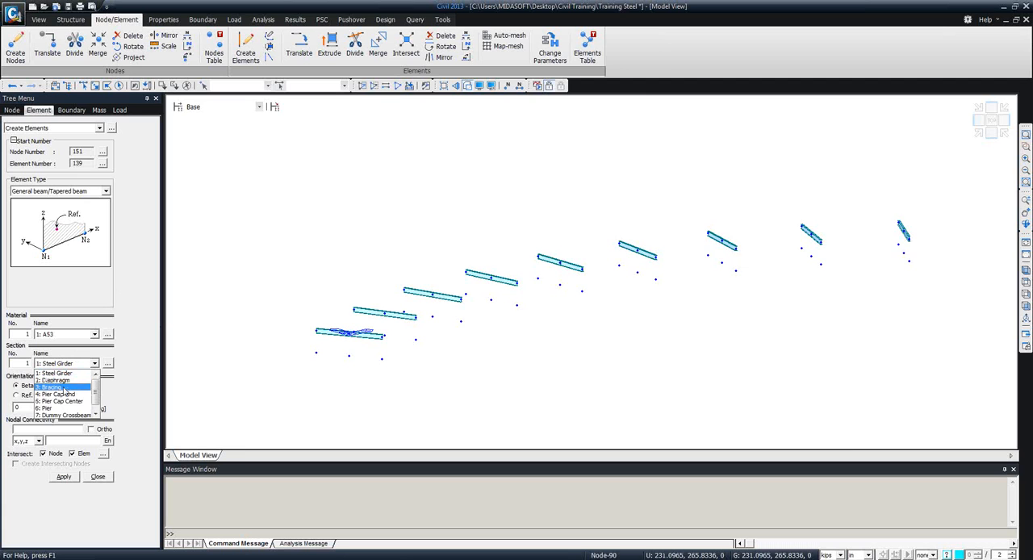
click(65, 387)
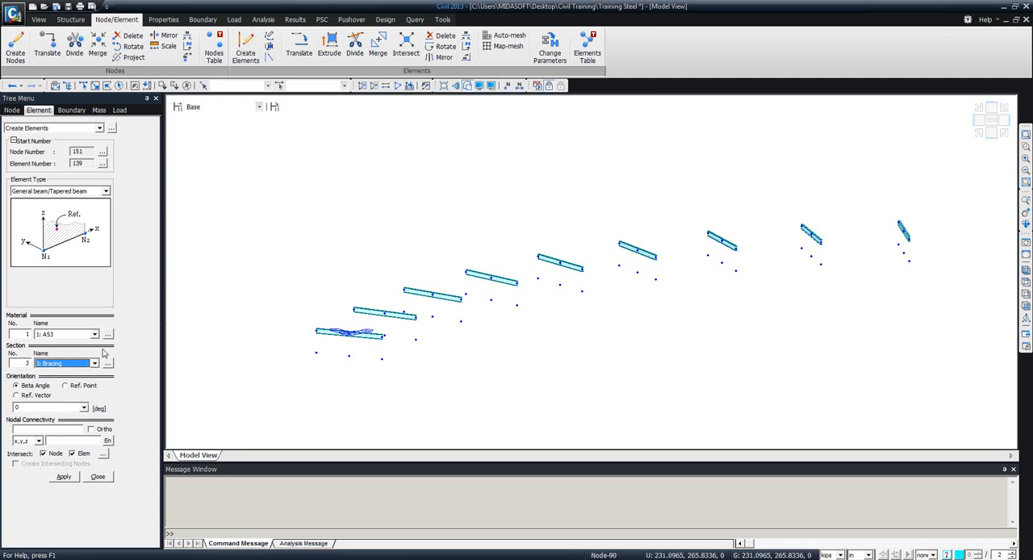
click(37, 430)
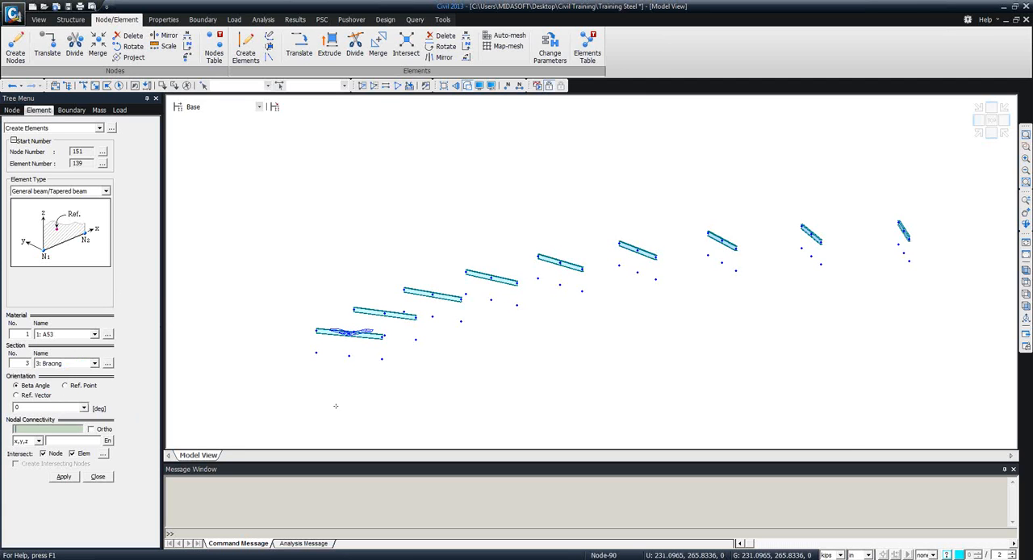
click(316, 353)
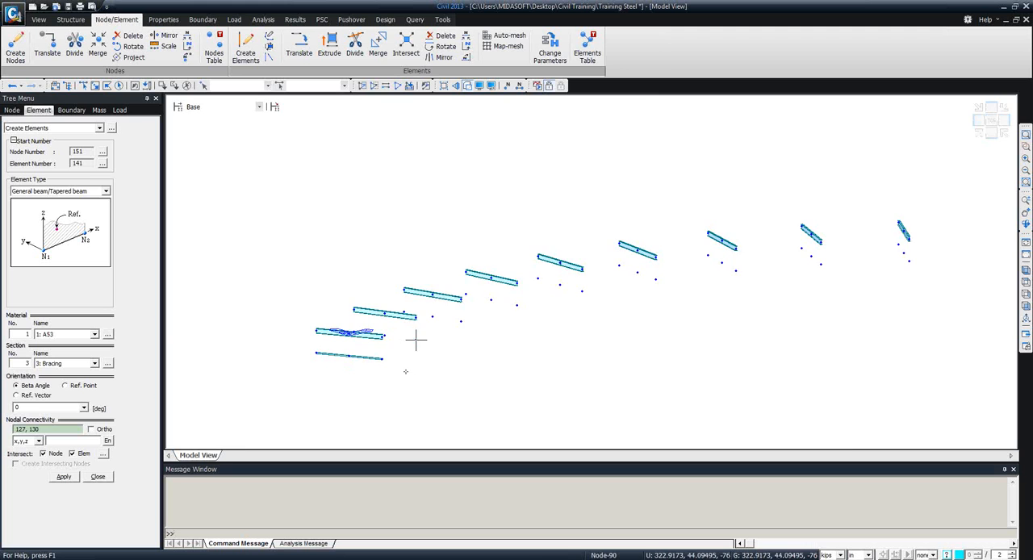
ctrl+middle_drag(403, 369, 368, 381)
Create Bracing lower chords across the outer lower nodes under the second to fifth diaphragms from the near end.
click(335, 334)
click(318, 319)
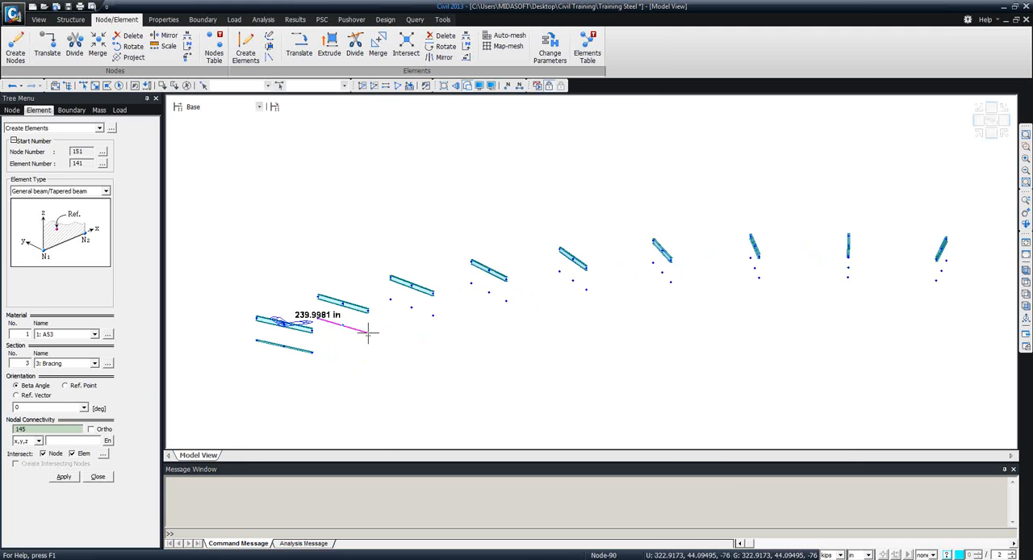
click(368, 332)
click(389, 300)
click(434, 316)
click(471, 282)
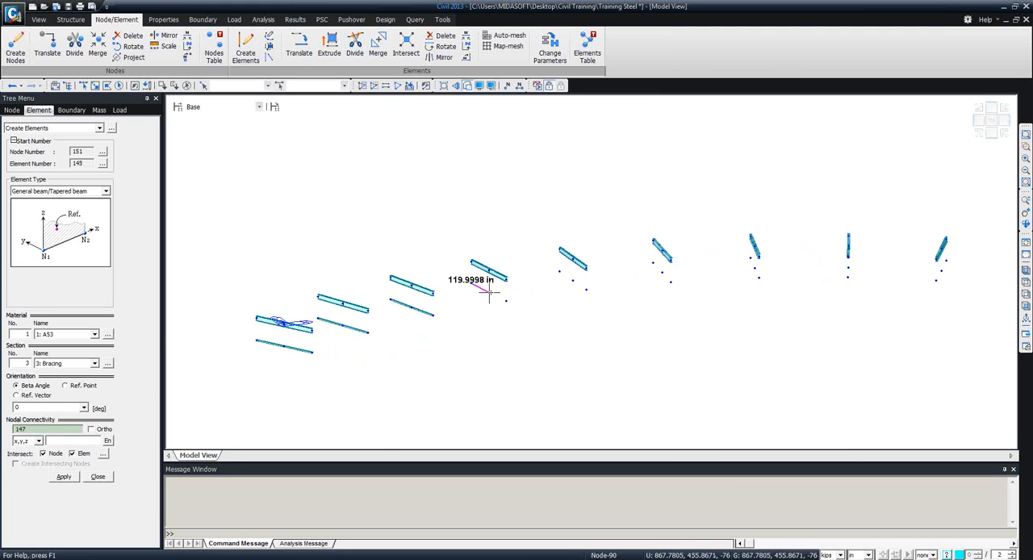
click(507, 301)
click(559, 272)
click(587, 289)
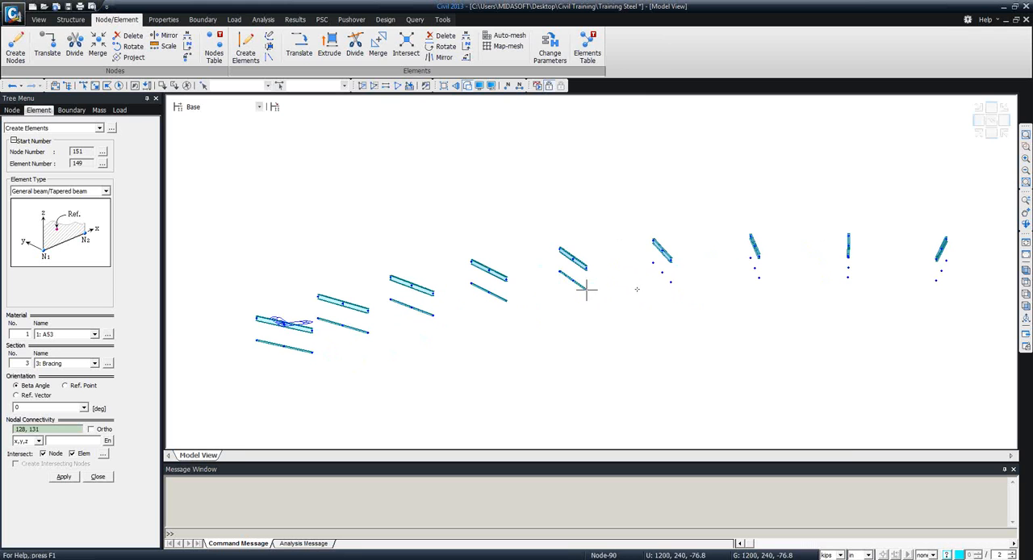
Create Bracing lower chords across the outer lower nodes under the remaining four diaphragms, up to the far end.
click(652, 262)
click(670, 282)
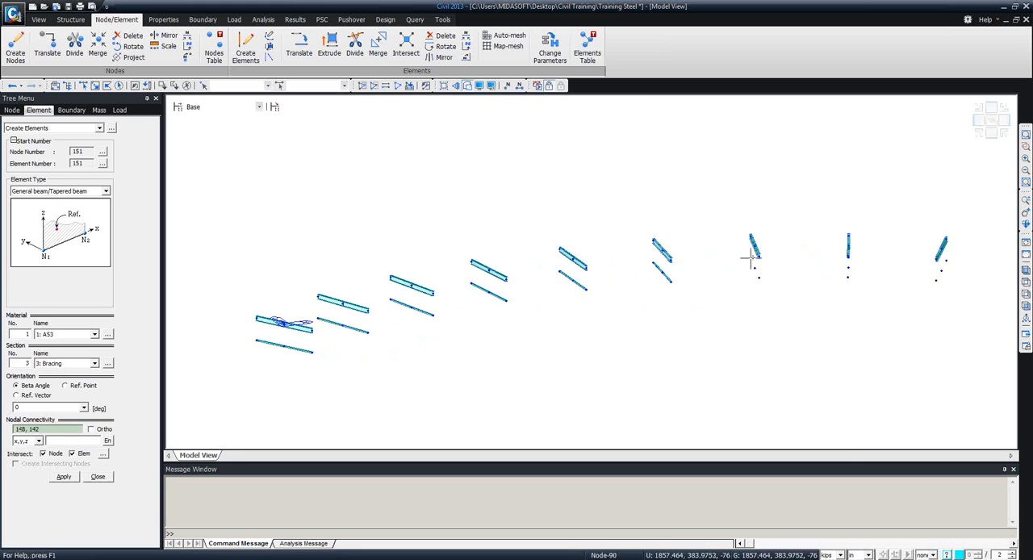
click(750, 257)
click(758, 278)
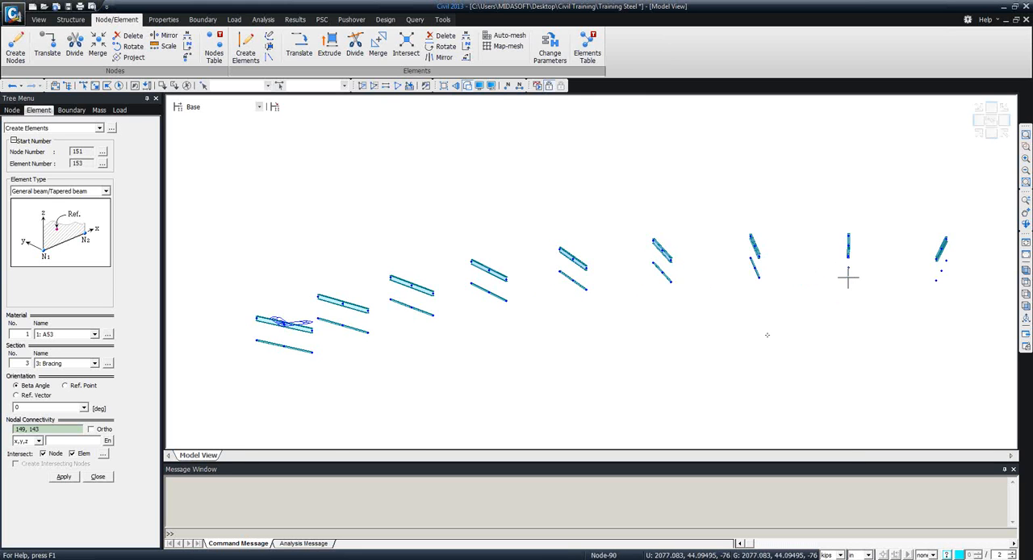
ctrl+middle_drag(768, 335, 658, 349)
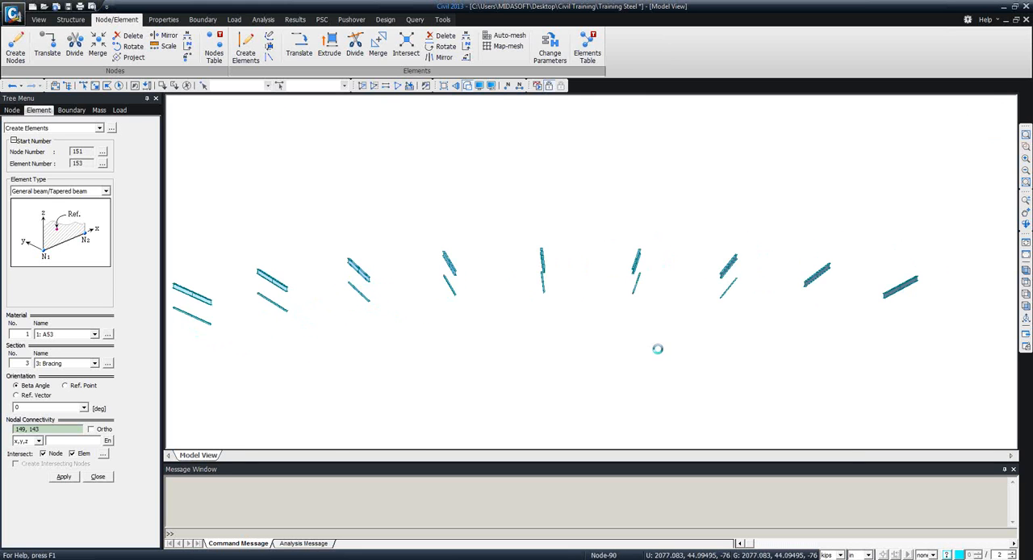
click(829, 287)
click(804, 306)
click(918, 299)
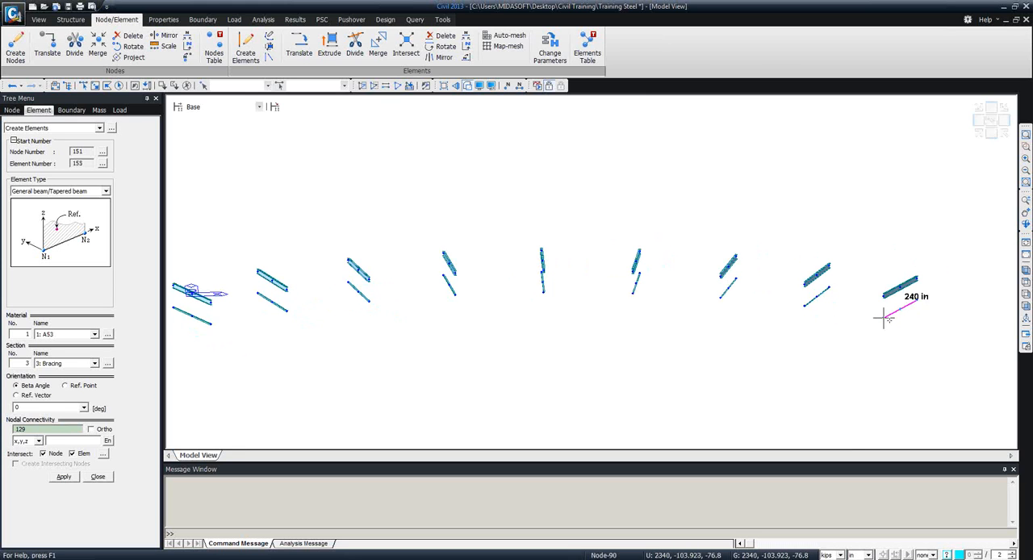
click(884, 318)
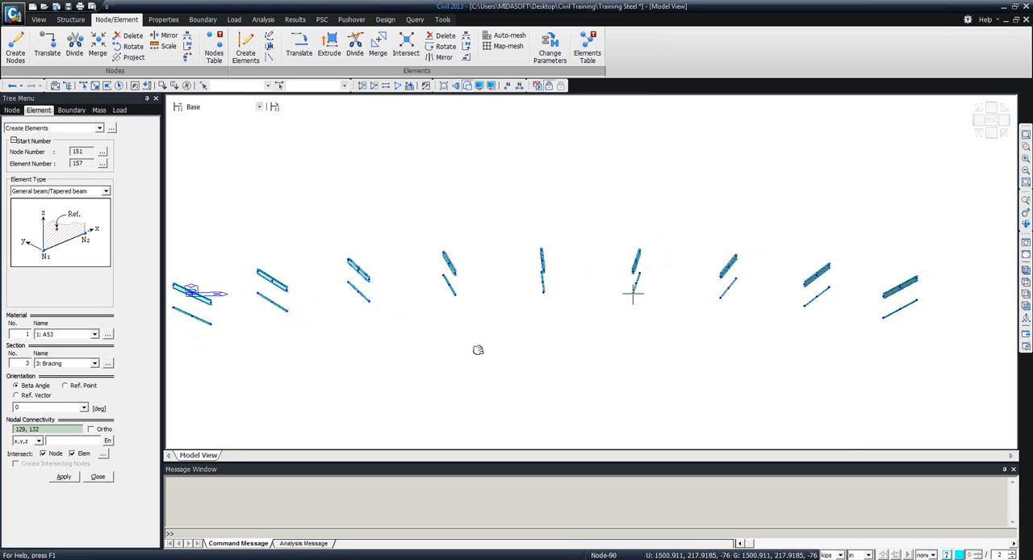
Zoom in on the diaphragms at the near end and clear the nodal connectivity entry.
ctrl+middle_drag(478, 349, 498, 373)
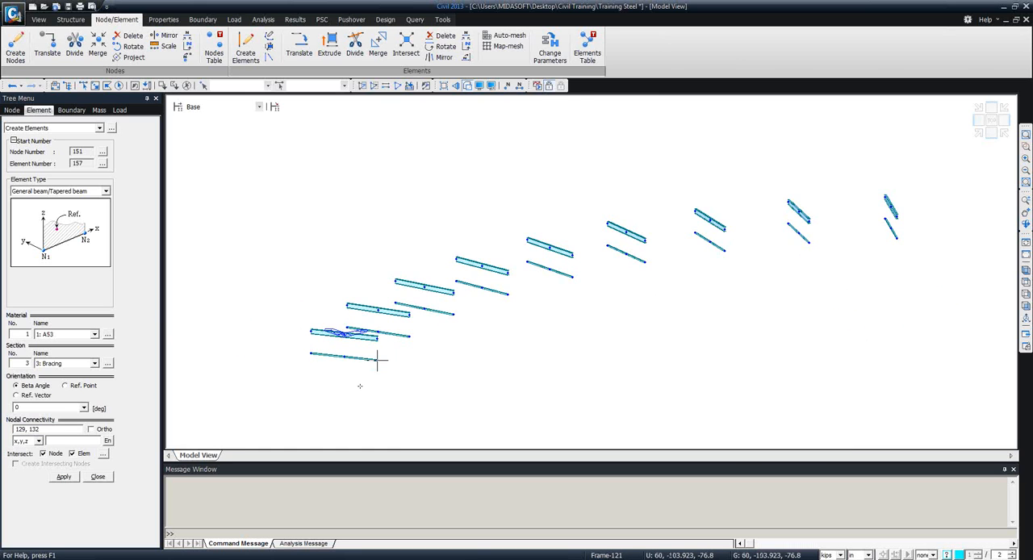
middle_drag(376, 368, 405, 328)
scroll(367, 303, up, 8)
scroll(347, 290, down, 1)
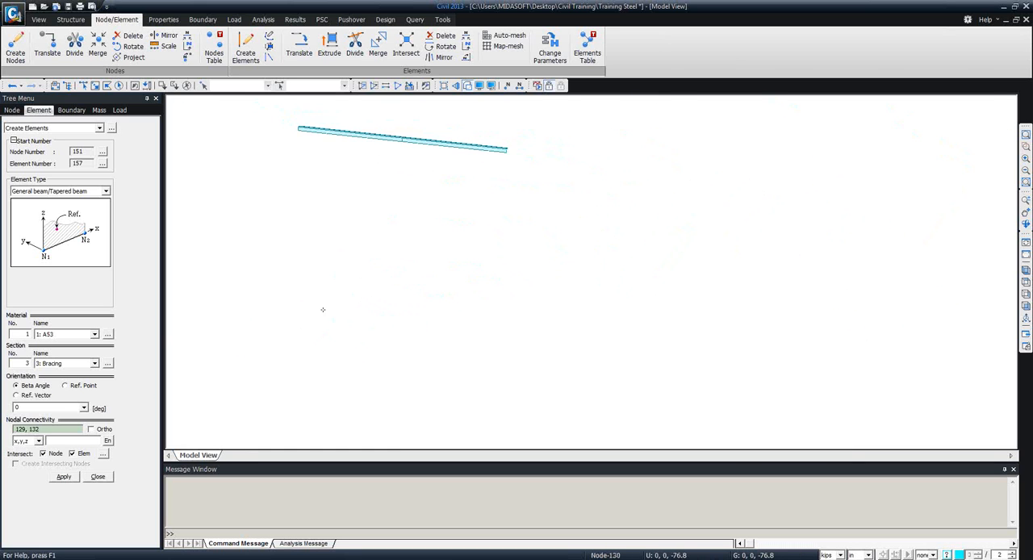
scroll(323, 310, down, 1)
middle_drag(378, 247, 357, 371)
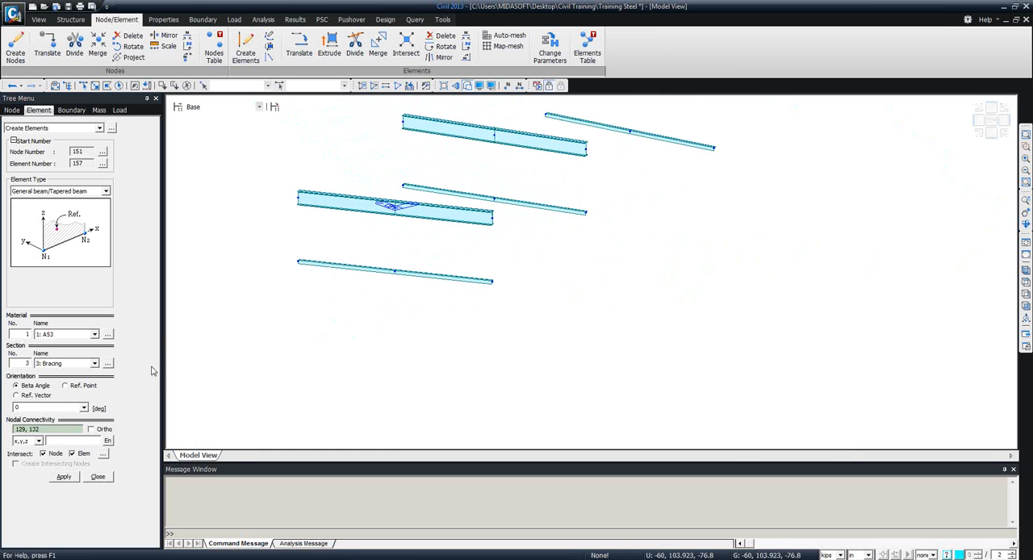
drag(52, 429, 3, 429)
key(Delete)
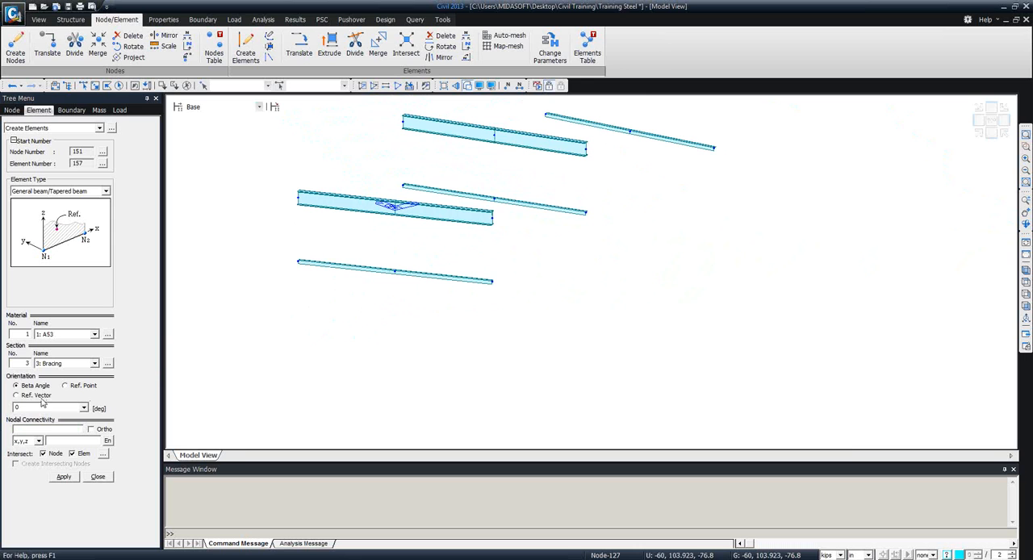
Create four W-shaped Bracing diagonals between the near-end diaphragm's three nodes and the midpoints of the two lower chord segments.
click(298, 198)
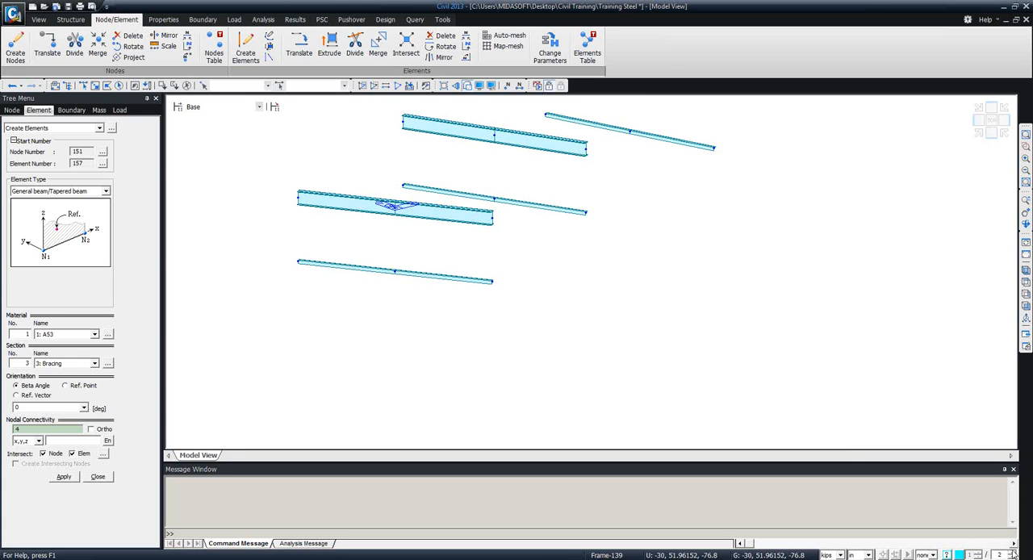
click(298, 195)
click(394, 271)
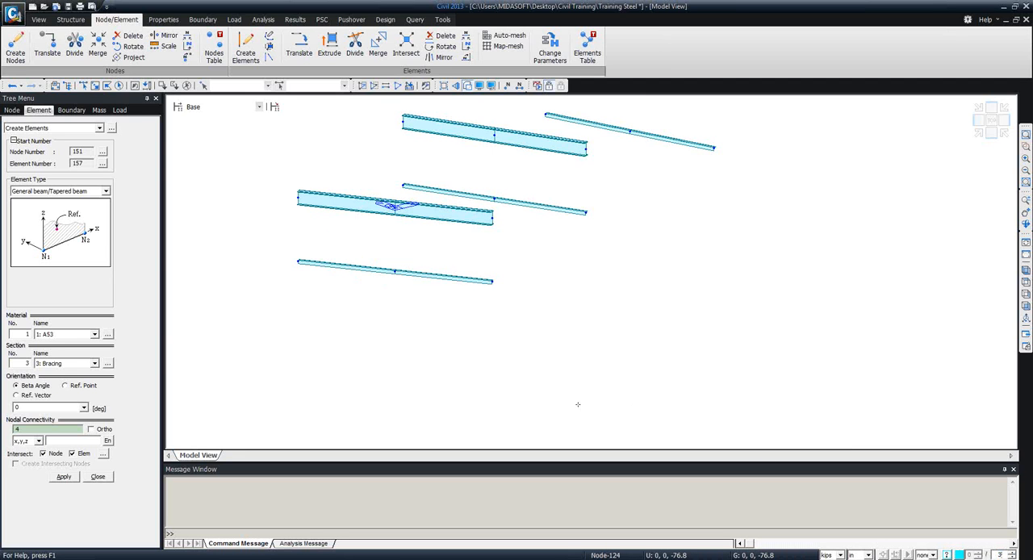
click(298, 195)
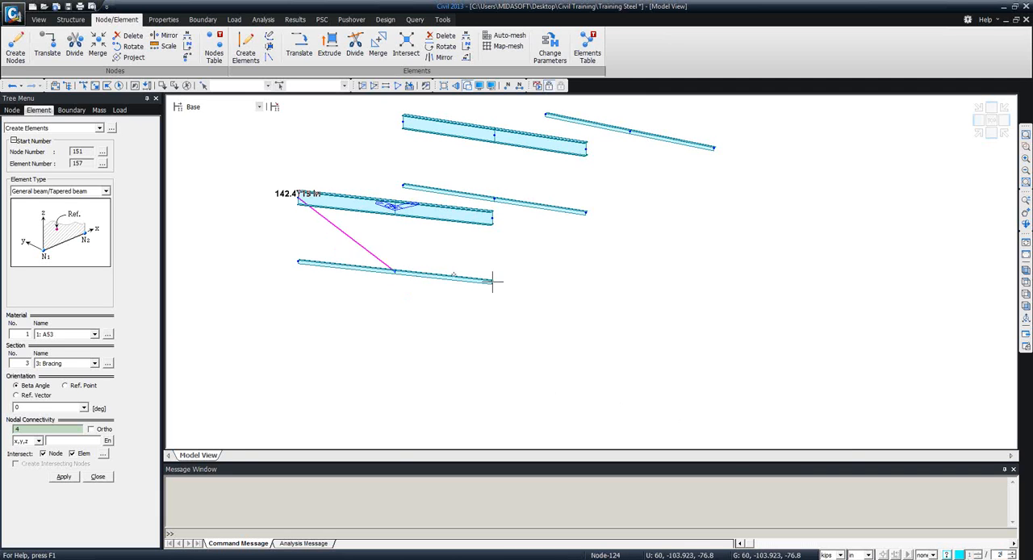
click(347, 267)
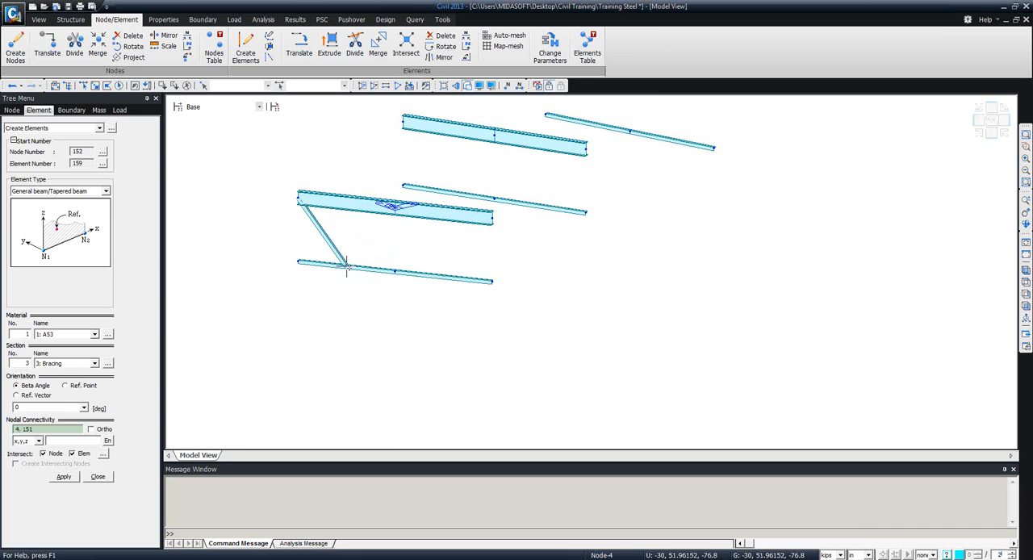
click(393, 208)
click(443, 275)
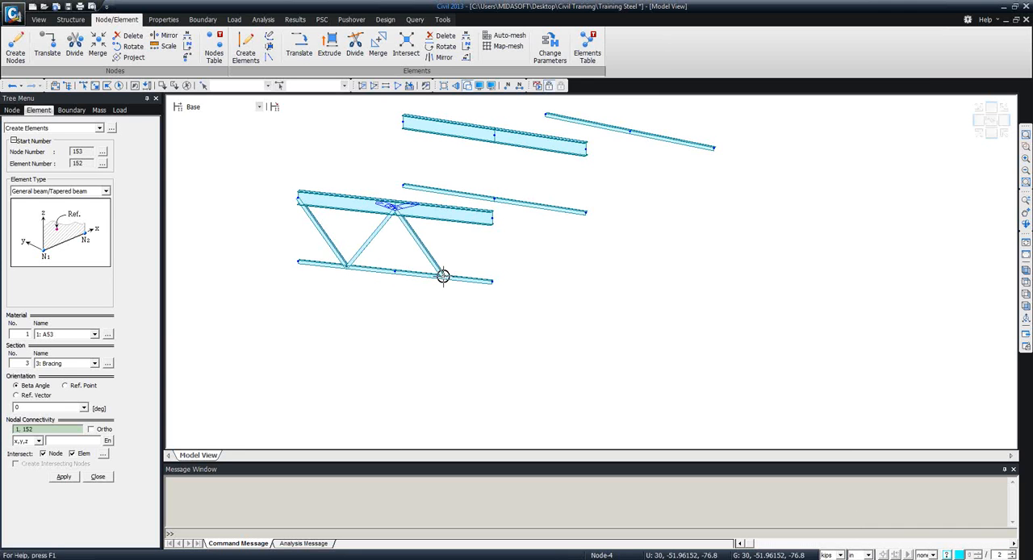
click(491, 217)
Create the four W-shaped Bracing diagonals between the second diaphragm's nodes and the midpoints of its lower chord segments.
click(405, 123)
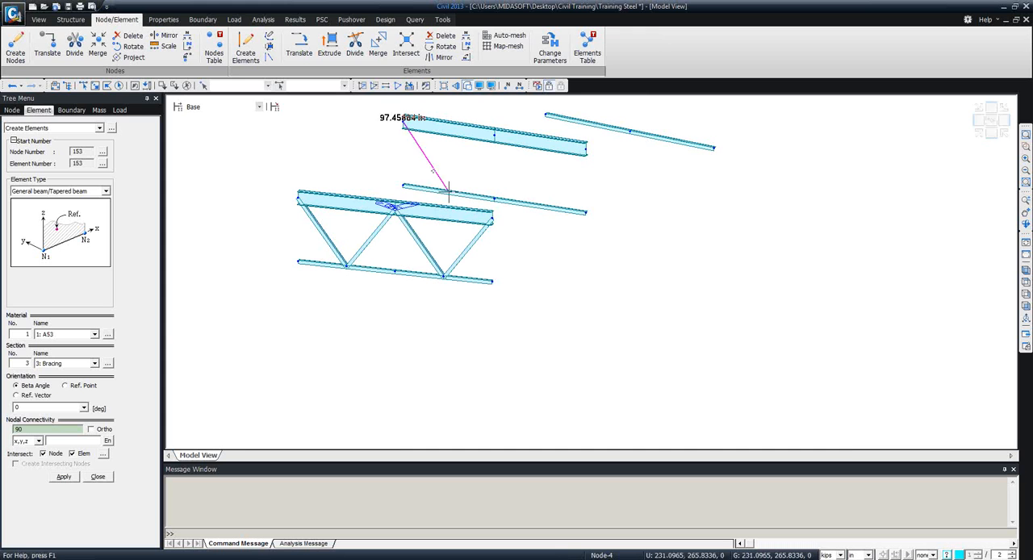
click(449, 192)
click(494, 138)
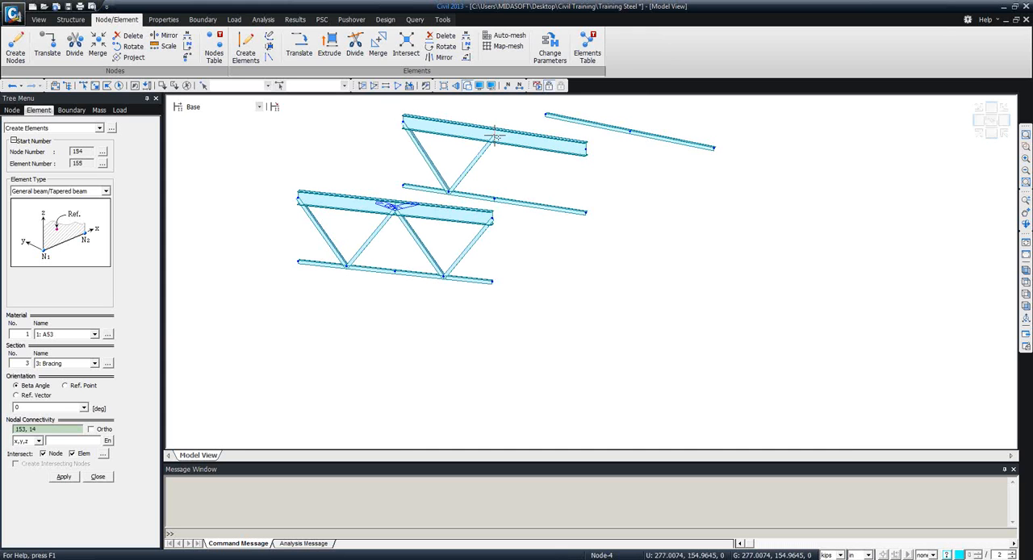
click(539, 204)
click(585, 152)
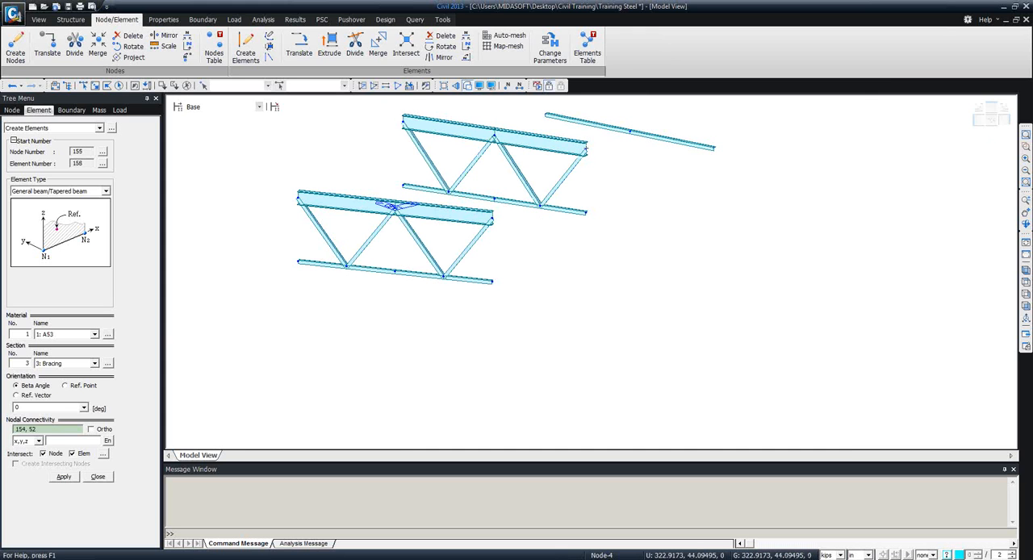
Create the four W-shaped Bracing diagonals between the third diaphragm's nodes and the midpoints of its lower chord segments.
middle_drag(601, 251, 473, 415)
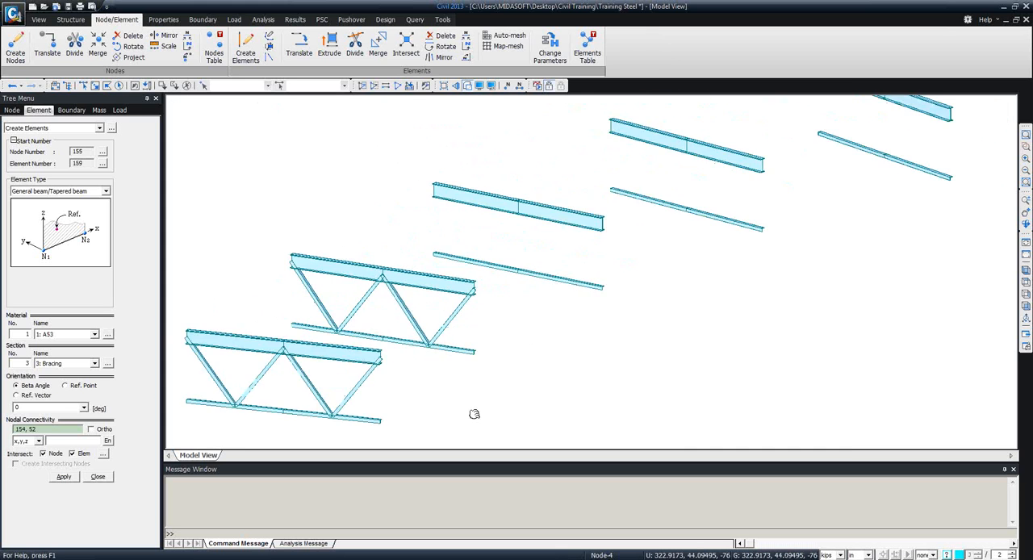
click(425, 201)
click(465, 270)
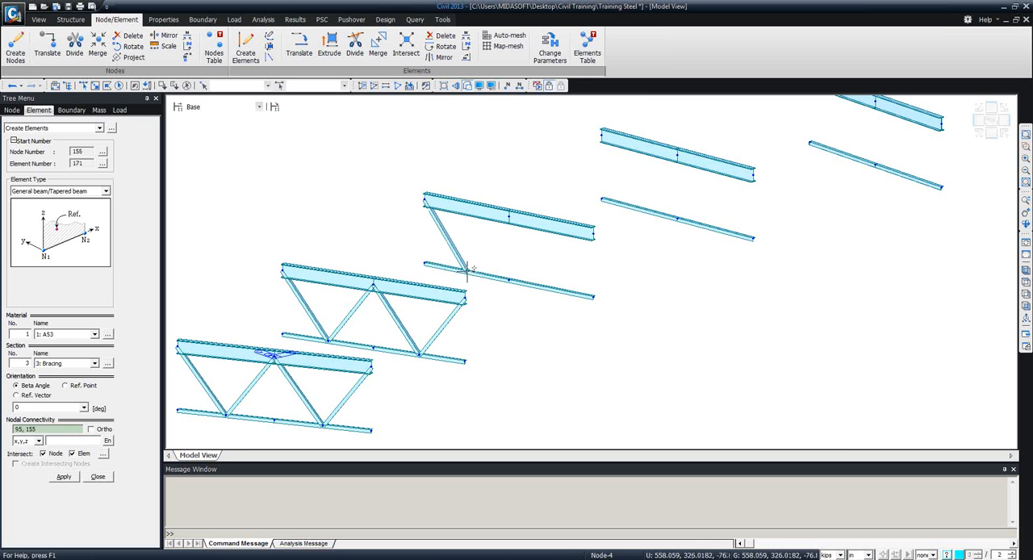
click(509, 216)
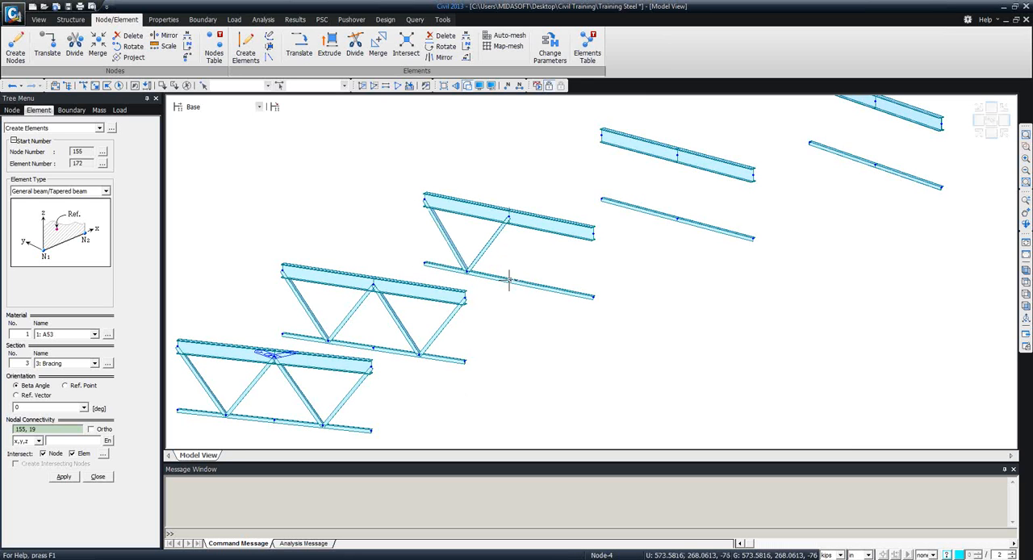
click(550, 285)
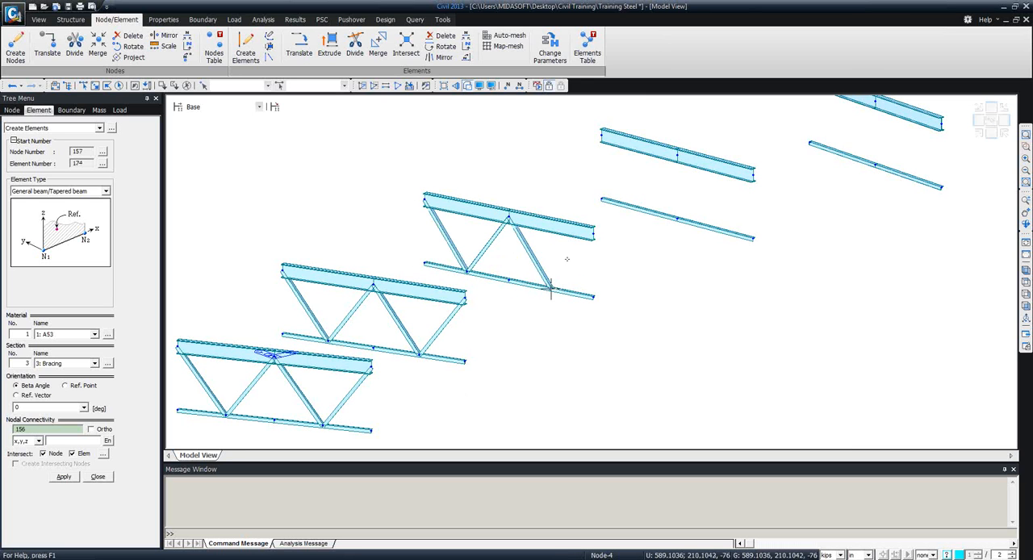
click(594, 232)
Create the four W-shaped Bracing diagonals between the fourth diaphragm's nodes and the midpoints of its lower chord segments.
click(602, 138)
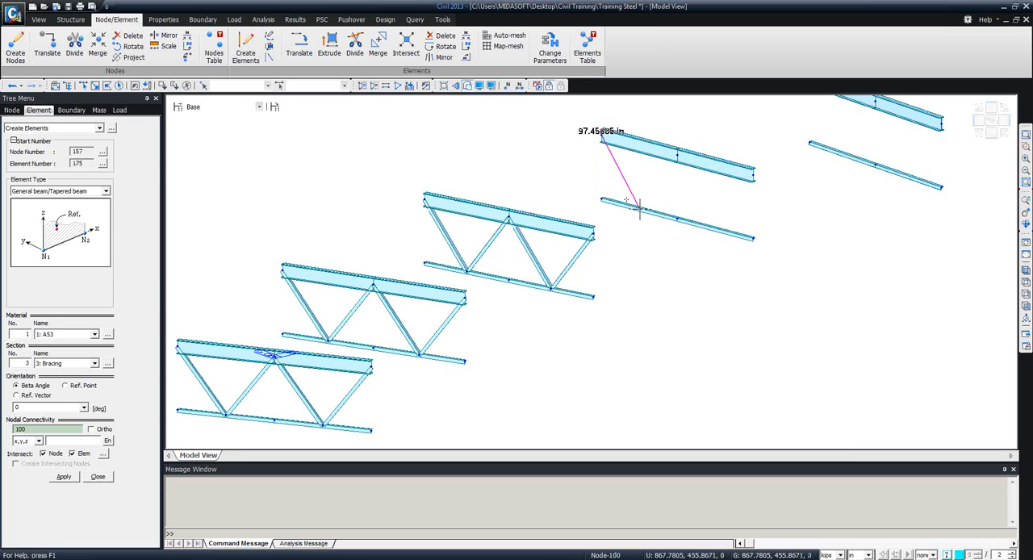
click(639, 208)
click(676, 156)
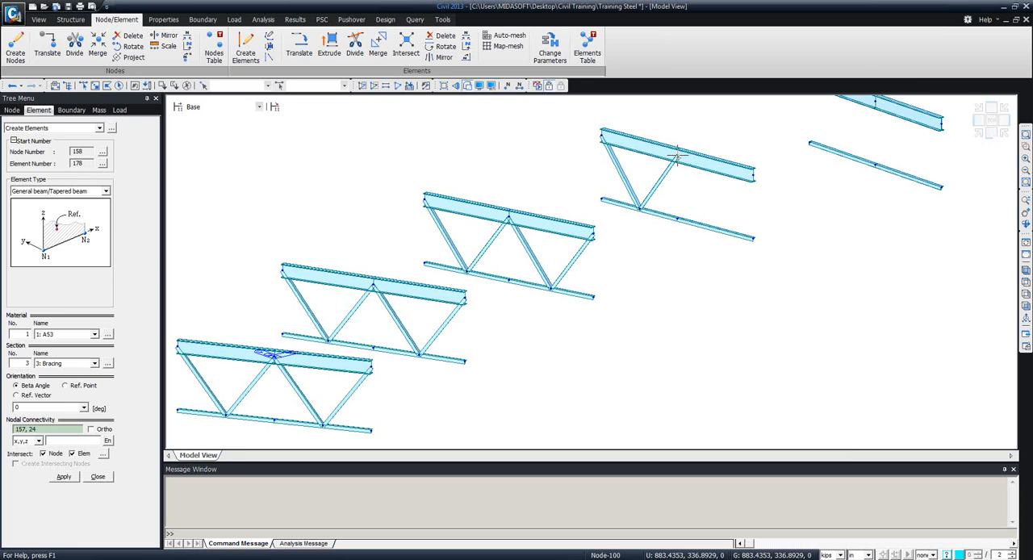
click(714, 231)
click(753, 177)
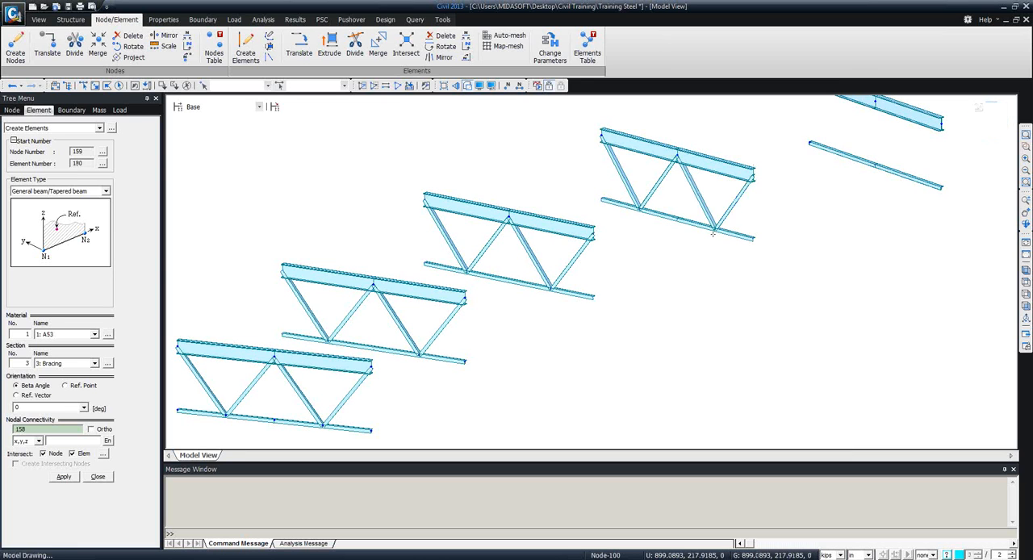
Create the four W-shaped Bracing diagonals between the fifth diaphragm's nodes and the midpoints of its lower chord segments.
middle_drag(523, 342, 336, 390)
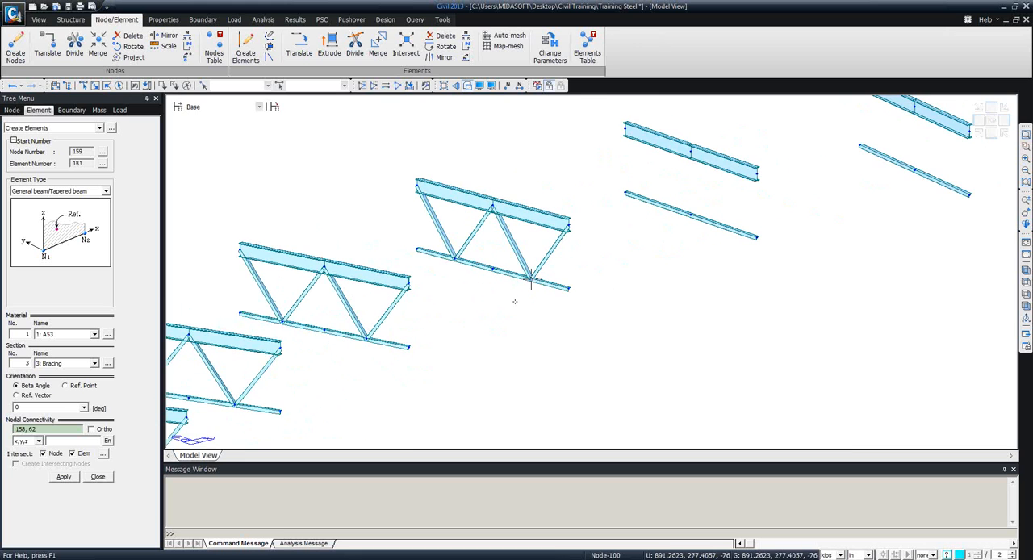
middle_drag(409, 347, 310, 400)
click(523, 175)
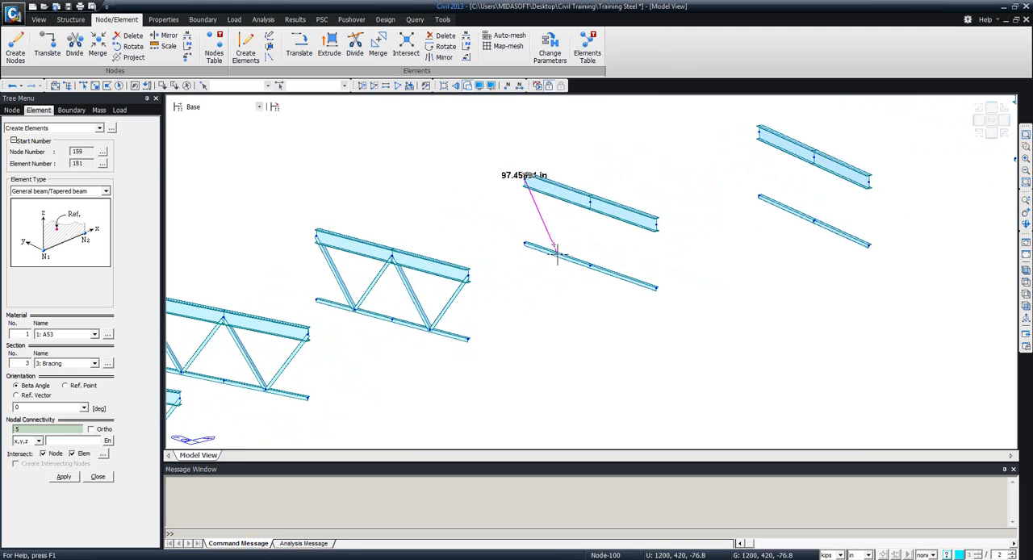
click(555, 253)
click(590, 202)
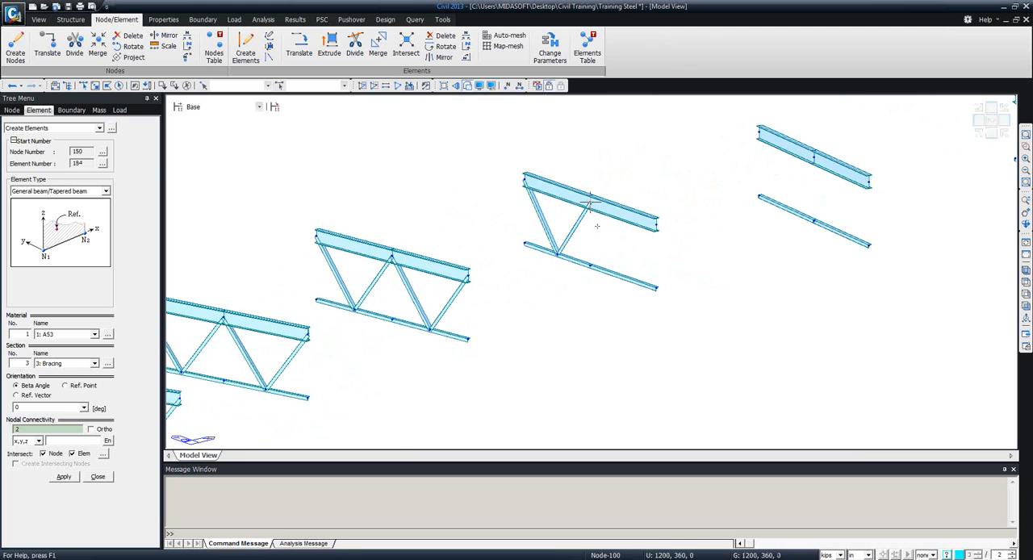
click(623, 276)
click(657, 220)
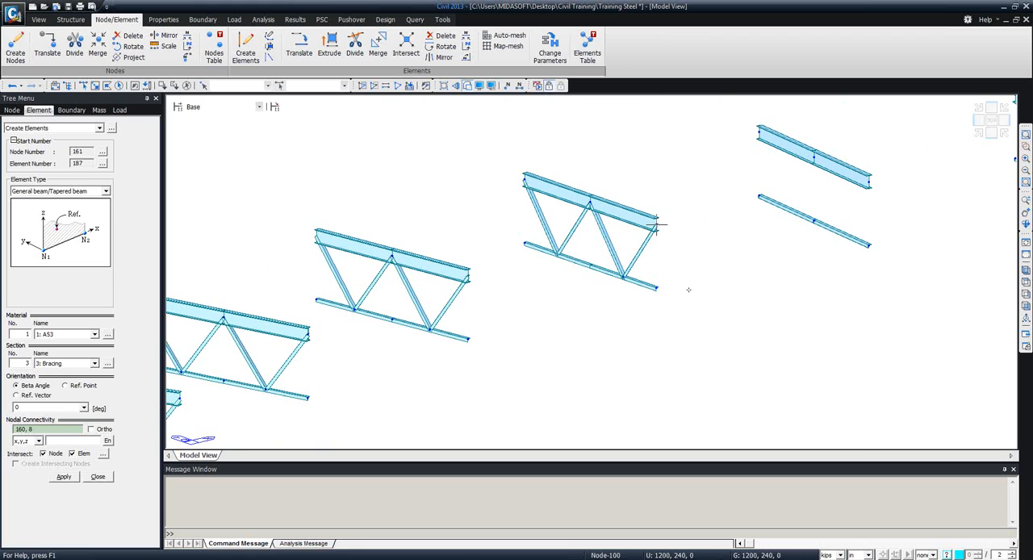
Create the four W-shaped Bracing diagonals between the sixth diaphragm's nodes and the midpoints of its lower chord segments.
middle_drag(584, 327, 343, 356)
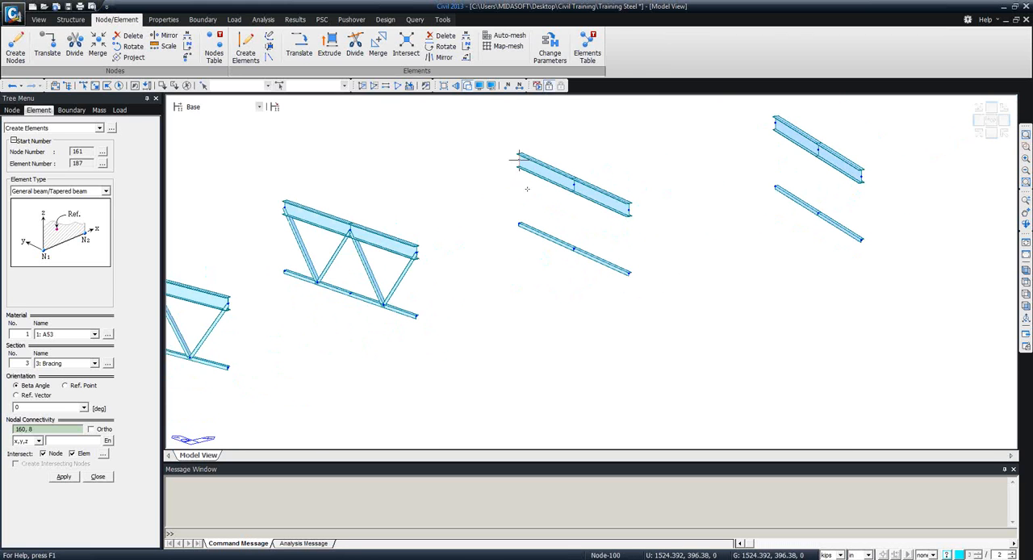
click(521, 164)
click(547, 237)
click(573, 185)
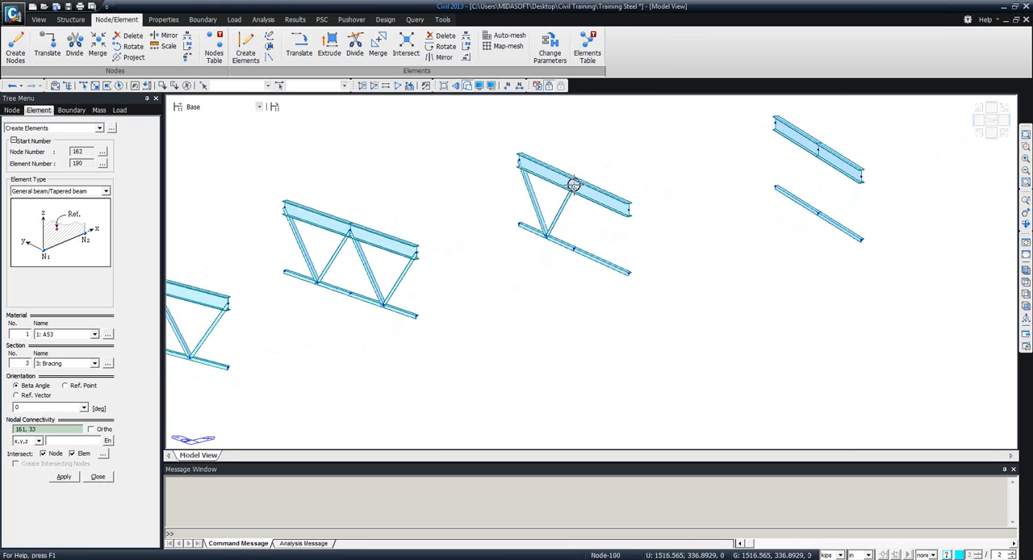
click(602, 263)
click(629, 211)
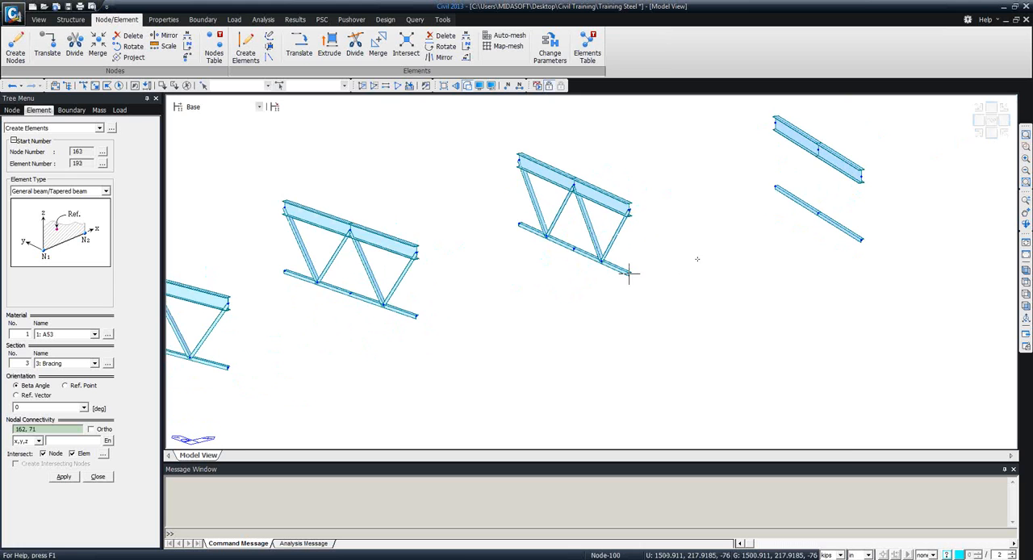
Create the four W-shaped Bracing diagonals between the seventh diaphragm's nodes and the midpoints of its lower chord segments.
middle_drag(884, 211, 602, 260)
click(496, 173)
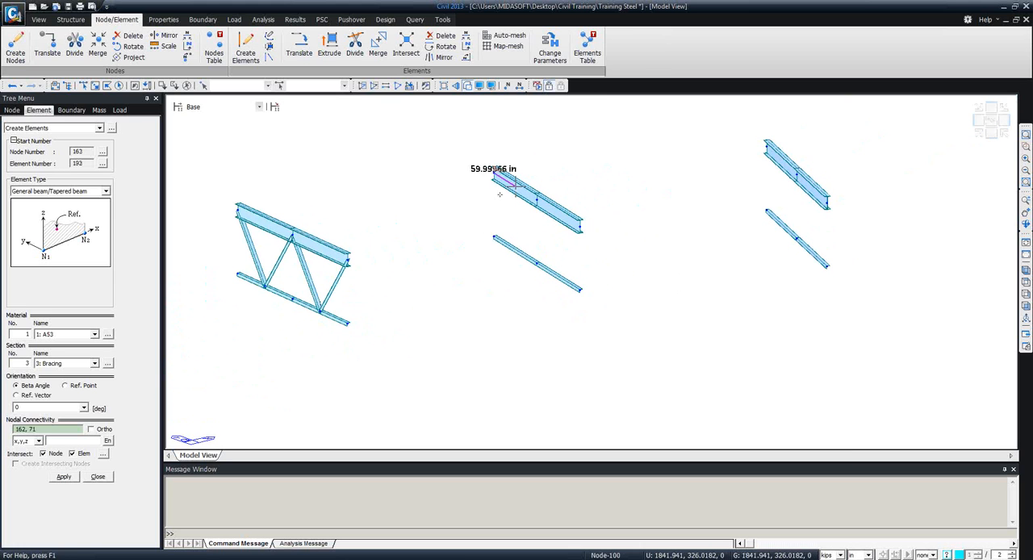
click(512, 248)
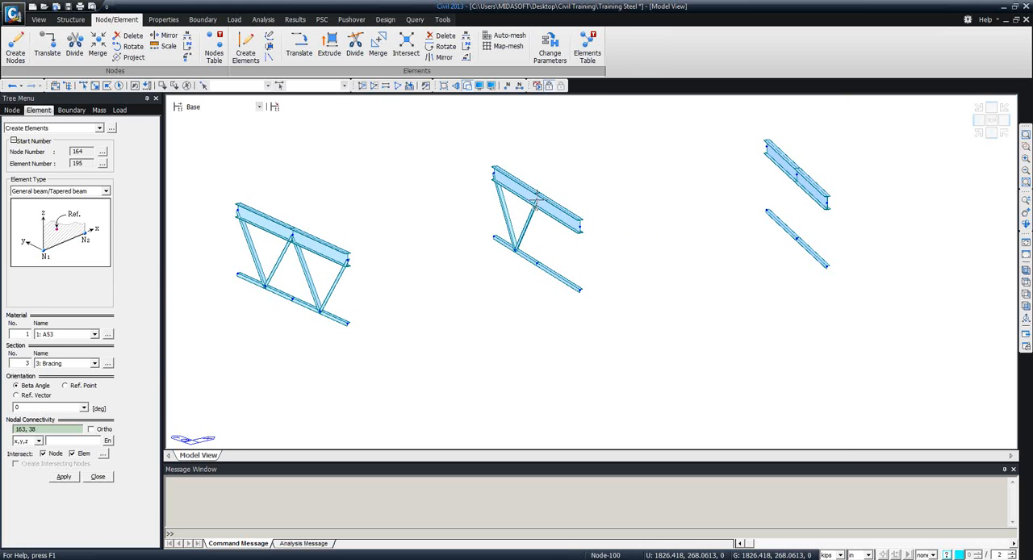
click(535, 199)
click(557, 276)
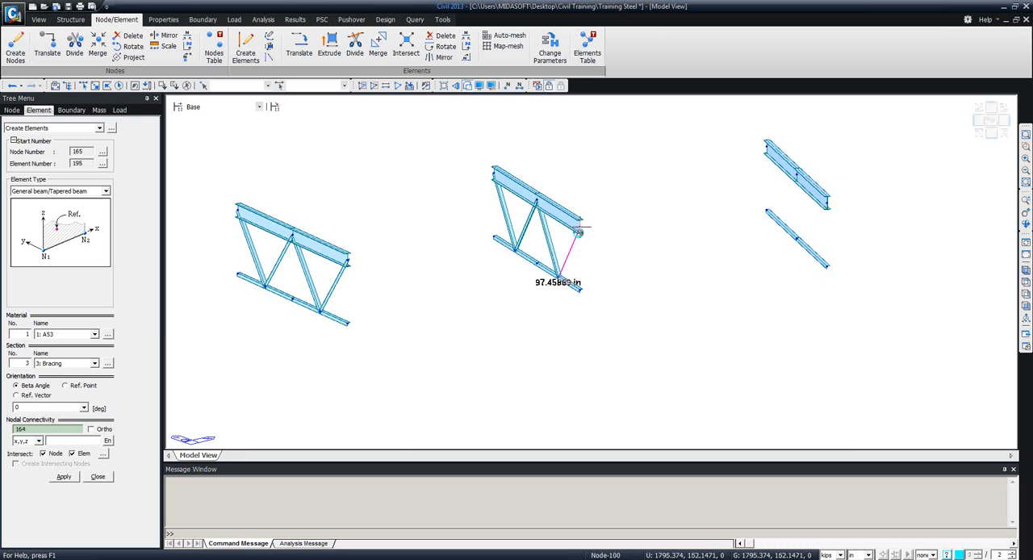
click(580, 229)
Create the four W-shaped Bracing diagonals between the eighth diaphragm's nodes and the midpoints of its lower chord segments.
click(766, 145)
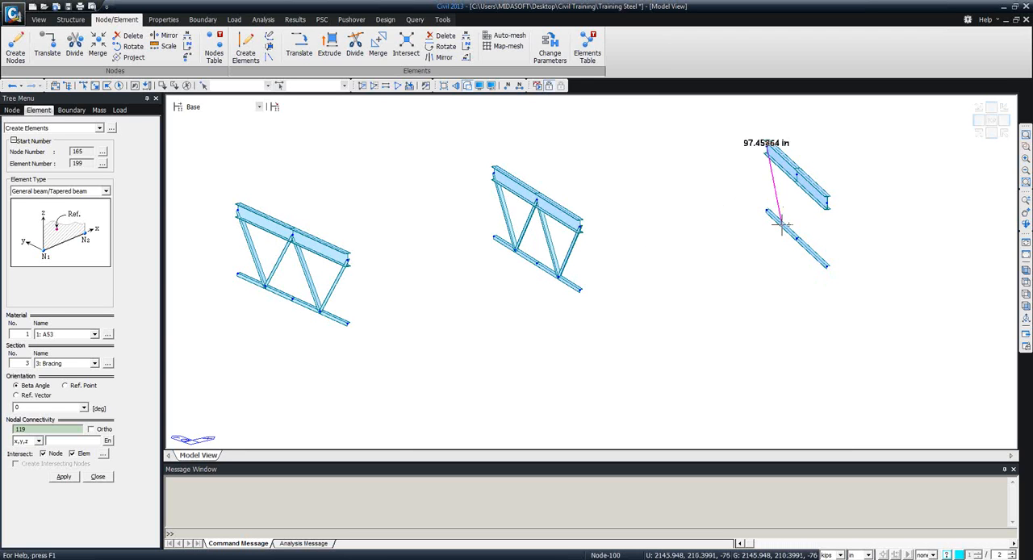
click(781, 225)
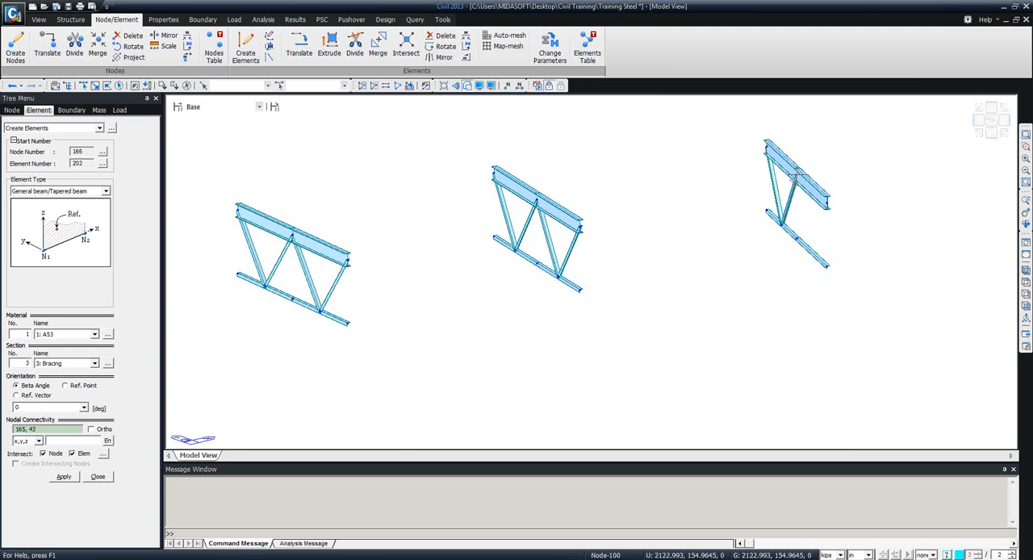
click(796, 179)
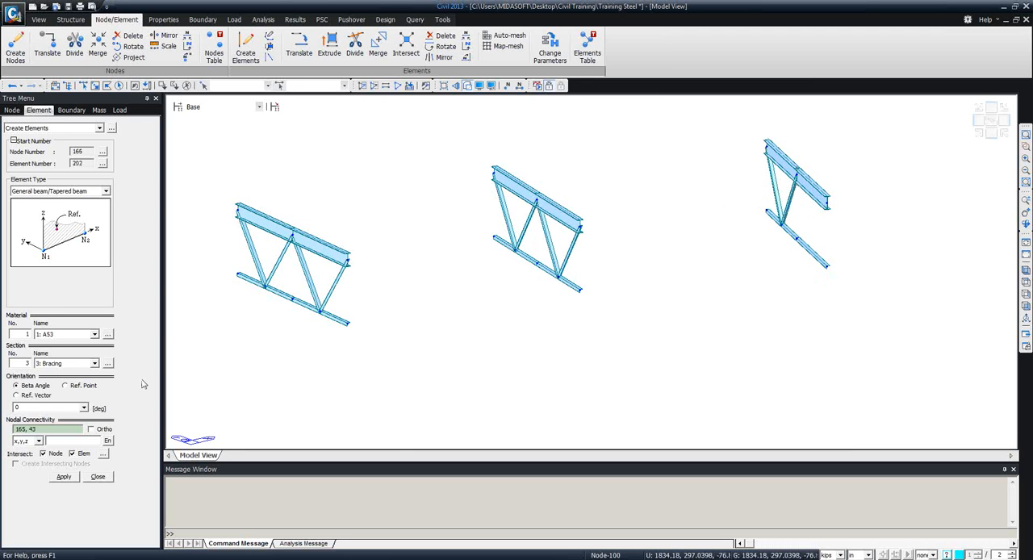
click(28, 429)
click(15, 428)
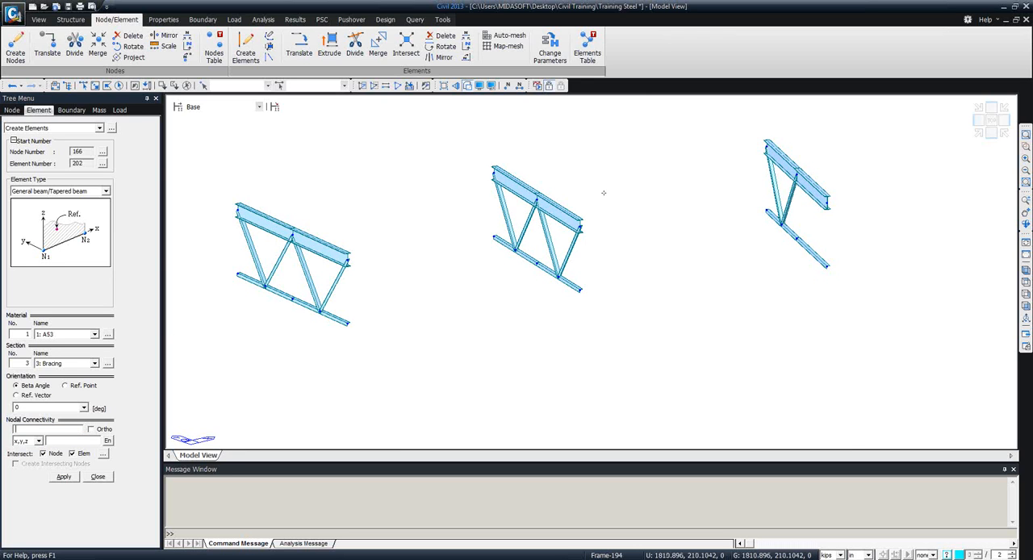
click(796, 179)
click(811, 250)
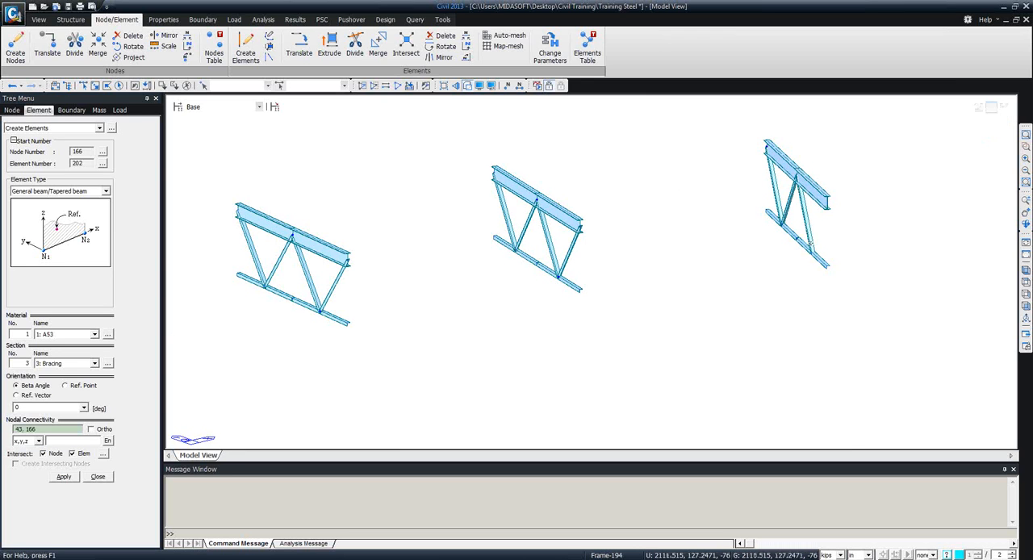
click(825, 207)
Create the four W-shaped Bracing diagonals on the ninth, far-end diaphragm and its lower chord, and finish creating elements.
click(1026, 271)
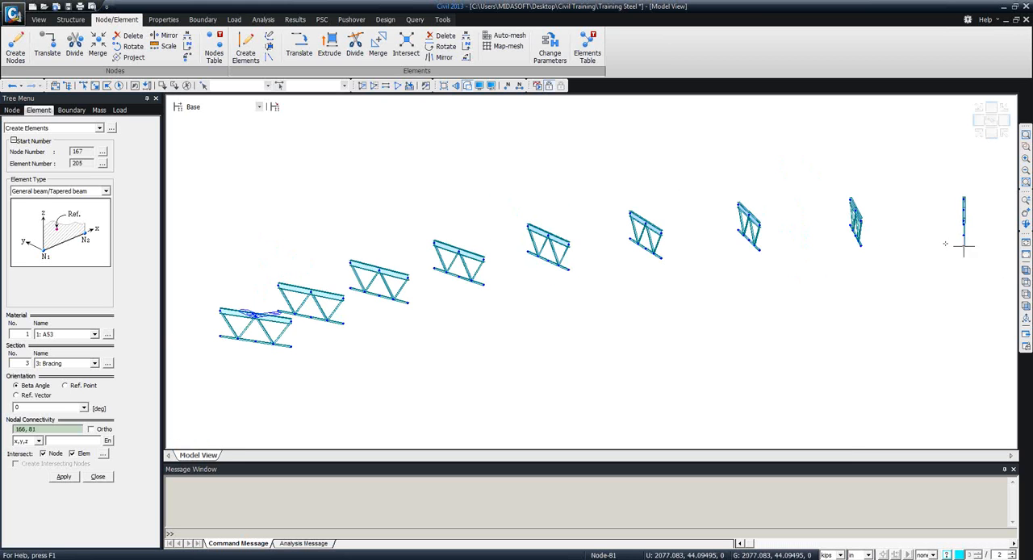
middle_drag(826, 326, 823, 297)
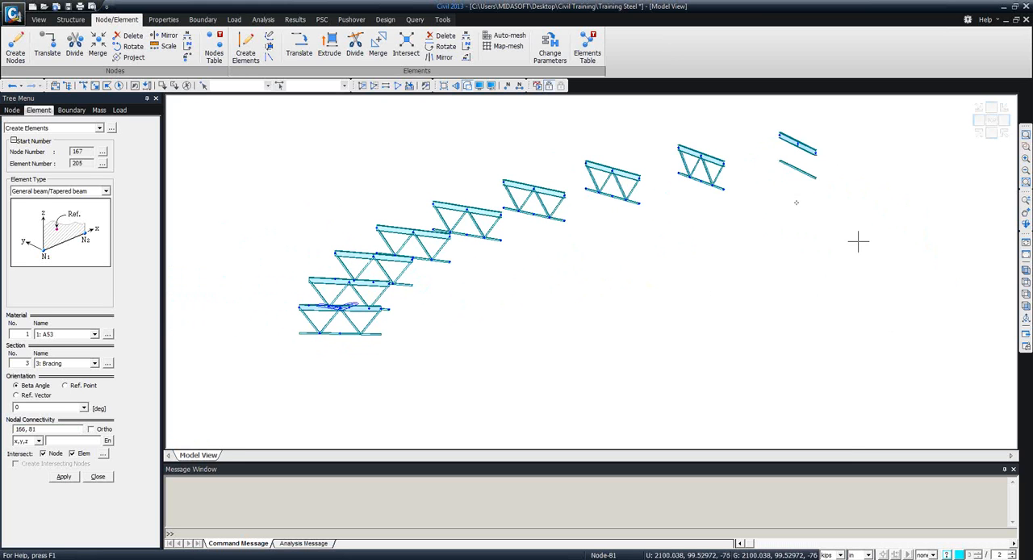
click(781, 139)
click(788, 168)
click(789, 166)
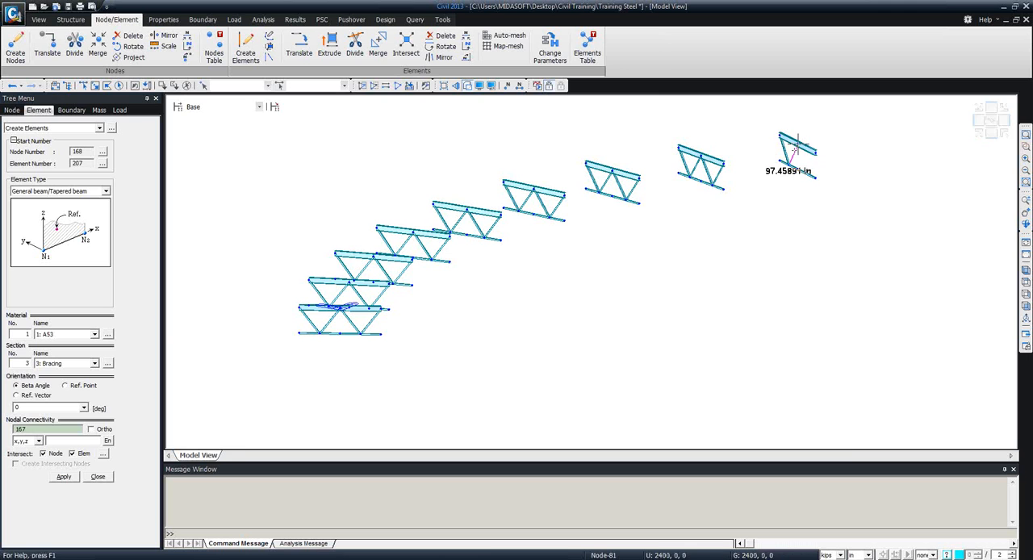
click(798, 144)
click(799, 145)
click(806, 173)
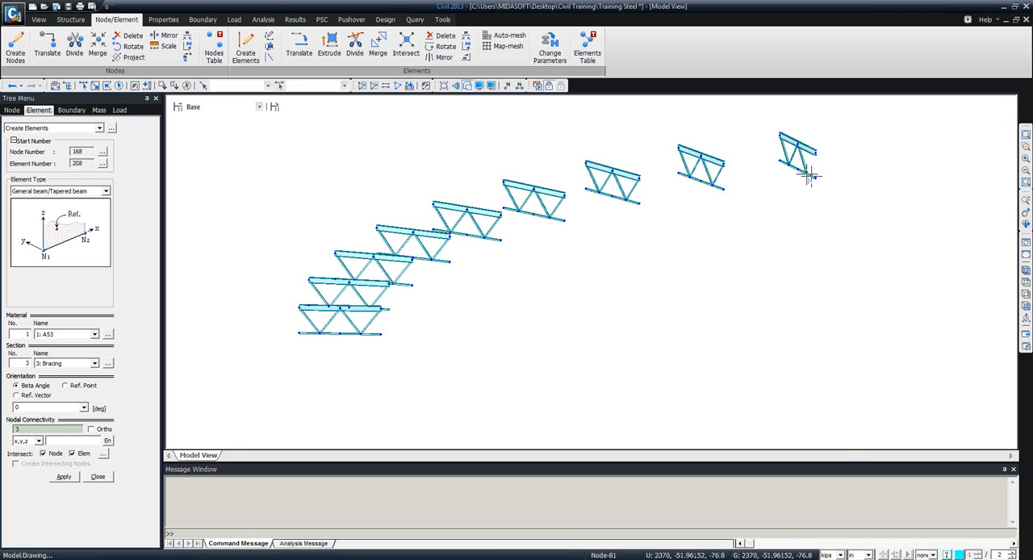
click(806, 173)
click(815, 154)
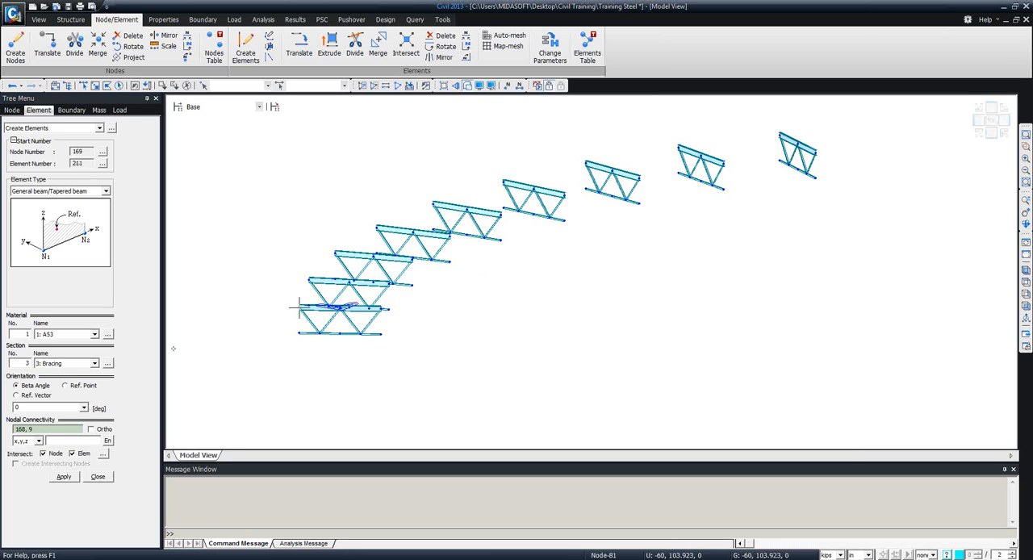
click(98, 476)
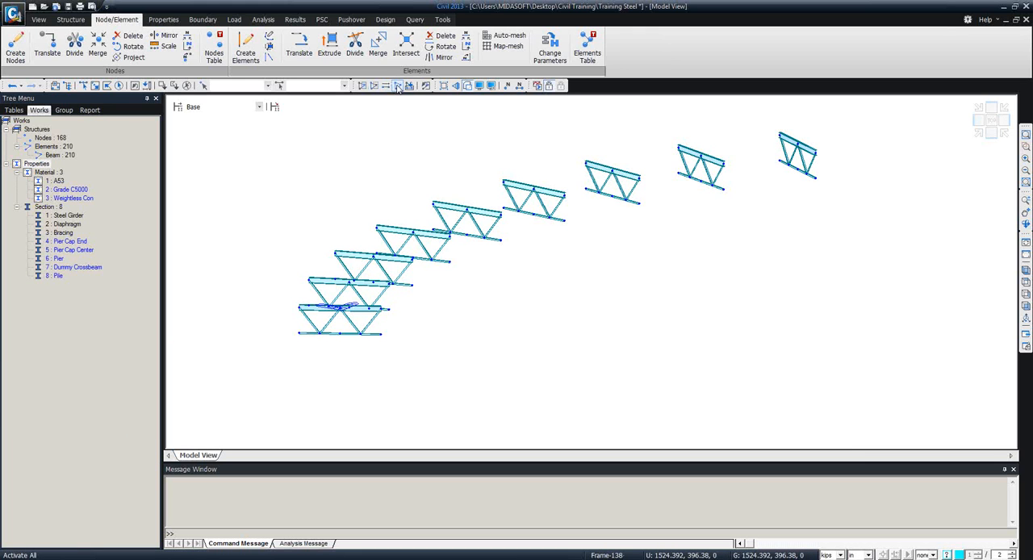
Activate the whole model to examine the girder and bracing nodes at the near end, and restore the diaphragm-and-bracing-only display.
click(398, 89)
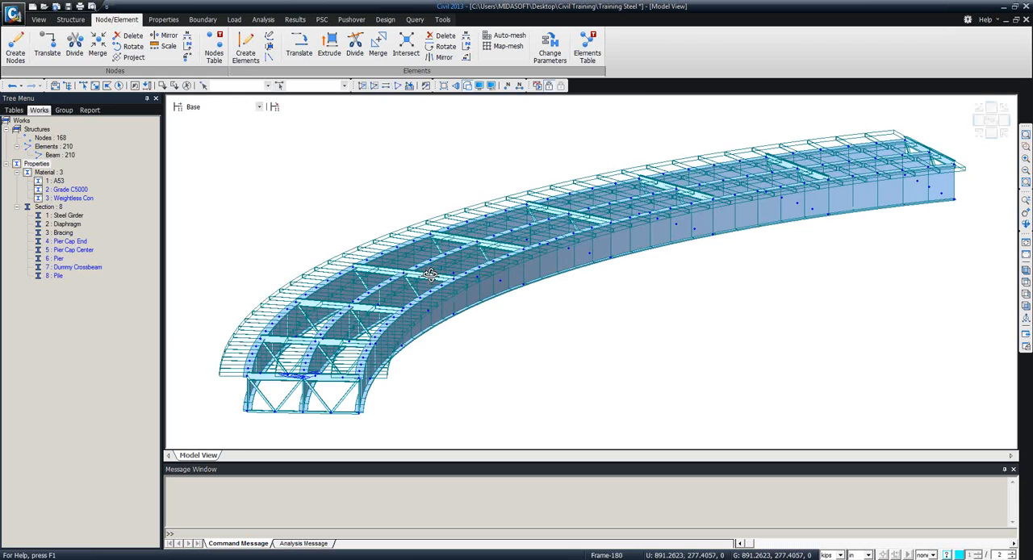
mouse_move(431, 275)
ctrl+middle_down()
mouse_move(422, 264)
mouse_move(423, 273)
ctrl+middle_up()
middle_drag(556, 224, 639, 191)
shift+middle_drag(334, 373, 380, 279)
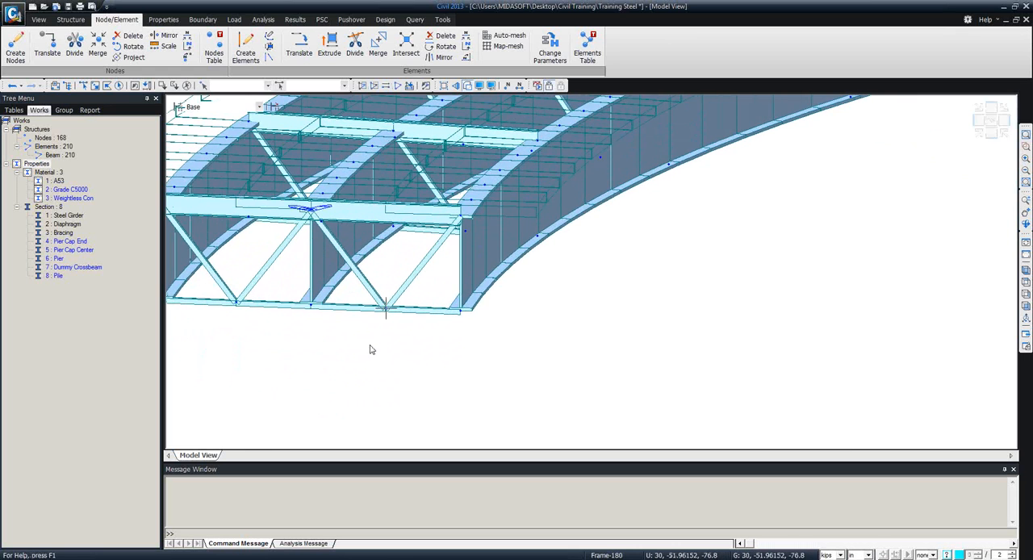
middle_drag(411, 340, 560, 346)
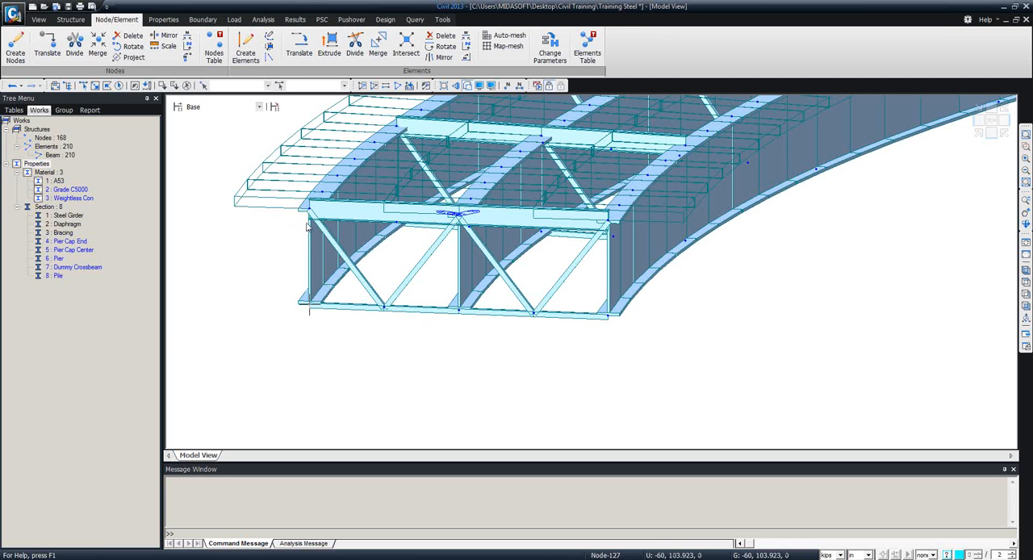
mouse_move(307, 247)
mouse_move(311, 302)
click(425, 86)
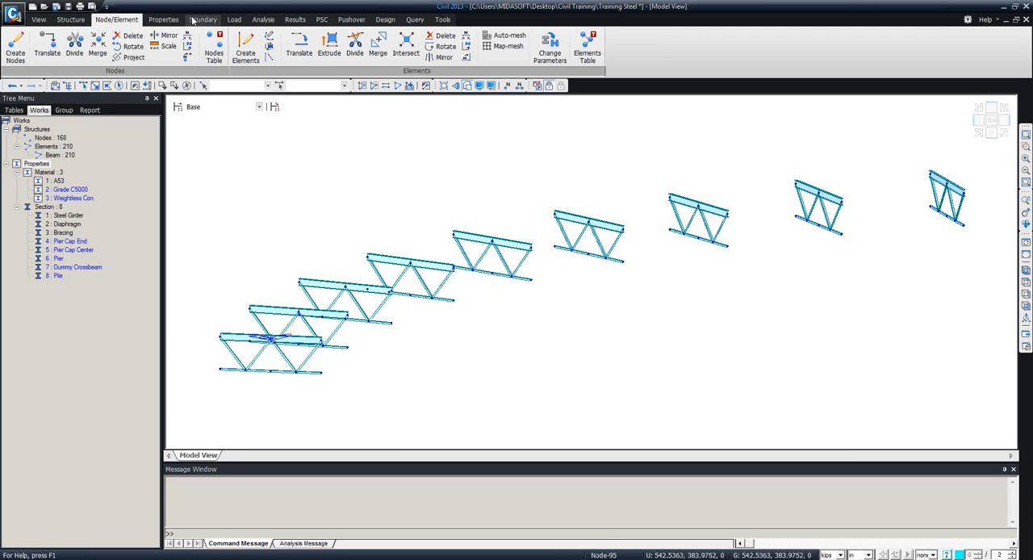
Open the Rigid Link boundary definition.
click(194, 21)
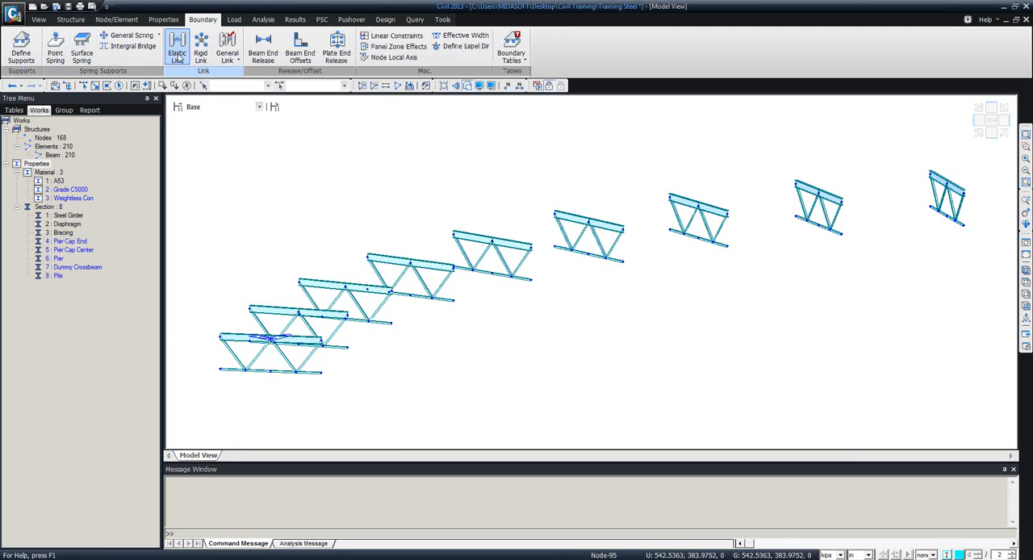
click(179, 53)
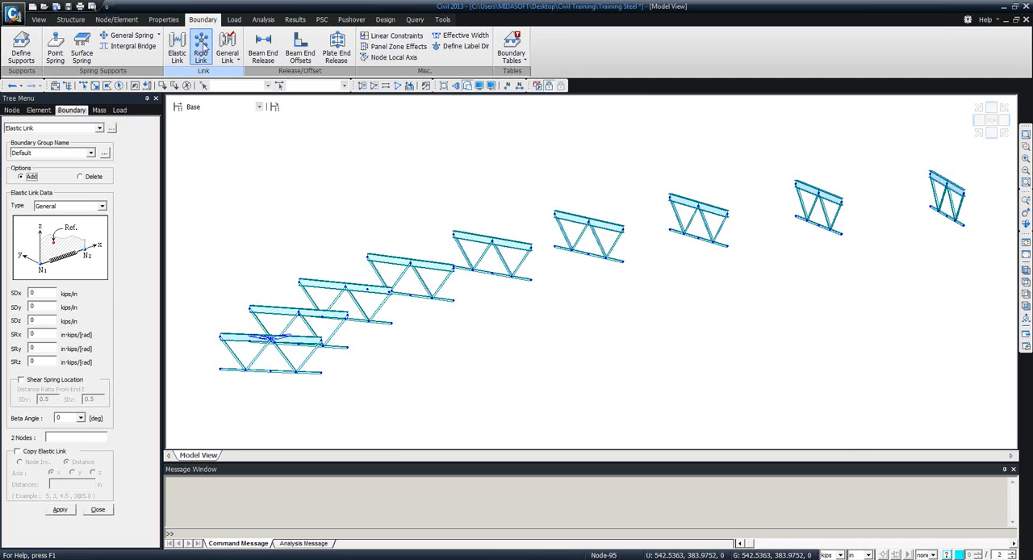
click(202, 51)
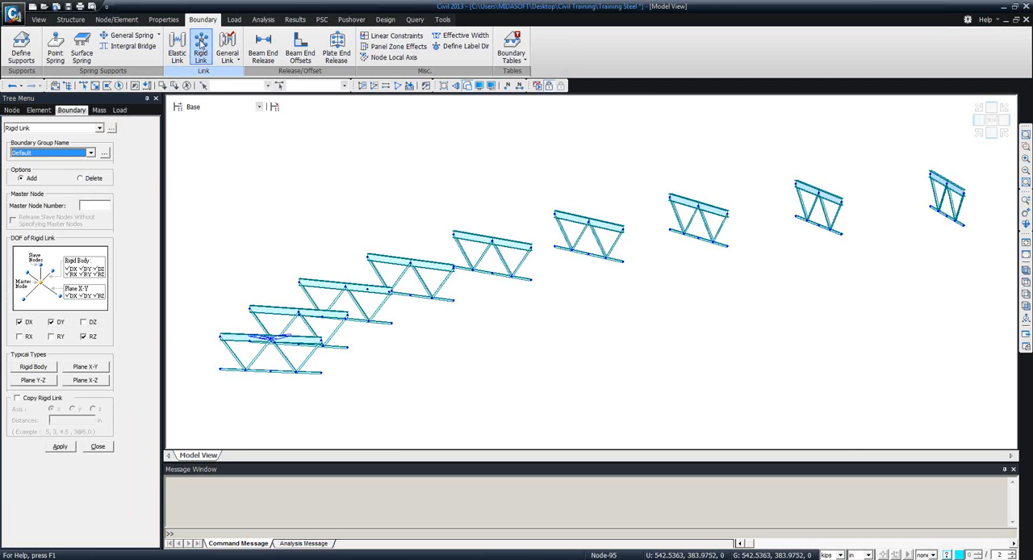
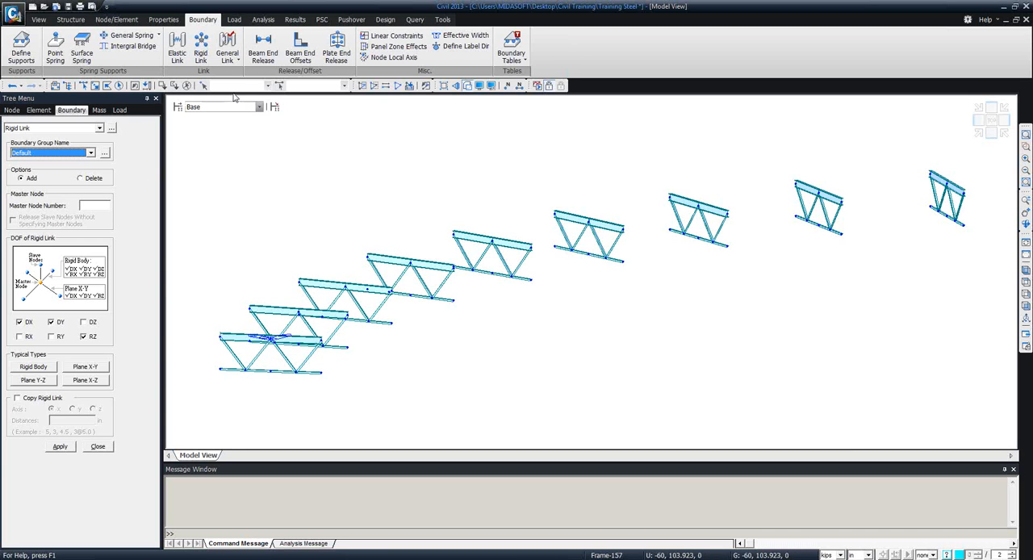
Close the Rigid Link definition and open Elastic Link instead, setting the link type to Rigid.
click(99, 449)
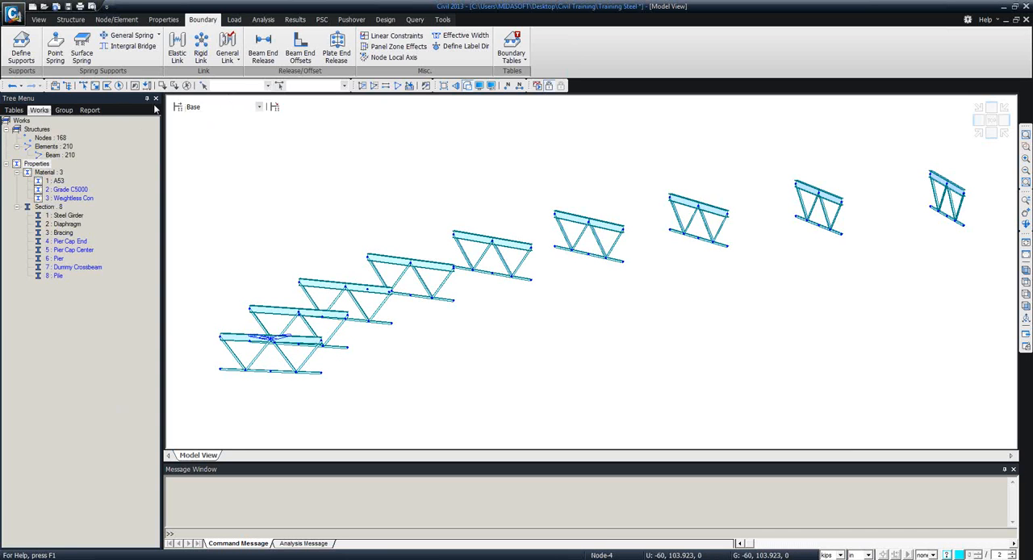
click(176, 52)
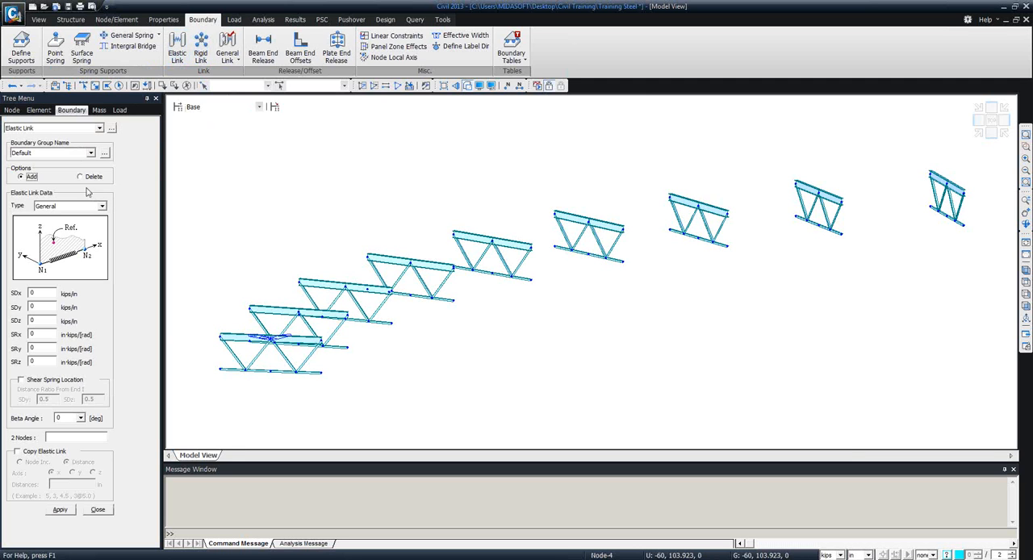
click(102, 208)
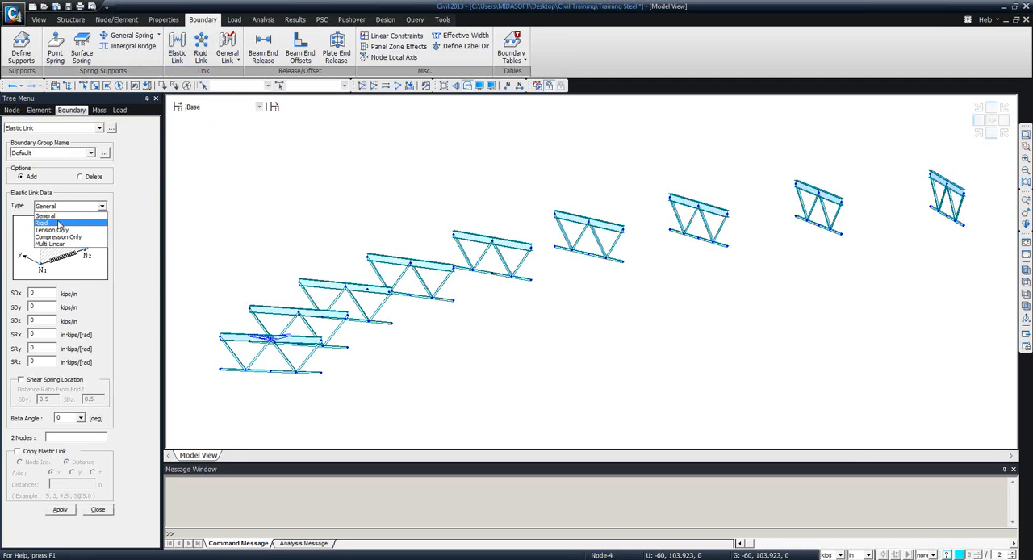
click(58, 224)
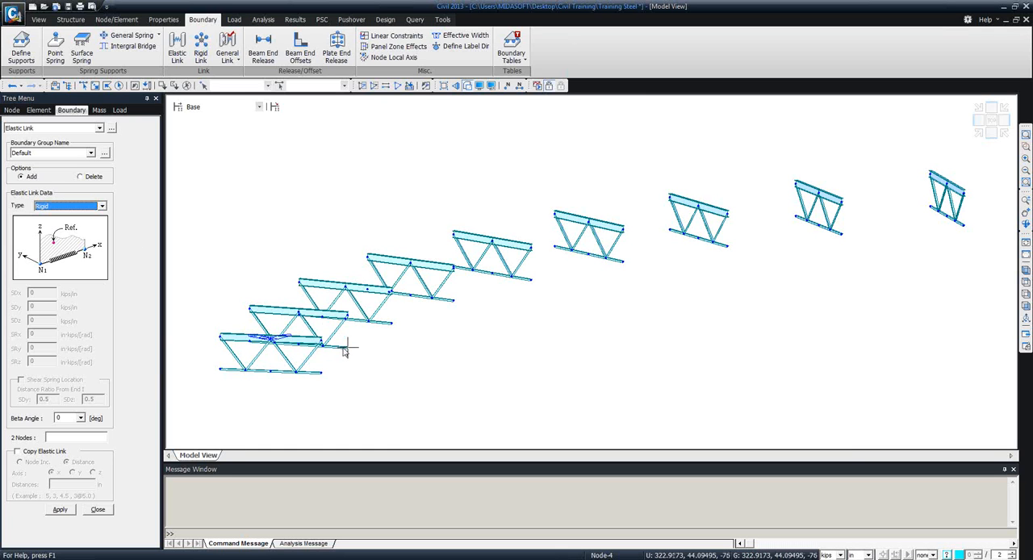
Create three rigid elastic links on the first, near-end frame between the diaphragm nodes and the lower chord nodes directly below.
mouse_move(359, 308)
middle_down()
mouse_move(364, 269)
mouse_move(342, 302)
middle_up()
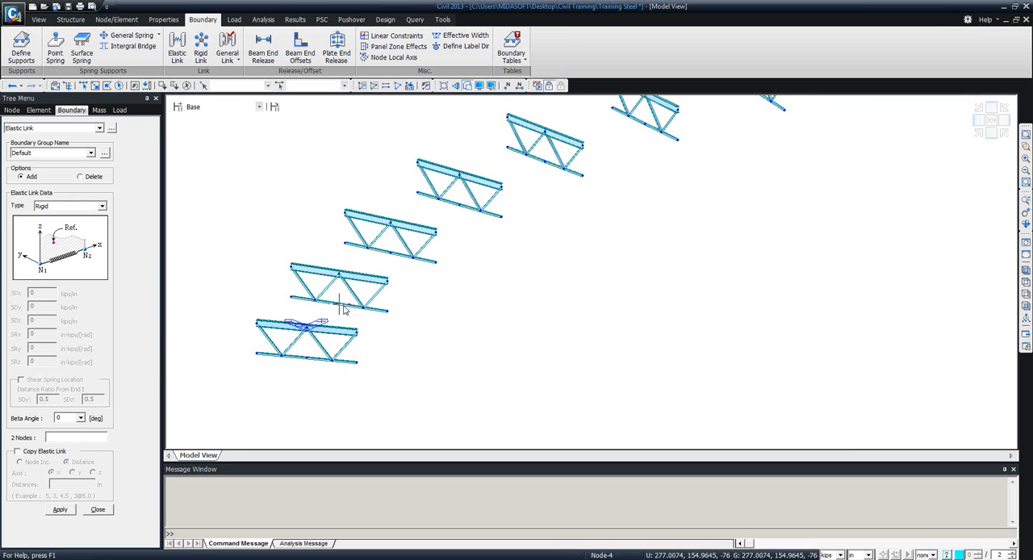
click(55, 437)
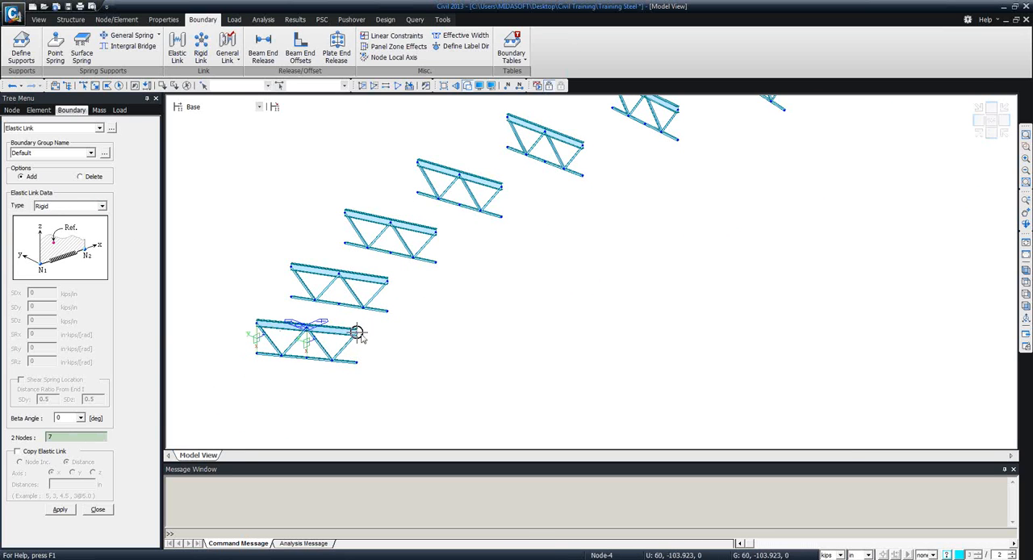
click(357, 363)
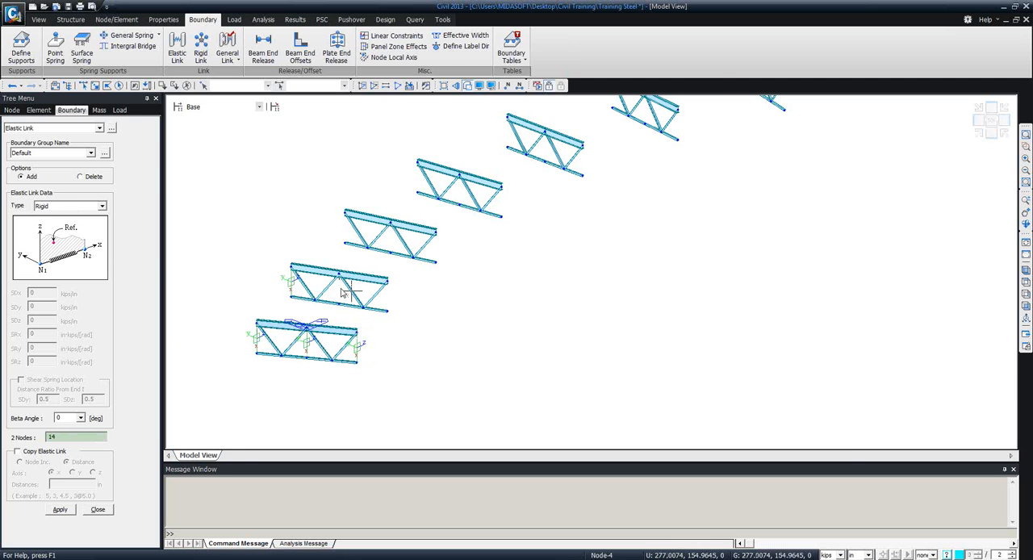
Link the three diaphragm nodes to the lower chord nodes below them on both the second and third frames.
click(341, 295)
click(389, 310)
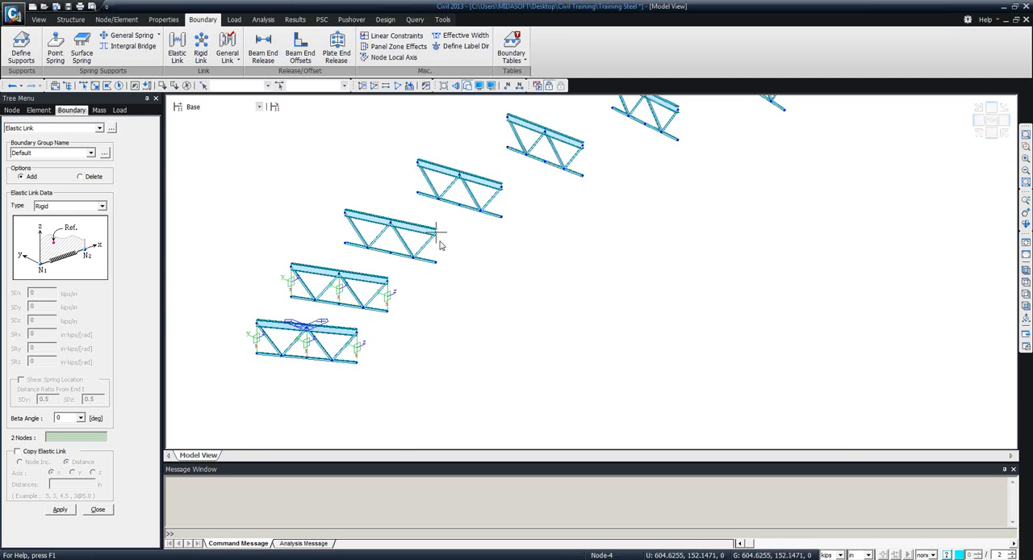
click(394, 242)
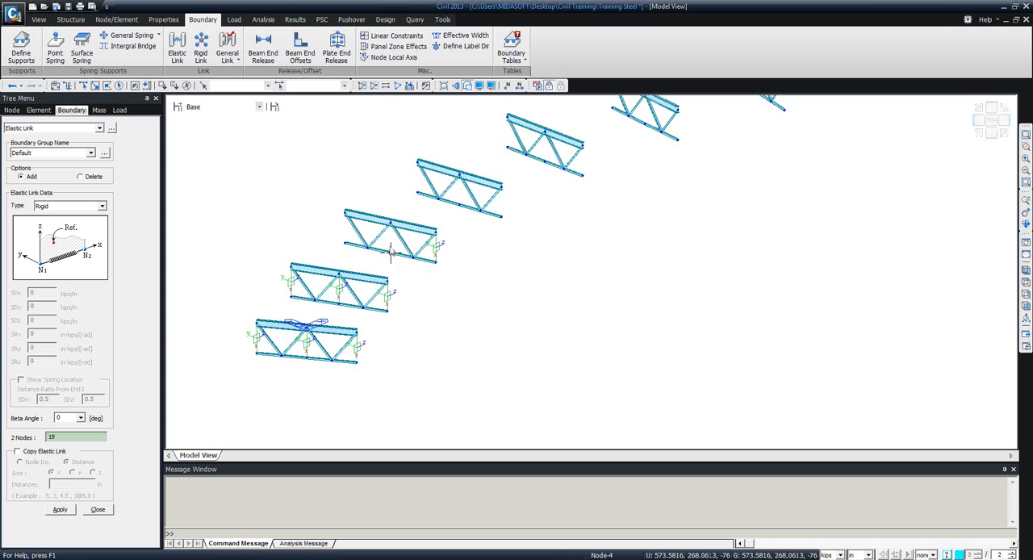
click(343, 230)
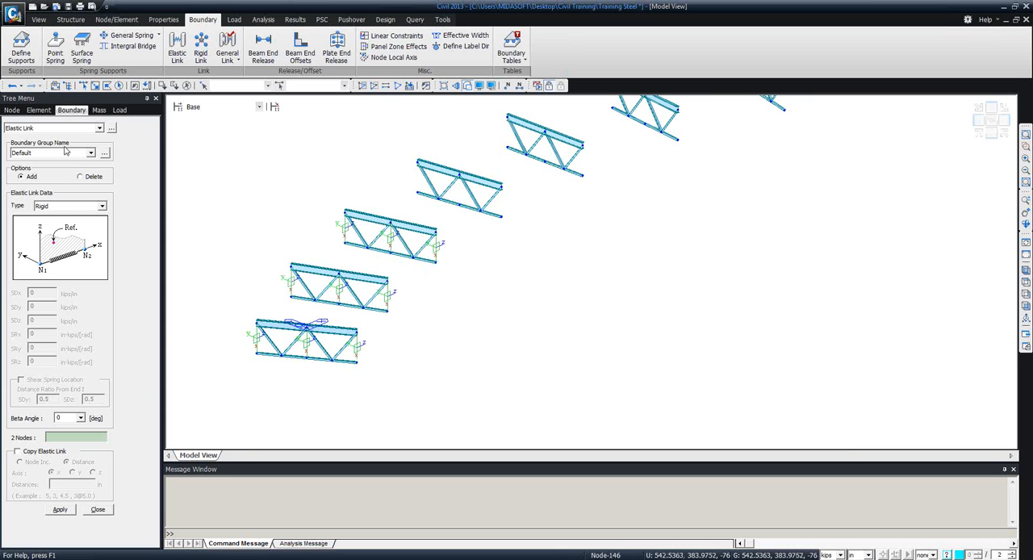
Create the three rigid elastic links on the fourth frame, joining both diaphragm ends and its midpoint to the lower chord.
middle_drag(286, 268, 231, 383)
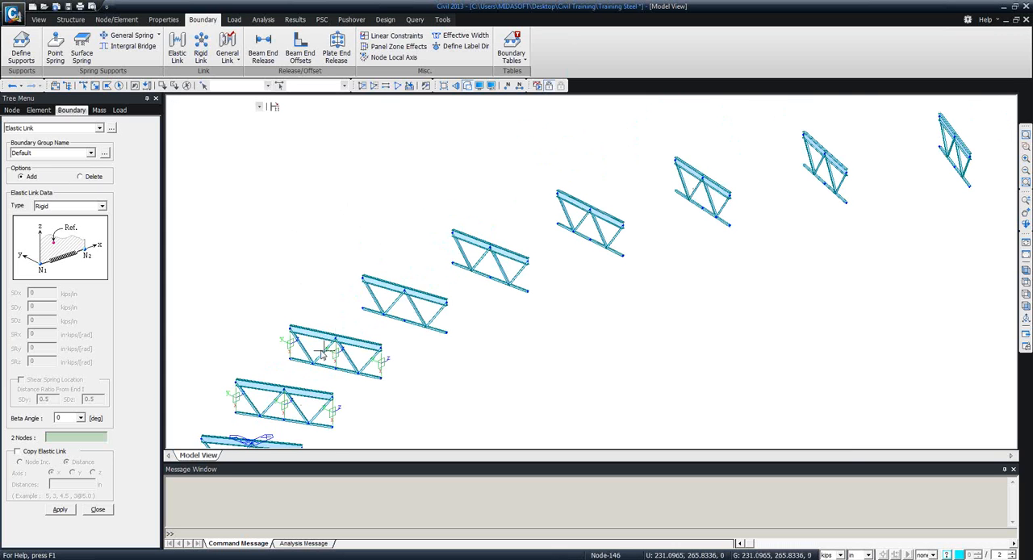
click(364, 307)
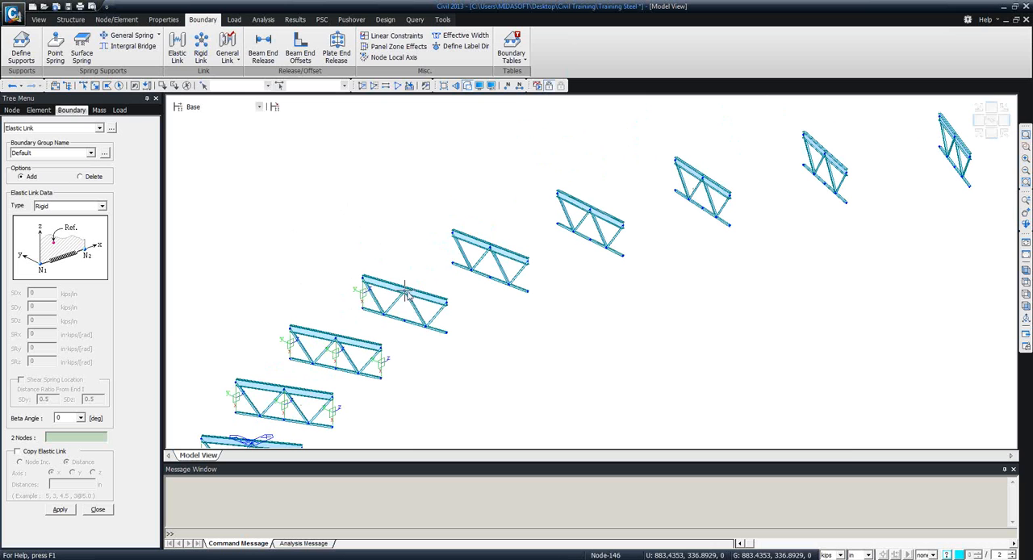
click(404, 291)
click(404, 320)
click(447, 304)
click(446, 331)
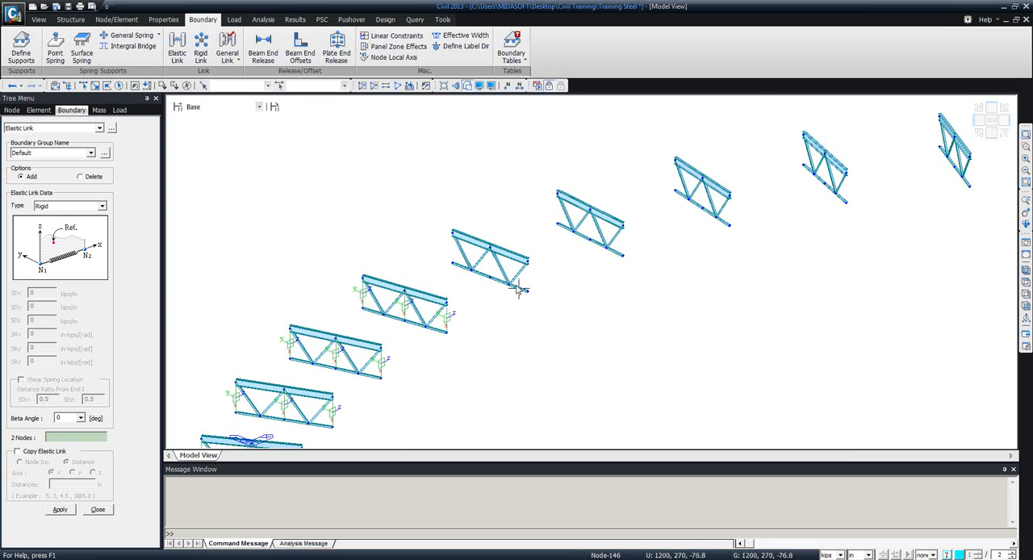
Create the three rigid elastic links on the fifth frame between the diaphragm nodes and the lower chord nodes.
click(529, 292)
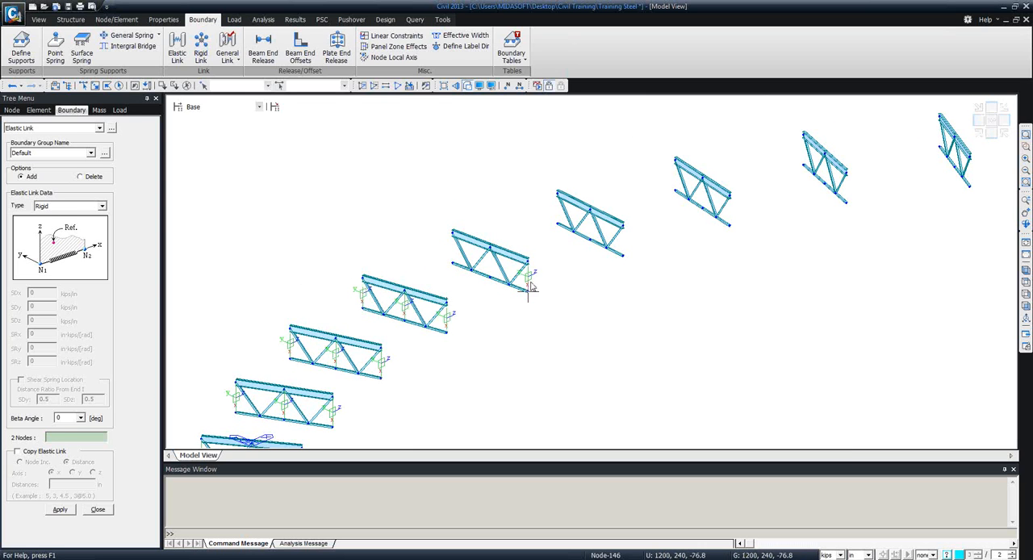
click(490, 248)
click(490, 277)
click(453, 232)
click(453, 264)
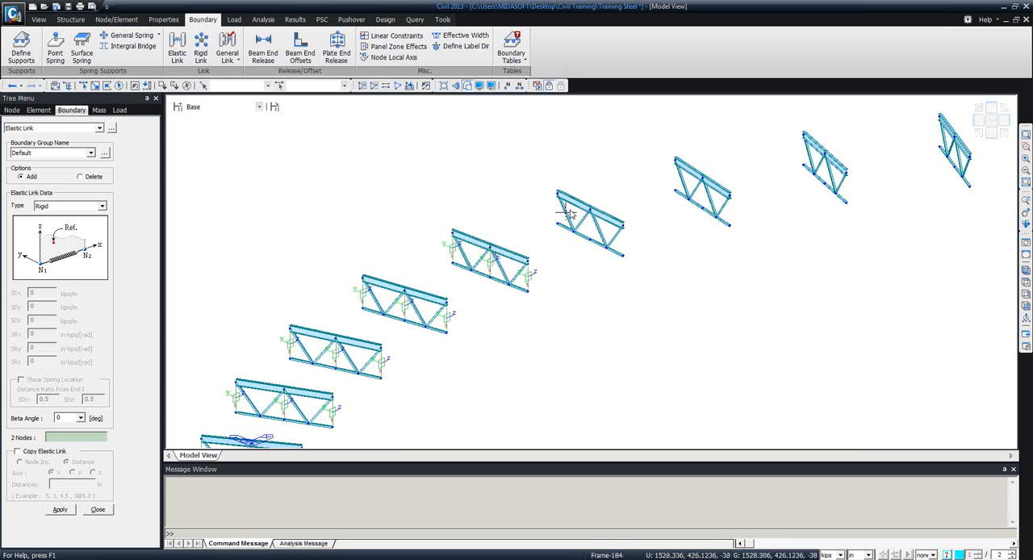
Create the three rigid elastic links on the sixth frame between its diaphragm nodes and the lower chord nodes beneath.
click(557, 193)
click(558, 224)
click(590, 211)
click(590, 240)
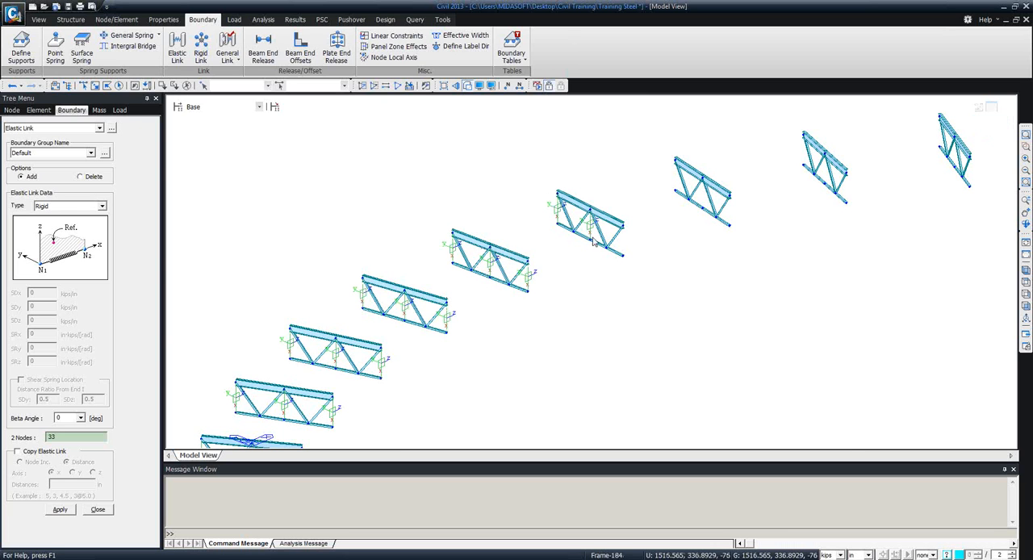
click(623, 225)
click(623, 256)
Create the three rigid elastic links on the seventh frame between the diaphragm's ends and midpoint and the lower chord.
click(675, 160)
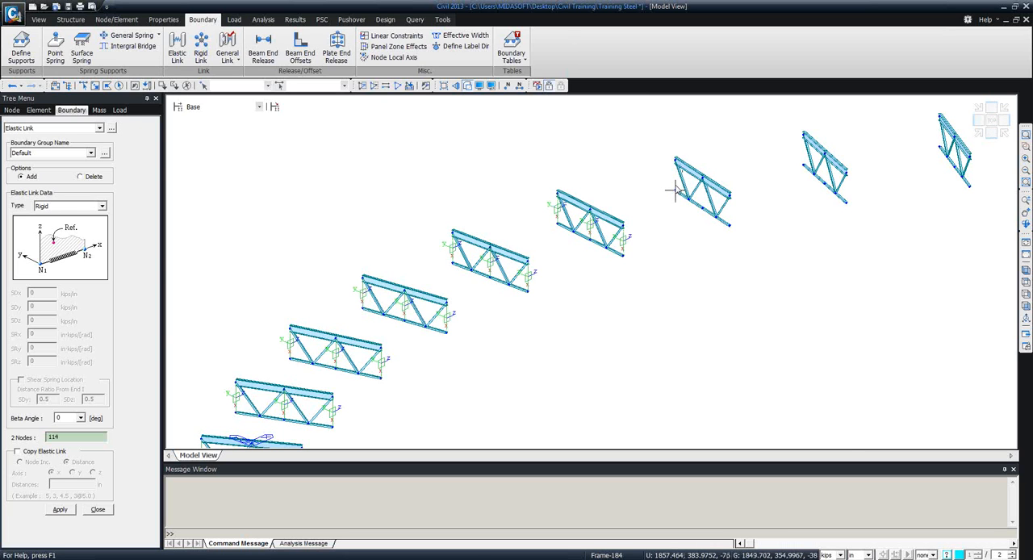
click(675, 190)
click(703, 177)
click(704, 208)
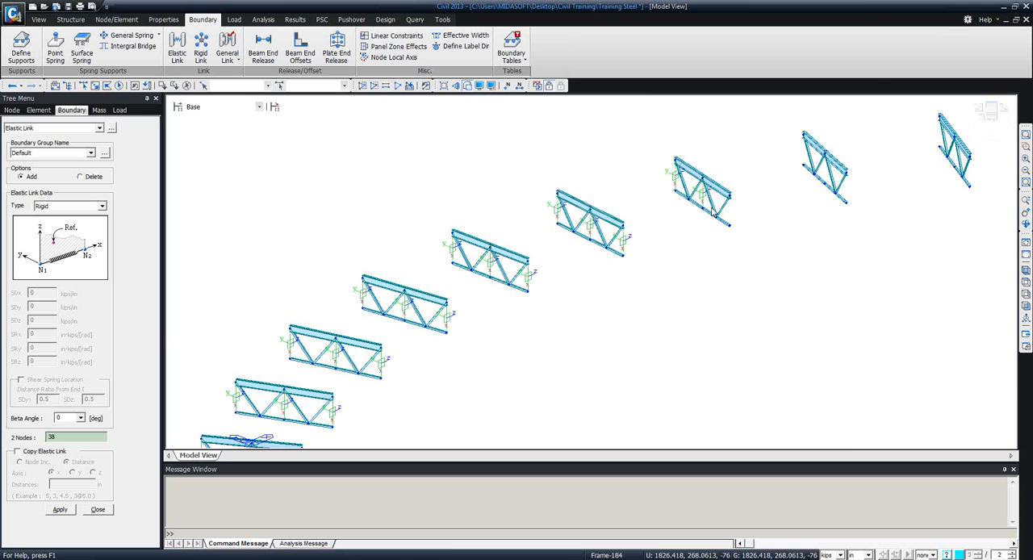
click(726, 222)
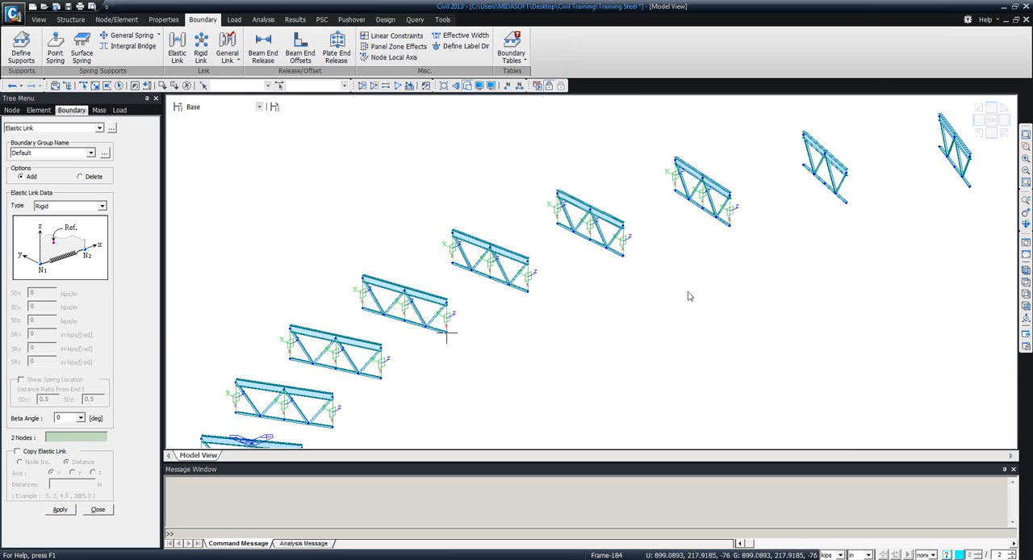
Create the three rigid elastic links on the eighth frame between the diaphragm nodes and the lower chord nodes.
scroll(643, 295, up, 3)
scroll(593, 272, down, 3)
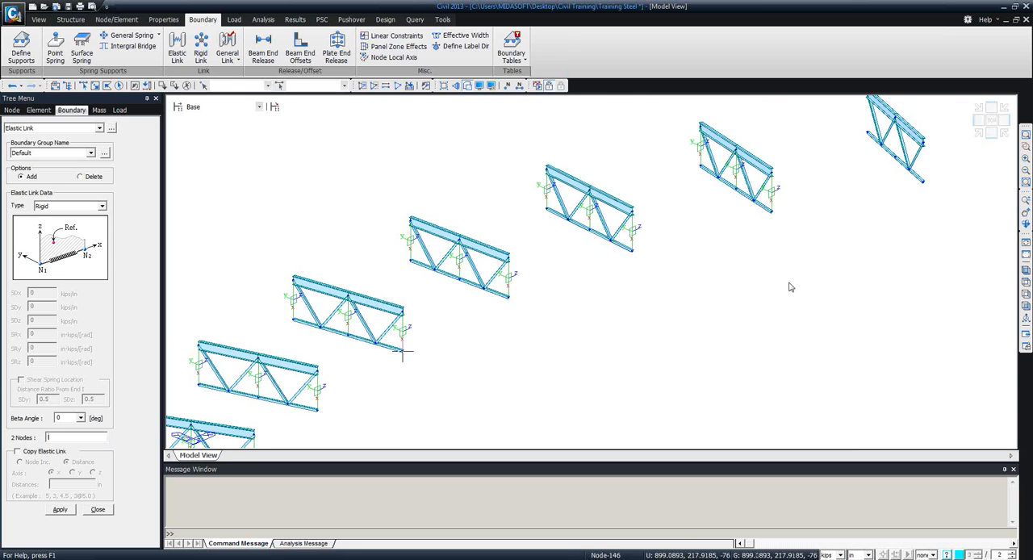
mouse_move(722, 287)
ctrl+middle_down()
mouse_move(645, 315)
mouse_move(735, 279)
ctrl+middle_up()
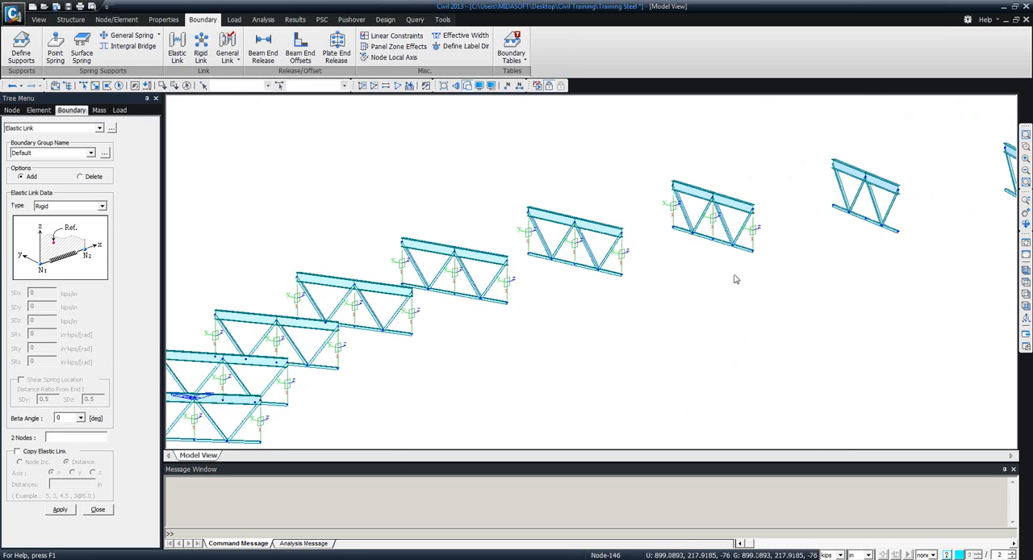
middle_drag(637, 305, 255, 400)
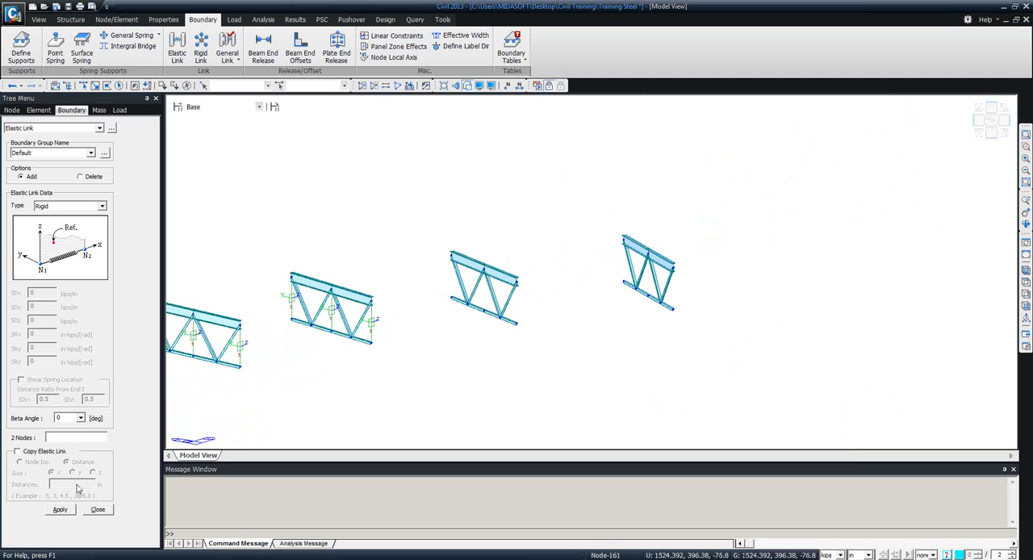
click(59, 437)
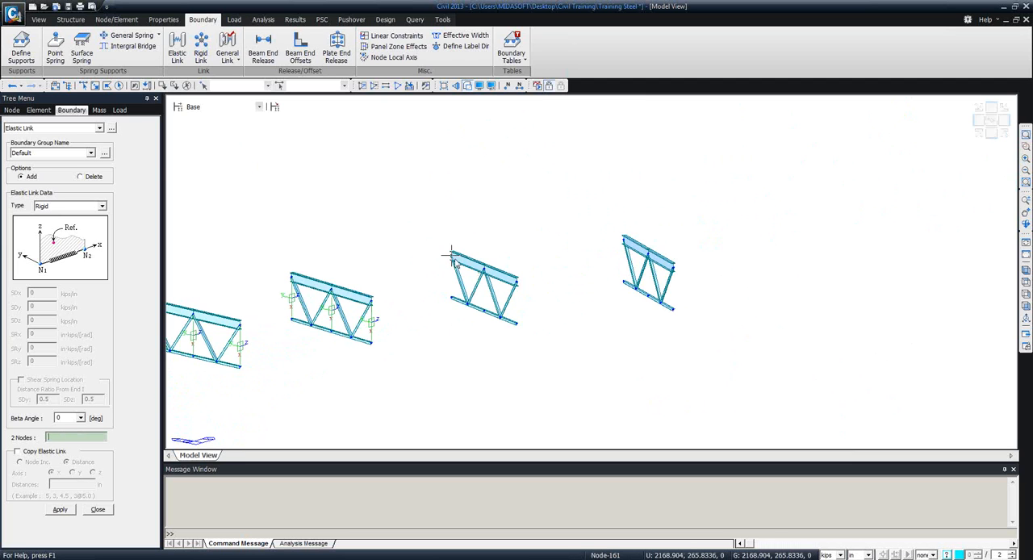
click(439, 297)
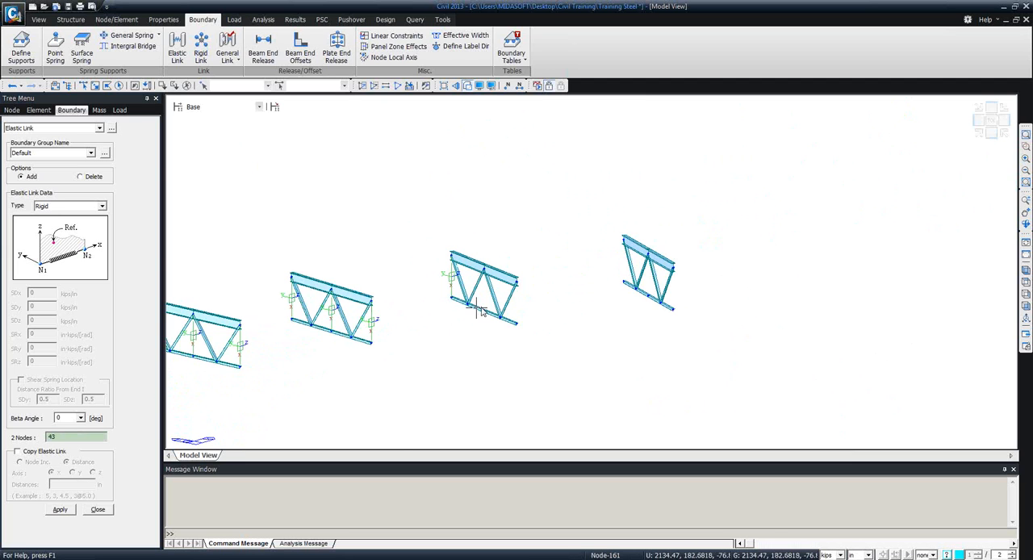
click(515, 287)
key(ctrl+z)
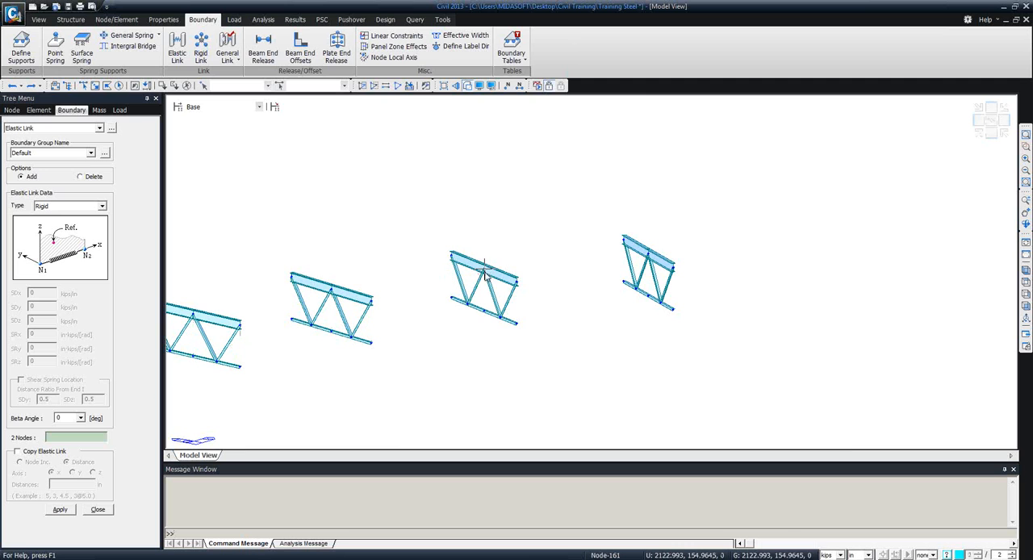
click(517, 284)
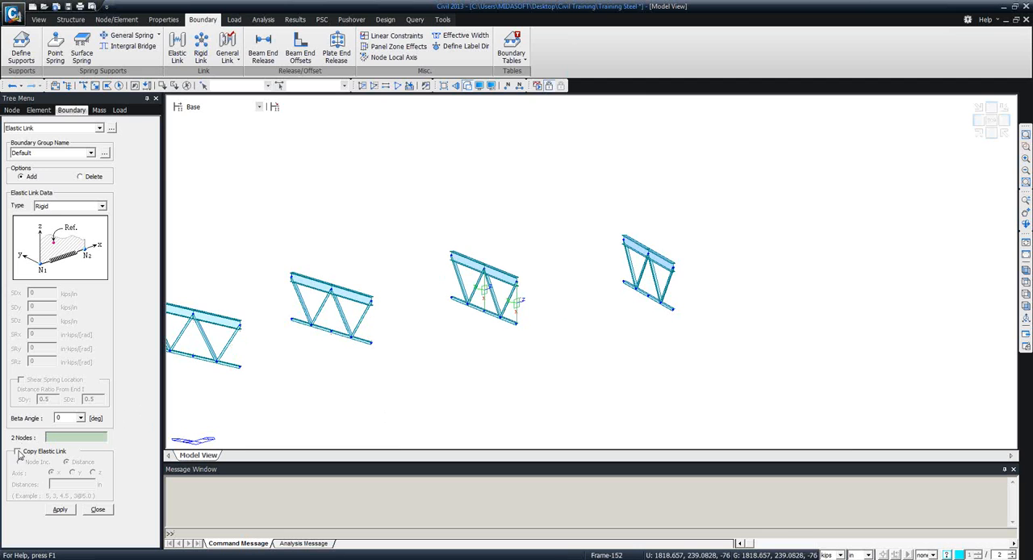
Create the three rigid elastic links on the ninth, far-end frame and finish defining elastic links.
click(624, 281)
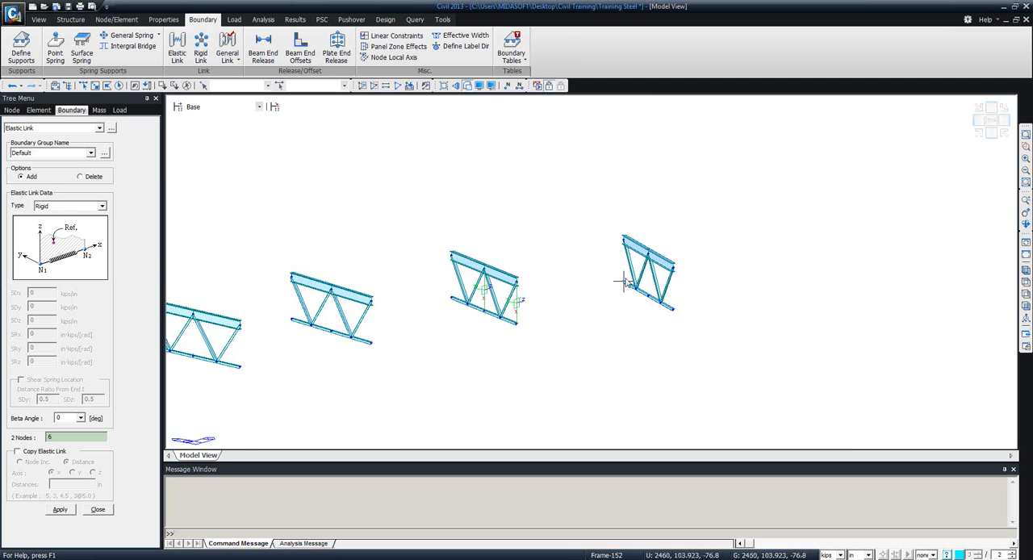
click(674, 269)
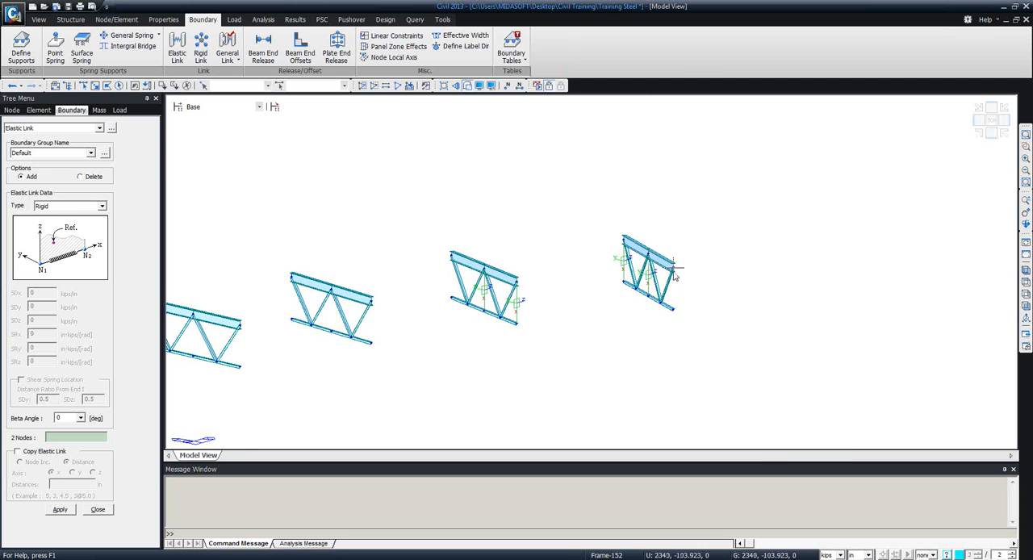
click(674, 272)
click(675, 310)
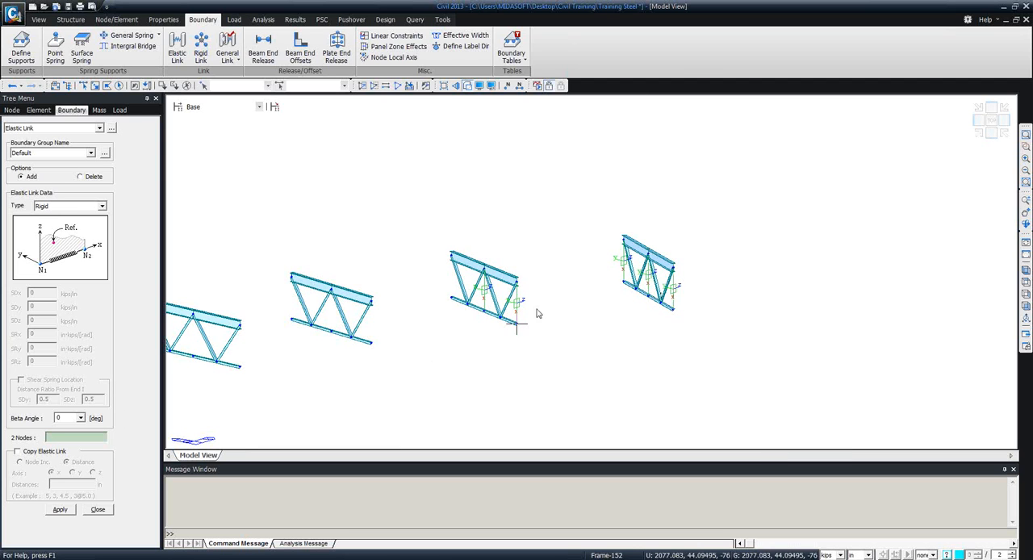
click(97, 510)
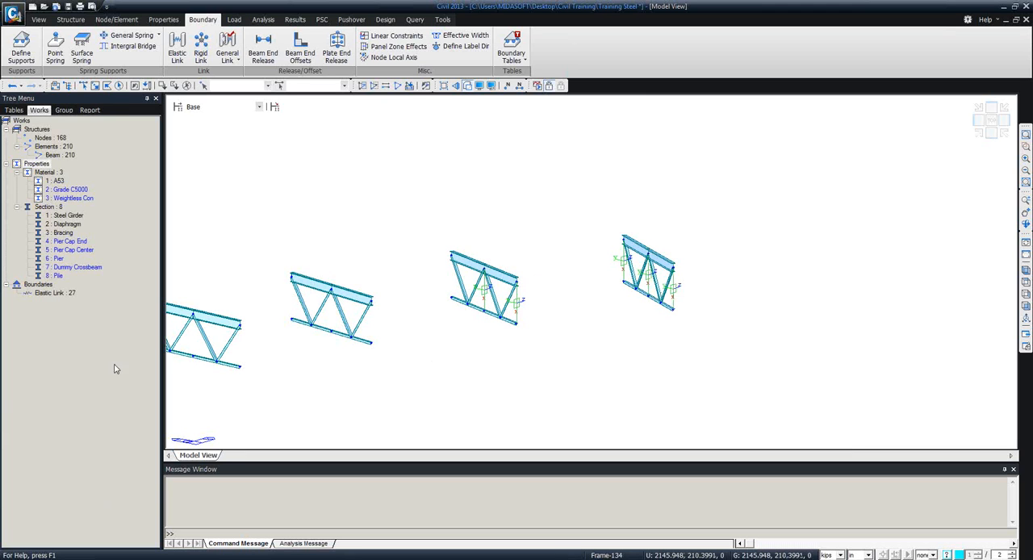
Display all elastic links in the model and check that every frame has its links between diaphragm and lower chord.
click(55, 292)
right_click(50, 292)
click(70, 314)
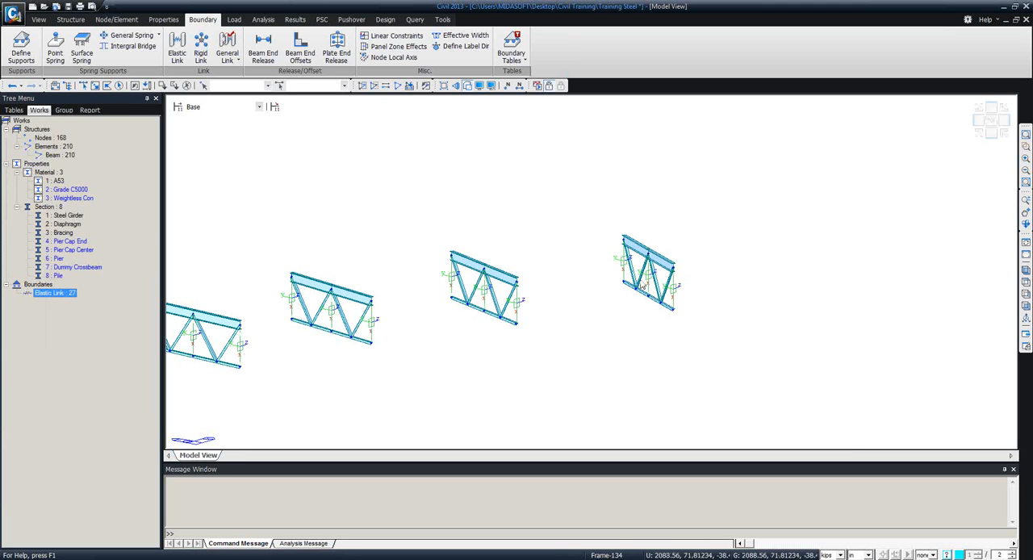
scroll(469, 406, down, 3)
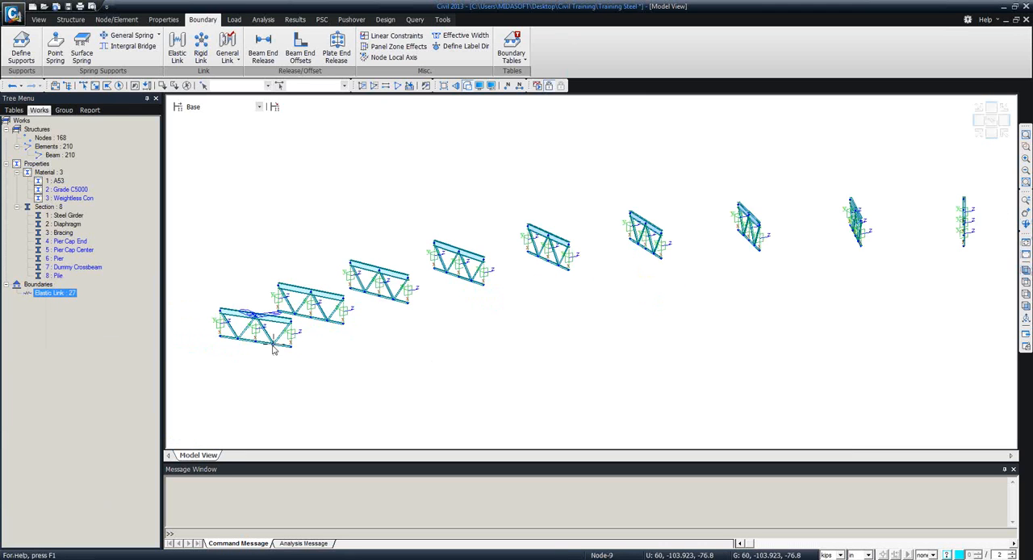
mouse_move(759, 350)
ctrl+middle_down()
mouse_move(784, 342)
mouse_move(768, 348)
ctrl+middle_up()
Hide the elastic link symbols and activate the whole bridge model.
right_click(60, 295)
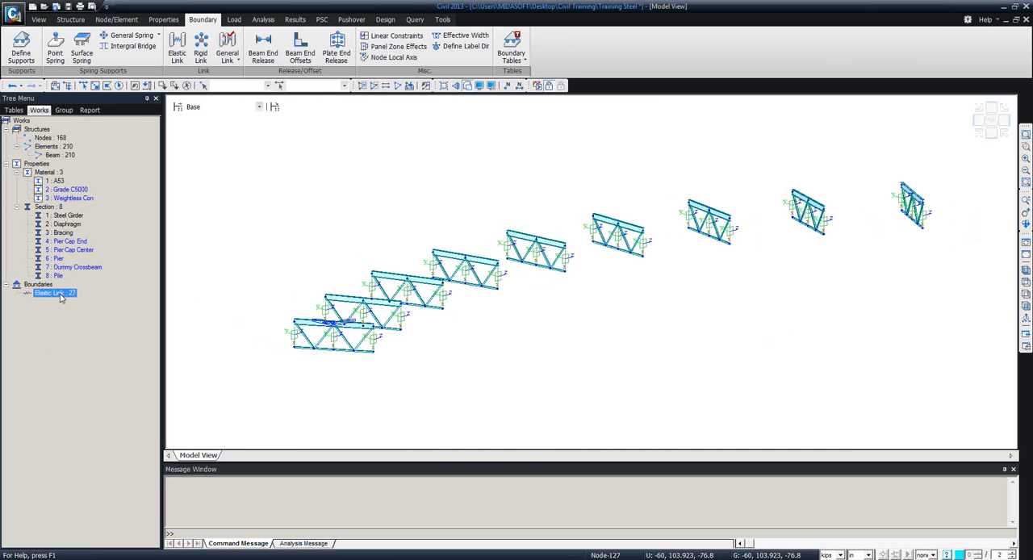
click(84, 330)
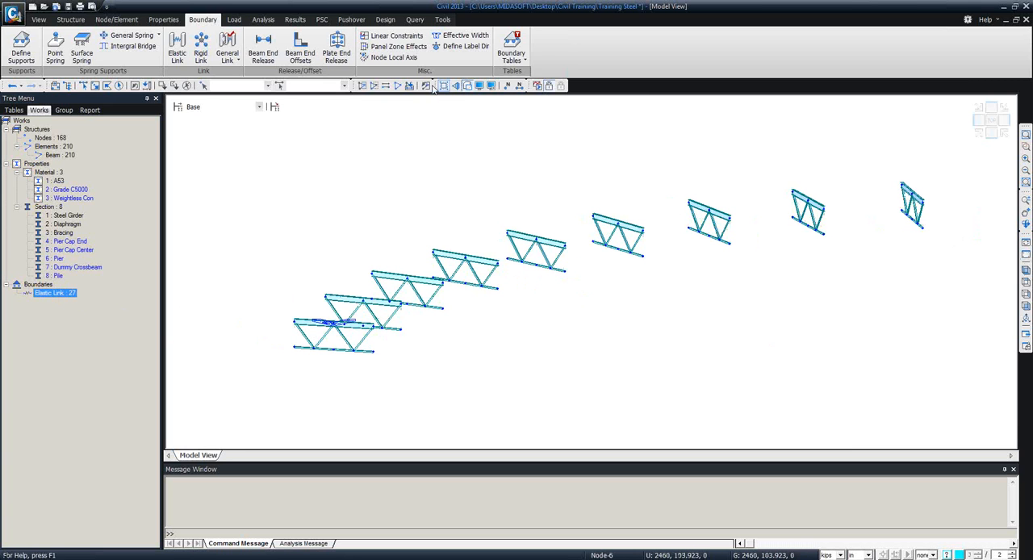
click(400, 87)
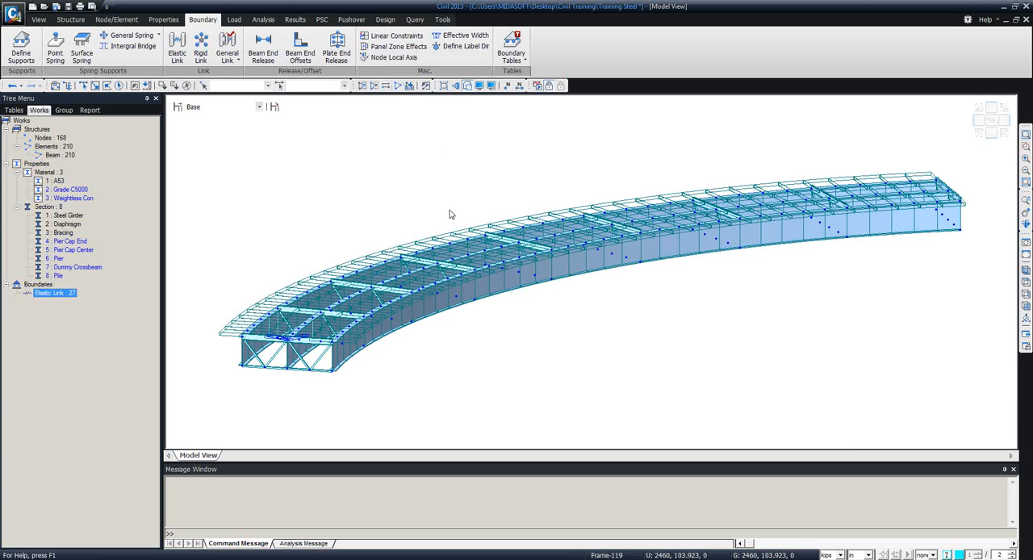
Activate only the midspan portion of the bridge, with its three girder segments, diaphragm and bracing frame.
ctrl+middle_drag(452, 239, 447, 268)
scroll(448, 267, up, 5)
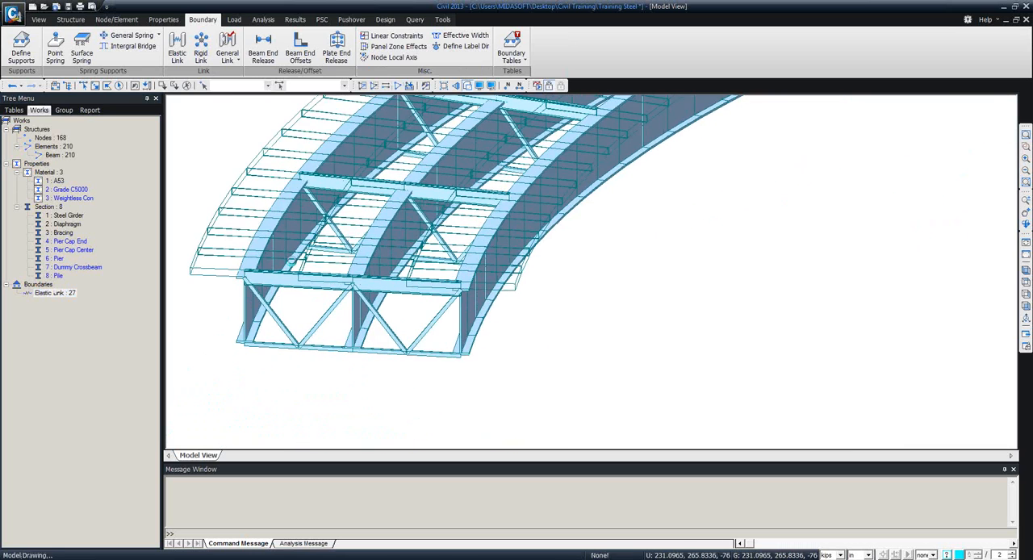
middle_drag(512, 318, 628, 335)
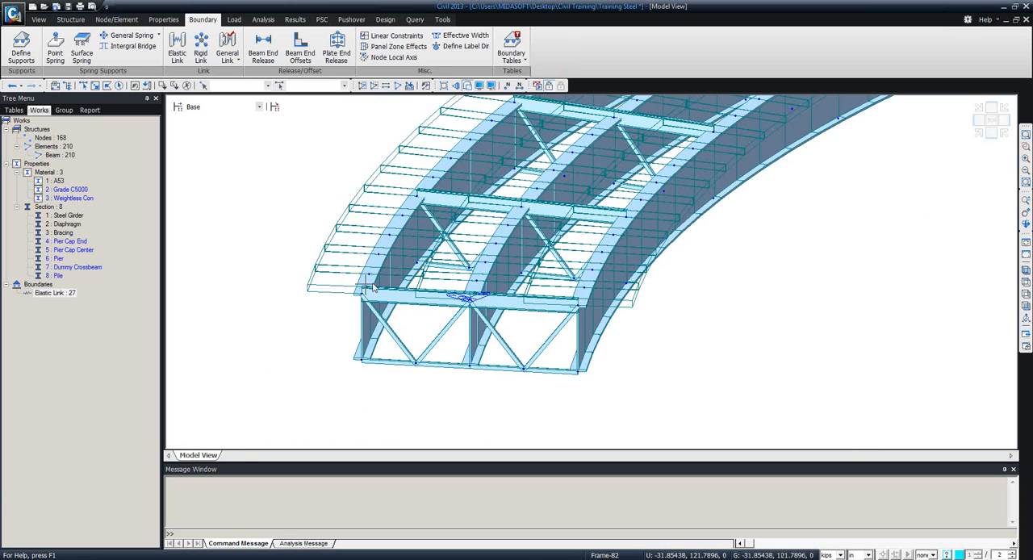
mouse_move(365, 287)
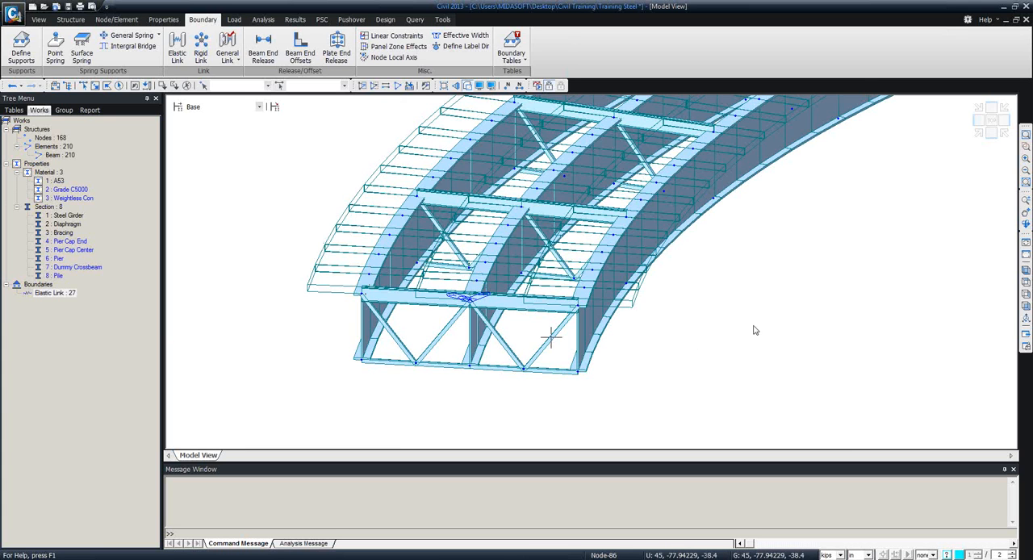
scroll(701, 343, down, 3)
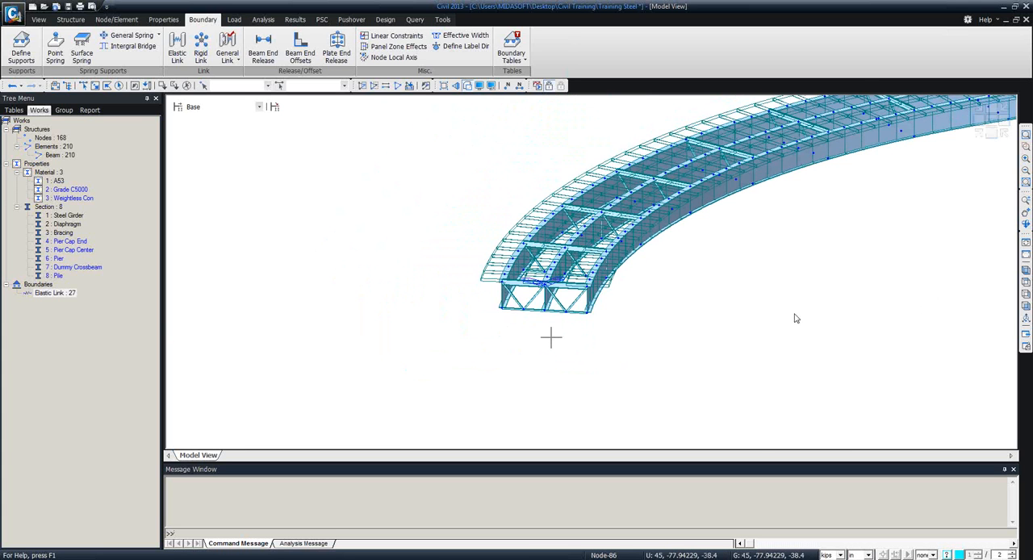
ctrl+middle_drag(788, 320, 538, 363)
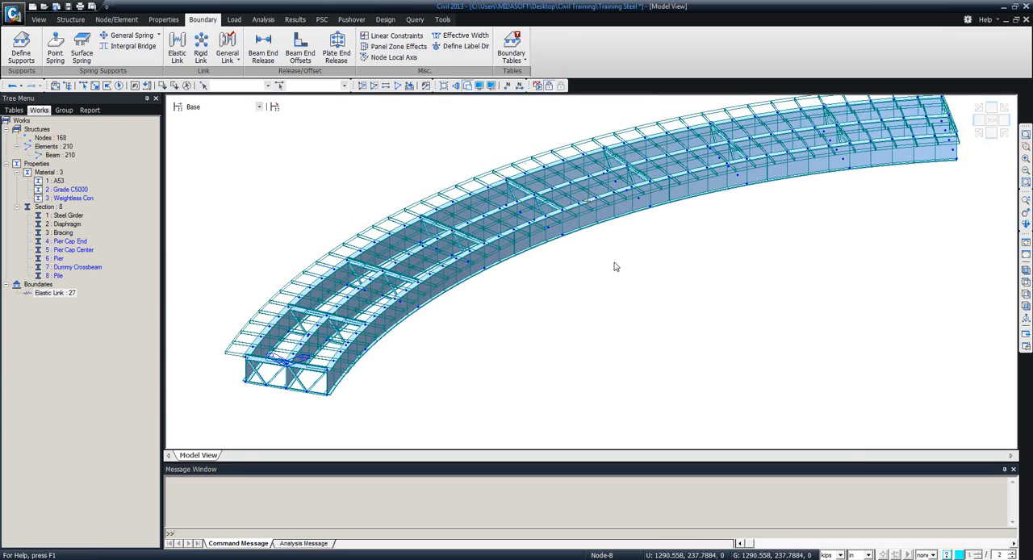
click(1026, 281)
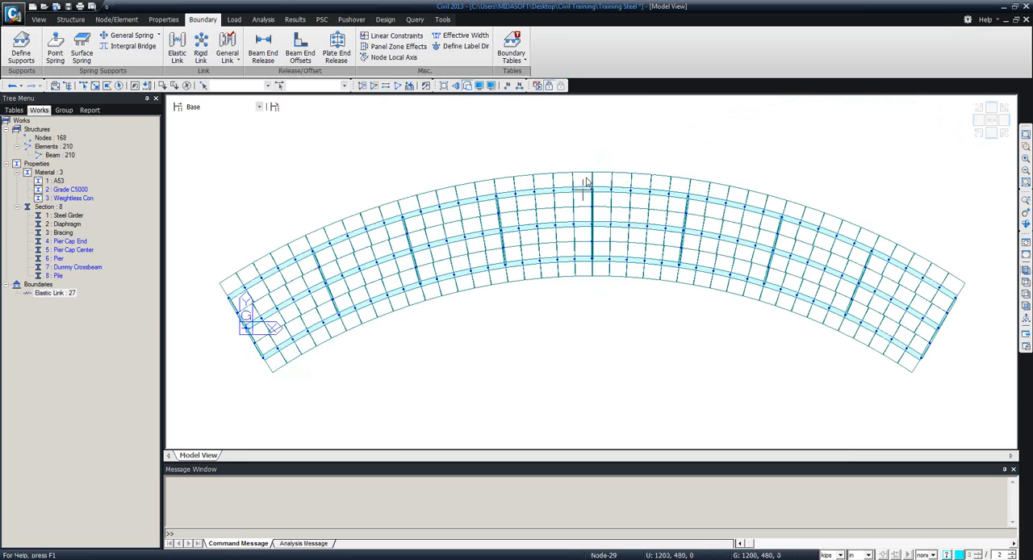
click(81, 85)
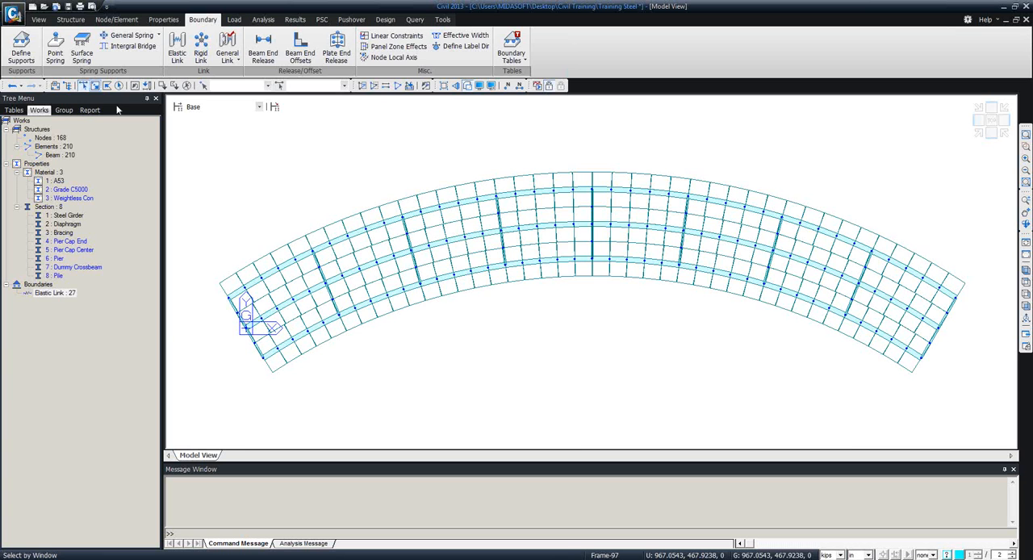
drag(604, 306, 576, 177)
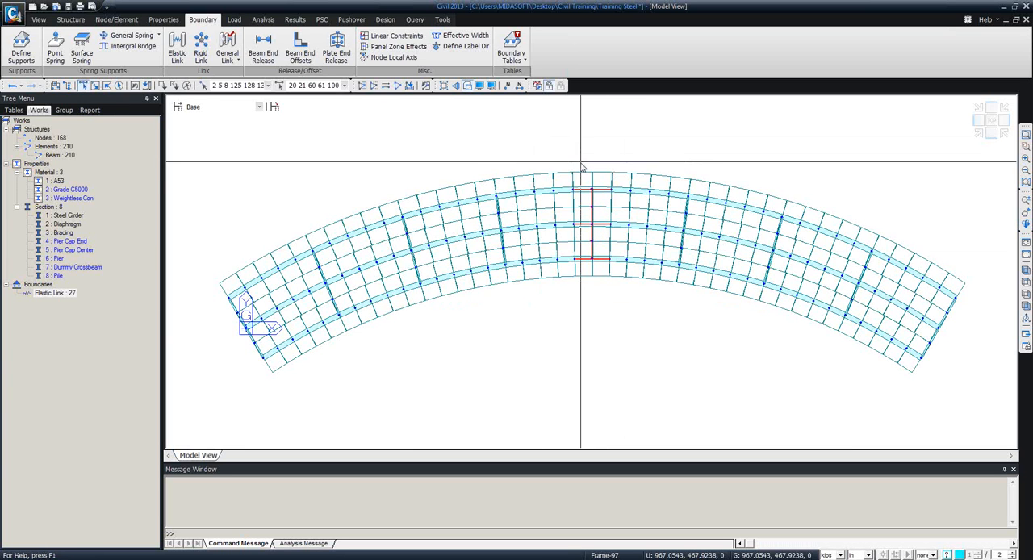
click(363, 87)
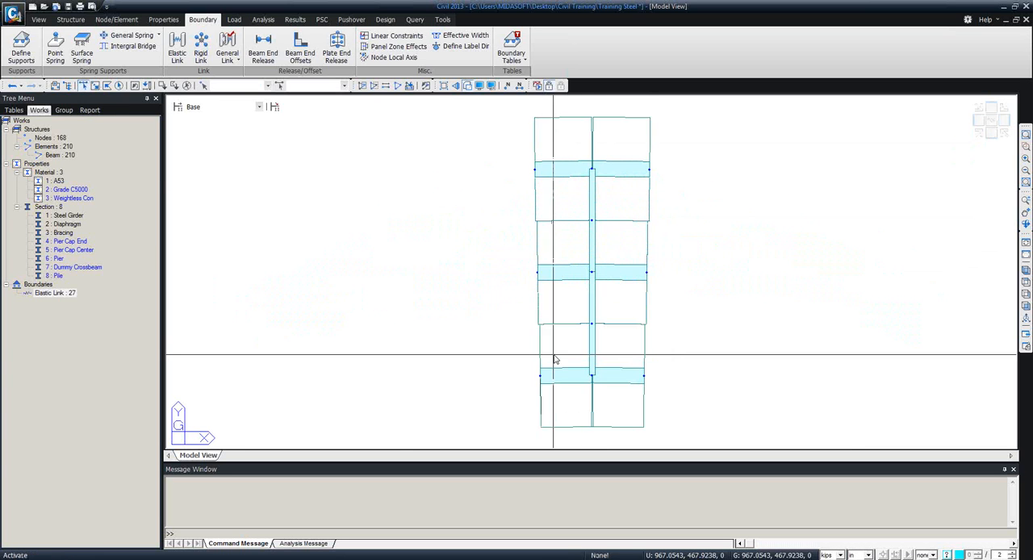
ctrl+middle_drag(571, 354, 671, 257)
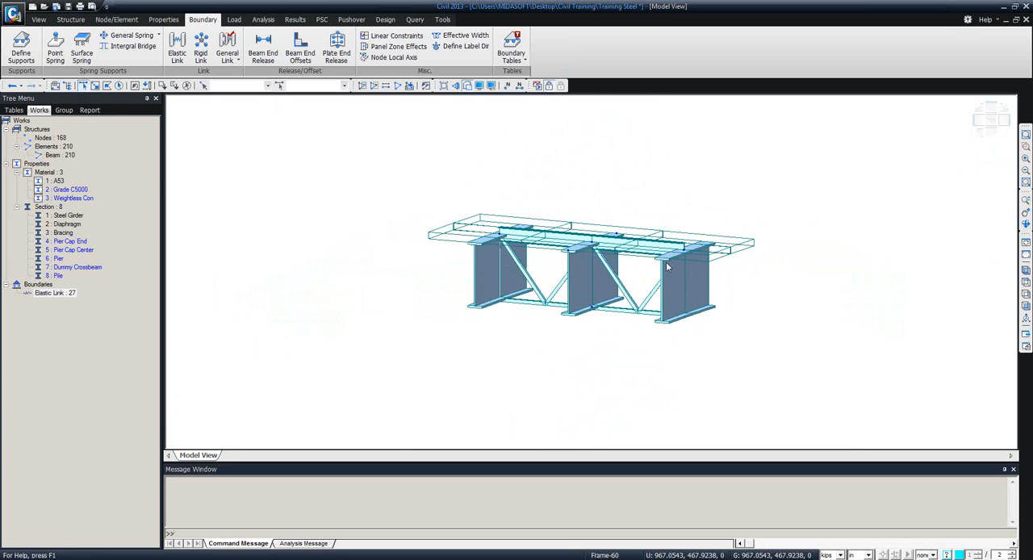
middle_drag(529, 324, 486, 307)
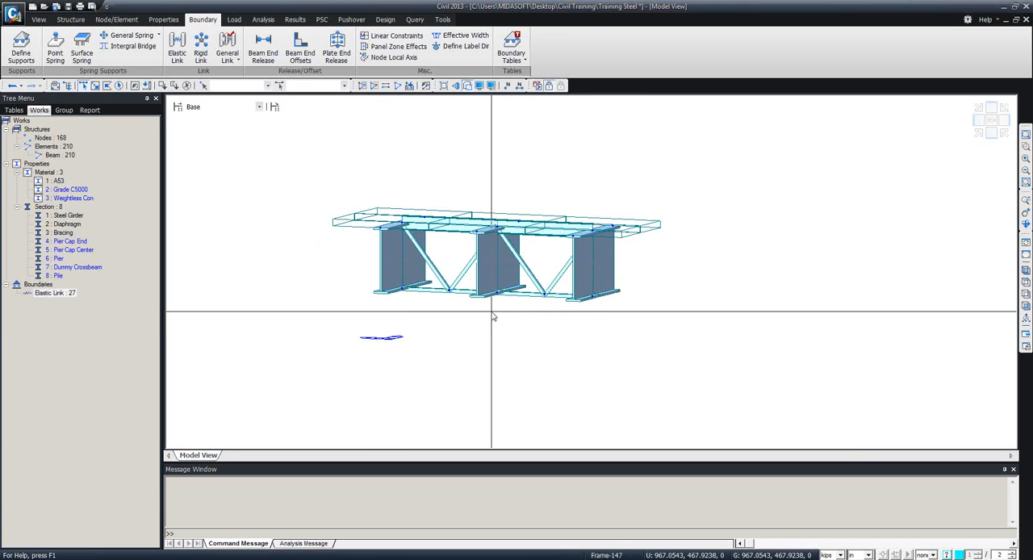
Copy the five lower chord nodes of the midspan frame once by 0, 0, -6 in.
middle_drag(492, 316, 453, 245)
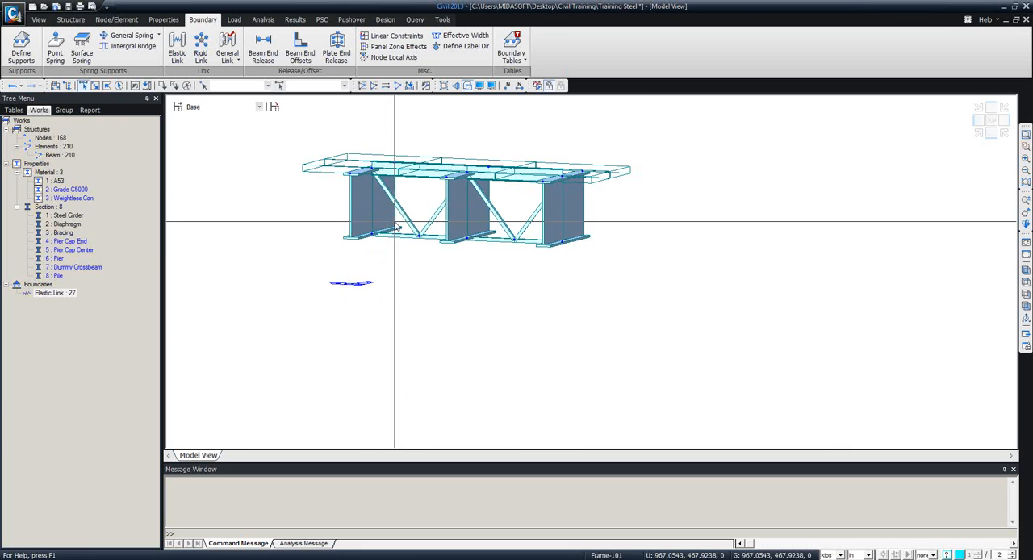
drag(368, 225, 377, 242)
click(467, 239)
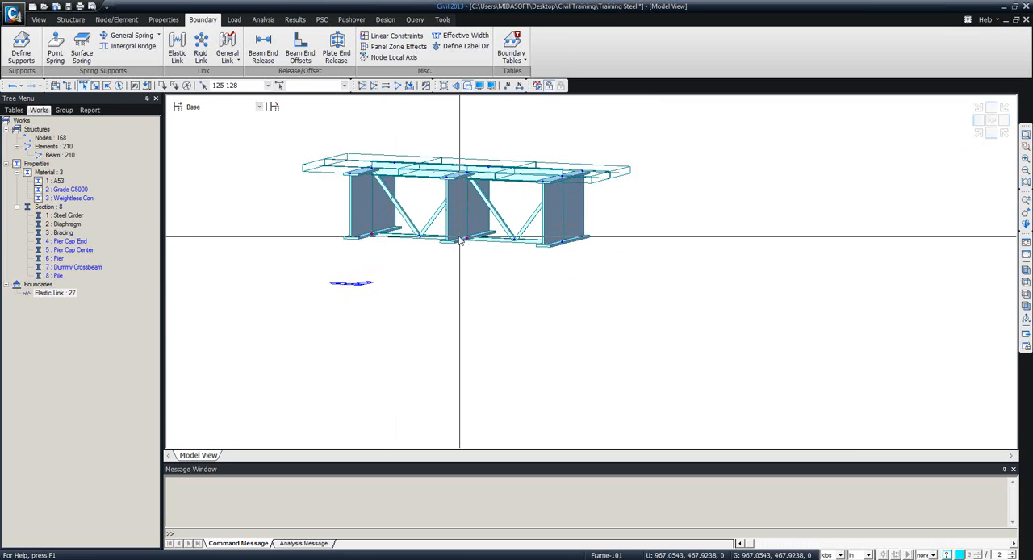
click(563, 244)
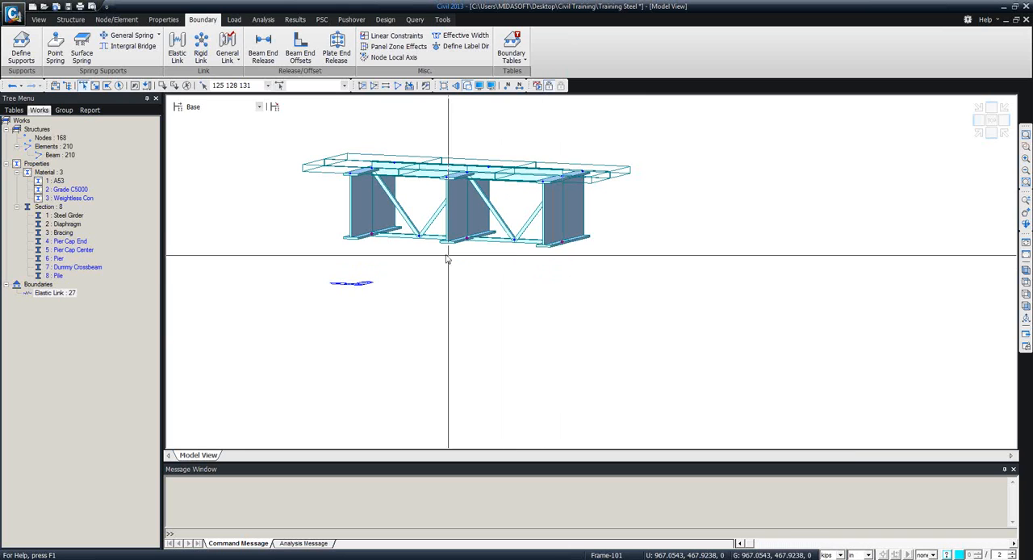
drag(412, 231, 432, 243)
drag(504, 232, 524, 254)
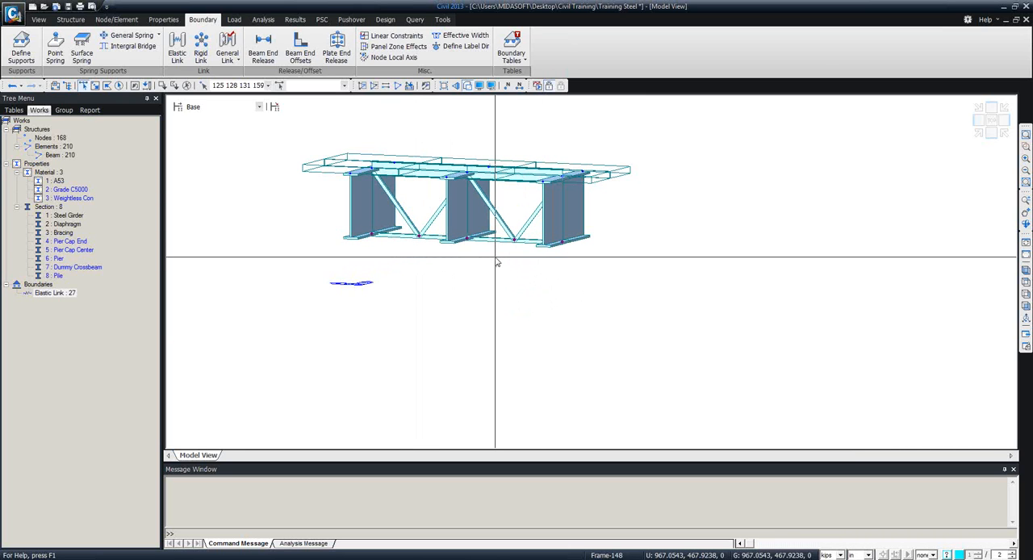
mouse_move(496, 261)
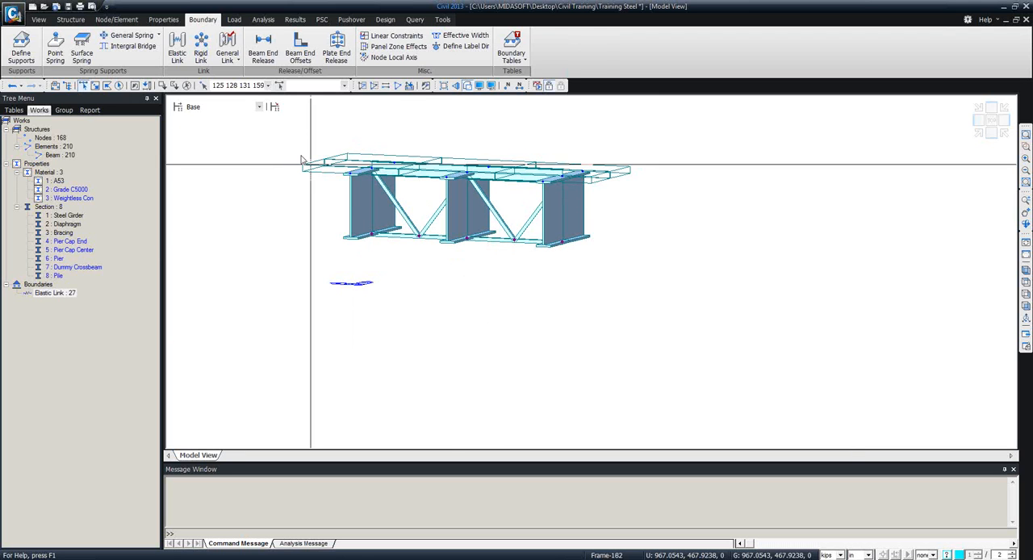
click(113, 21)
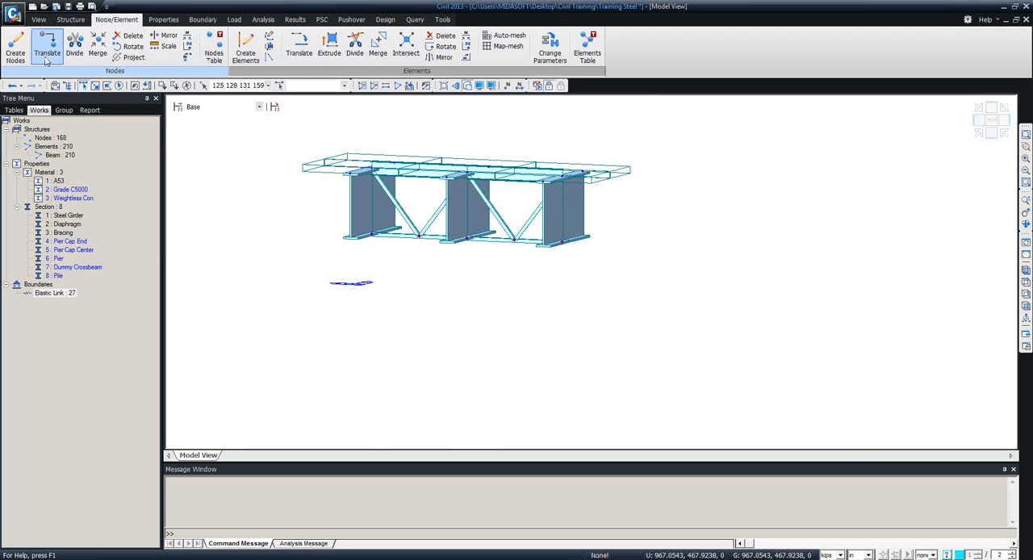
click(47, 45)
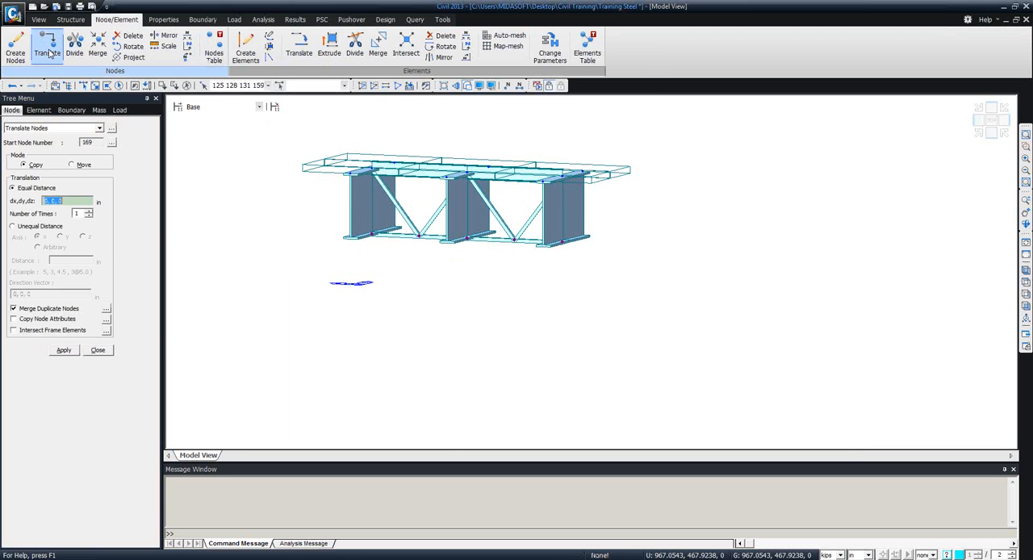
click(73, 201)
double_click(71, 201)
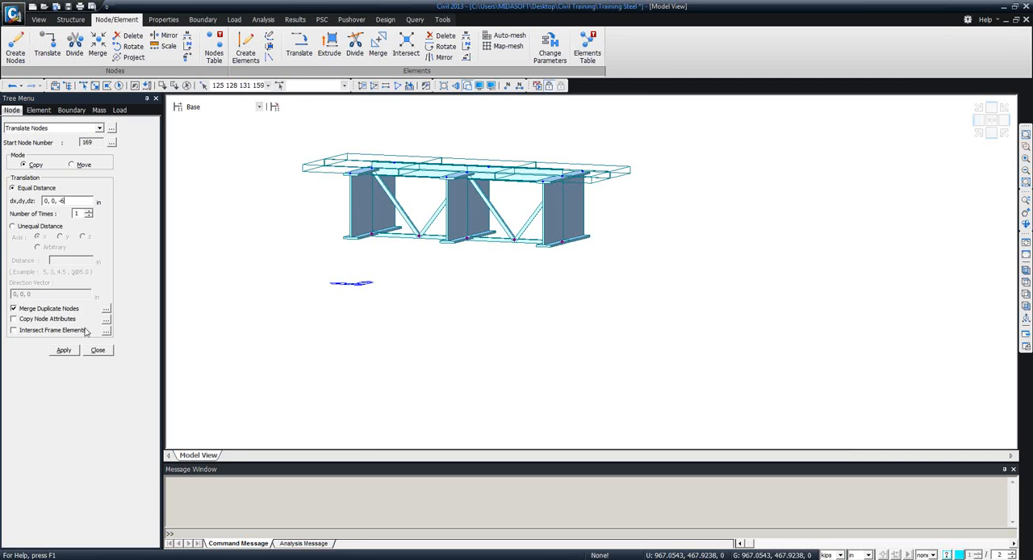
click(62, 352)
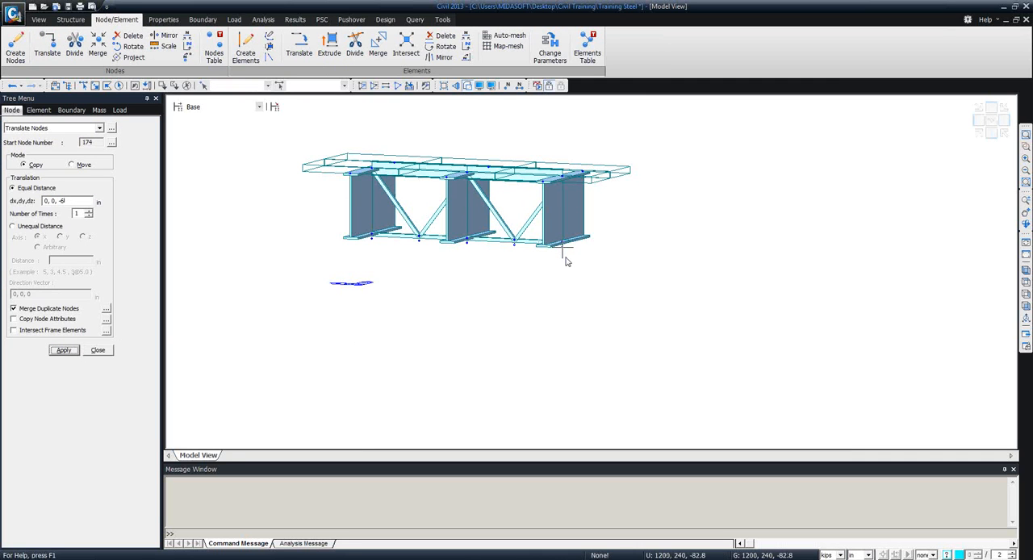
Copy the new lower node beneath the outer girder at Y = 480 in outward once by 0, 60, 0 in.
scroll(482, 242, up, 5)
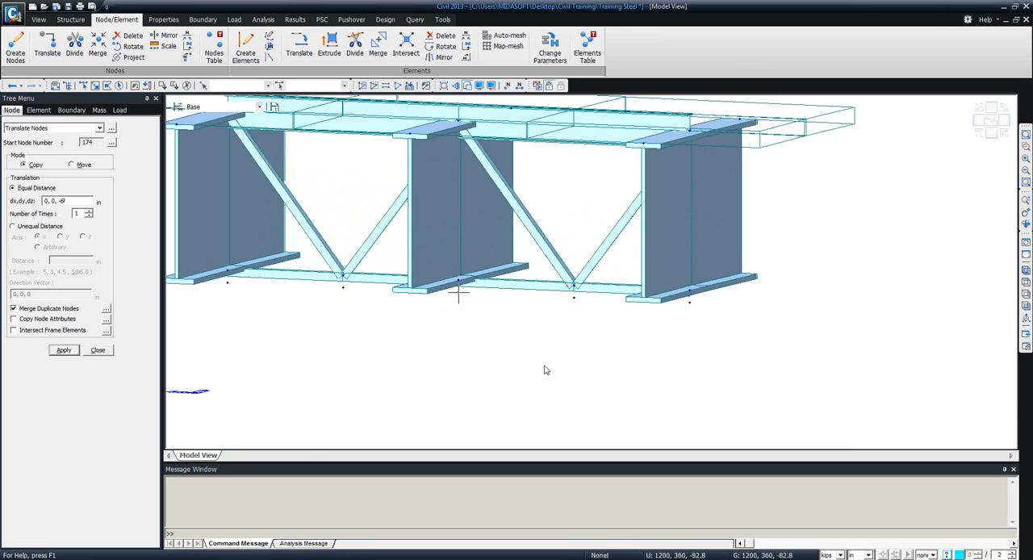
scroll(553, 361, down, 3)
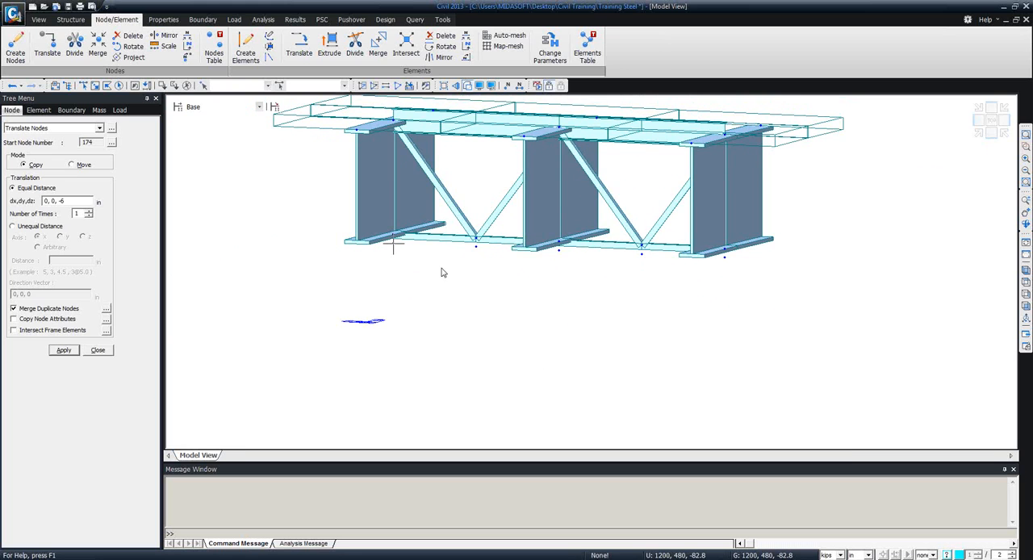
ctrl+middle_drag(535, 279, 508, 269)
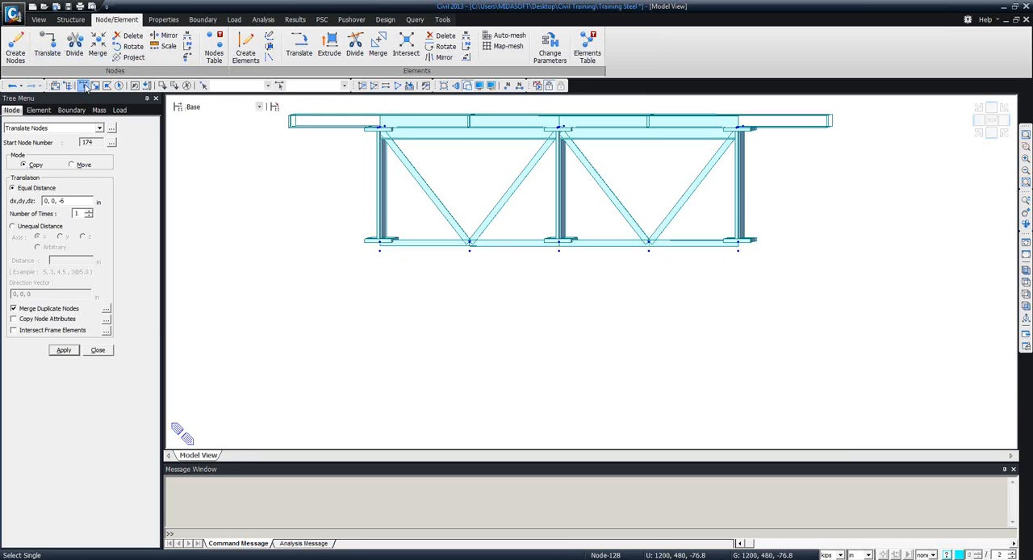
click(379, 250)
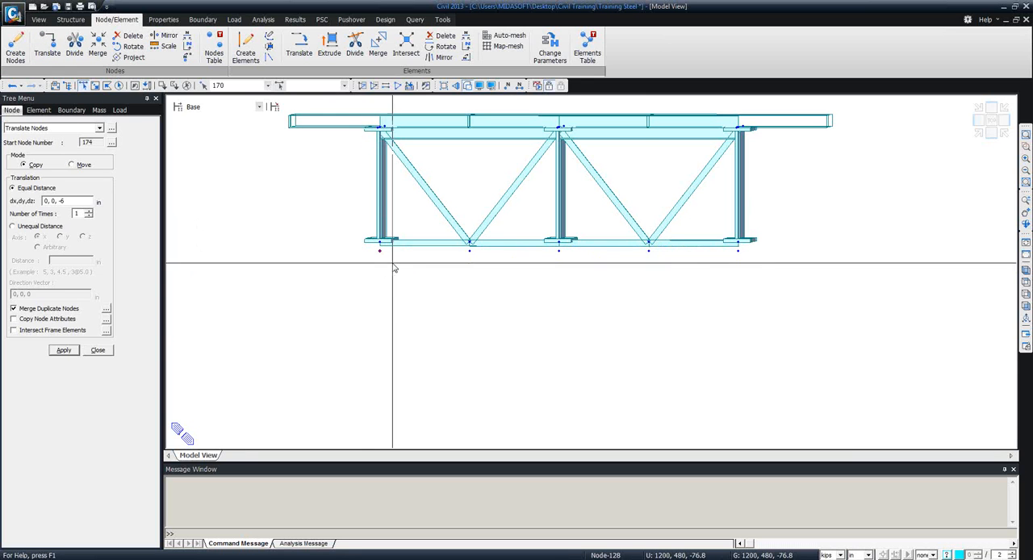
click(75, 202)
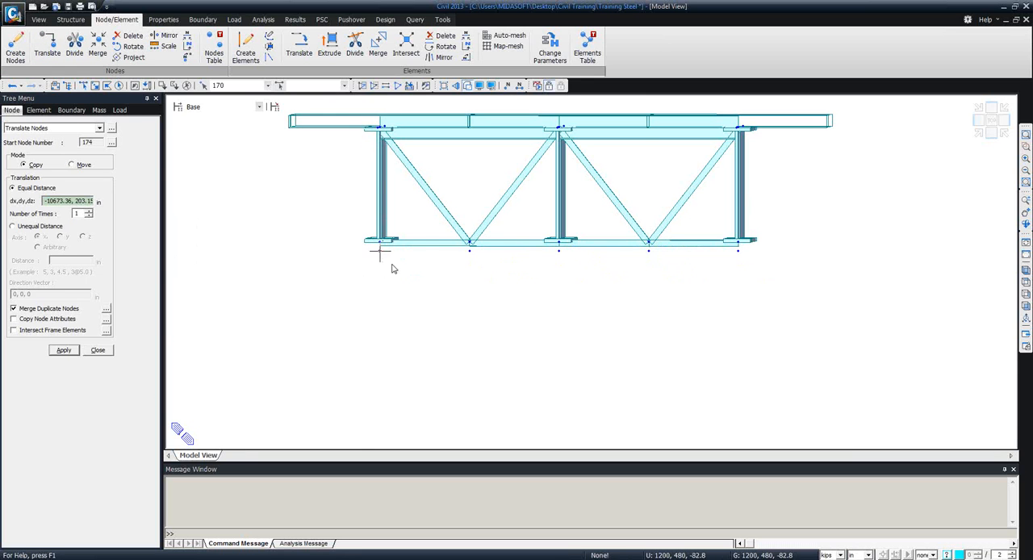
click(469, 250)
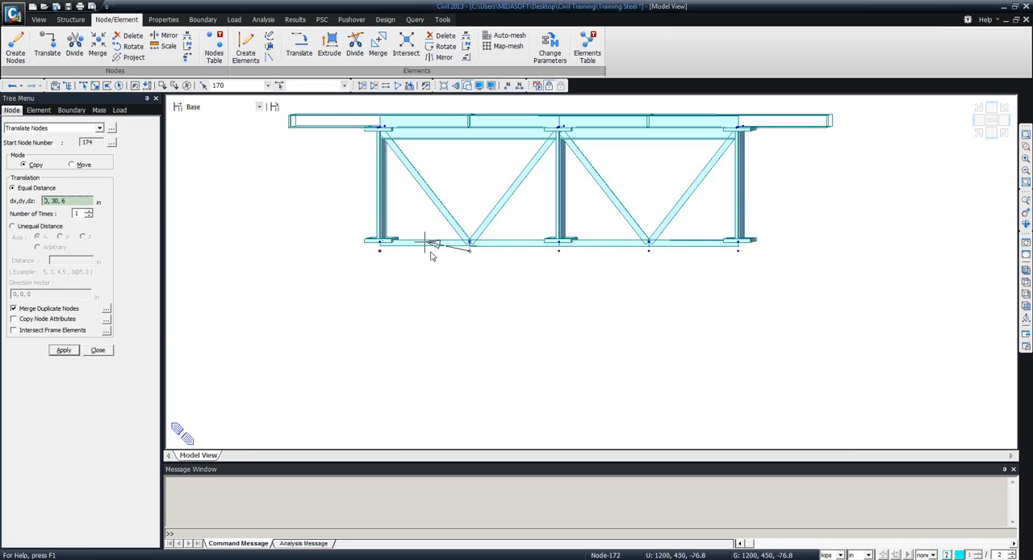
click(380, 253)
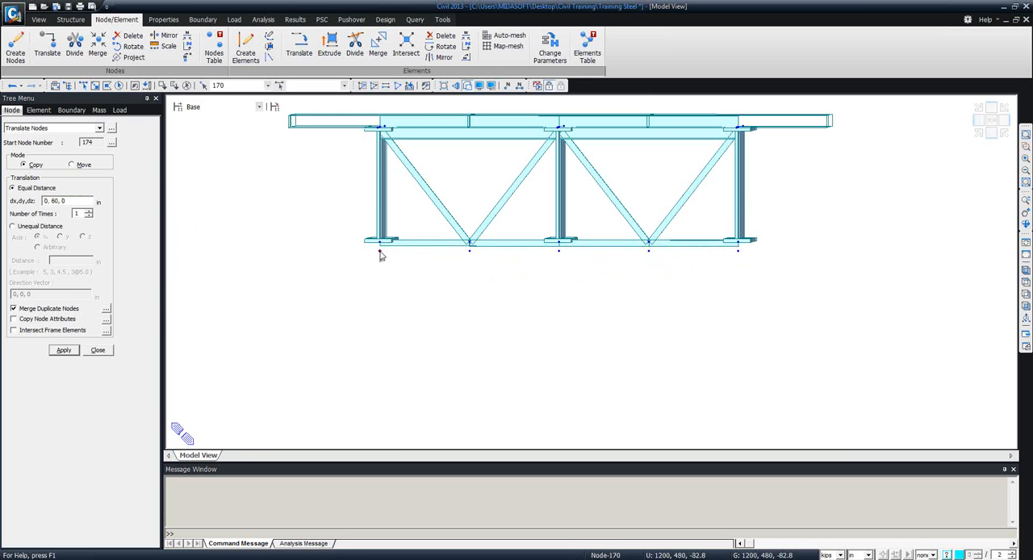
click(64, 351)
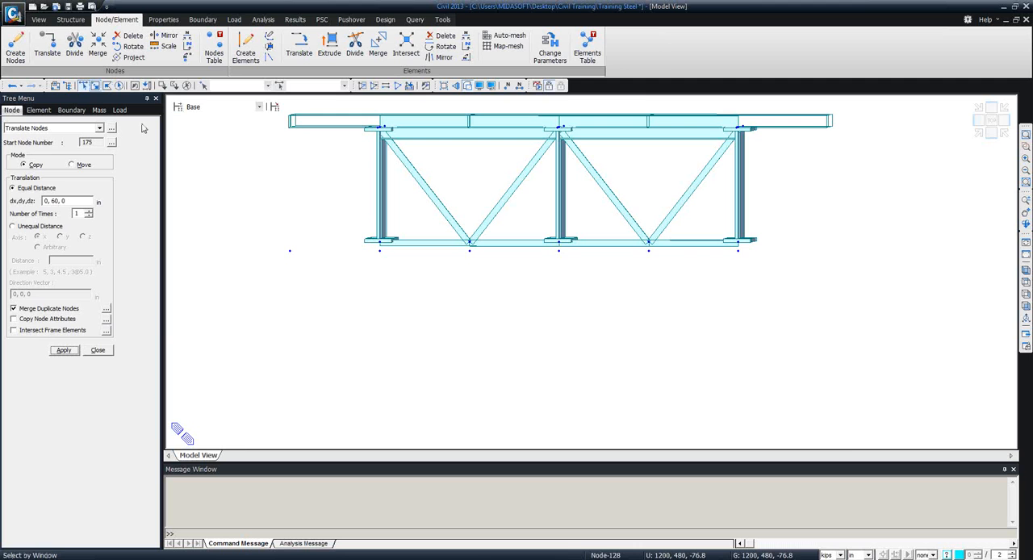
Copy the new lower node beneath the opposite outer girder outward once by 0, -60, 0 in and finish translating nodes.
click(94, 85)
drag(732, 245, 752, 266)
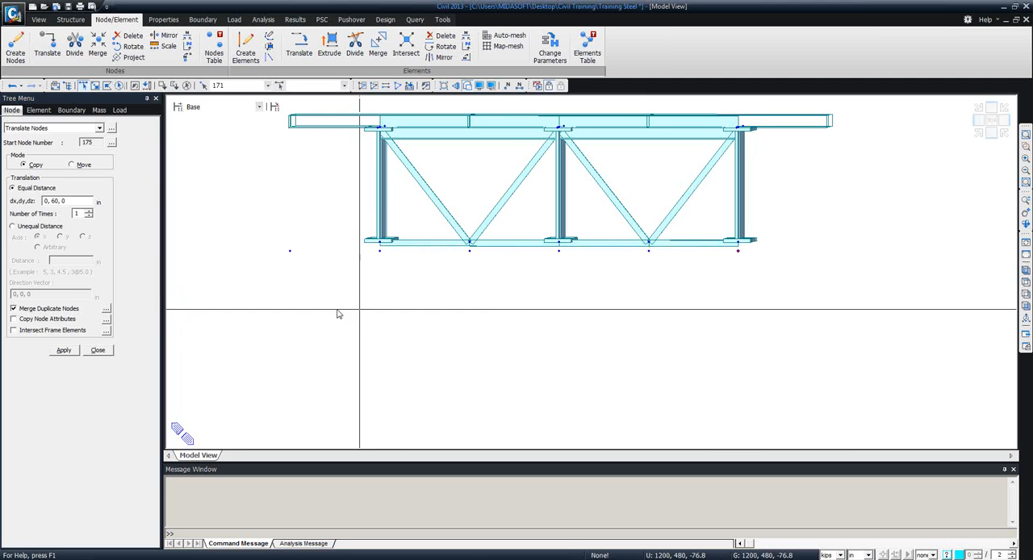
click(77, 202)
click(650, 254)
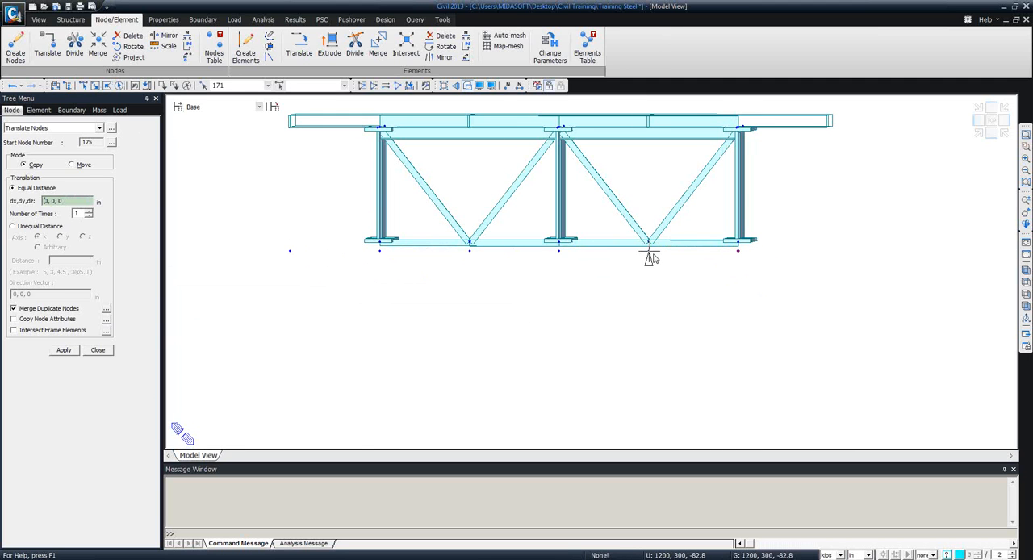
click(741, 260)
click(66, 350)
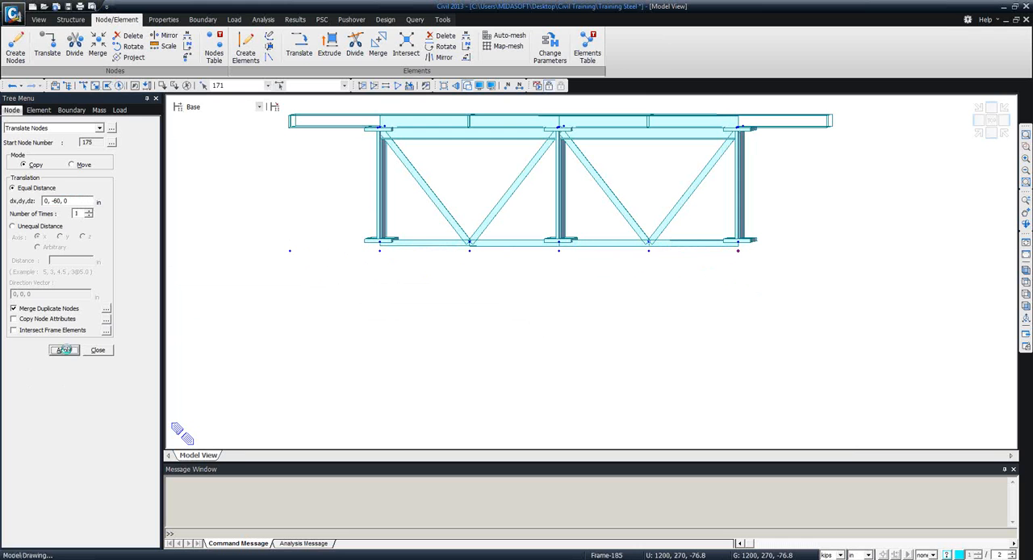
ctrl+middle_drag(680, 288, 648, 294)
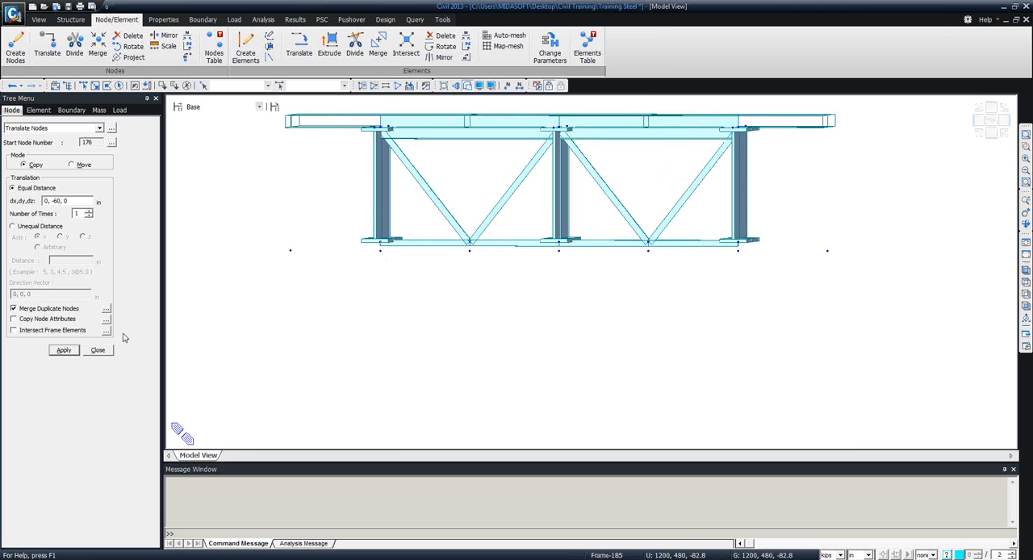
click(98, 350)
Create the central pier cap elements with material Grade C5000 and section Pier Cap Center between the new nodes below the two bracing apexes.
click(246, 49)
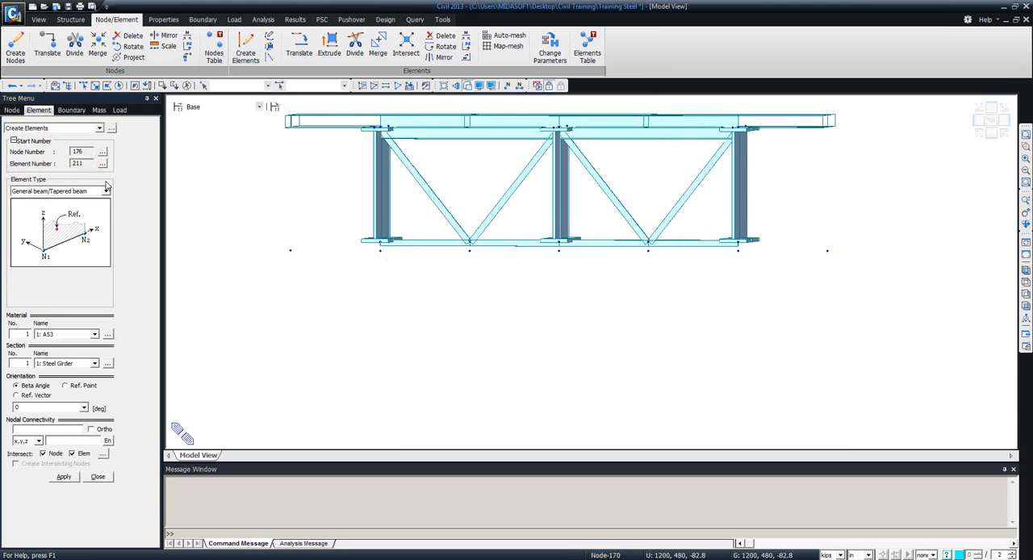
click(94, 334)
click(76, 352)
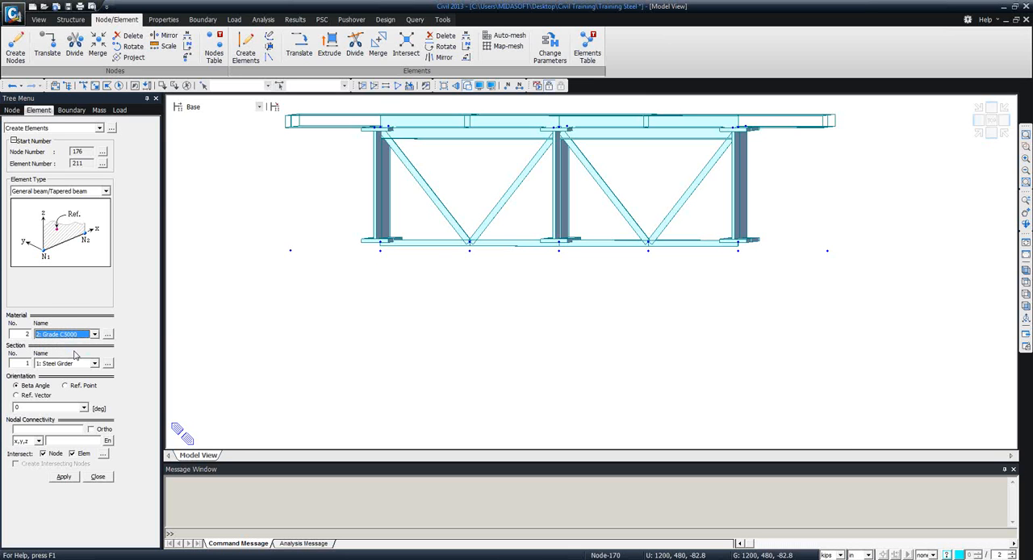
click(94, 363)
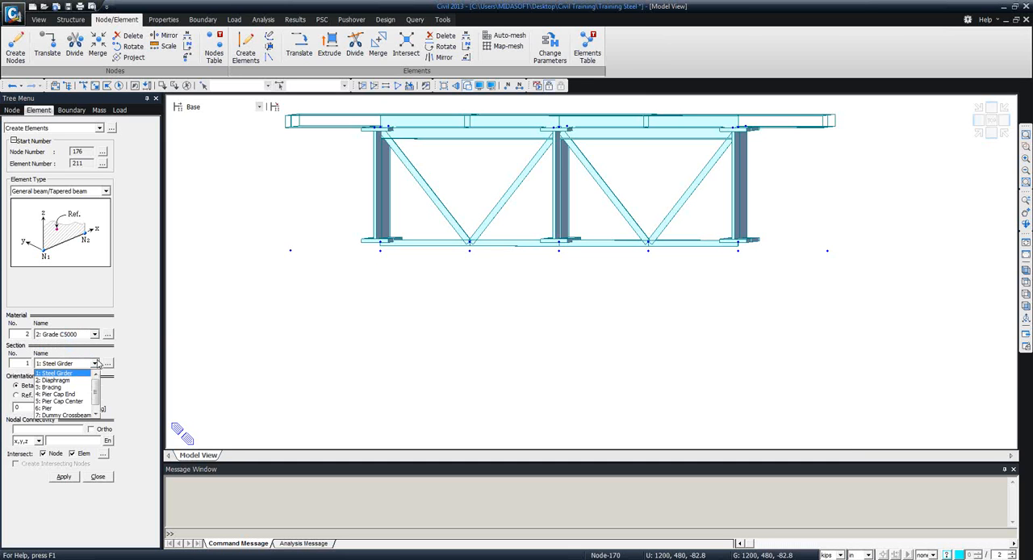
click(80, 402)
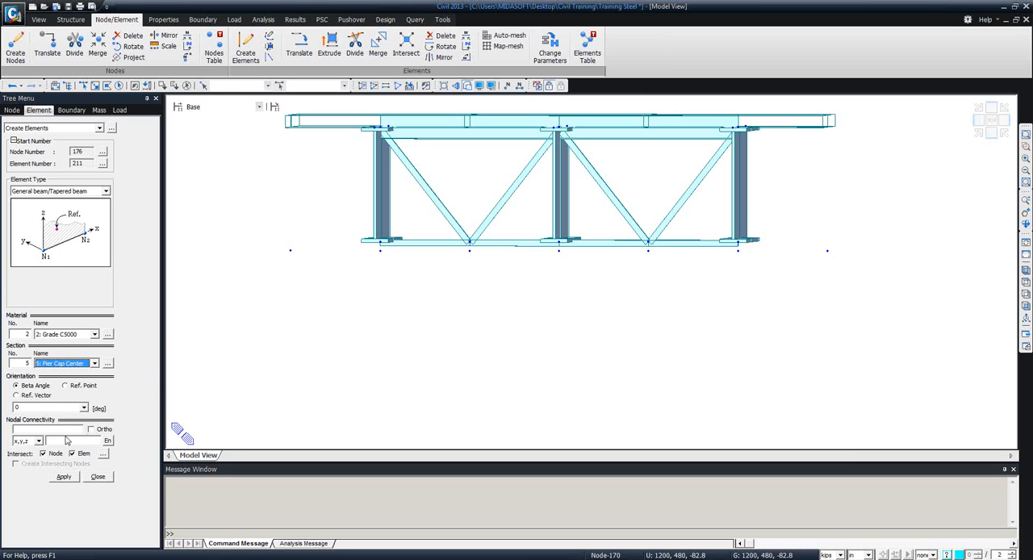
click(67, 428)
click(469, 249)
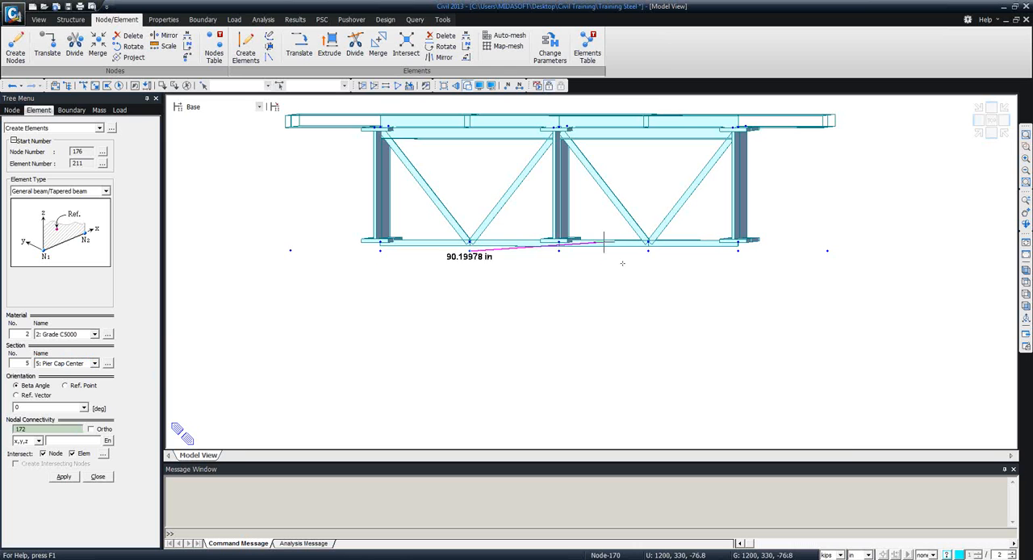
click(559, 250)
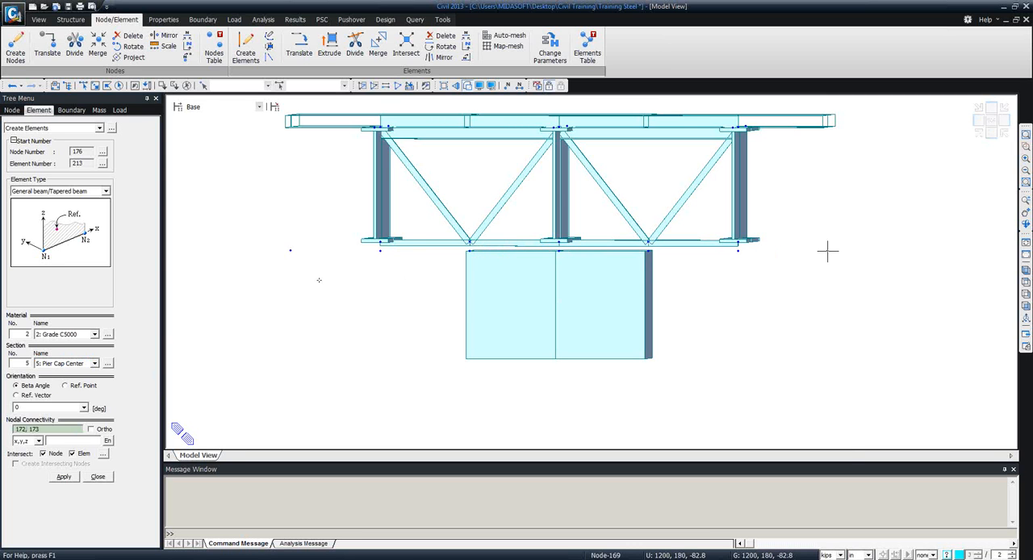
Create the outer pier cap elements with section Pier Cap End, from each end of the central part out to the outermost nodes.
click(96, 364)
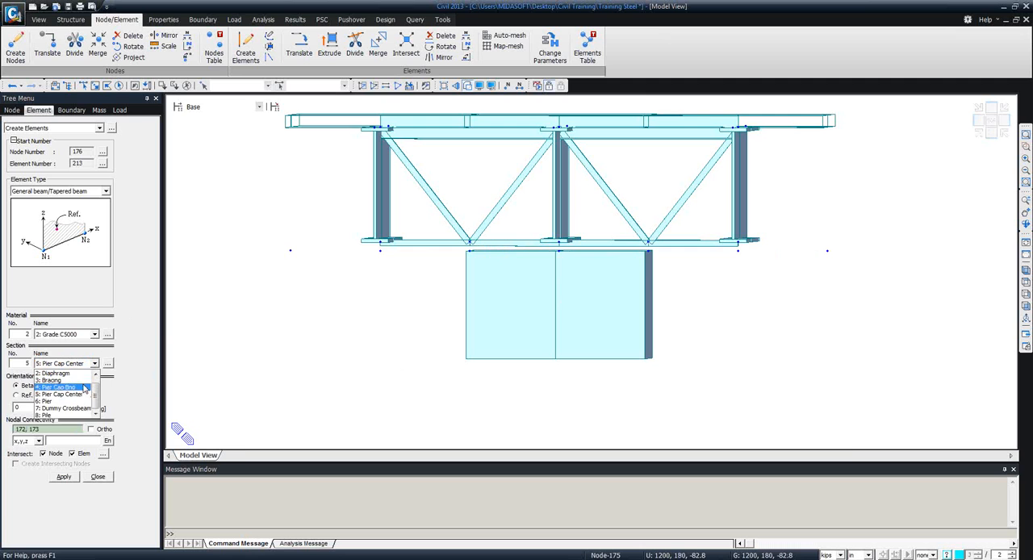
click(101, 378)
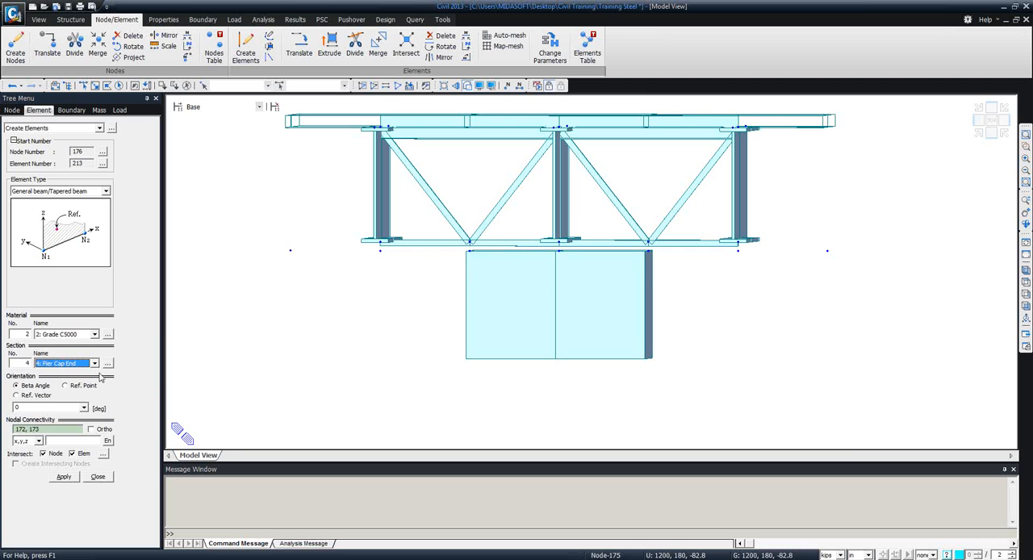
click(469, 251)
click(293, 251)
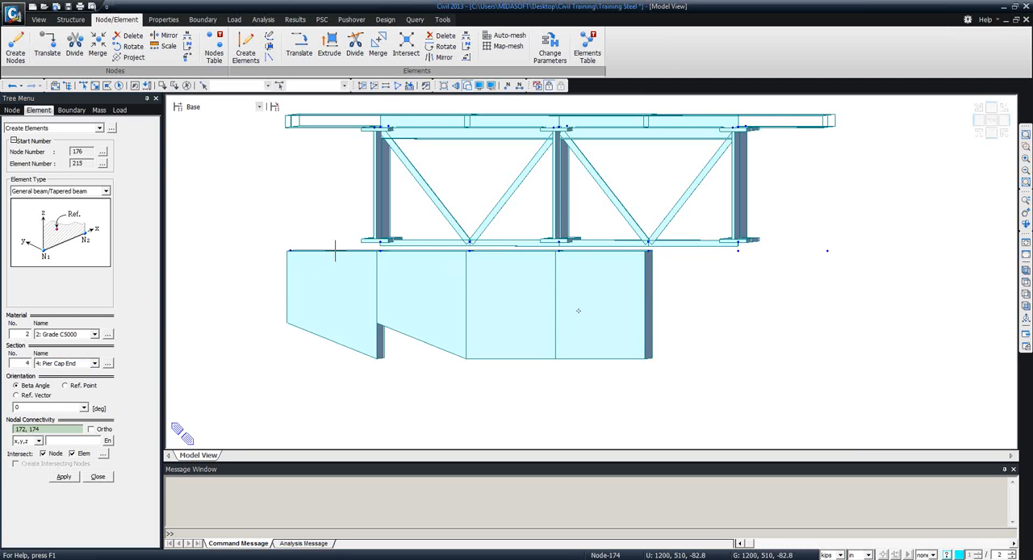
click(650, 252)
click(824, 258)
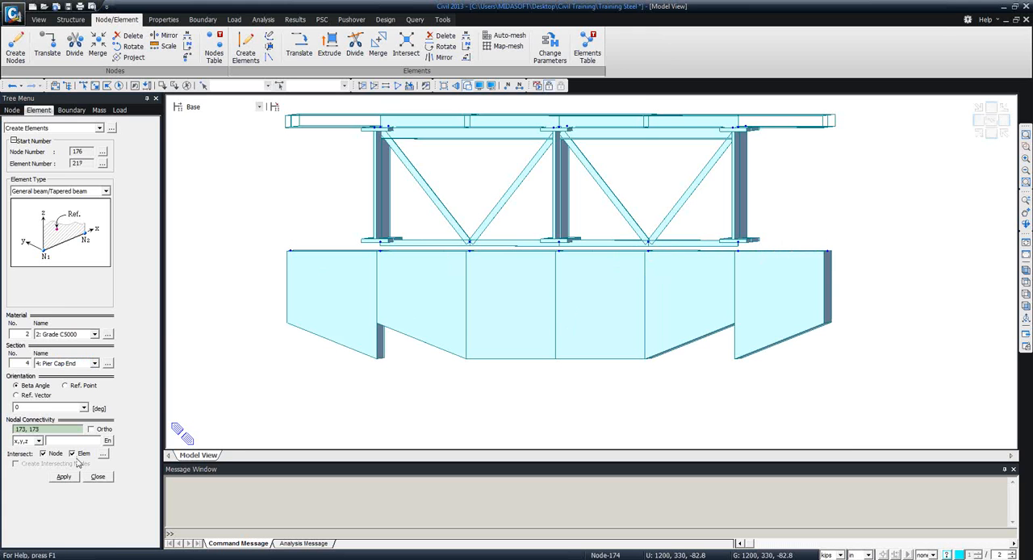
click(95, 477)
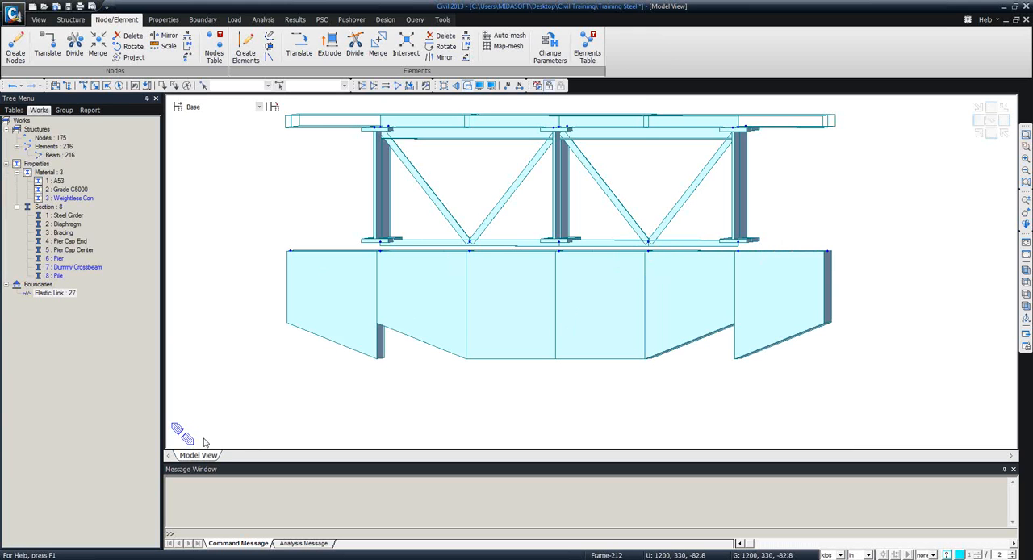
Add a tapered section group named Left with linear variation for pier cap end elements 213 and 214.
ctrl+middle_drag(443, 373, 470, 380)
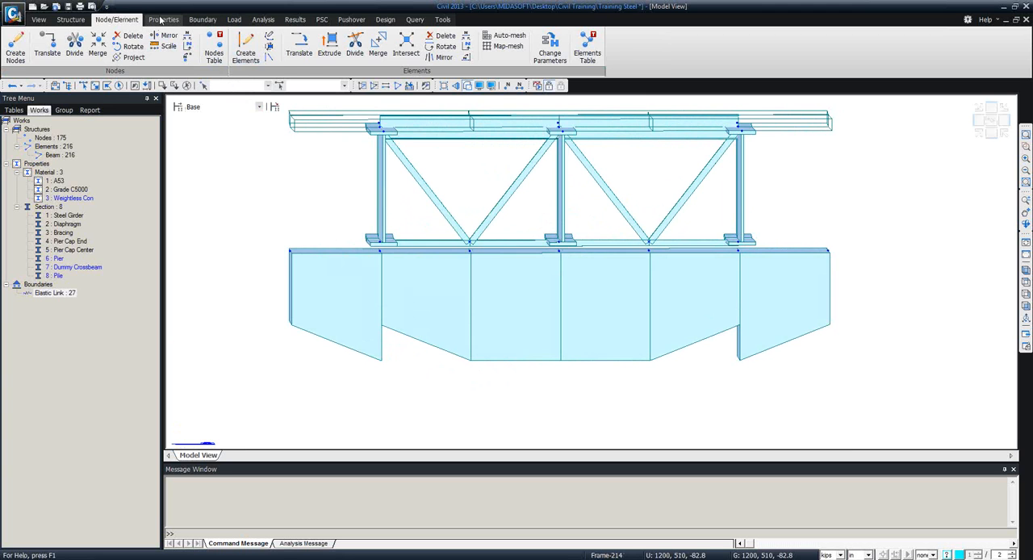
click(161, 19)
click(294, 50)
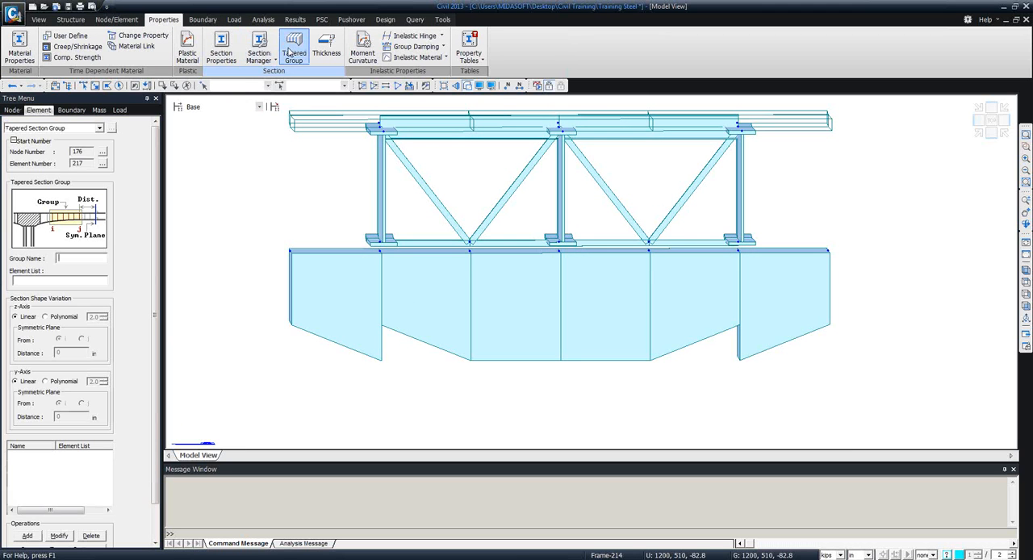
click(69, 259)
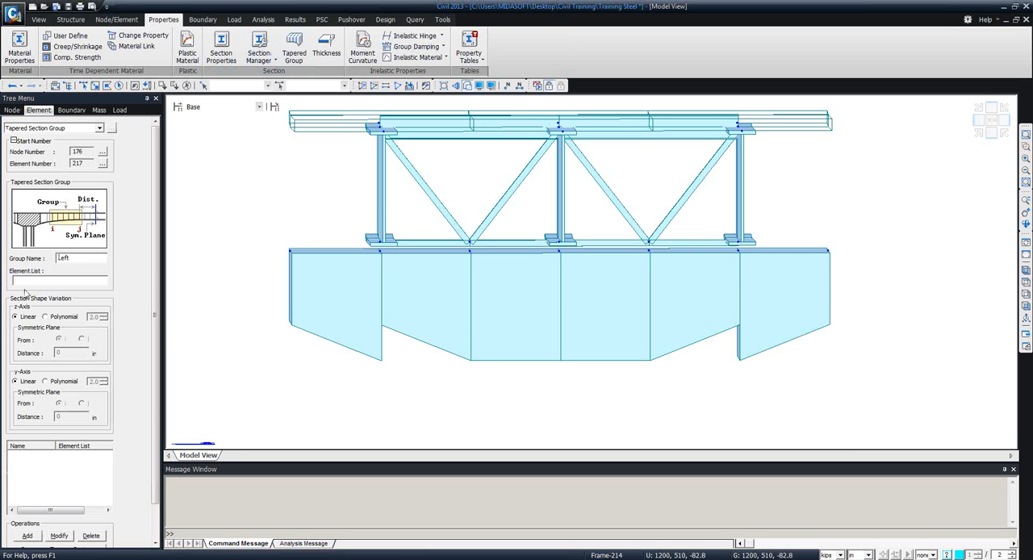
click(83, 86)
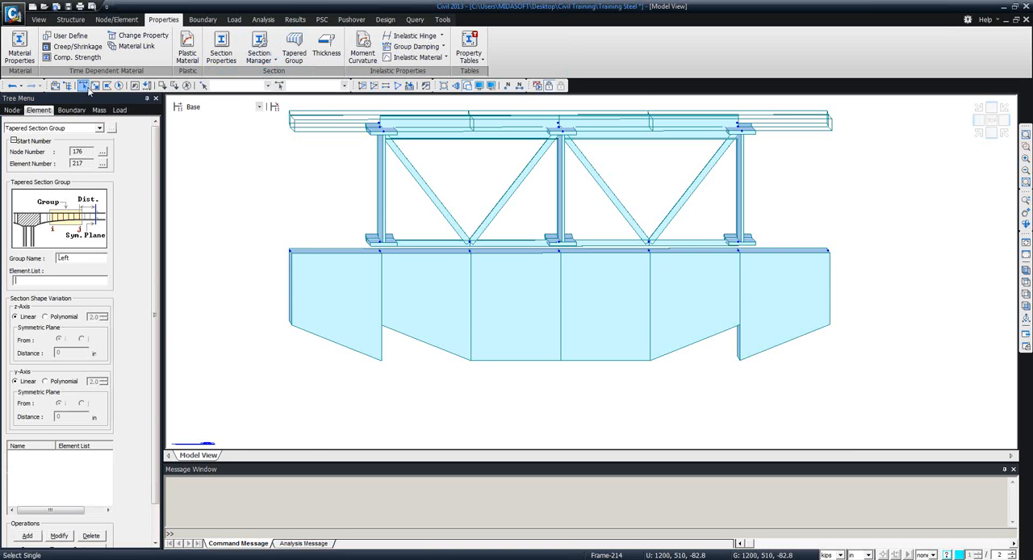
click(310, 250)
click(393, 251)
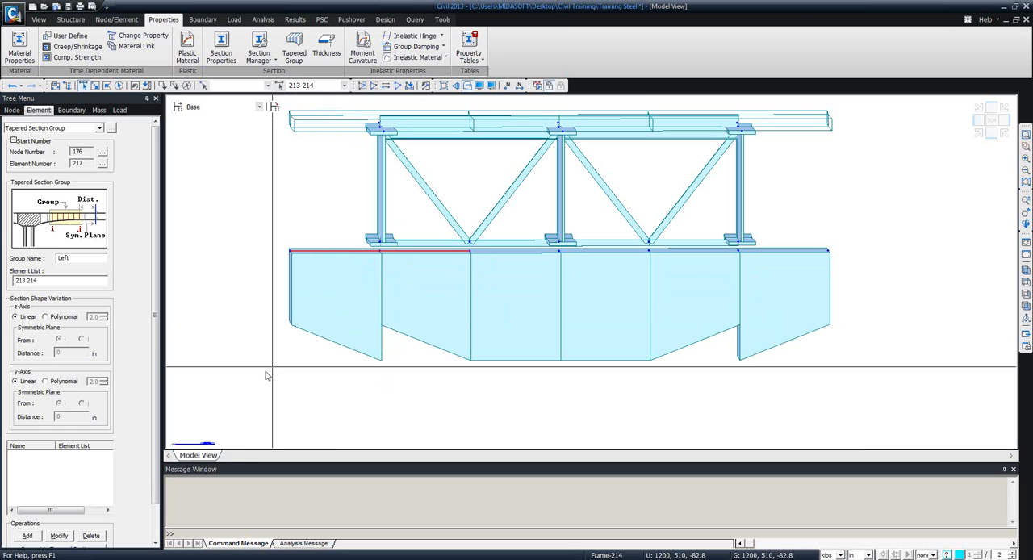
scroll(149, 391, down, 2)
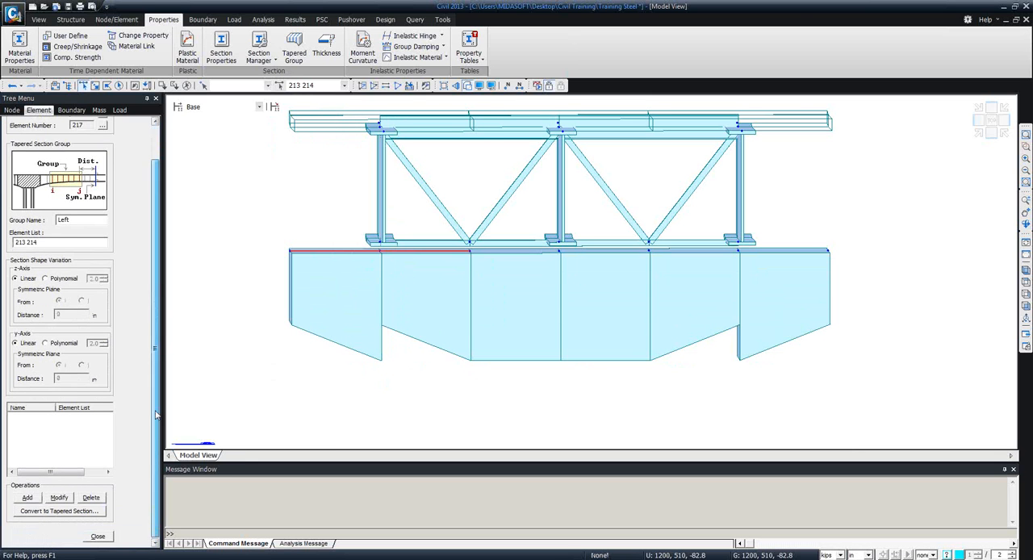
click(28, 498)
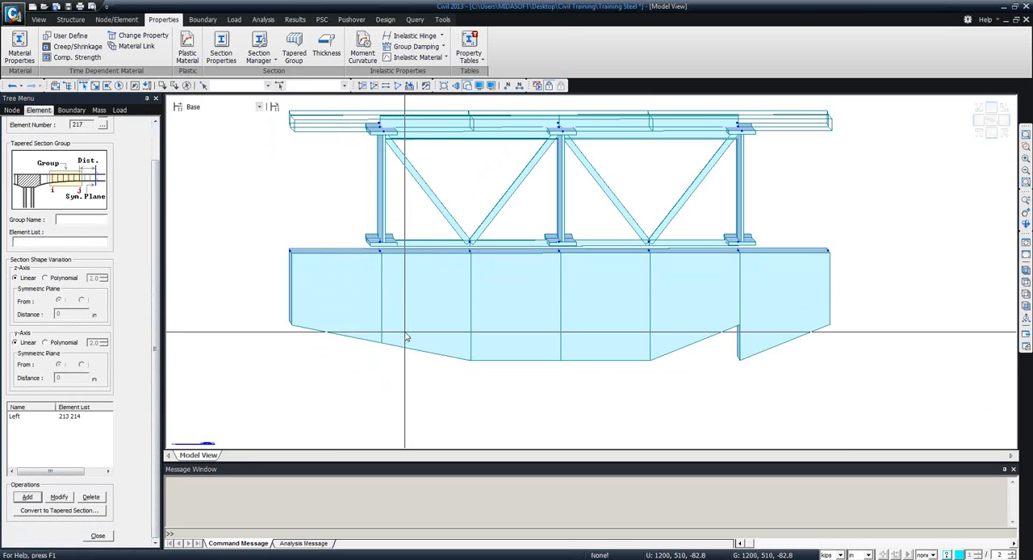
Modify the Left tapered section group to use a second-order polynomial z-axis variation.
ctrl+middle_drag(450, 346, 443, 343)
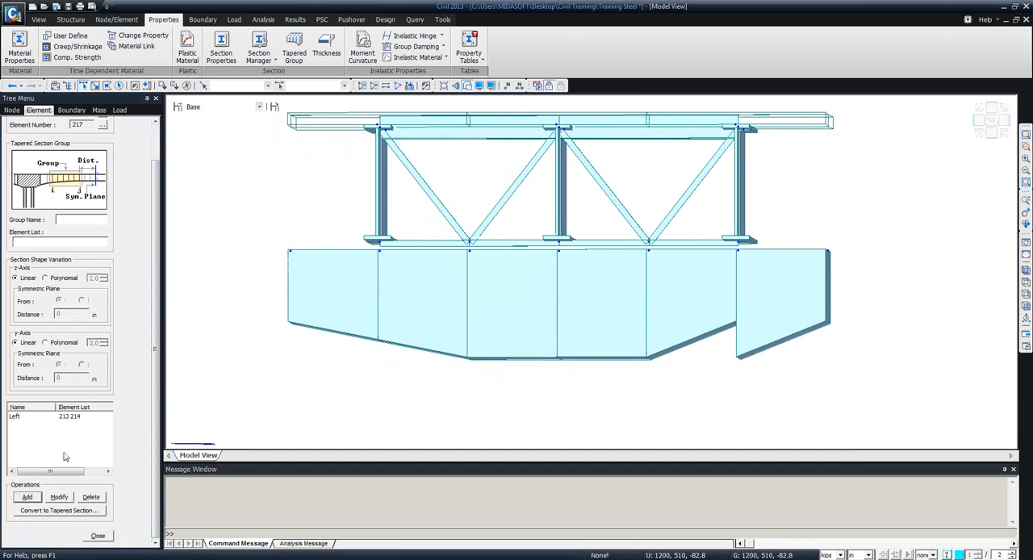
click(65, 417)
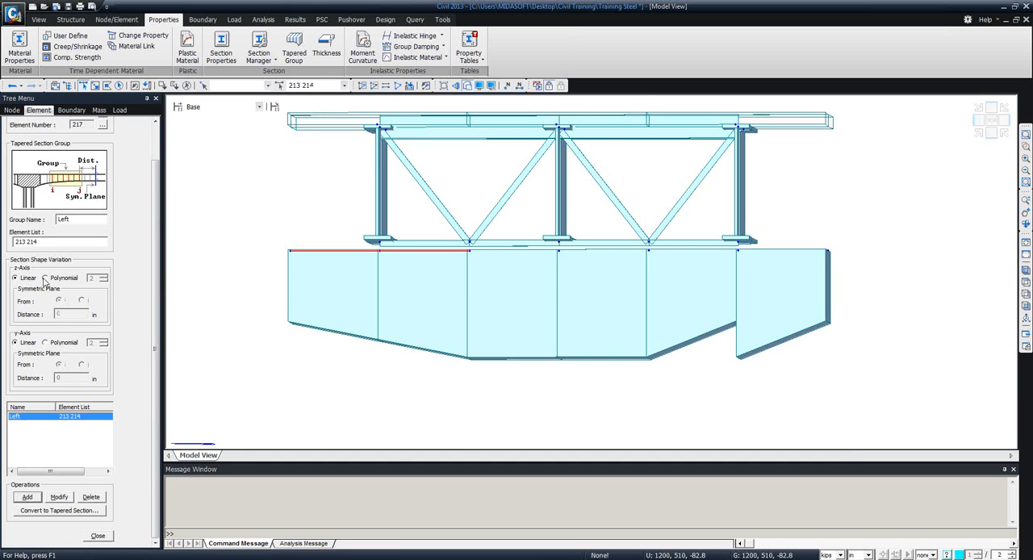
click(46, 277)
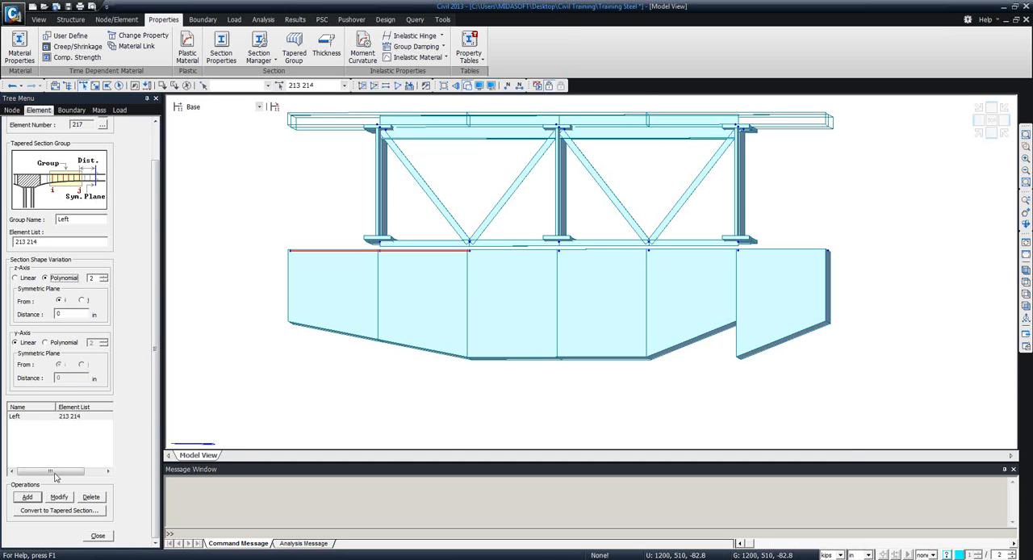
click(58, 497)
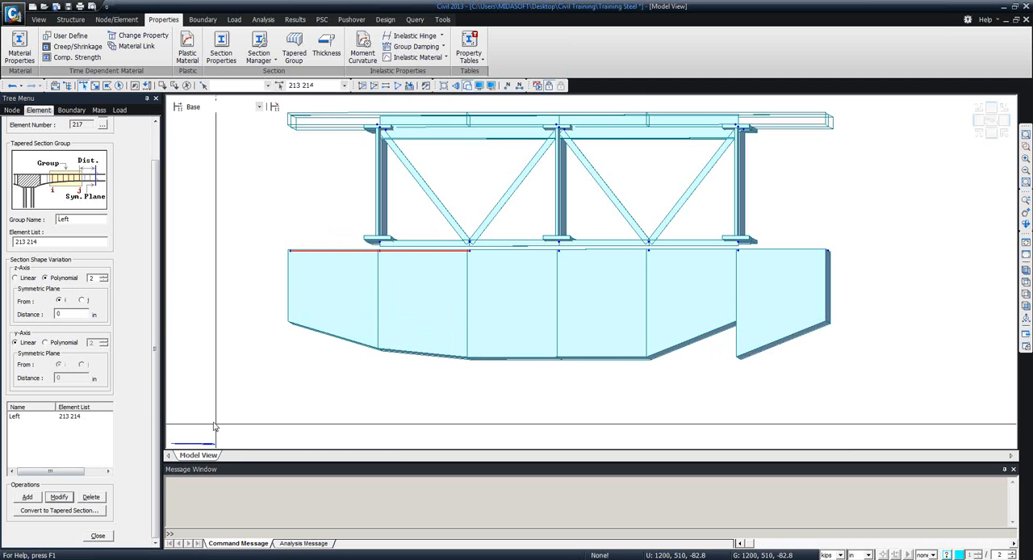
Set the z-axis symmetric plane of the Left tapered section group to be measured from the j end.
click(60, 417)
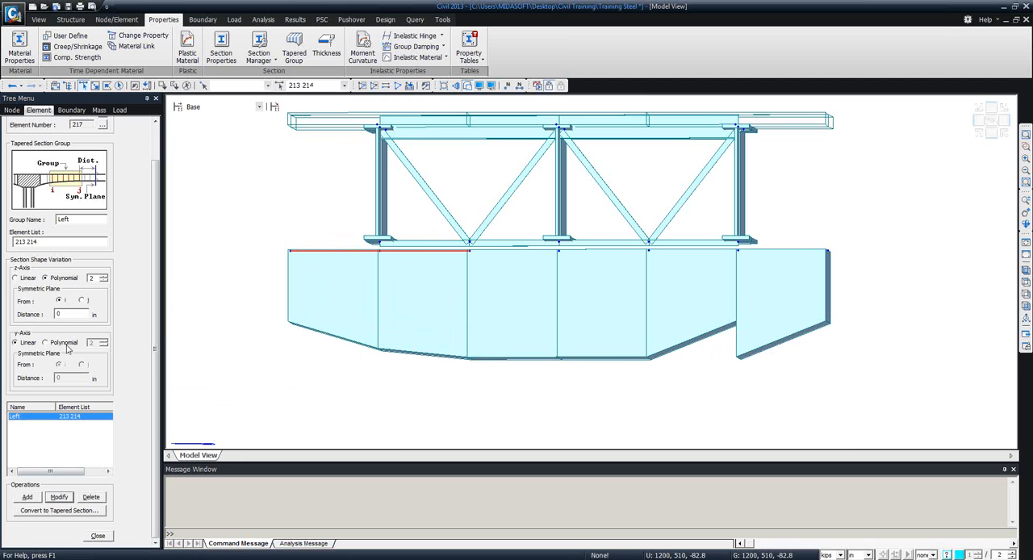
click(82, 301)
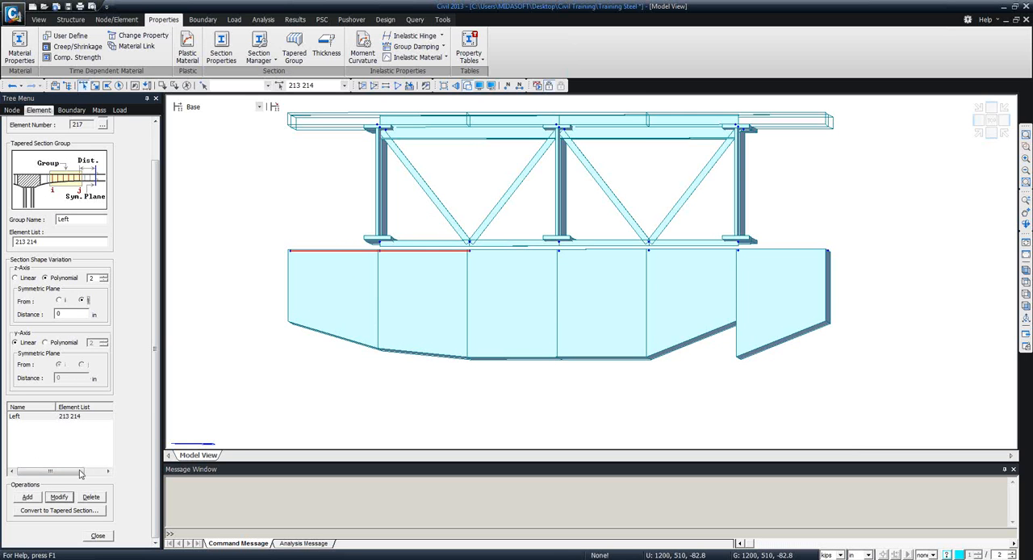
click(59, 497)
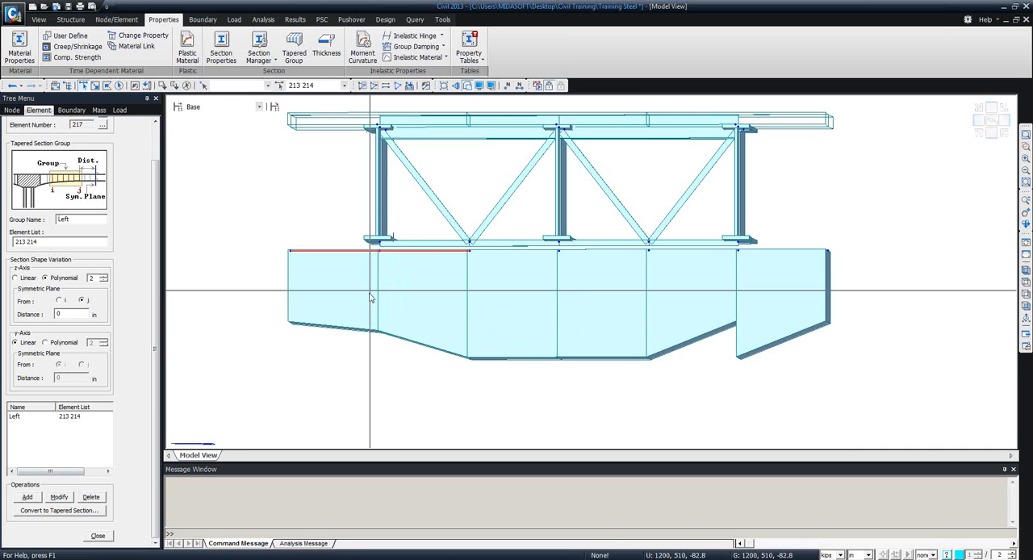
Add a tapered section group named Right for elements 215 and 216 with the same polynomial z-axis variation, and finish defining tapered groups.
ctrl+middle_drag(506, 362, 507, 377)
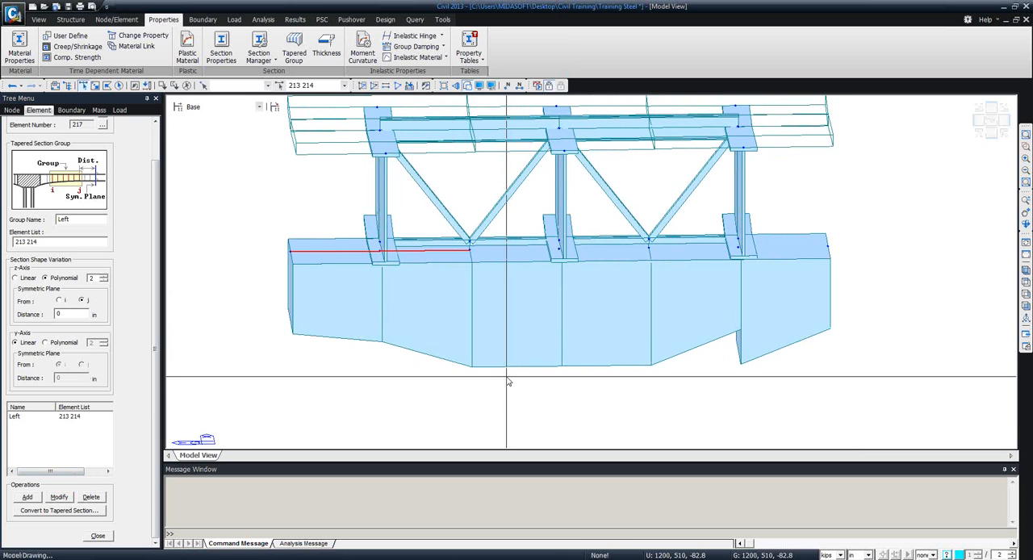
ctrl+middle_drag(369, 339, 357, 315)
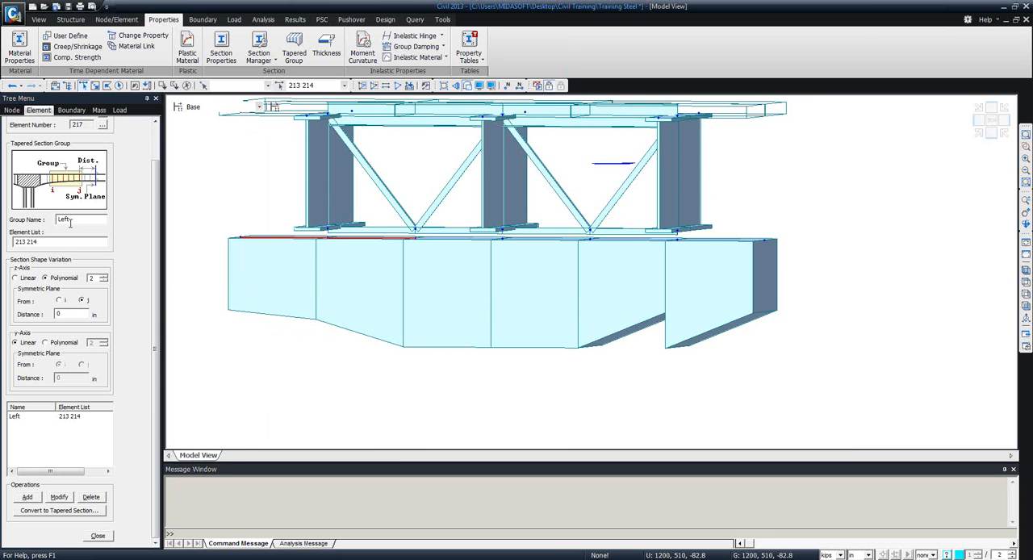
drag(70, 223, 28, 218)
text(Right)
click(187, 85)
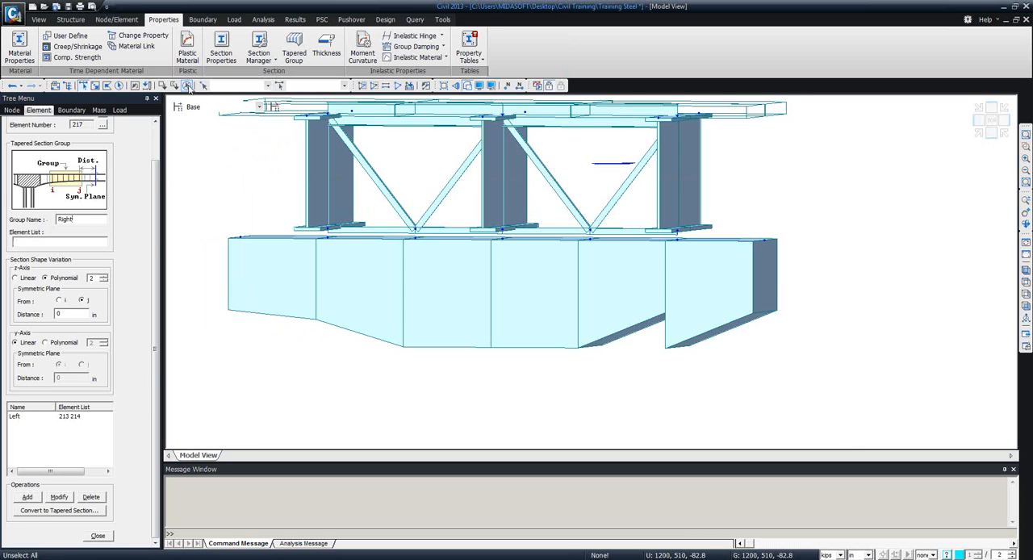
click(623, 285)
click(715, 285)
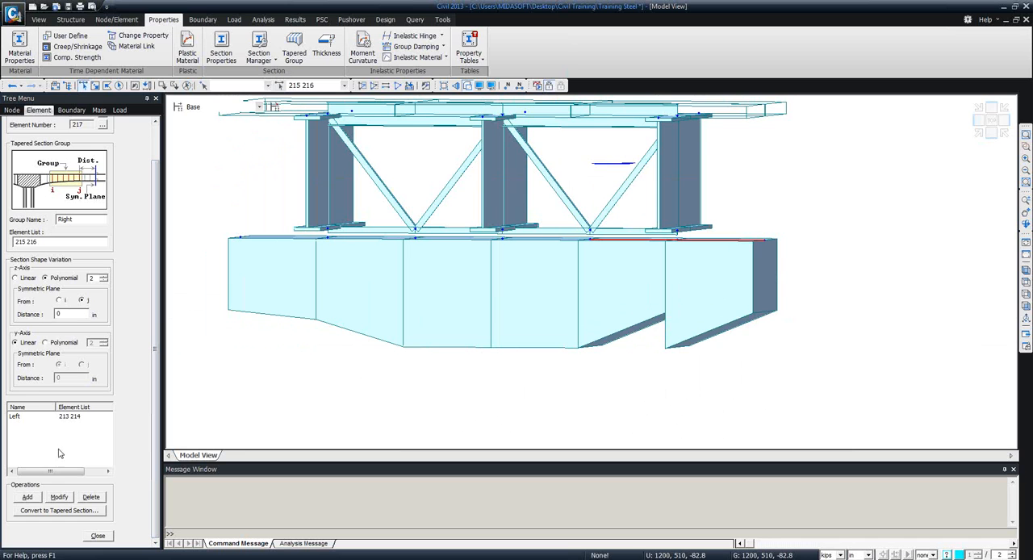
click(35, 500)
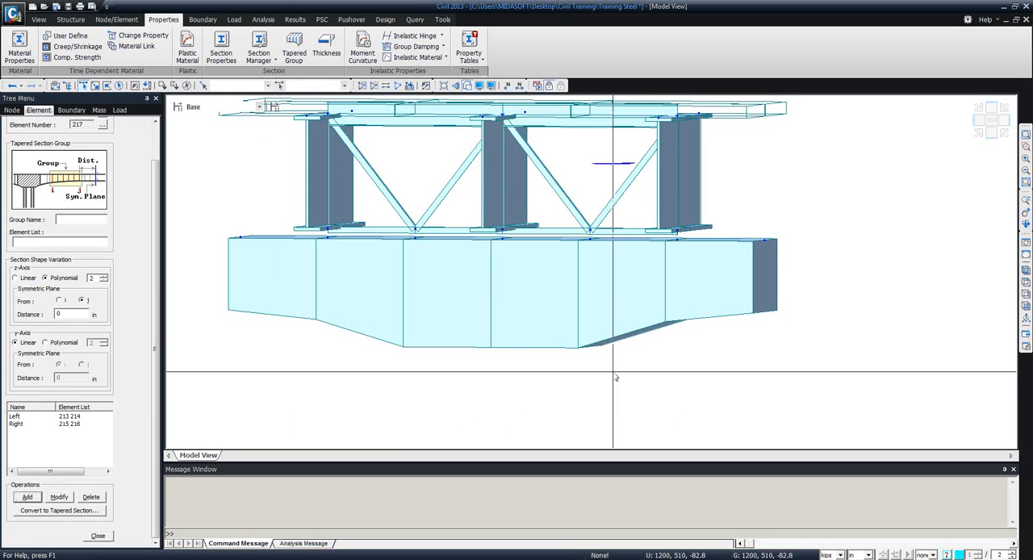
middle_drag(614, 363, 592, 379)
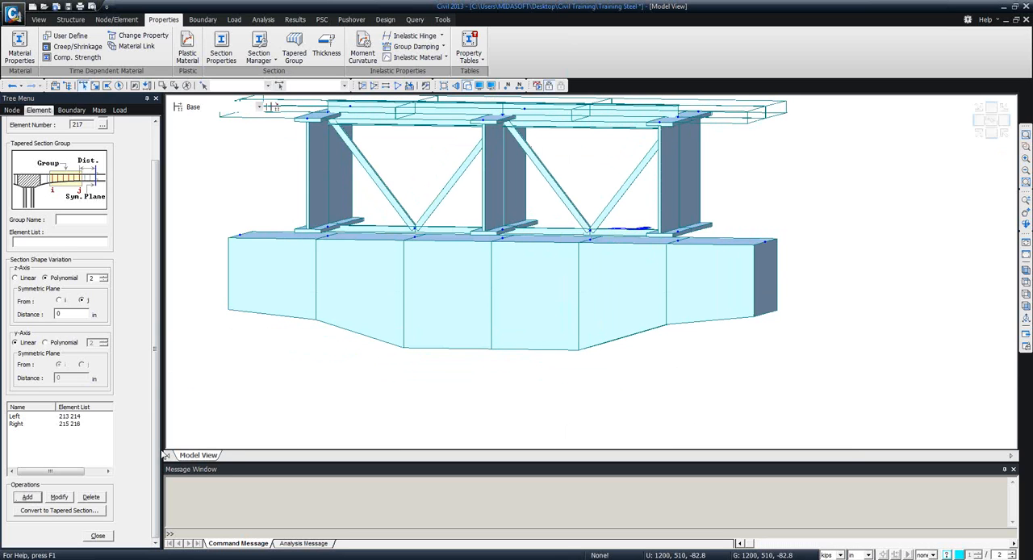
click(98, 537)
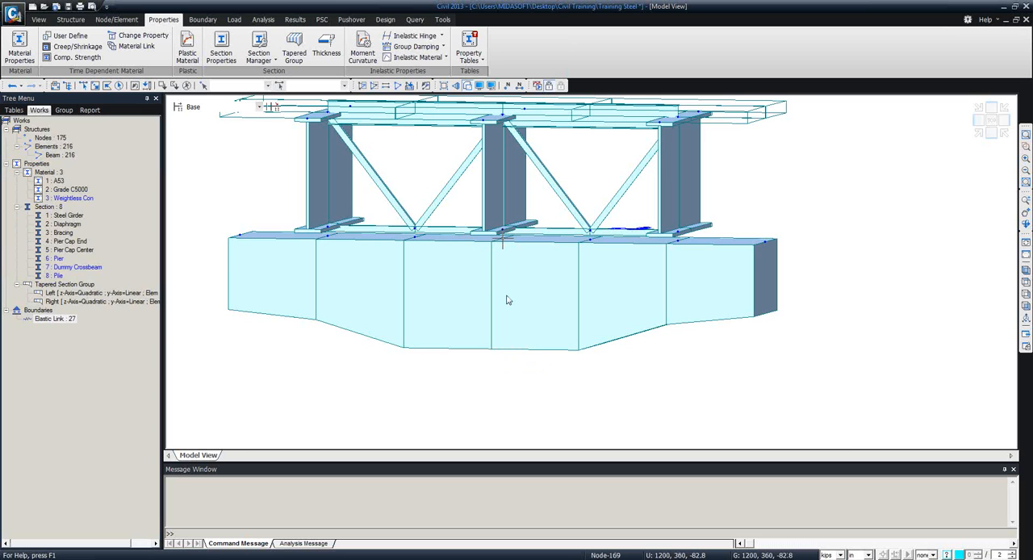
Copy the node at the middle of the pier cap's top by 0, 0, -72 in once.
mouse_move(507, 300)
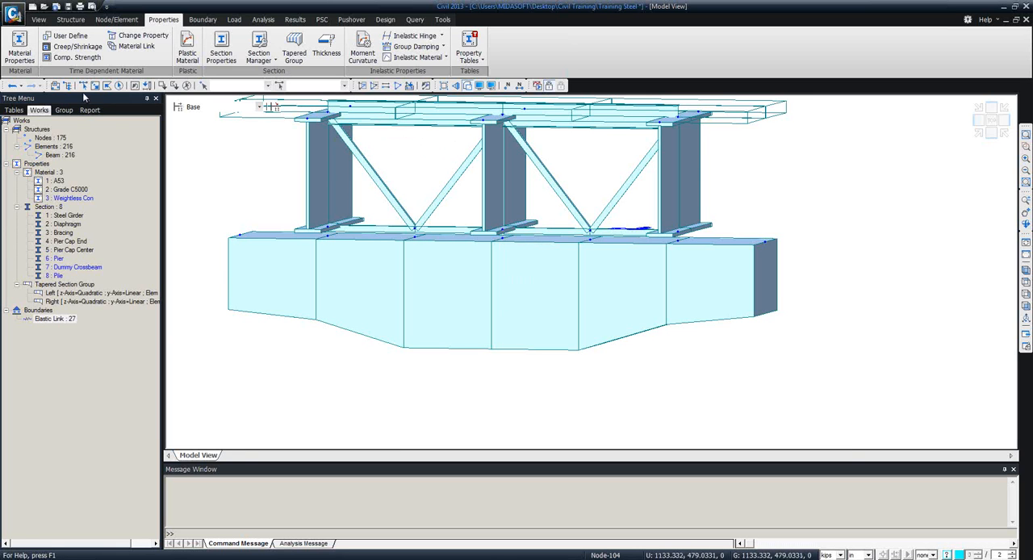
click(501, 241)
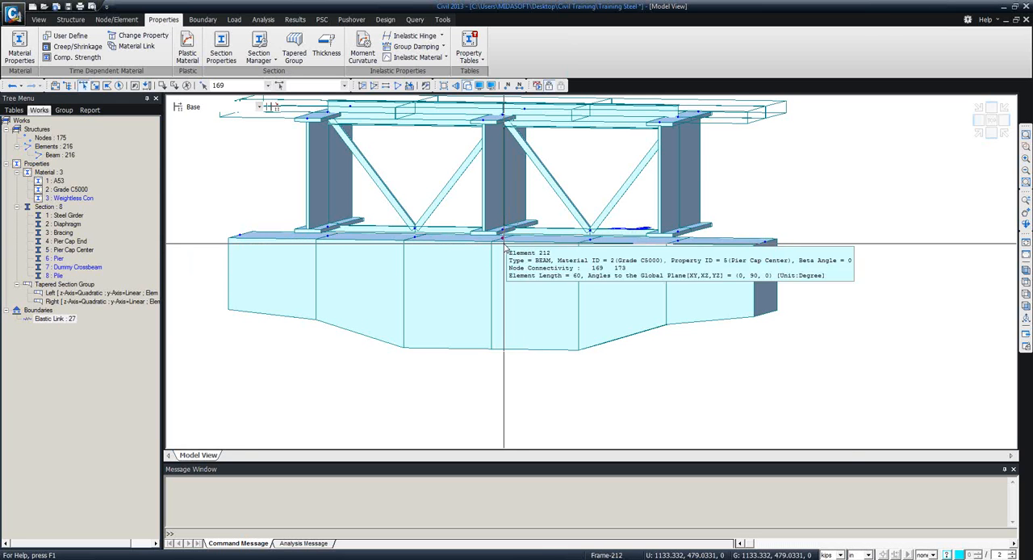
click(117, 20)
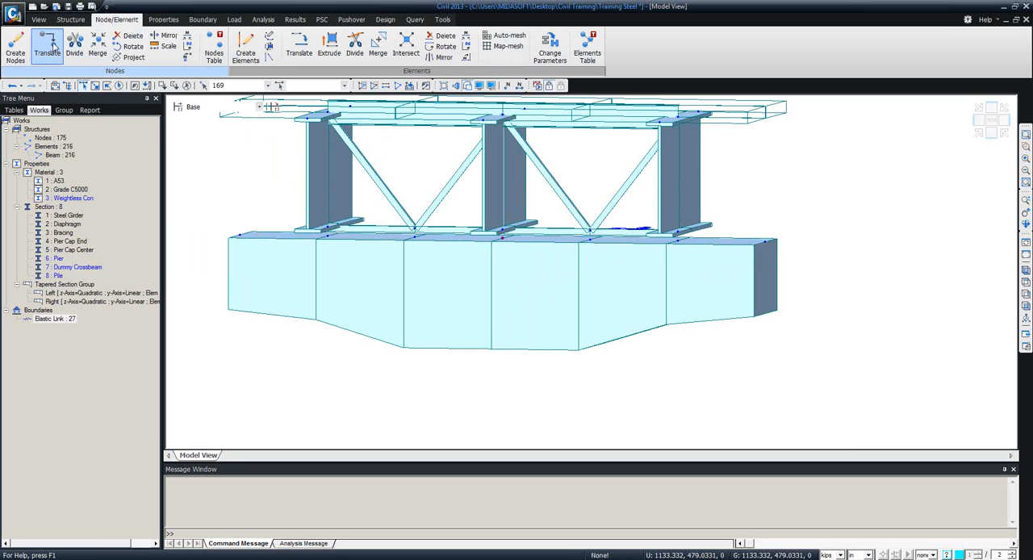
click(48, 47)
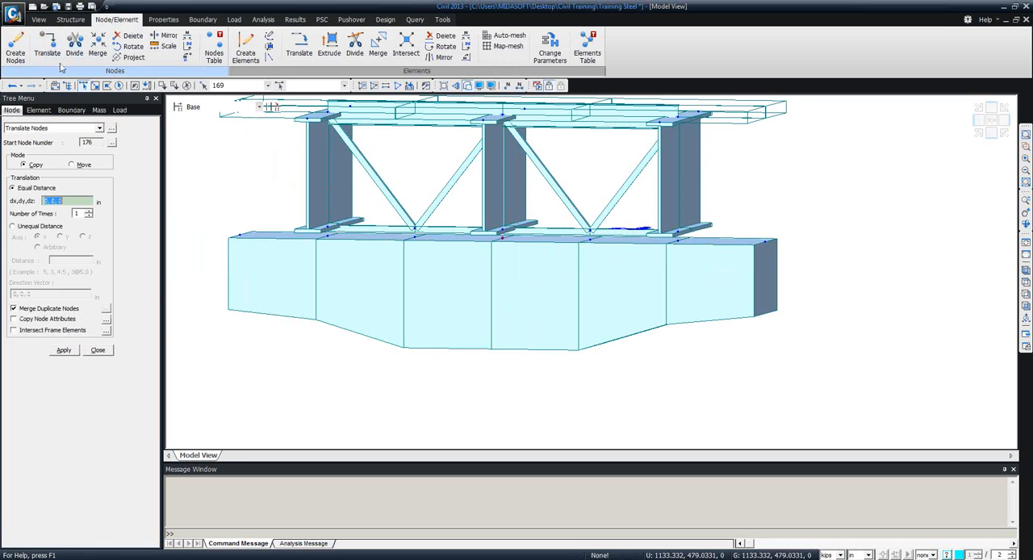
click(73, 200)
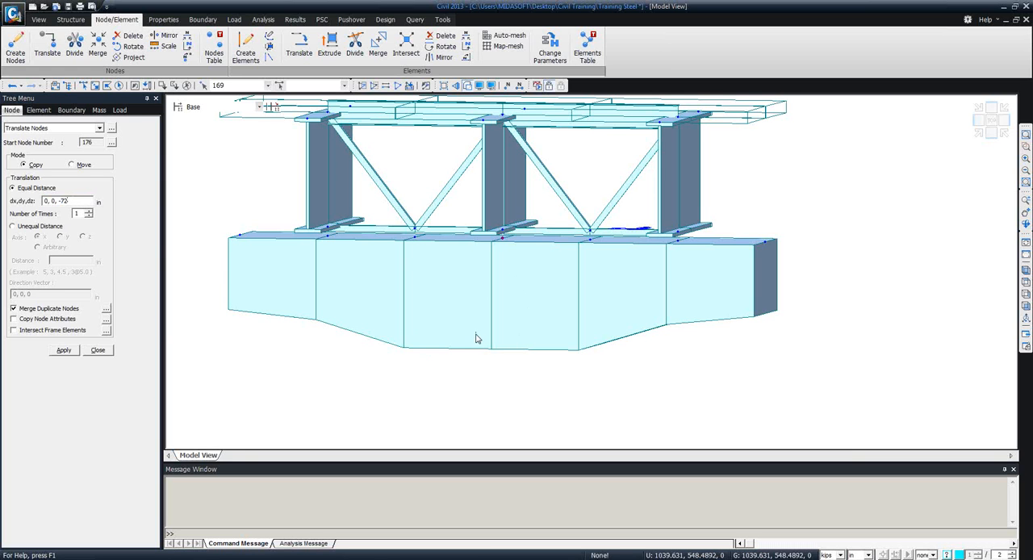
click(66, 350)
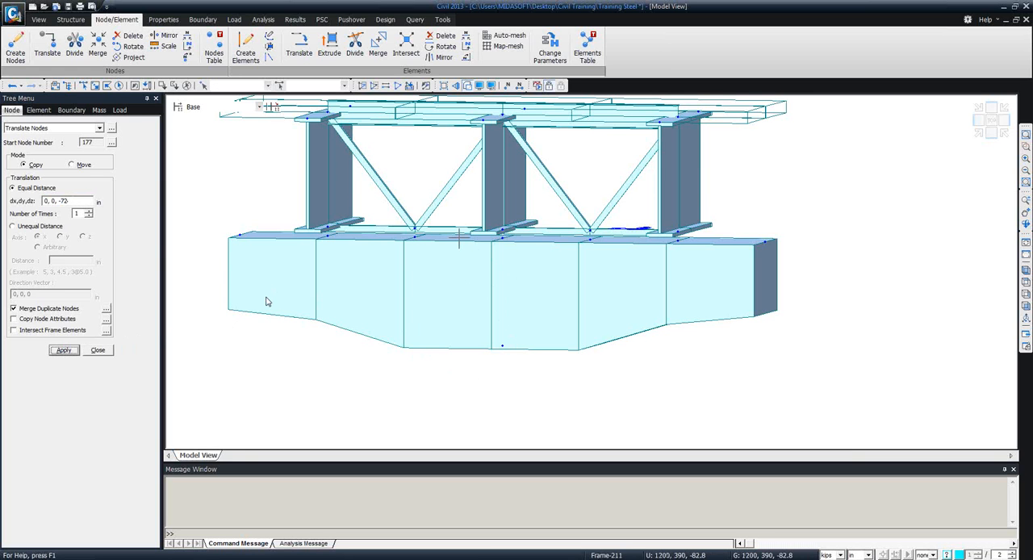
Connect the pier cap's top middle node to the node directly below it with a Rigid elastic link.
click(163, 20)
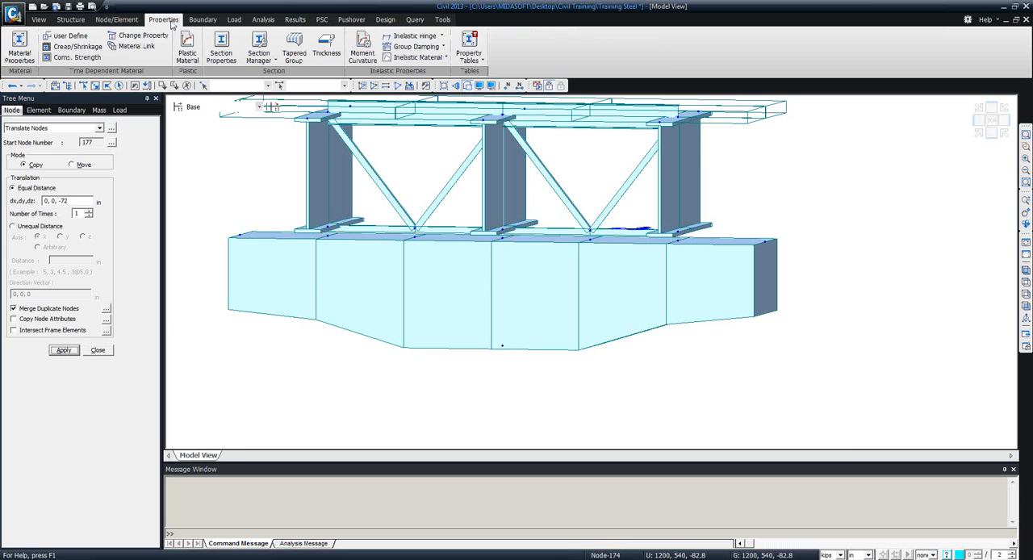
click(202, 19)
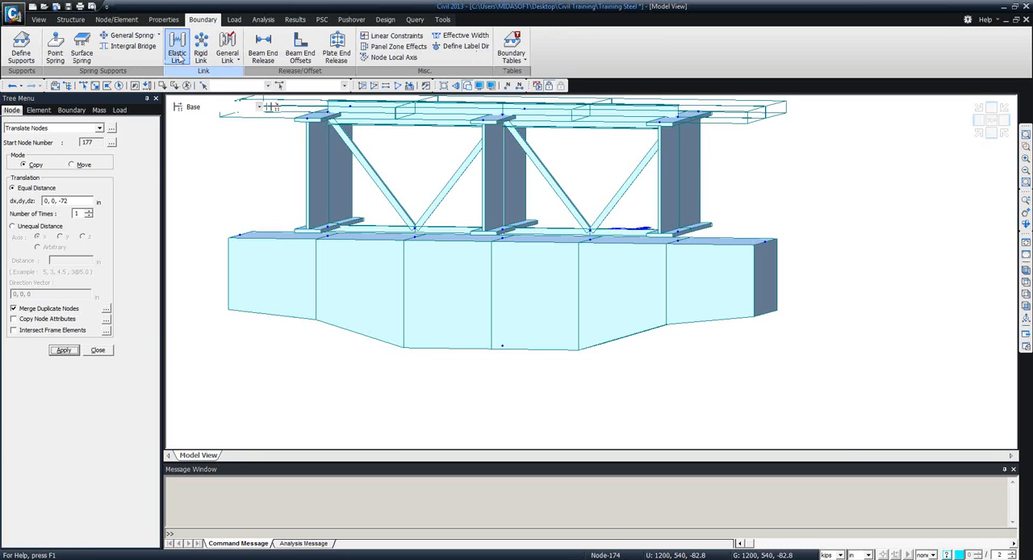
click(177, 47)
click(102, 205)
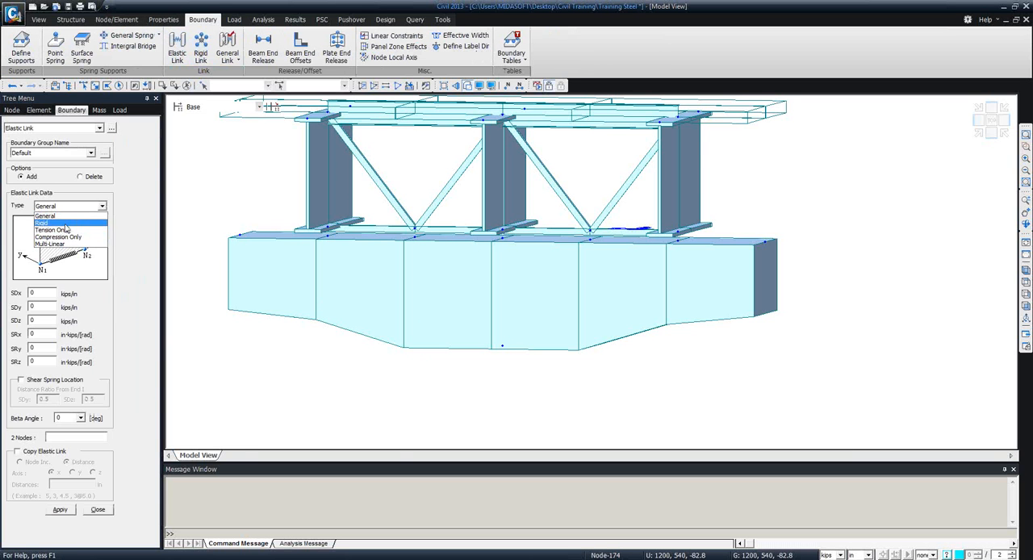
click(40, 223)
click(61, 441)
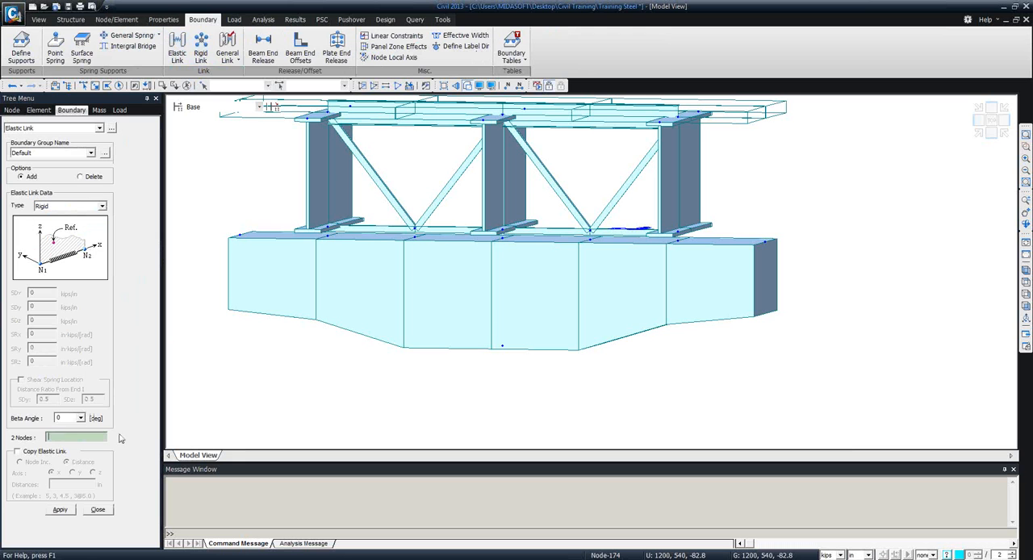
click(501, 248)
click(502, 346)
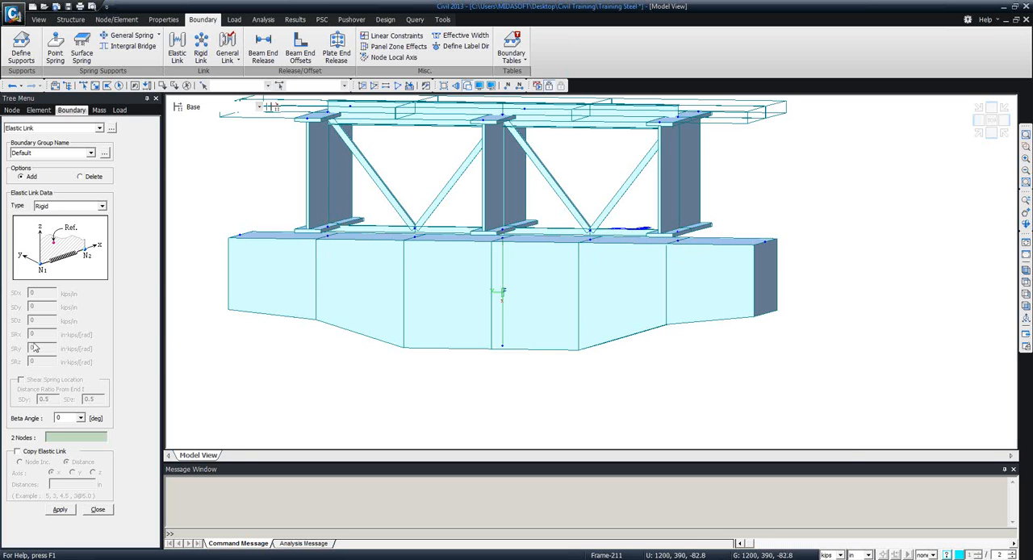
click(103, 512)
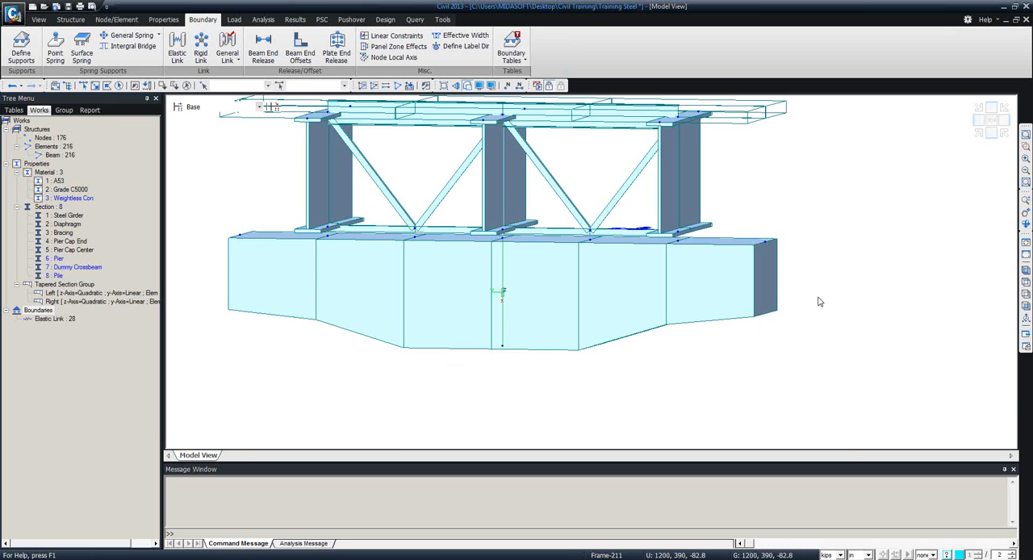
Set up a node-to-line-element extrusion of the pier cap's bottom middle node, using Grade C5000 material and the Pier section.
scroll(820, 302, down, 6)
middle_drag(563, 286, 509, 222)
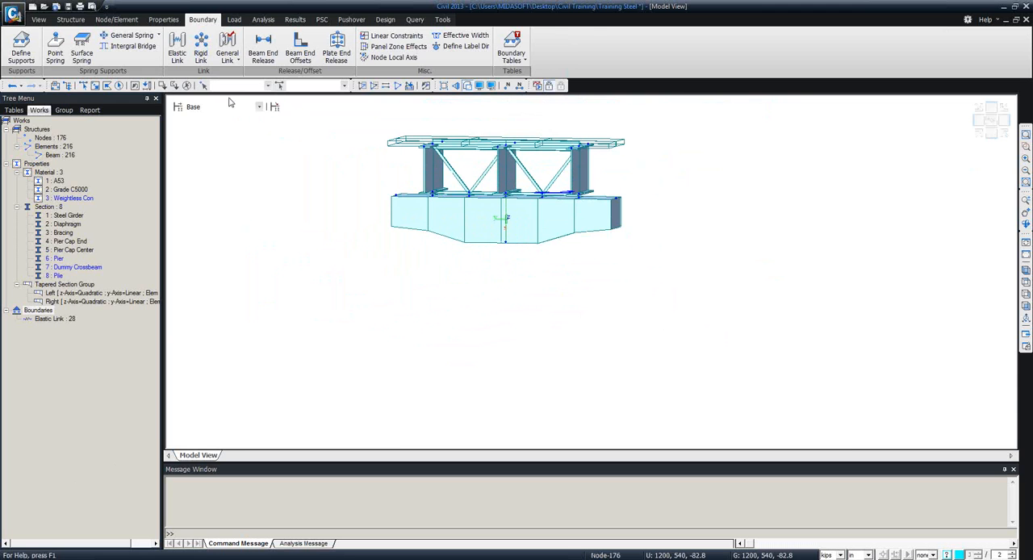
click(117, 20)
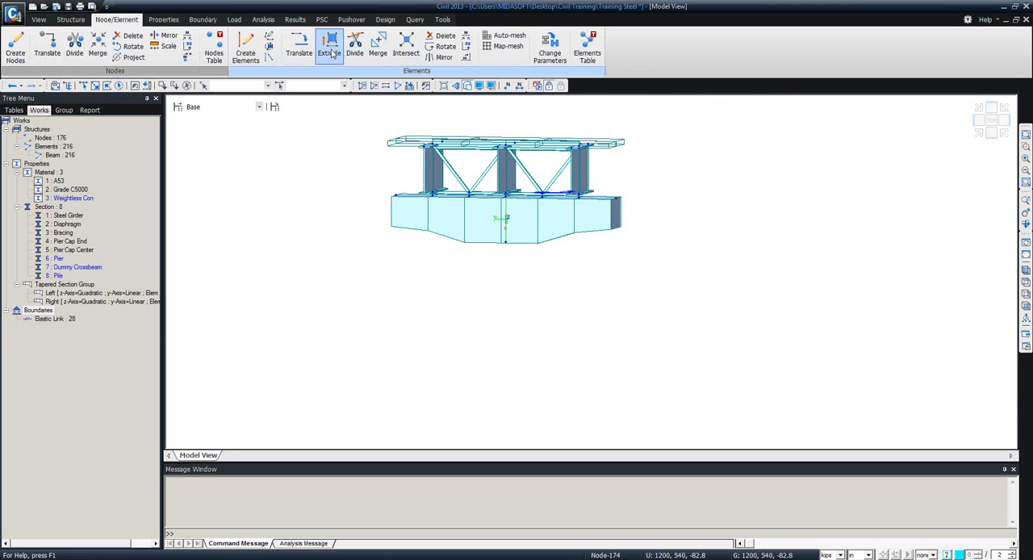
click(332, 53)
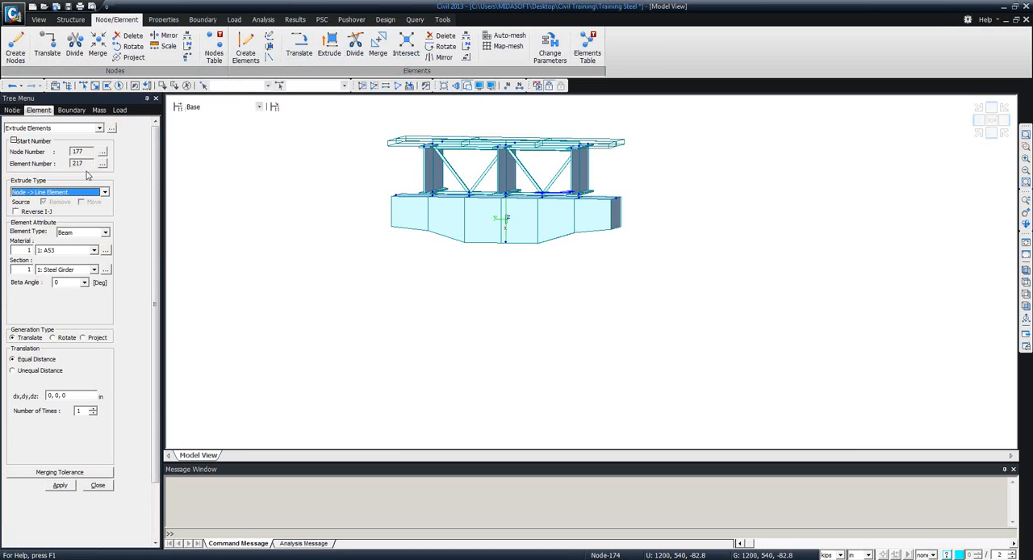
click(93, 192)
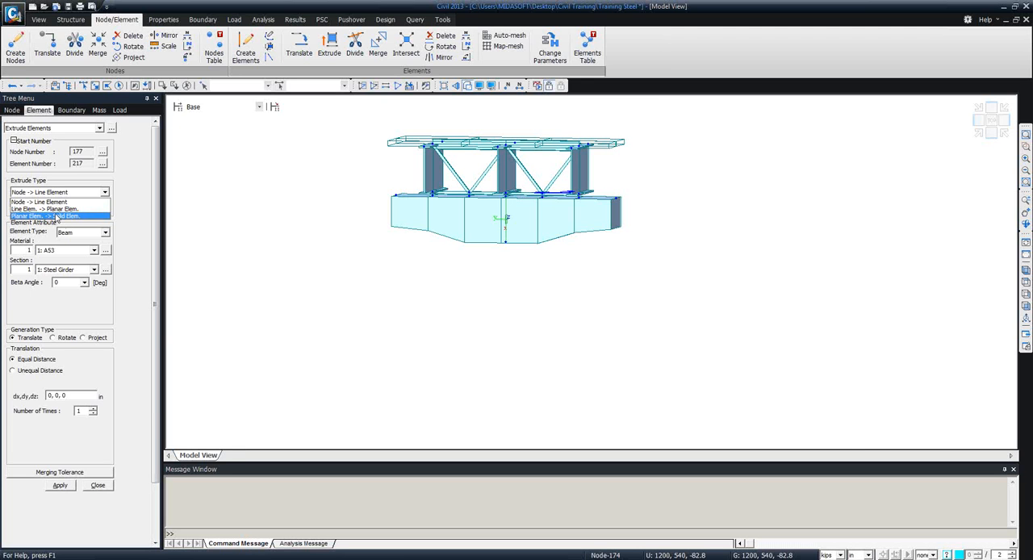
click(52, 202)
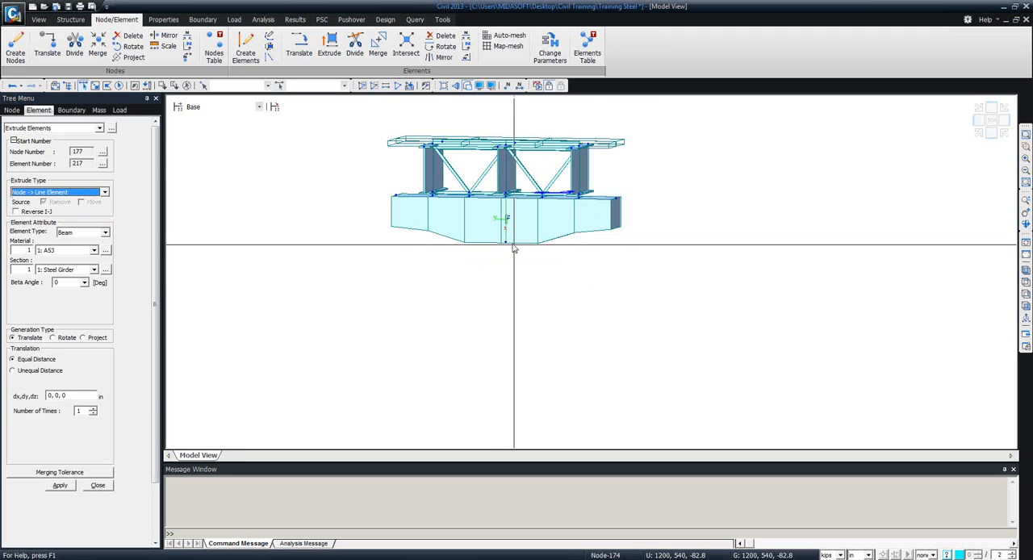
click(94, 250)
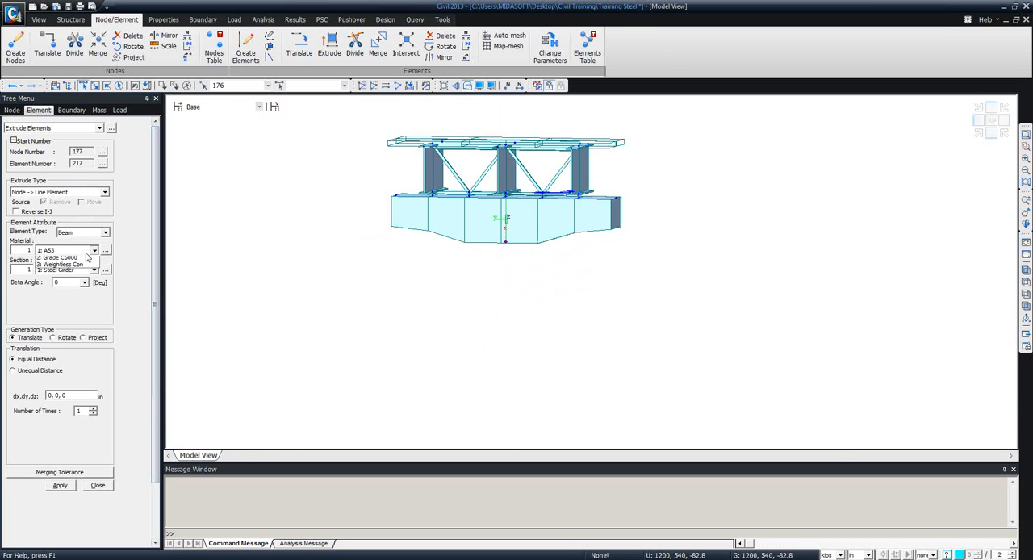
click(64, 267)
click(94, 270)
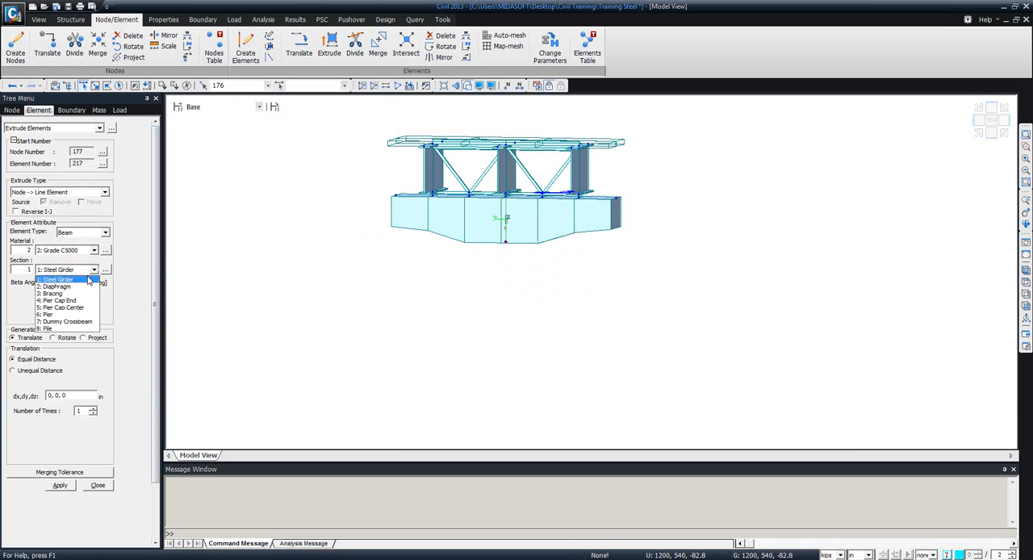
click(67, 315)
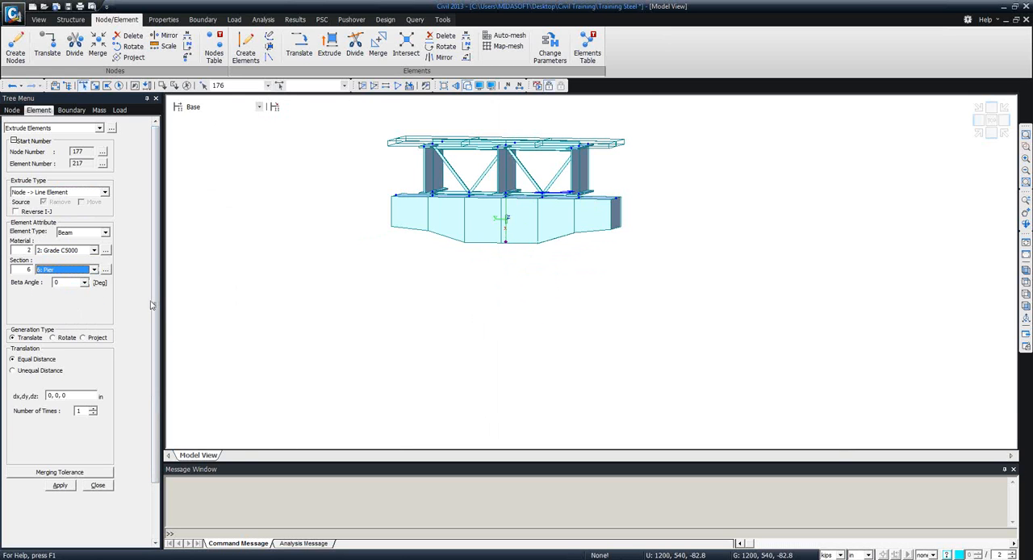
Extrude the selected node by 0, 0, -72 in seven times to build the pier.
scroll(151, 325, down, 2)
drag(151, 326, 151, 355)
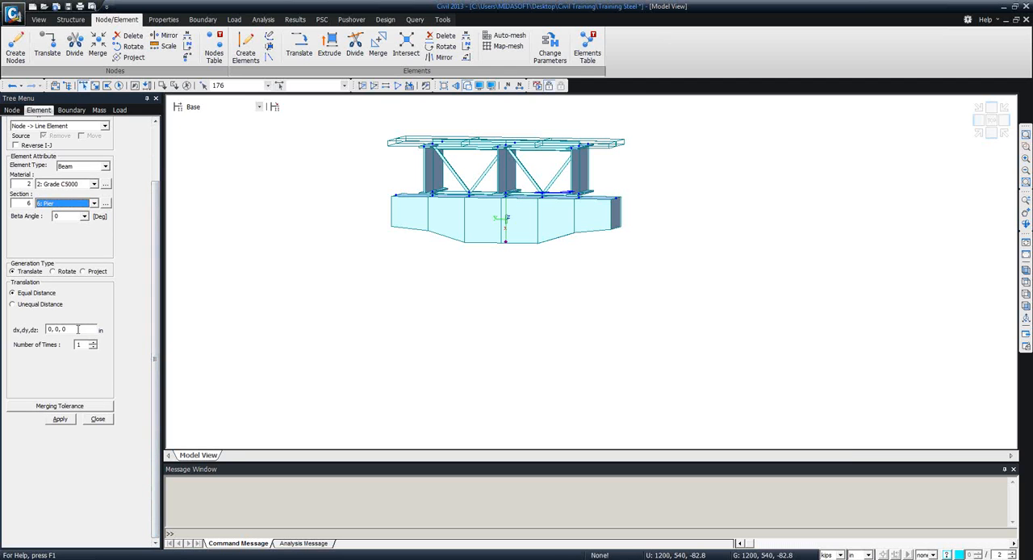
click(78, 329)
double_click(79, 330)
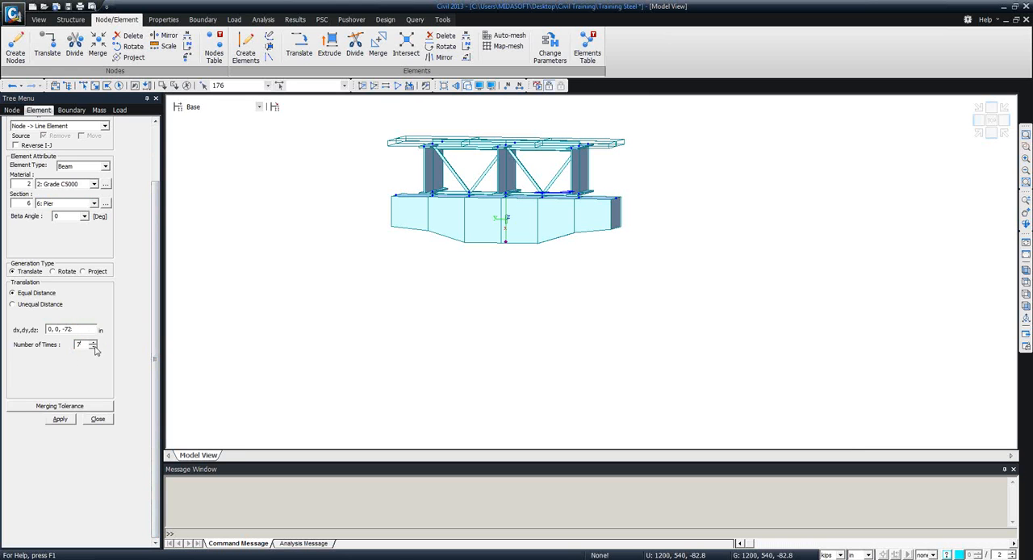
click(60, 419)
Reactivate the entire bridge model, save the file, and finish extruding elements.
click(1027, 269)
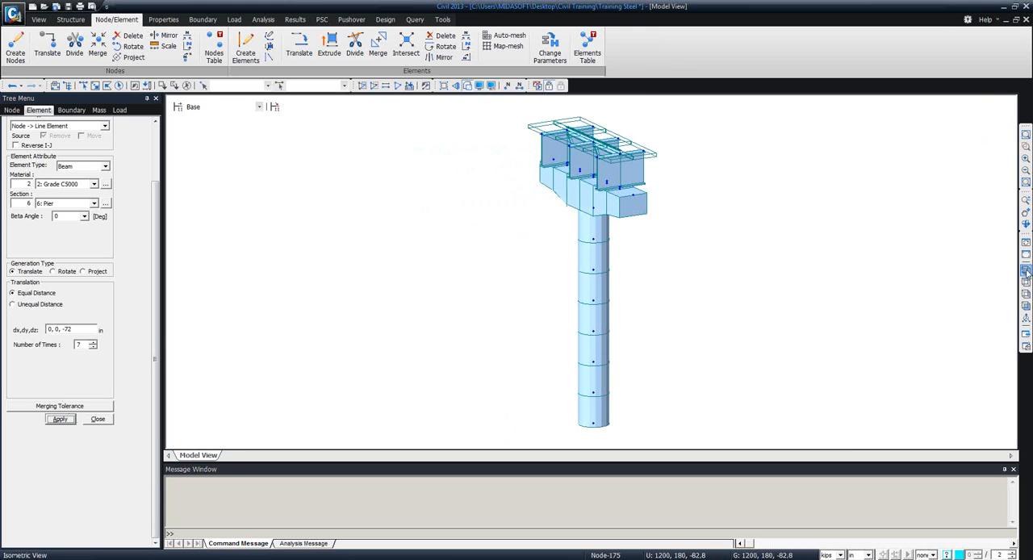
click(397, 86)
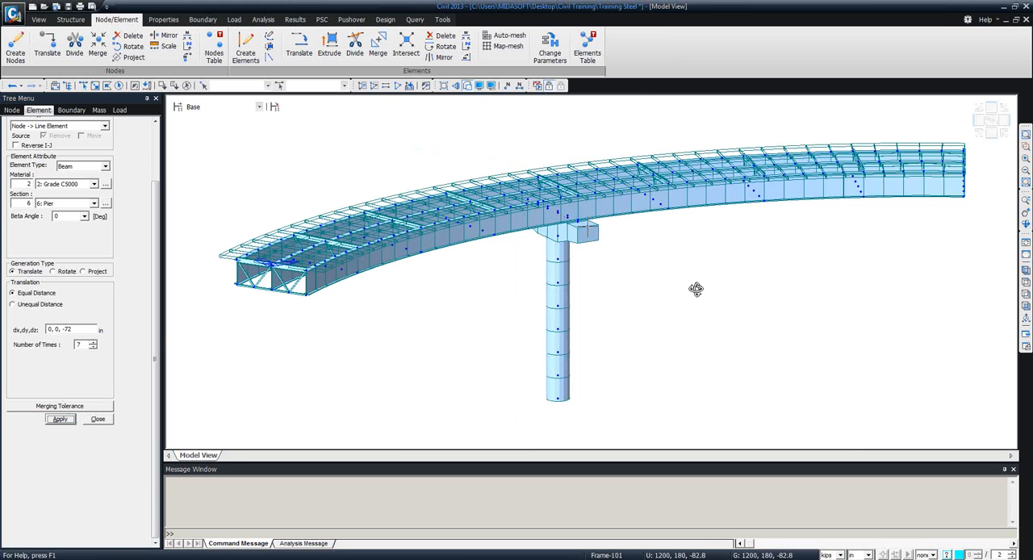
ctrl+middle_drag(696, 289, 712, 270)
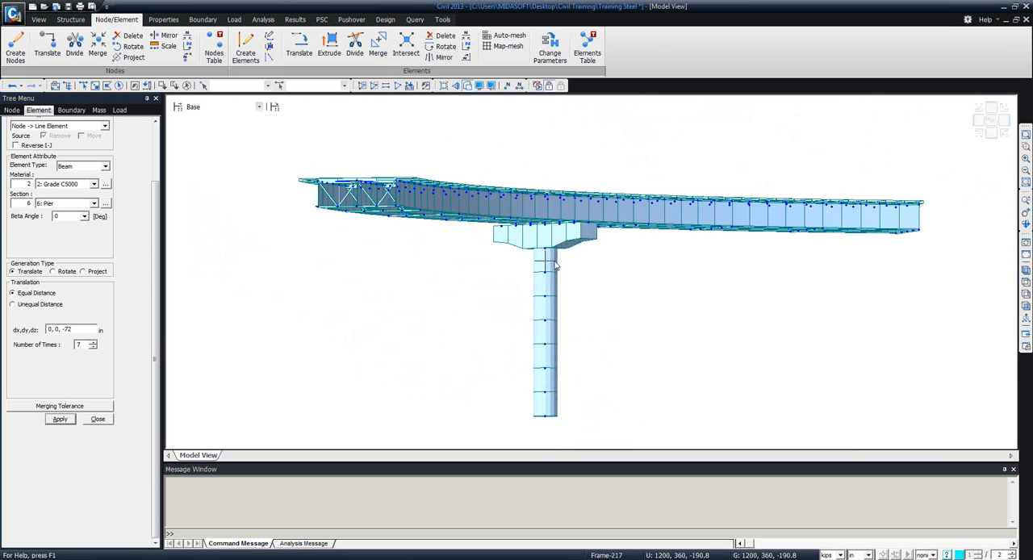
mouse_move(554, 266)
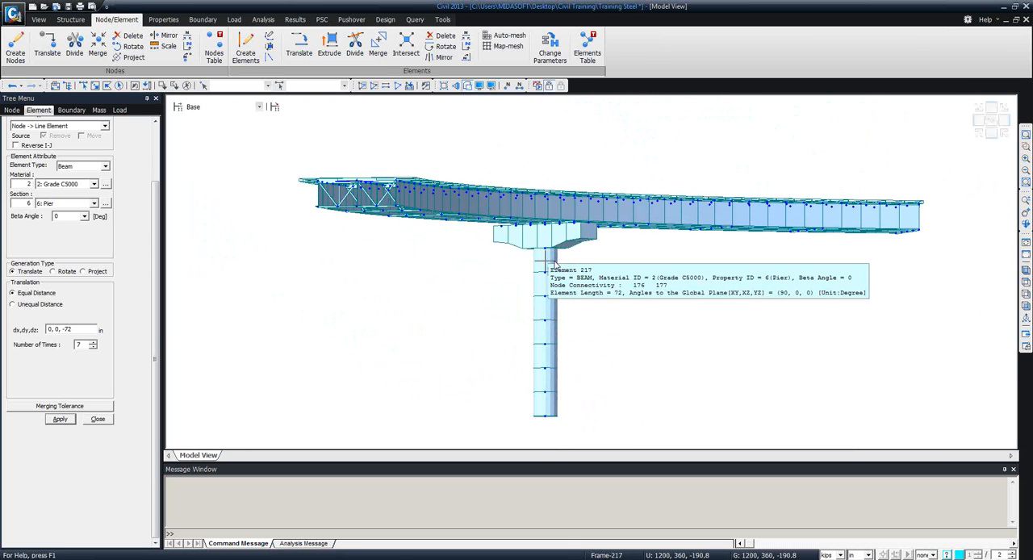
click(68, 7)
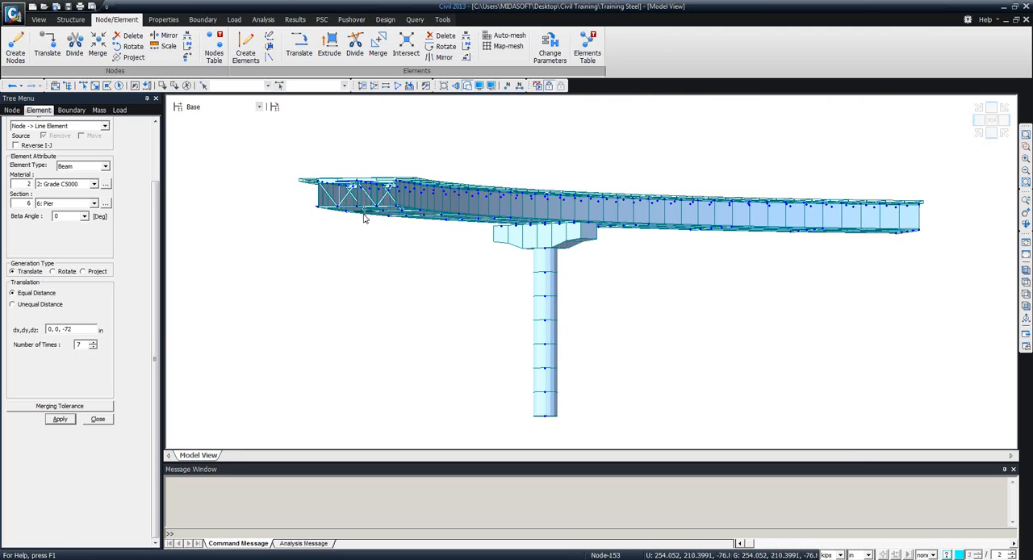
ctrl+middle_drag(355, 237, 321, 287)
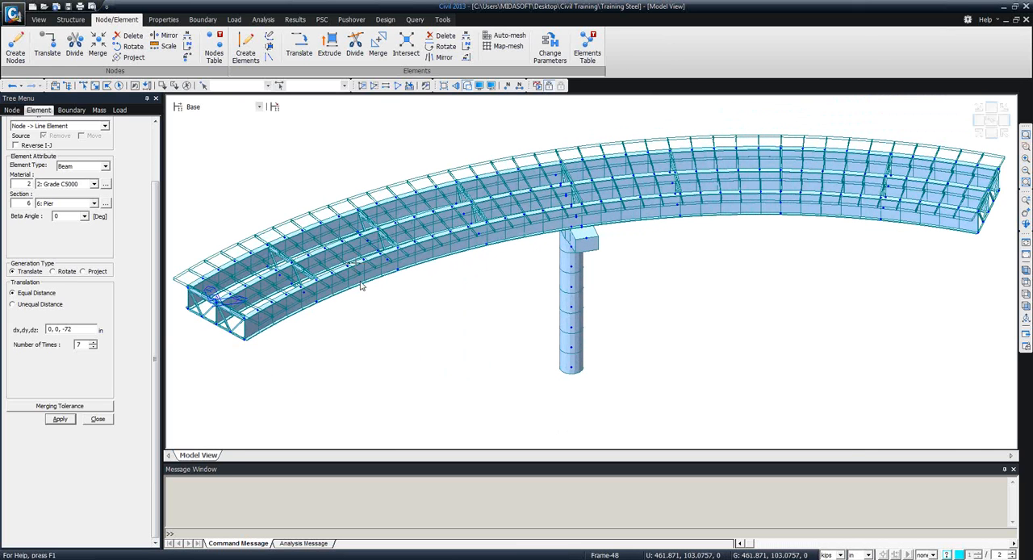
click(96, 420)
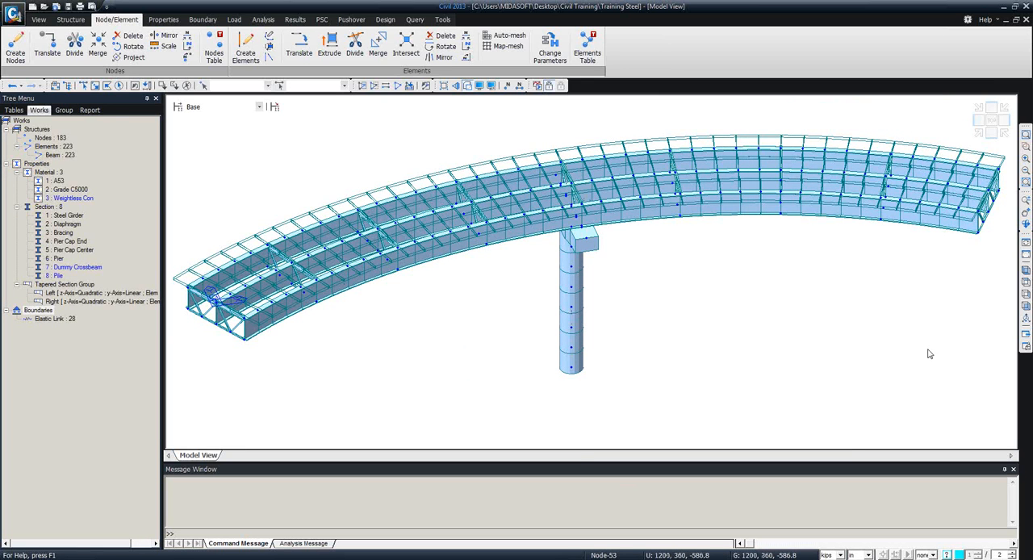
Turn off the hidden surface display and isolate the top-level girder and diaphragm elements in a plan view.
click(1026, 305)
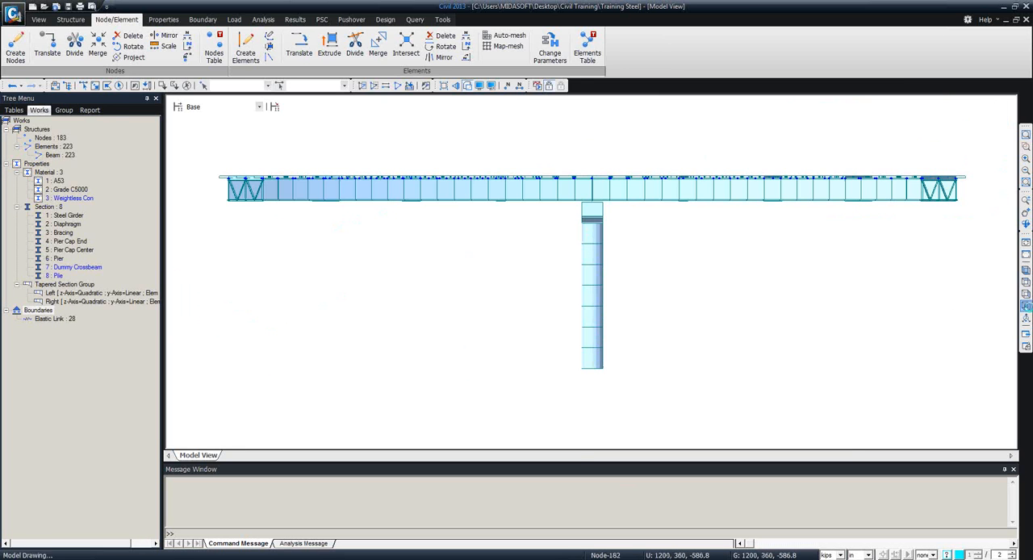
click(468, 87)
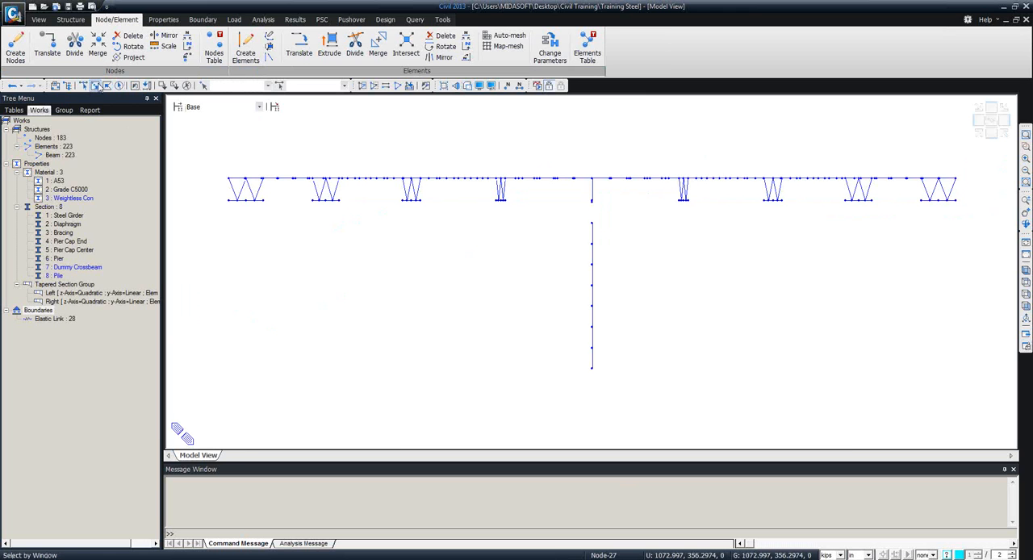
drag(208, 152, 978, 186)
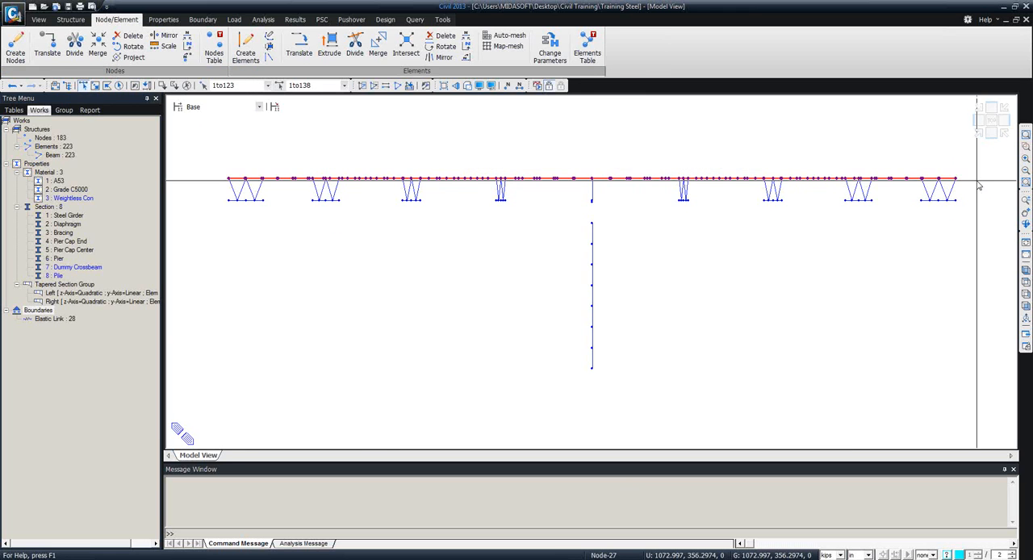
click(363, 85)
click(1027, 283)
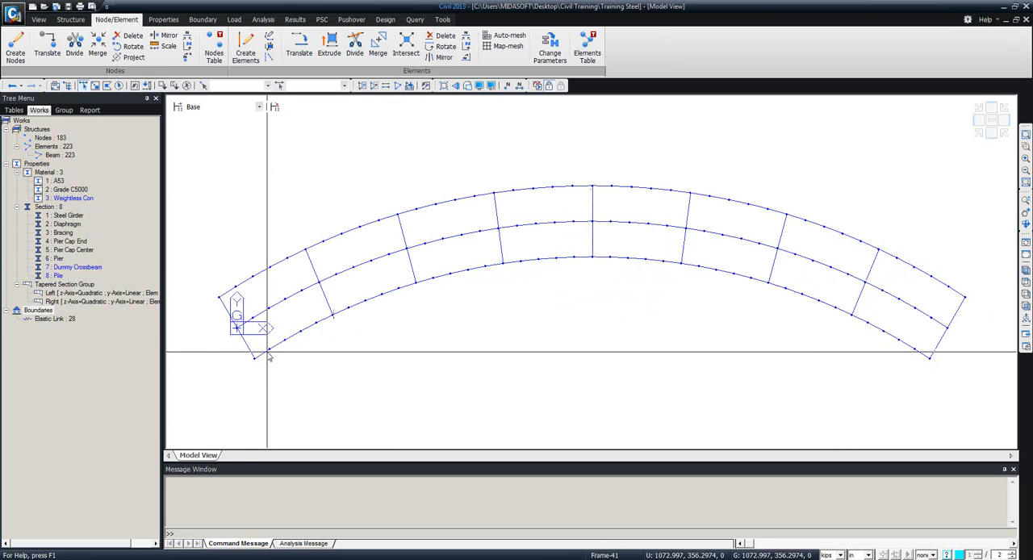
Set up beam element creation with material 3: Weightless Con and section 7: Dummy Crossbeam, ready to pick the connecting nodes.
mouse_move(269, 356)
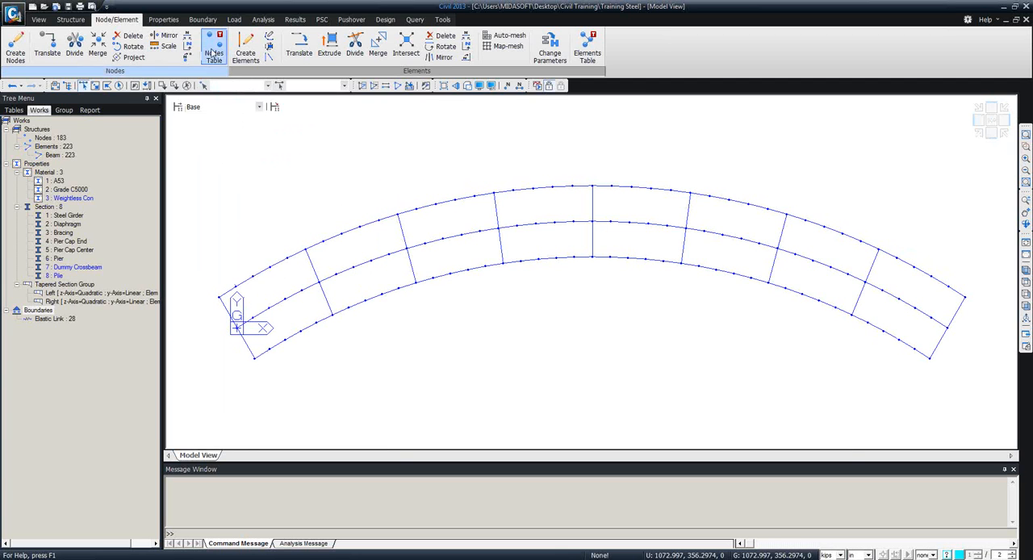
click(243, 53)
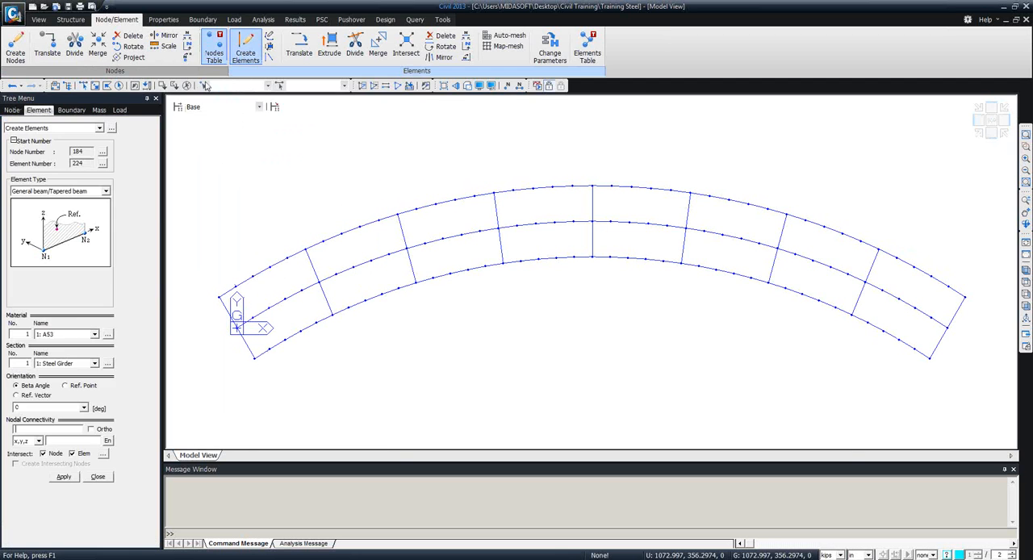
click(94, 334)
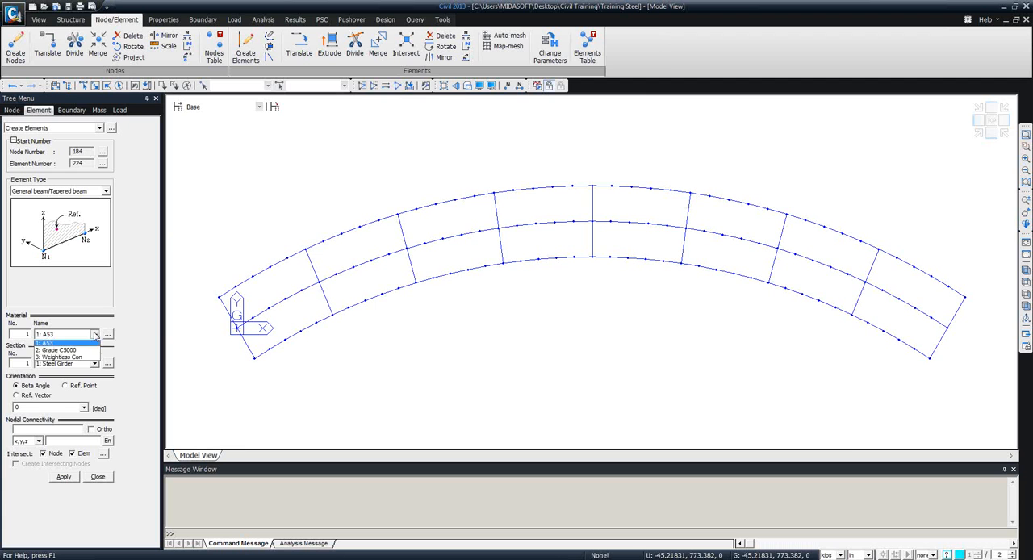
click(64, 360)
click(80, 364)
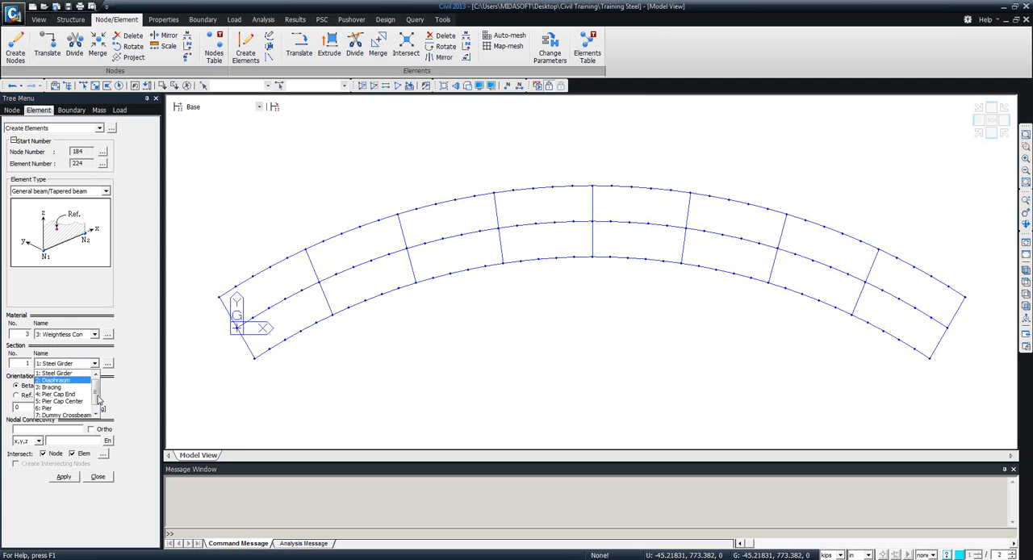
drag(95, 393, 96, 403)
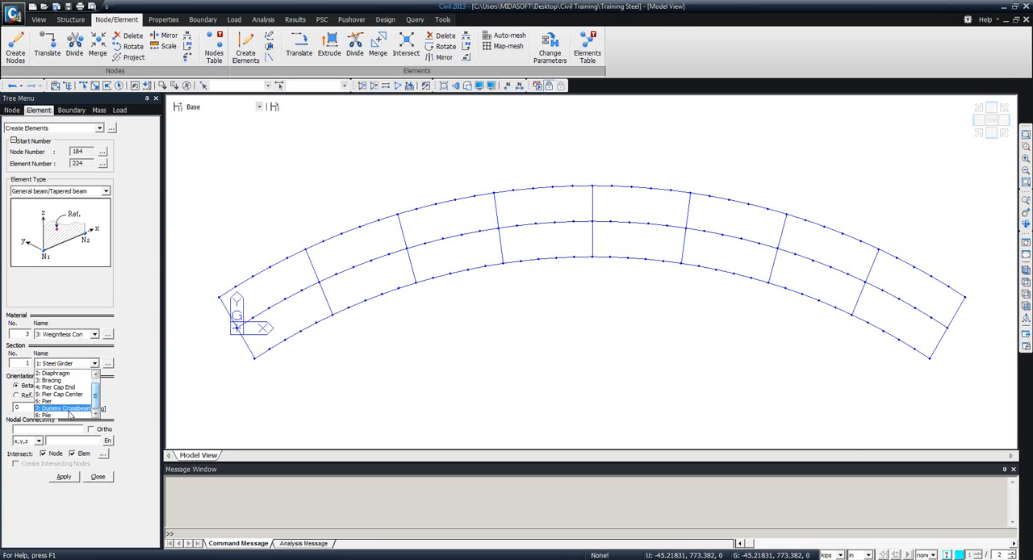
click(68, 408)
click(53, 429)
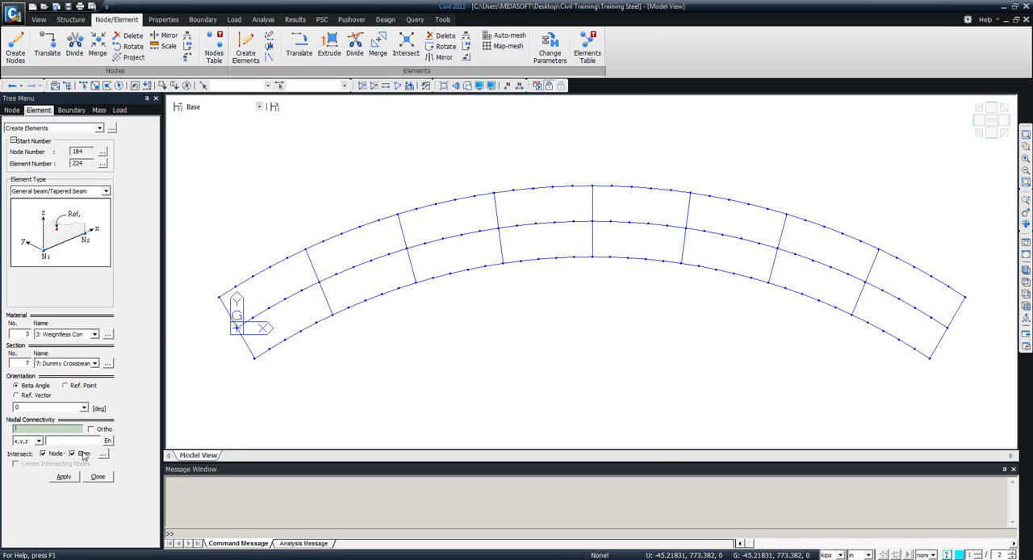
Create dummy crossbeams from the inner to the outer girder at each node pair from the left end through the first interior diaphragm.
click(235, 286)
click(285, 340)
click(253, 277)
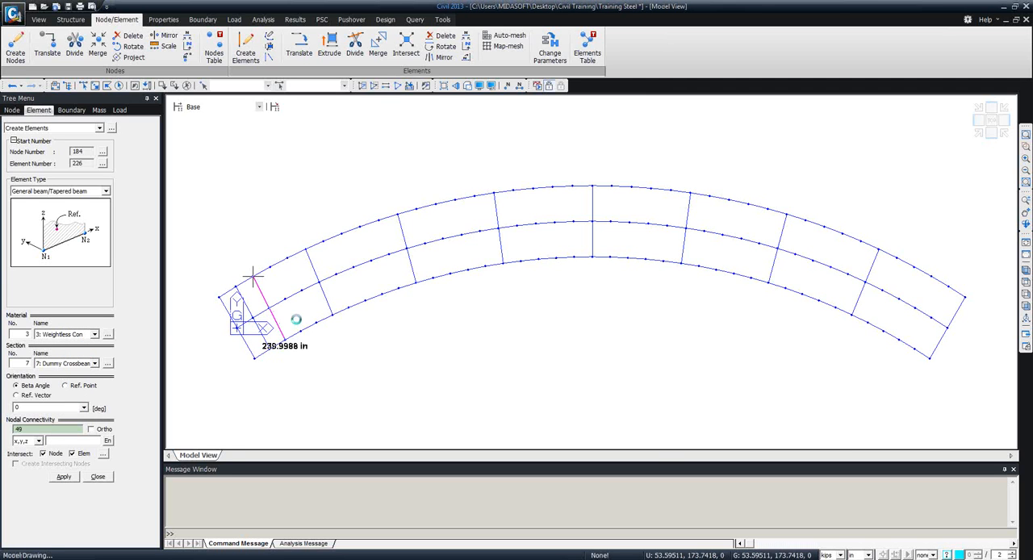
click(300, 331)
click(269, 267)
click(316, 322)
click(289, 262)
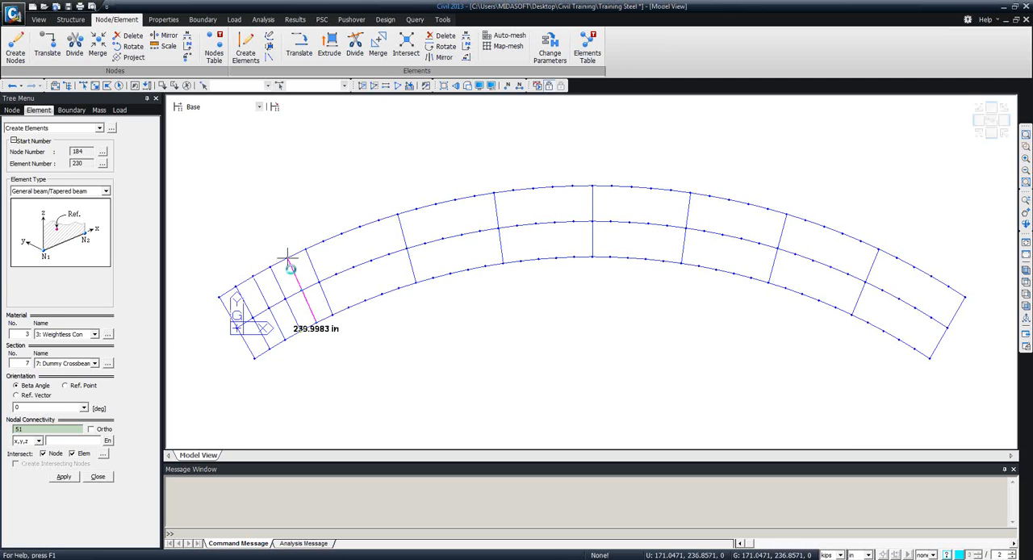
click(332, 316)
click(305, 251)
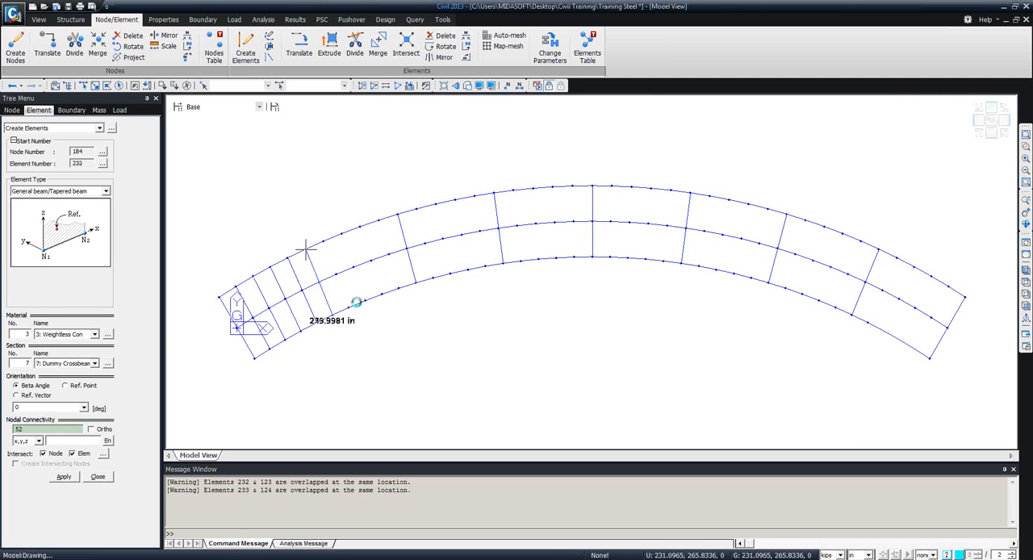
Create dummy crossbeams across the girders at each node pair after the first interior diaphragm, up to and including the second one.
click(348, 307)
click(324, 241)
click(365, 300)
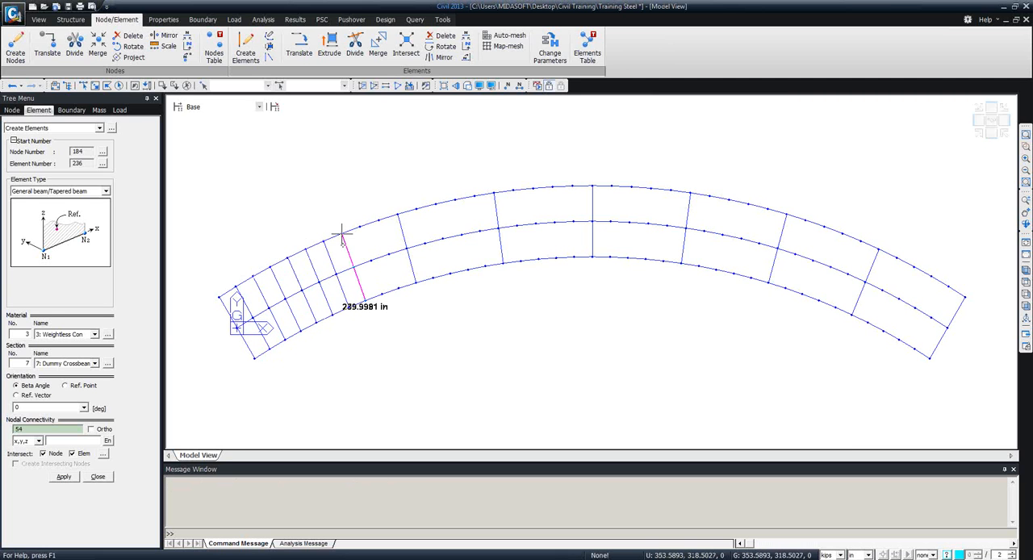
click(341, 233)
click(380, 294)
click(362, 229)
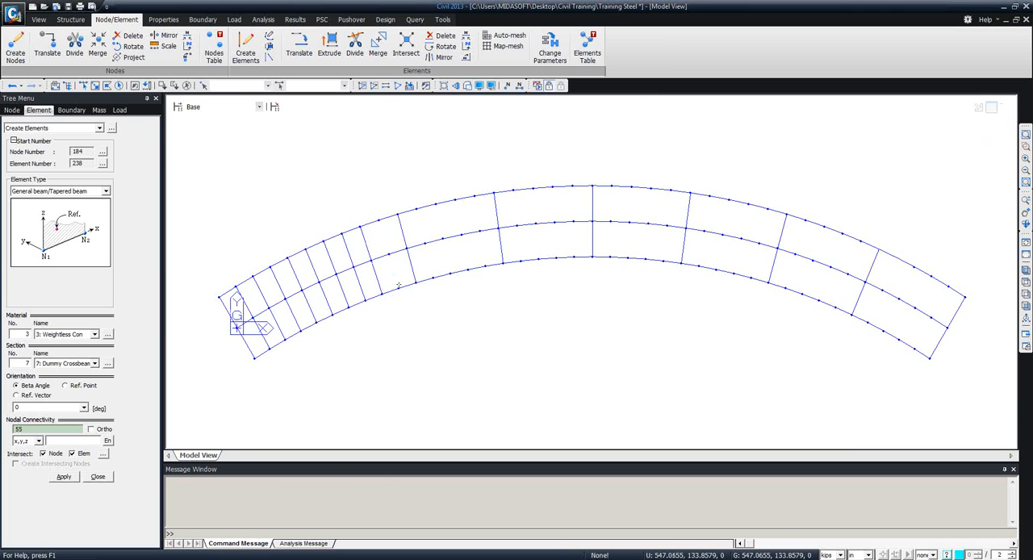
click(397, 287)
click(378, 221)
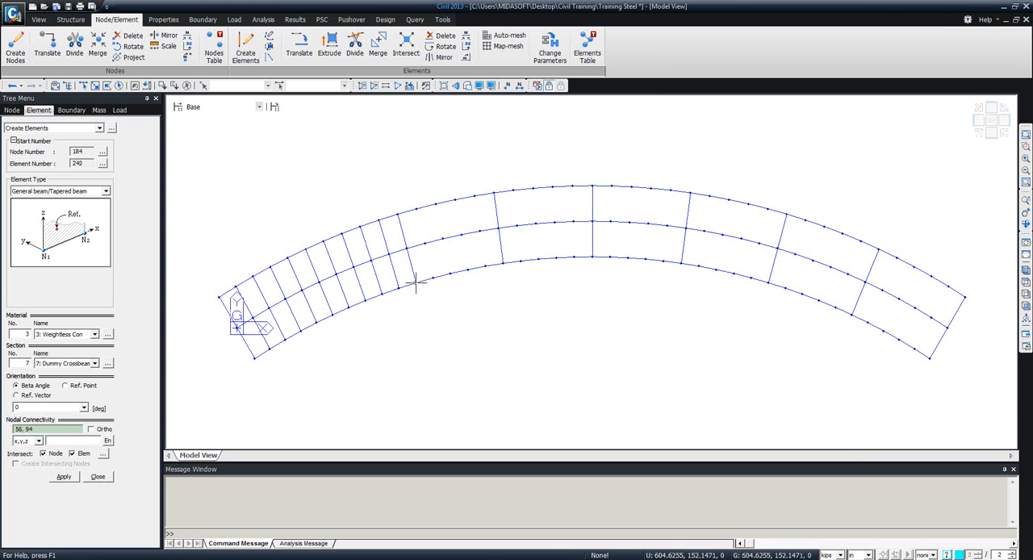
click(416, 281)
click(398, 214)
Create dummy crossbeams across the girders at each node pair after the second interior diaphragm, up to and including the third one.
click(432, 277)
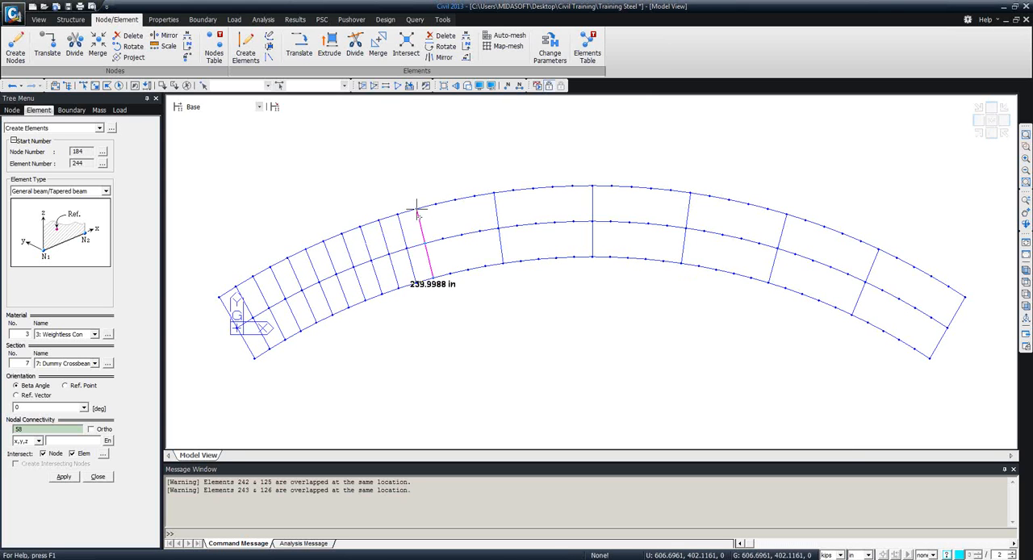
click(416, 209)
click(449, 272)
click(439, 202)
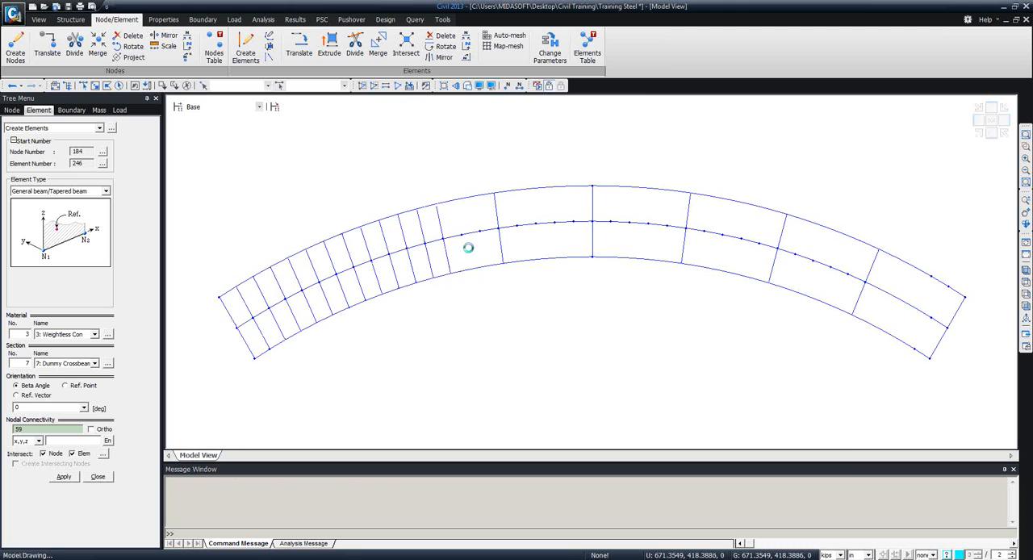
click(469, 269)
click(460, 192)
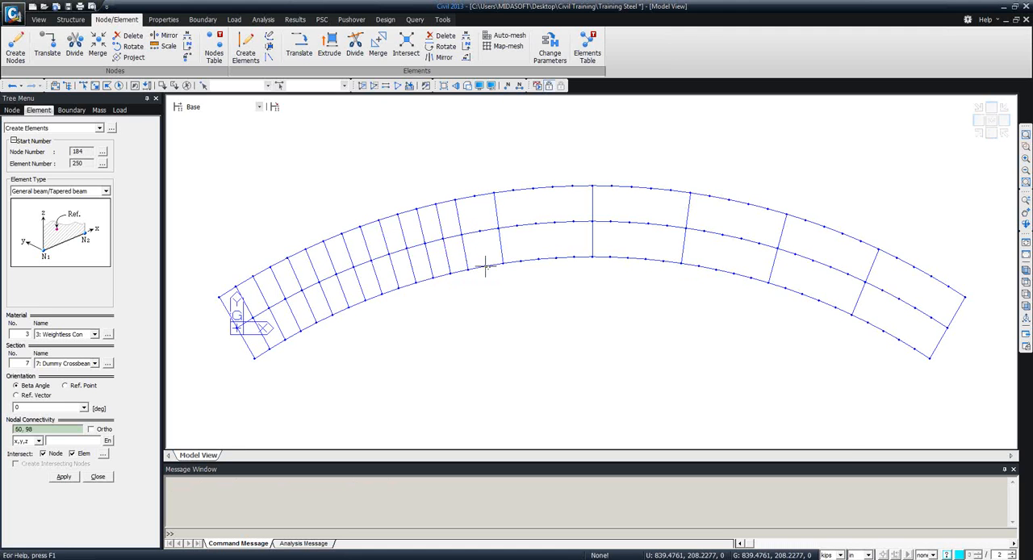
click(485, 266)
click(475, 197)
click(503, 264)
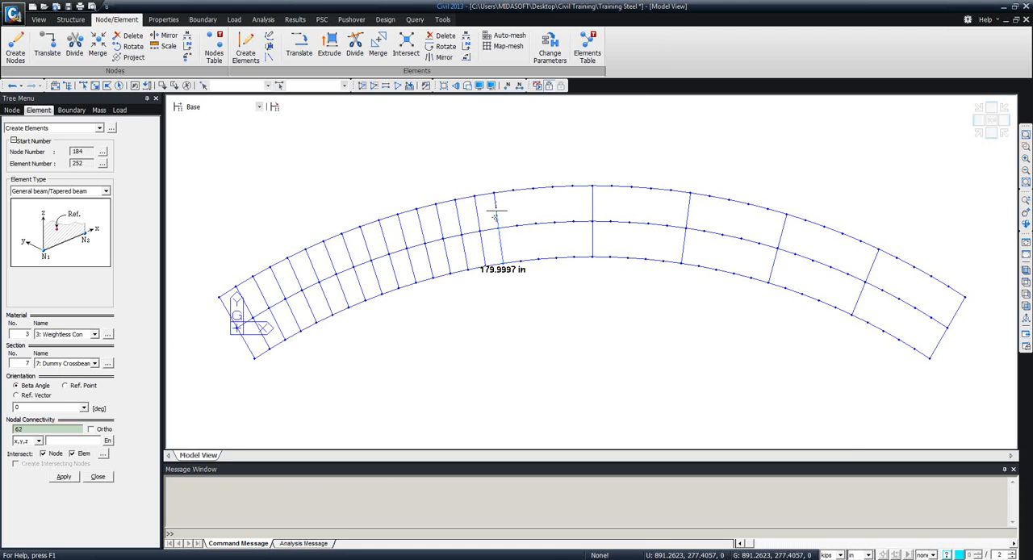
click(495, 195)
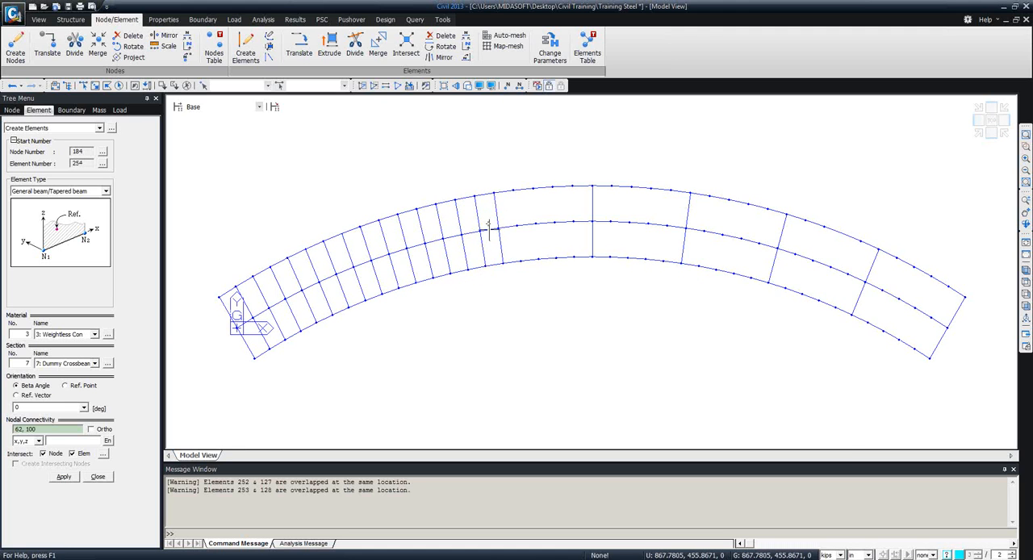
Create dummy crossbeams across the girders at each node pair after the third interior diaphragm, up to and including the midspan diaphragm.
click(522, 262)
click(514, 191)
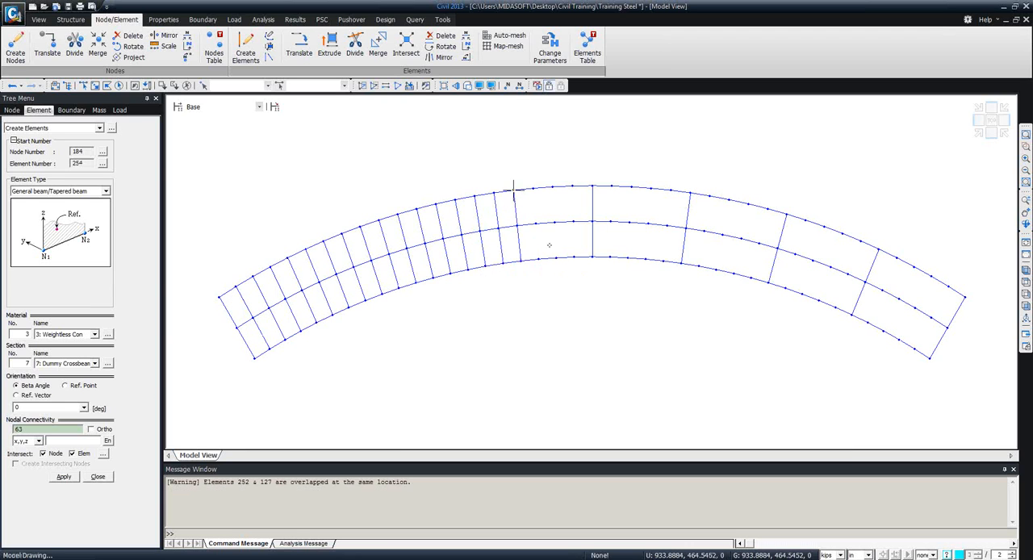
click(539, 259)
click(535, 189)
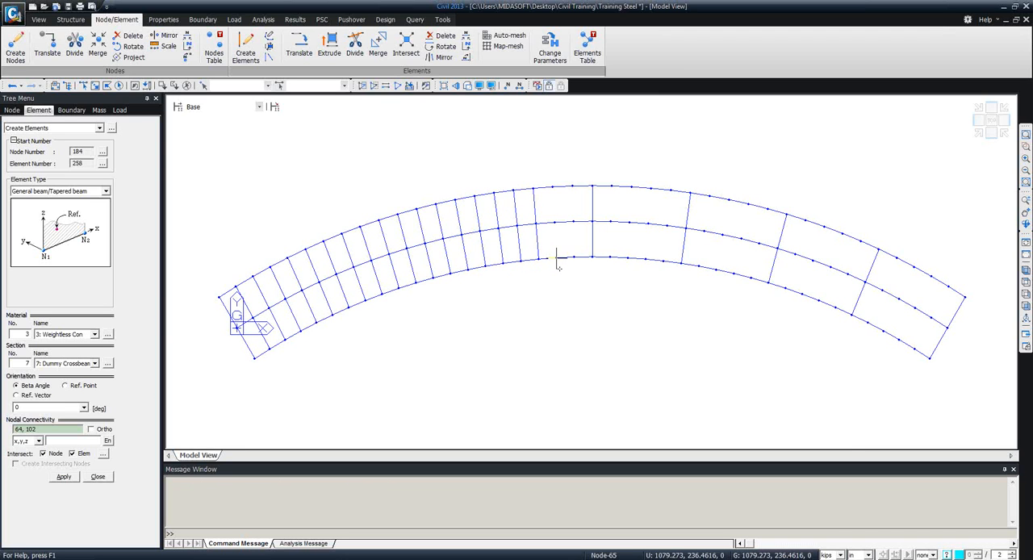
click(555, 258)
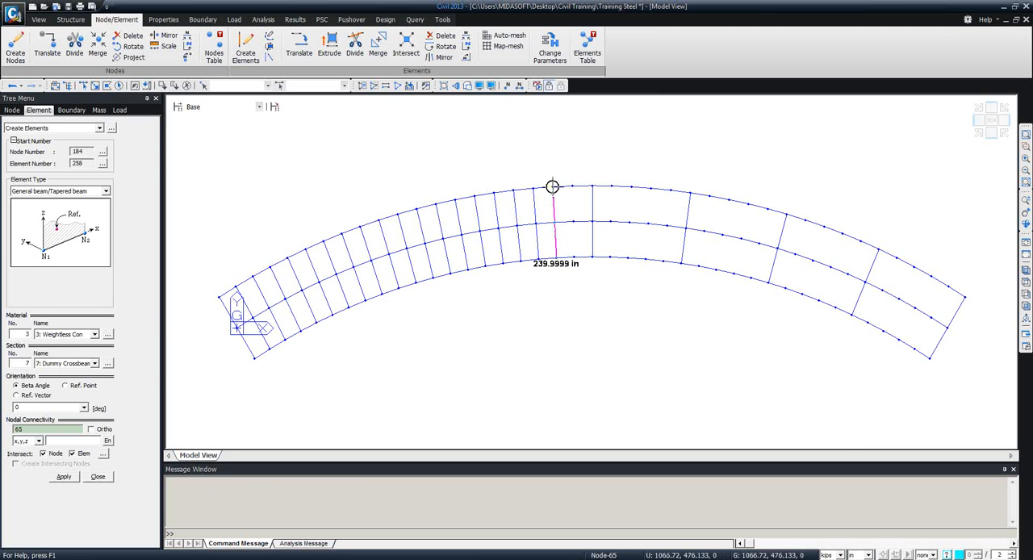
click(552, 186)
click(573, 258)
click(573, 186)
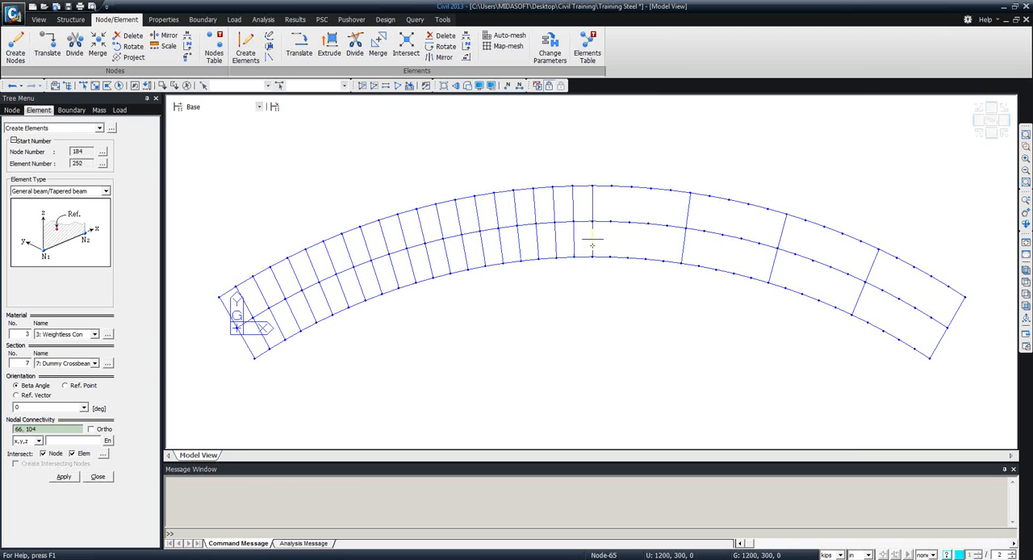
click(593, 259)
click(594, 187)
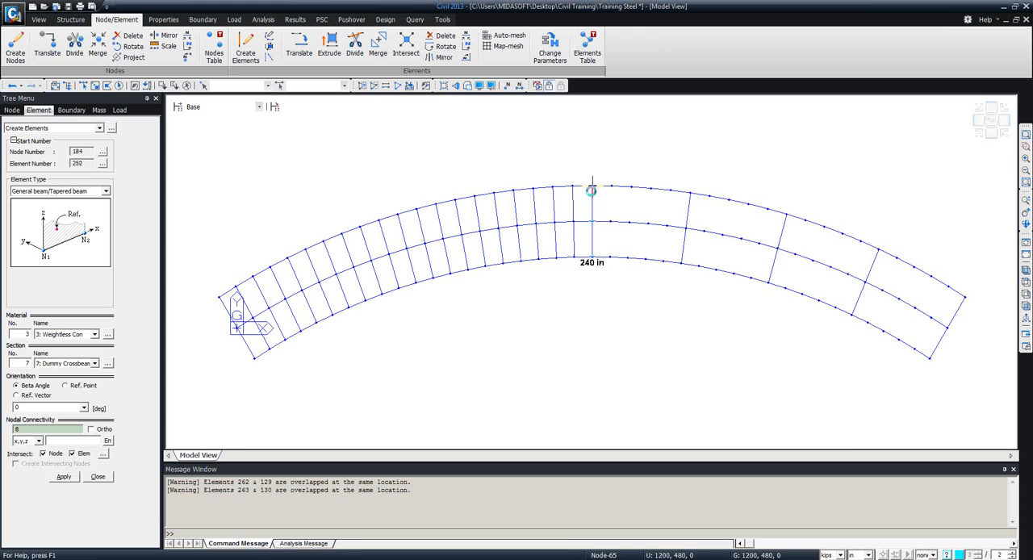
Create four dummy crossbeams between the midspan diaphragm and the next diaphragm to its right, briefly checking the layout in hidden-surface display.
click(610, 259)
click(610, 187)
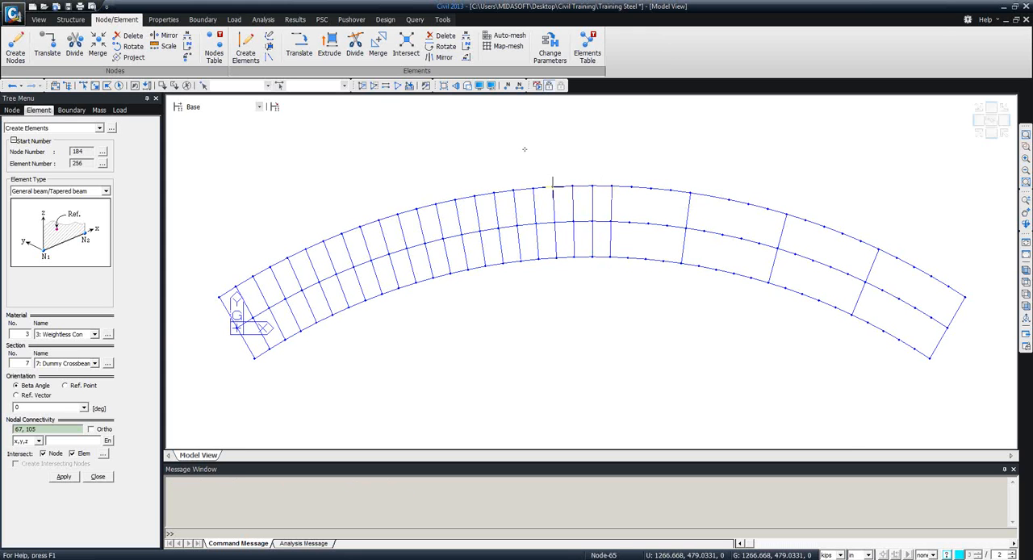
click(468, 86)
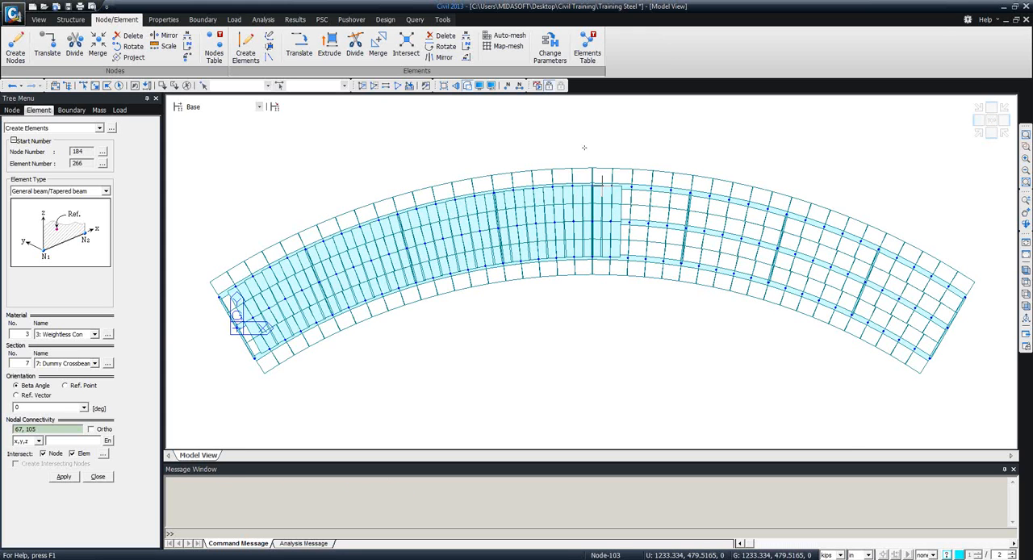
click(467, 86)
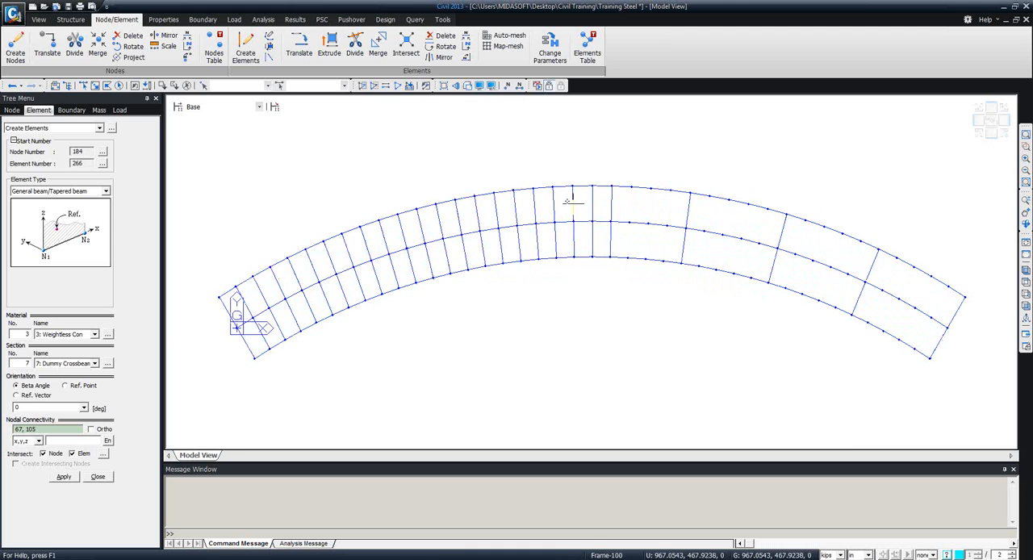
click(630, 258)
click(631, 187)
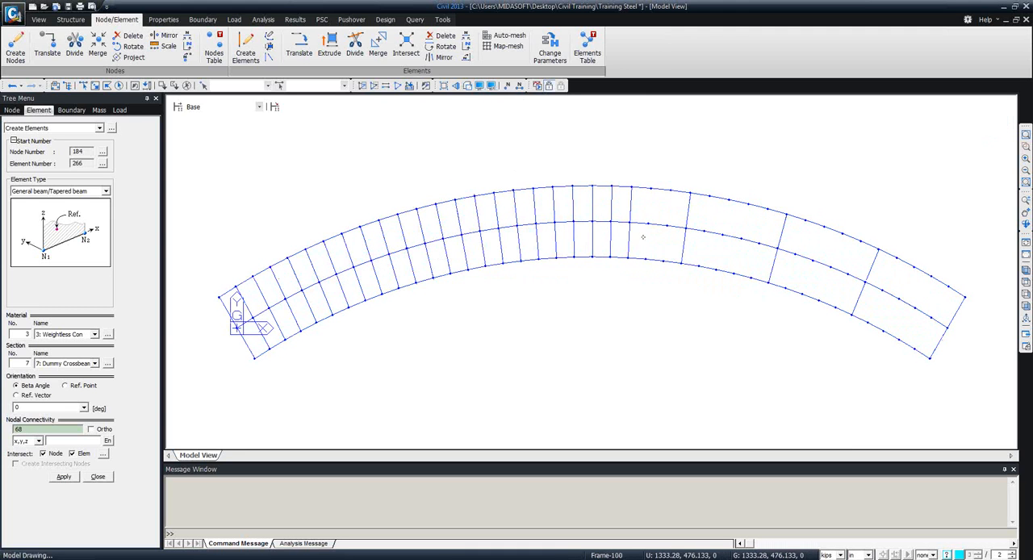
click(649, 259)
click(649, 188)
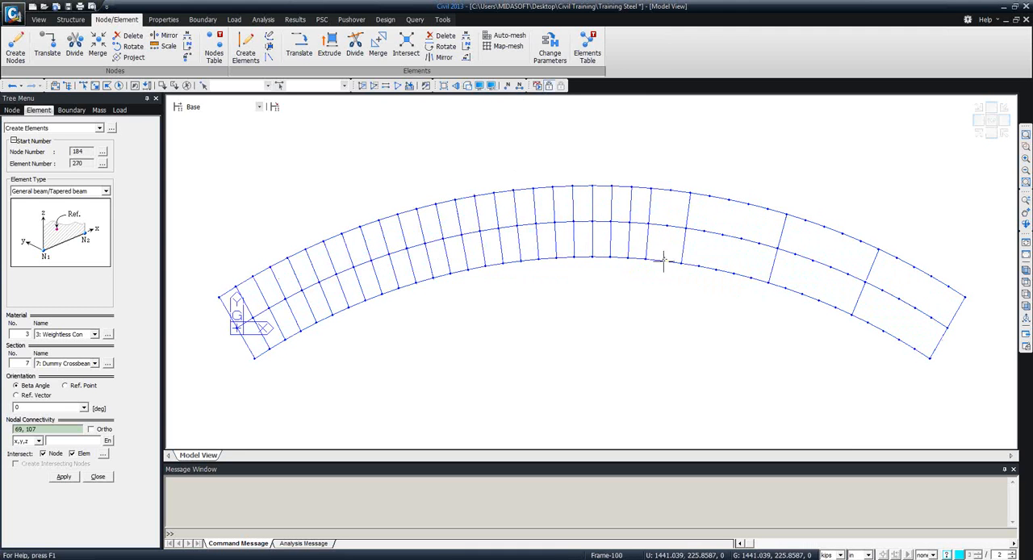
click(662, 261)
click(668, 190)
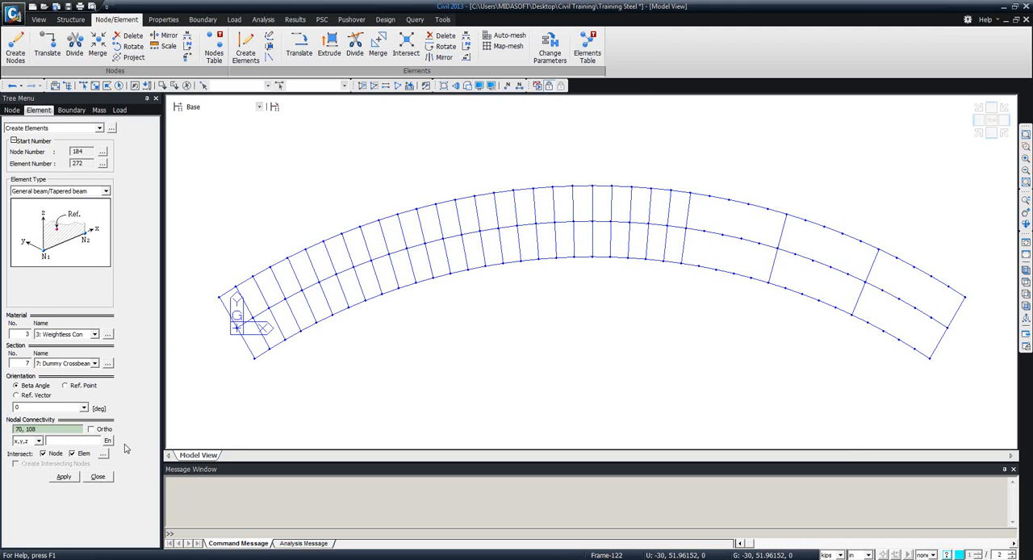
Create dummy crossbeams across the girders in the second bay right of midspan, up to and including the diaphragm at its far end.
click(700, 264)
click(709, 195)
click(718, 268)
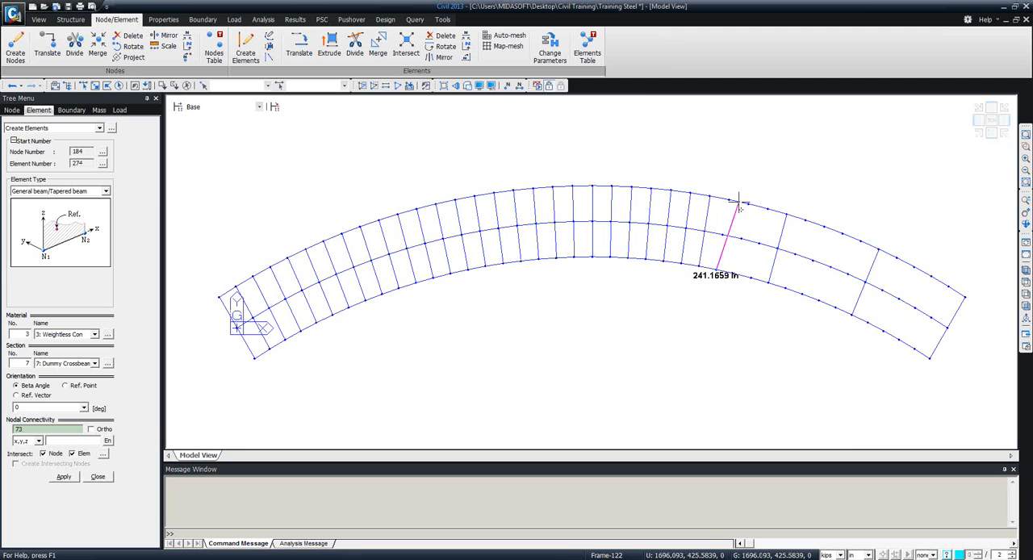
click(734, 273)
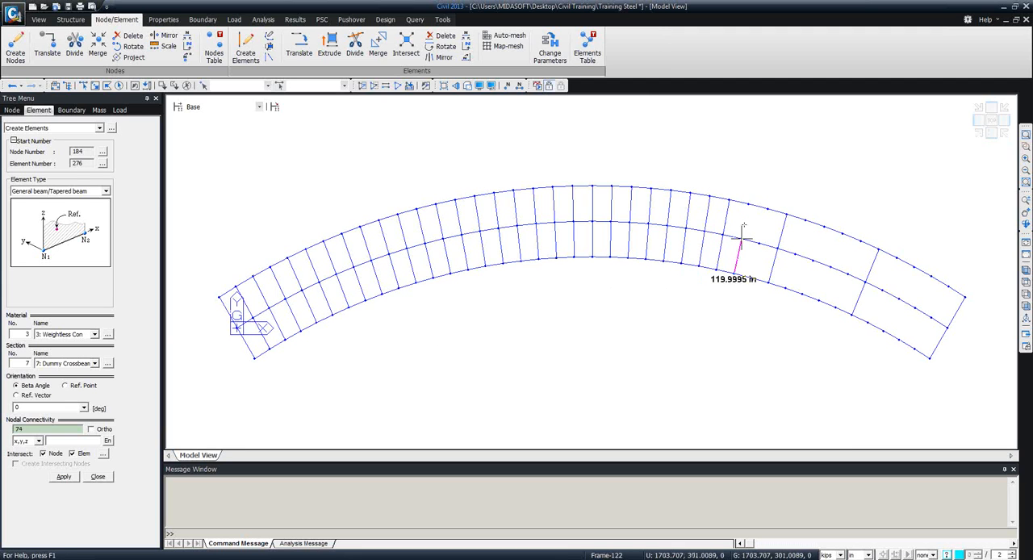
click(748, 204)
click(751, 277)
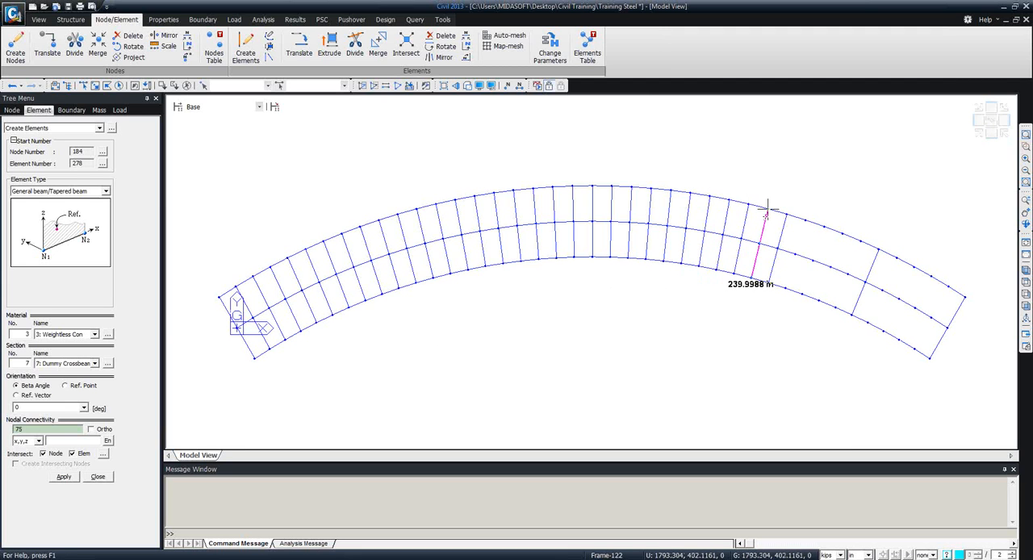
click(768, 209)
click(770, 284)
click(784, 220)
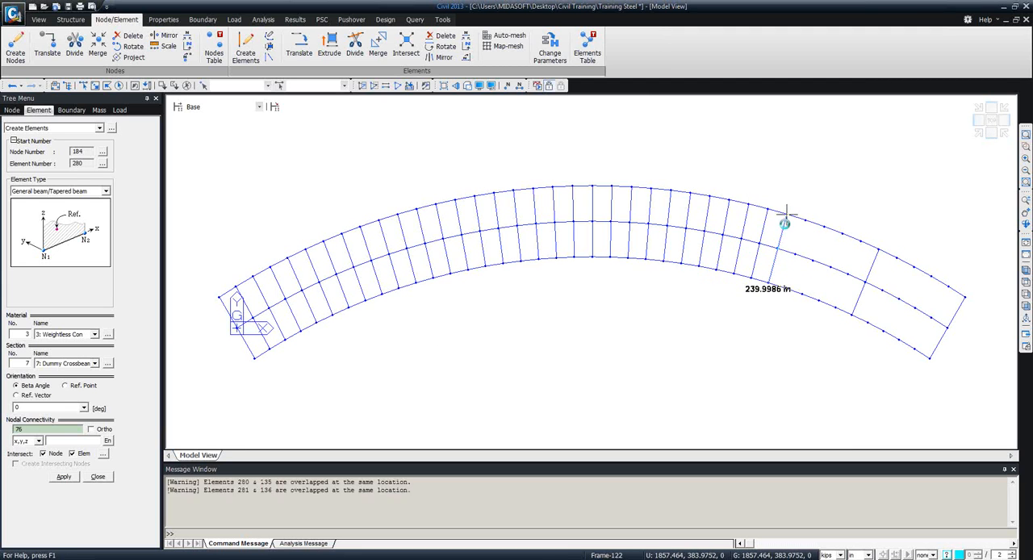
Create dummy crossbeams across the girders at each node pair in the third bay right of midspan, including the diaphragm at its far end.
click(787, 288)
click(805, 217)
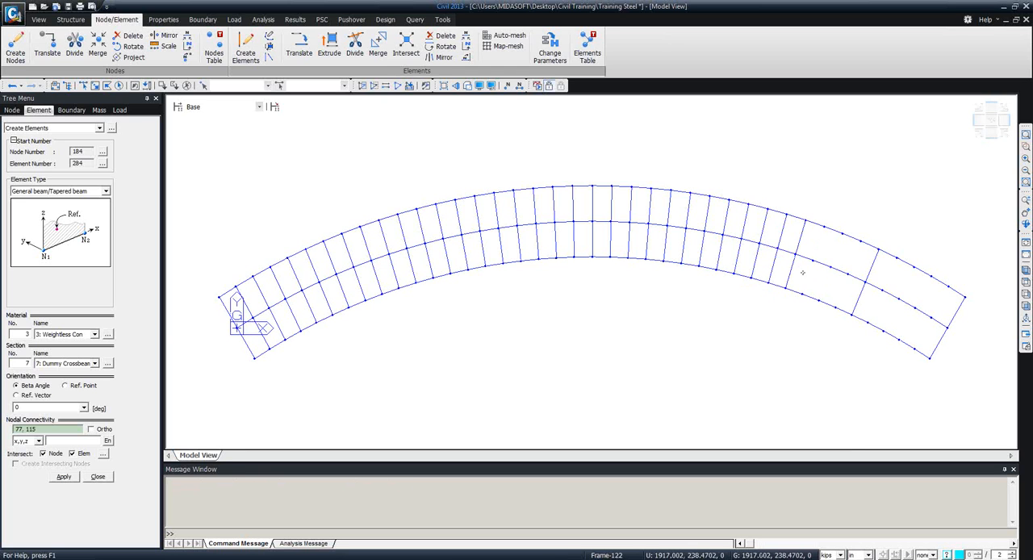
click(804, 293)
click(824, 227)
click(819, 298)
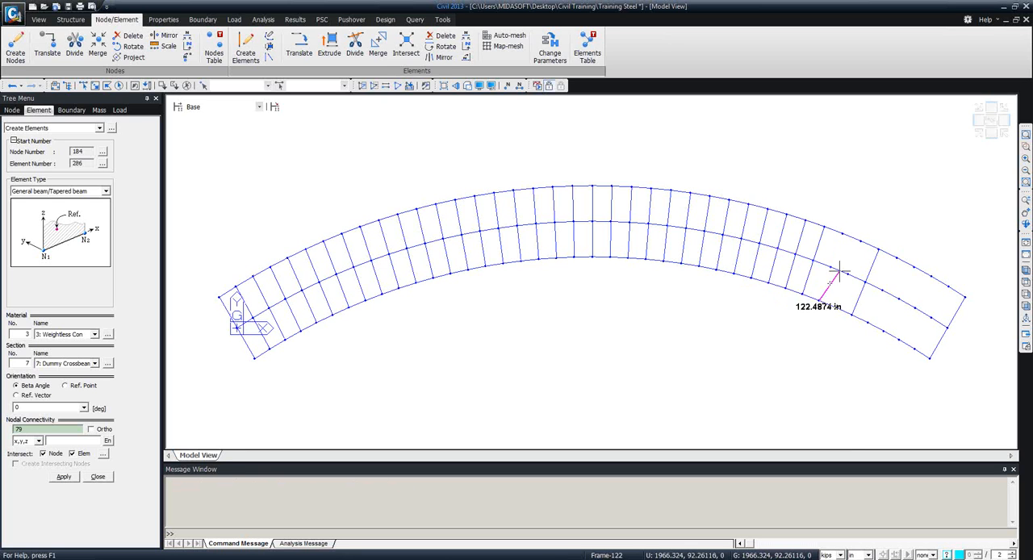
click(843, 234)
click(837, 306)
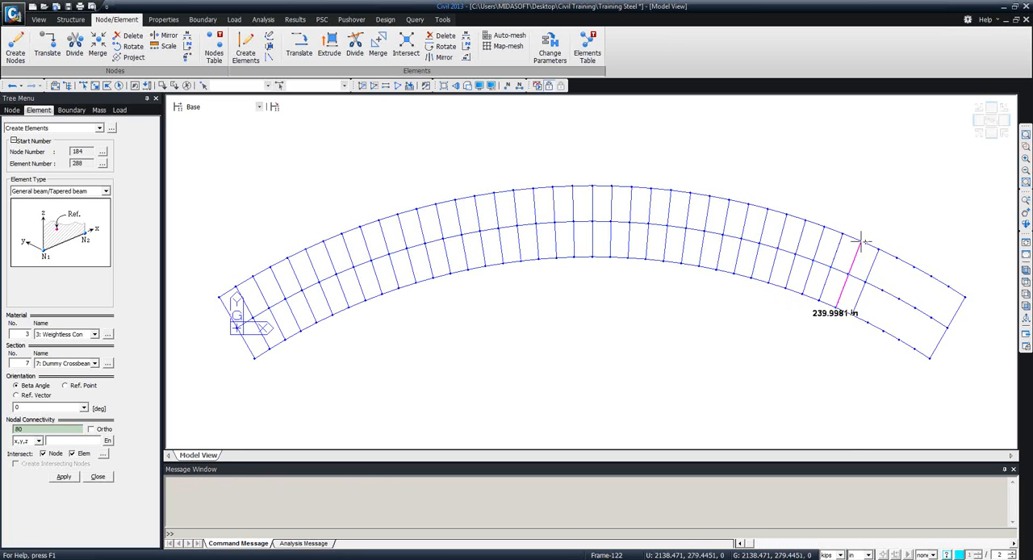
click(861, 242)
click(855, 314)
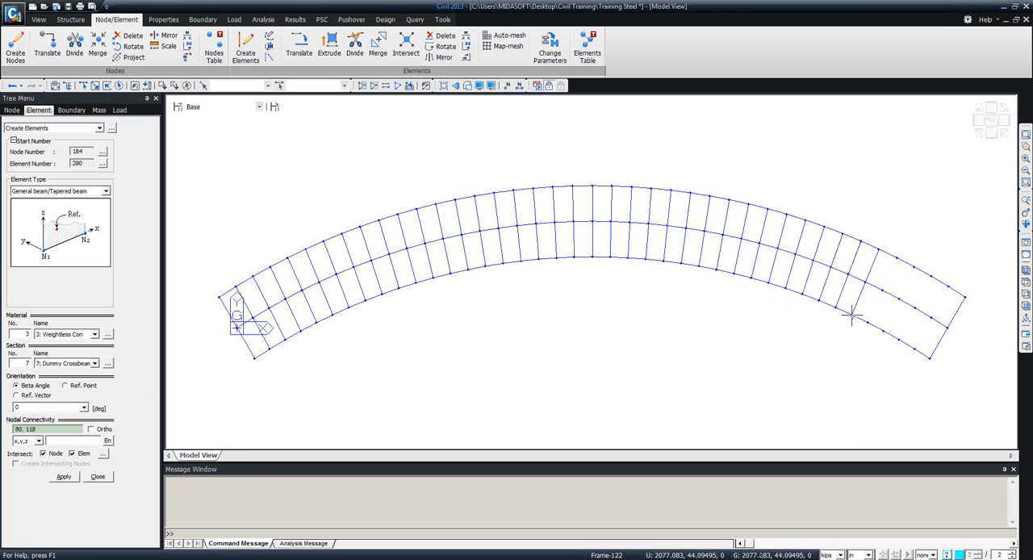
click(879, 249)
Create dummy crossbeams across the girders at the four node pairs in the last bay before the right end diaphragm.
click(868, 323)
click(897, 258)
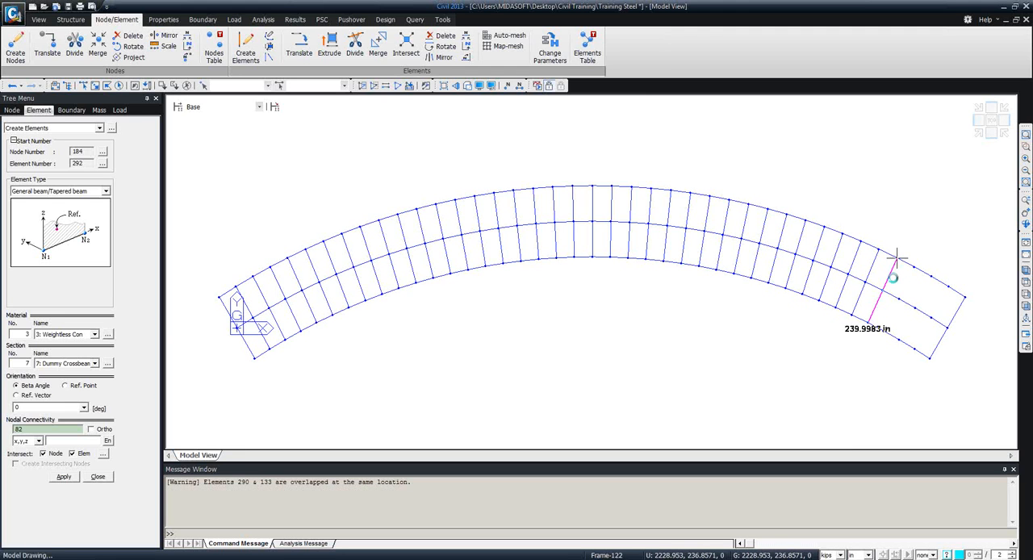
click(884, 331)
click(914, 266)
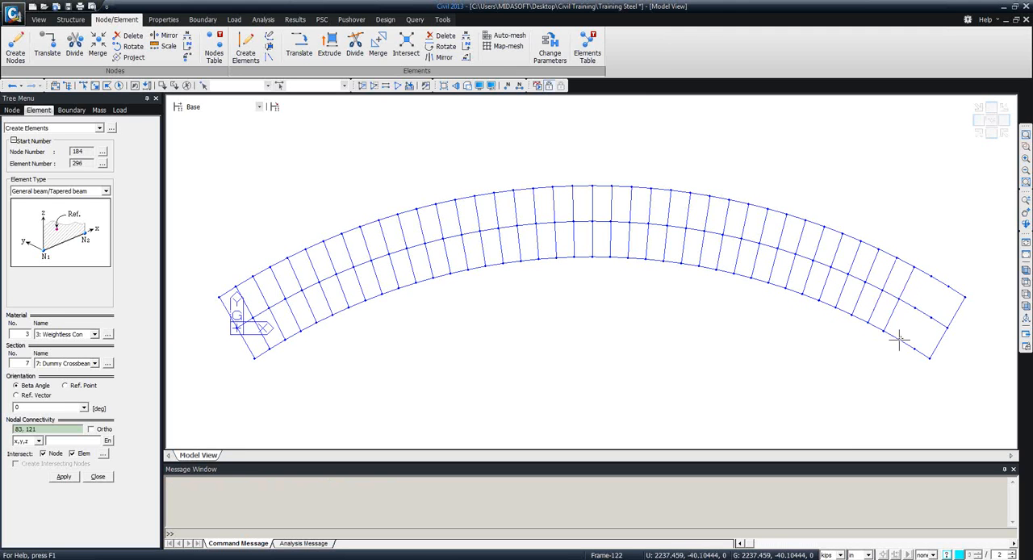
click(902, 340)
key(Escape)
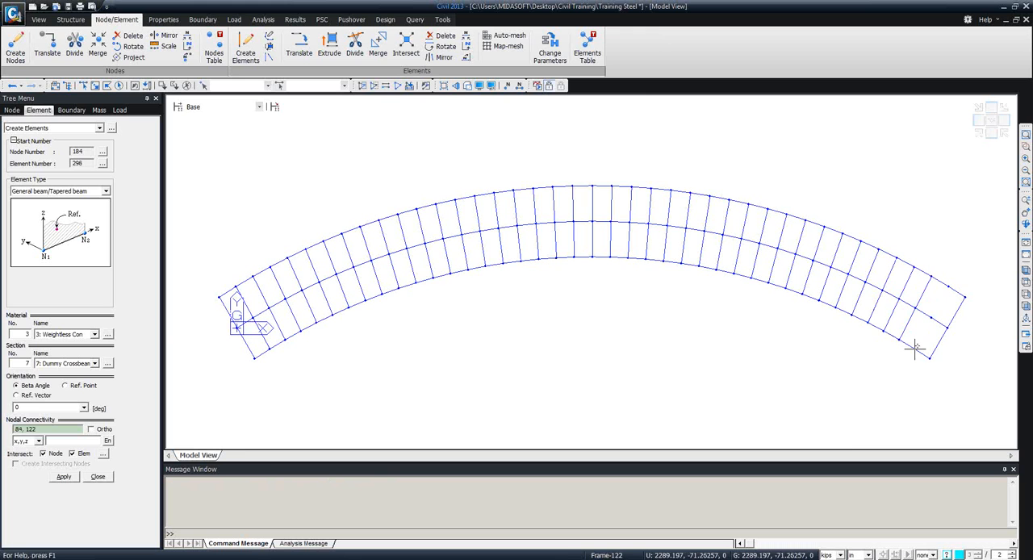
click(915, 347)
click(948, 287)
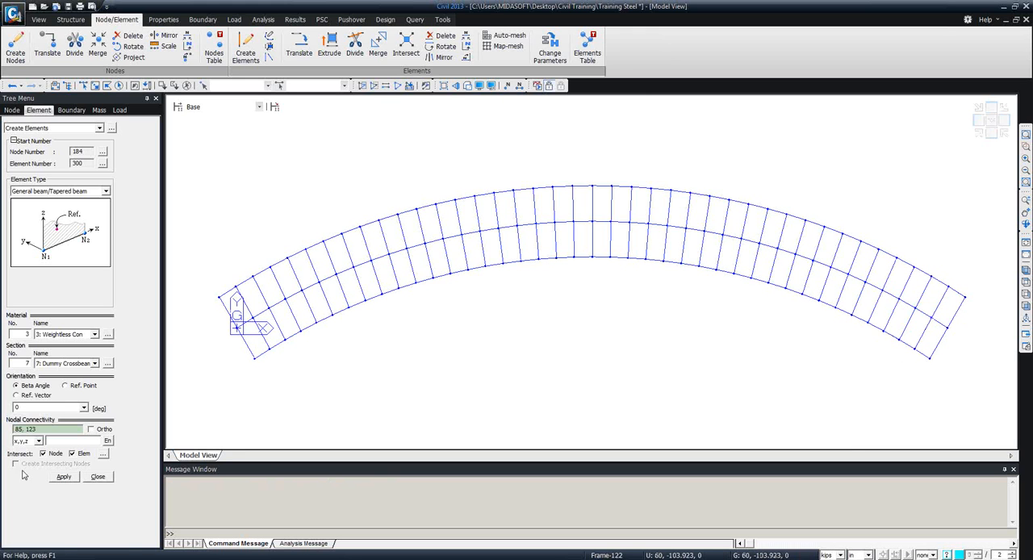
click(98, 476)
Show the hidden-surface display and create the missing crossbeam at the first diaphragm right of midspan, using section Dummy Crossbeam and material Weightless Con.
click(468, 84)
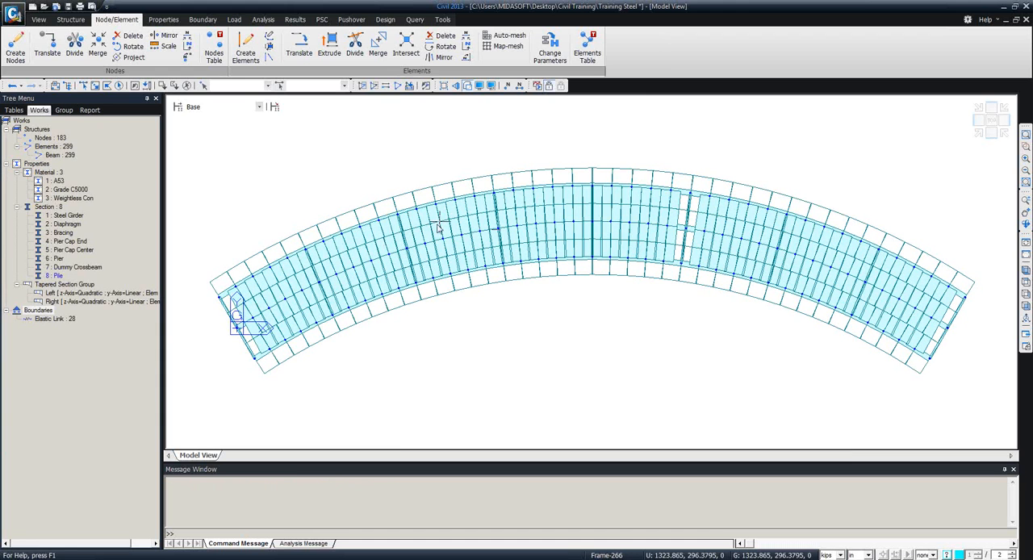
click(248, 50)
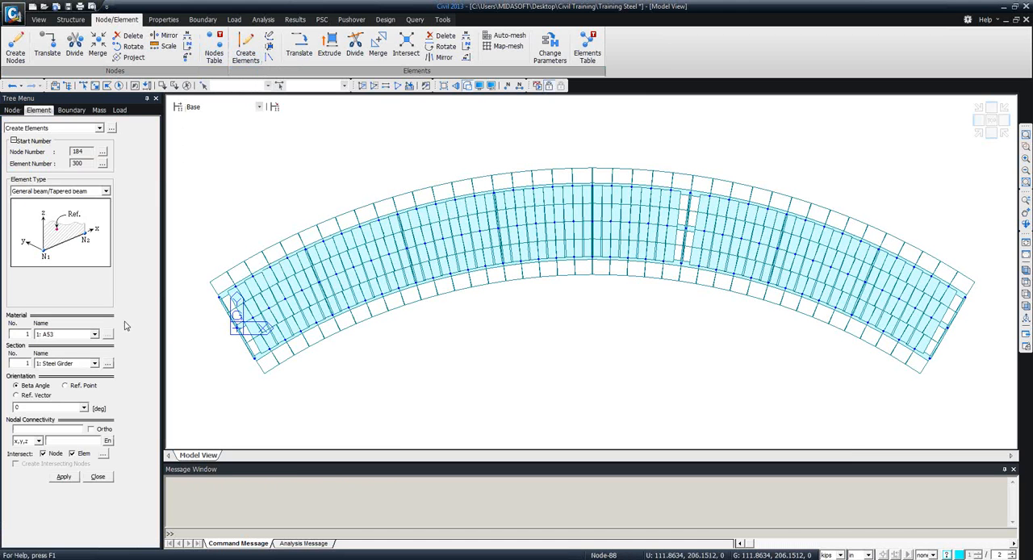
click(94, 363)
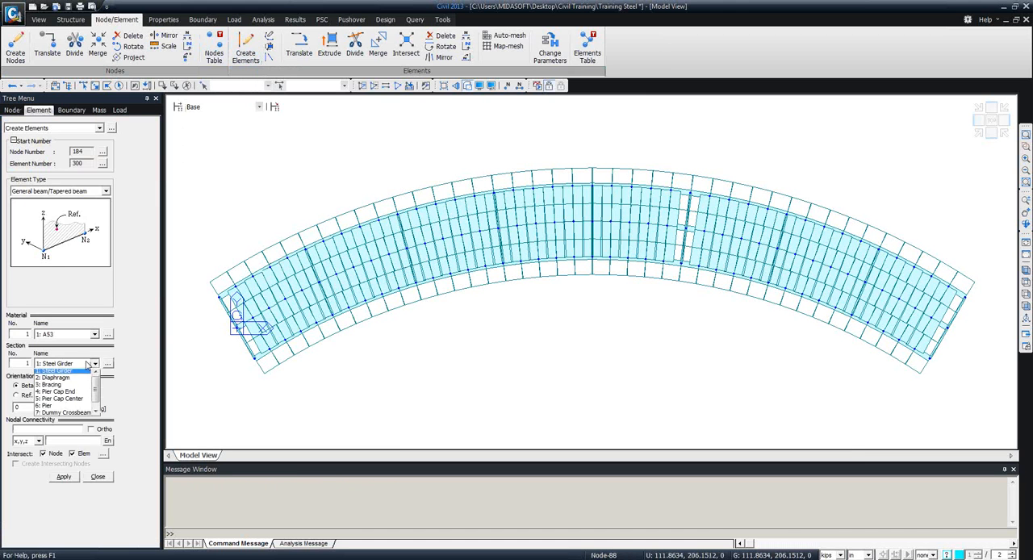
click(77, 409)
click(67, 338)
click(62, 361)
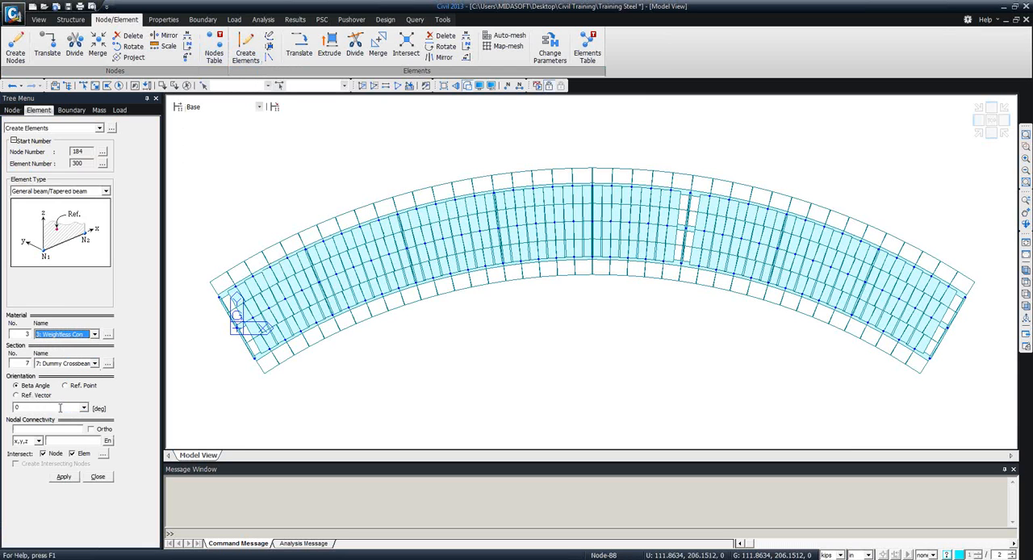
click(53, 429)
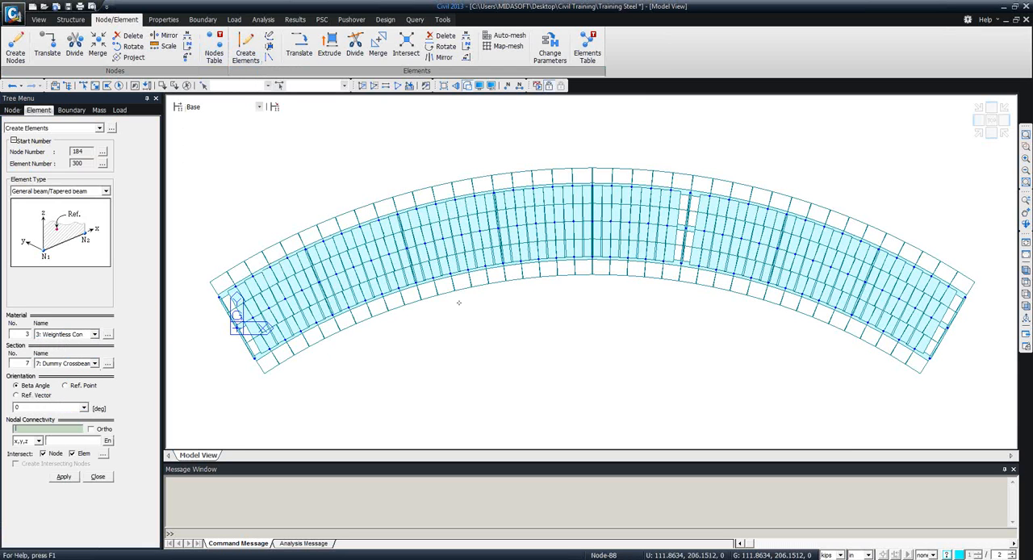
click(682, 265)
click(688, 192)
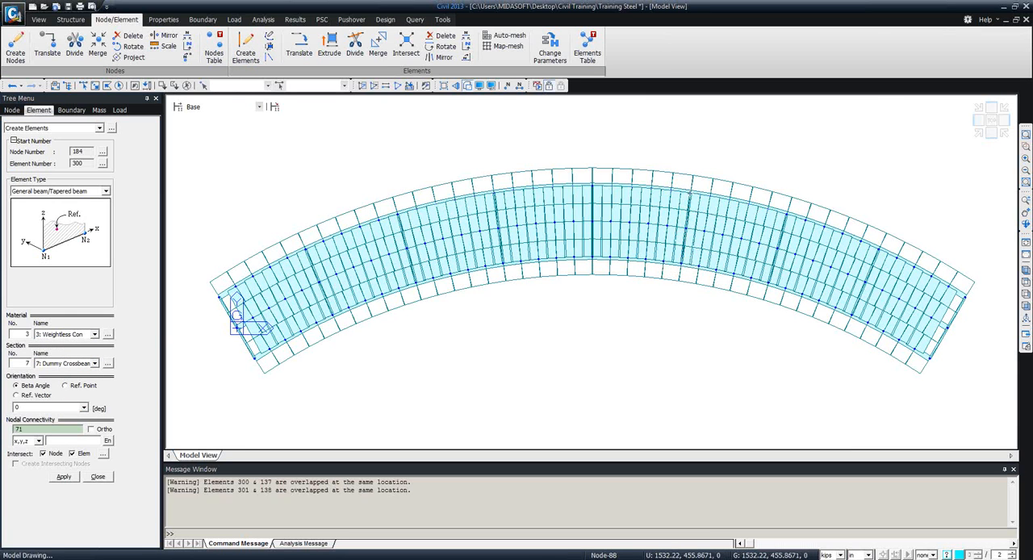
click(98, 476)
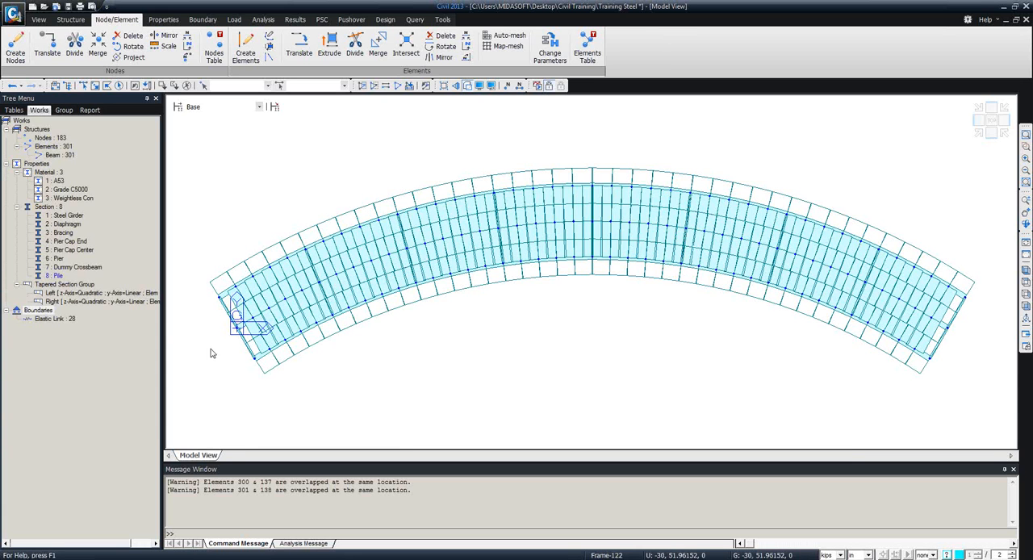
Activate the entire model, including the bracing and pier, and save the file.
ctrl+middle_drag(418, 314, 462, 221)
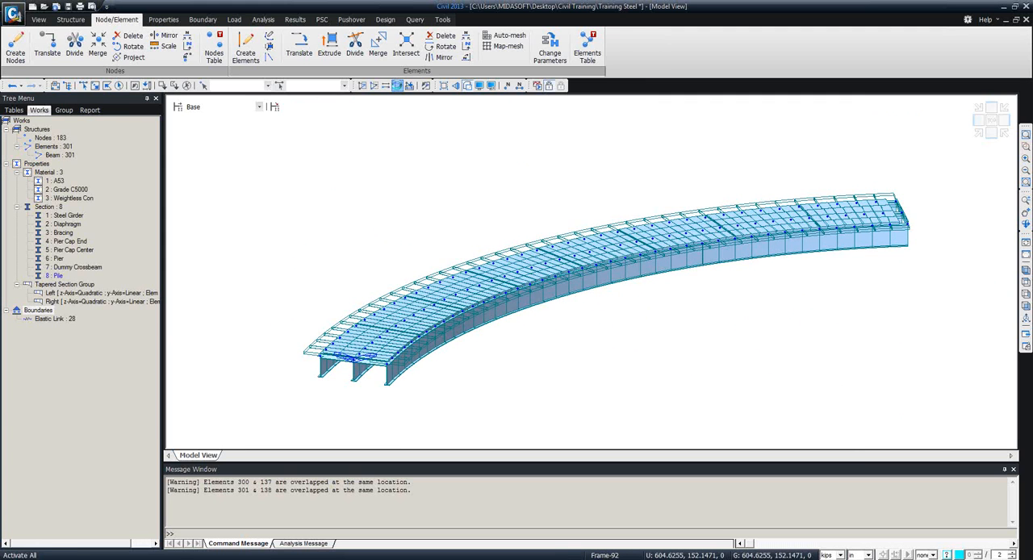
click(397, 85)
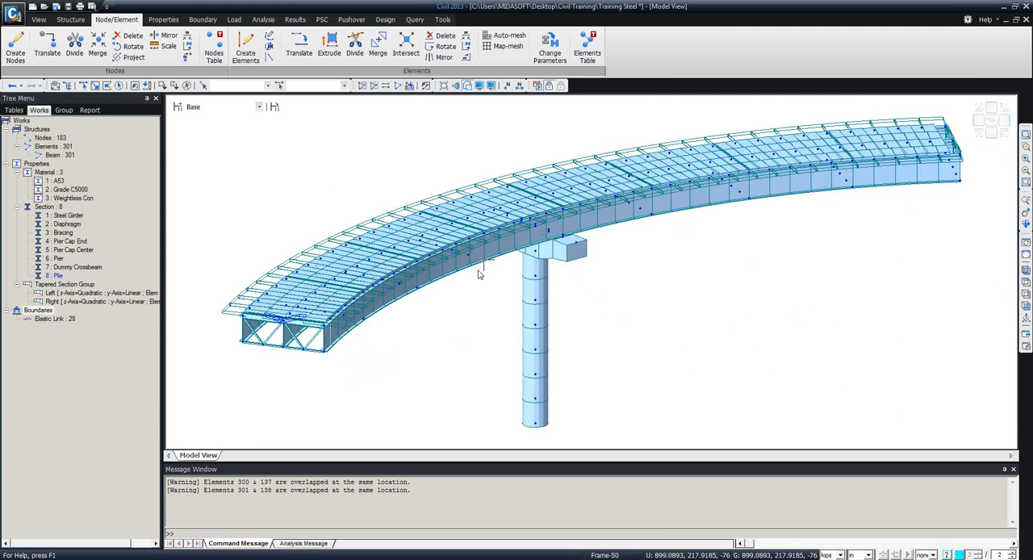
mouse_move(478, 274)
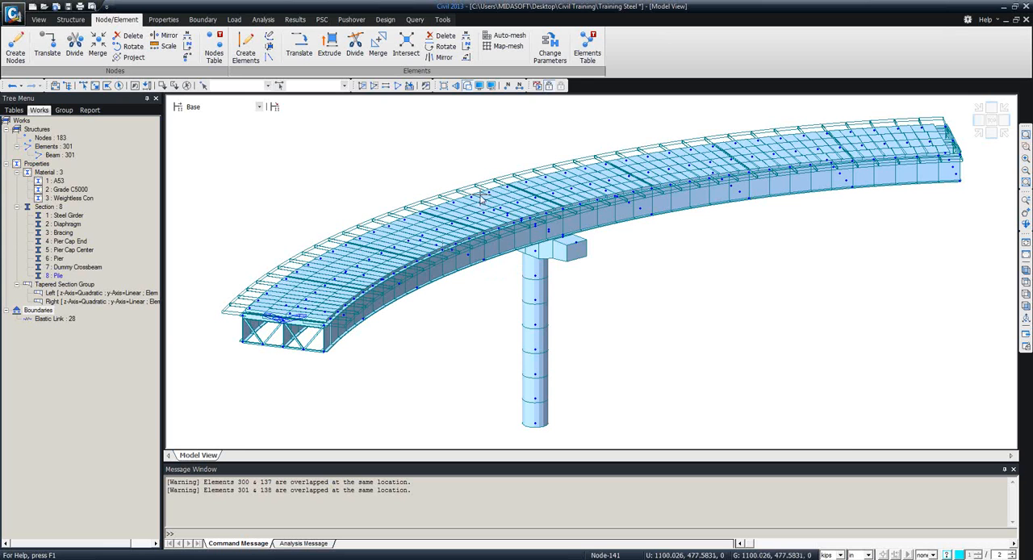
key(ctrl+s)
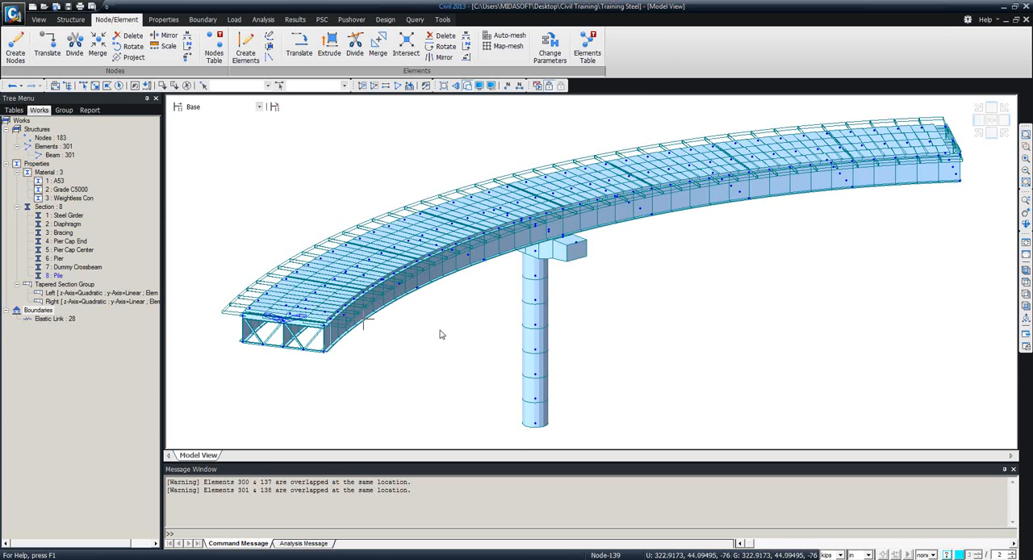
Select the end frame at the bridge's start with its adjoining girder ends, and activate only that part for display.
middle_drag(453, 323, 502, 304)
ctrl+middle_drag(429, 321, 506, 302)
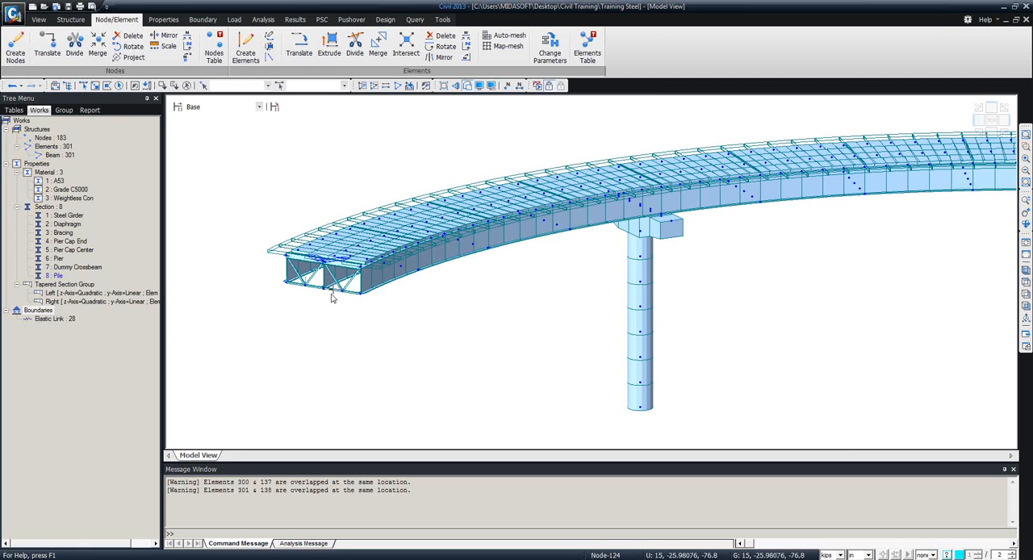
mouse_move(428, 273)
middle_down()
mouse_move(452, 269)
mouse_move(368, 293)
mouse_move(347, 289)
mouse_move(374, 286)
mouse_move(436, 328)
middle_up()
ctrl+middle_drag(314, 270, 296, 269)
click(84, 86)
drag(313, 191, 372, 303)
key(F2)
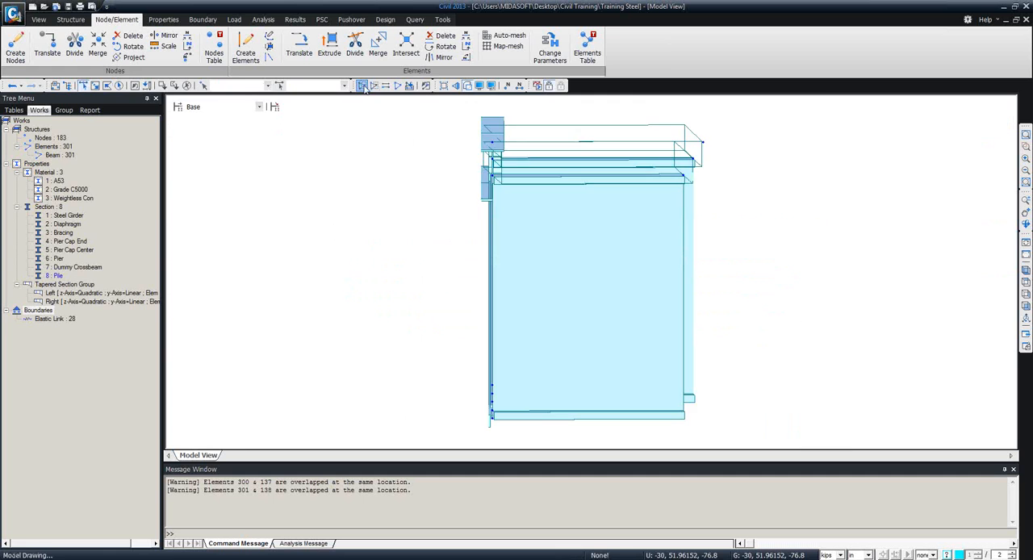
ctrl+middle_drag(422, 245, 547, 282)
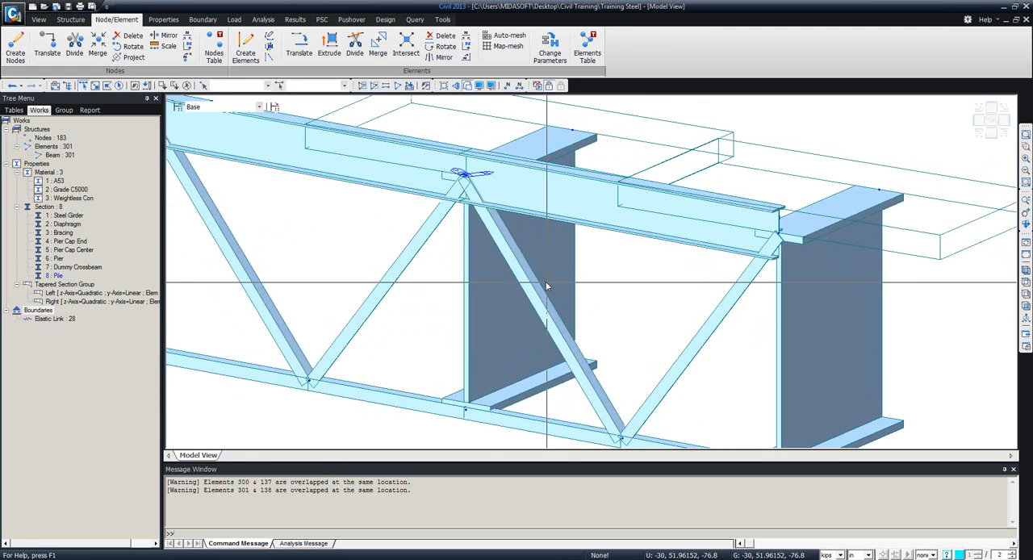
scroll(542, 283, down, 5)
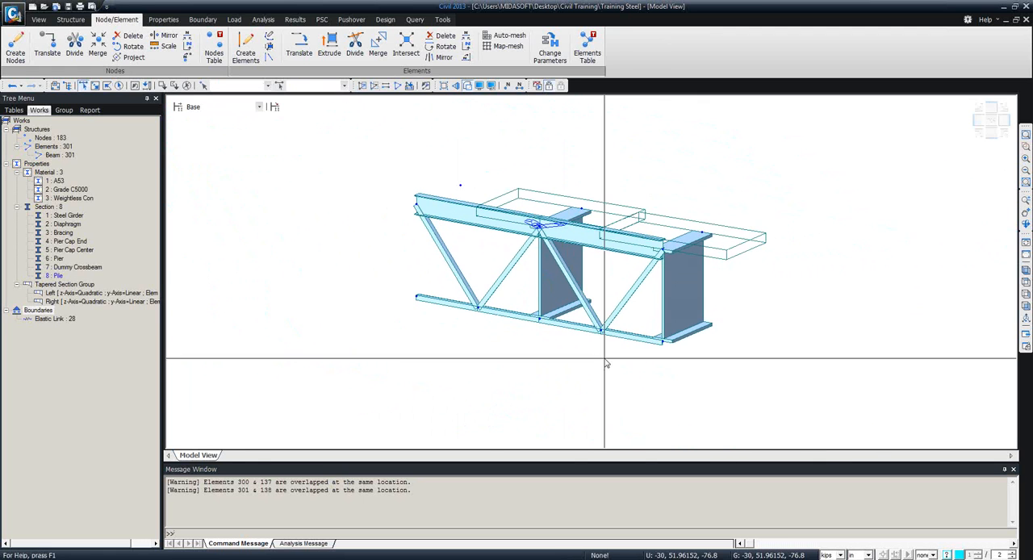
Copy the four bottom chord elements of the end frame once by 0, 0, -12 in.
click(569, 325)
click(513, 315)
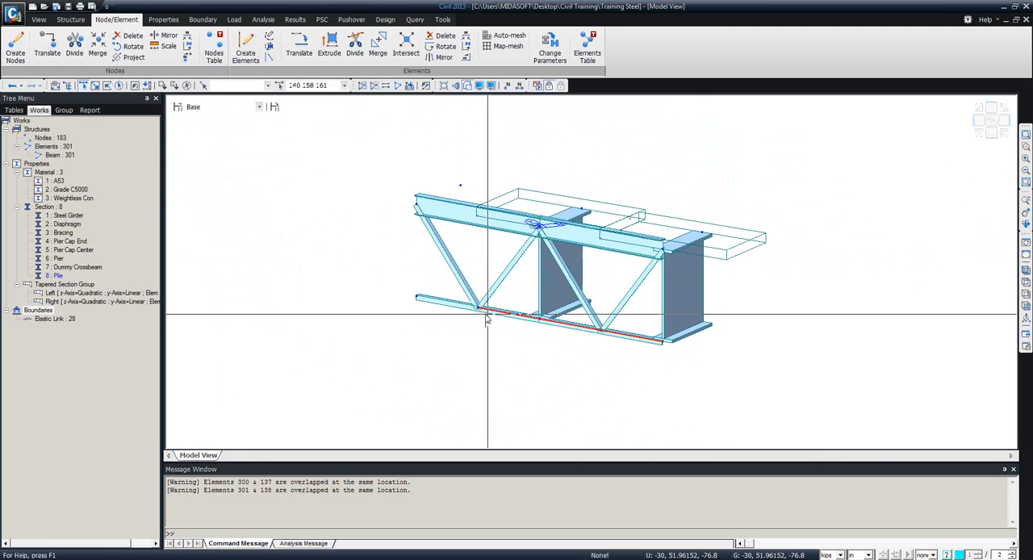
click(456, 306)
middle_drag(485, 326, 426, 242)
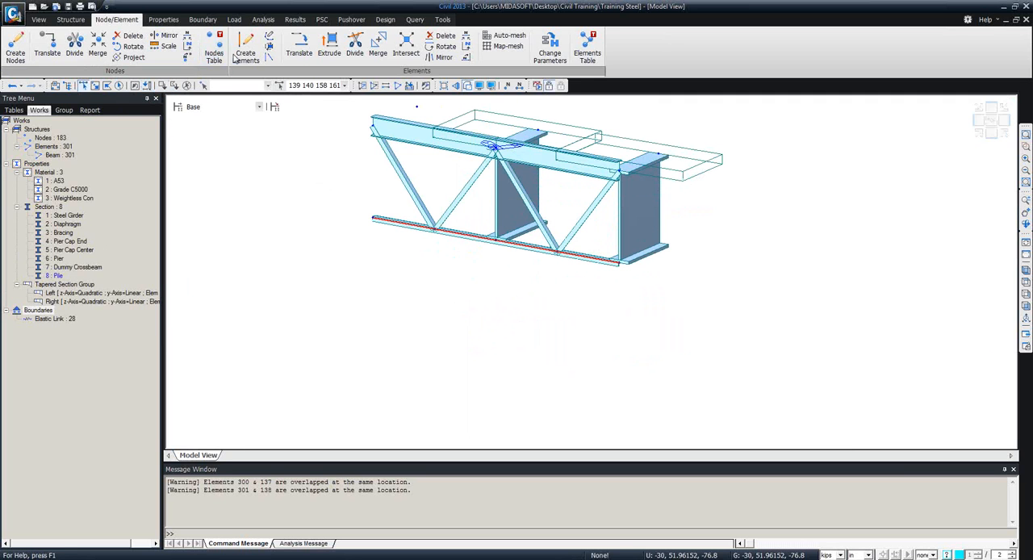
click(299, 46)
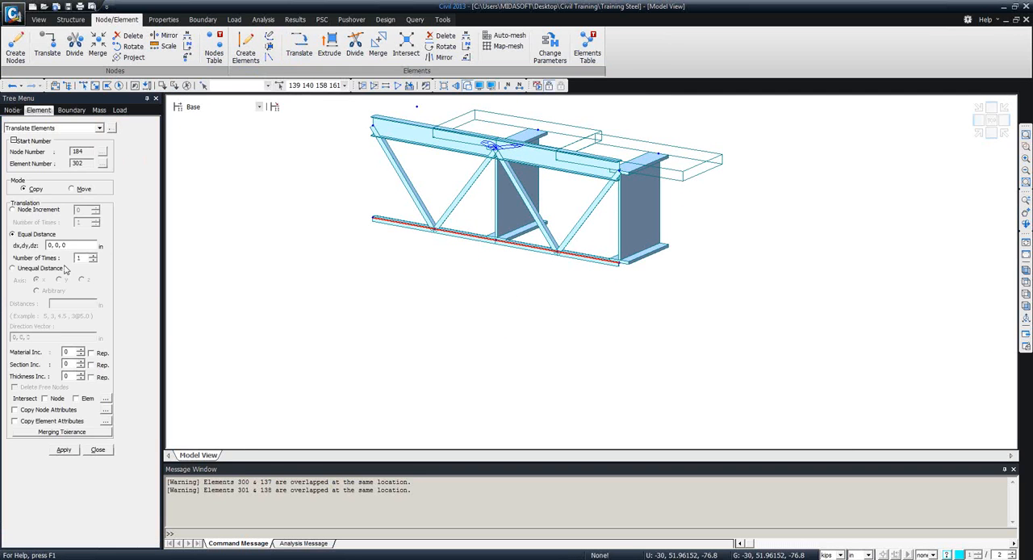
click(72, 245)
click(76, 245)
click(57, 450)
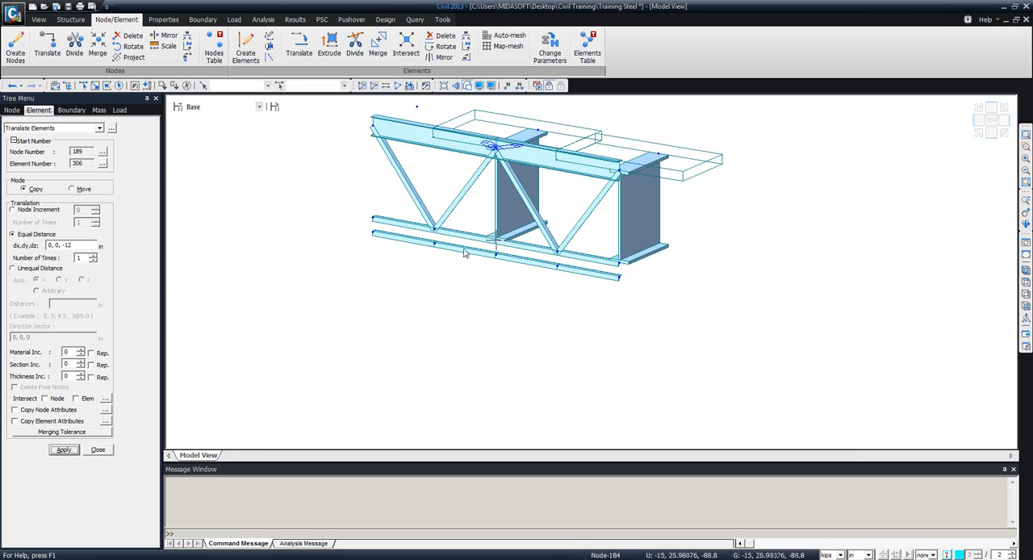
click(98, 450)
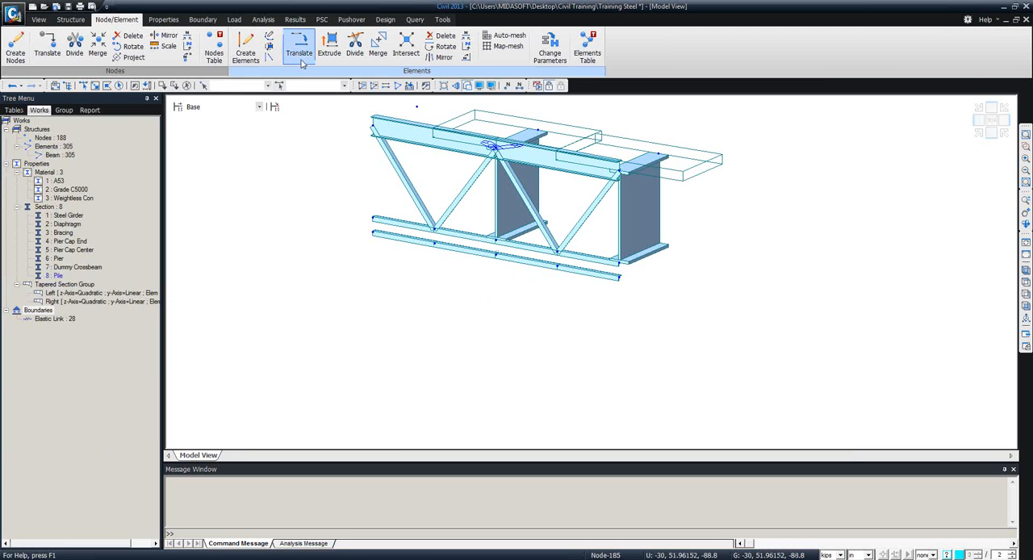
Set up a line-to-planar extrusion of the four recently copied chord elements, removing the source, with plate elements in material Grade C5000.
click(328, 49)
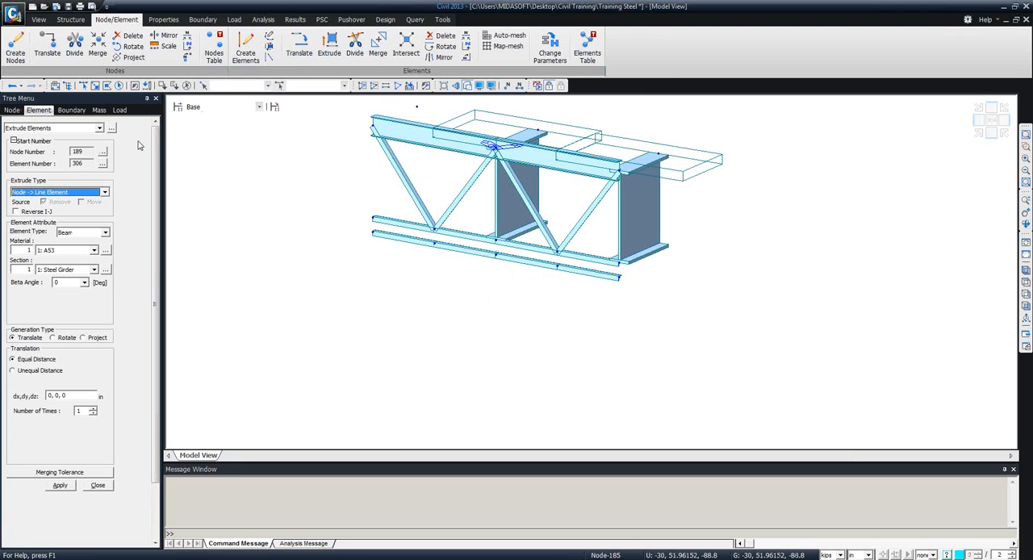
click(104, 191)
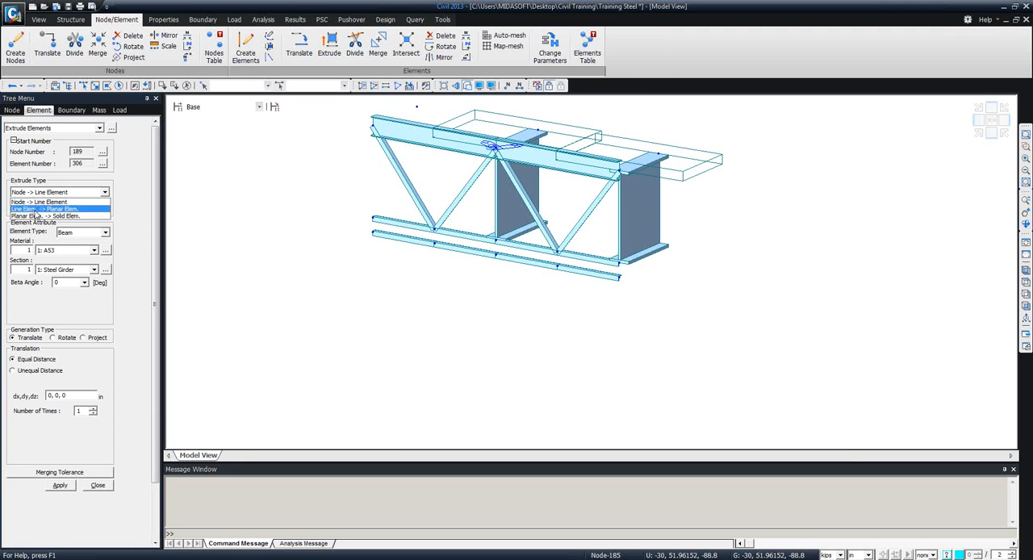
click(48, 209)
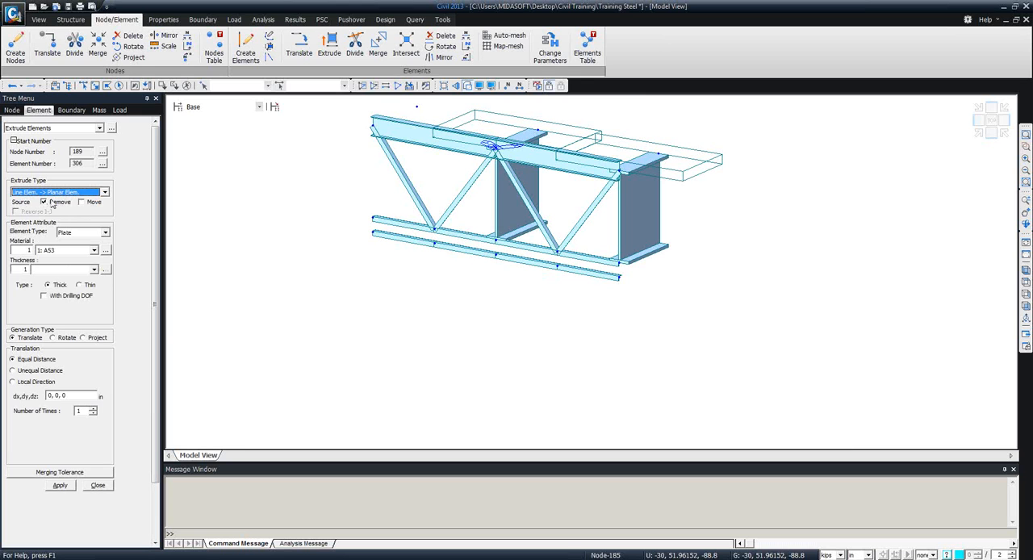
click(45, 202)
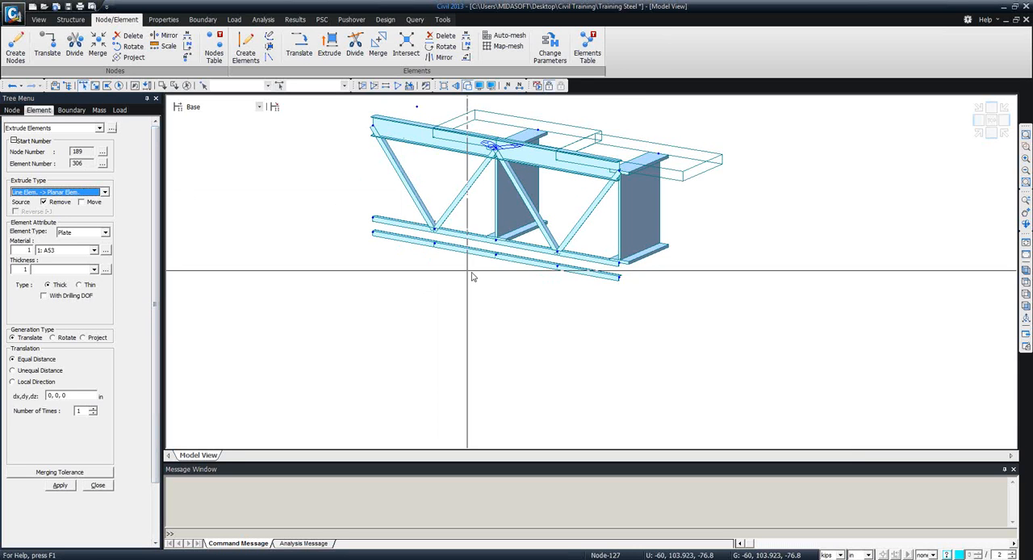
click(149, 93)
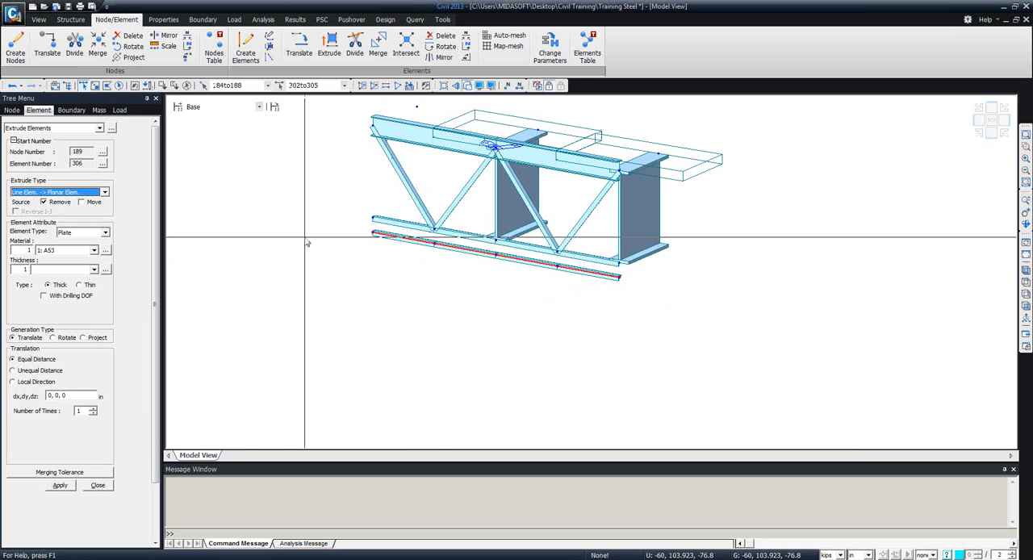
click(94, 250)
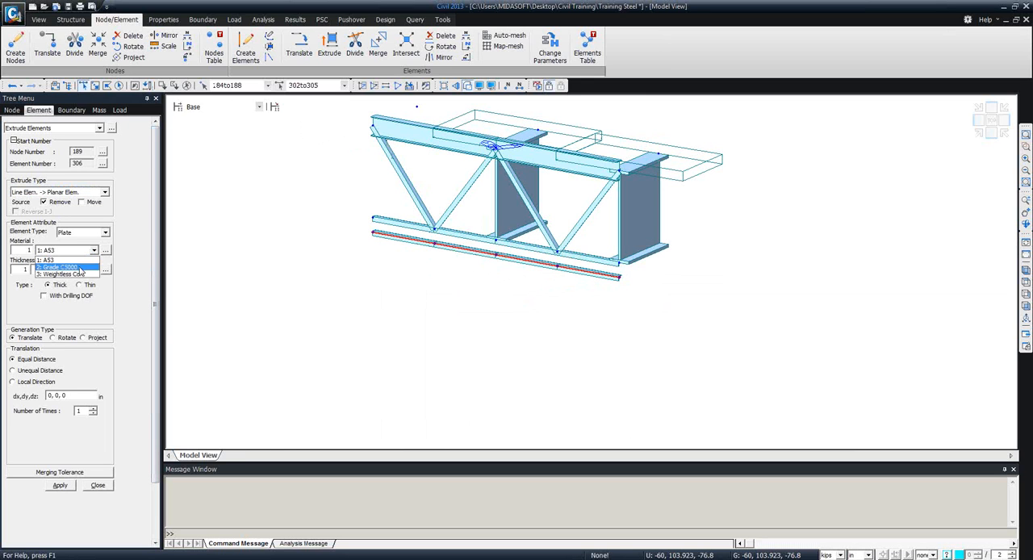
click(81, 267)
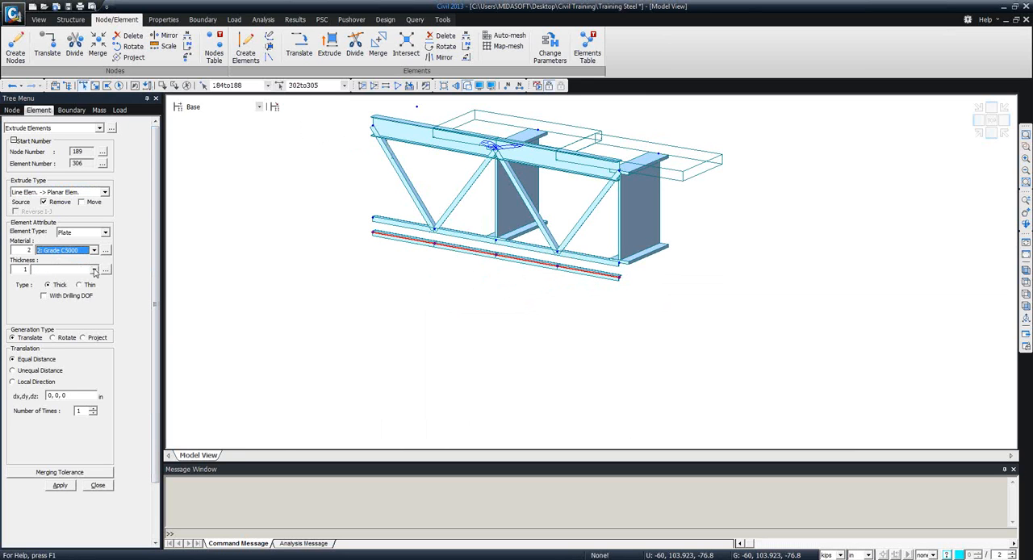
Import thicknesses 24 and 12 from the Video Tutorials Model File, keeping their IDs.
click(93, 271)
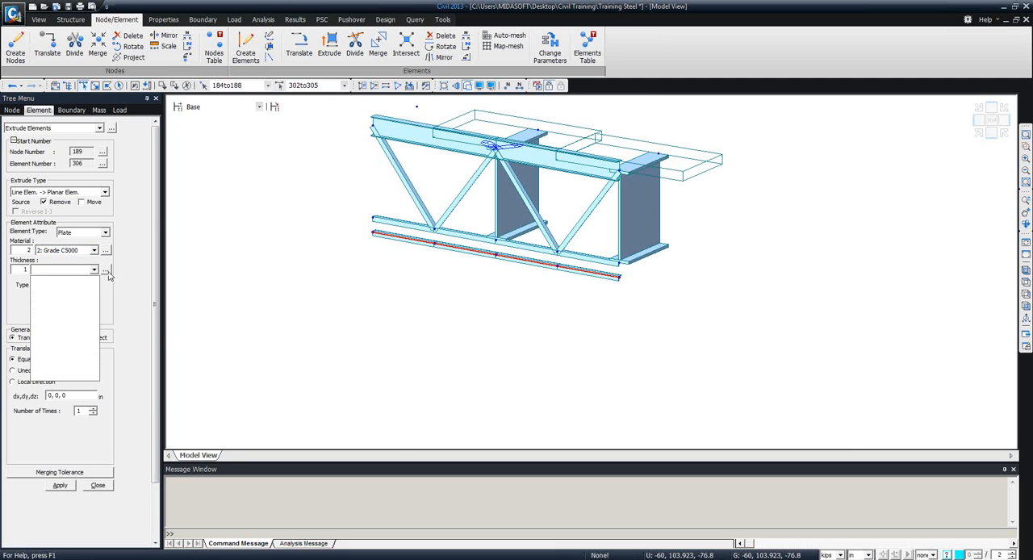
click(106, 270)
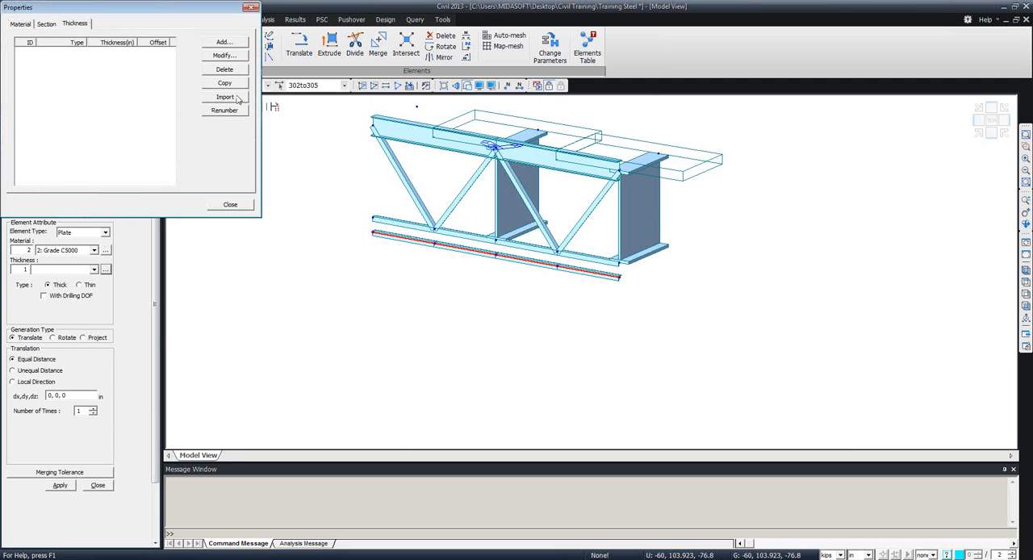
click(225, 97)
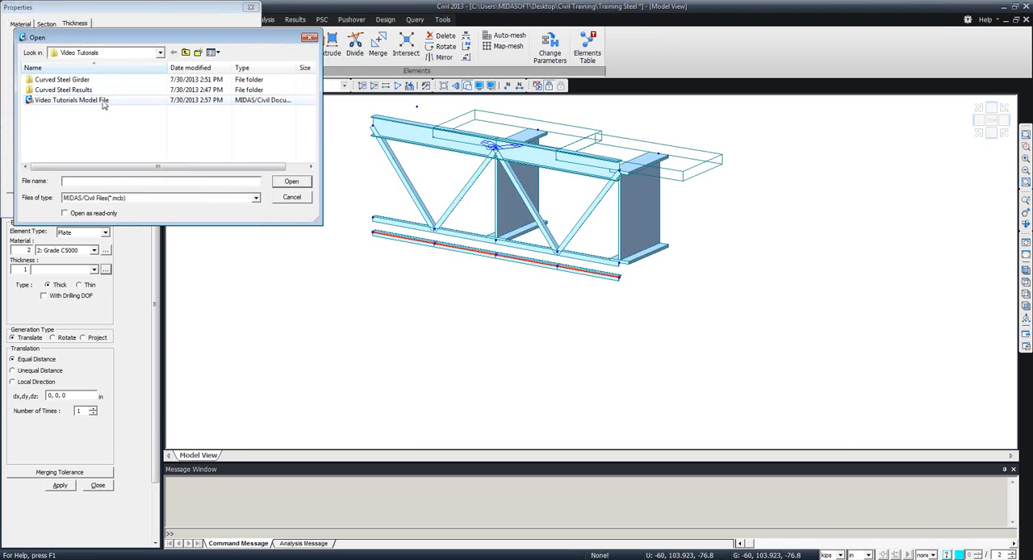
click(81, 100)
double_click(100, 102)
click(395, 38)
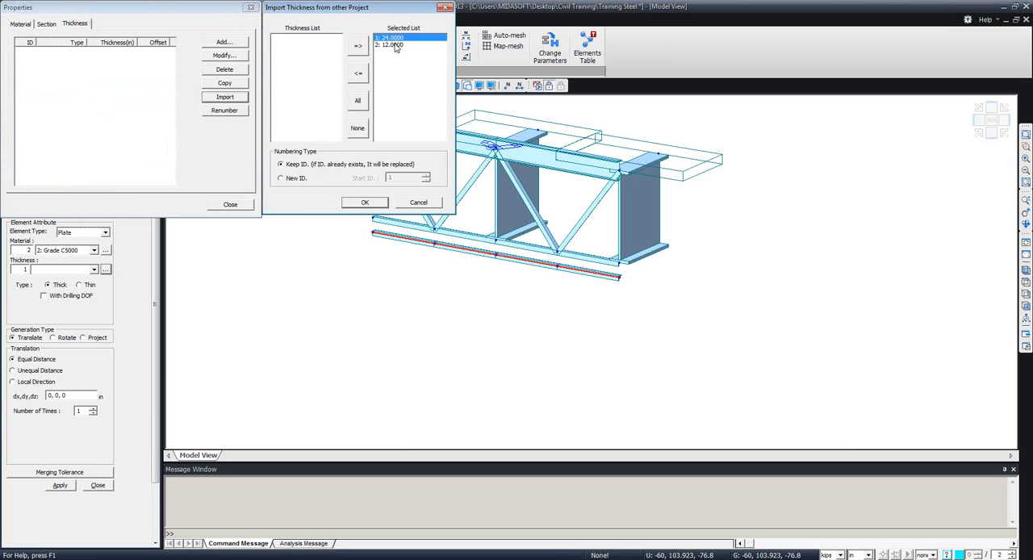
shift+click(393, 45)
click(365, 202)
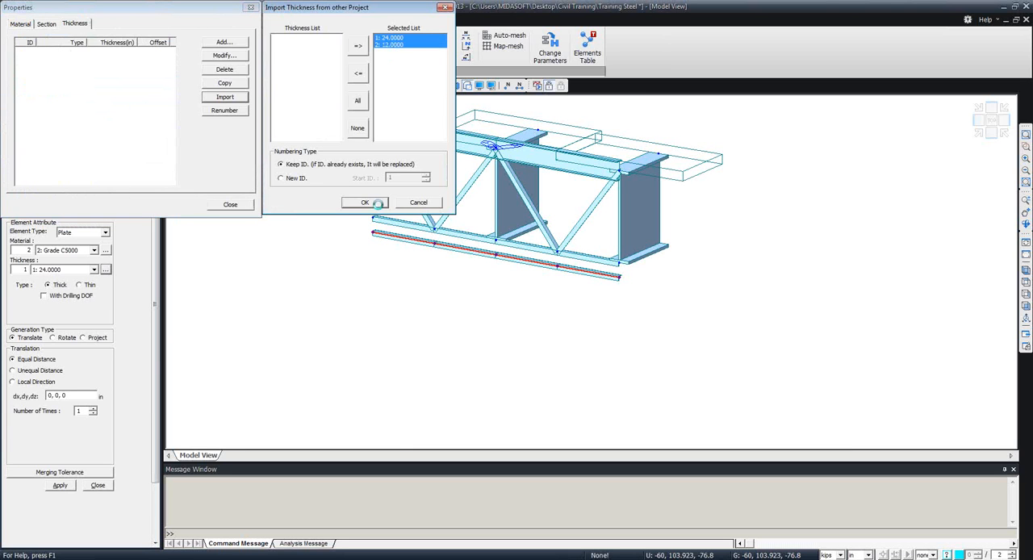
click(230, 204)
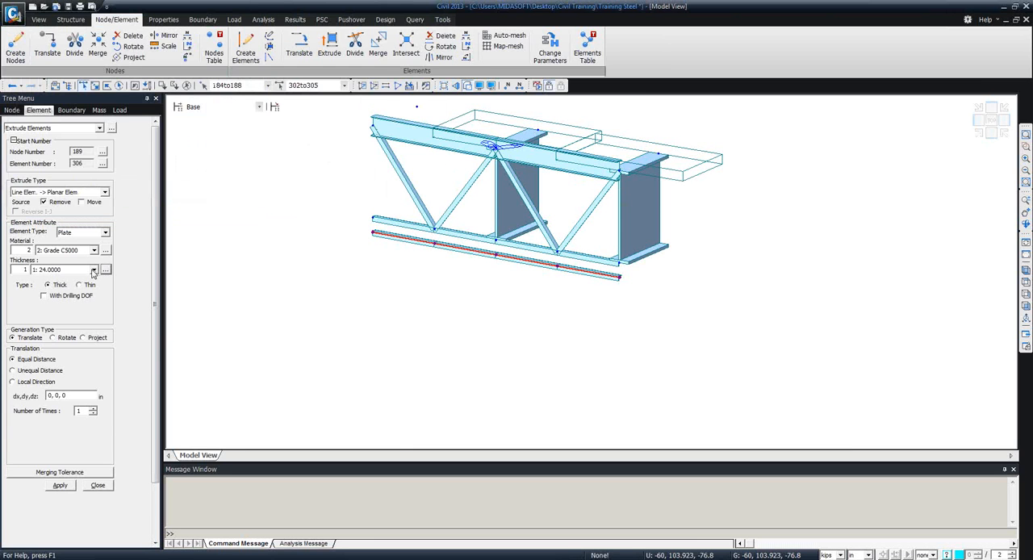
Extrude the selected chord copies into thick plates of thickness 24, using a distance of 0, 0, -24 in repeated 10 times.
click(95, 270)
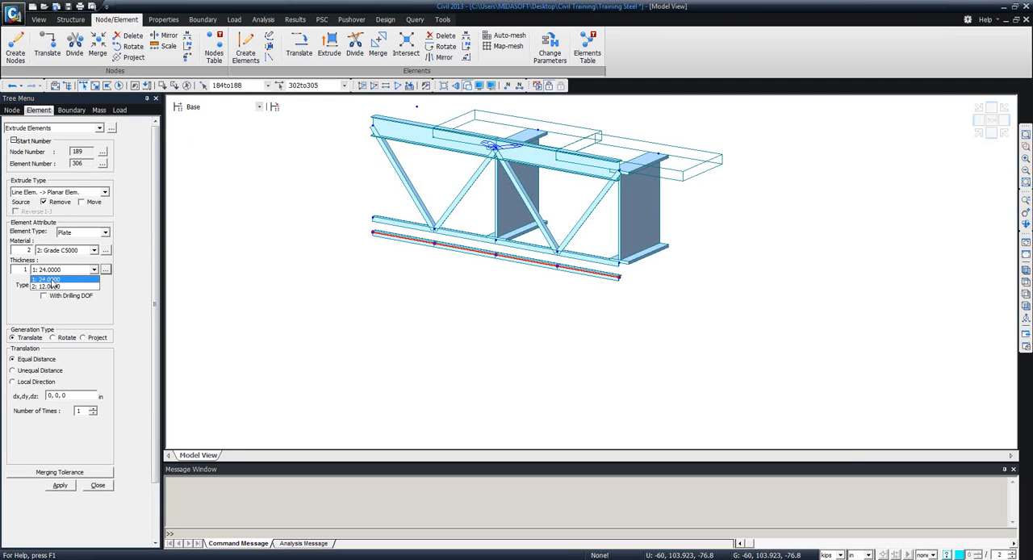
click(52, 280)
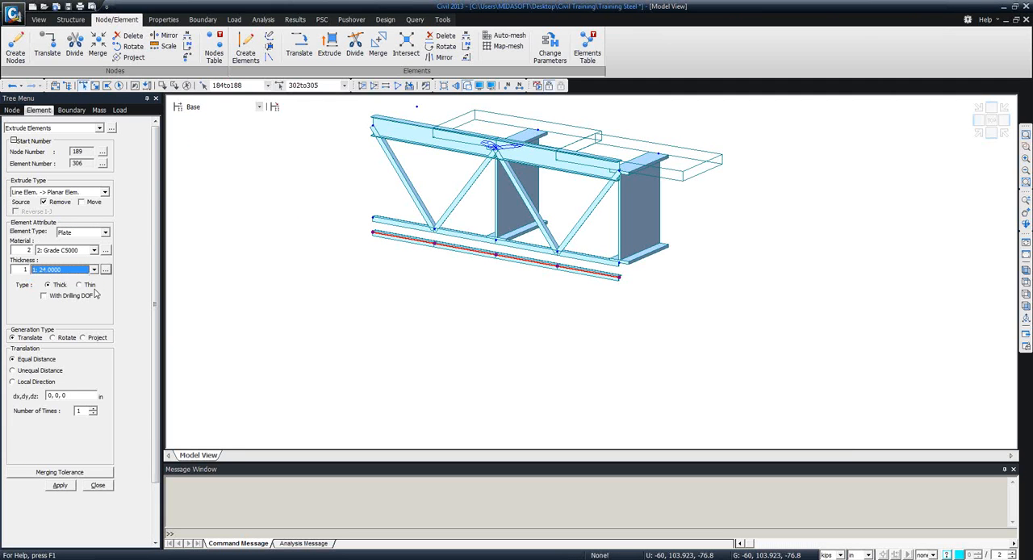
click(80, 394)
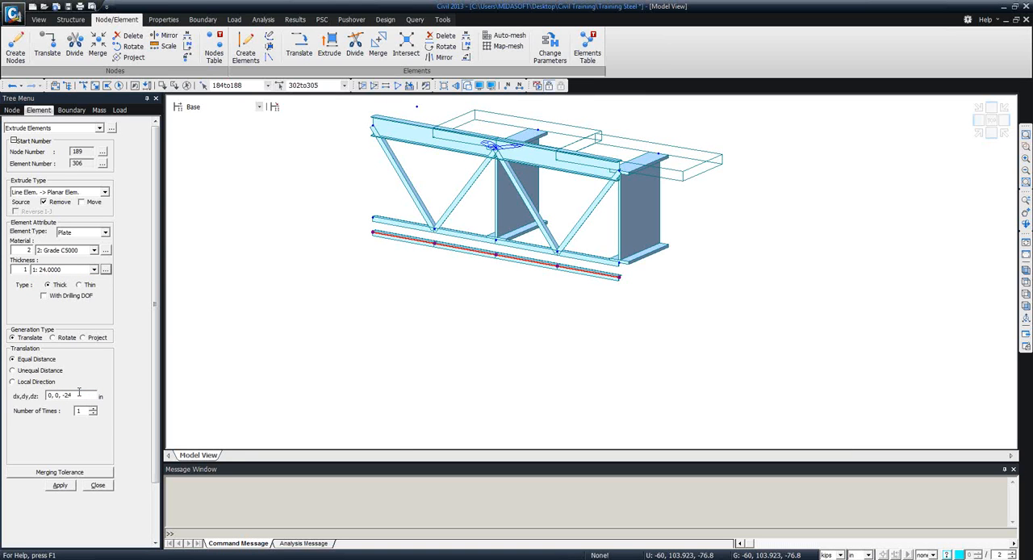
text(10)
click(60, 486)
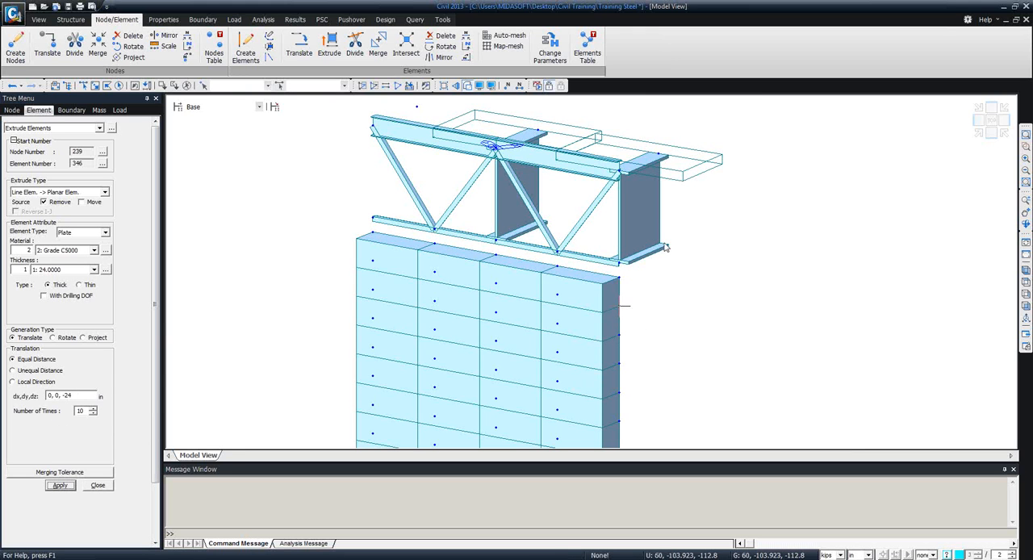
middle_drag(664, 243, 680, 172)
scroll(587, 265, down, 5)
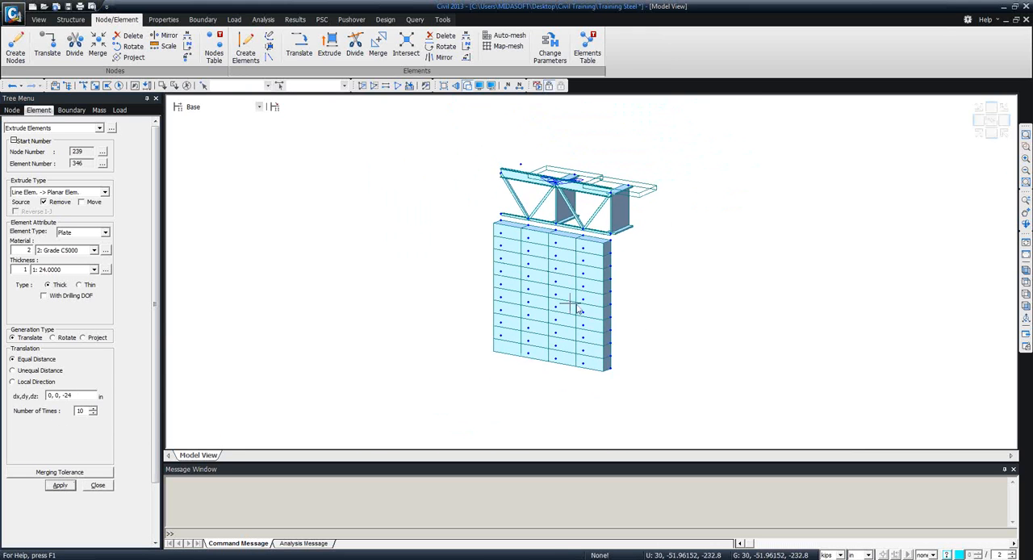
ctrl+middle_drag(567, 300, 395, 272)
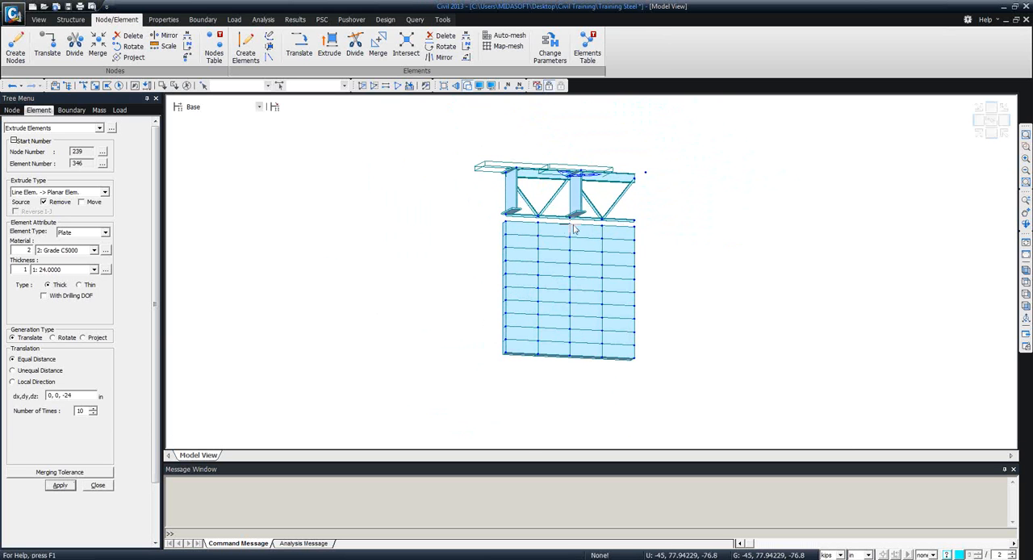
middle_drag(611, 243, 436, 231)
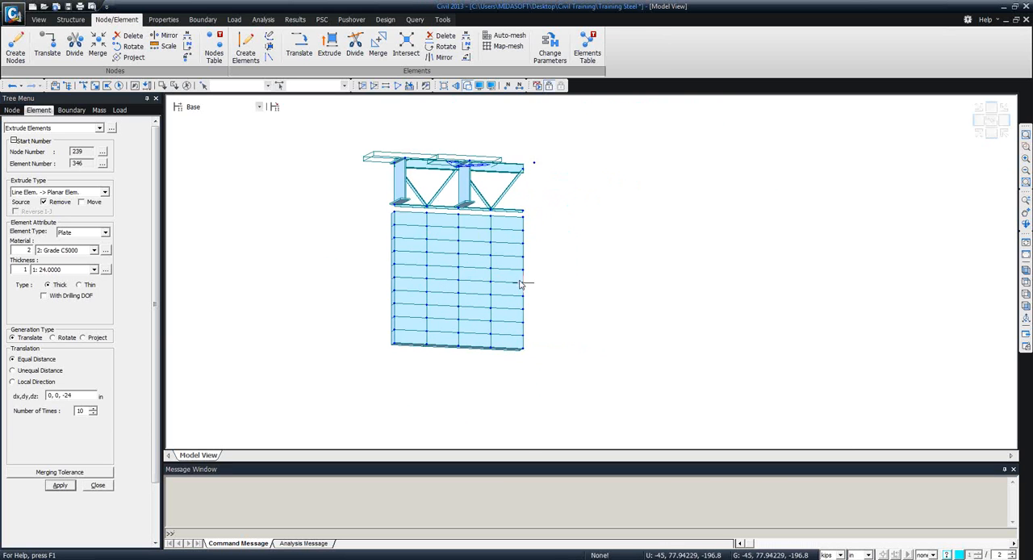
ctrl+middle_drag(523, 286, 615, 306)
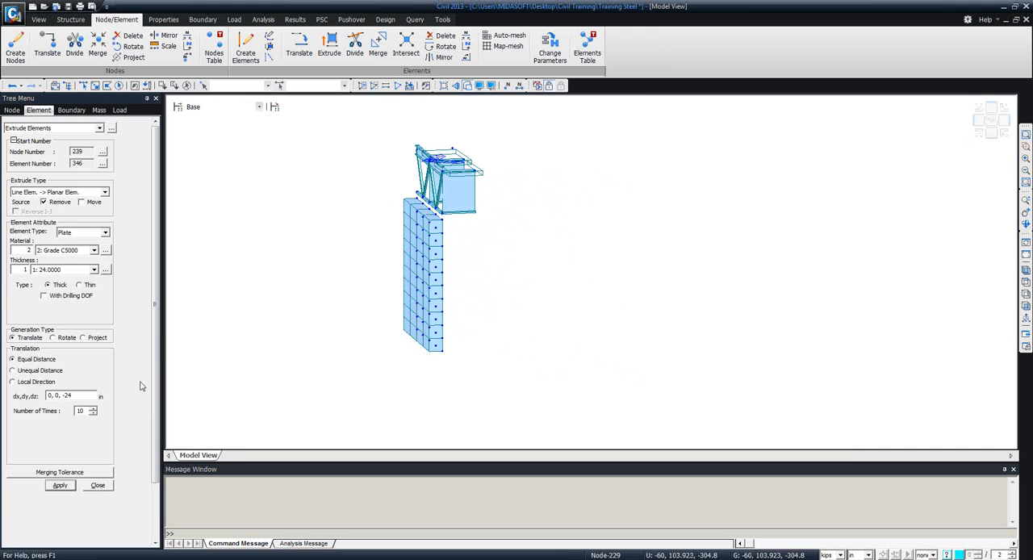
click(98, 486)
Select the plate column at the wall's end below the girder and copy it twice by 30, -51.96152, 0 in.
middle_drag(472, 352, 521, 357)
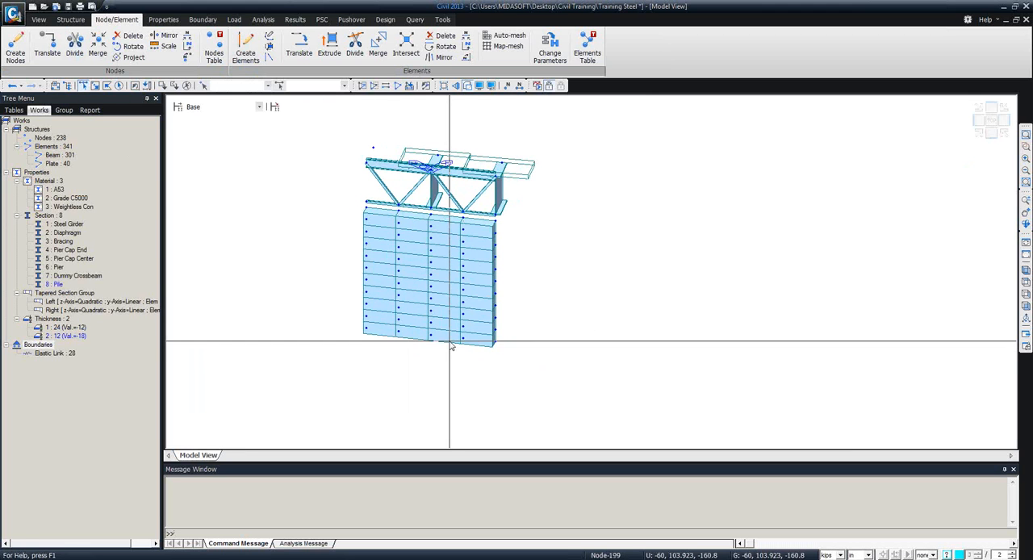
ctrl+middle_drag(494, 339, 483, 308)
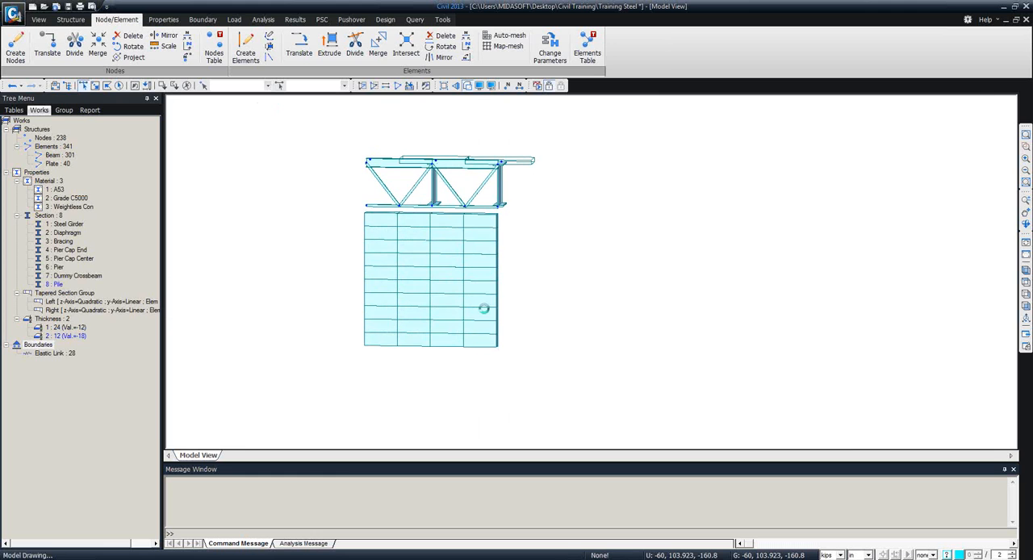
drag(509, 381, 479, 217)
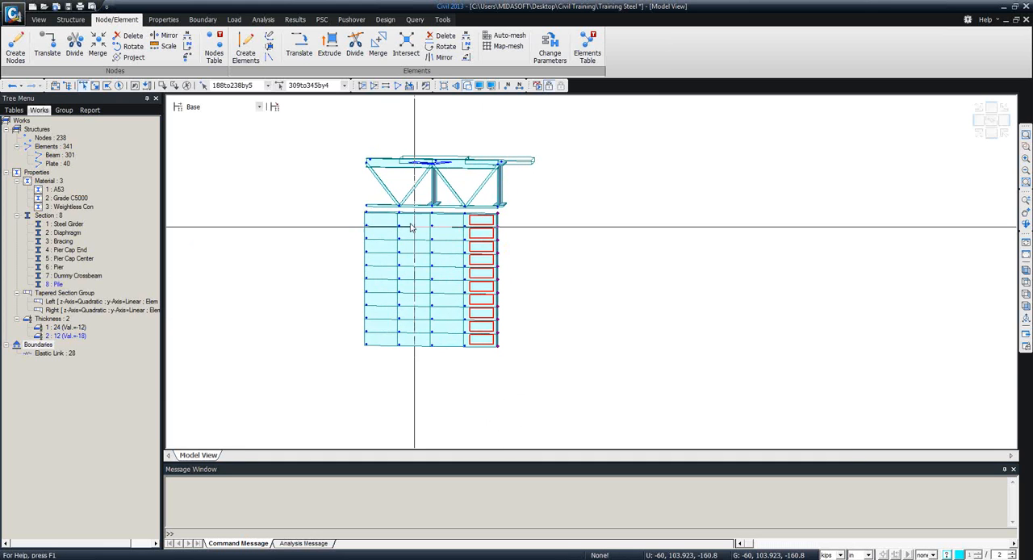
click(299, 47)
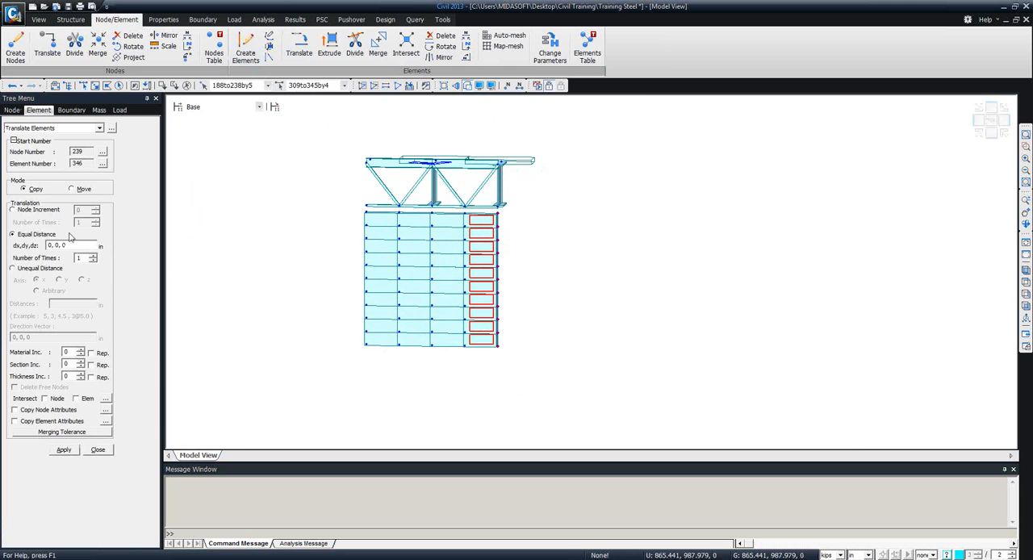
click(71, 244)
click(467, 218)
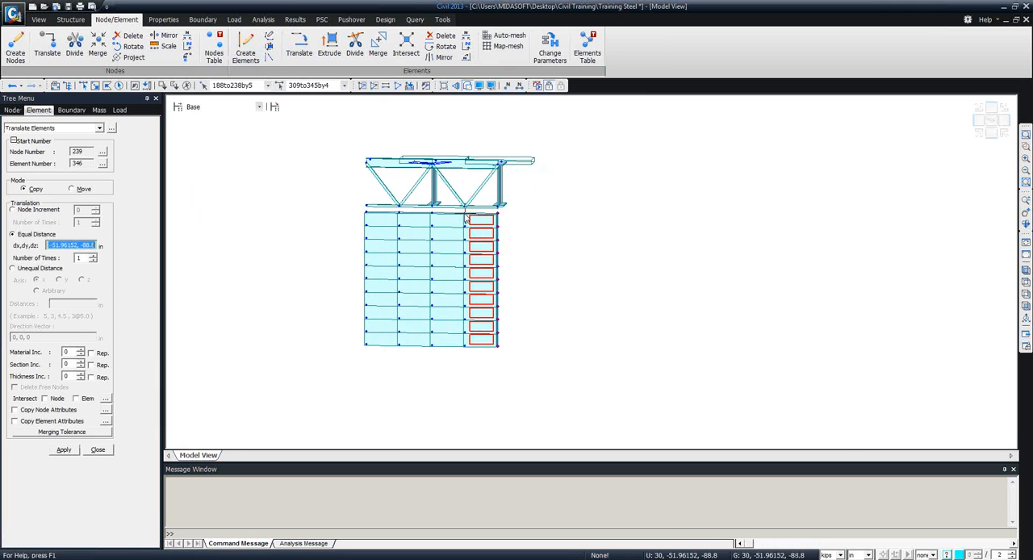
click(498, 215)
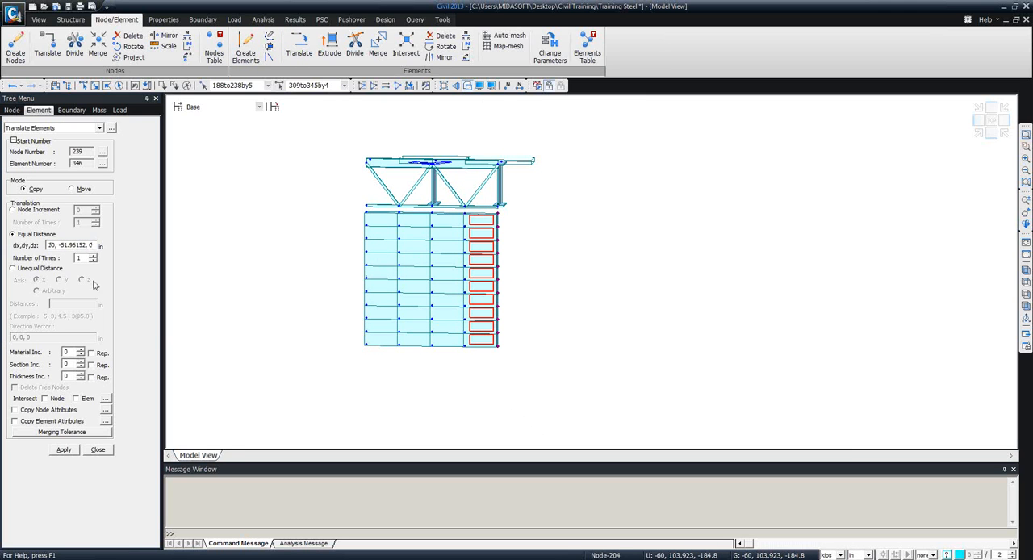
click(63, 450)
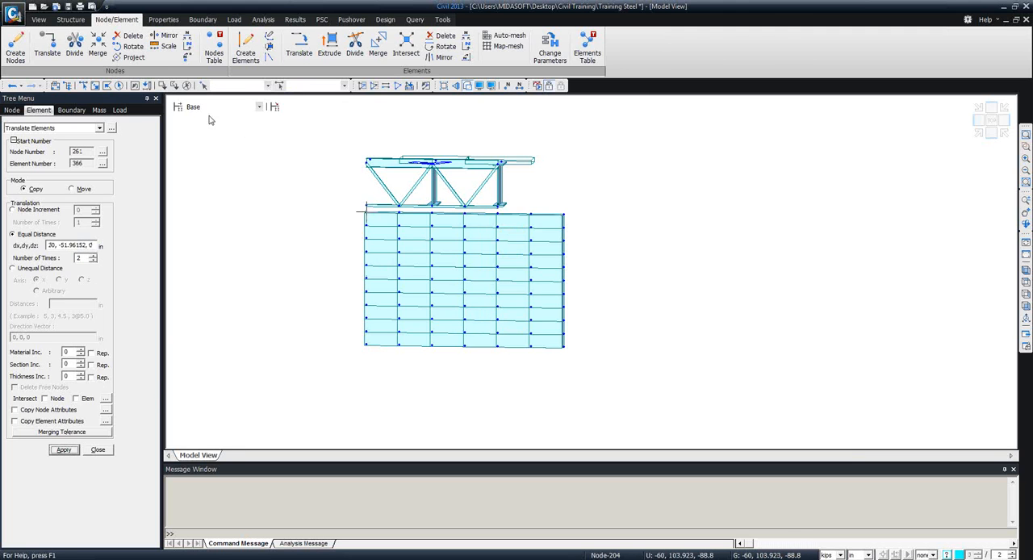
Select the two plate columns at the wall's opposite end and copy them once by -60, 103.923, 0 in.
click(84, 86)
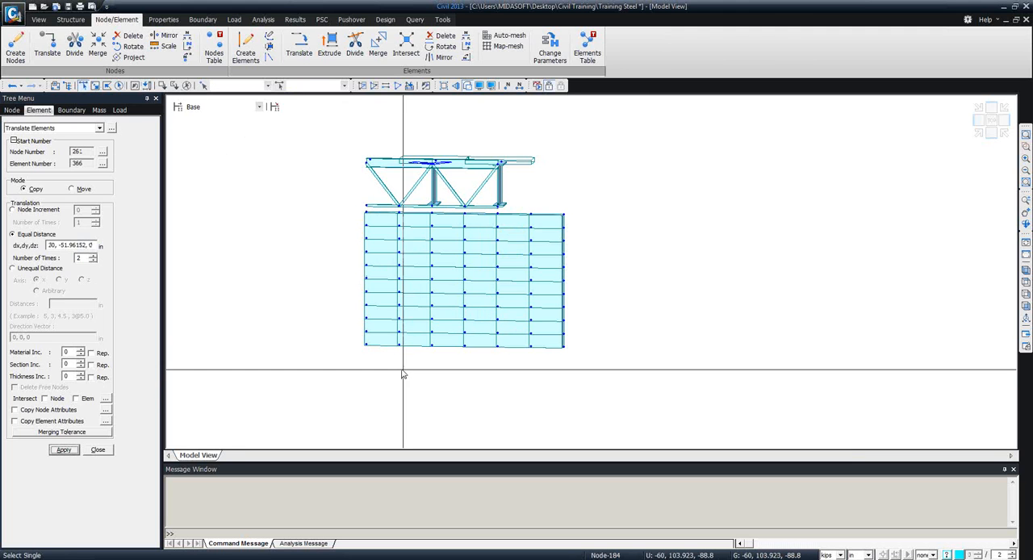
drag(414, 369, 328, 215)
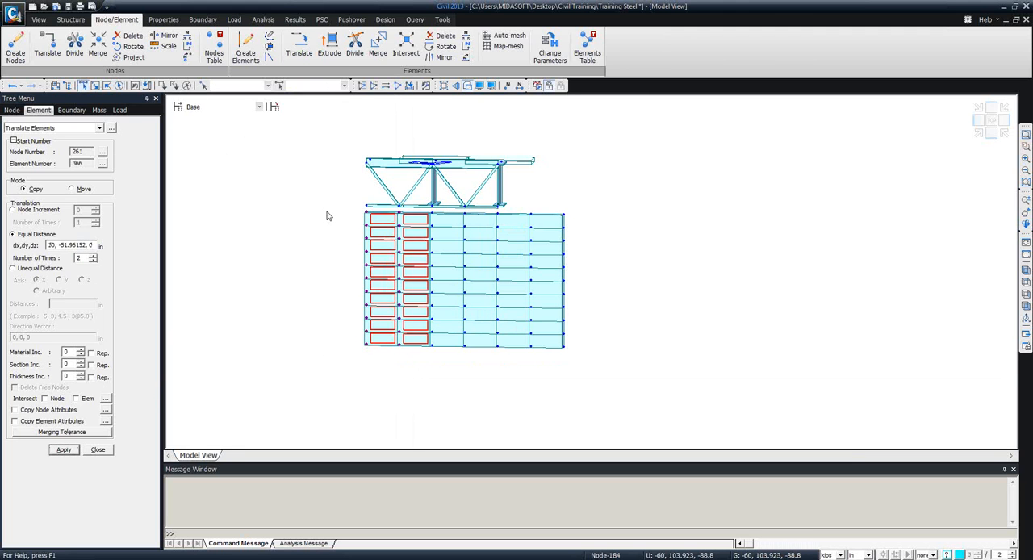
click(88, 244)
click(432, 216)
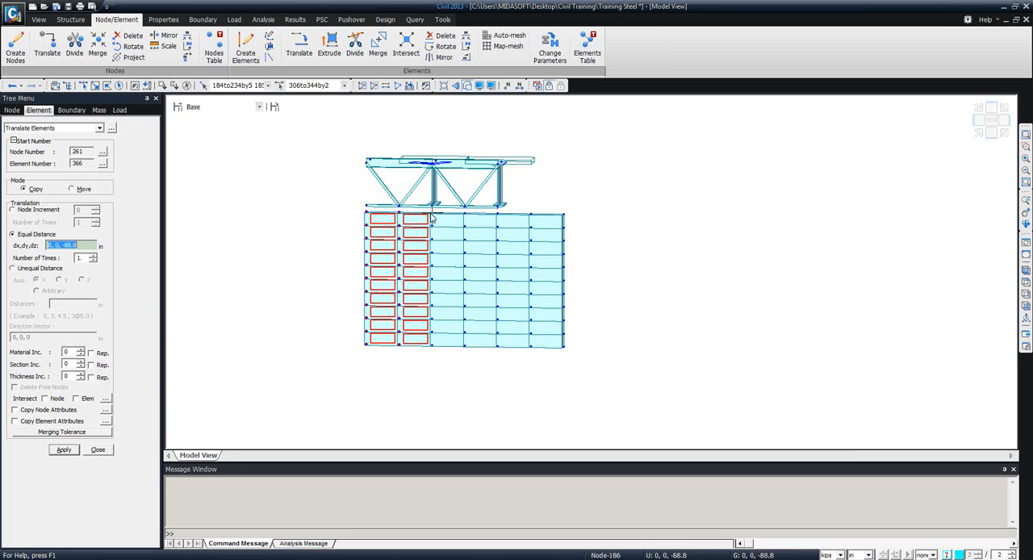
click(368, 215)
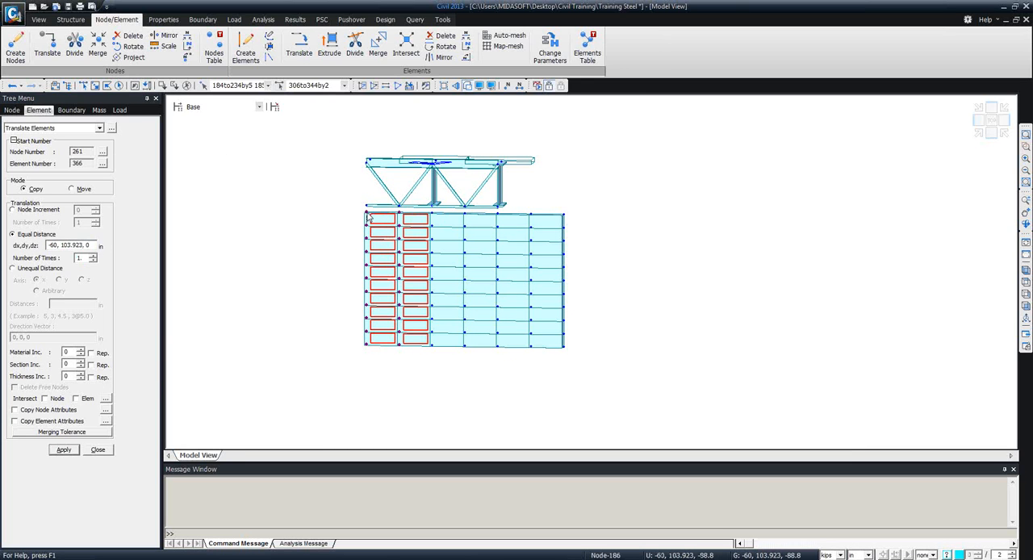
click(67, 451)
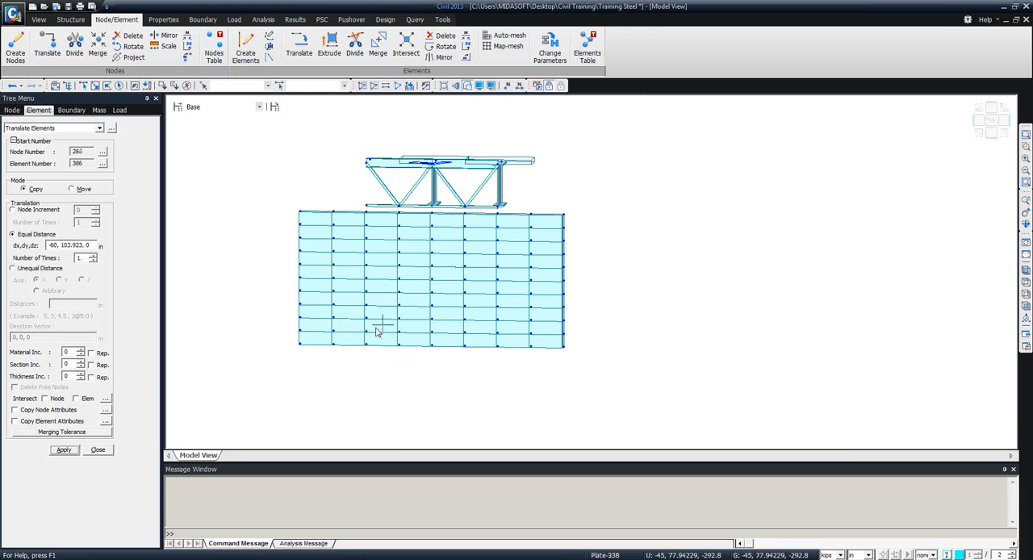
ctrl+middle_drag(477, 314, 468, 364)
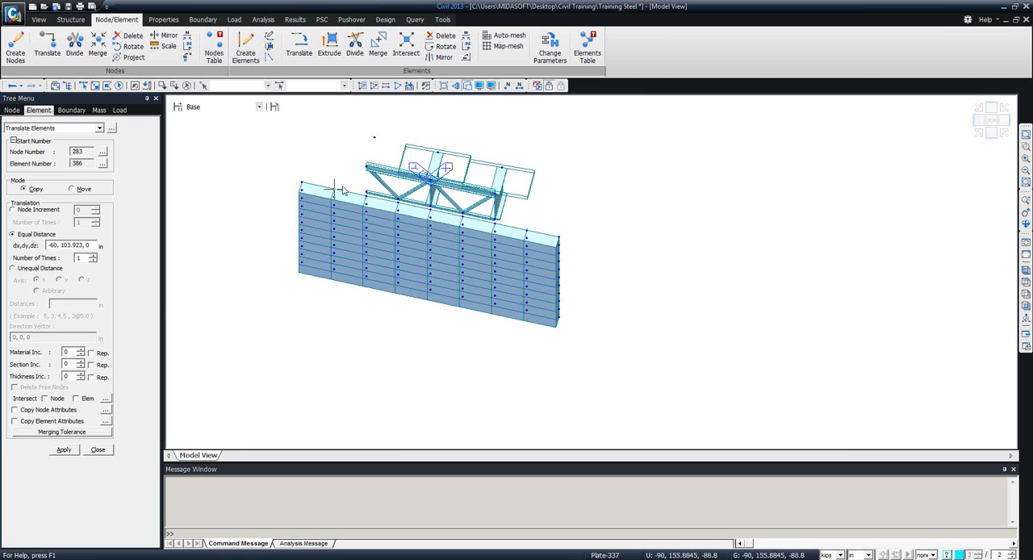
click(97, 450)
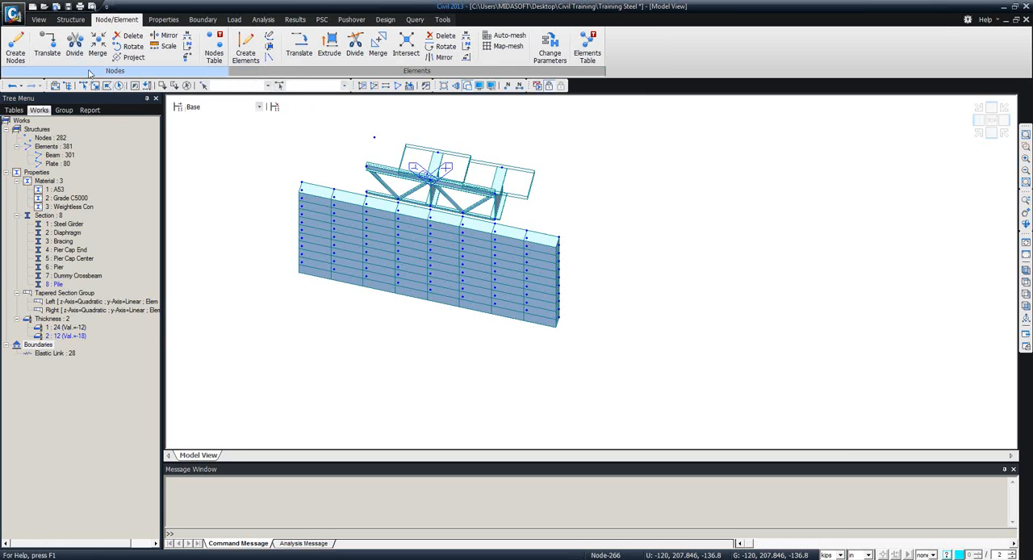
Rotate the nodes of the two outer plate columns beyond the girder by moving them 30 degrees about the z-axis through the adjoining top wall node.
click(129, 47)
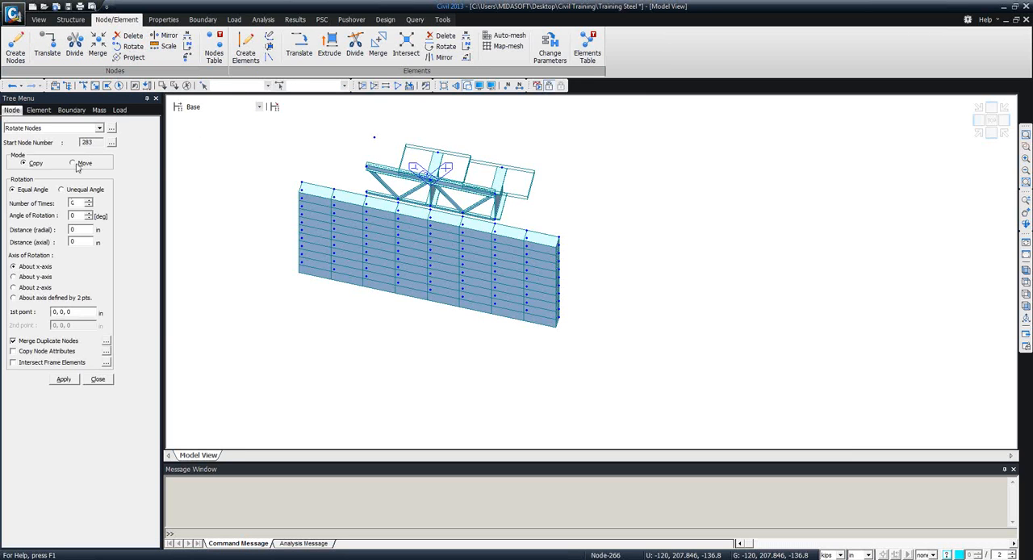
click(73, 165)
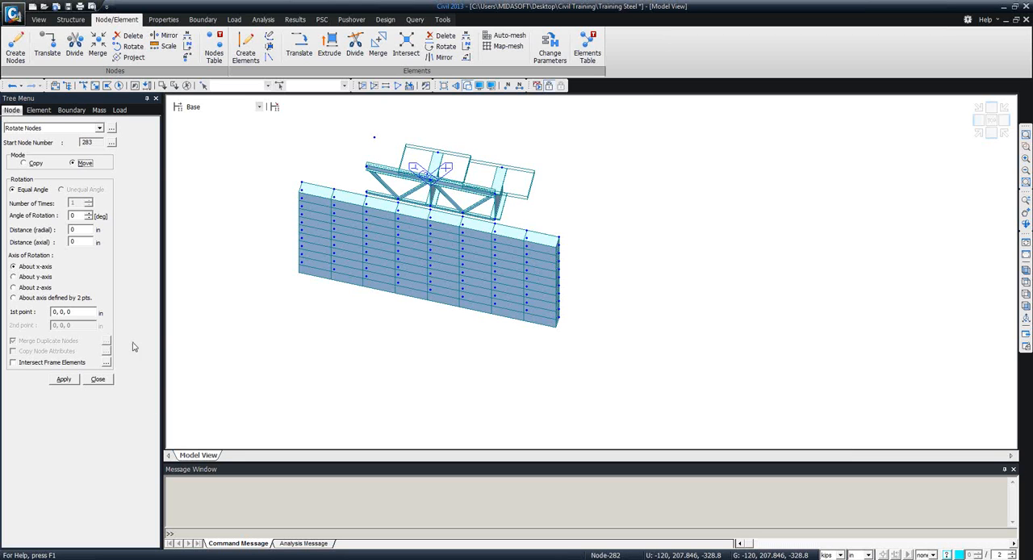
double_click(77, 215)
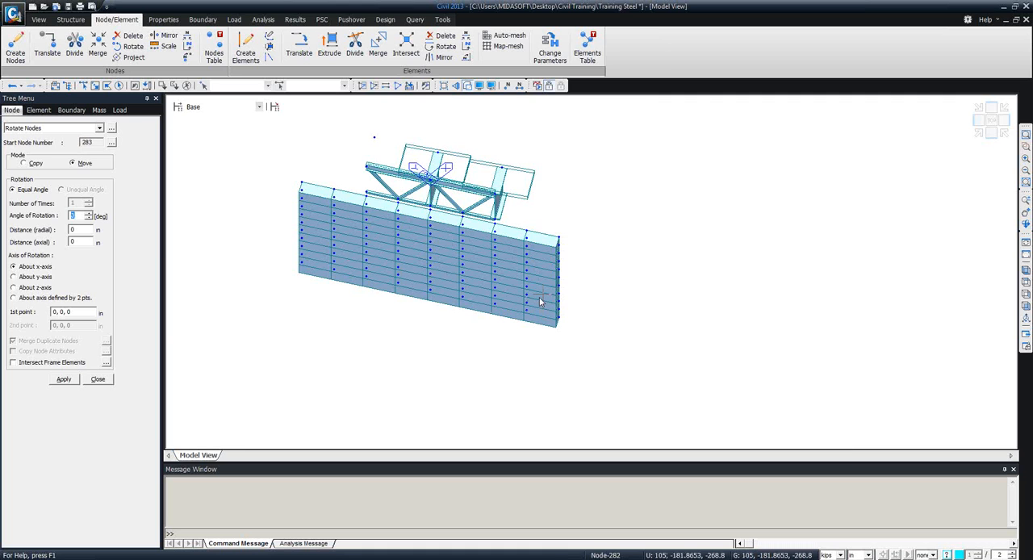
text(30)
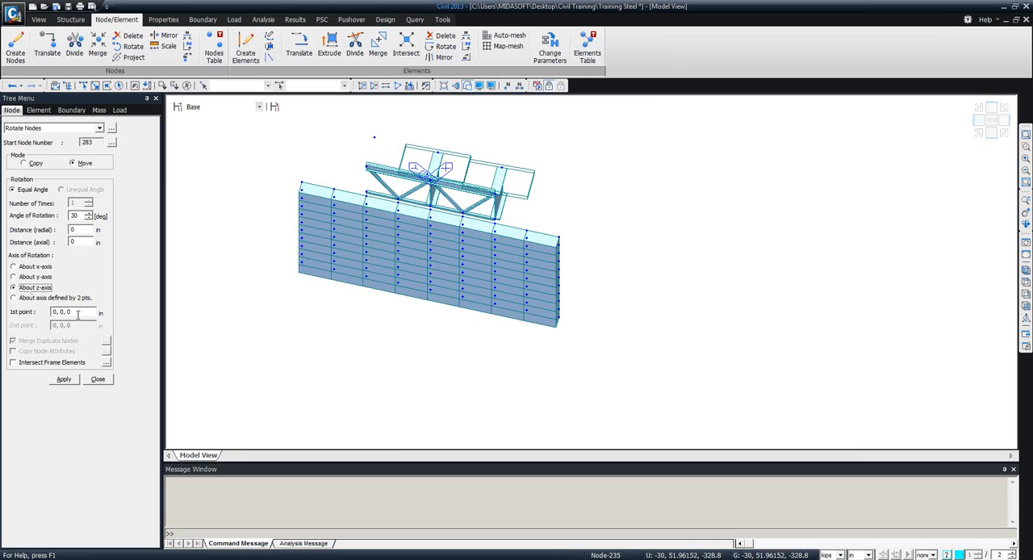
click(78, 315)
click(367, 196)
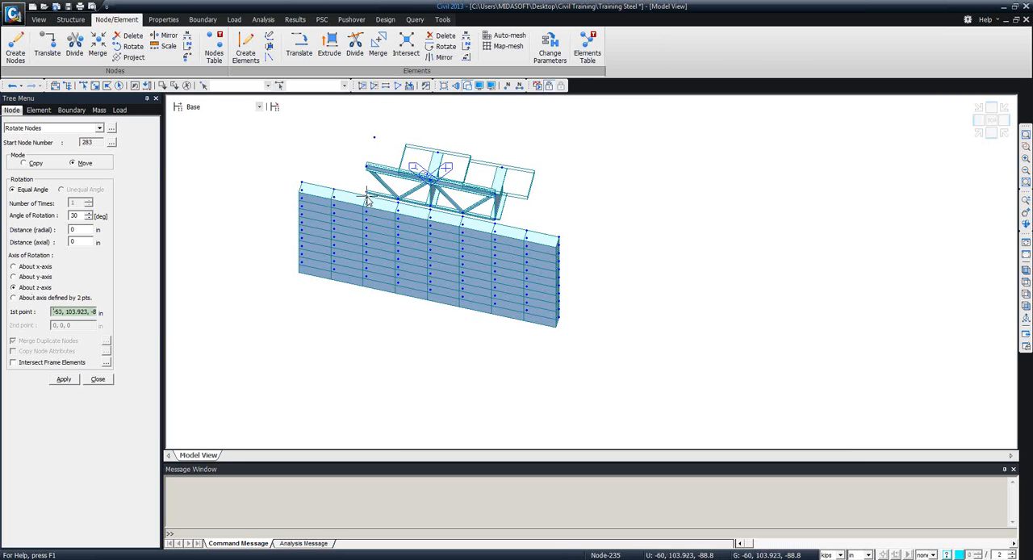
click(84, 85)
drag(341, 300, 293, 160)
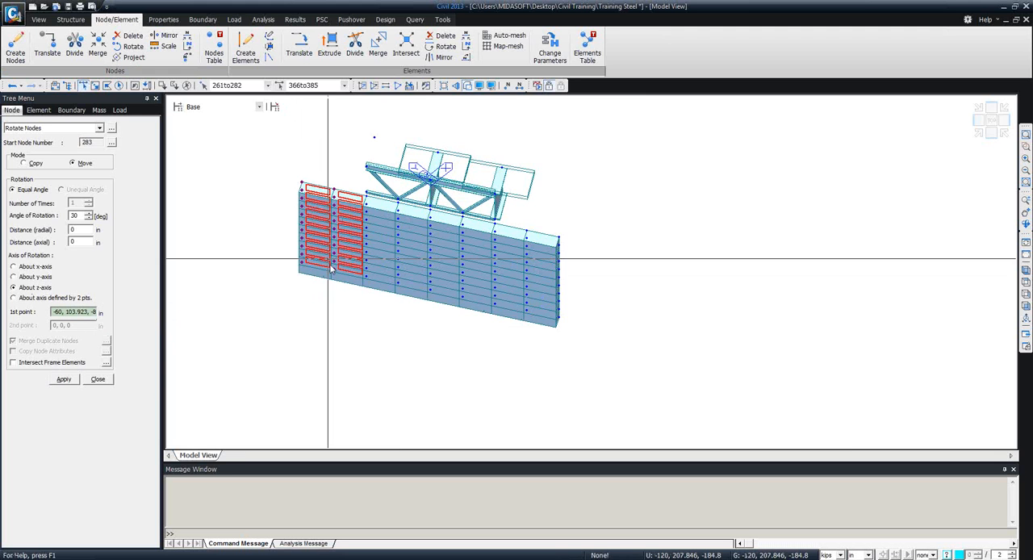
click(64, 379)
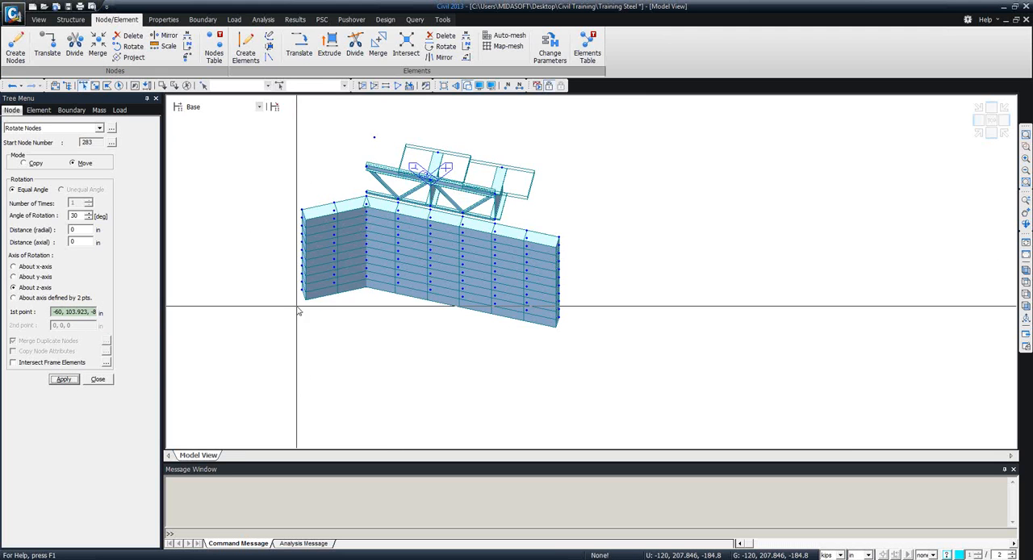
Select the nodes of the two outer plate columns at the wall's opposite, unrotated end for rotation.
ctrl+middle_drag(388, 305, 373, 338)
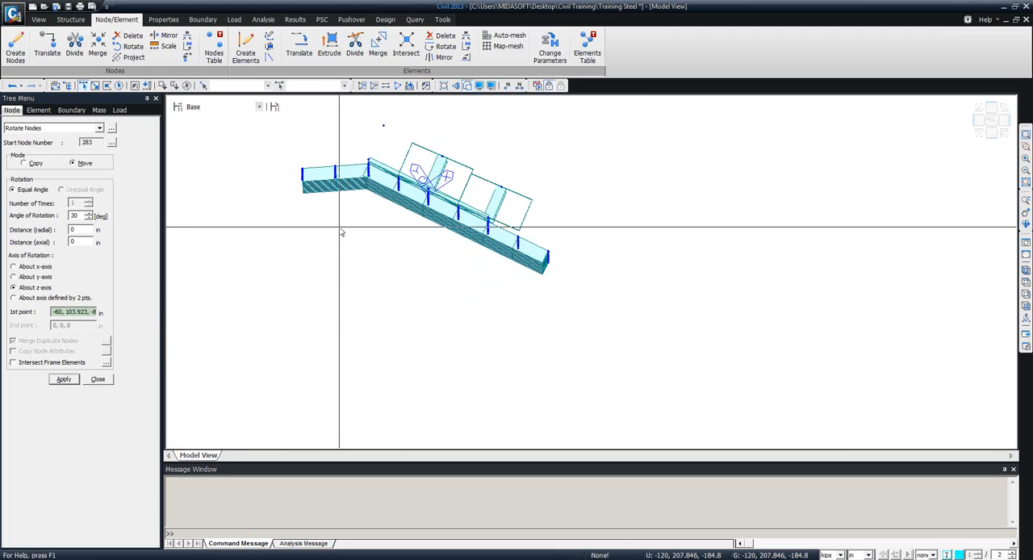
ctrl+middle_drag(341, 232, 460, 253)
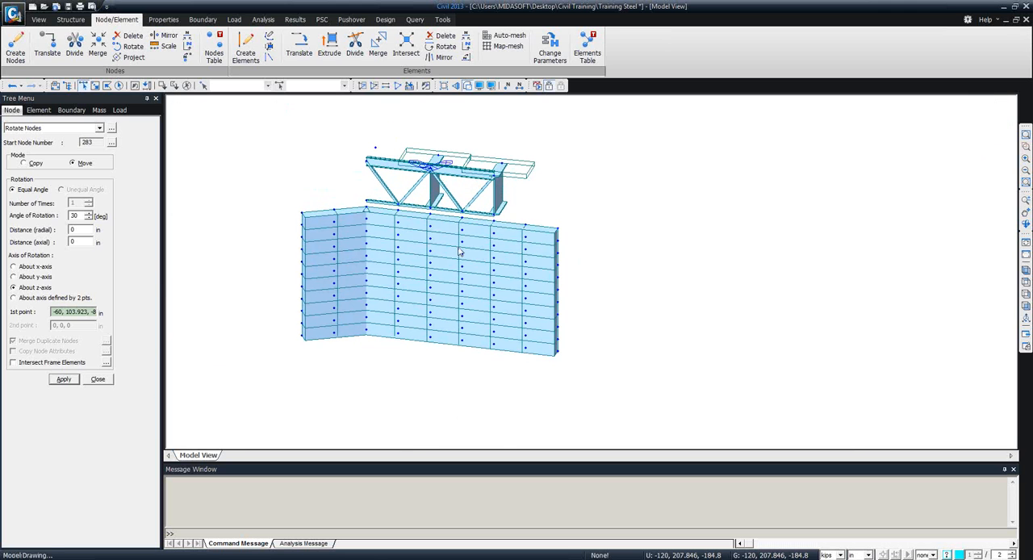
drag(578, 393, 514, 219)
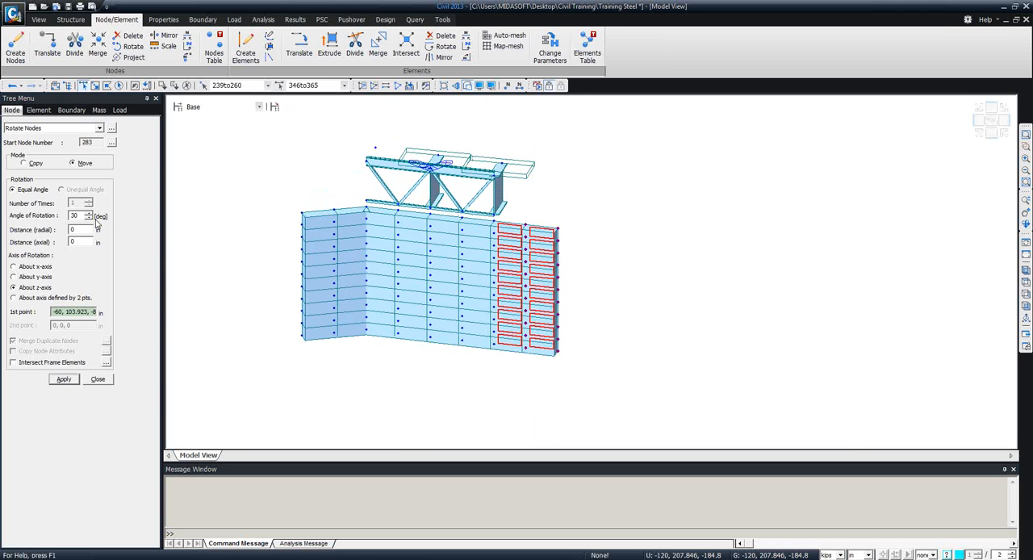
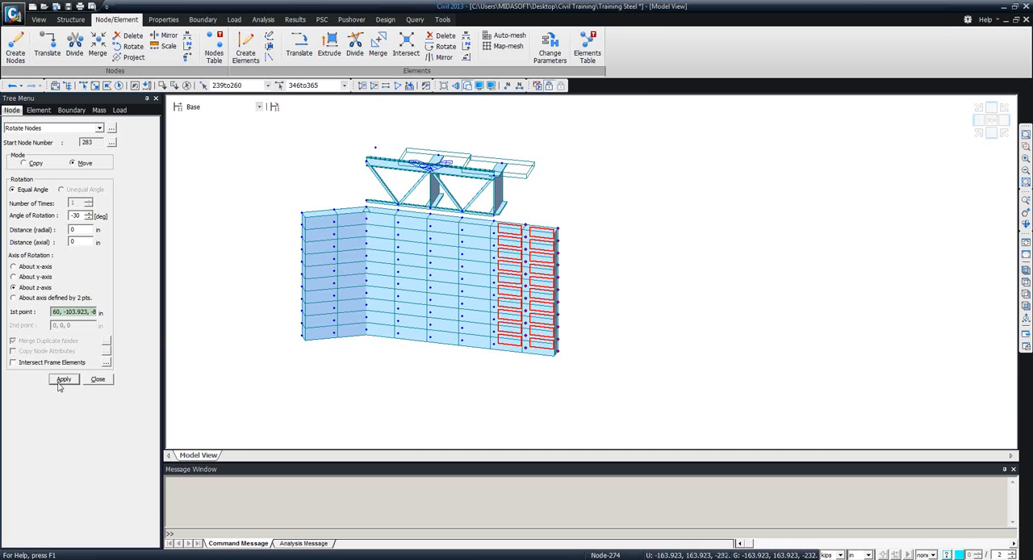
Rotate the selected outer plate column nodes by moving them -30 degrees about the z-axis through the adjoining top wall node.
mouse_move(529, 356)
ctrl+middle_down()
mouse_move(461, 375)
mouse_move(535, 365)
ctrl+middle_up()
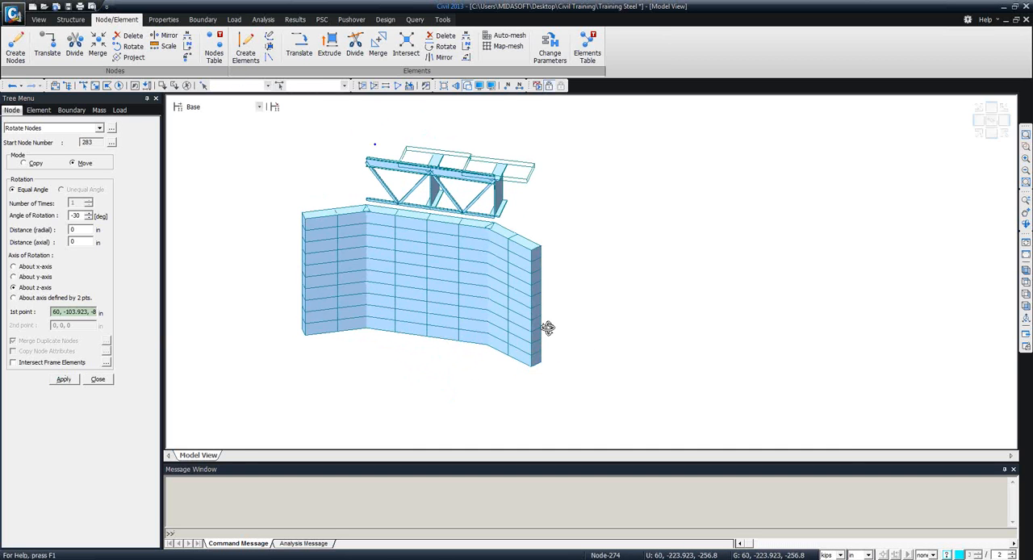
ctrl+middle_drag(548, 329, 546, 315)
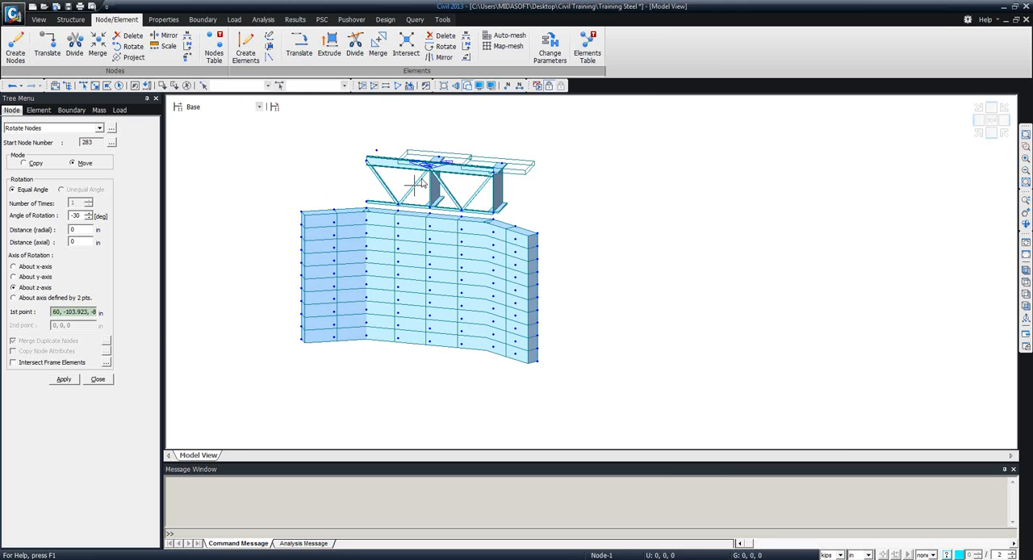
click(97, 378)
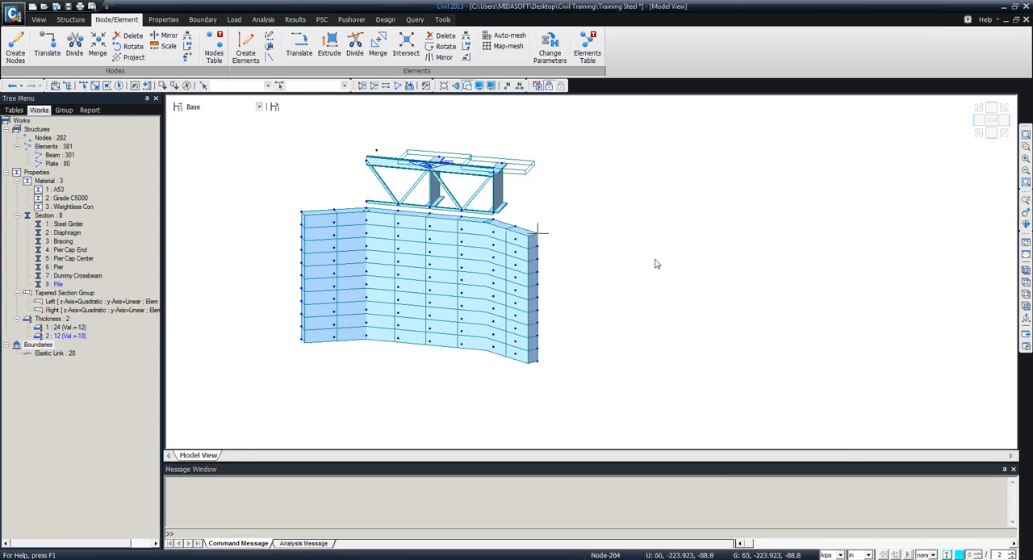
Copy the top row of abutment plates, including both wing walls, four times by 0, 0, 24 in.
click(1027, 306)
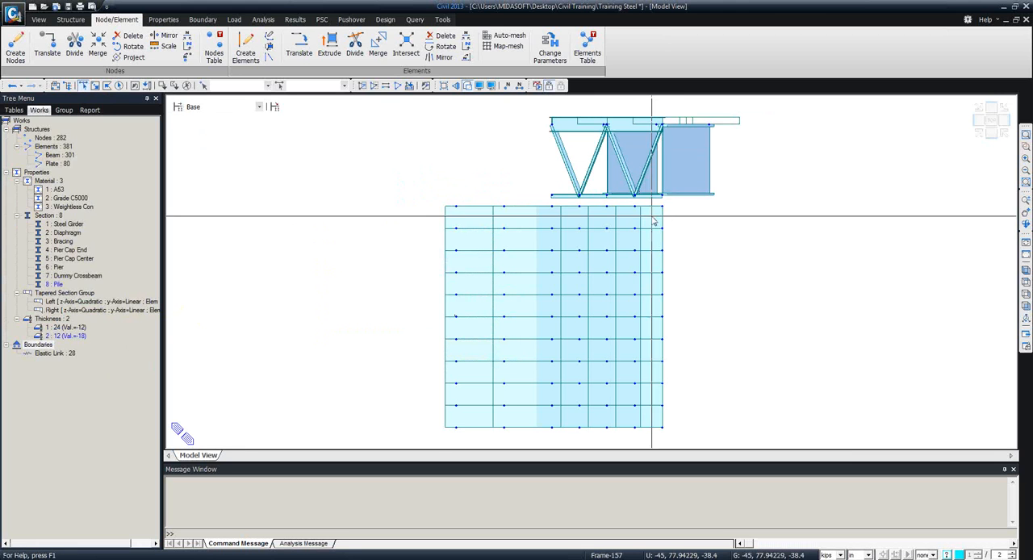
drag(669, 224, 430, 210)
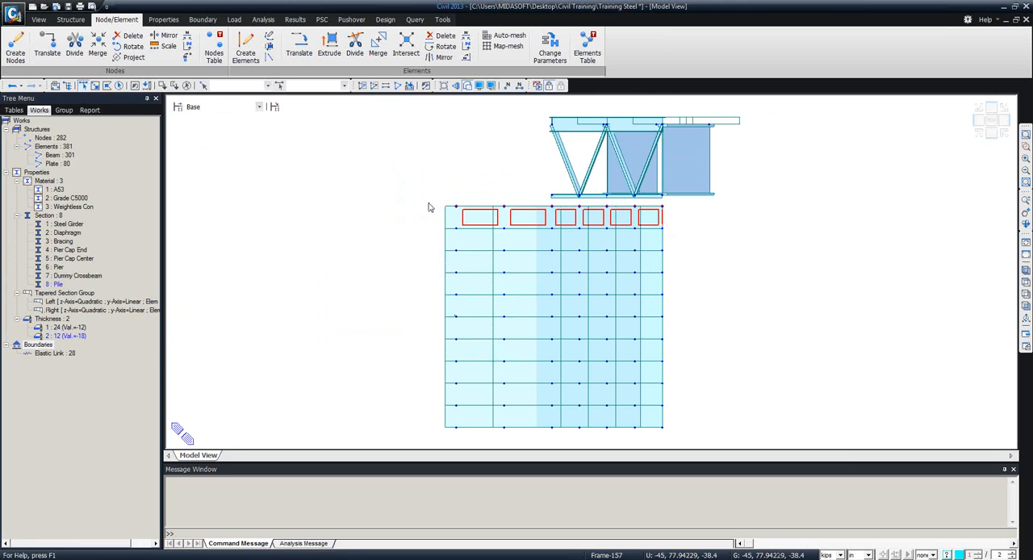
ctrl+middle_drag(458, 210, 541, 227)
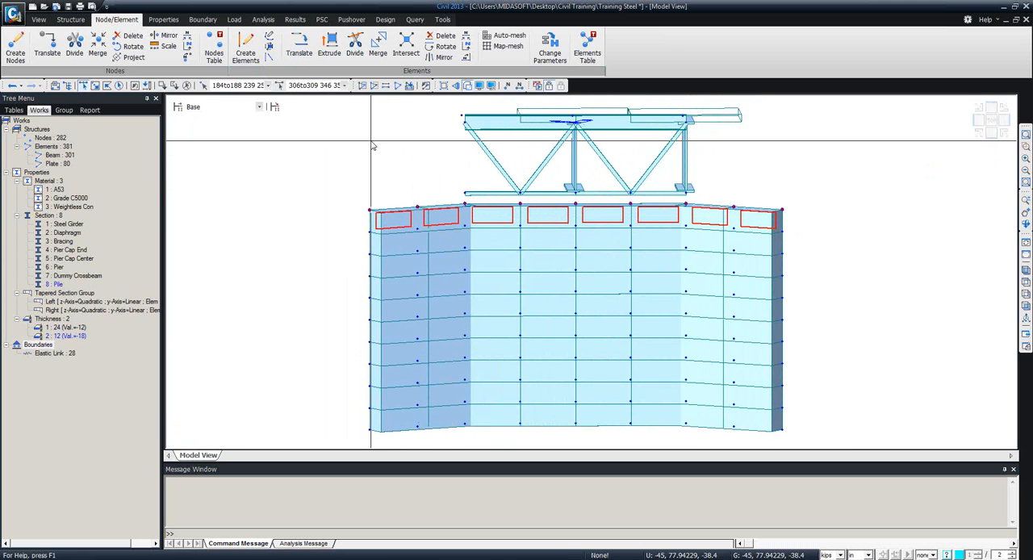
click(304, 47)
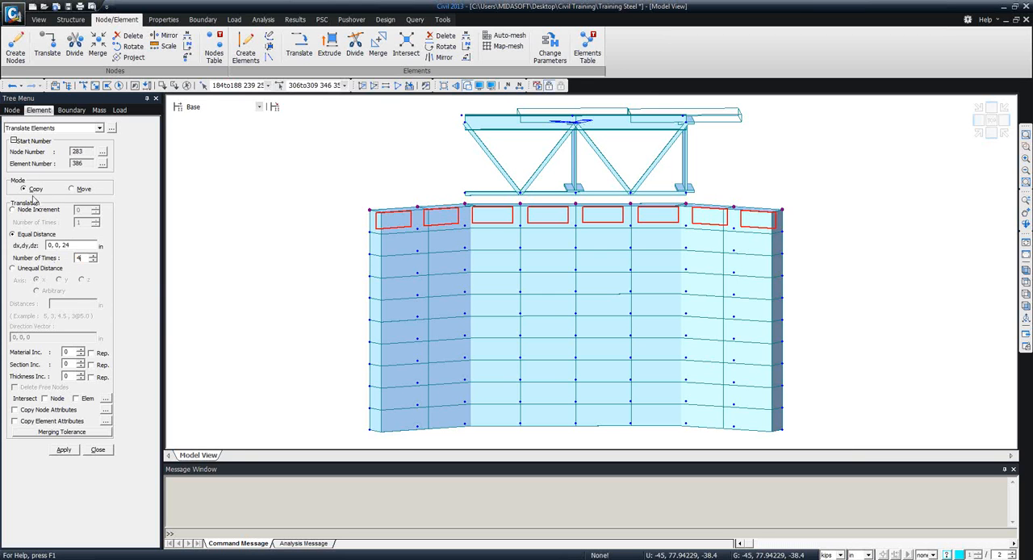
click(63, 450)
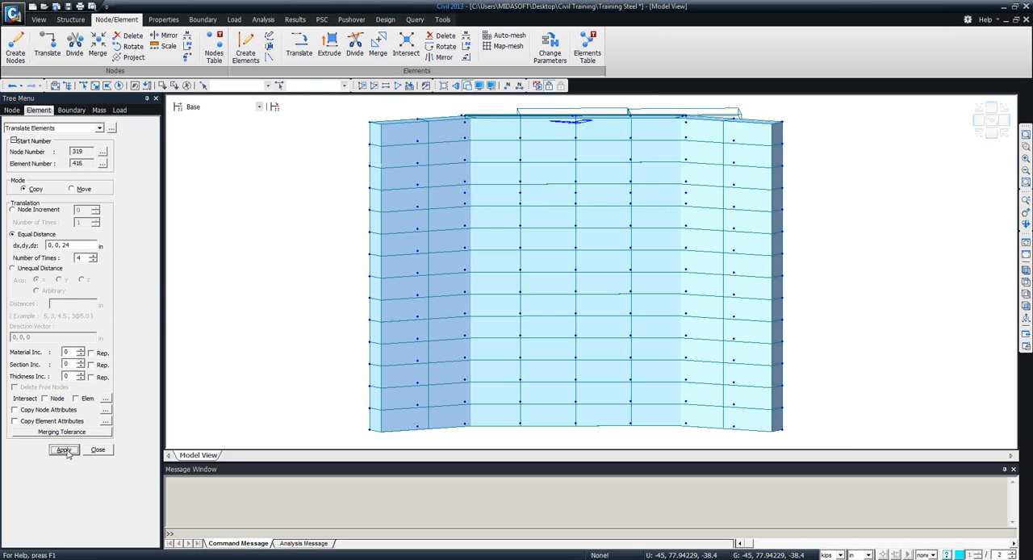
middle_drag(584, 316, 397, 387)
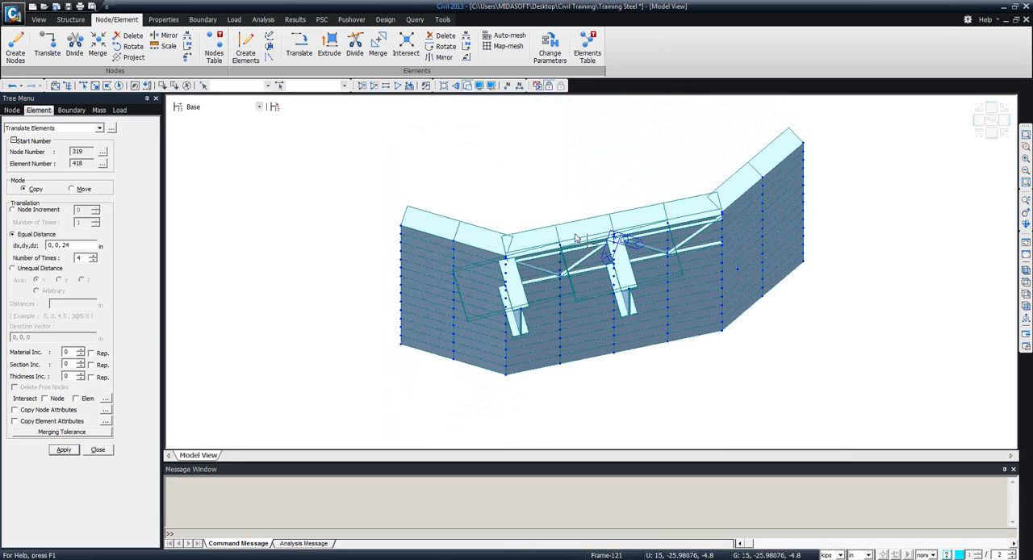
mouse_move(576, 238)
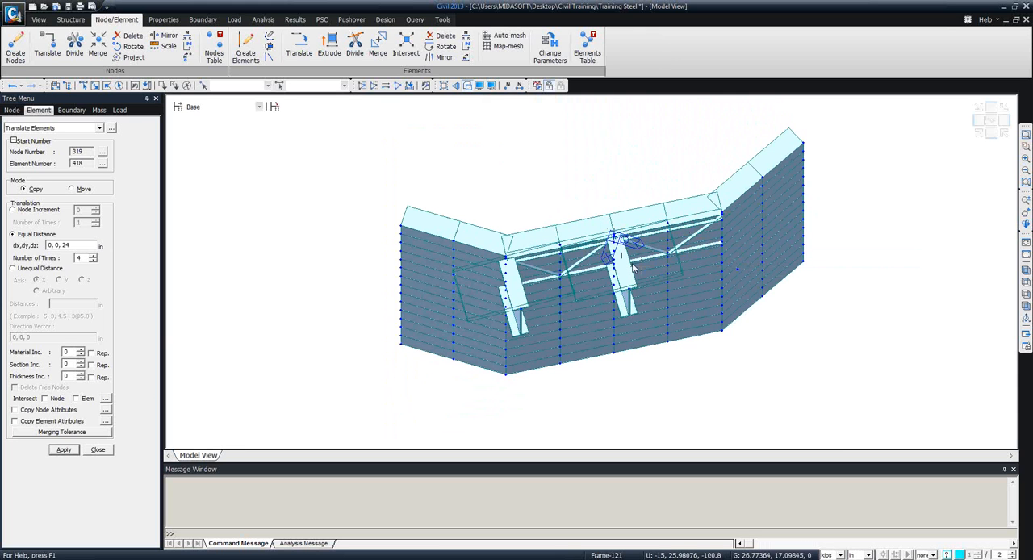
middle_drag(552, 278, 411, 286)
ctrl+middle_drag(497, 282, 517, 220)
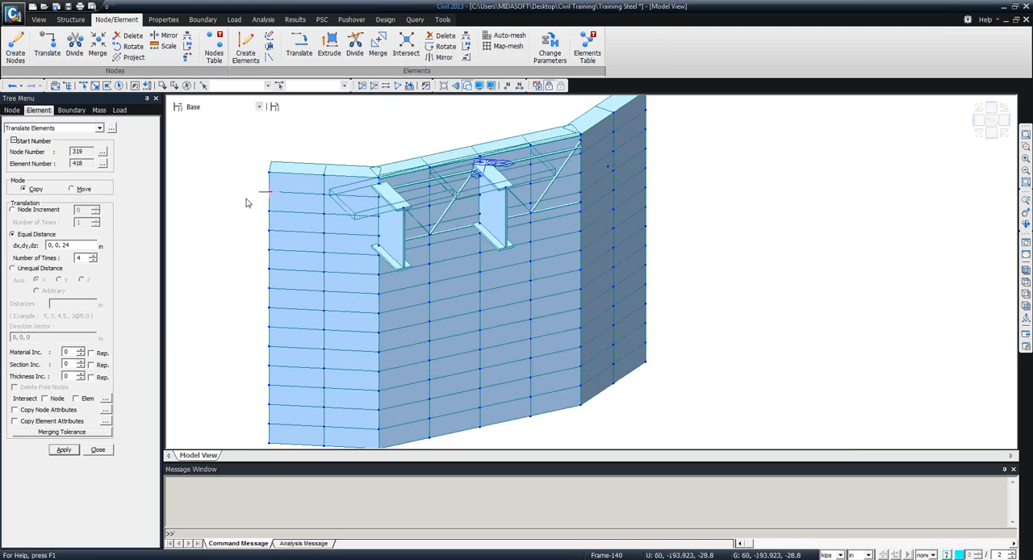
click(98, 449)
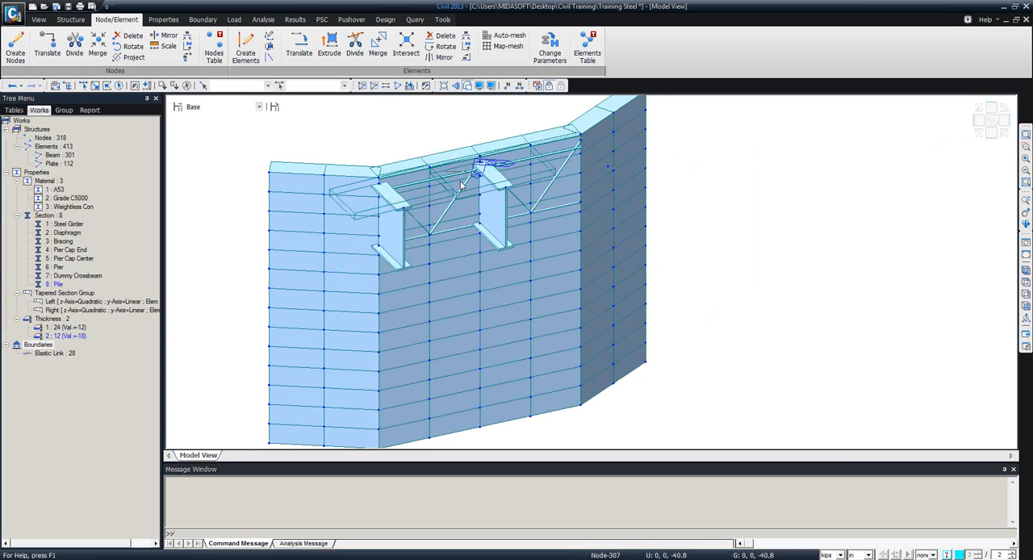
Activate only the plate elements so that the abutment is displayed on its own.
double_click(52, 165)
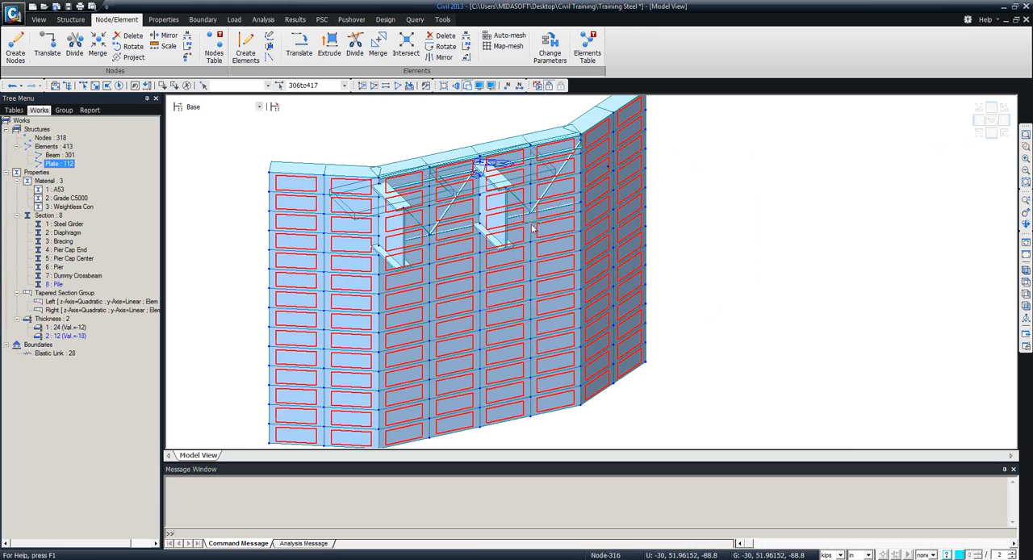
click(361, 86)
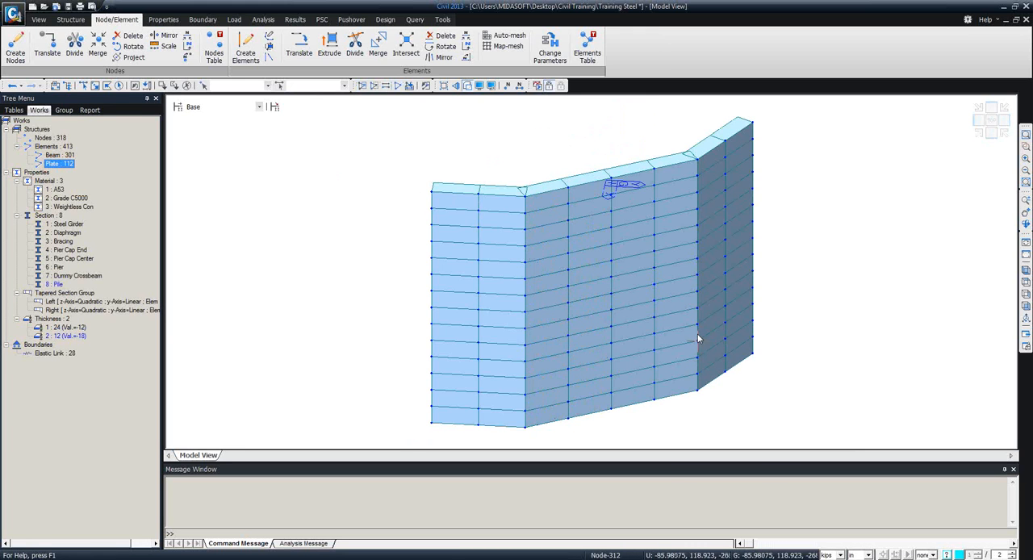
middle_drag(607, 339, 444, 289)
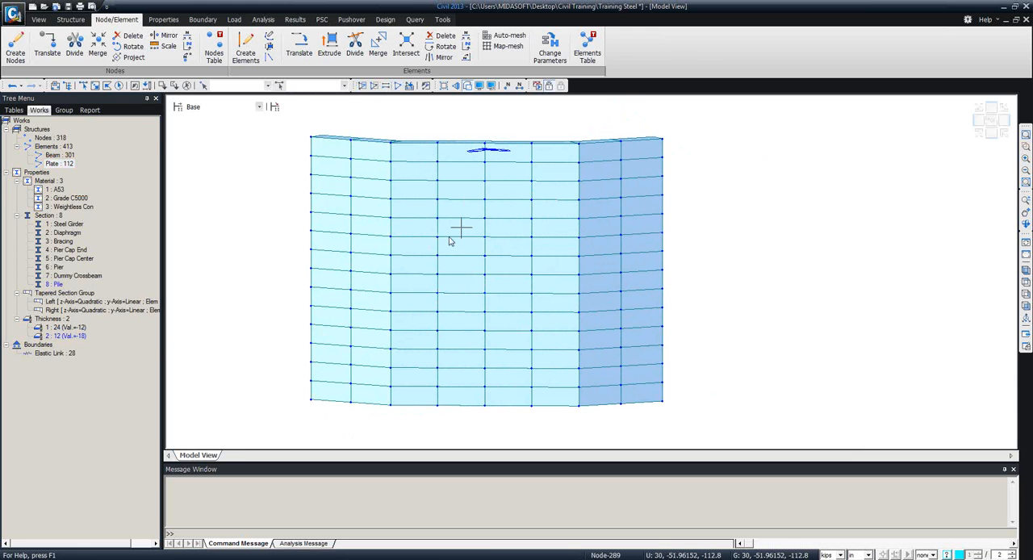
Assign thickness 2 (12 in with -18 in offset) to the upper four rows of plates in the abutment's central wall.
ctrl+middle_drag(355, 320, 309, 339)
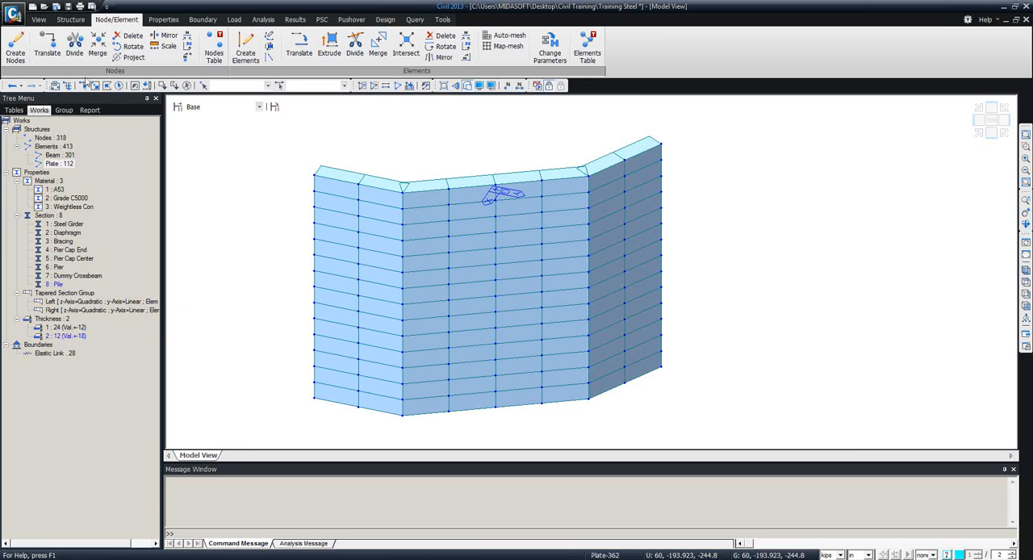
ctrl+middle_drag(461, 341, 425, 286)
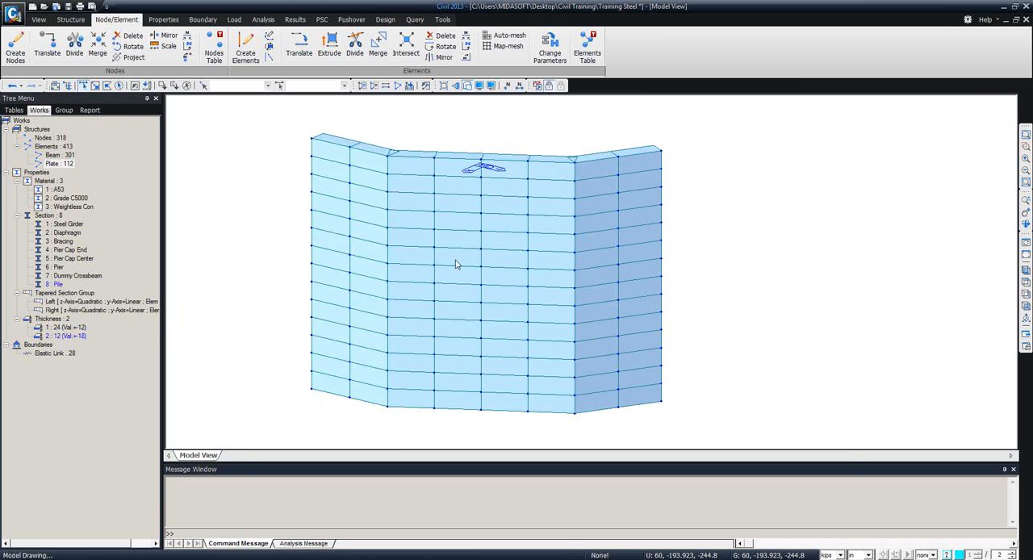
drag(545, 207, 422, 143)
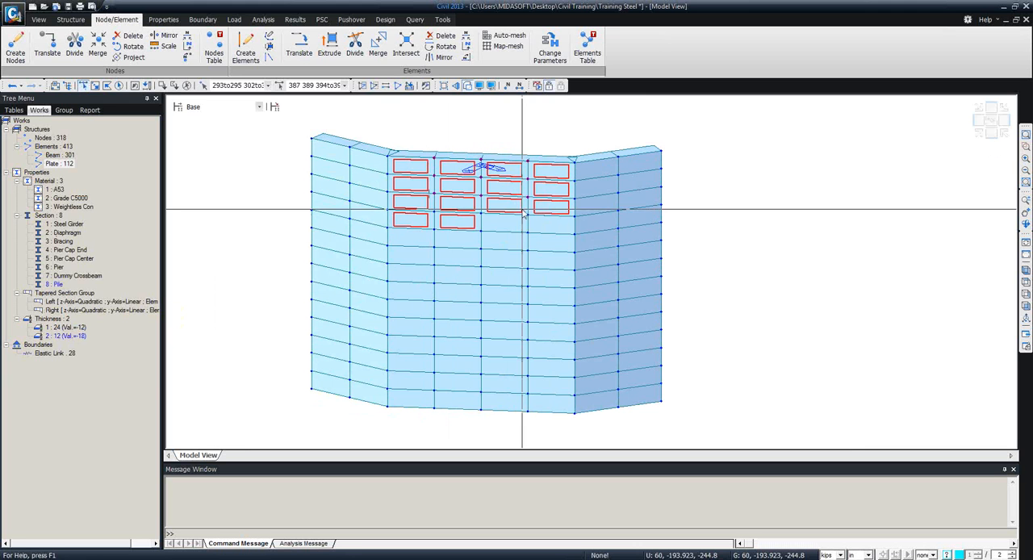
drag(545, 237, 496, 219)
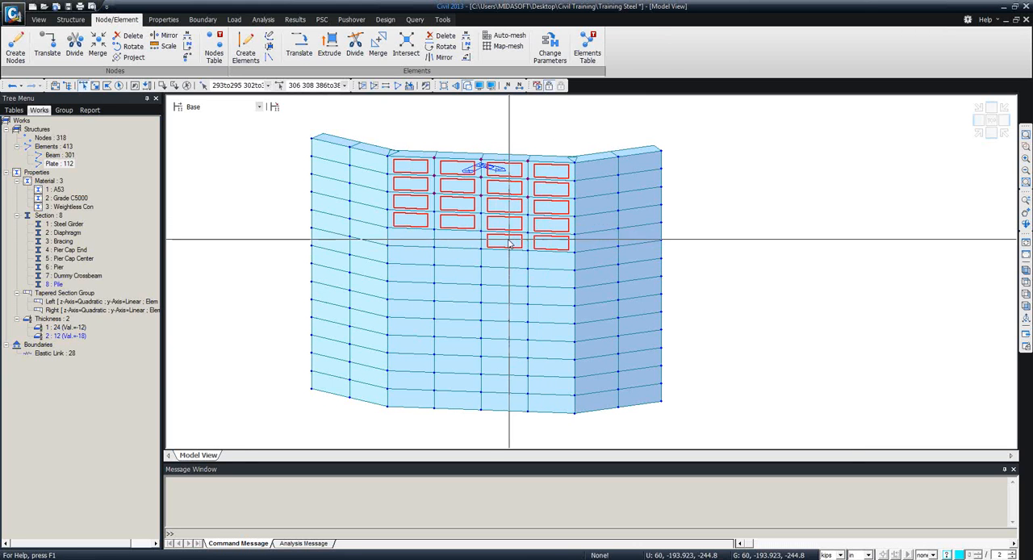
click(506, 241)
click(539, 240)
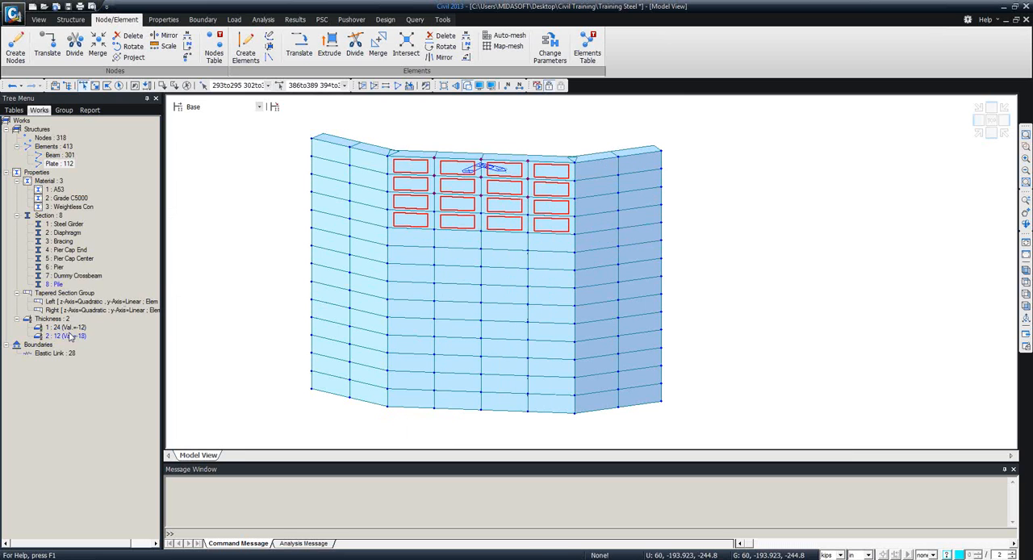
drag(225, 230, 217, 220)
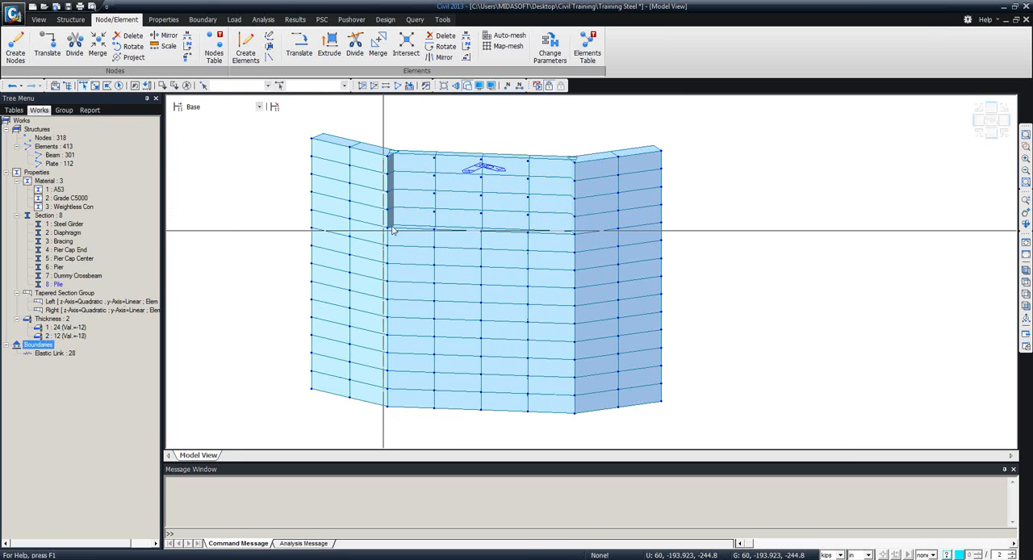
Examine the recessed upper part of the central wall and review the plate offset settings of thickness 2.
ctrl+middle_drag(305, 288, 398, 335)
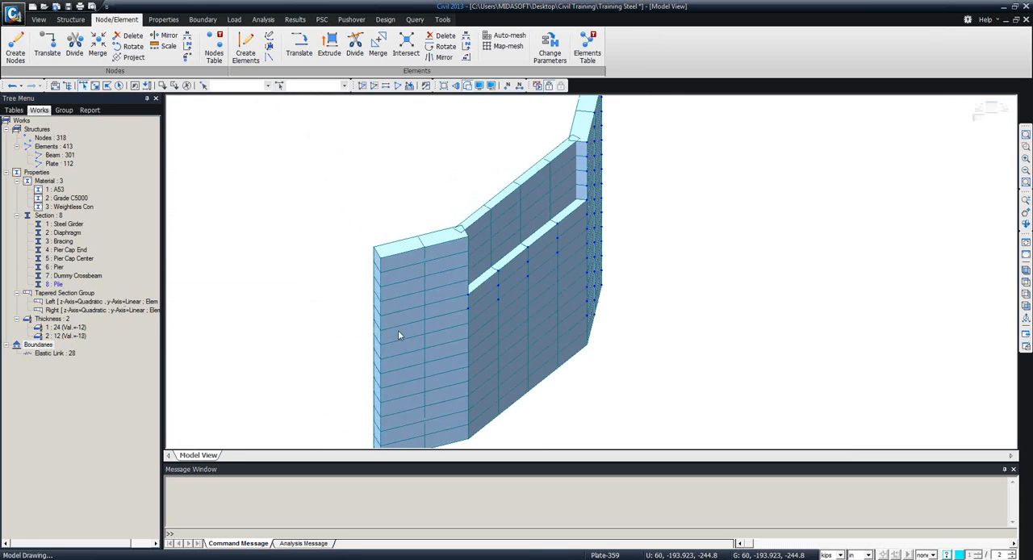
mouse_move(630, 346)
ctrl+middle_down()
mouse_move(660, 362)
mouse_move(624, 342)
ctrl+middle_up()
ctrl+middle_drag(578, 281, 421, 284)
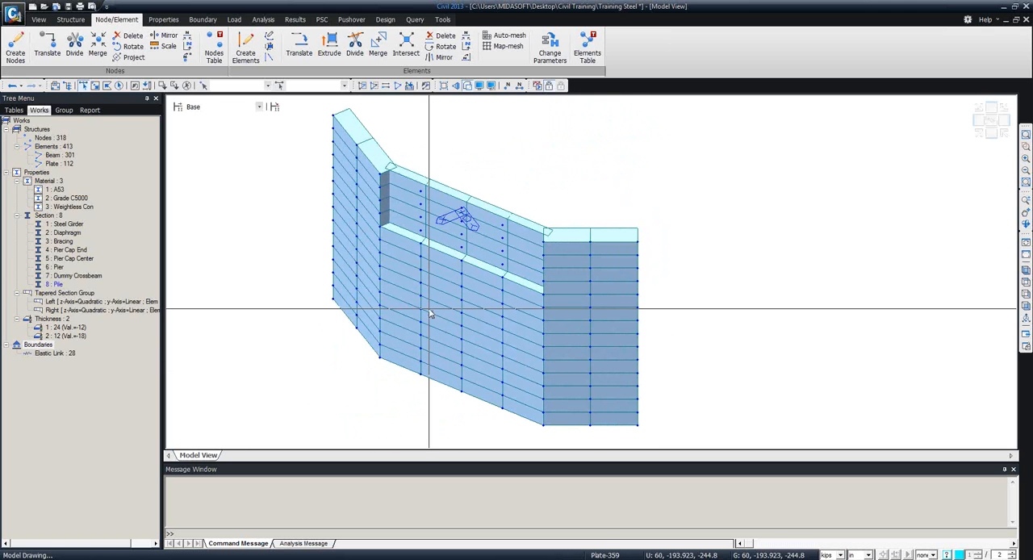
mouse_move(430, 313)
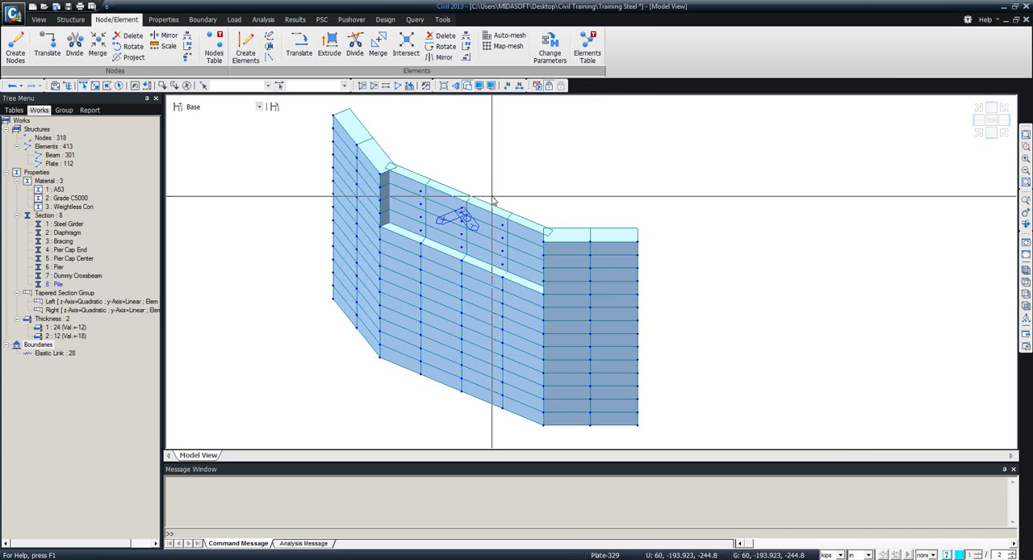
right_click(63, 335)
click(89, 480)
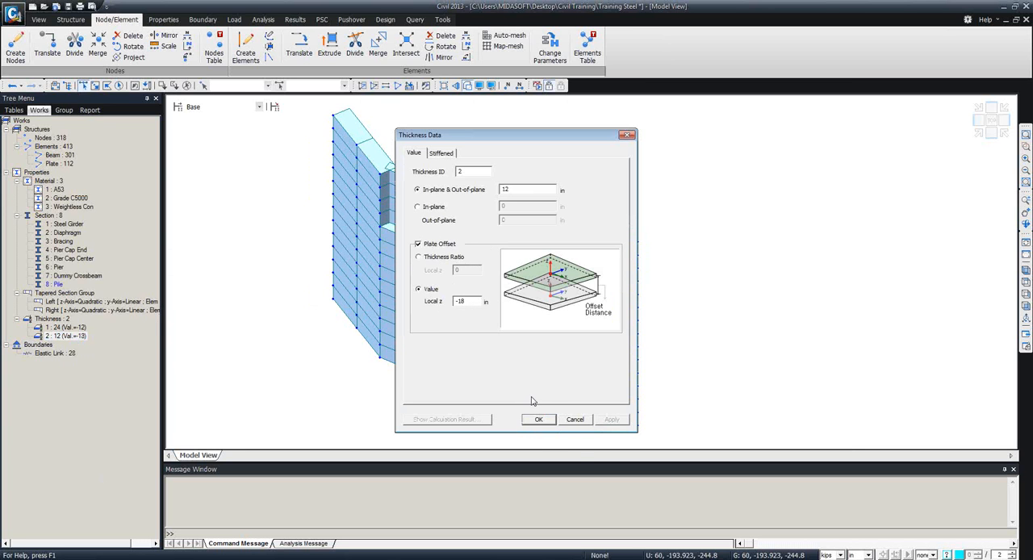
click(575, 419)
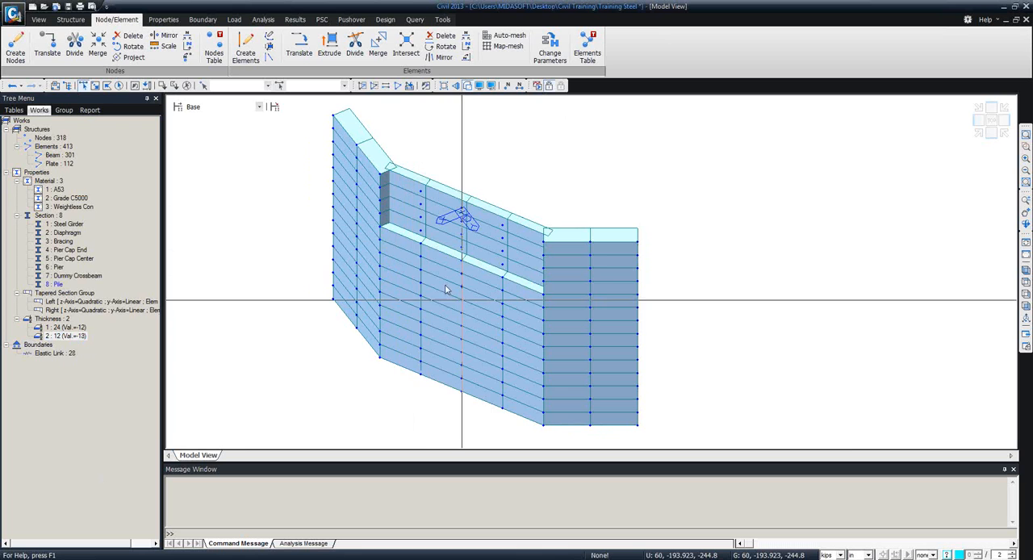
Reactivate all elements so that the complete bridge is displayed with the abutment.
click(1025, 275)
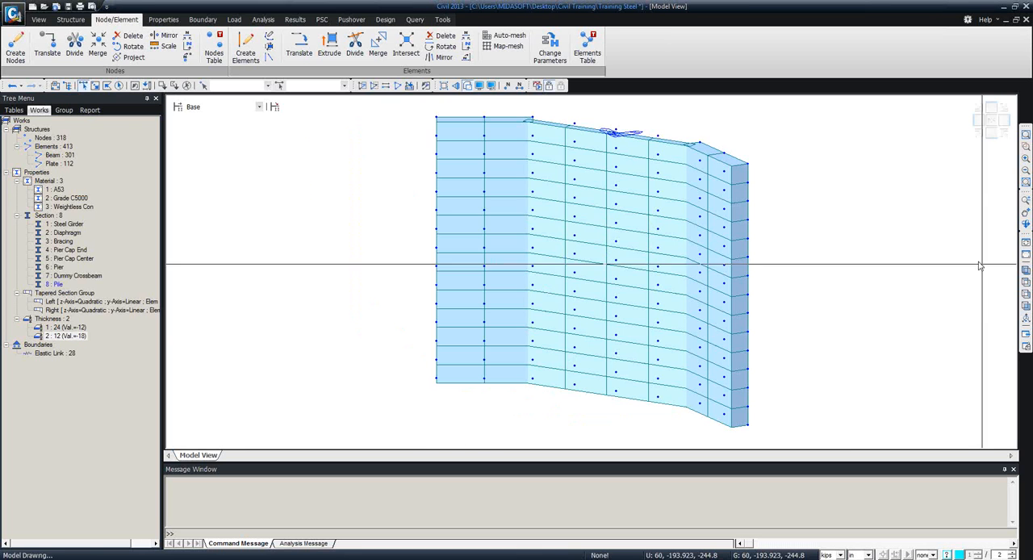
click(398, 86)
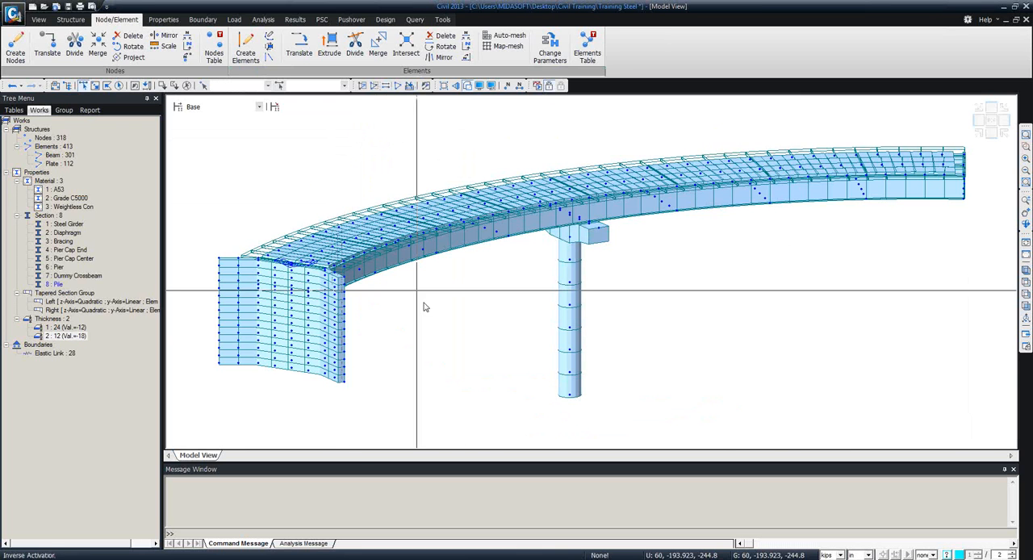
scroll(396, 337, up, 2)
drag(286, 283, 224, 252)
Examine the abutment seat beneath the girder ends and the abutment's position relative to the whole bridge.
scroll(473, 263, up, 5)
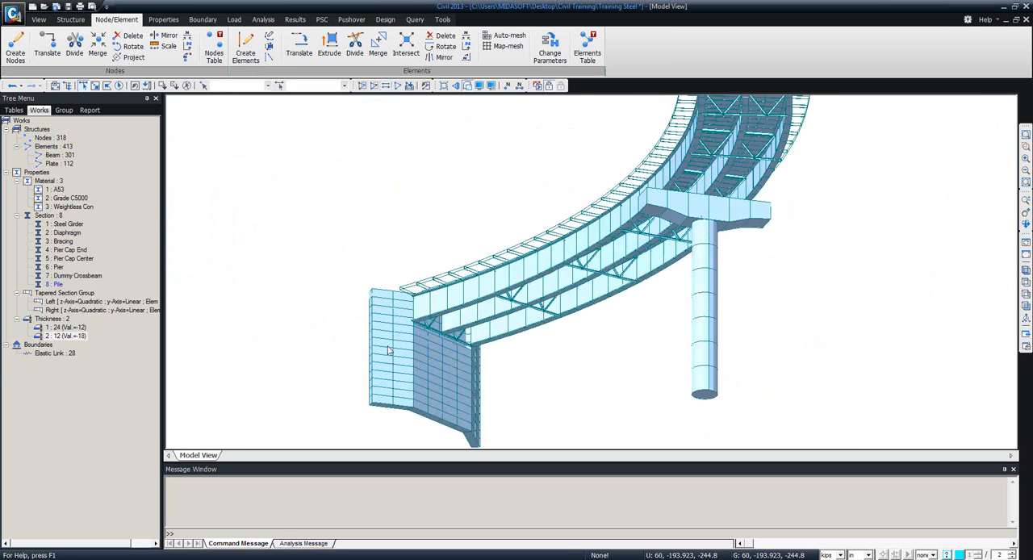
scroll(498, 224, up, 3)
middle_drag(499, 224, 500, 279)
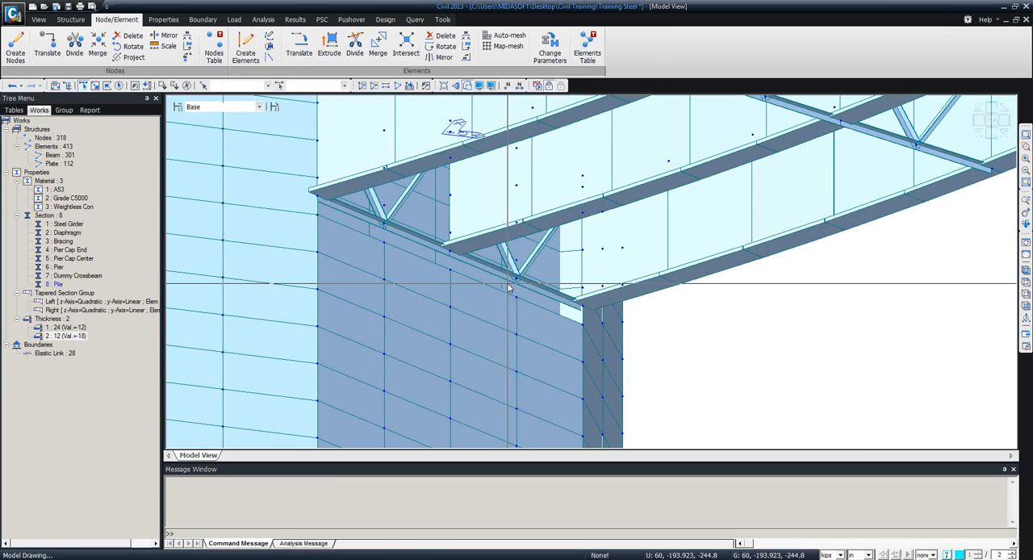
scroll(424, 310, down, 5)
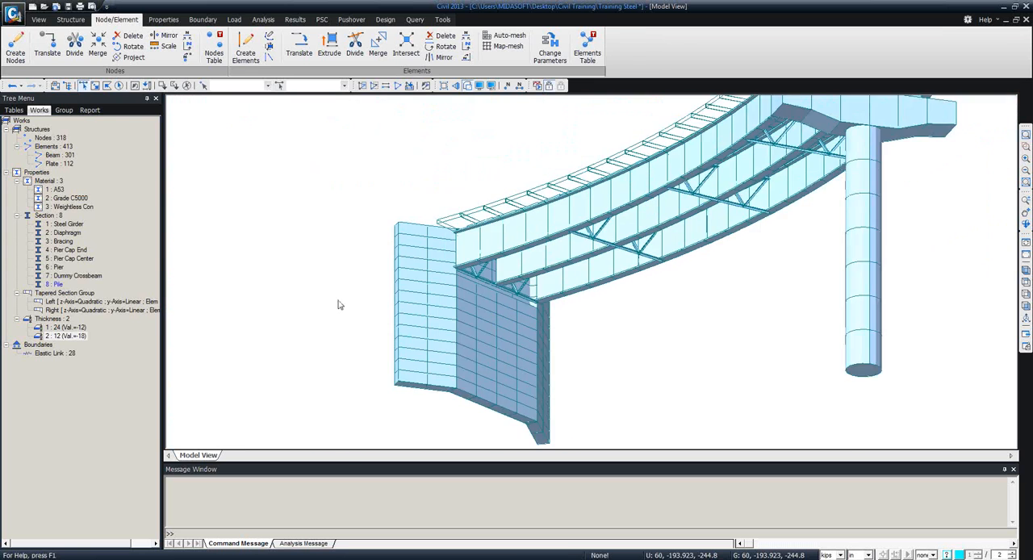
scroll(339, 302, up, 3)
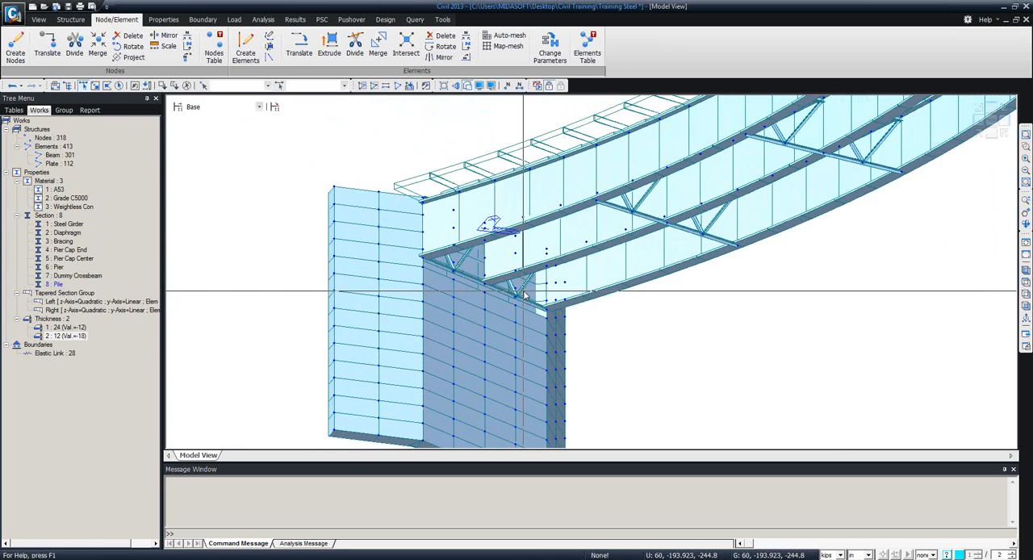
scroll(531, 313, down, 5)
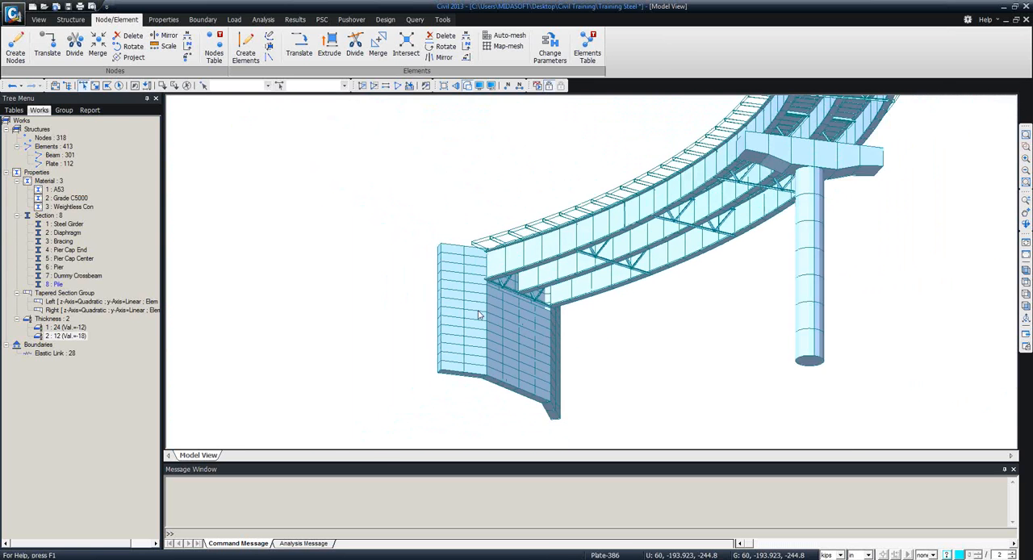
middle_drag(562, 330, 730, 404)
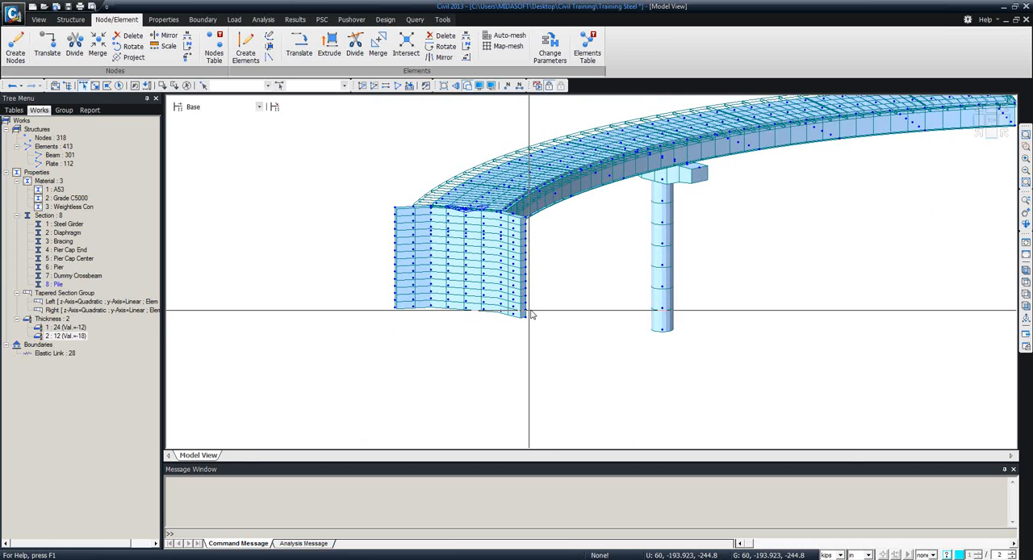
middle_drag(614, 345, 402, 373)
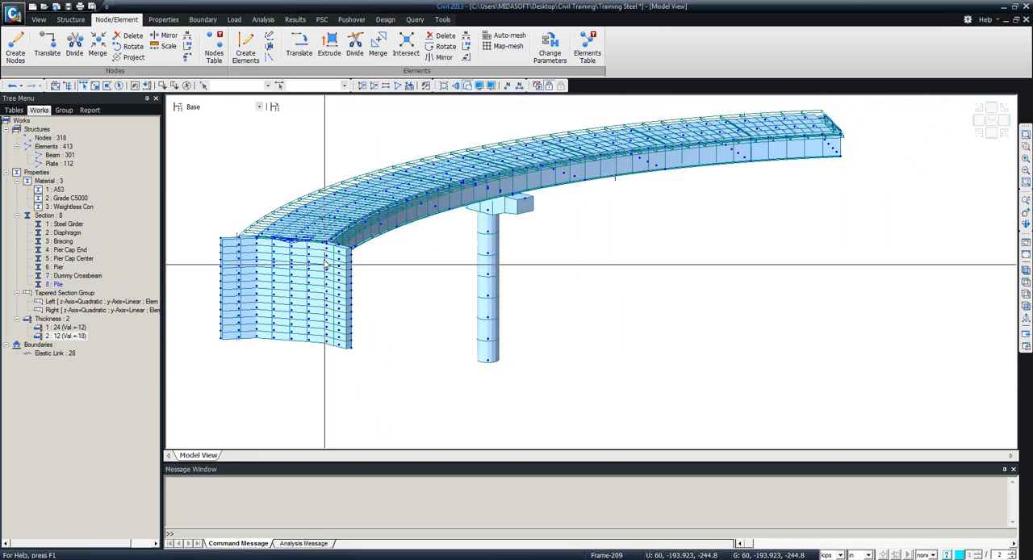
Extrude the abutment's five pile nodes along its base into Pile beams of Grade C5000, using 0, 0, -48 in, repeated 4 times.
middle_drag(580, 304, 625, 298)
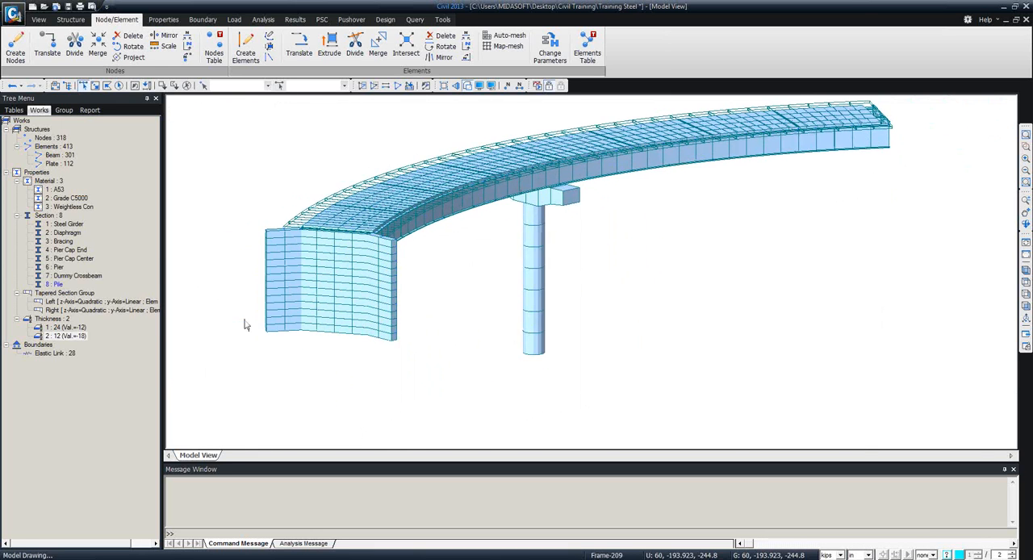
scroll(321, 339, up, 3)
middle_drag(500, 350, 565, 349)
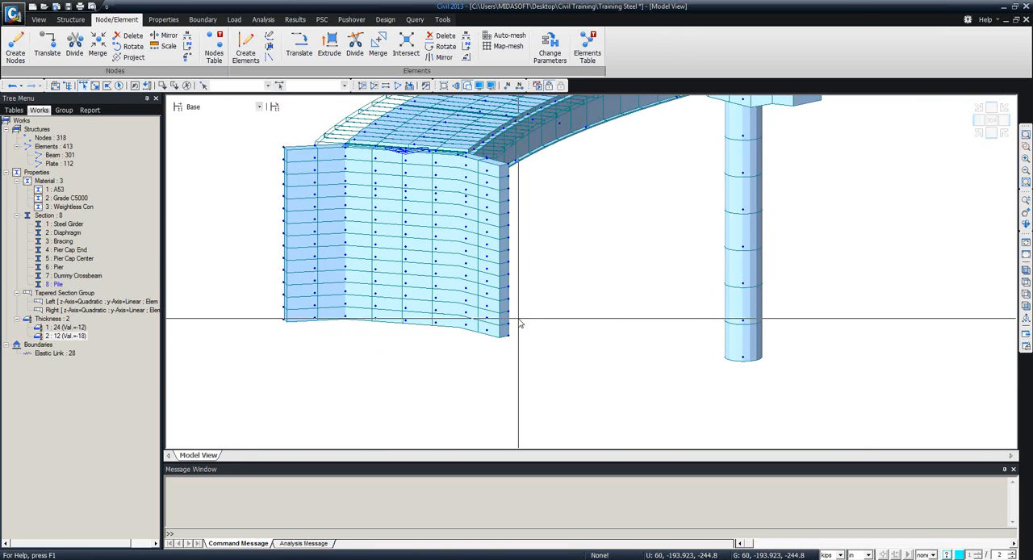
ctrl+middle_drag(617, 321, 576, 323)
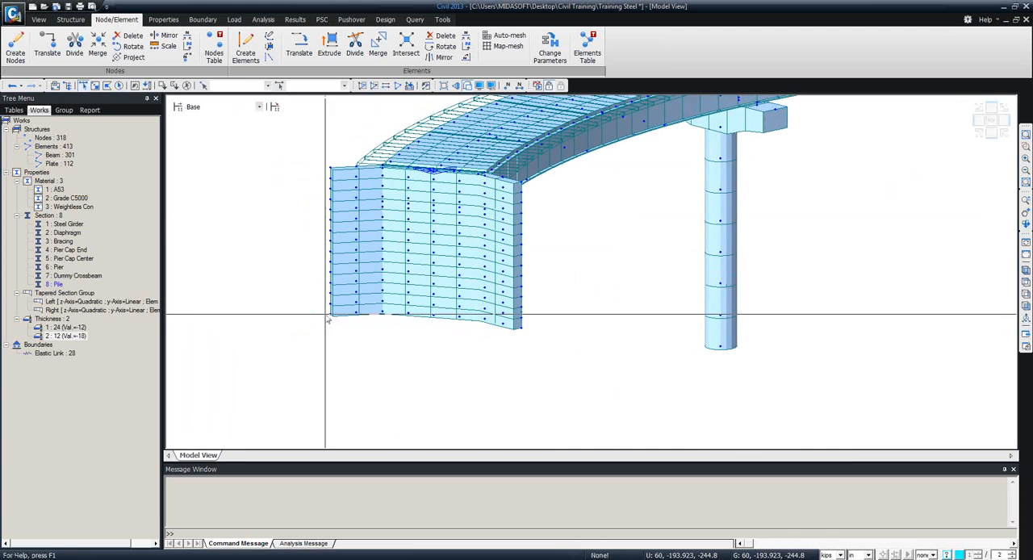
click(380, 310)
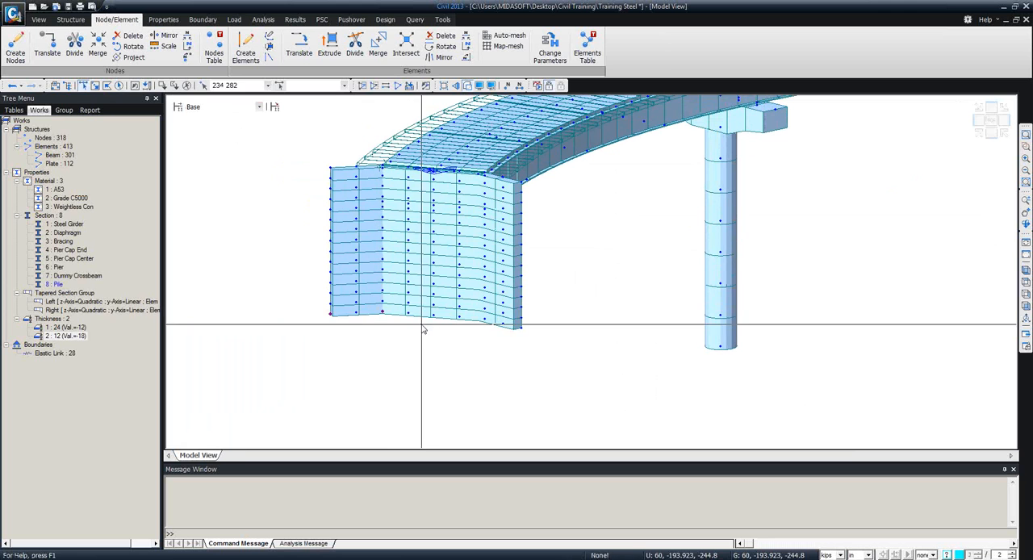
click(433, 315)
click(484, 318)
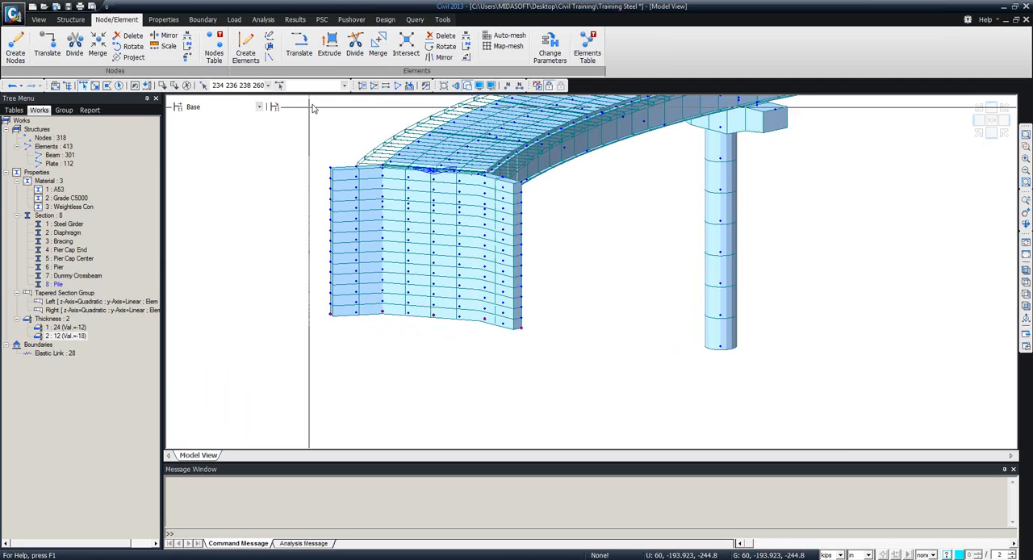
click(329, 49)
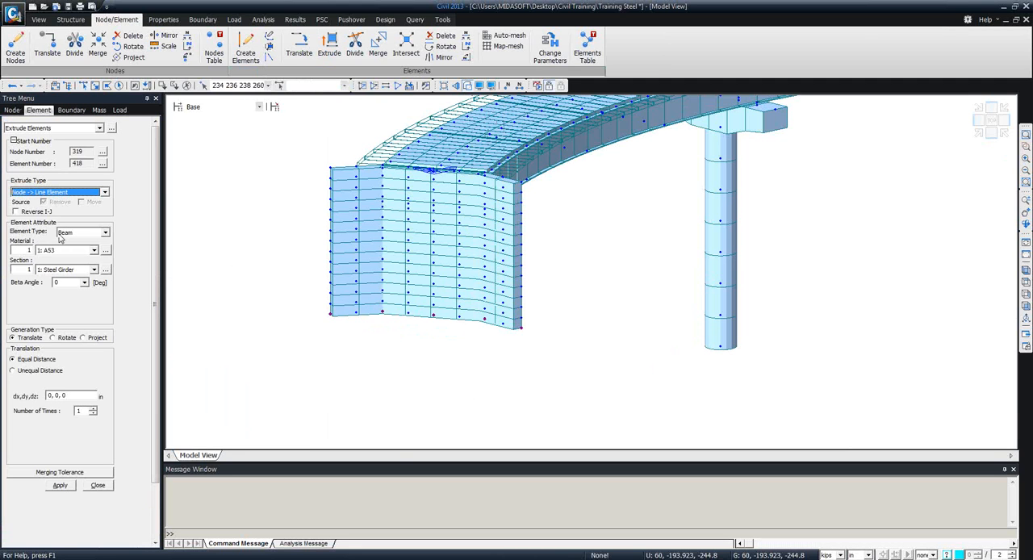
click(92, 251)
click(68, 270)
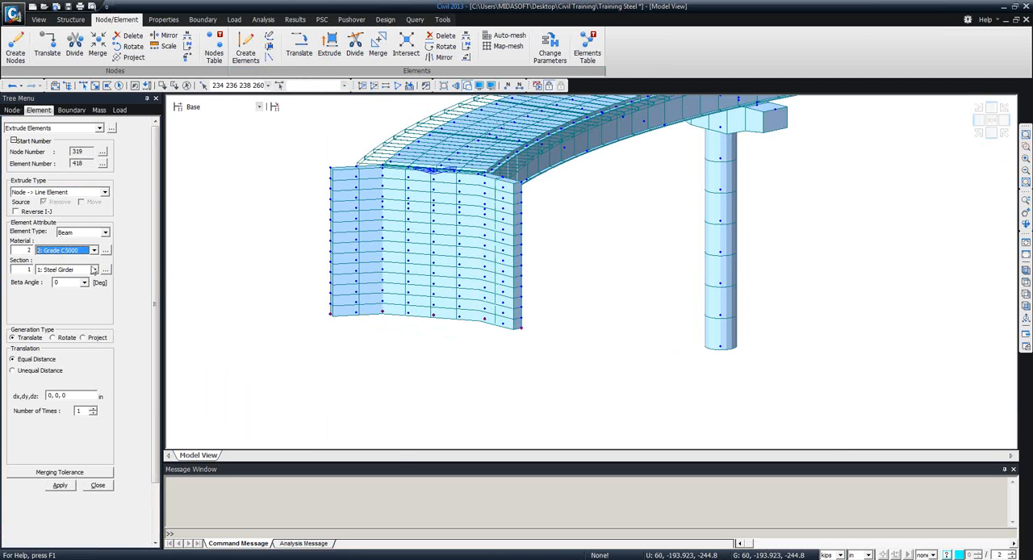
click(94, 270)
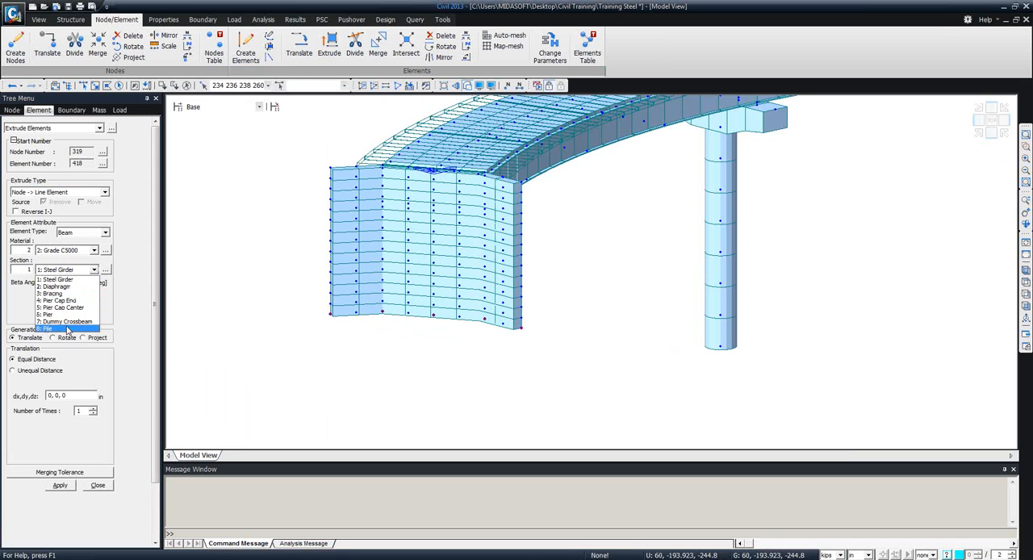
click(68, 329)
scroll(154, 307, down, 3)
click(77, 331)
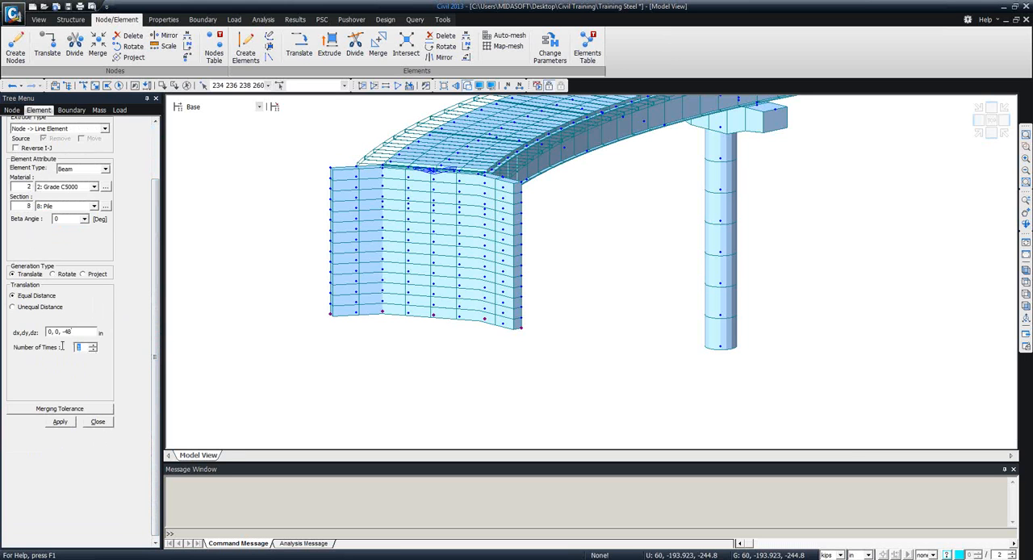
click(61, 423)
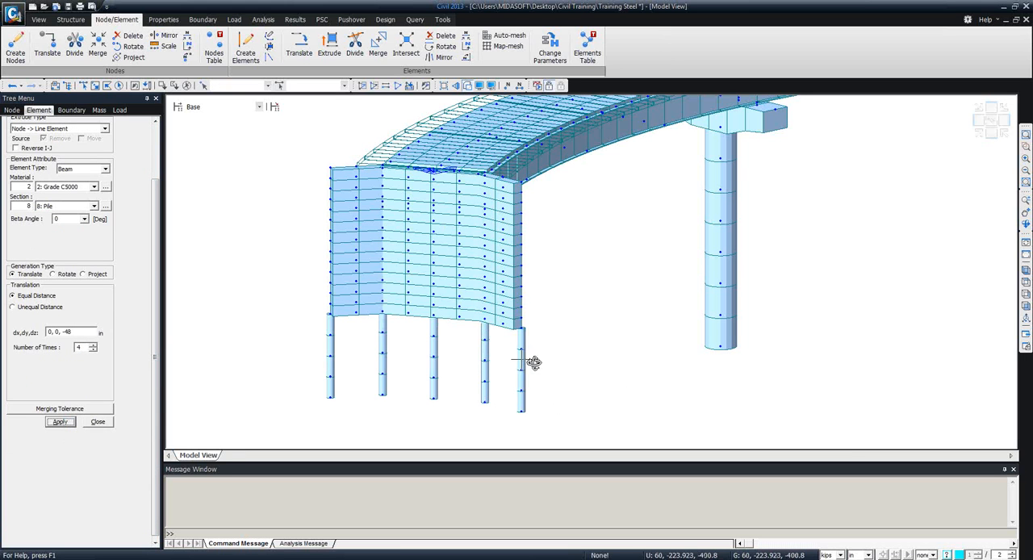
ctrl+middle_drag(533, 363, 426, 360)
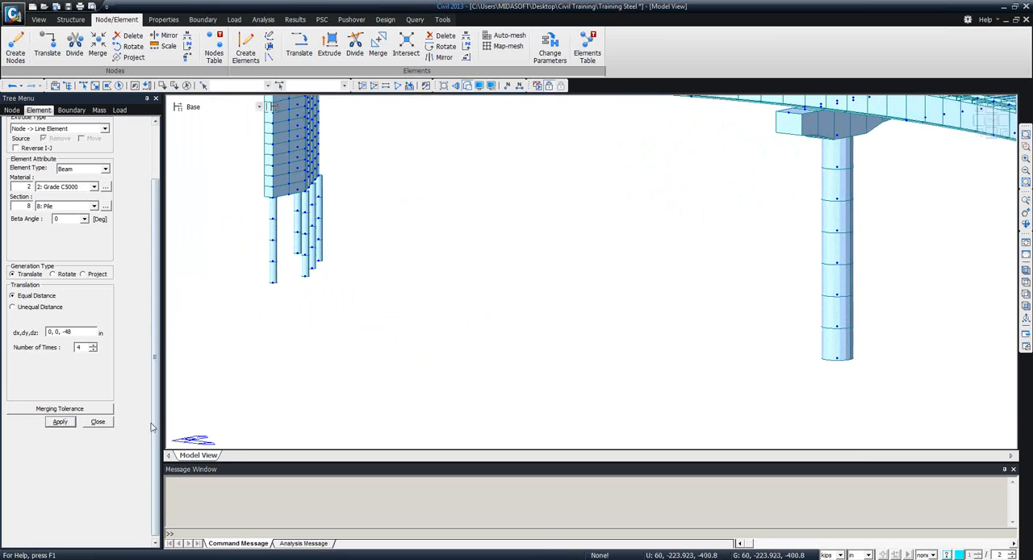
click(97, 422)
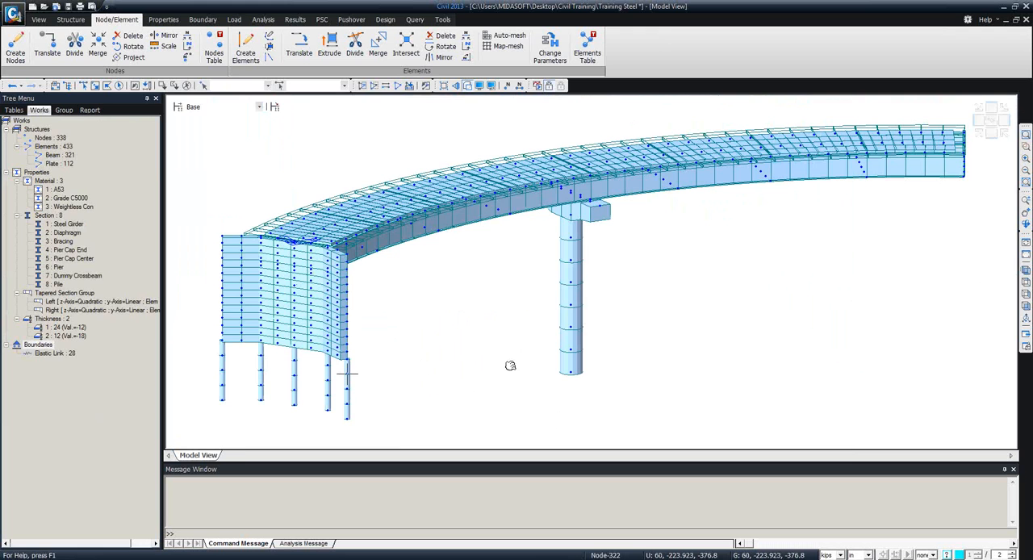
Isolate the abutment by selecting all its plates and the piles below and activating only those elements.
ctrl+middle_drag(510, 366, 443, 367)
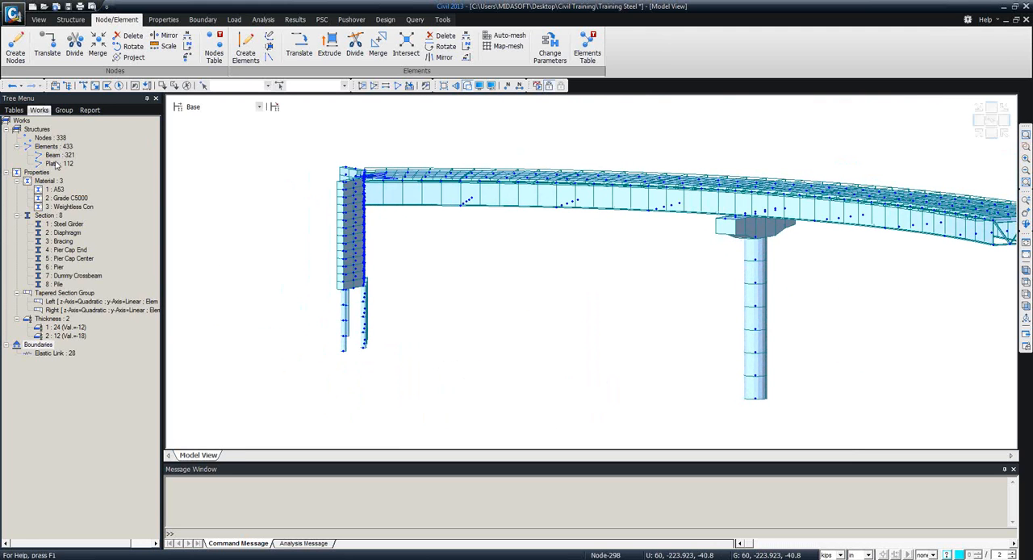
click(55, 164)
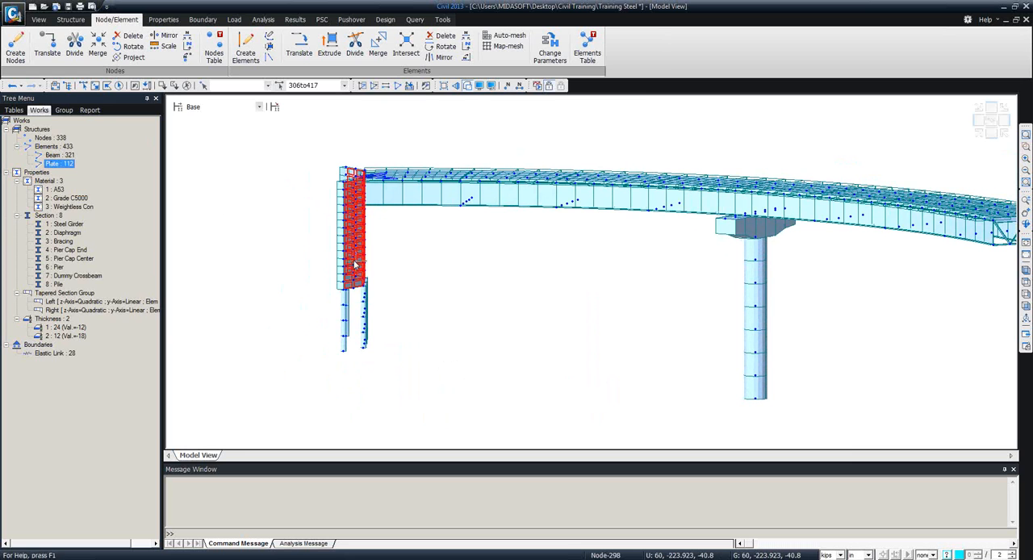
click(81, 86)
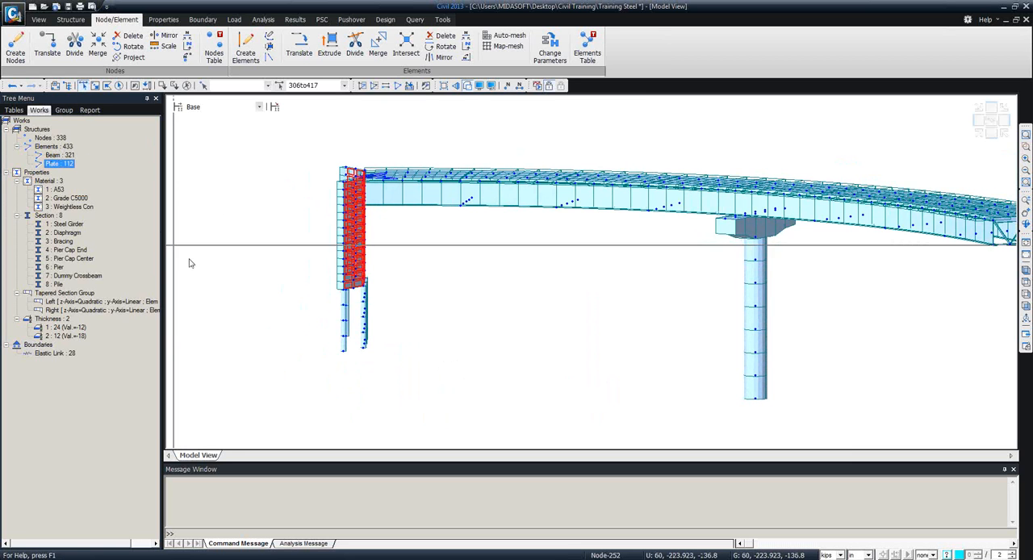
drag(300, 281, 420, 388)
ctrl+middle_drag(403, 360, 491, 369)
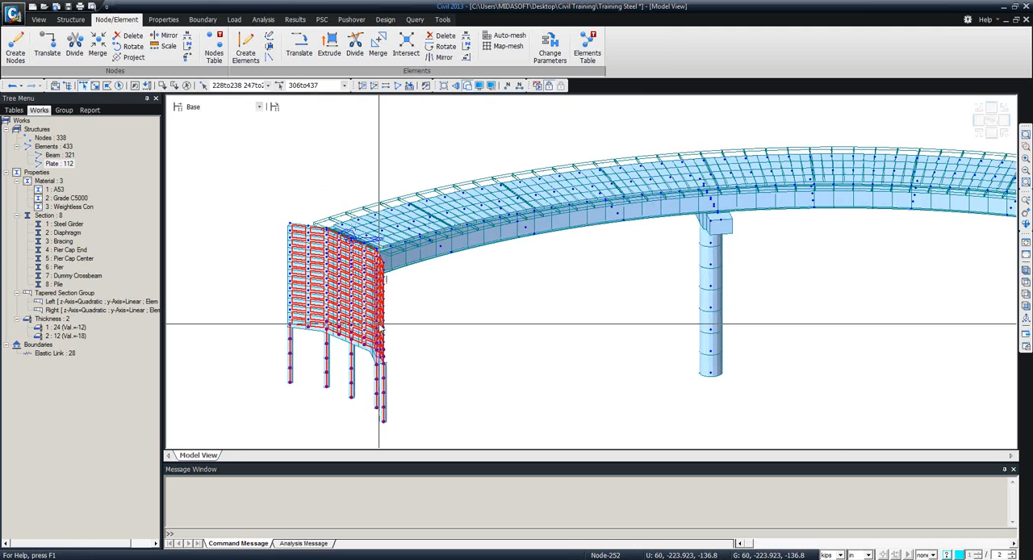
click(362, 85)
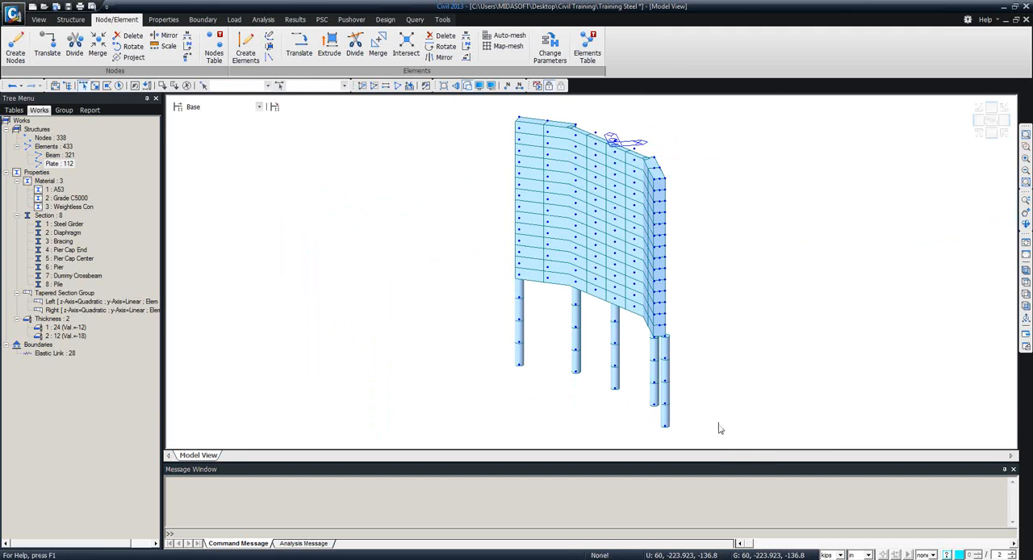
Select the whole isolated abutment with its piles and define structure groups named Abutment and Cross Frames.
drag(722, 428, 453, 113)
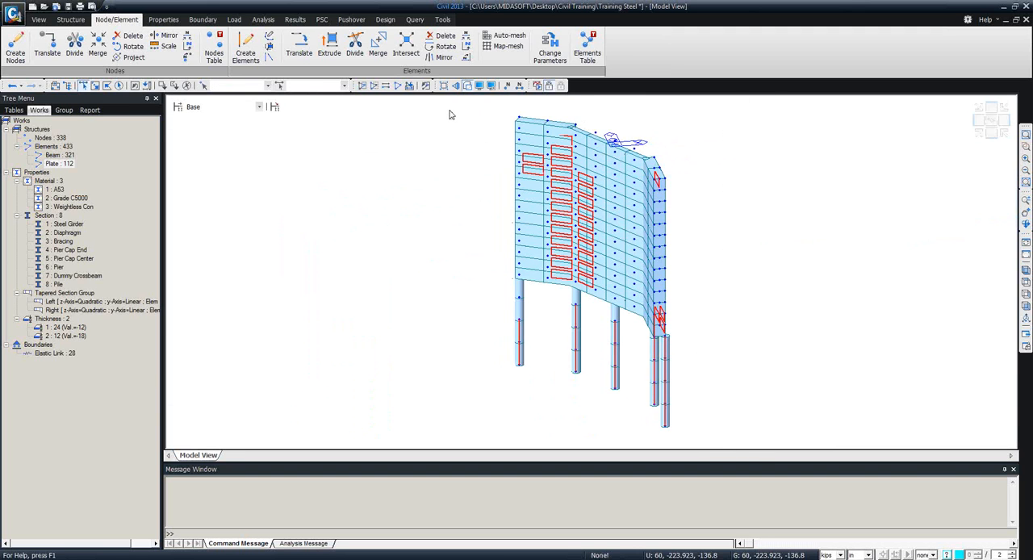
click(63, 110)
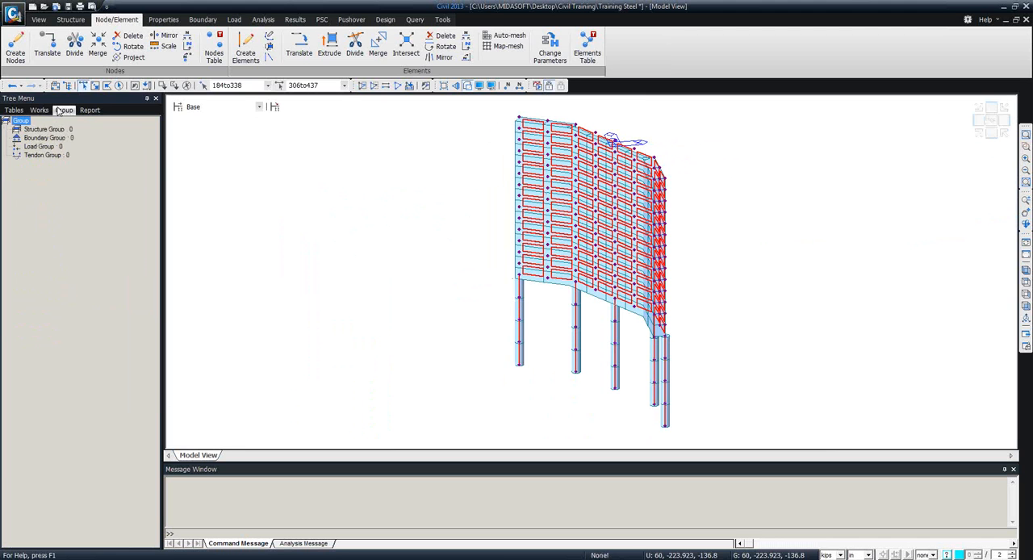
click(54, 130)
right_click(55, 132)
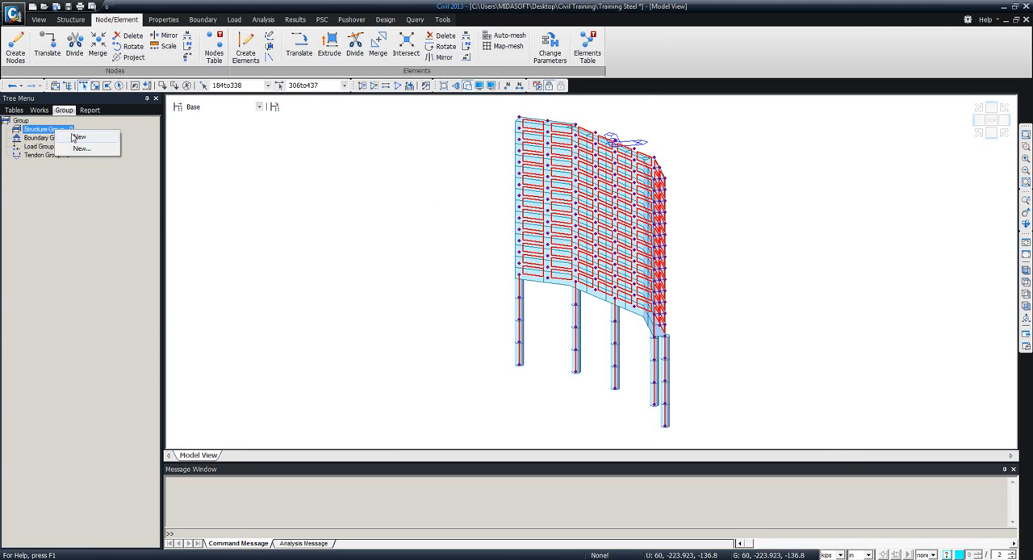
click(82, 149)
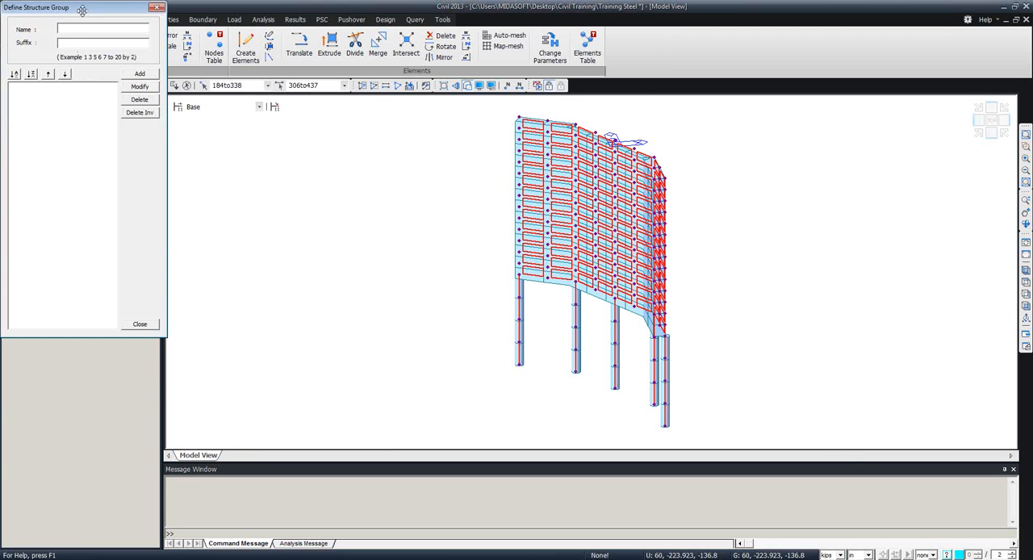
drag(84, 7, 159, 121)
text(Abut)
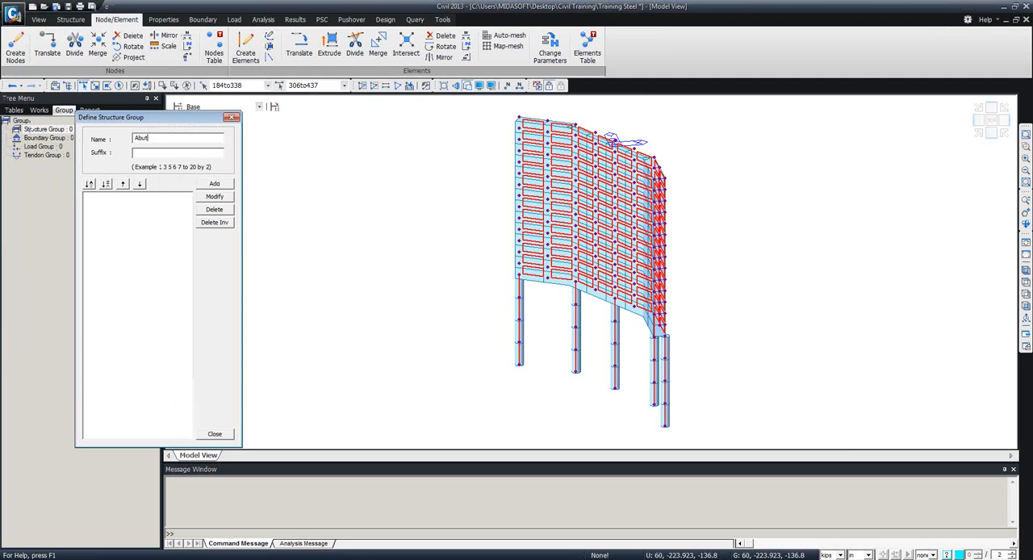
text(ment)
click(216, 184)
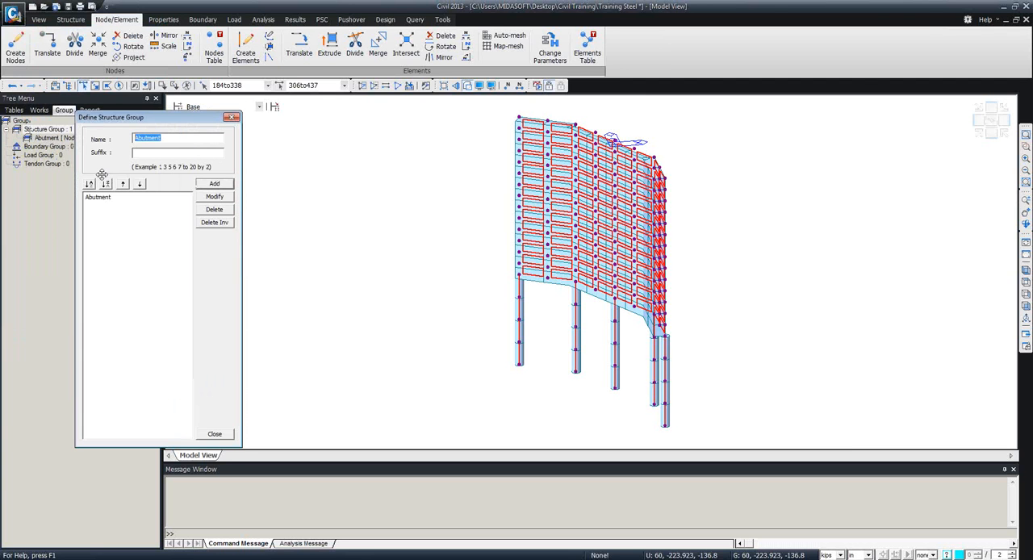
text(Cross Frames)
click(218, 184)
click(214, 434)
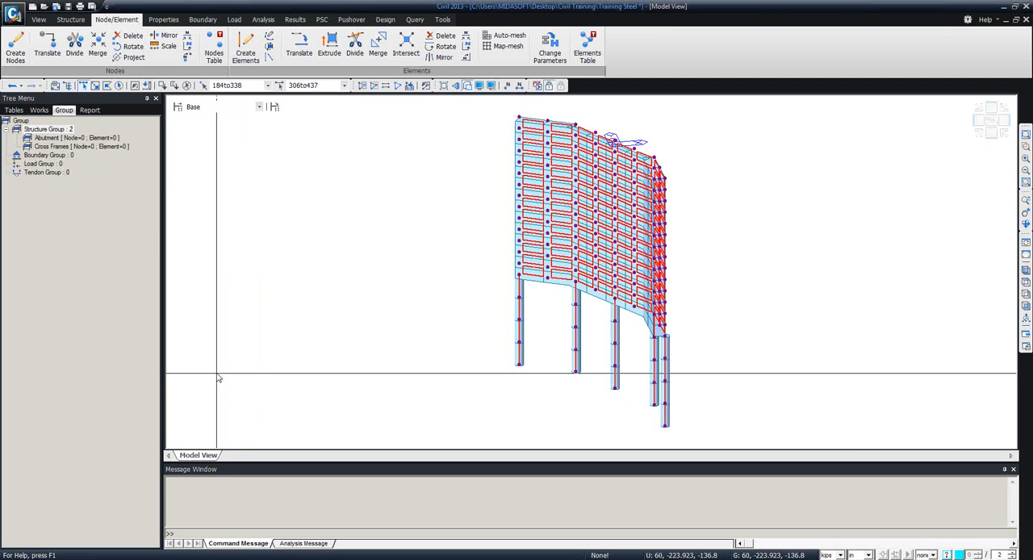
Add a structure group named Girders and assign the selected abutment nodes and elements to the Abutment group.
right_click(56, 131)
click(77, 134)
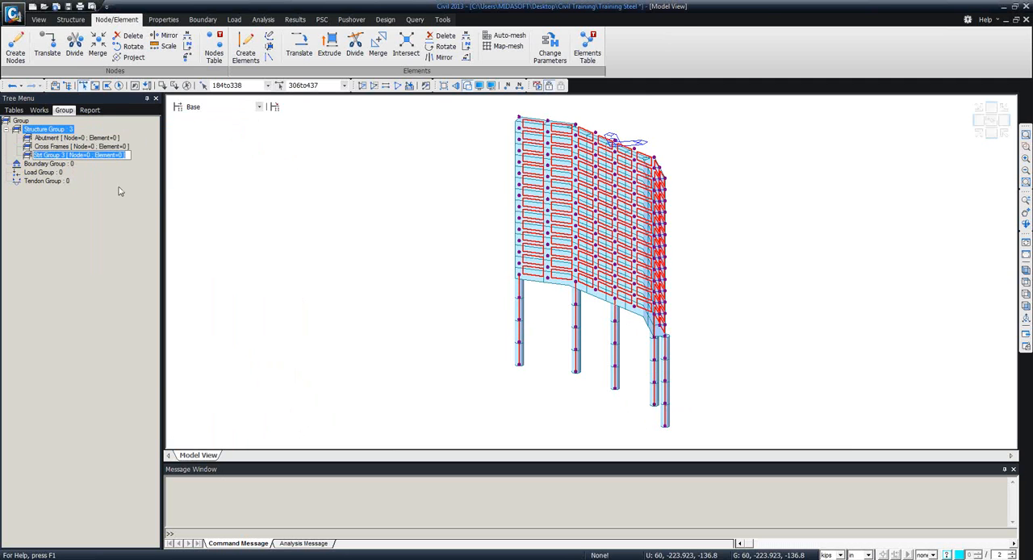
text(Girders)
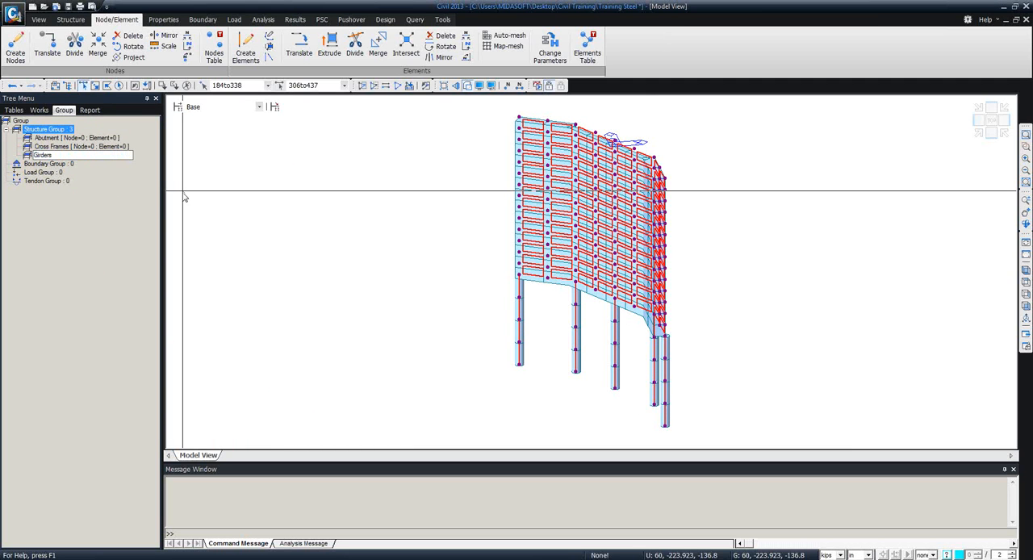
key(Return)
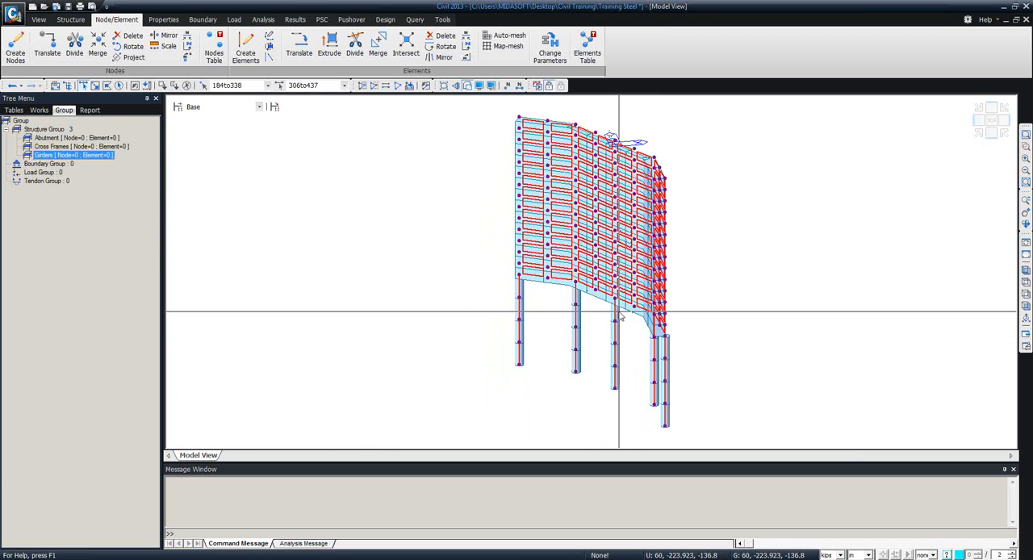
drag(73, 138, 347, 212)
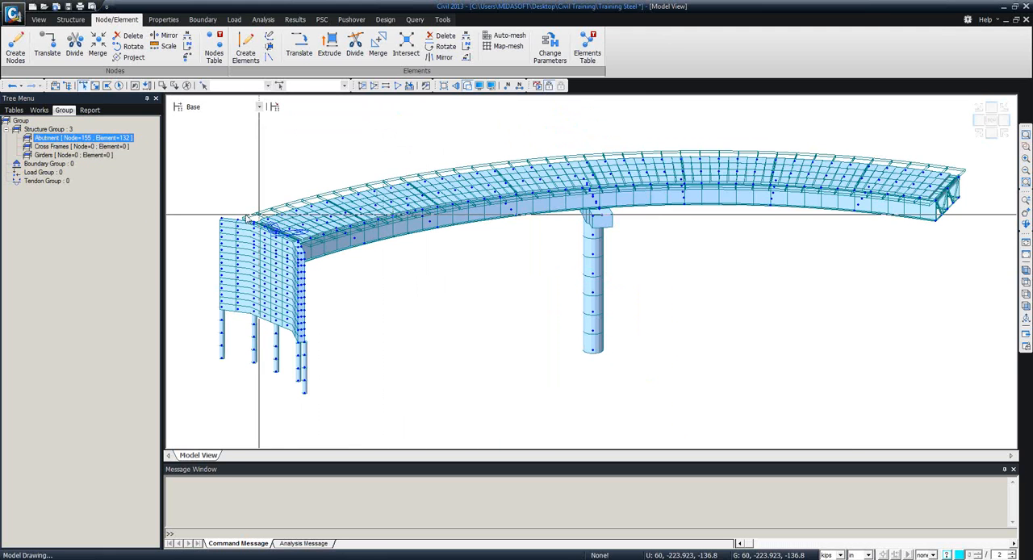
Mirror-copy the Abutment group to the bridge's other end about the y-z plane at x = 1200 in, reversing the element local axes.
double_click(74, 139)
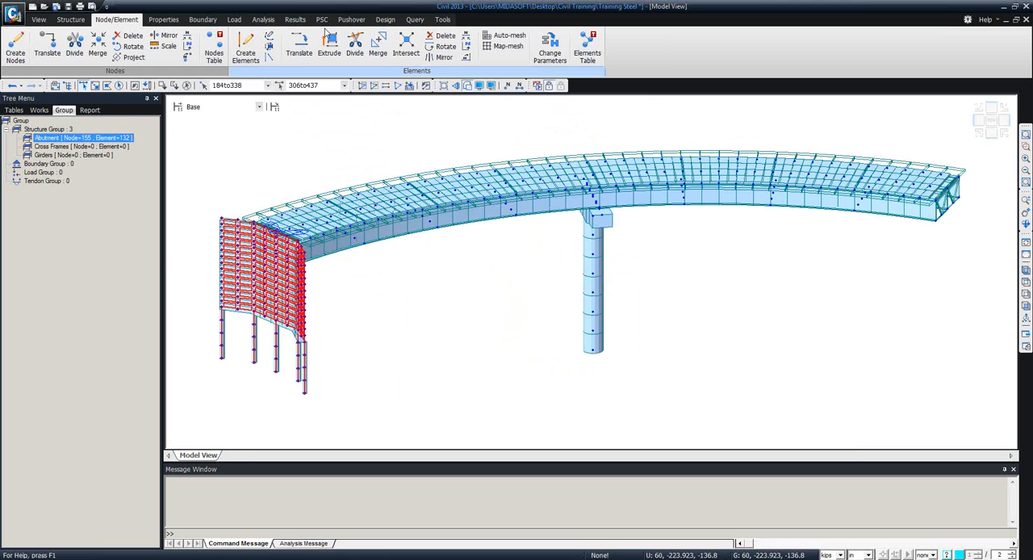
click(440, 58)
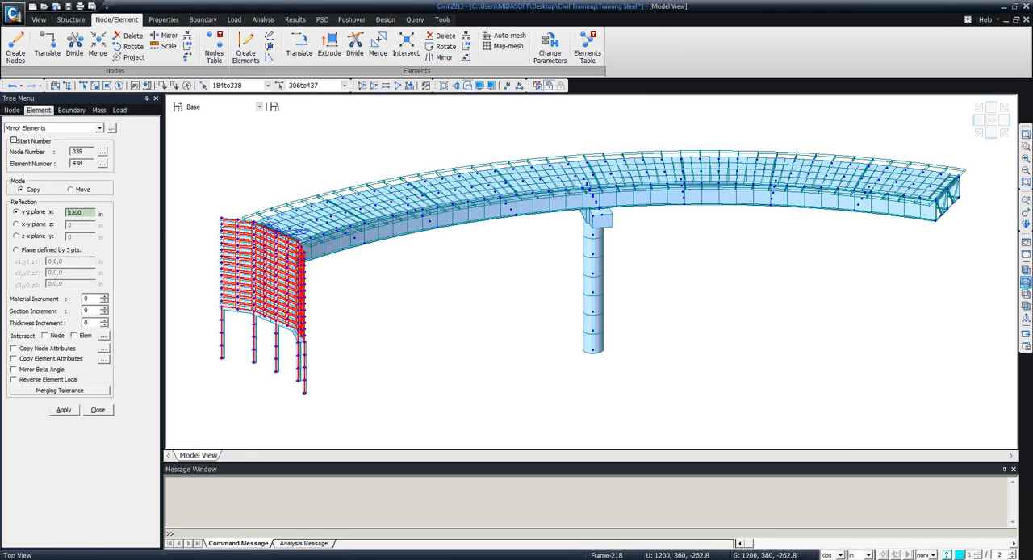
click(1026, 283)
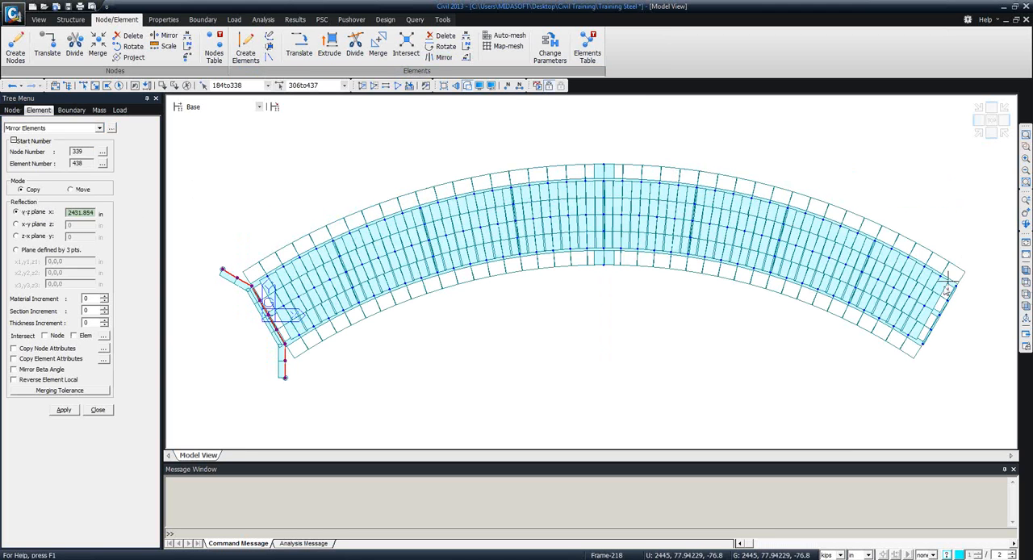
click(23, 383)
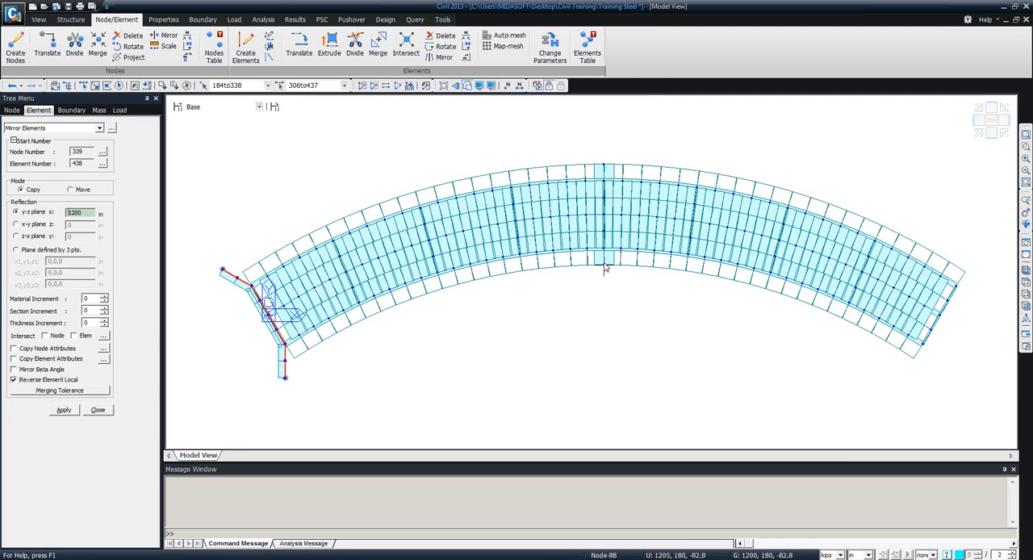
click(64, 411)
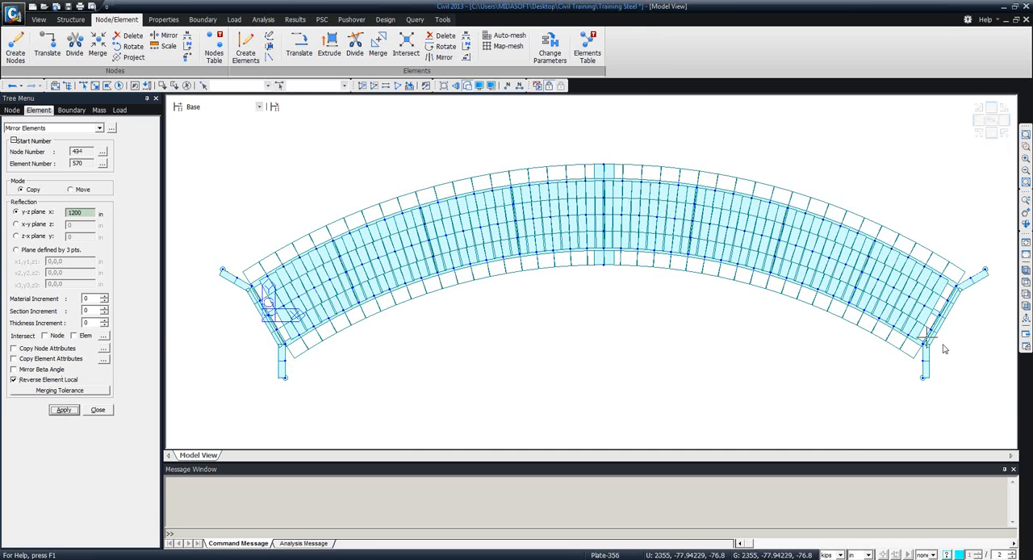
ctrl+middle_drag(873, 299, 710, 328)
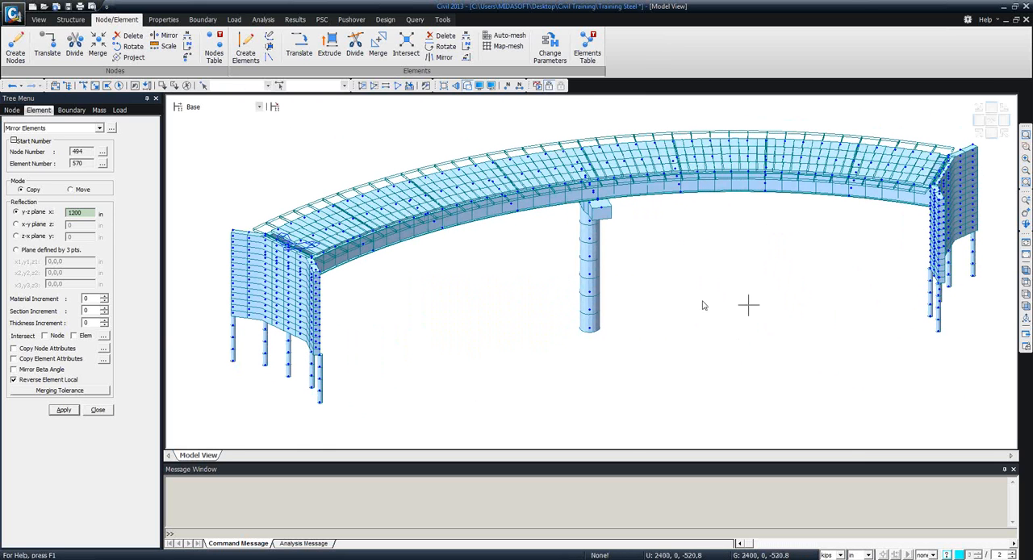
click(98, 410)
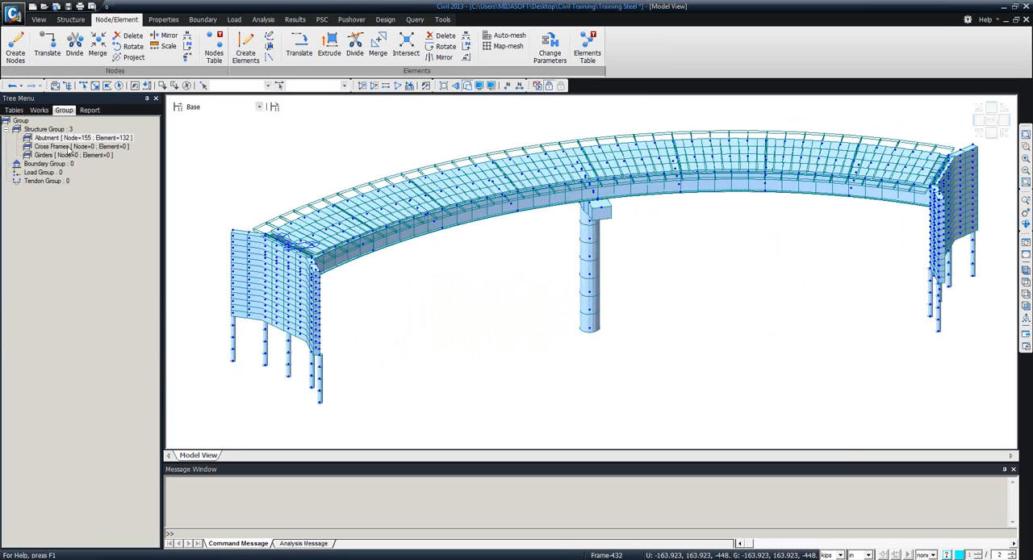
click(40, 110)
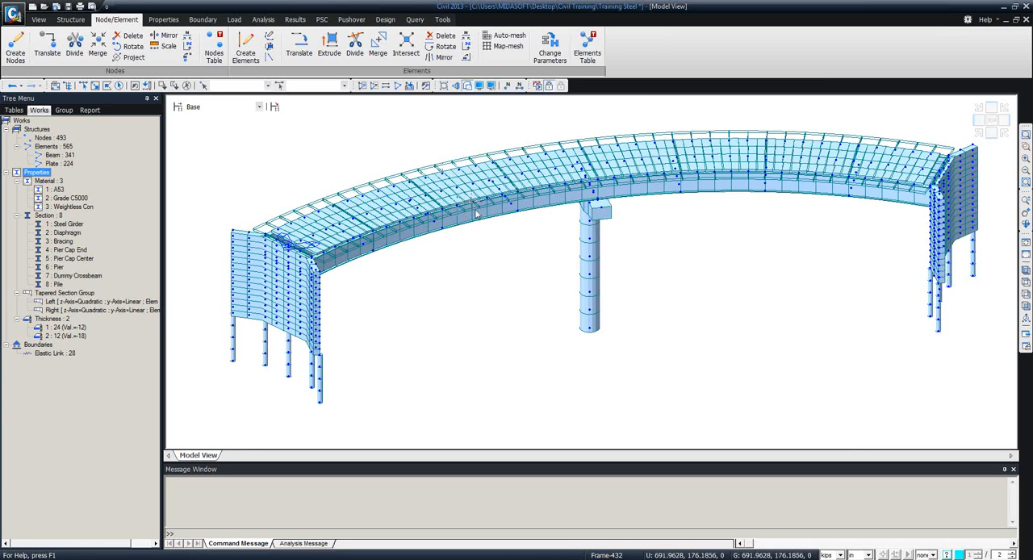
click(467, 87)
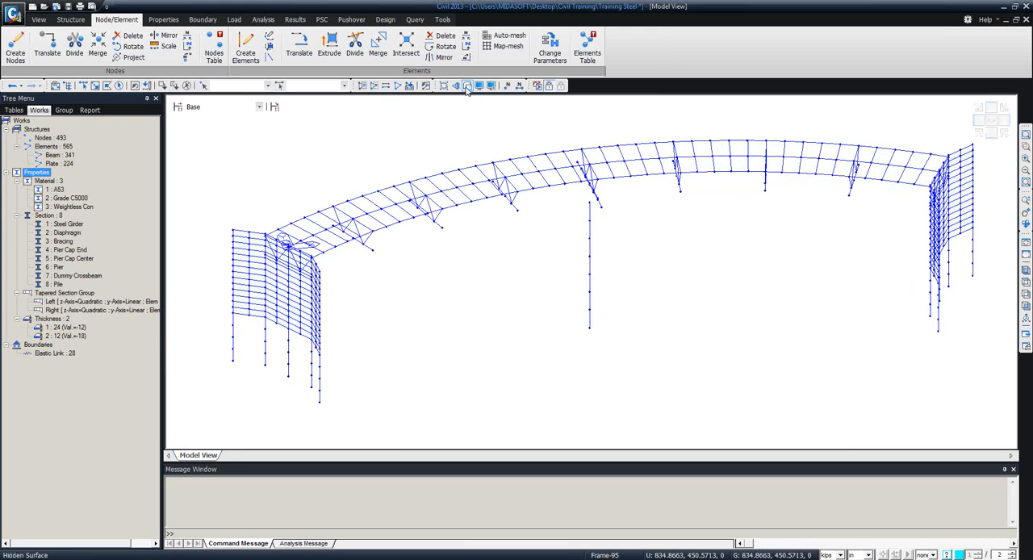
click(466, 87)
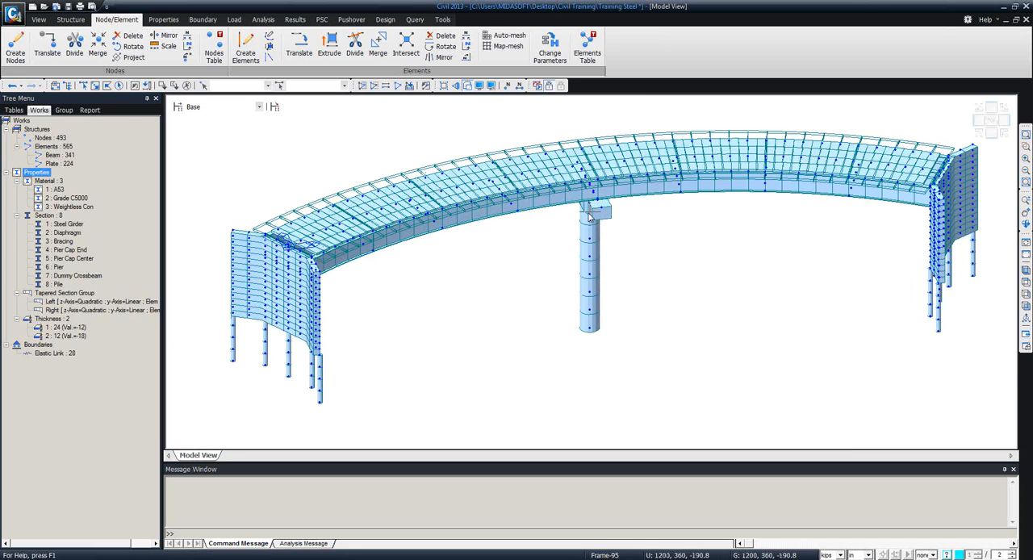
Set up a General elastic link with SDx 15000000 kips/in and SDy and SDz 10 kips/in.
ctrl+middle_drag(573, 318, 319, 277)
scroll(528, 322, up, 10)
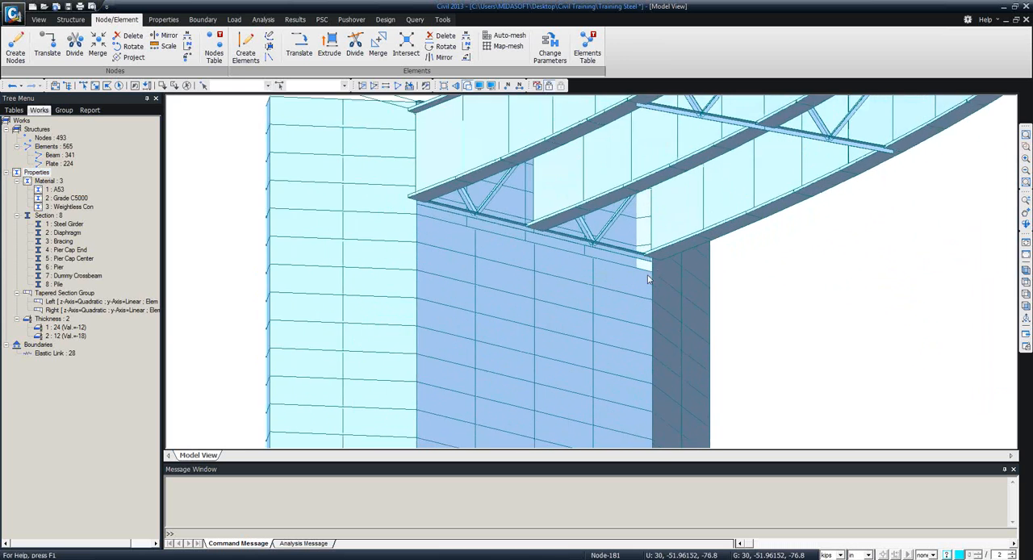
middle_drag(604, 286, 325, 233)
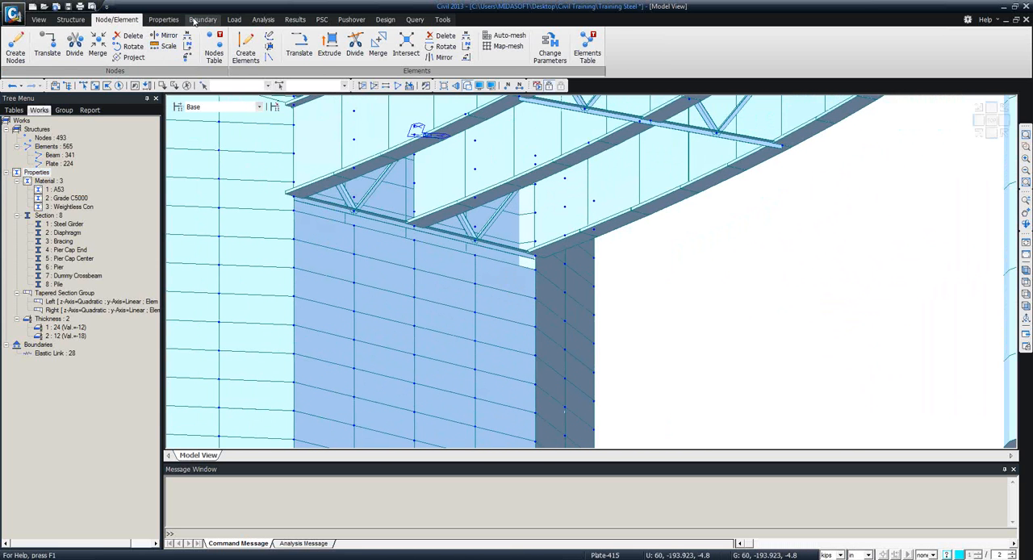
click(198, 19)
click(179, 49)
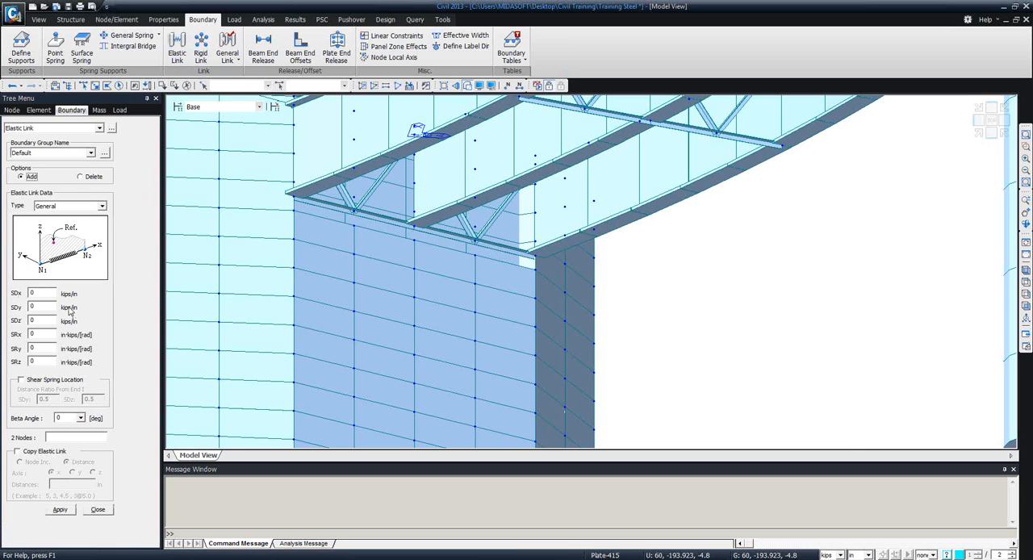
double_click(38, 293)
text(15000000)
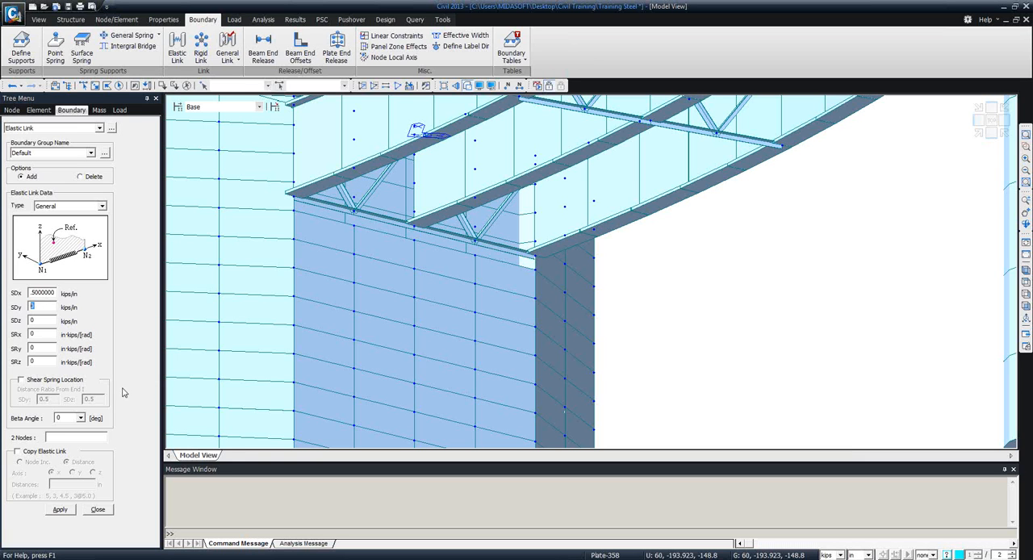
text(100)
text(10)
Create elastic links joining the bottom node of each of the three girders to the near-end abutment wall node below it.
click(78, 436)
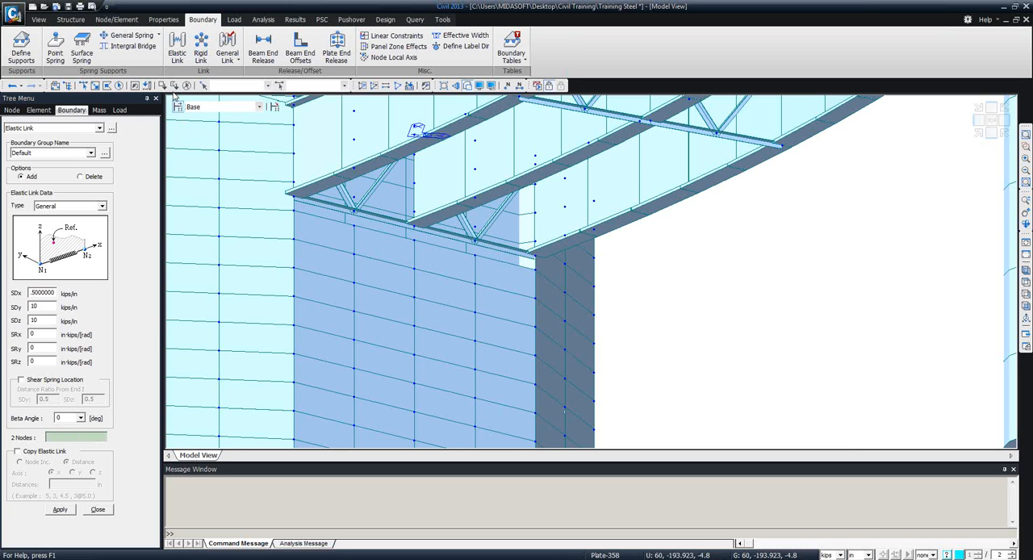
click(295, 209)
click(416, 229)
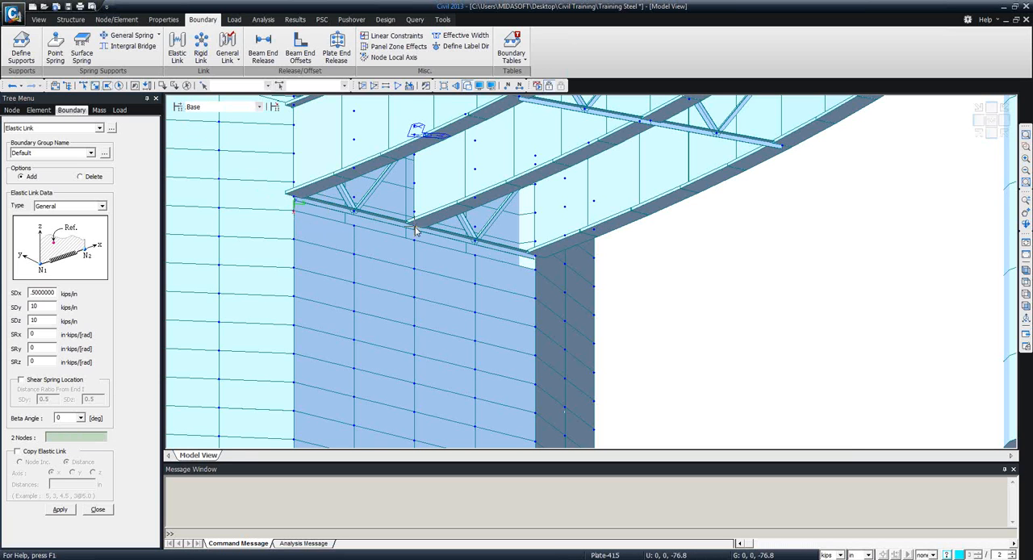
click(535, 261)
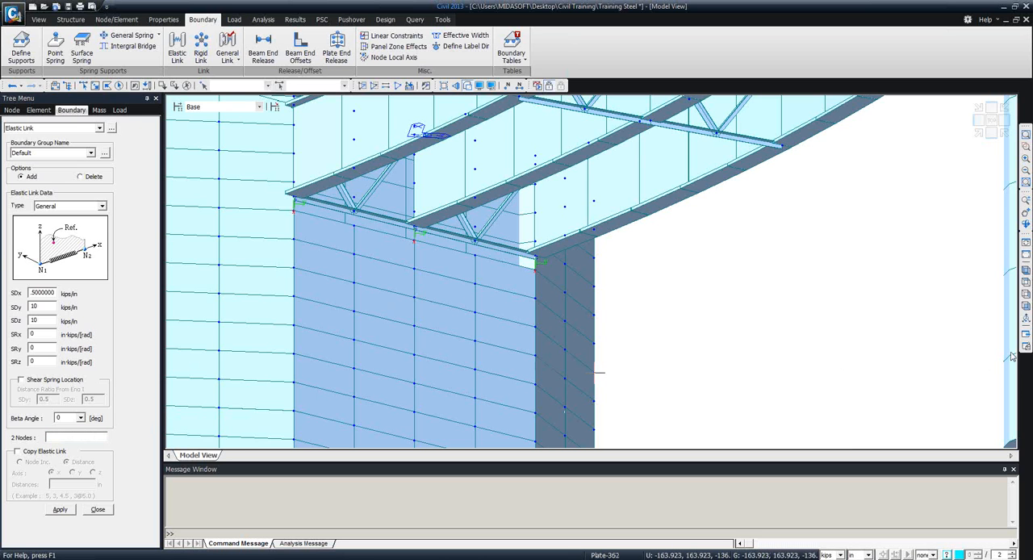
Create the same elastic links between the three girder bottom nodes and the pier cap nodes beneath them.
click(1027, 271)
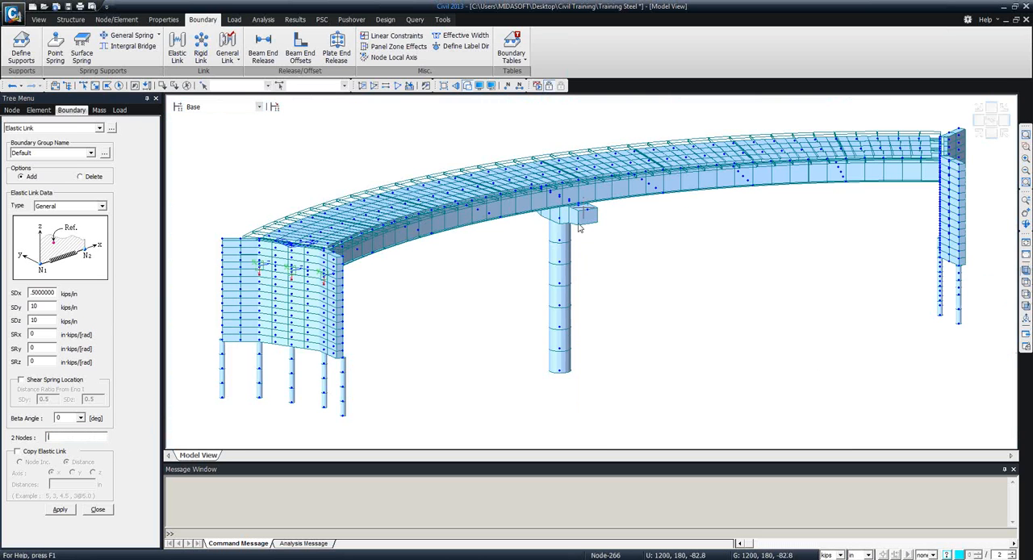
mouse_move(564, 211)
mouse_down()
mouse_move(562, 180)
mouse_move(558, 198)
mouse_up()
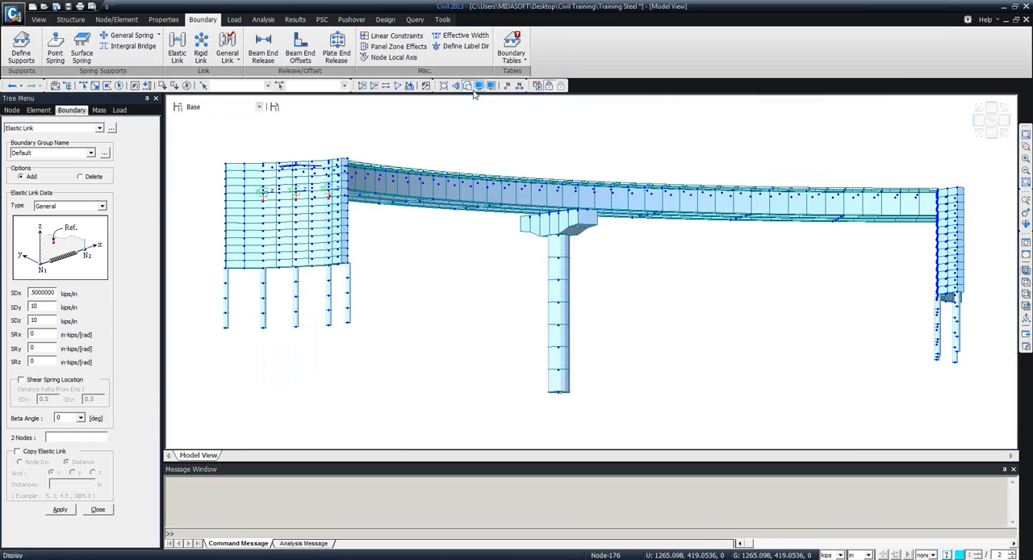
click(466, 87)
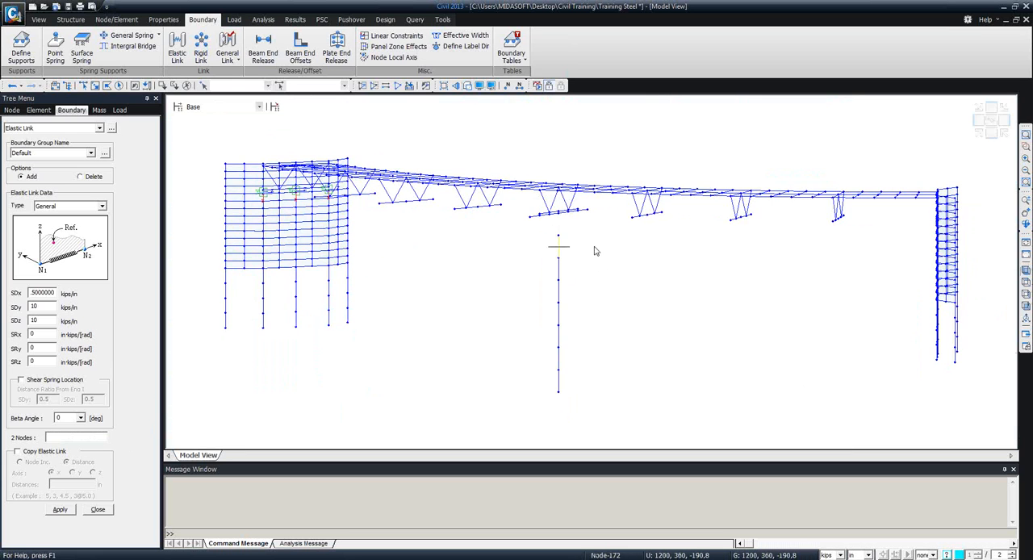
drag(592, 268, 543, 263)
scroll(540, 258, up, 5)
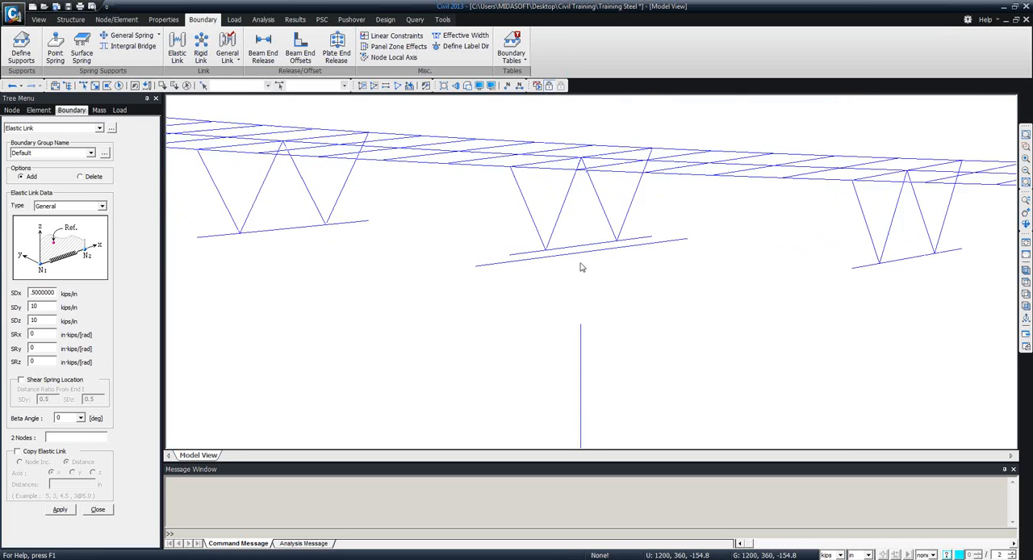
click(466, 86)
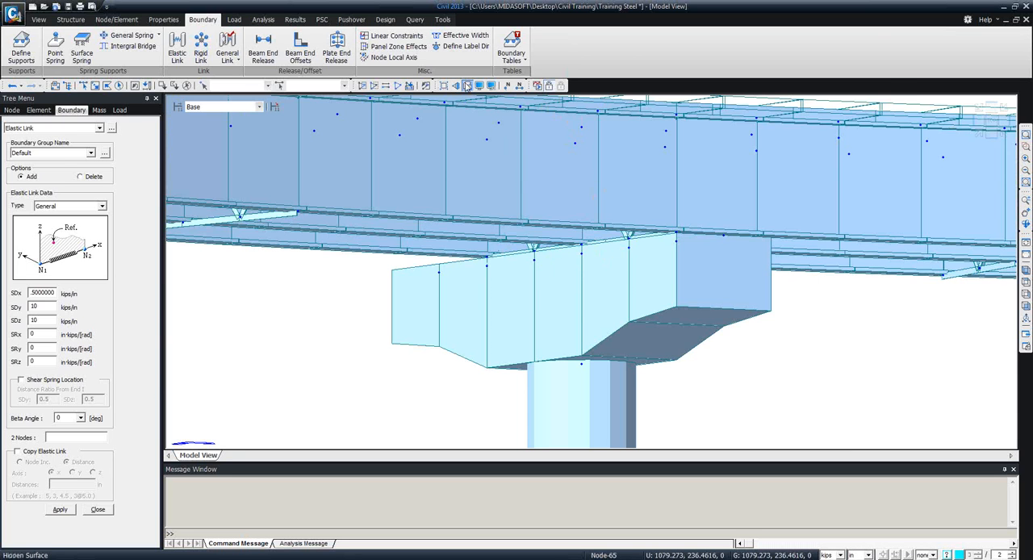
click(466, 86)
click(93, 441)
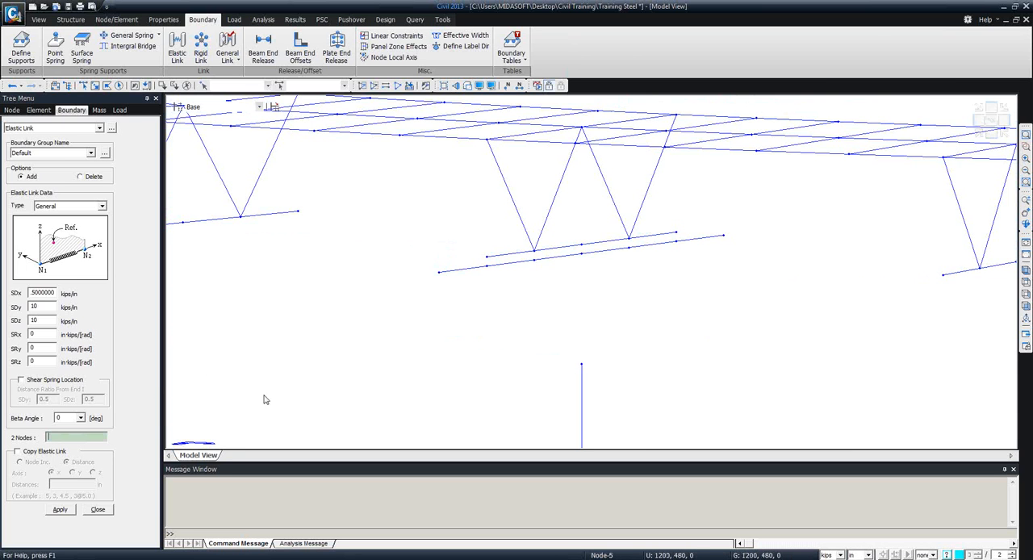
click(487, 260)
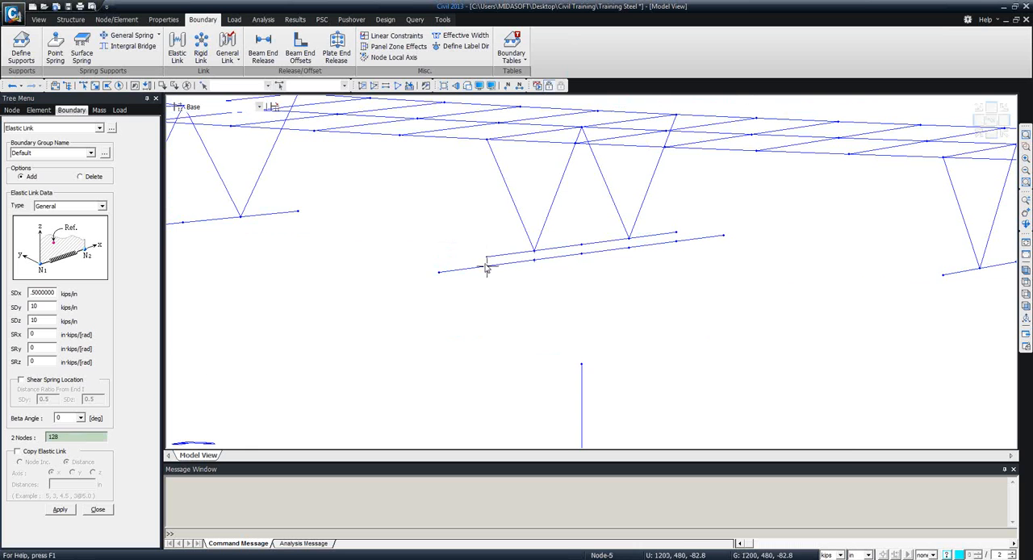
click(581, 247)
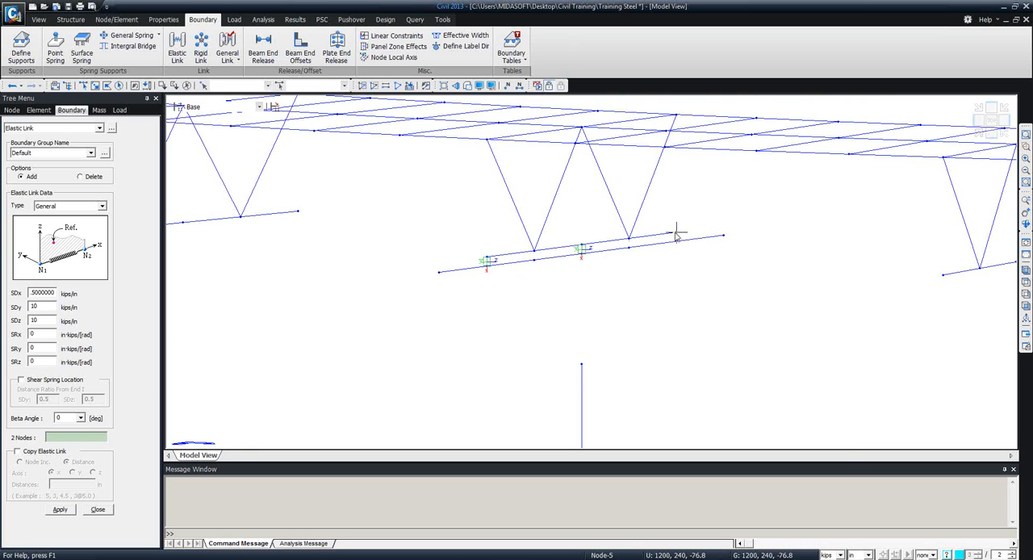
click(676, 235)
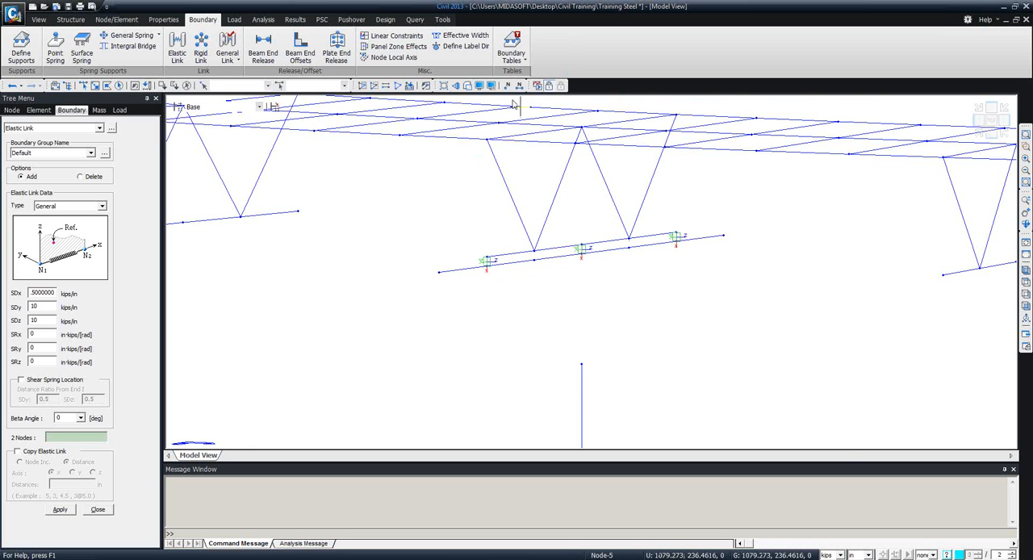
click(468, 87)
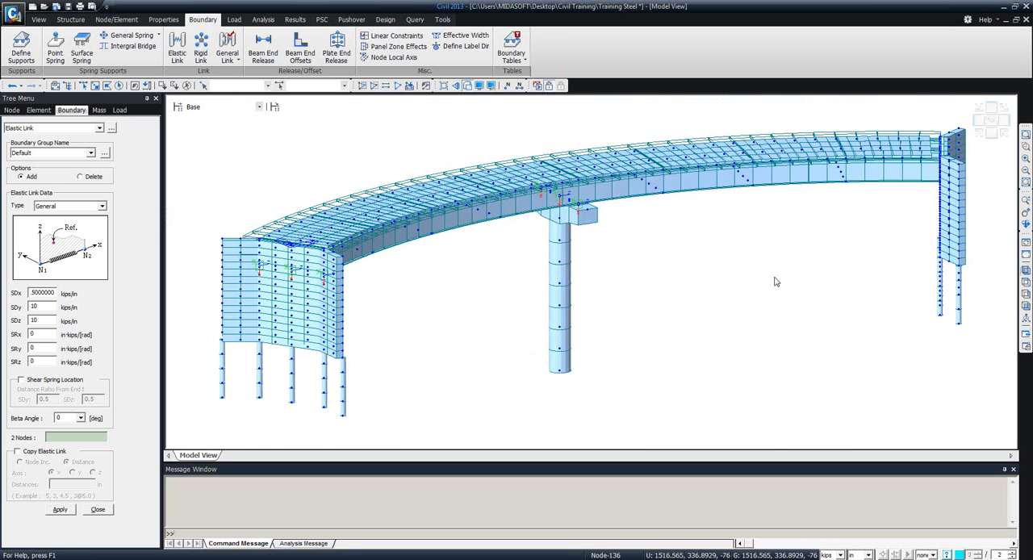
Create the same elastic links between the three girder bottom nodes and the abutment wall at the bridge's far end.
ctrl+middle_drag(775, 281, 493, 239)
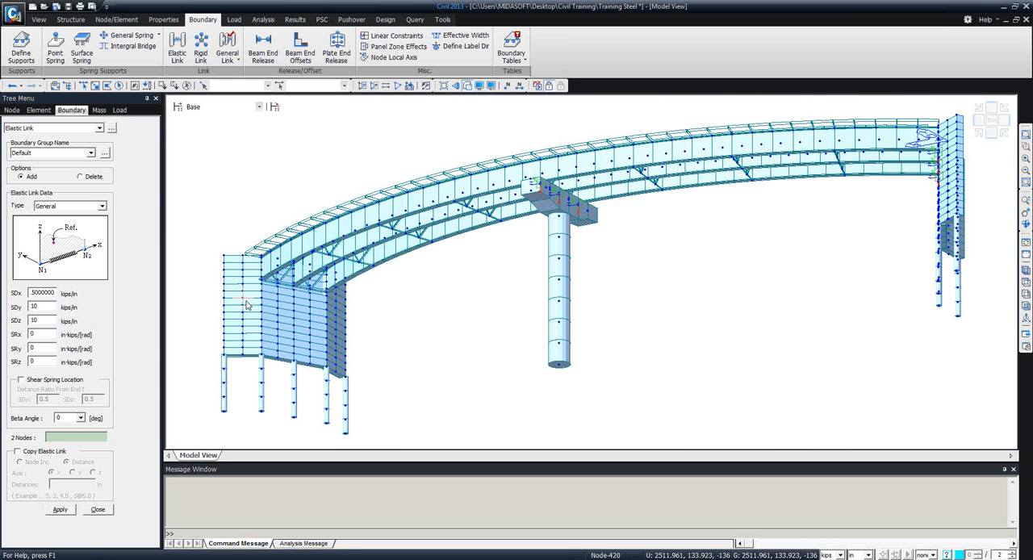
click(76, 433)
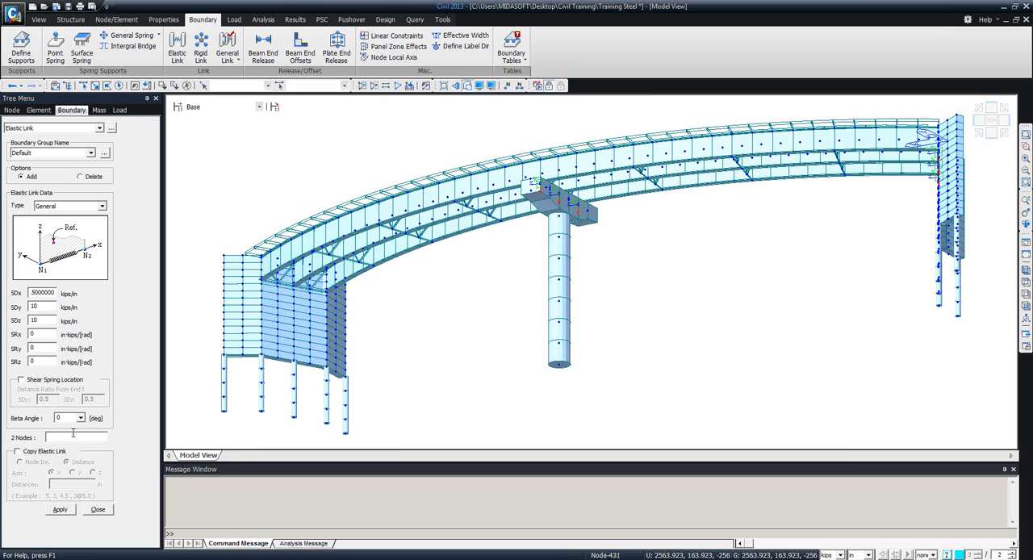
middle_drag(373, 348, 428, 351)
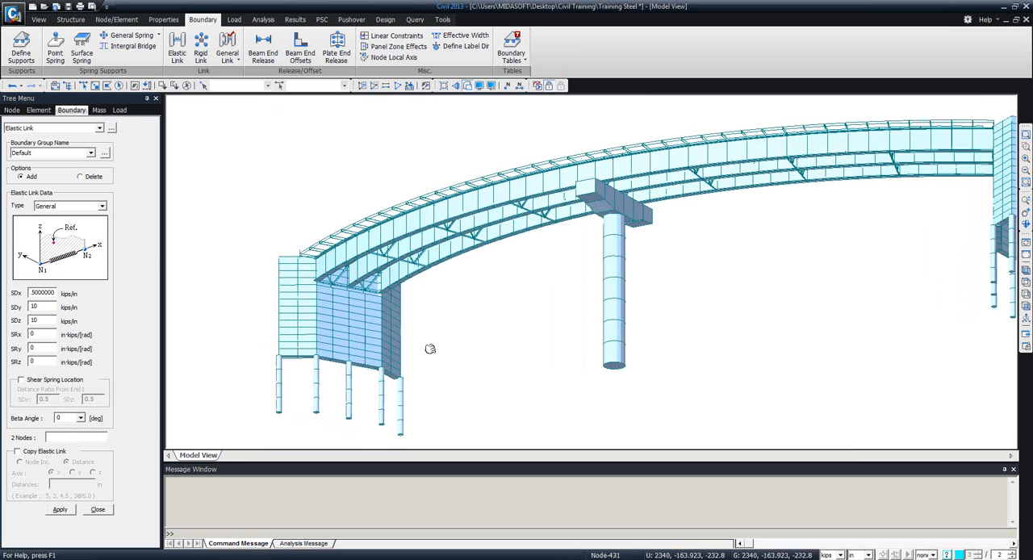
scroll(366, 245, up, 5)
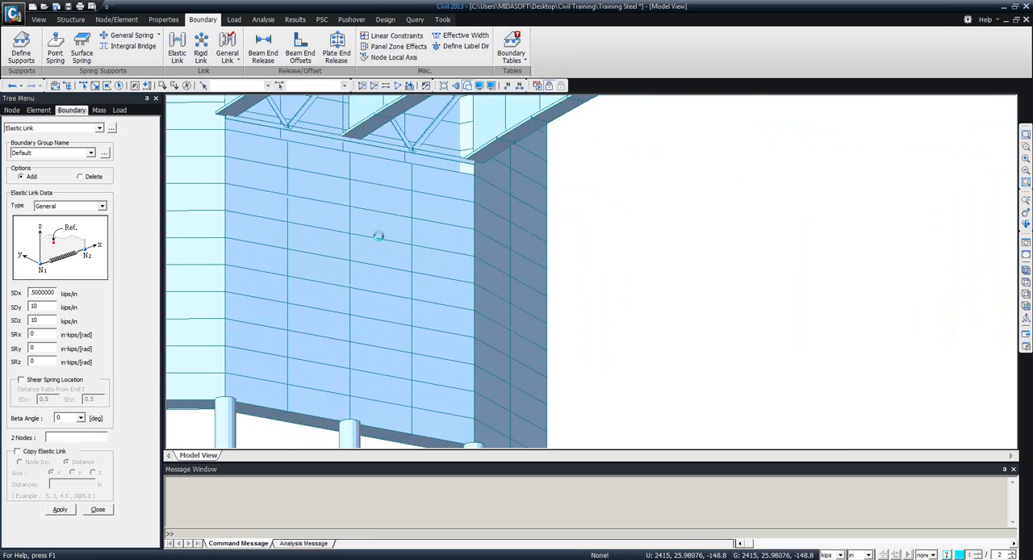
middle_drag(403, 277, 493, 359)
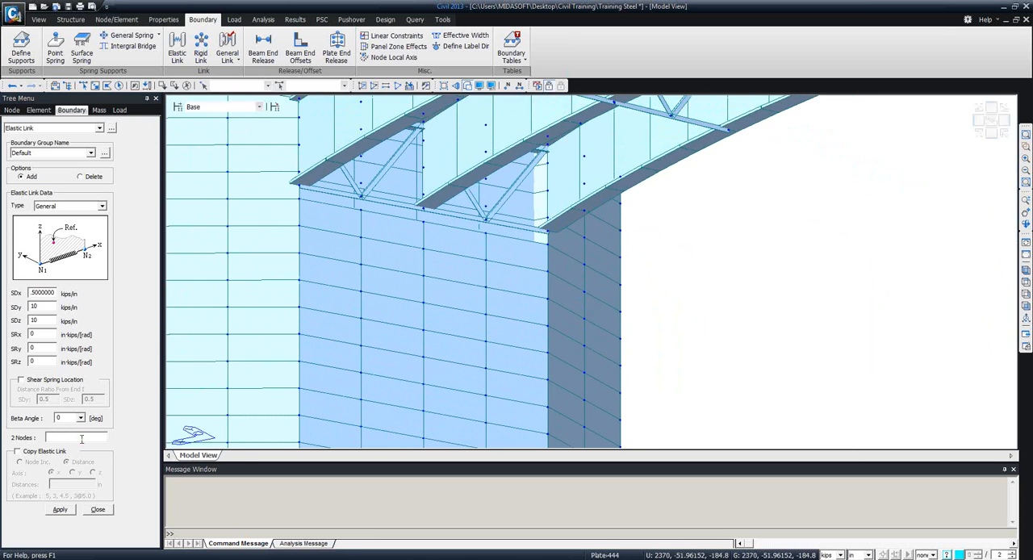
click(297, 189)
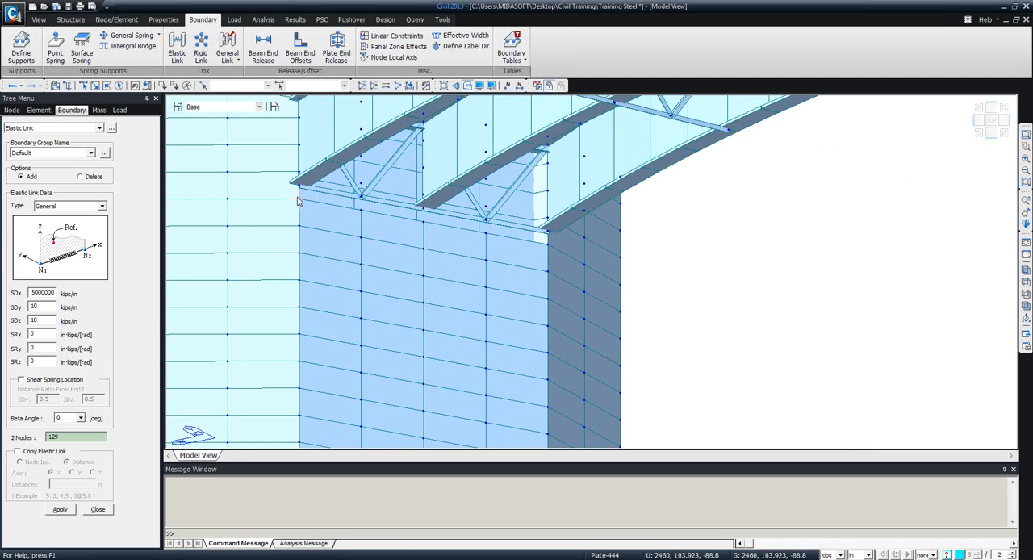
click(422, 213)
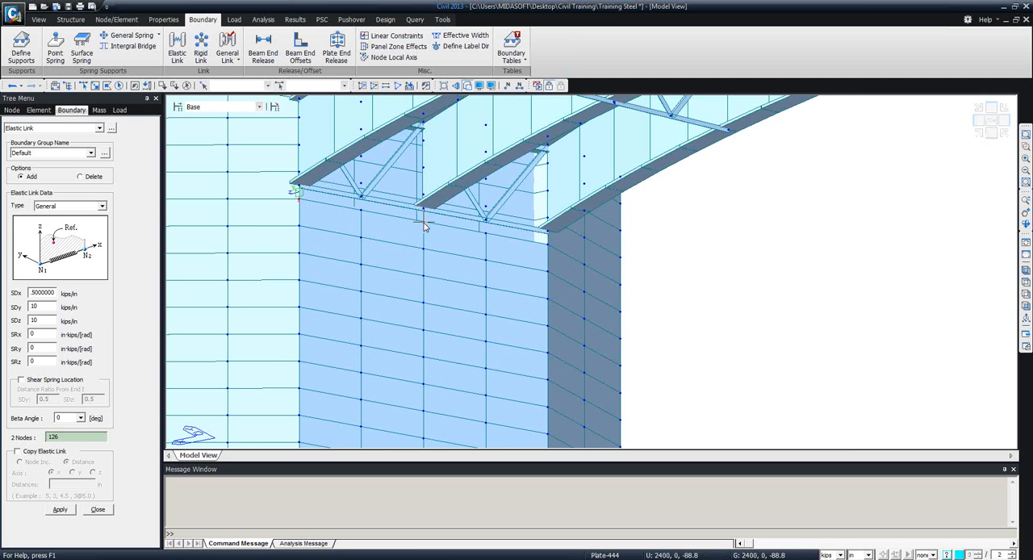
click(546, 234)
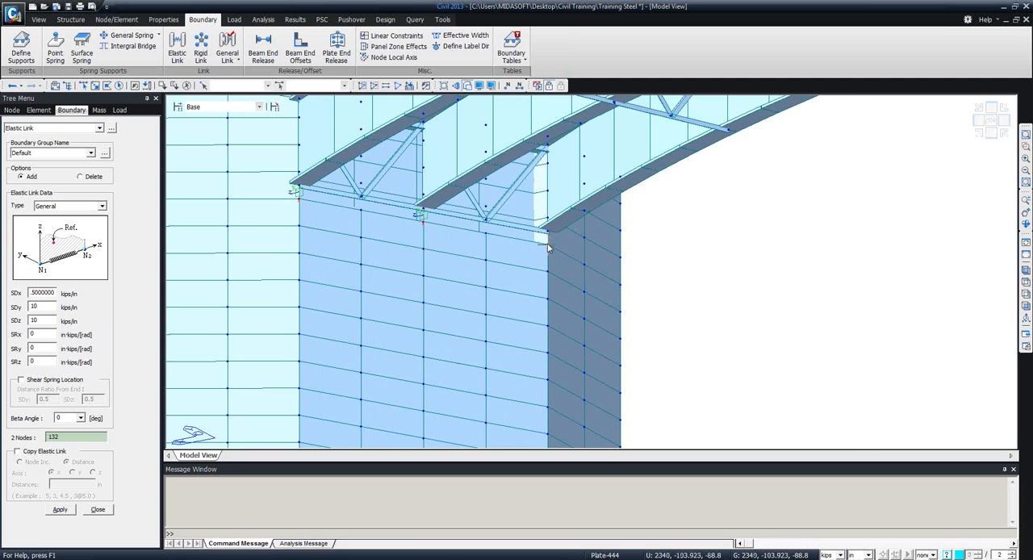
click(98, 510)
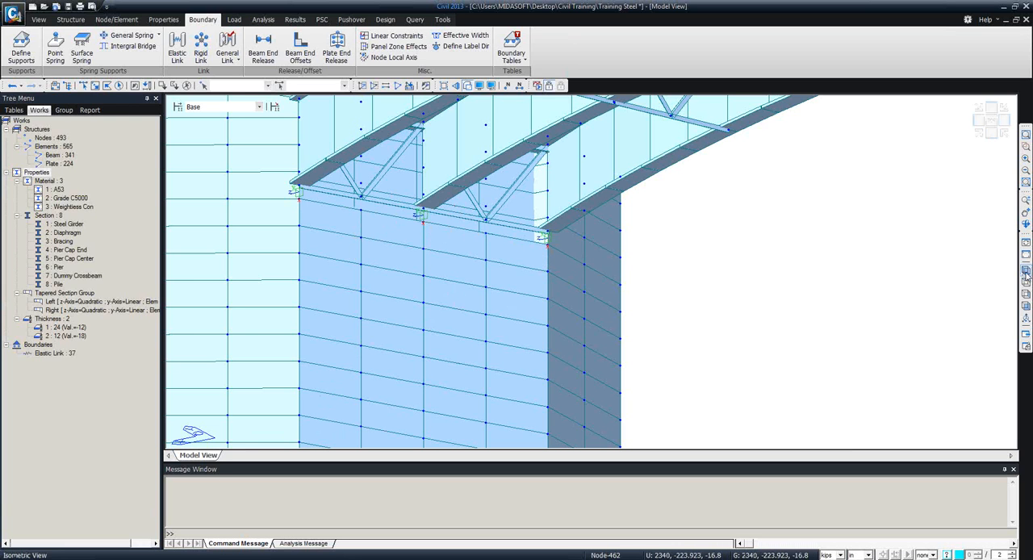
Add a fully fixed support at the pier's base node, restraining all translations (D-ALL) and rotations (R-ALL).
click(1026, 269)
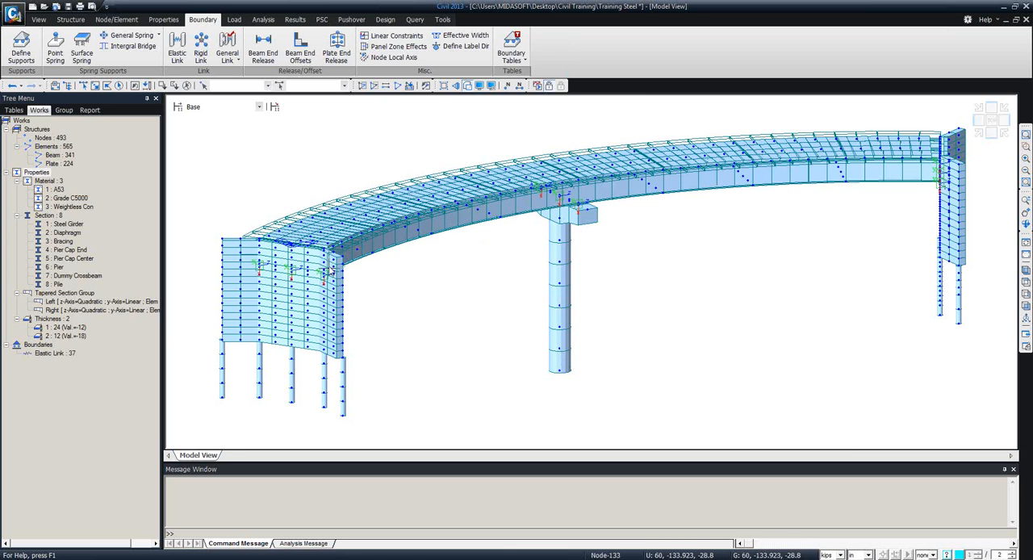
middle_drag(431, 377, 447, 327)
middle_drag(487, 356, 480, 390)
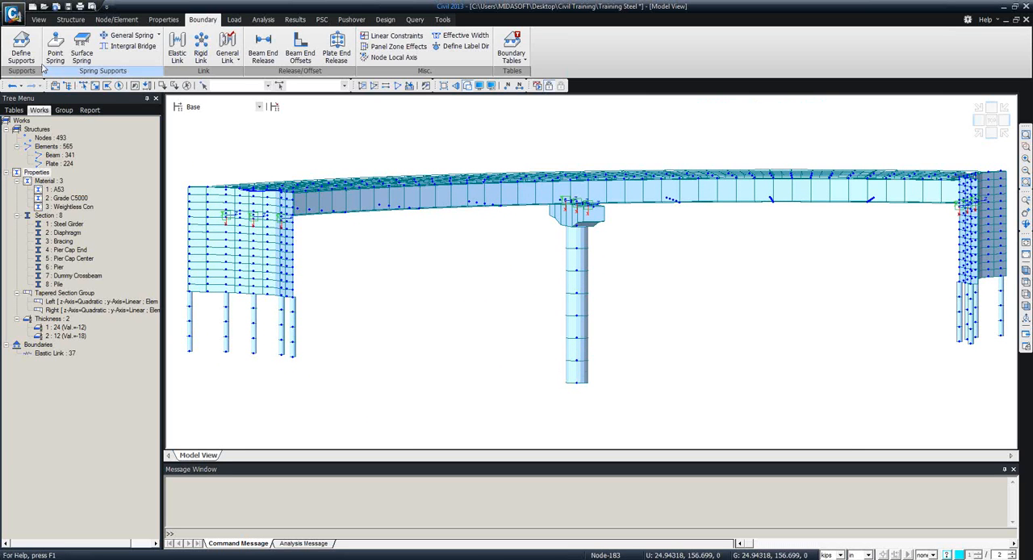
click(22, 50)
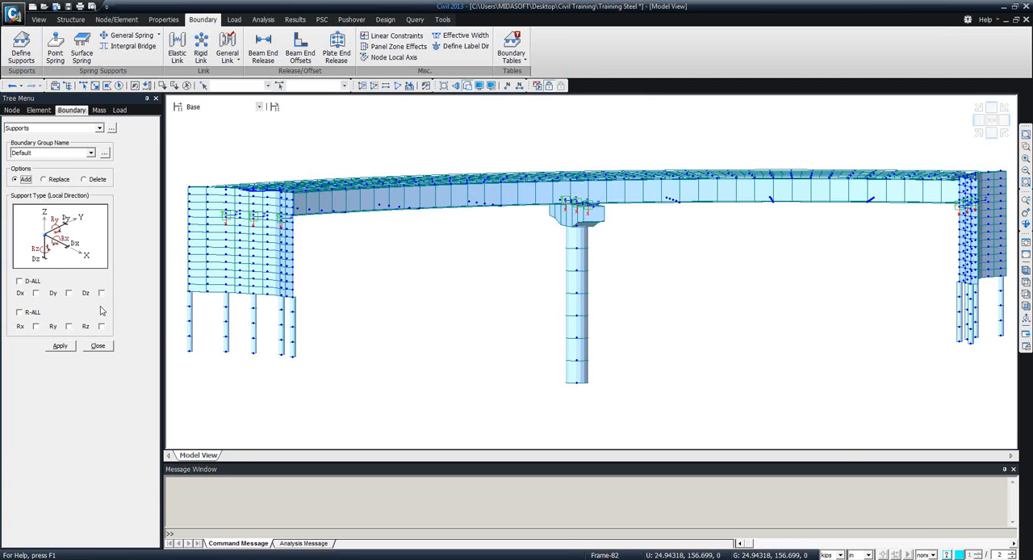
click(20, 281)
click(20, 312)
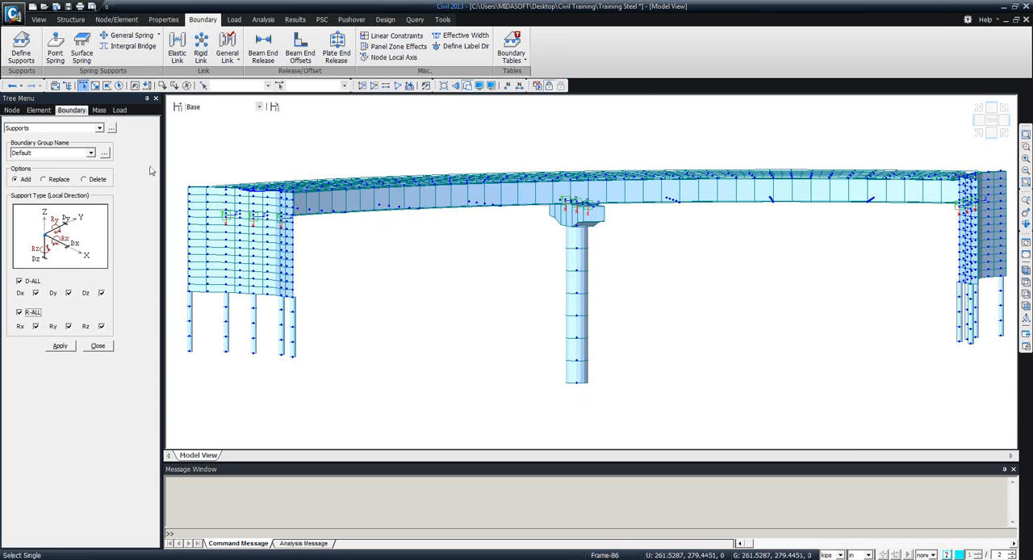
click(577, 382)
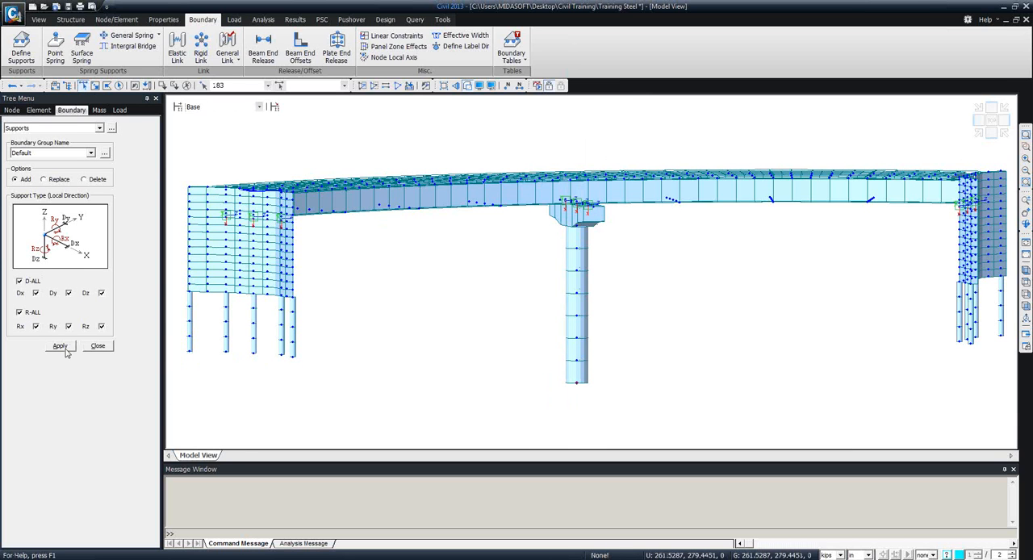
click(63, 347)
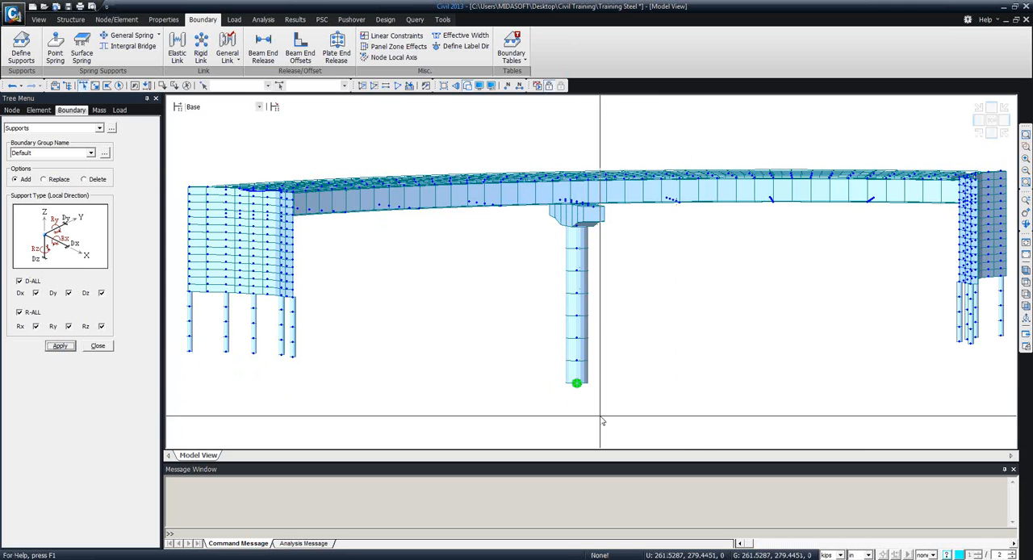
click(98, 345)
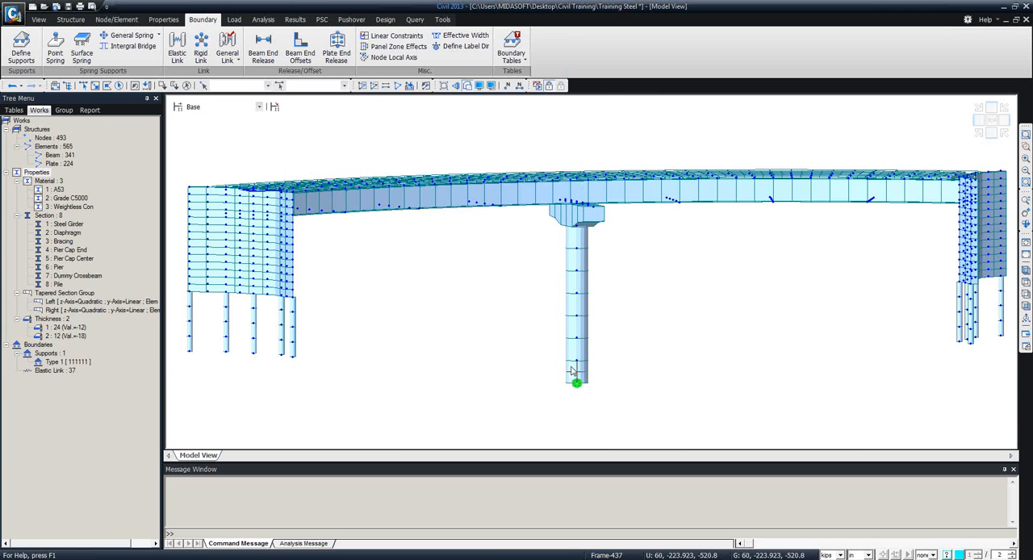
middle_drag(593, 370, 732, 389)
middle_drag(453, 302, 379, 231)
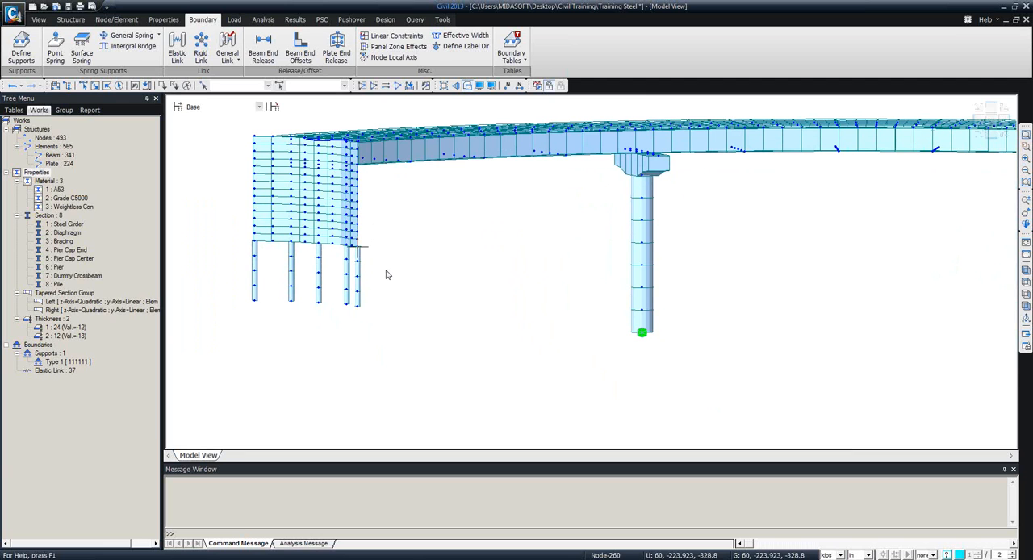
mouse_move(387, 276)
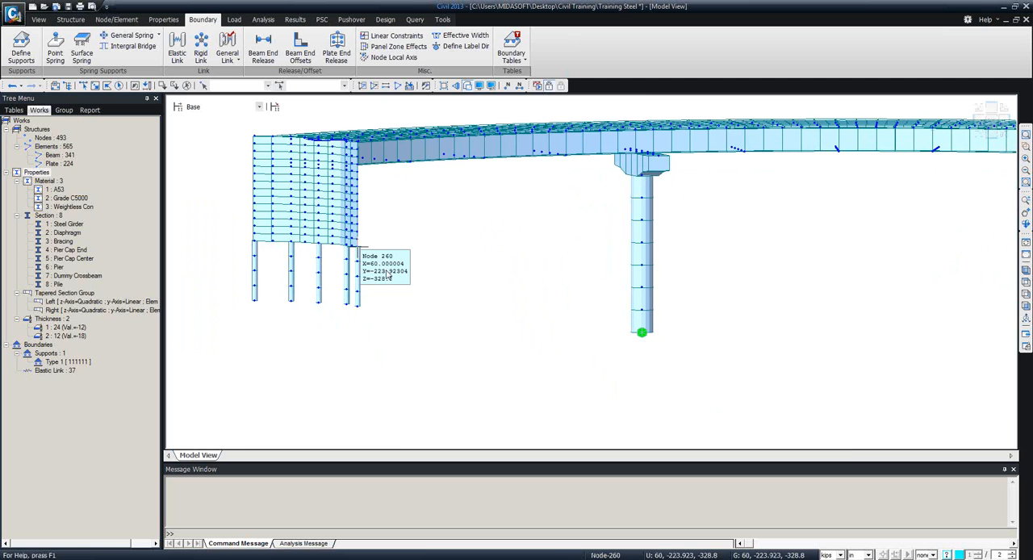
click(54, 53)
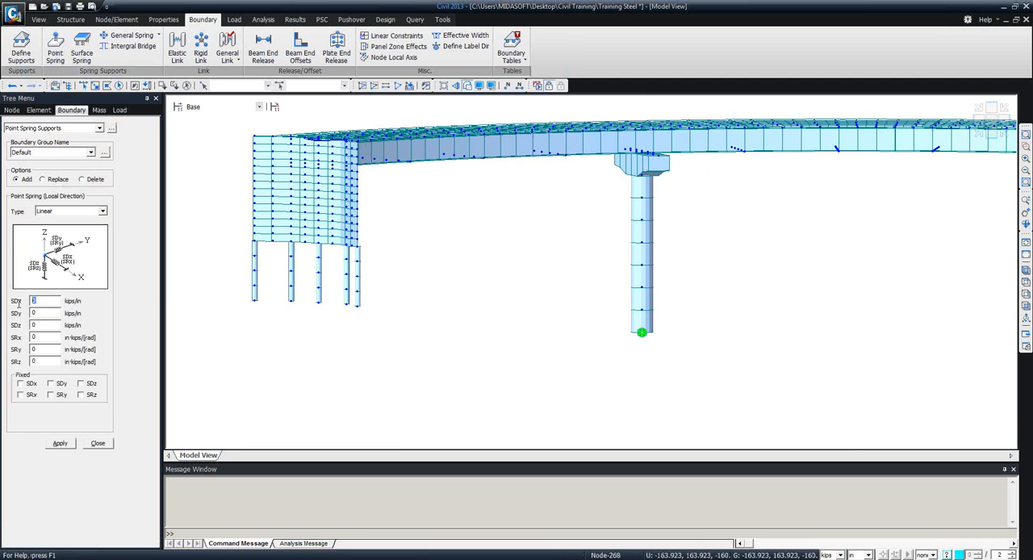
key(Tab)
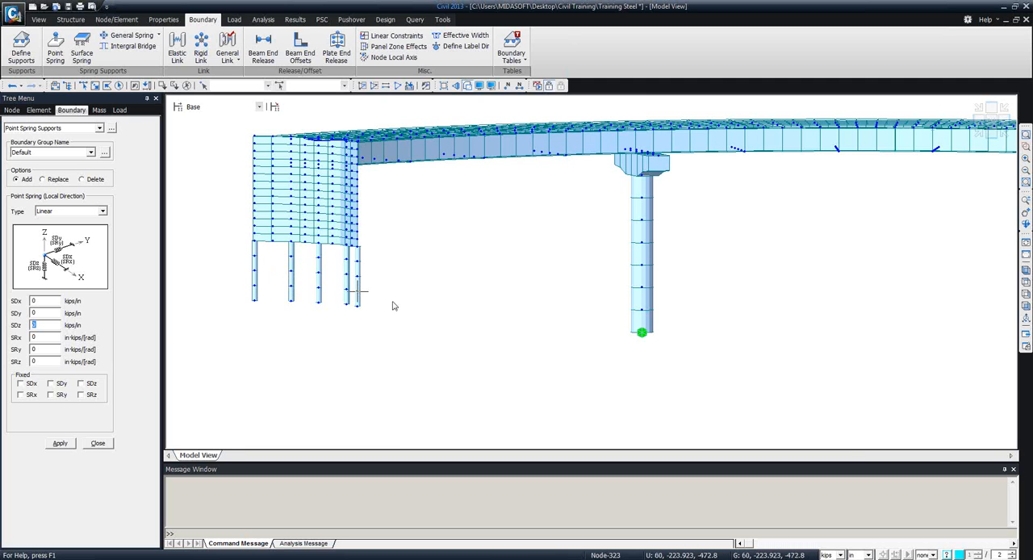
click(100, 443)
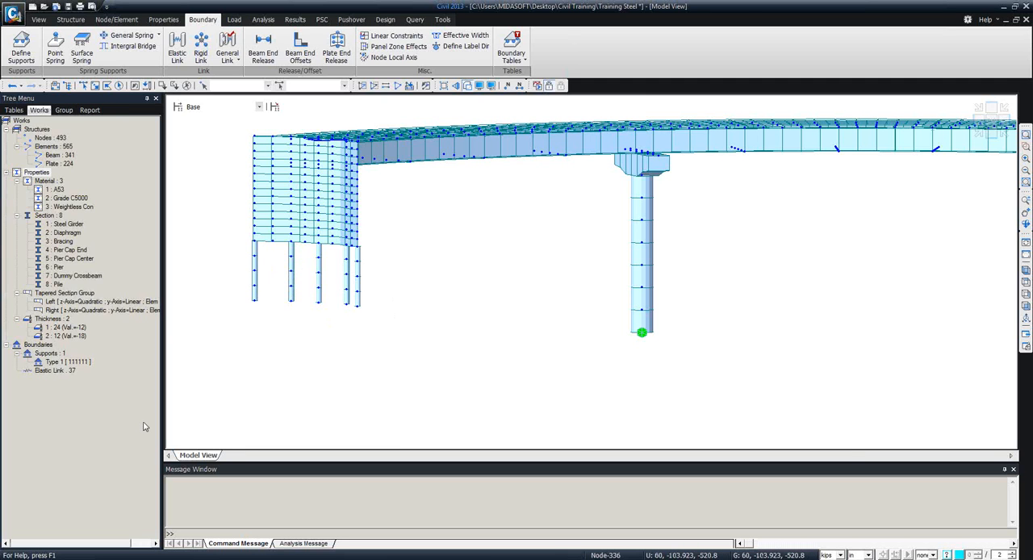
Compare the Abutment Spring and Pile Spring settings in Integral Bridge Spring Supports.
click(128, 46)
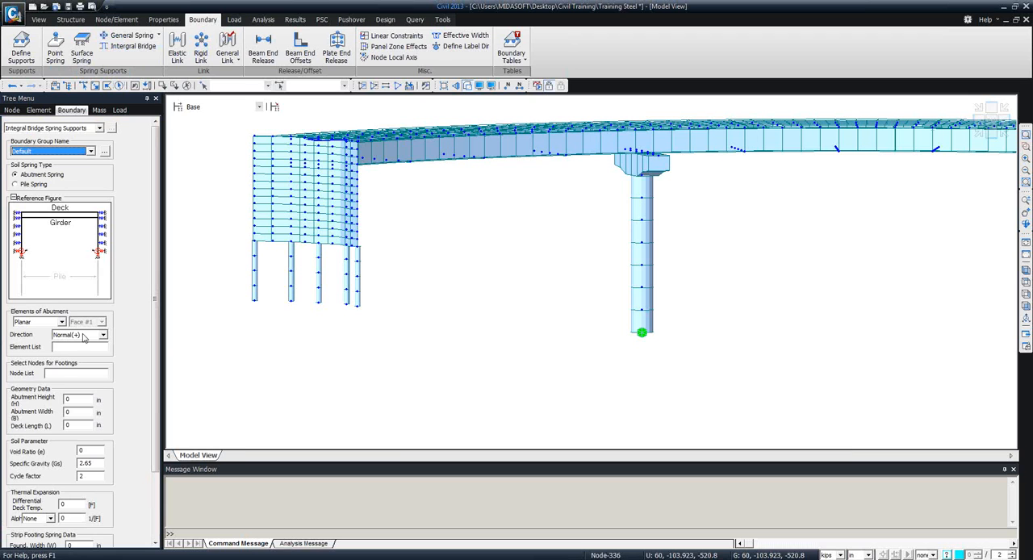
click(22, 185)
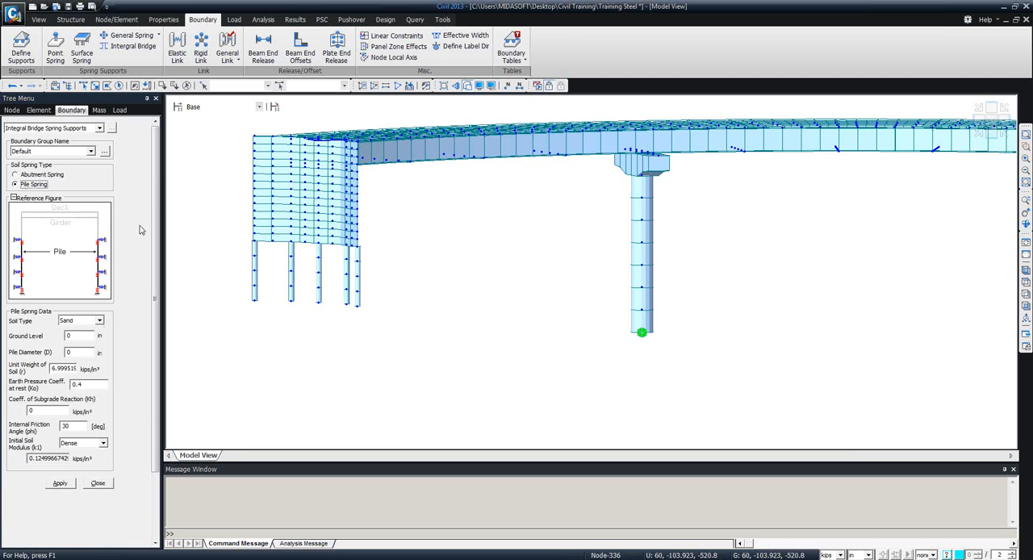
click(42, 175)
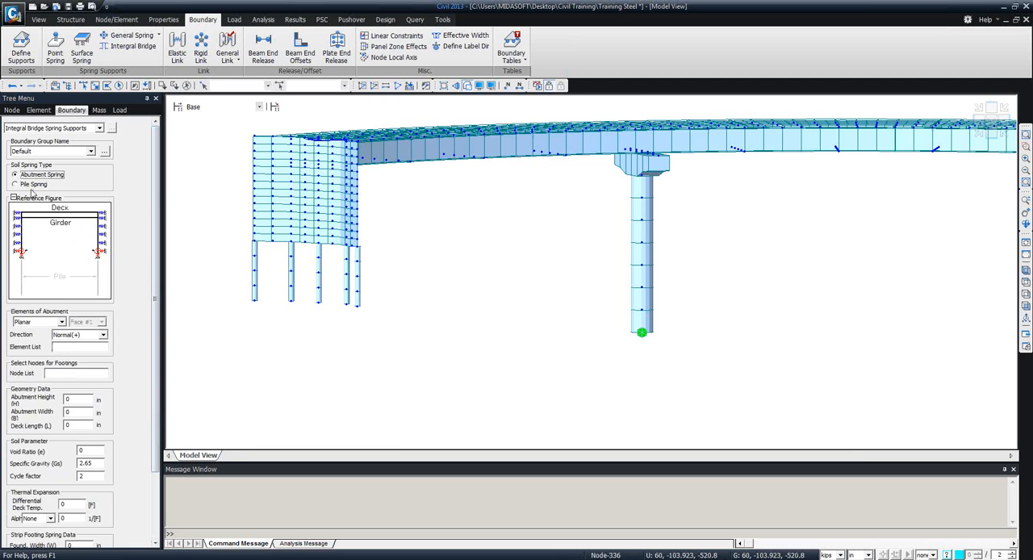
click(25, 185)
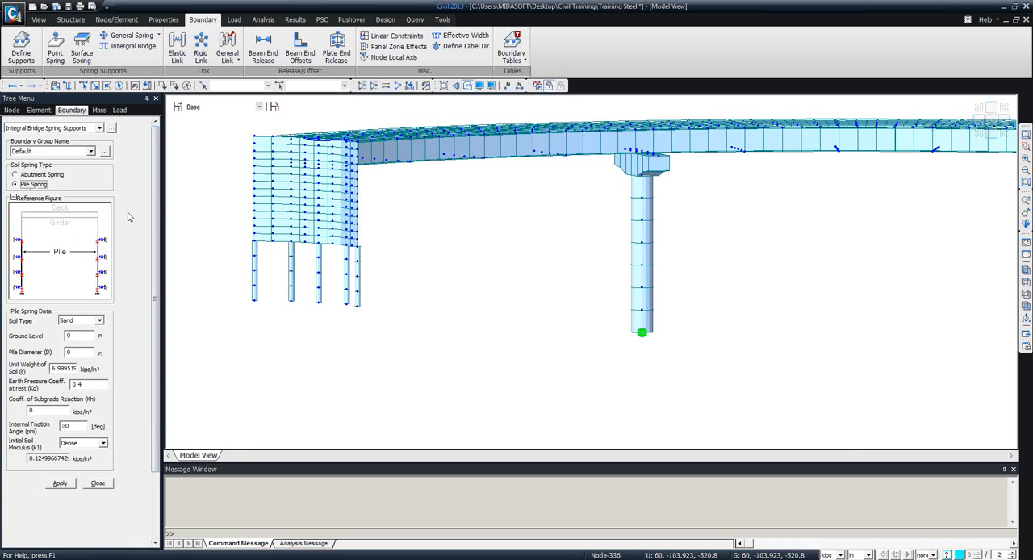
scroll(159, 202, down, 1)
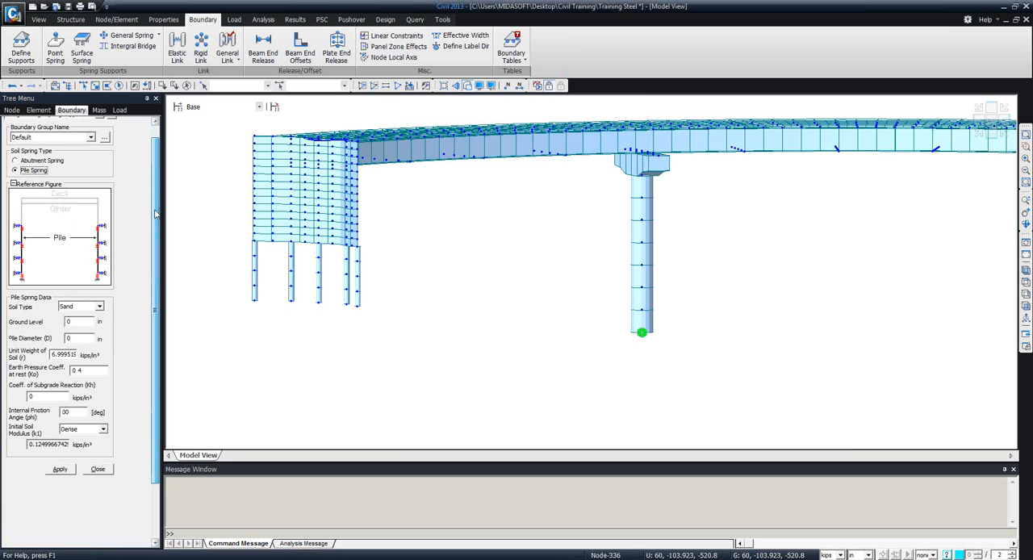
click(84, 297)
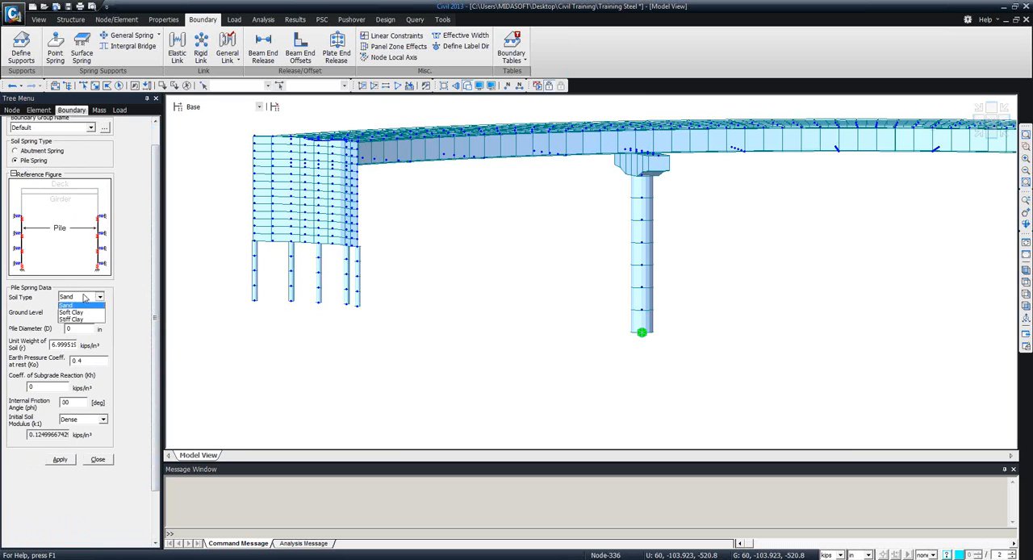
click(69, 309)
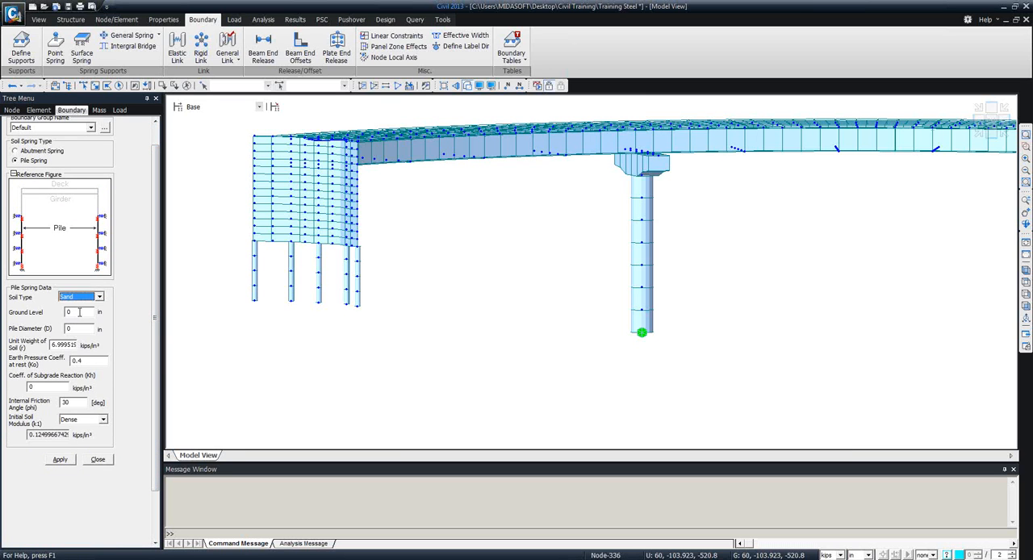
click(80, 312)
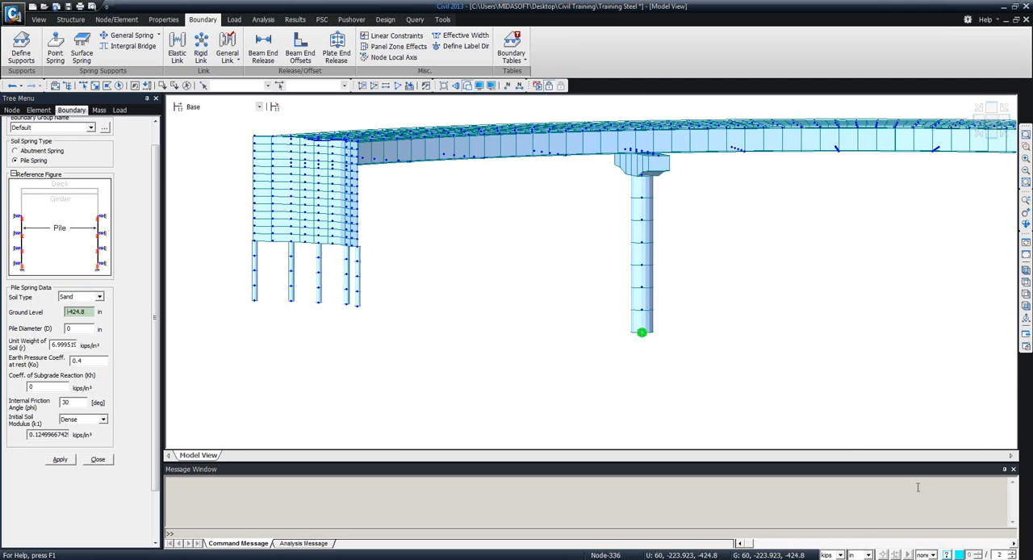
Switch the model's length unit to feet.
click(860, 554)
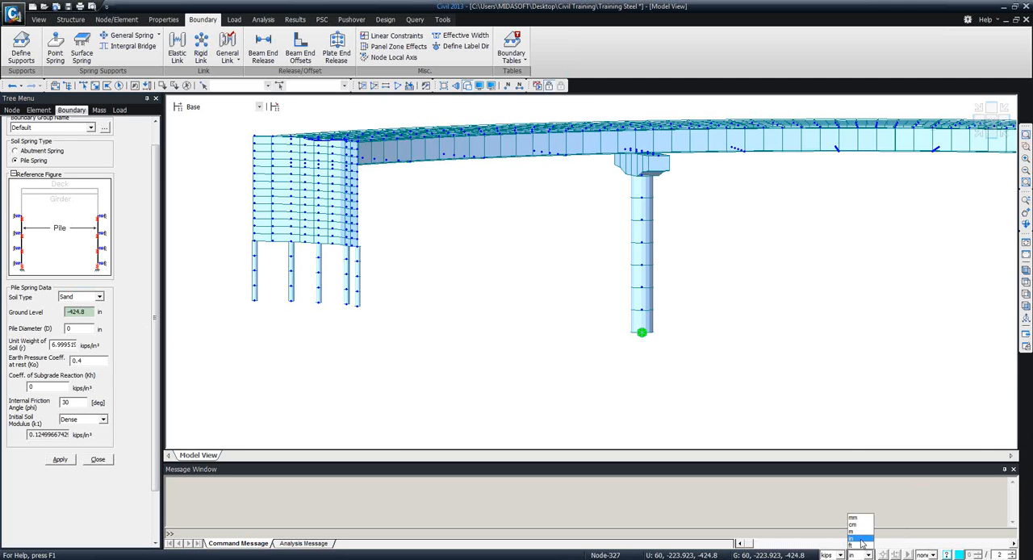
click(858, 529)
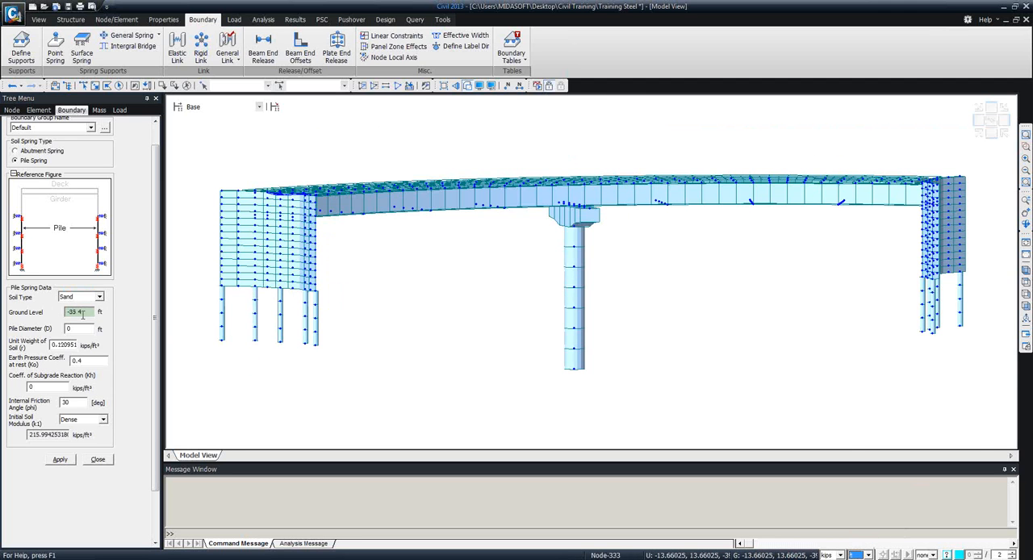
click(94, 311)
text(28)
drag(52, 344, 81, 349)
text(1)
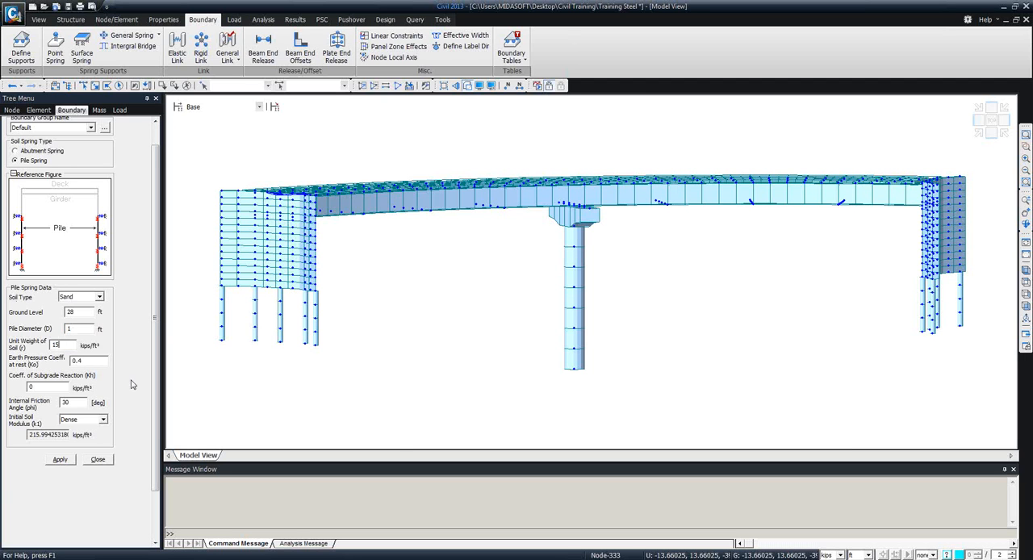
click(100, 460)
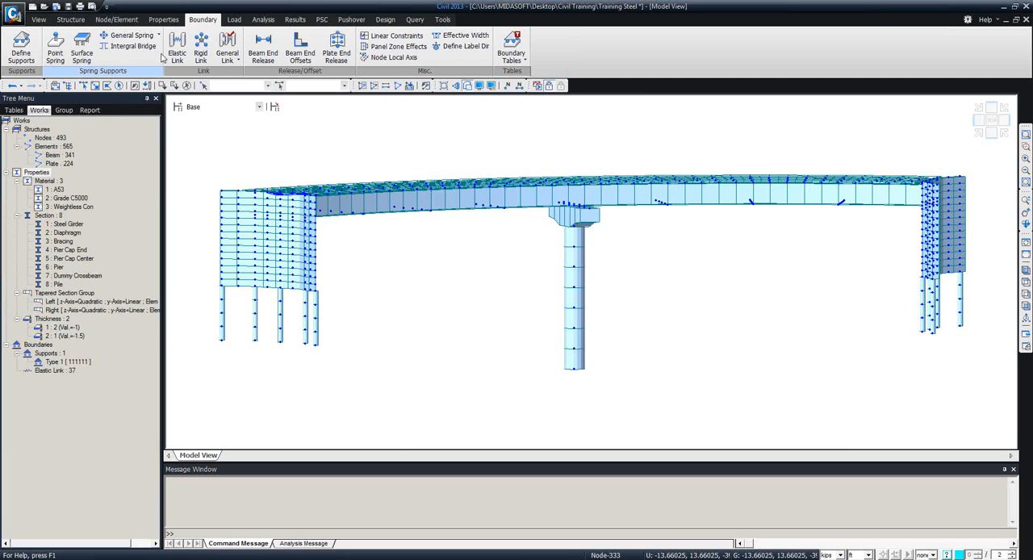
Set up integral bridge pile springs in sand with ground level 28 ft, pile diameter 1 ft and subgrade reaction coefficient 150 kips/ft³.
click(122, 46)
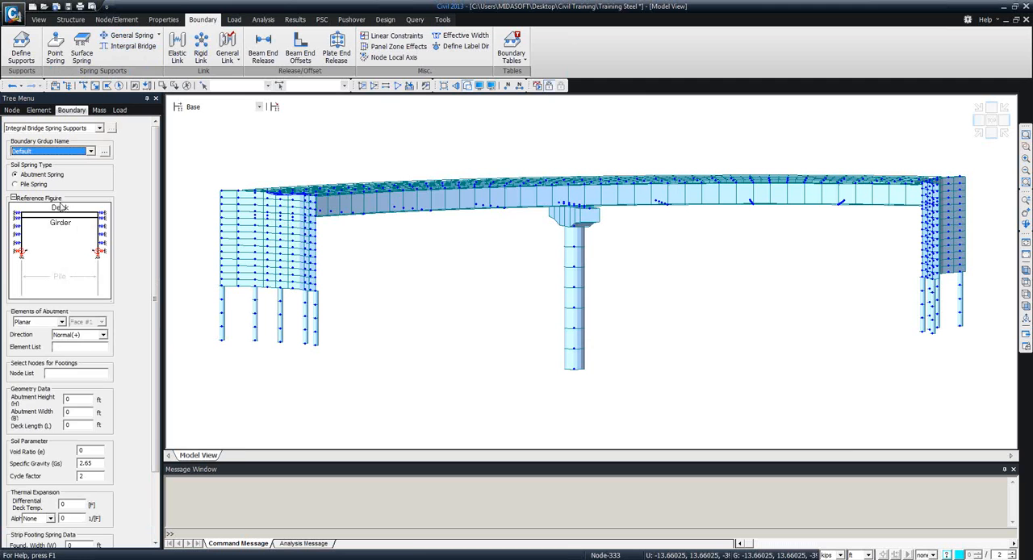
click(32, 184)
double_click(80, 337)
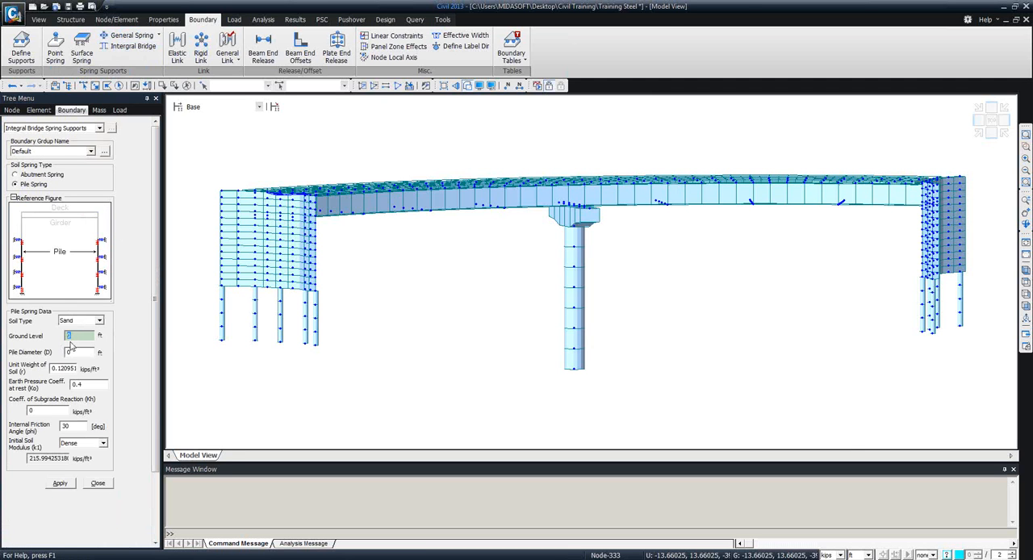
text(28)
key(Tab)
key(Tab)
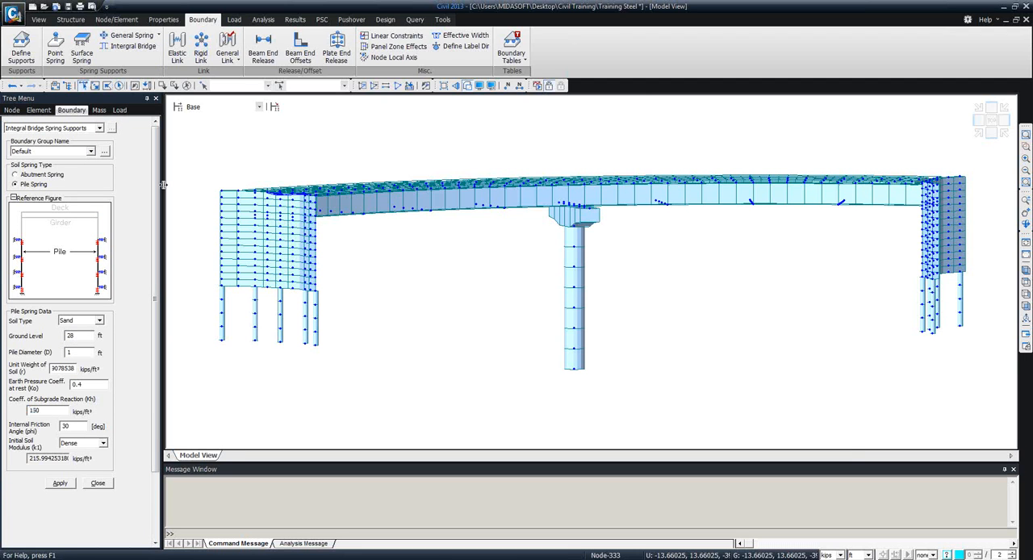
Select all the piles under both abutments and apply the pile springs to them.
drag(335, 375, 200, 288)
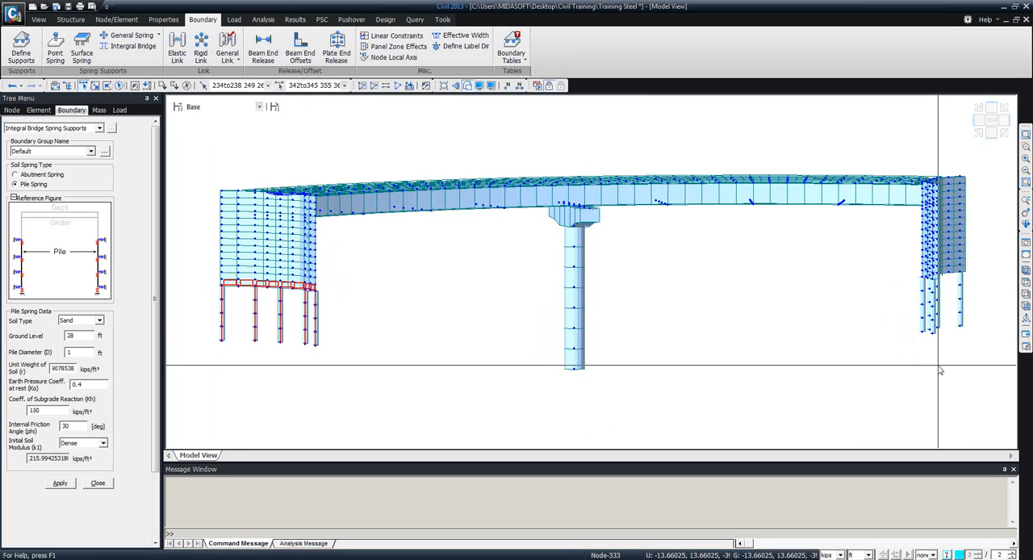
middle_drag(828, 360, 700, 344)
ctrl+middle_drag(773, 373, 766, 348)
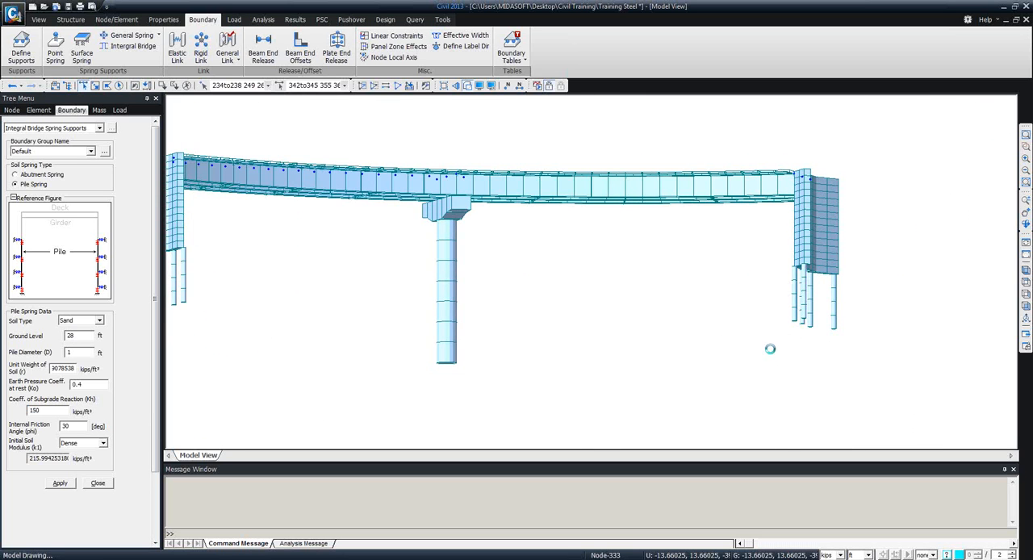
drag(781, 272, 865, 347)
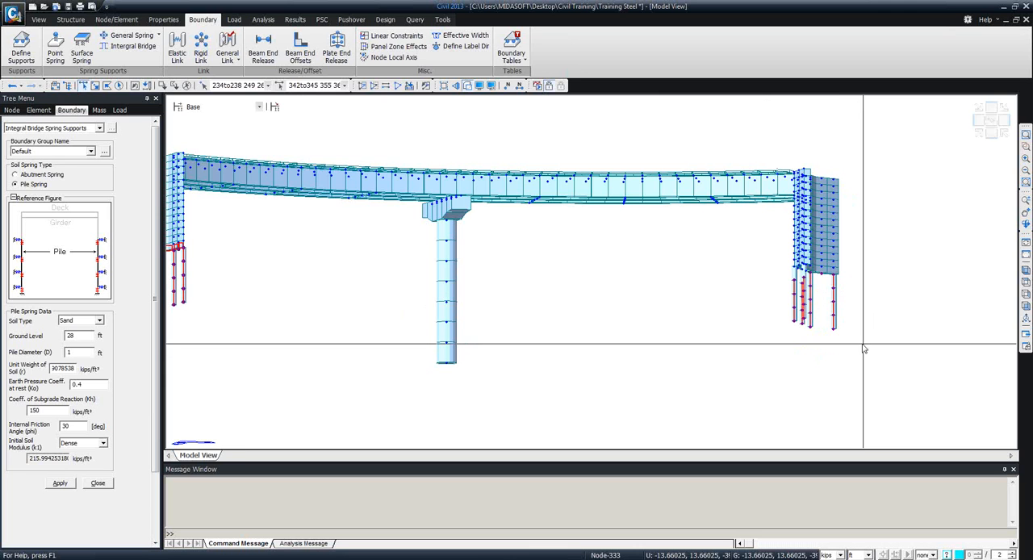
middle_drag(865, 346, 604, 371)
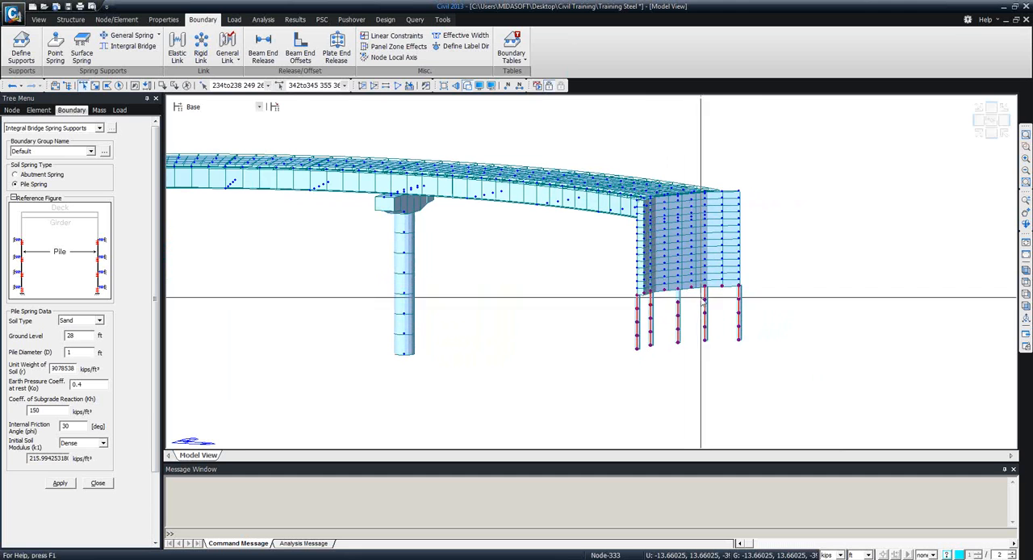
click(64, 483)
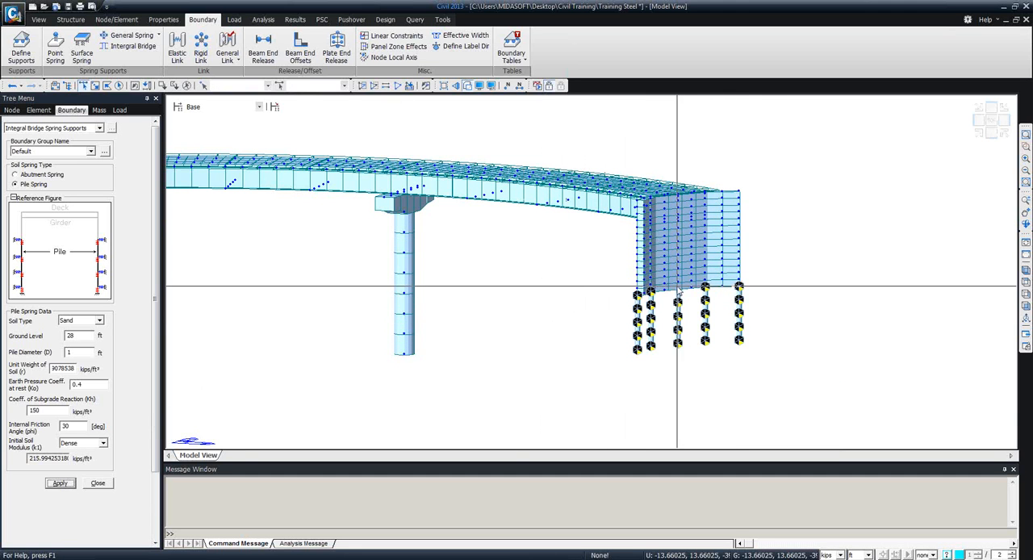
click(65, 484)
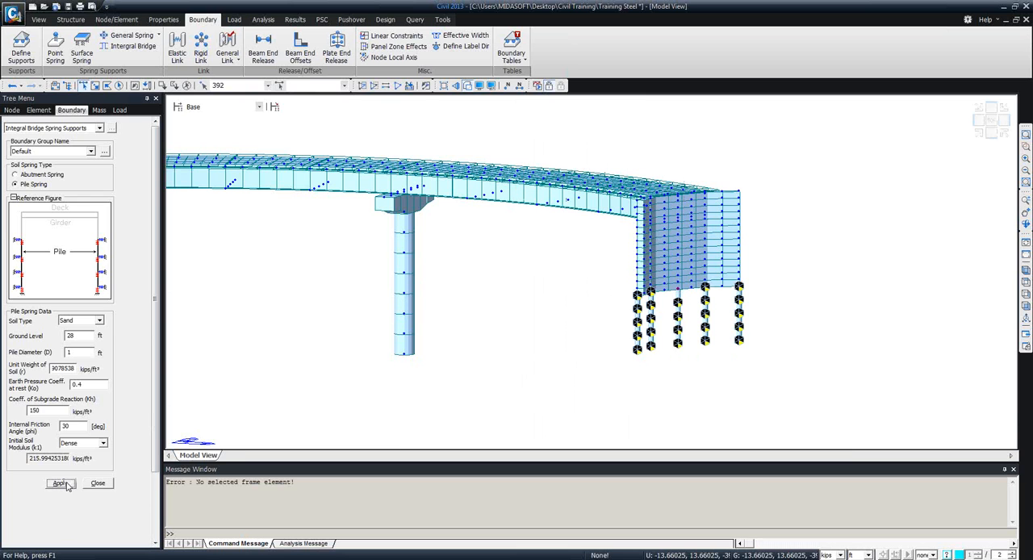
click(92, 484)
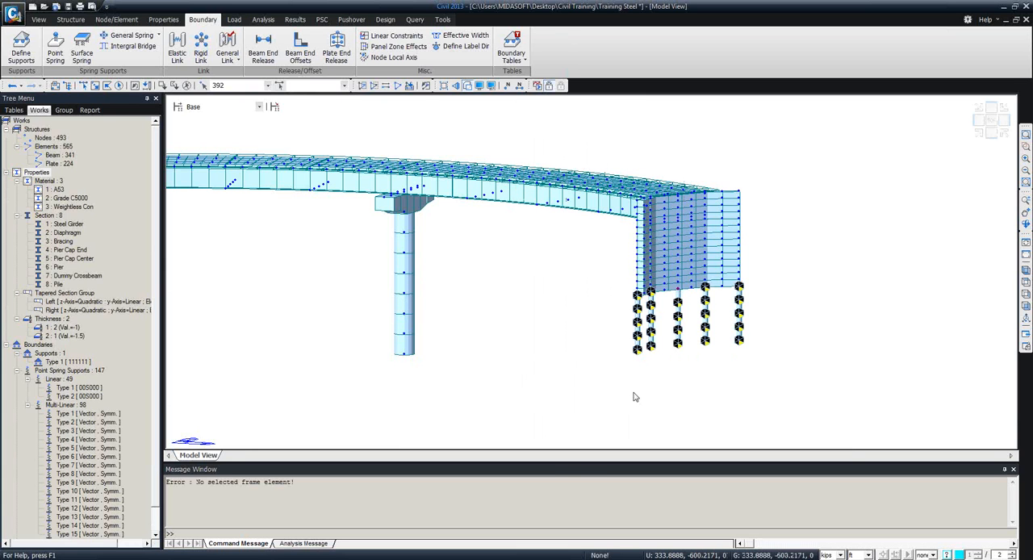
Toggle the display of the linear Type 1 point spring supports to hide the spring symbols on the abutment piles.
click(1025, 271)
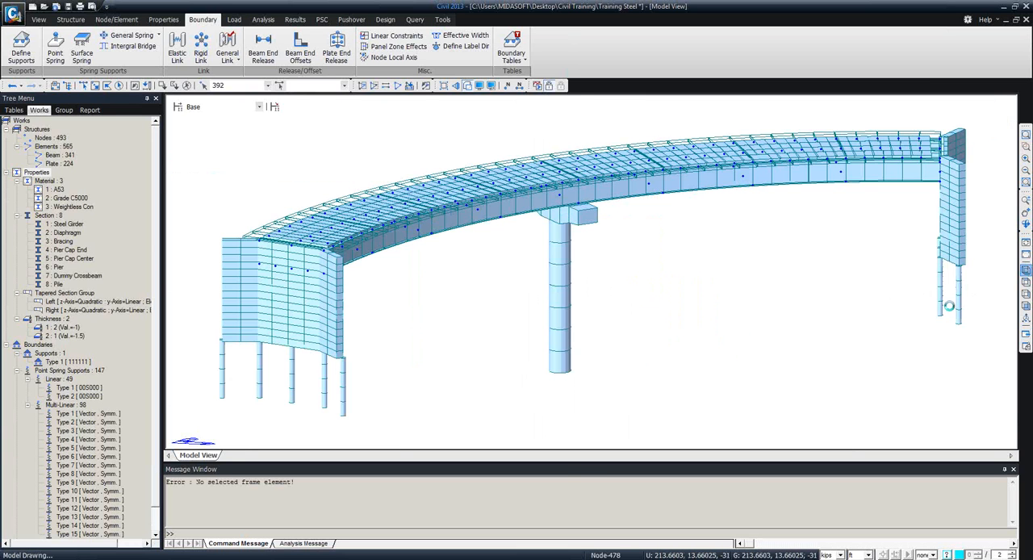
ctrl+middle_drag(605, 364, 618, 324)
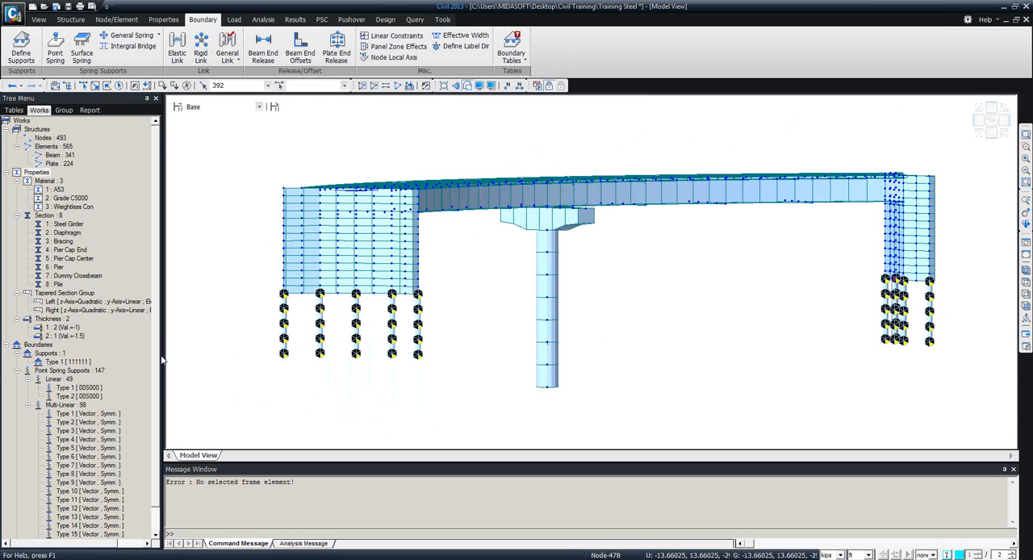
scroll(157, 359, down, 2)
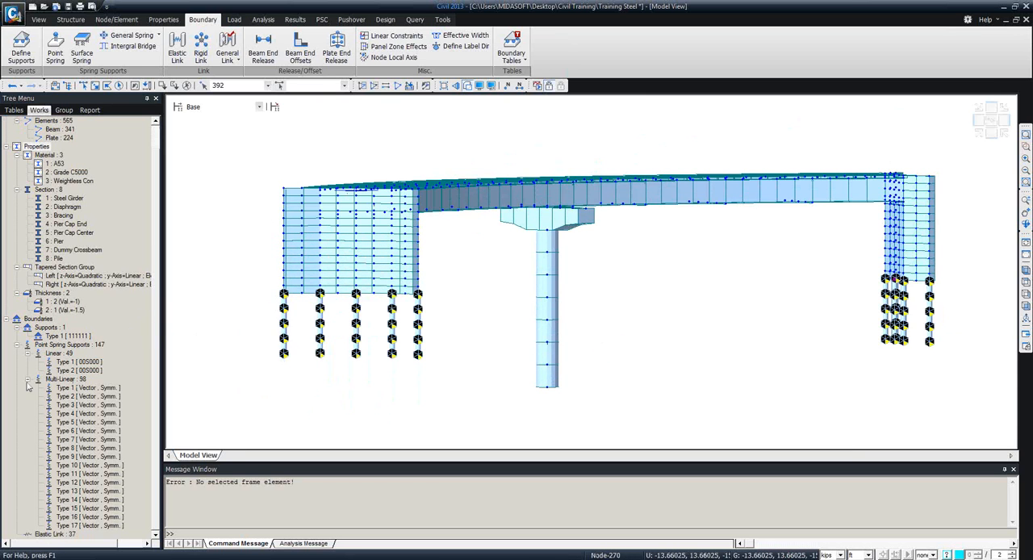
right_click(65, 362)
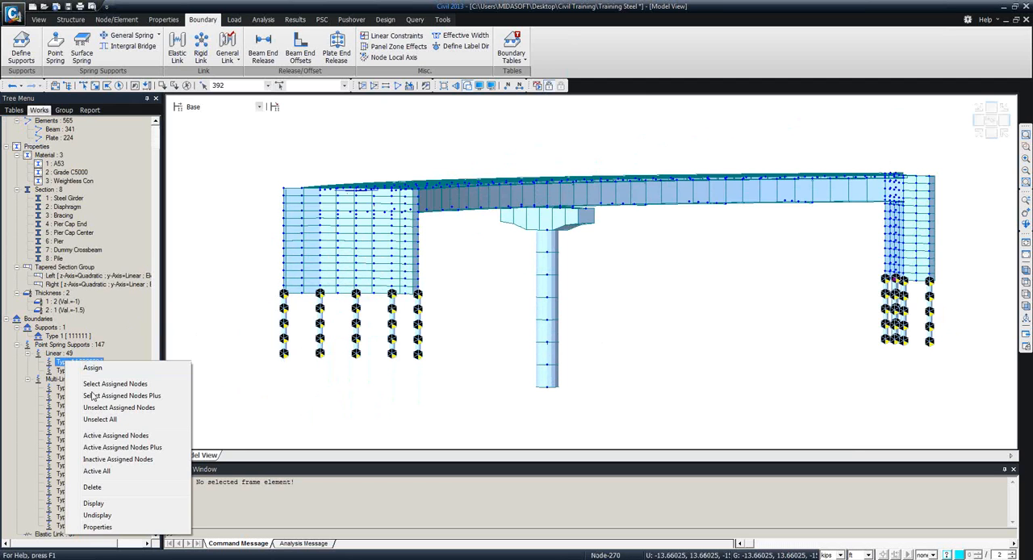
click(97, 505)
right_click(80, 365)
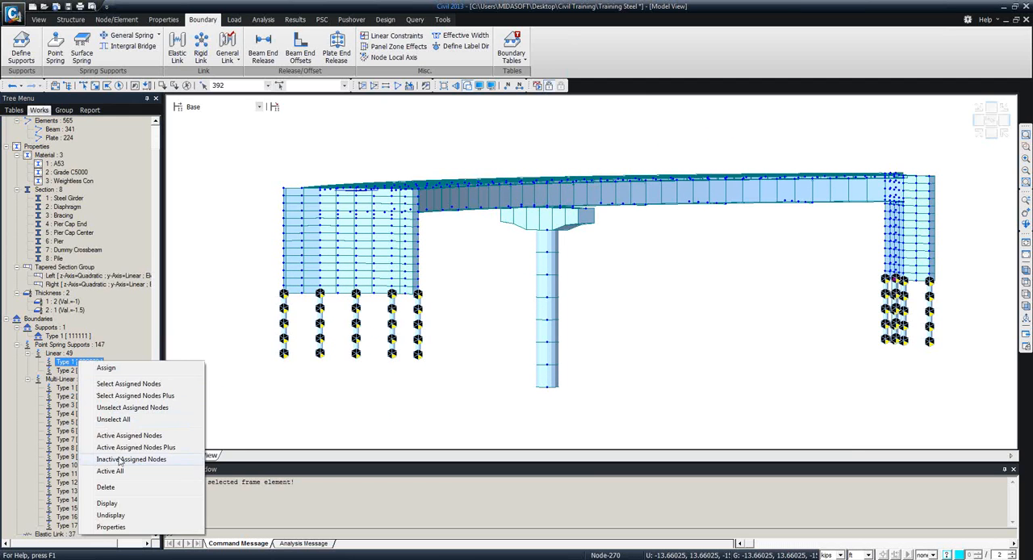
click(97, 504)
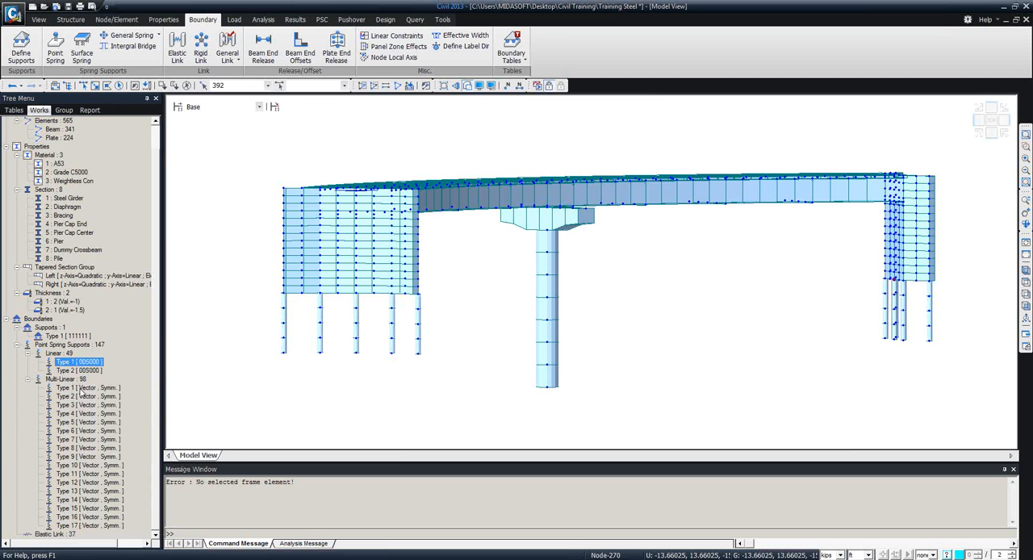
Display the multi-linear Type 1 point spring supports on the abutment piles.
click(70, 388)
right_click(71, 391)
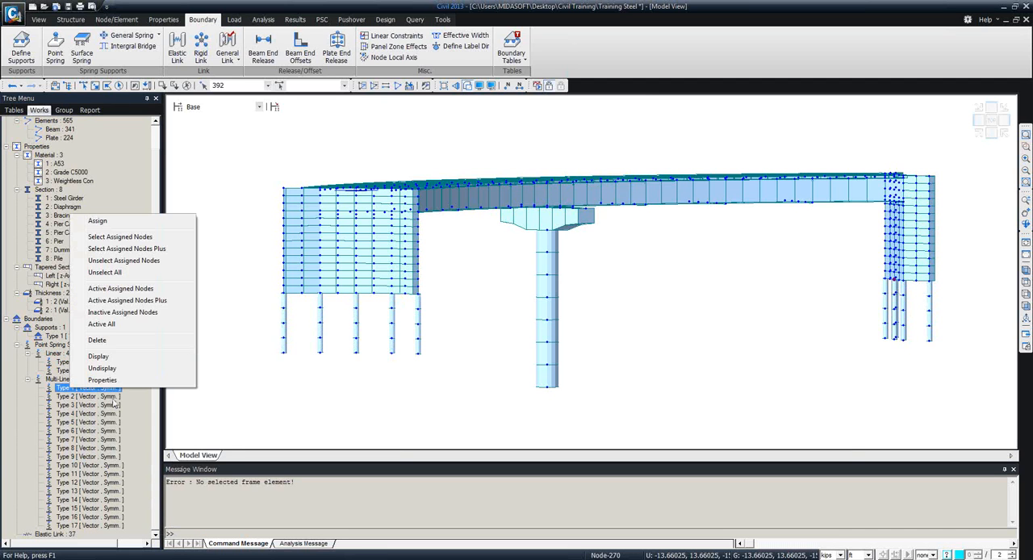
click(99, 356)
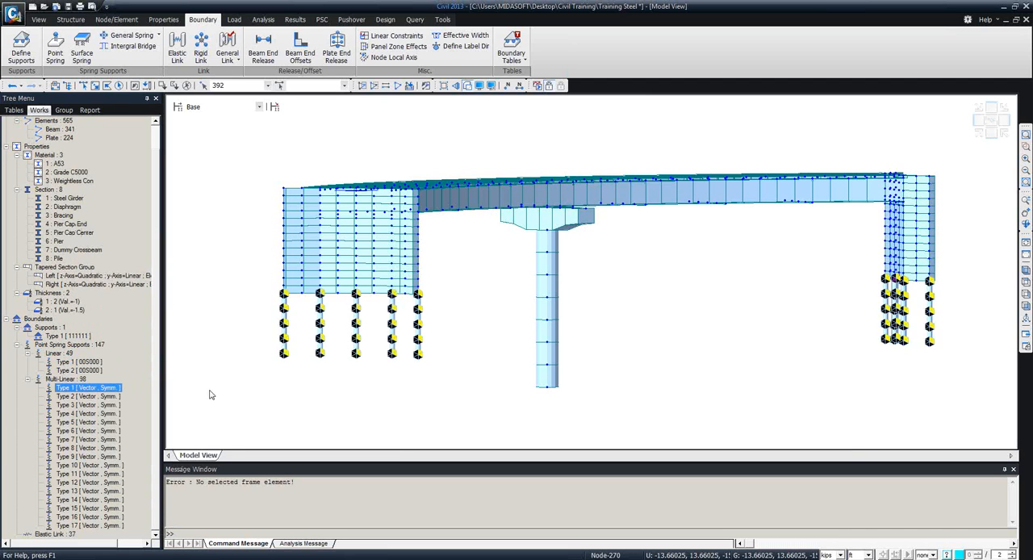
Examine the multi-linear point spring table through to its last columns, including the spring directions and force-displacement values.
right_click(77, 388)
click(59, 380)
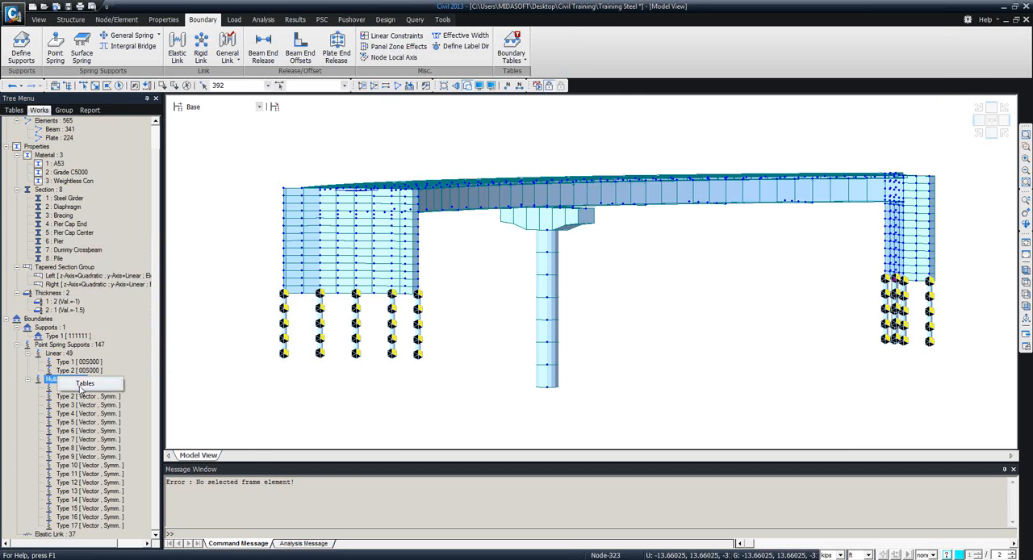
double_click(60, 380)
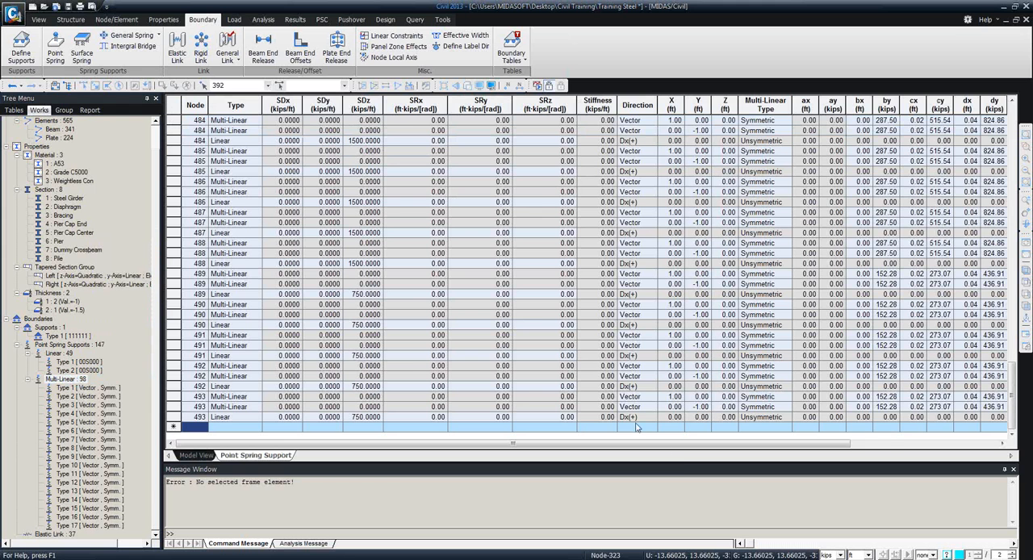
drag(686, 444, 833, 449)
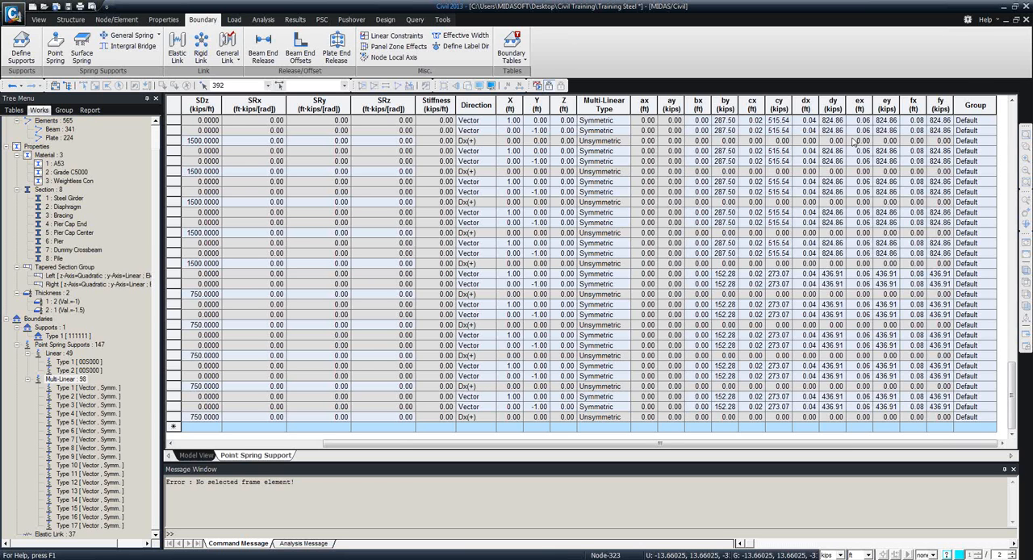
click(1023, 18)
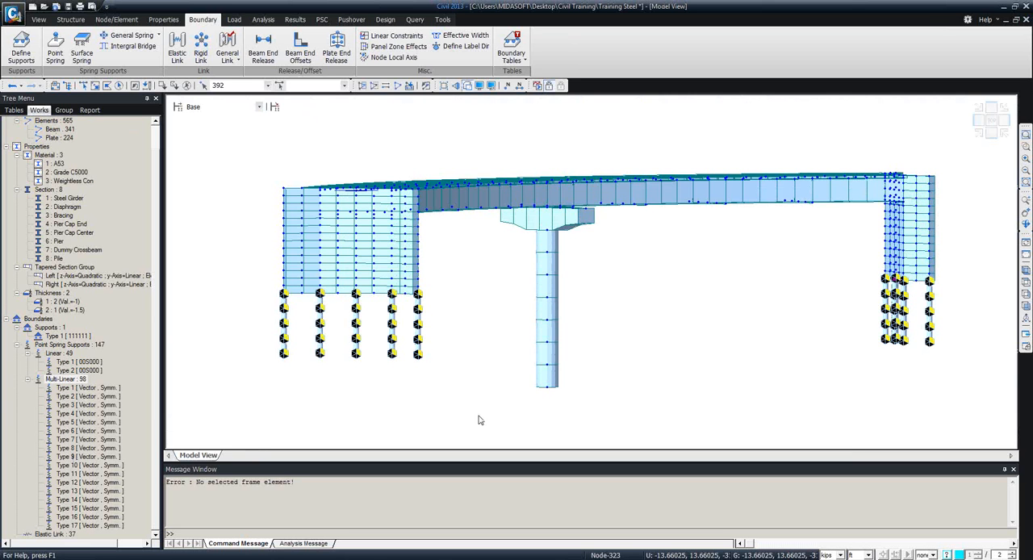
Add a static load case named Self Weight with type Dead Load (D).
ctrl+middle_drag(658, 304, 625, 336)
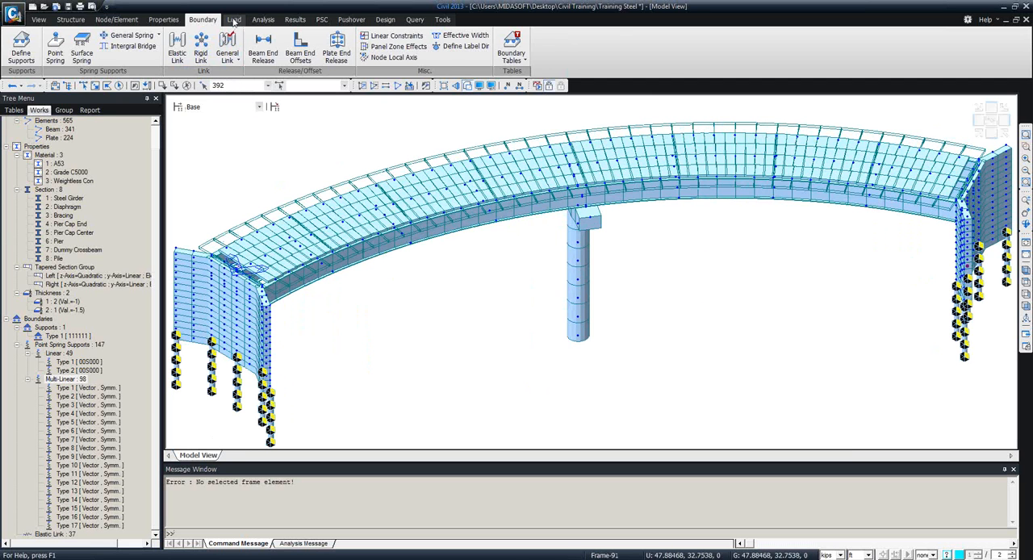
click(234, 19)
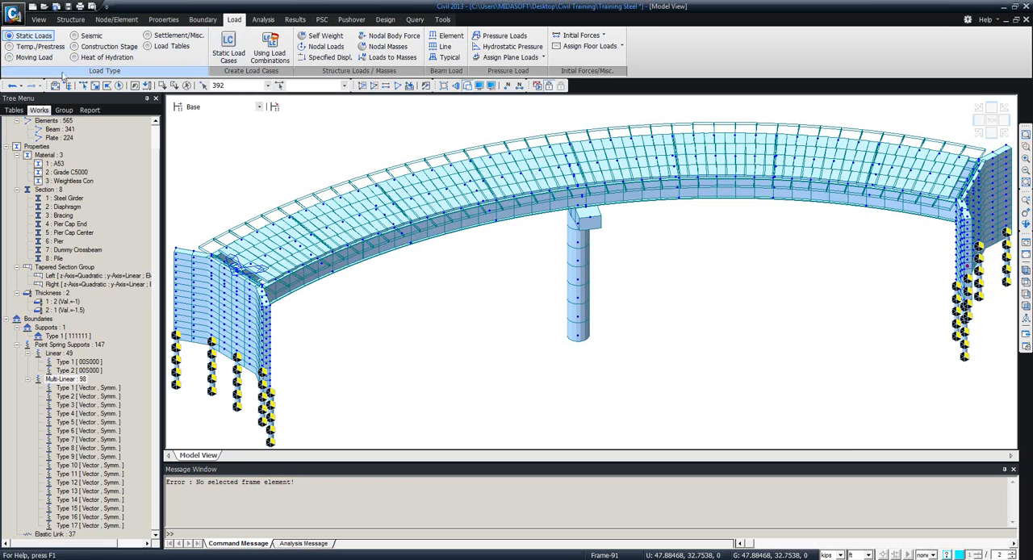
click(232, 58)
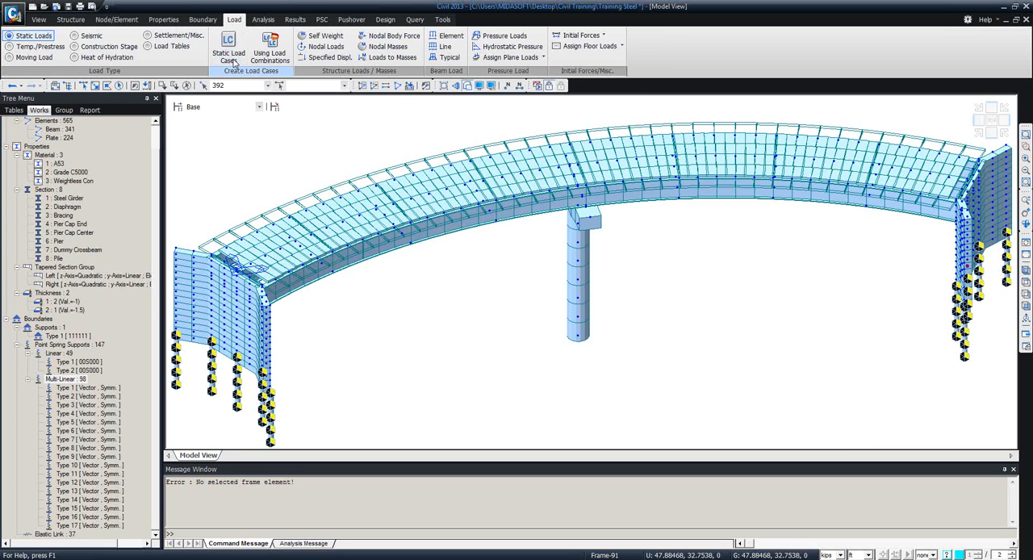
drag(193, 16, 226, 167)
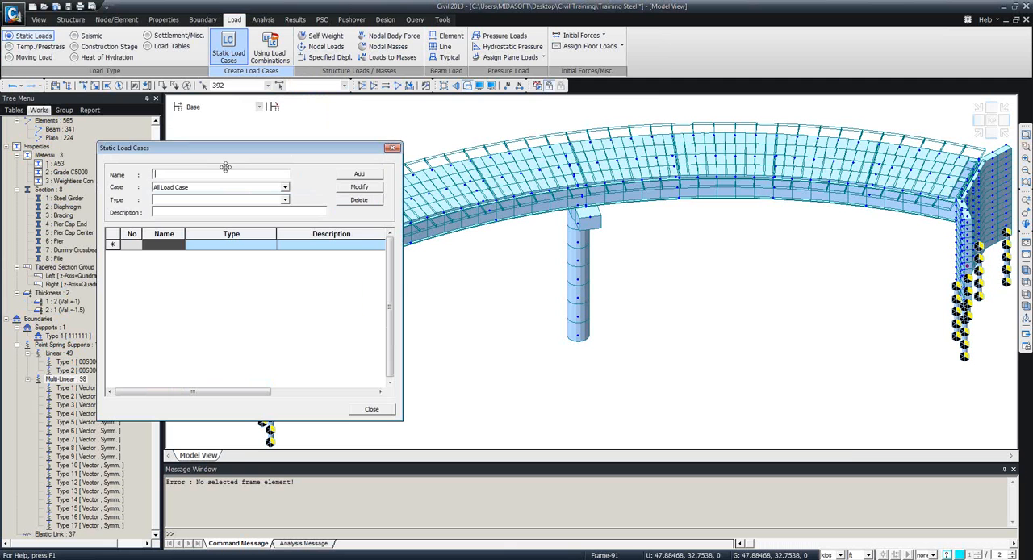
text(Self Weight)
click(284, 199)
click(212, 218)
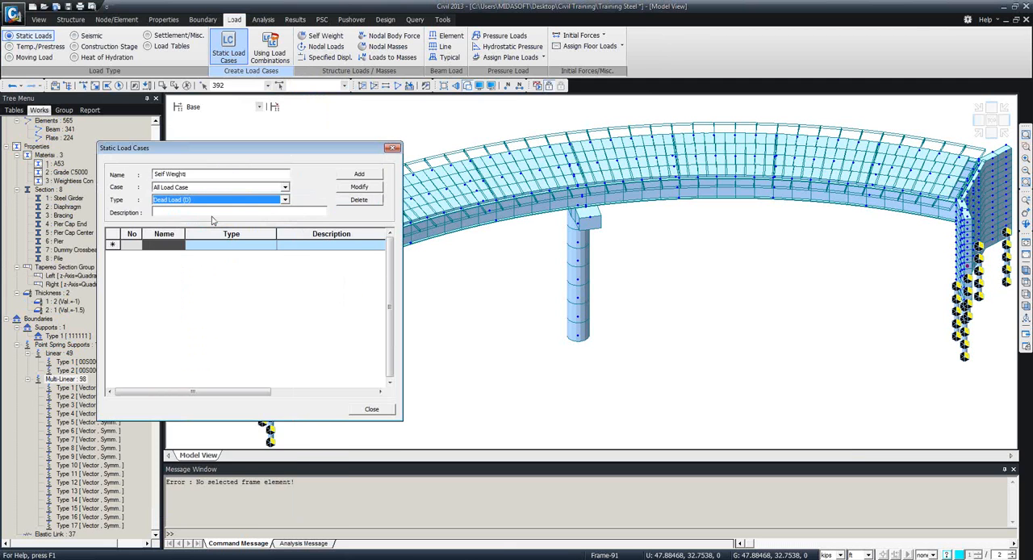
drag(265, 149, 255, 79)
click(276, 130)
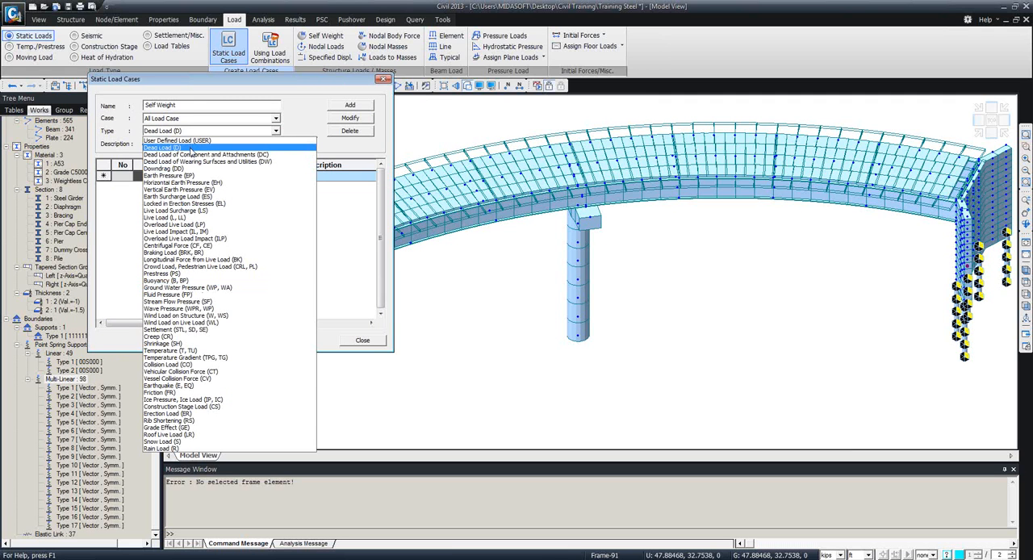
click(190, 148)
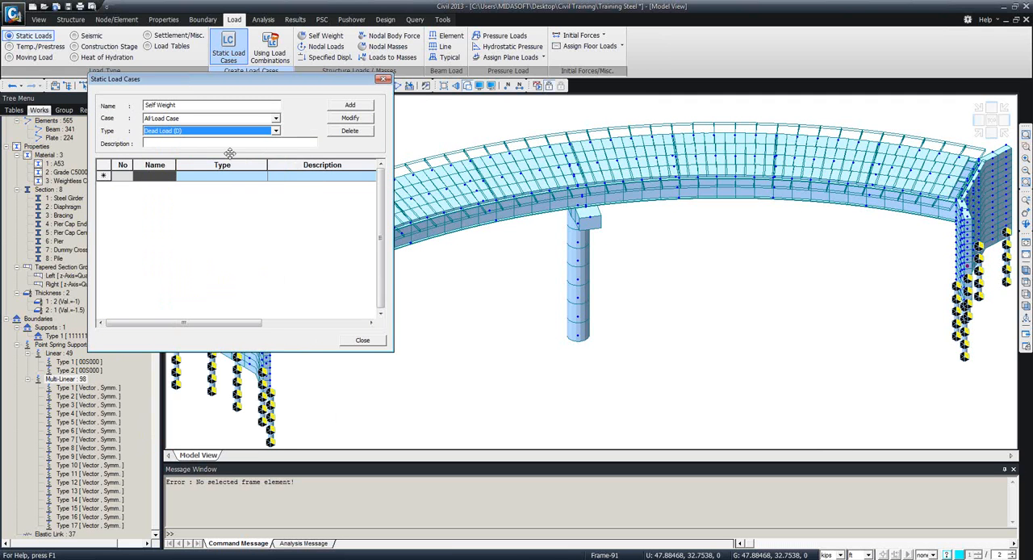
click(349, 105)
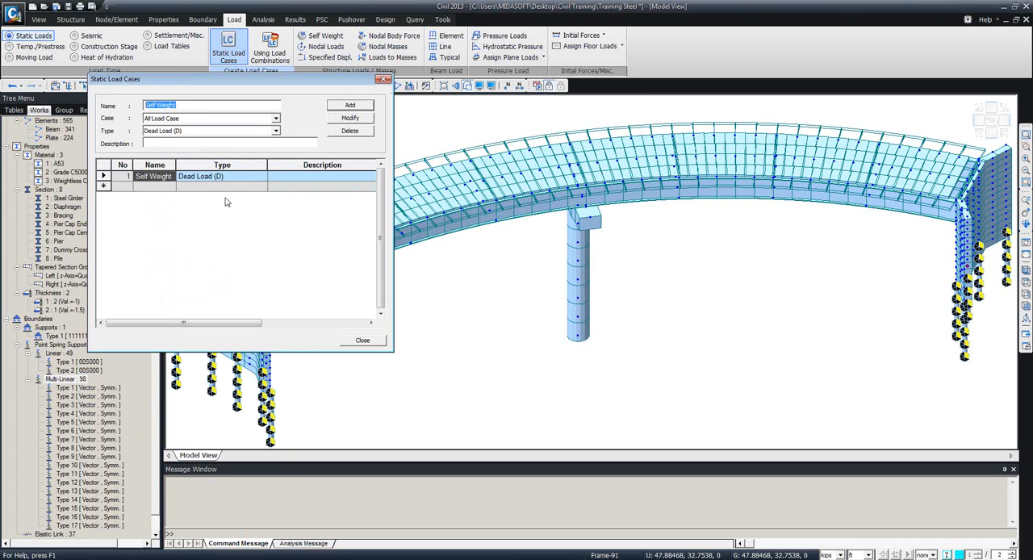
Add a second static load case named SIDL, also of type Dead Load (D), and finish defining load cases.
text(SIDL)
click(337, 106)
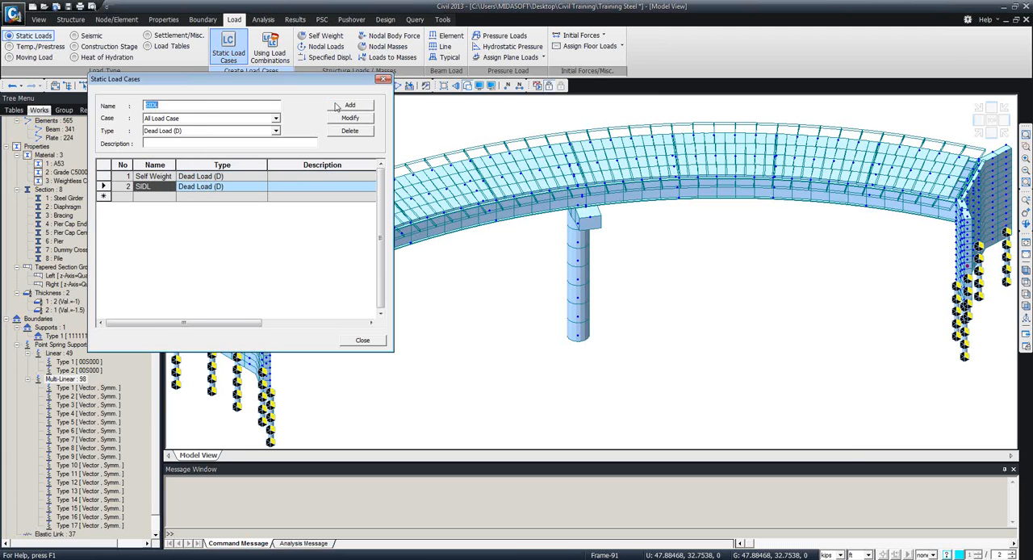
click(377, 341)
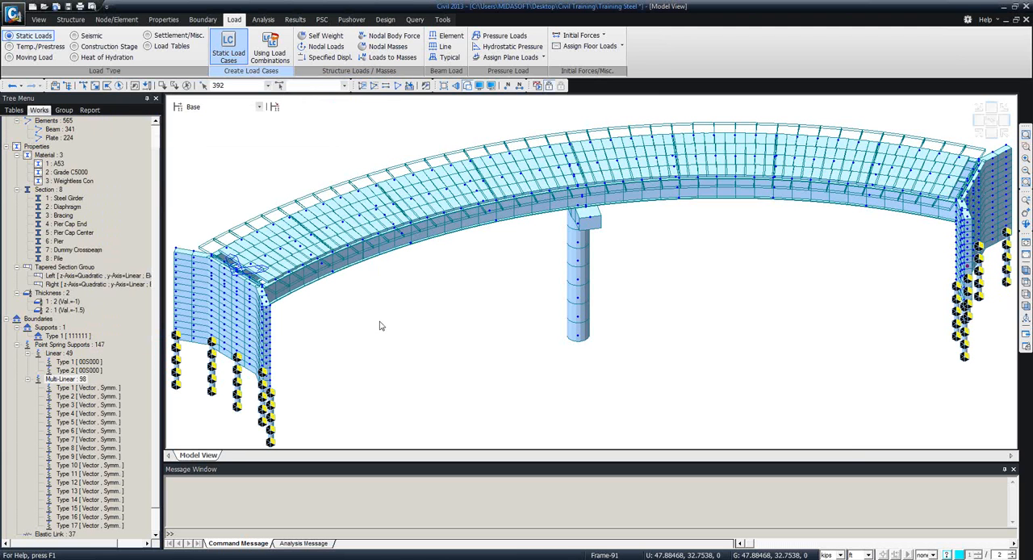
Add a self weight load with a Z factor of -1 to the Self Weight load case.
click(323, 35)
click(49, 304)
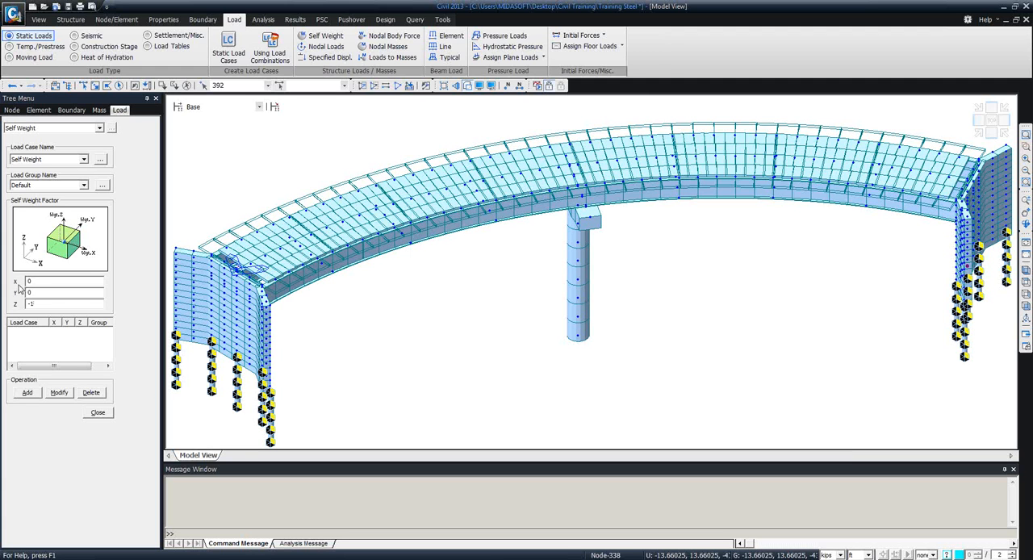
click(27, 392)
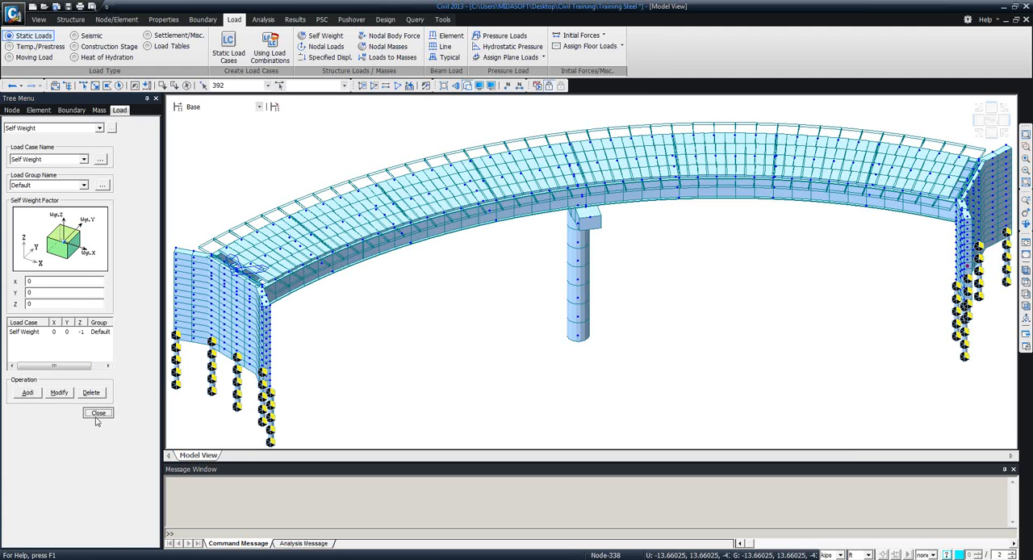
click(97, 413)
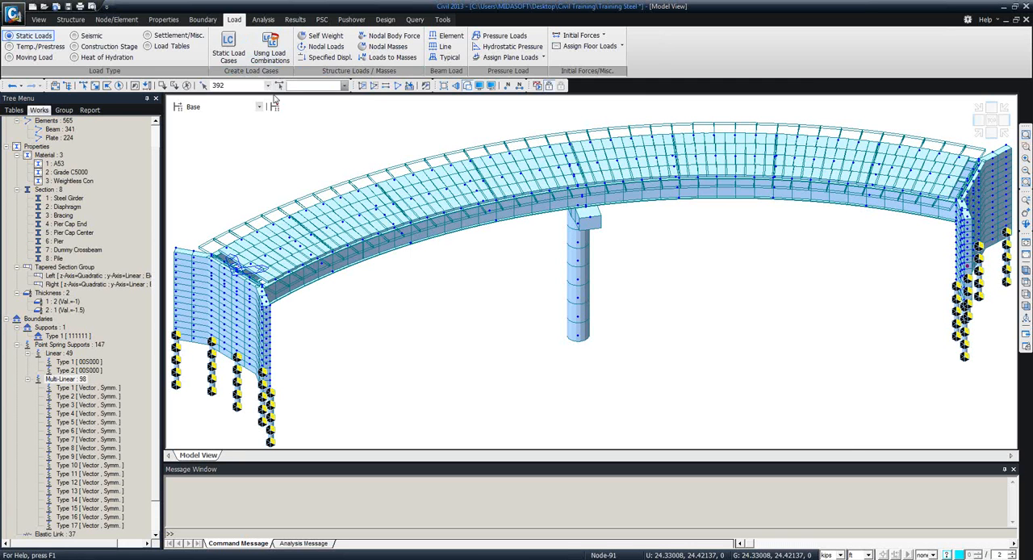
Isolate the Steel Girder elements, assign them with their nodes to the Girders structure group, and reactivate the whole model.
scroll(158, 275, up, 1)
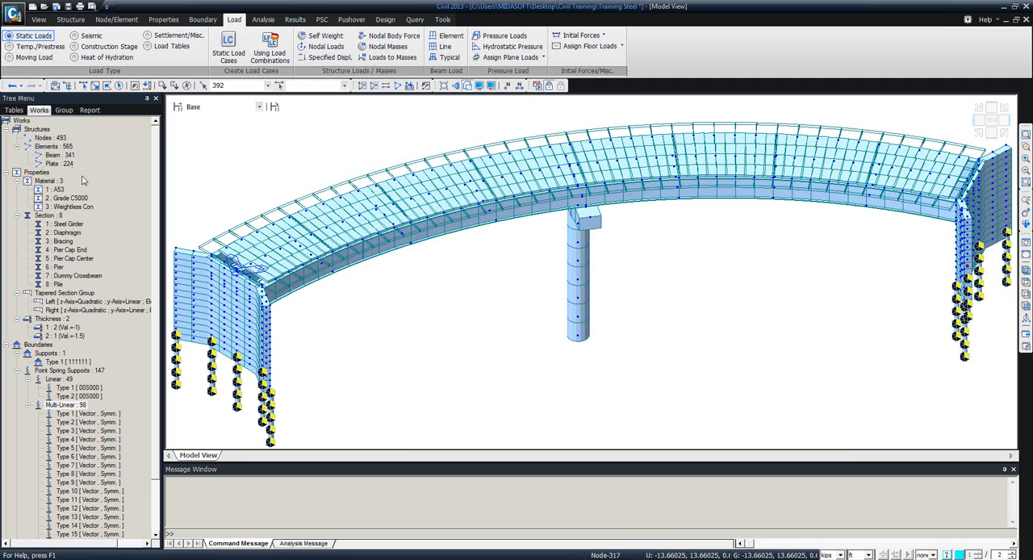
click(65, 223)
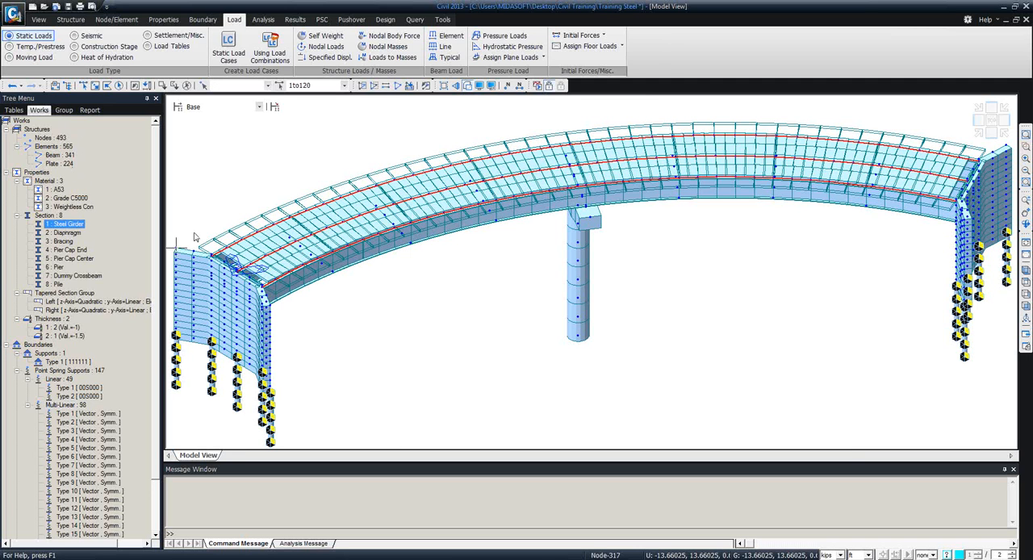
click(364, 89)
mouse_move(555, 289)
ctrl+middle_down()
mouse_move(576, 219)
mouse_move(603, 258)
mouse_move(548, 274)
ctrl+middle_up()
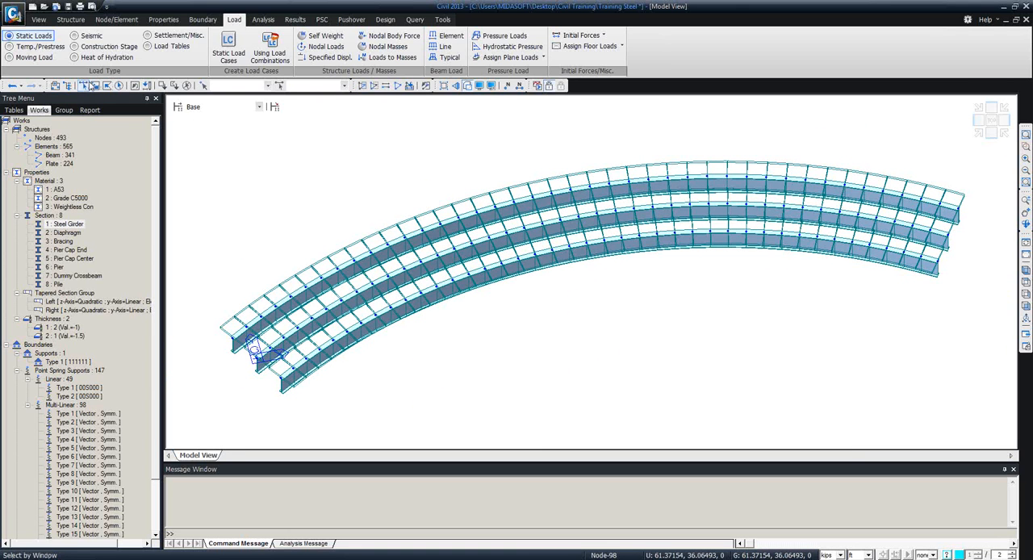
click(119, 85)
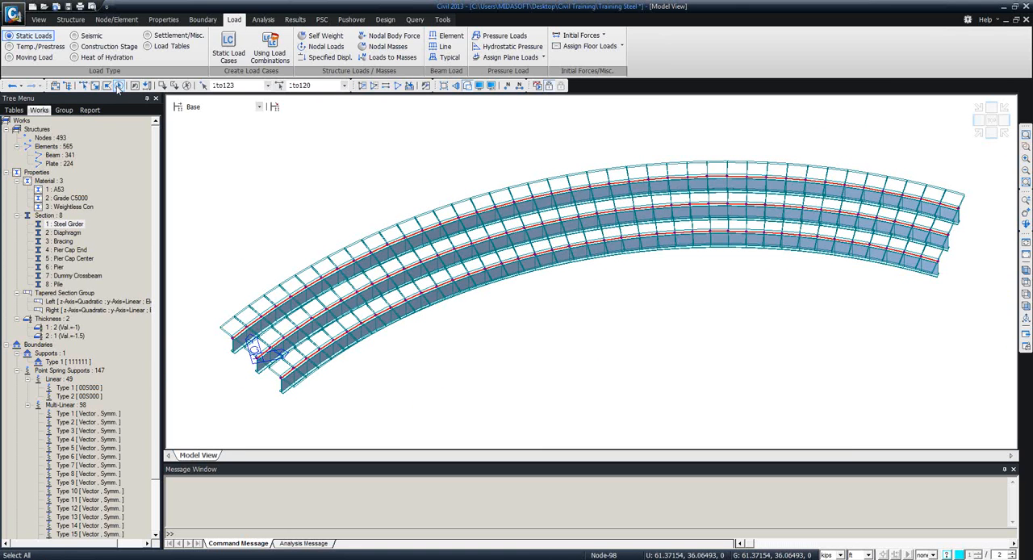
click(61, 111)
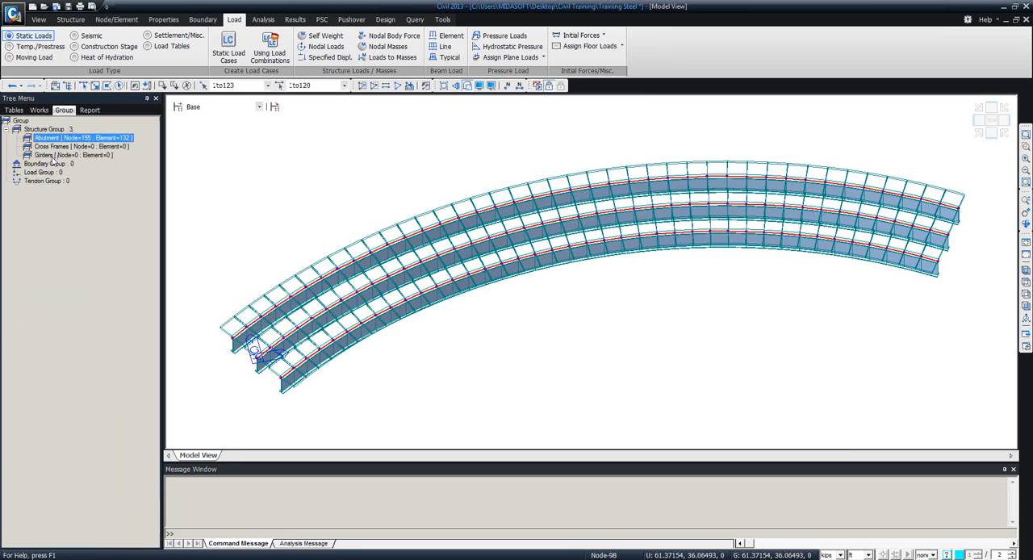
drag(49, 155, 260, 178)
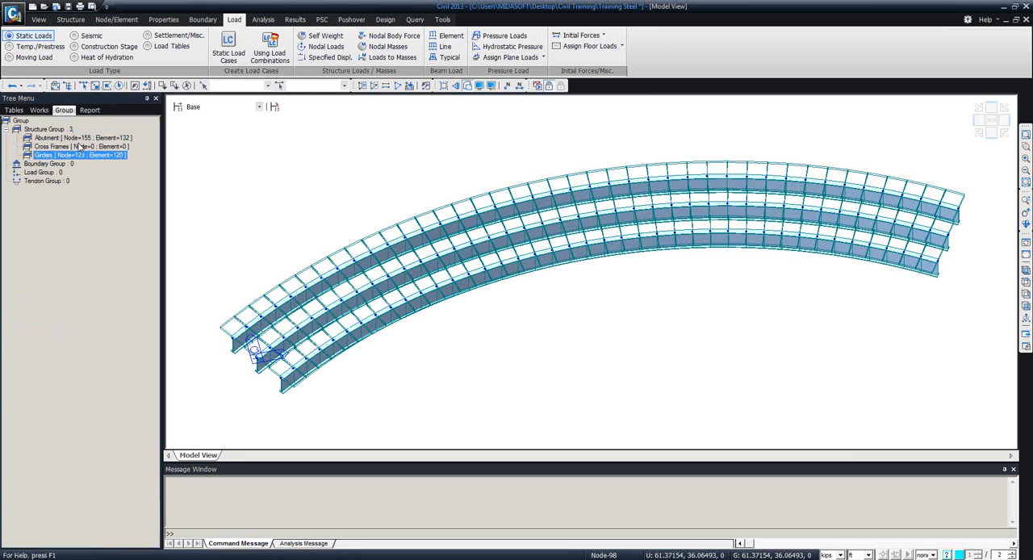
click(397, 86)
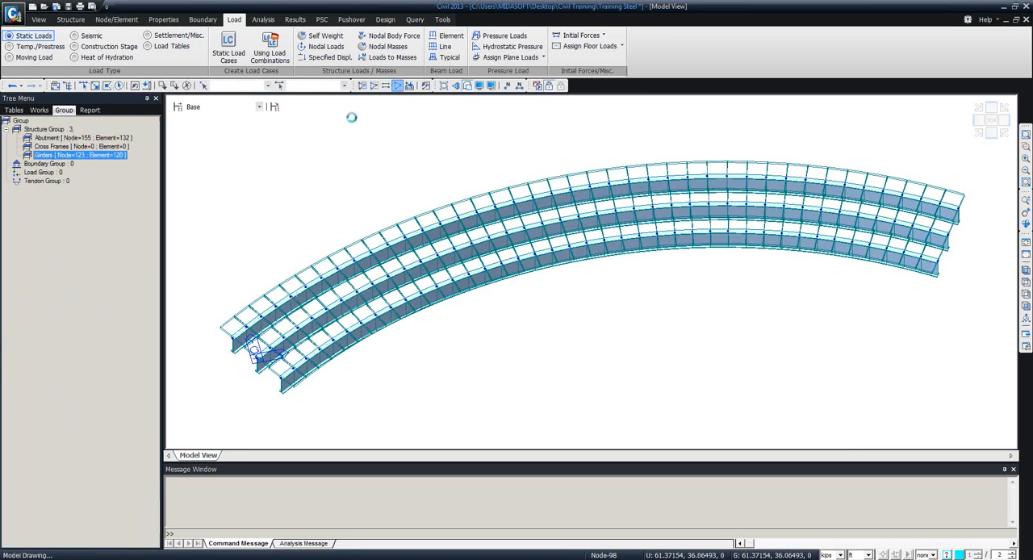
Open a second model tree showing the Works list, with the structure groups shown in the first tree.
click(39, 110)
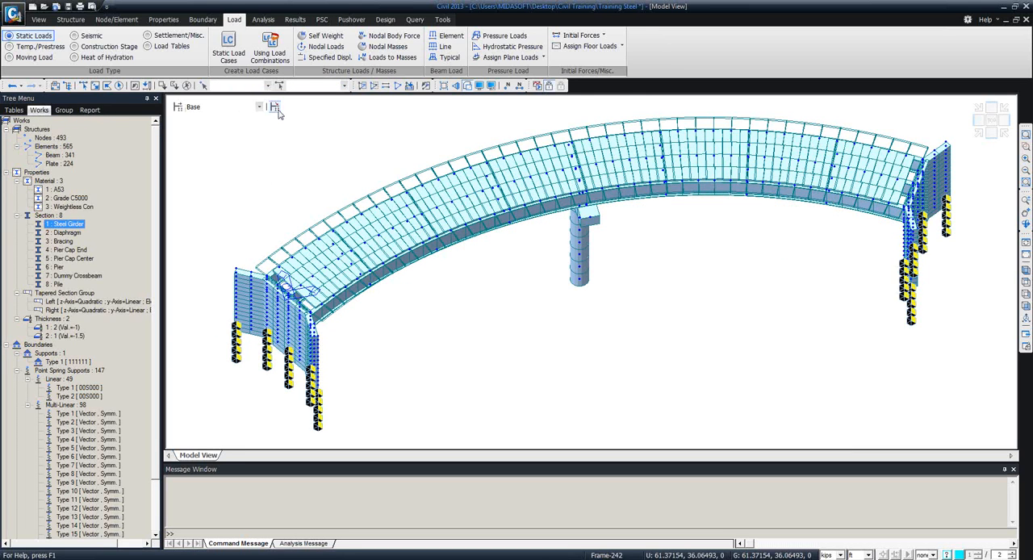
right_click(721, 86)
click(756, 102)
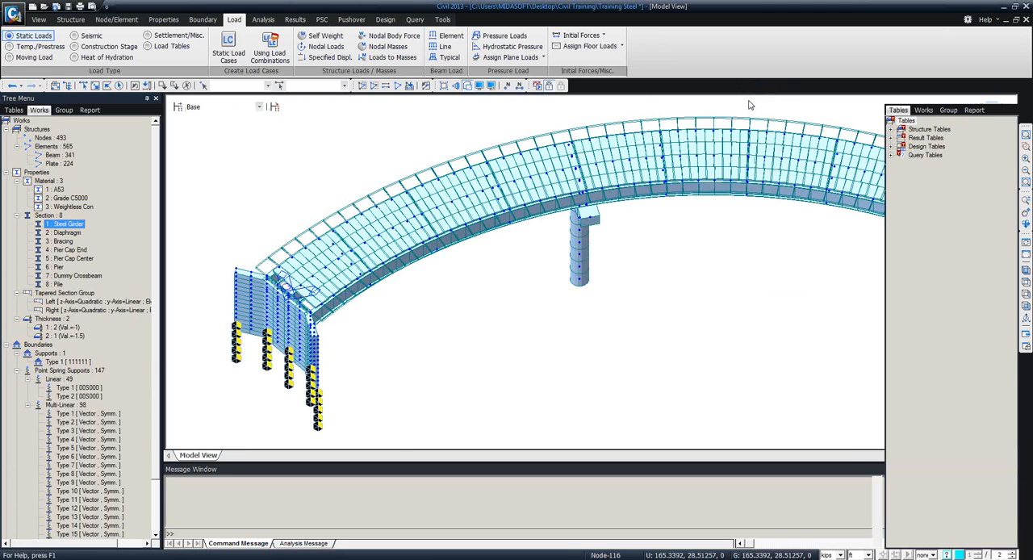
click(924, 111)
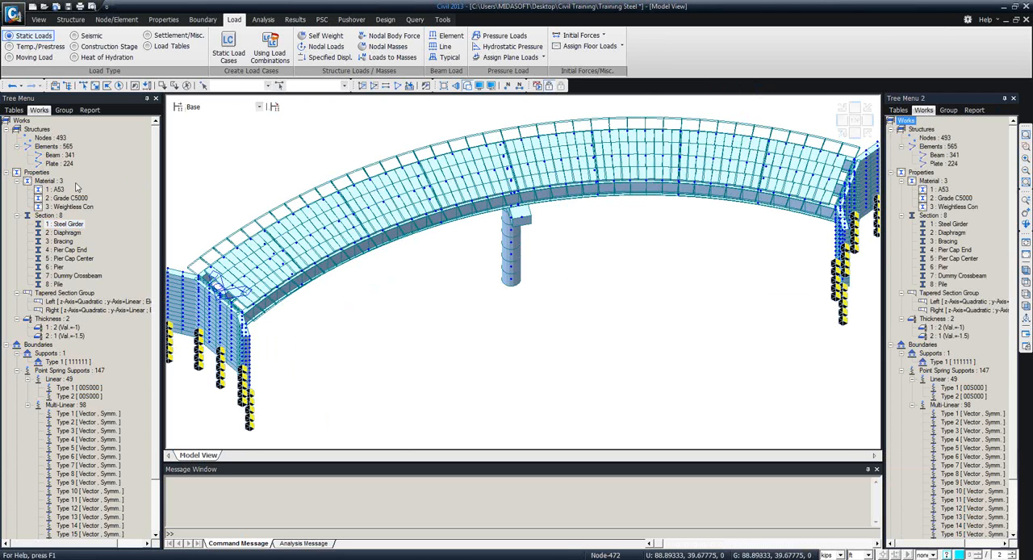
click(63, 110)
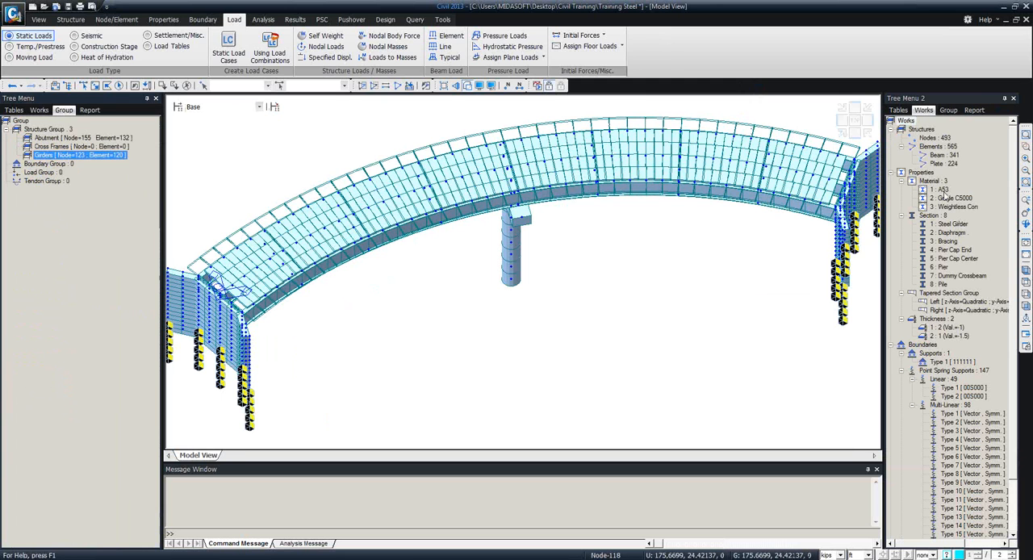
Isolate the Dummy Crossbeam elements and assign them with their nodes to the Cross Frames structure group.
click(944, 224)
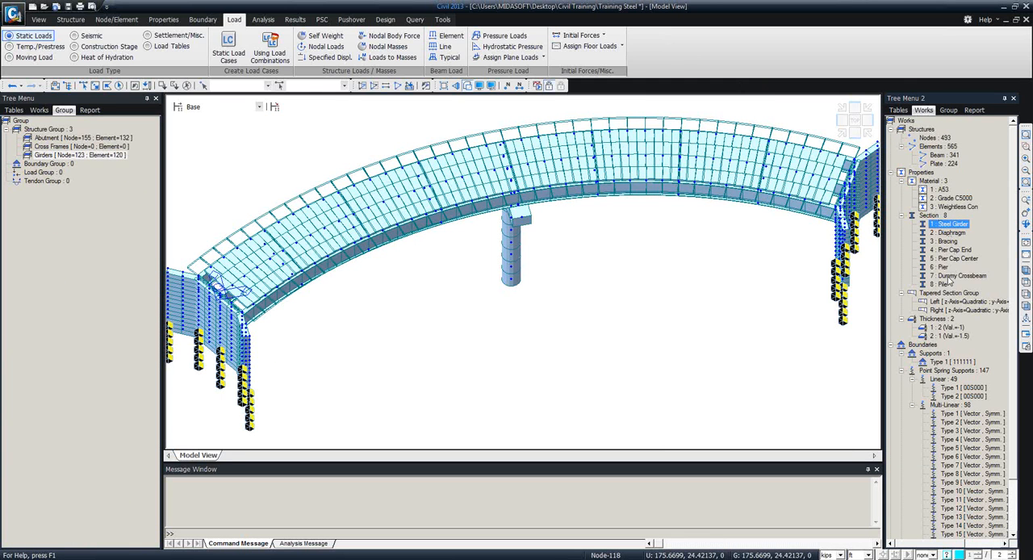
double_click(952, 276)
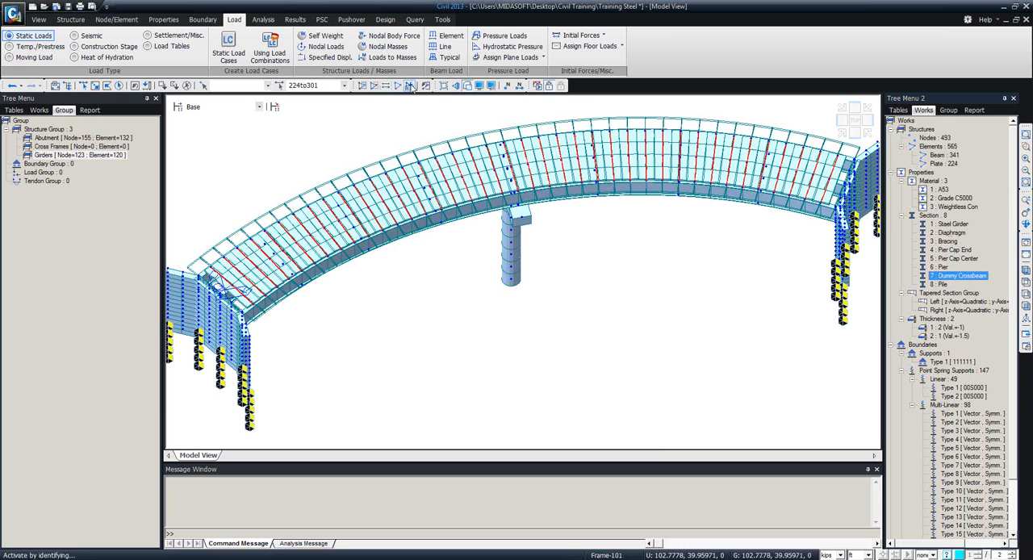
click(362, 86)
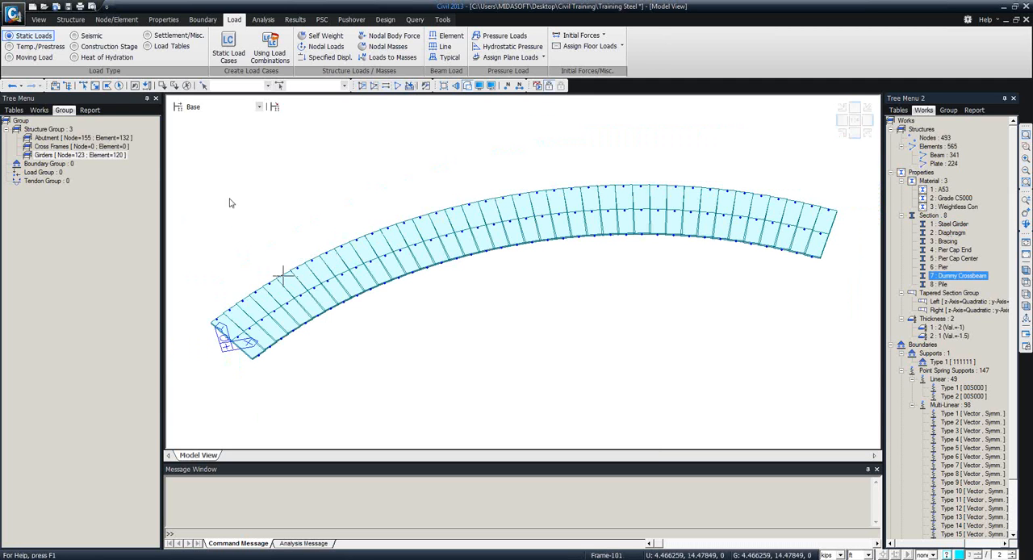
click(118, 86)
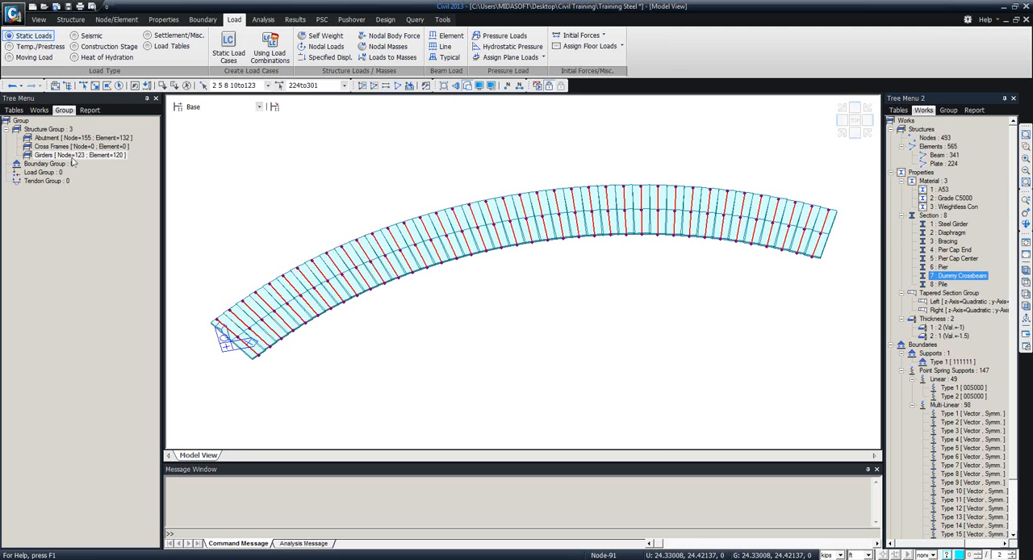
drag(63, 150, 299, 184)
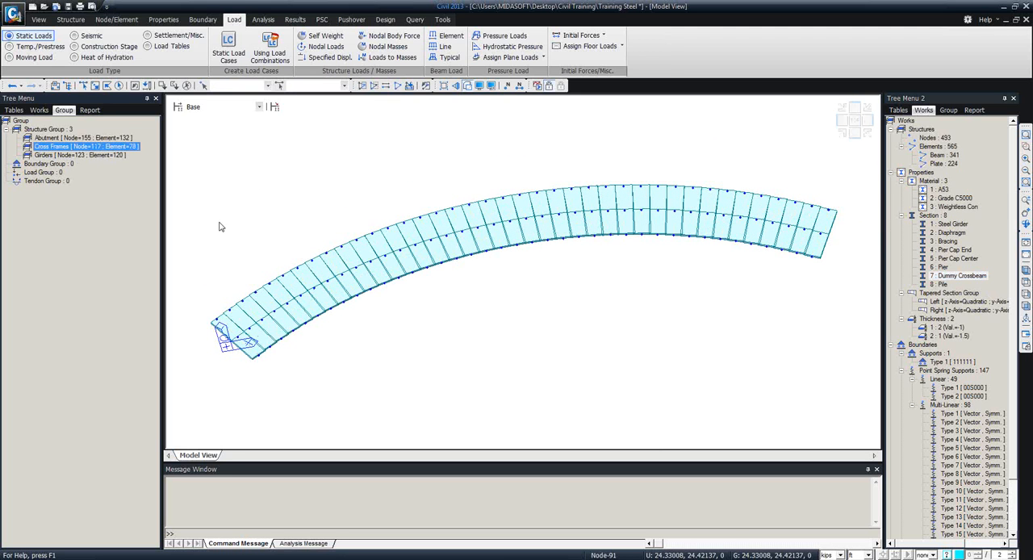
Close the second model tree, reactivate the whole model, and isolate the Girders structure group.
click(1014, 97)
click(40, 110)
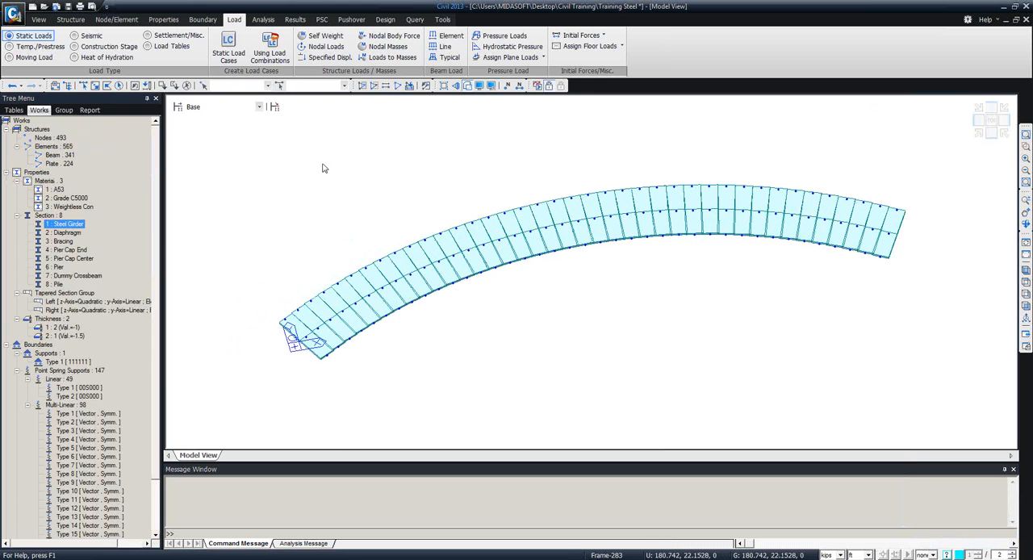
click(397, 86)
click(64, 110)
double_click(57, 155)
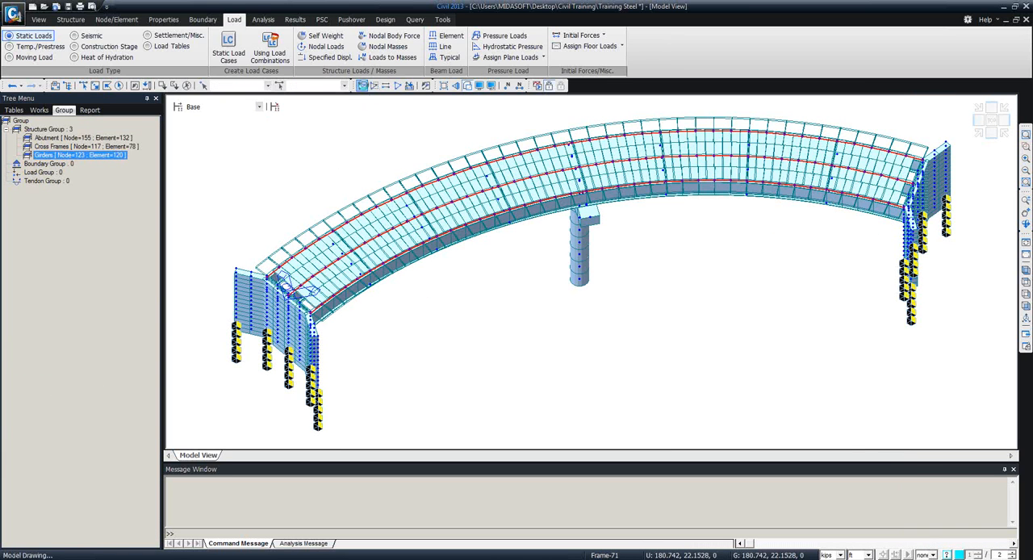
click(362, 86)
ctrl+middle_drag(487, 307, 478, 299)
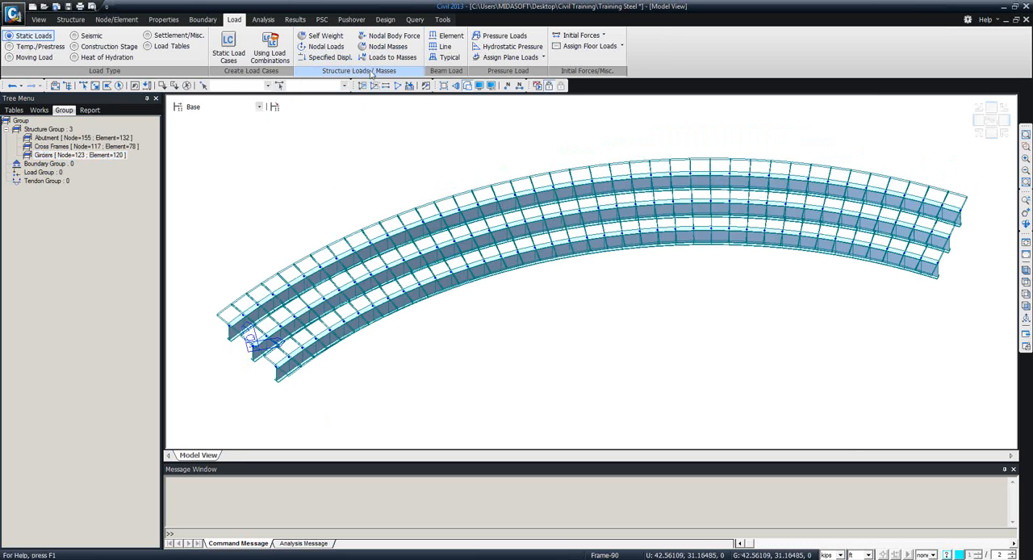
Set up a uniform element beam load of -0.5 kips/ft in the Global Z direction for the SIDL load case.
click(459, 40)
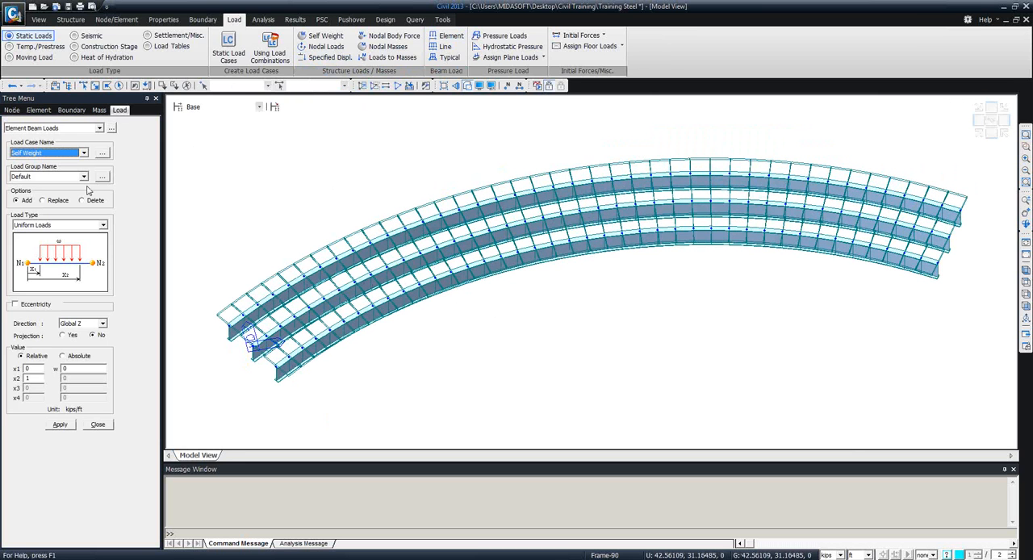
click(84, 153)
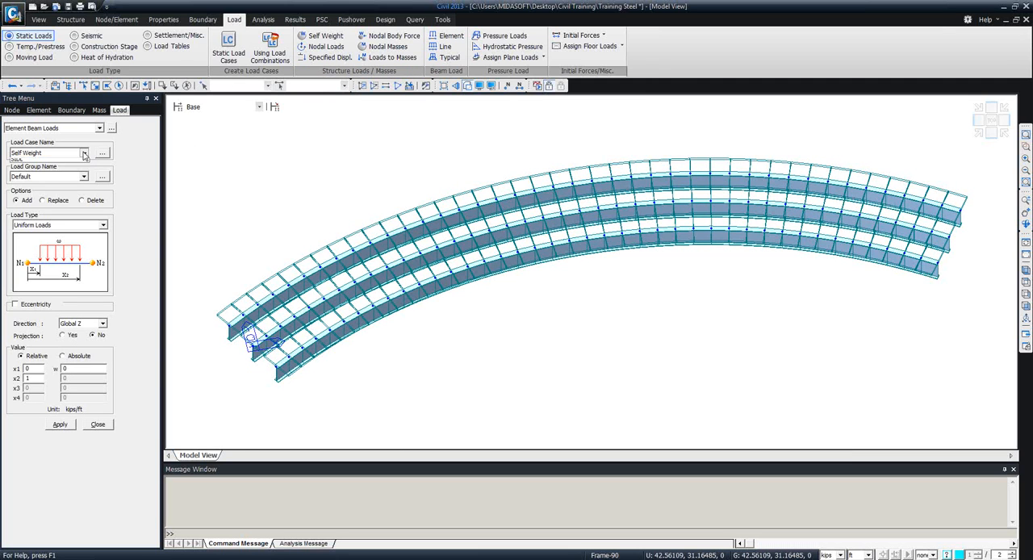
click(25, 170)
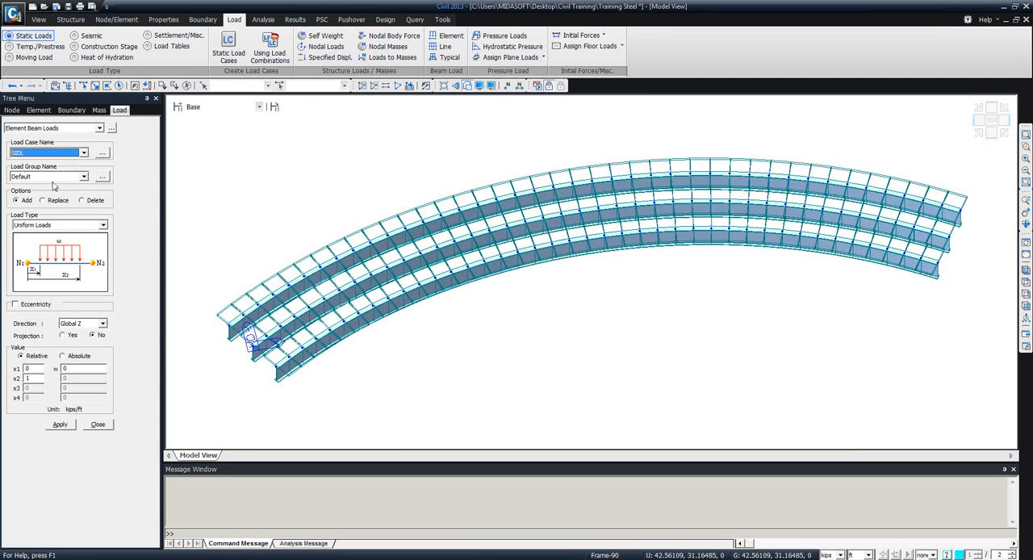
click(82, 177)
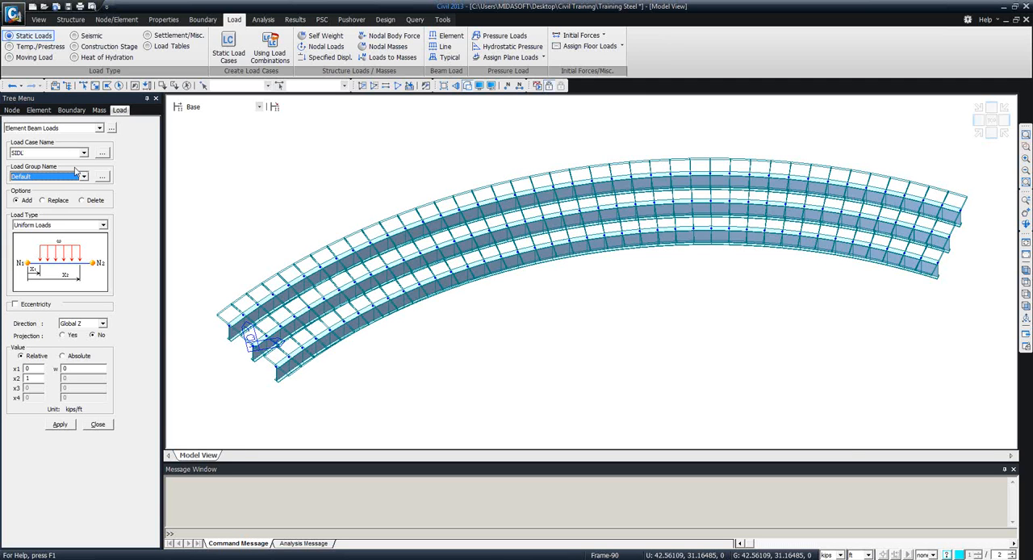
click(82, 325)
click(83, 326)
double_click(74, 369)
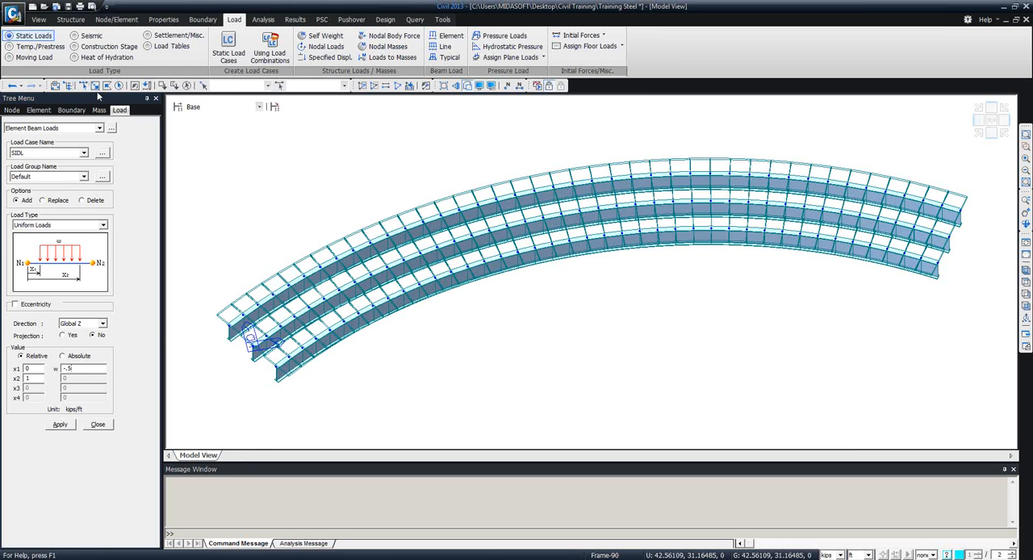
Apply the uniform SIDL beam load to all the isolated girder elements and finish the beam load definition.
click(119, 87)
click(60, 424)
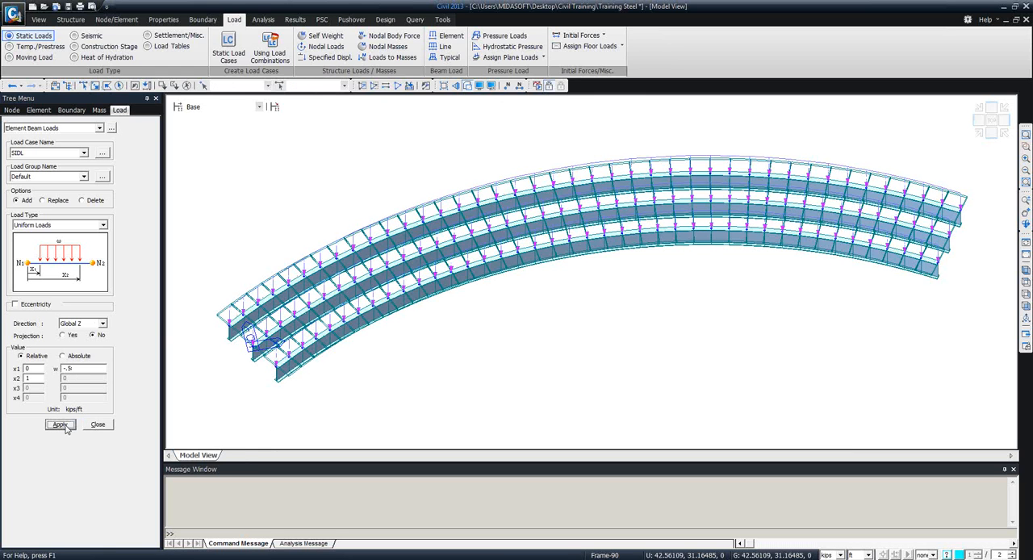
middle_drag(620, 309, 350, 369)
middle_drag(512, 299, 434, 367)
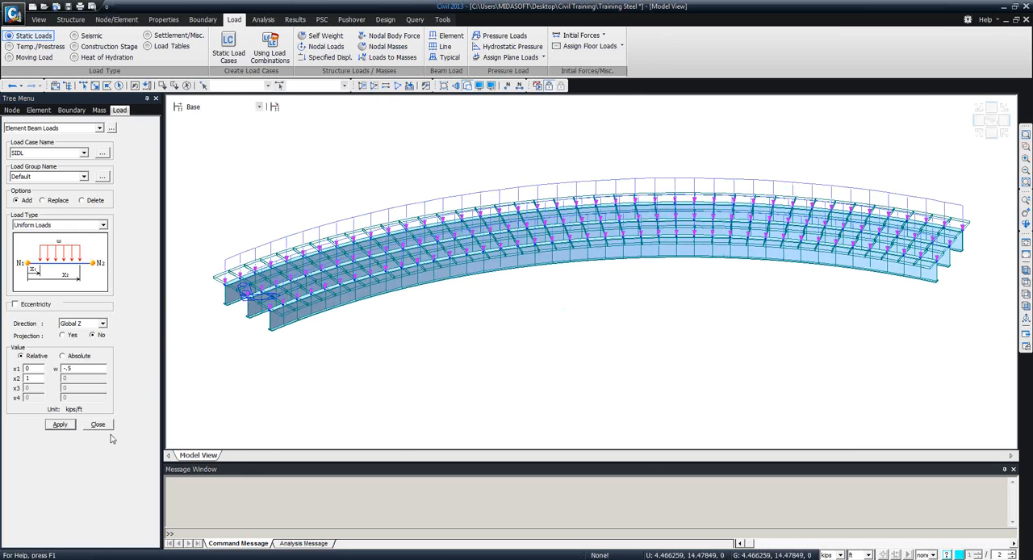
click(112, 424)
Bring up the moving load commands and display the girders in top view as plain lines without rendered sections.
click(39, 110)
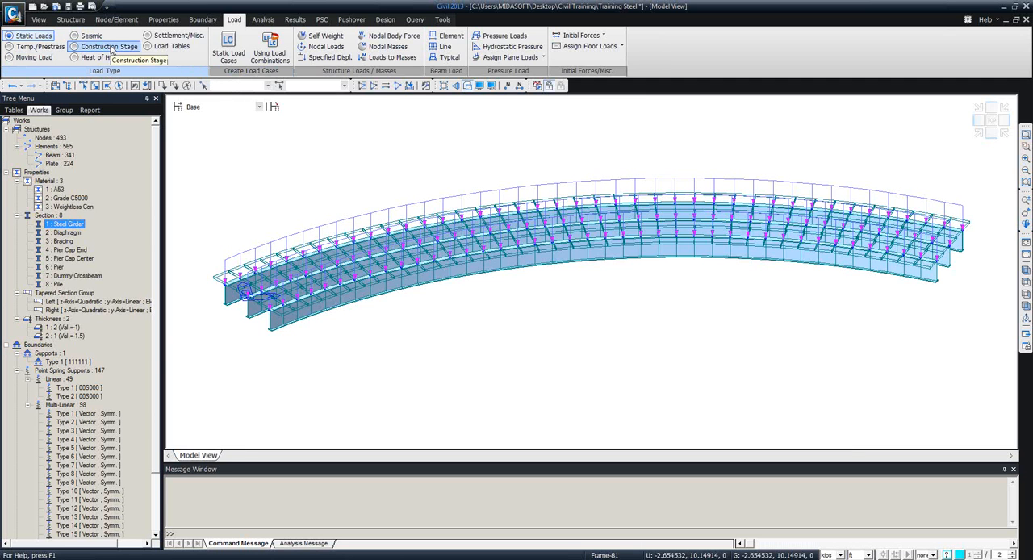
click(44, 59)
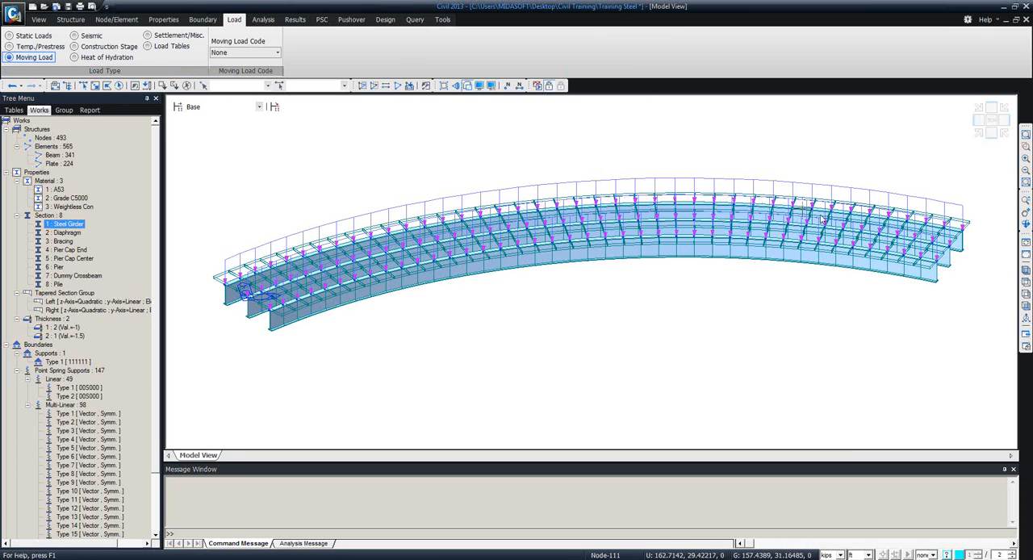
click(1025, 282)
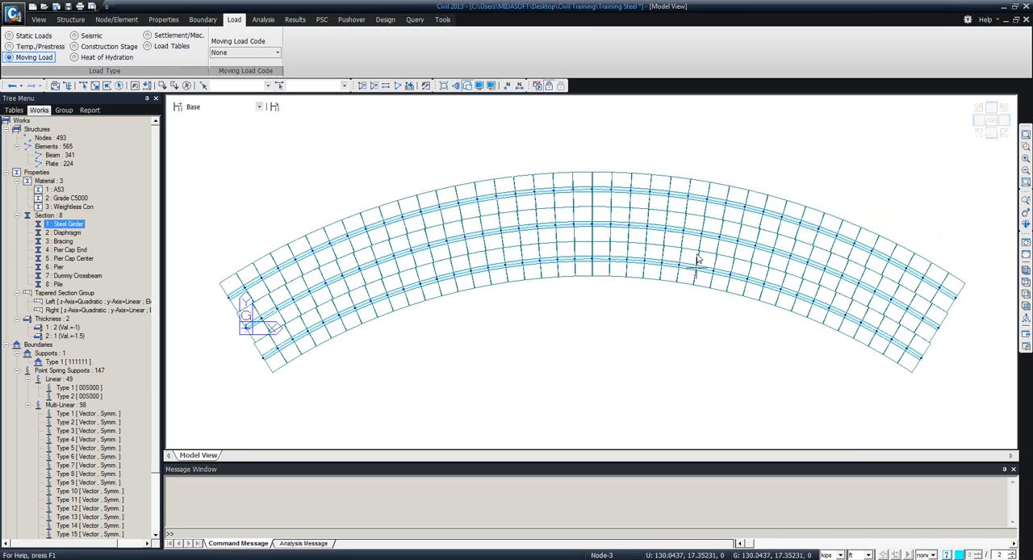
click(467, 84)
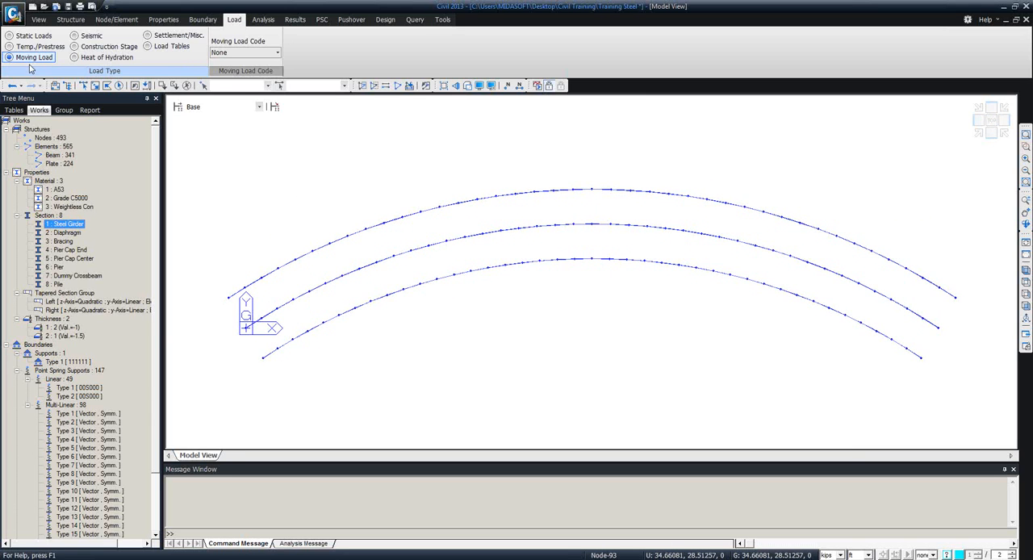
Set the moving load code to AASHTO LRFD and change the length unit to inches.
click(277, 53)
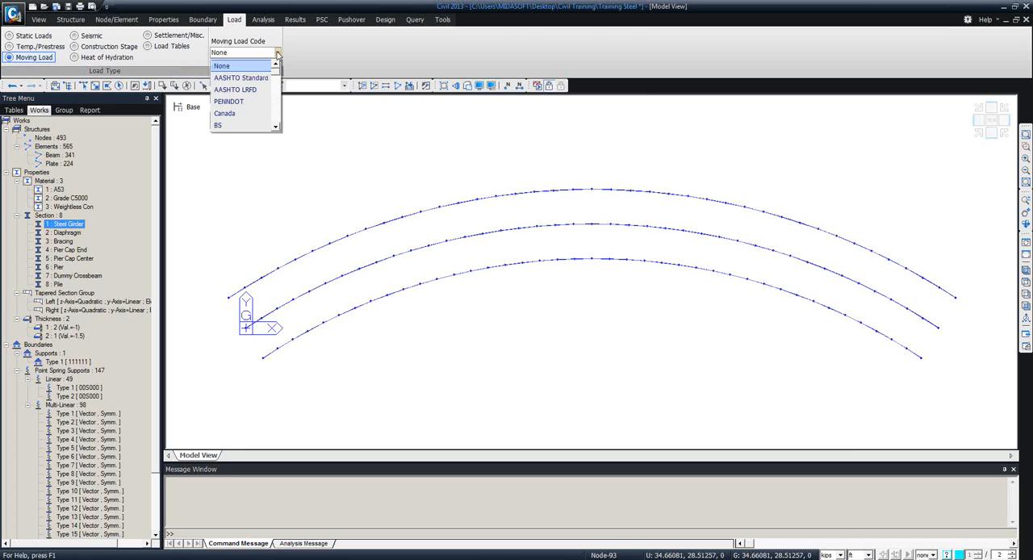
click(255, 90)
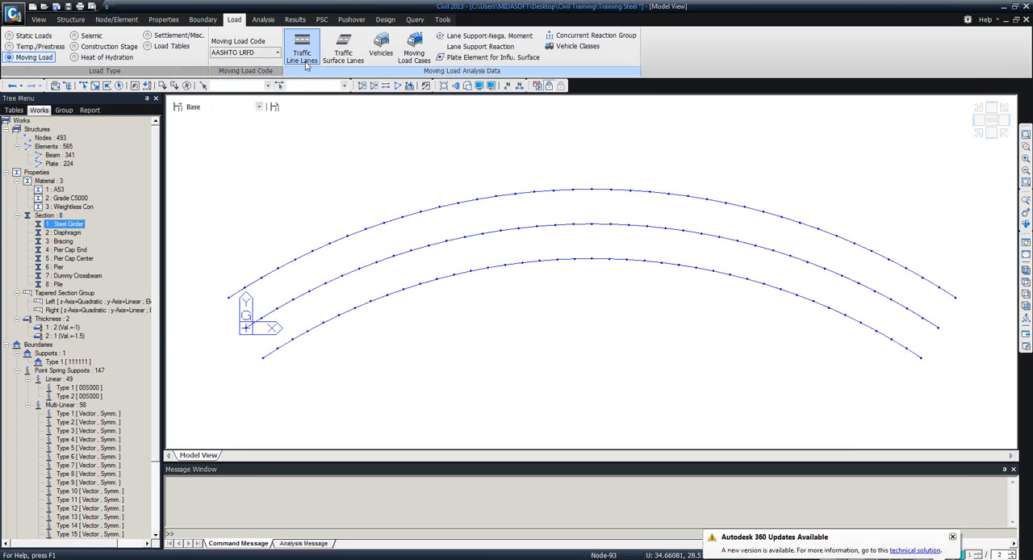
click(952, 536)
click(862, 556)
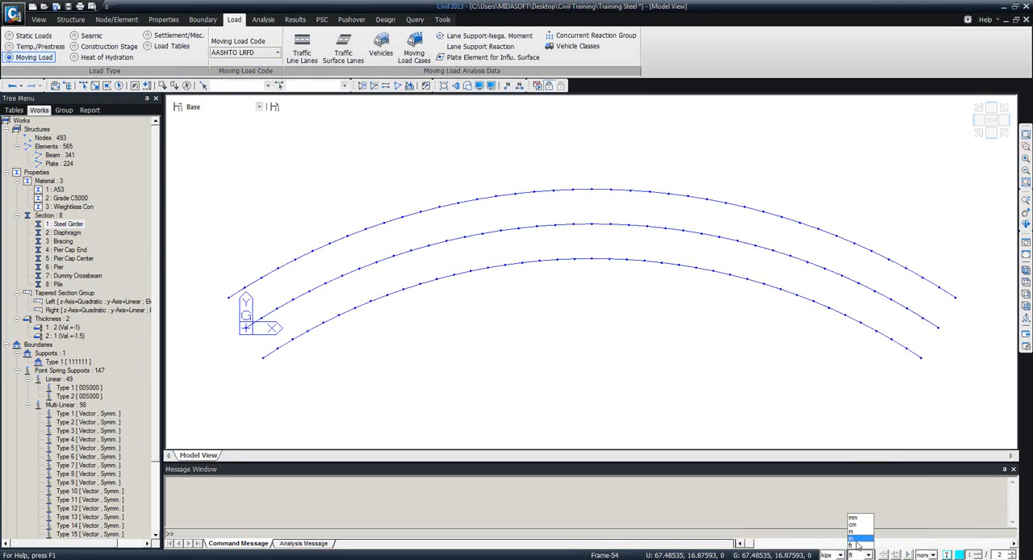
click(857, 546)
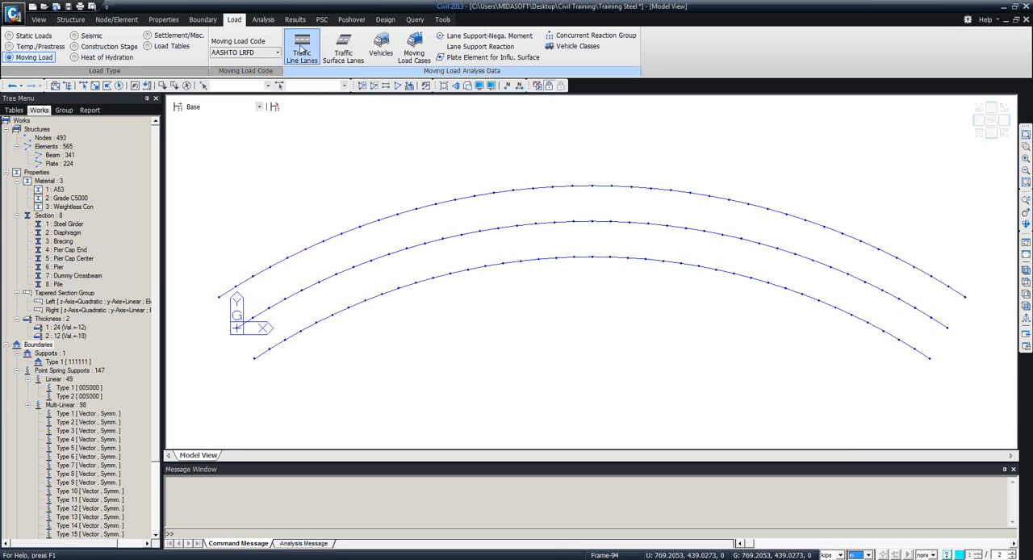
Start a new traffic line lane named Lane 1 with an eccentricity of -72 in.
click(303, 50)
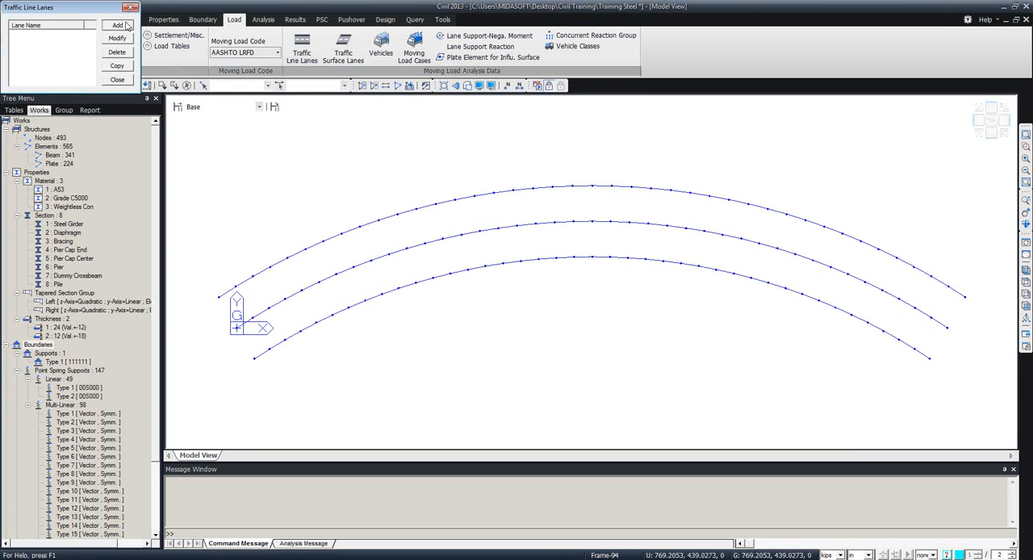
click(118, 25)
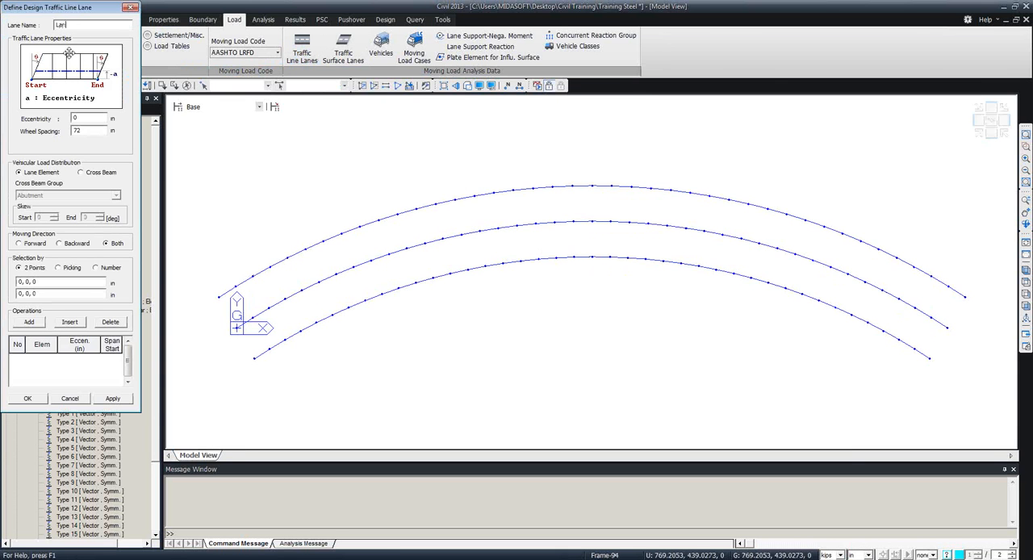
double_click(82, 118)
text(-72)
drag(89, 8, 119, 138)
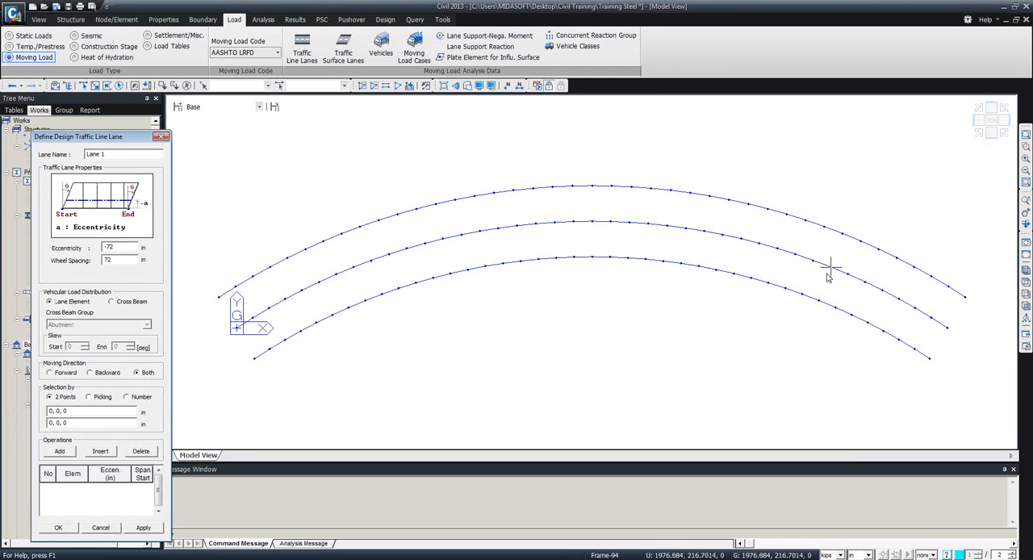
Distribute Lane 1's vehicle load by cross beam using the Cross Frames group, with lane elements selected by number.
click(112, 302)
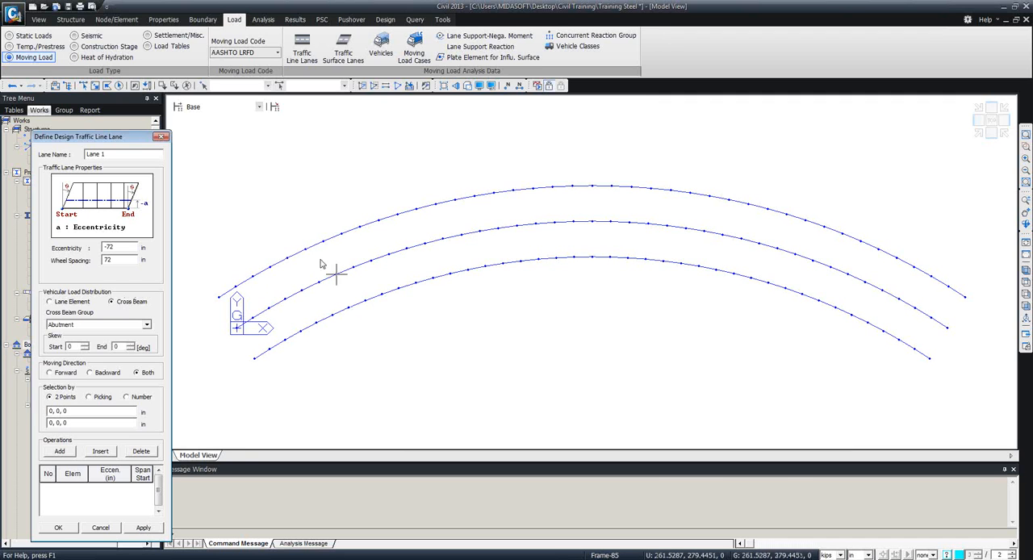
click(147, 326)
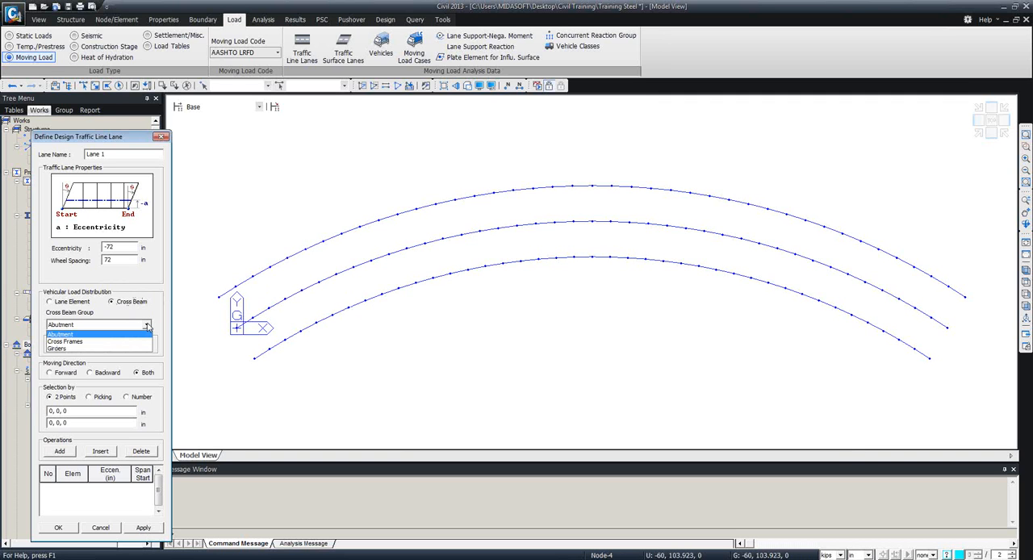
click(91, 342)
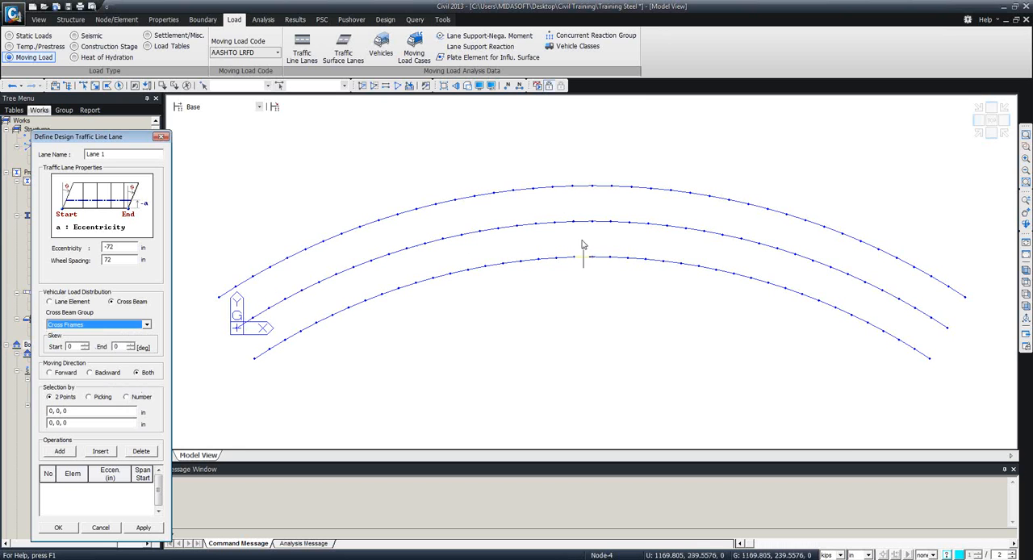
click(128, 398)
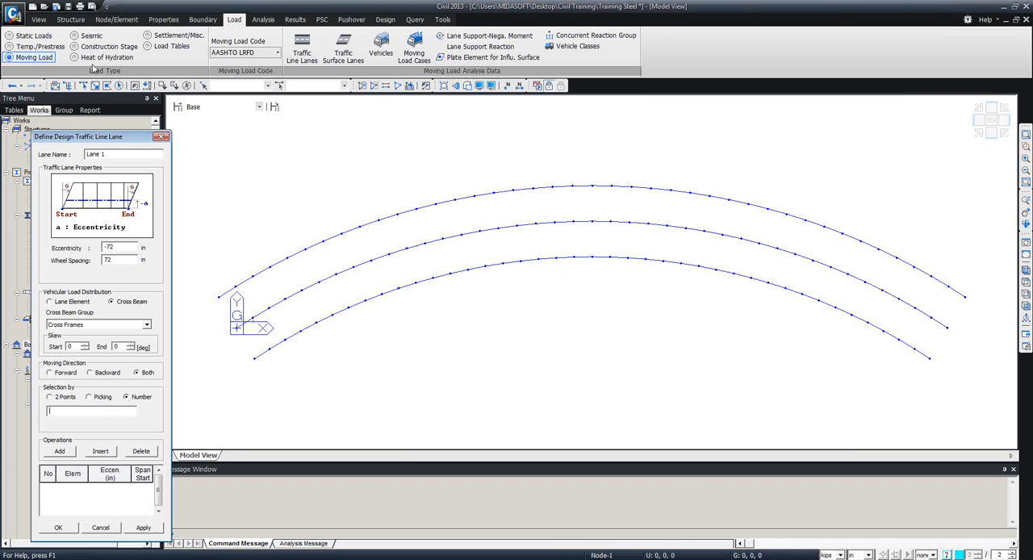
Select all elements of the middle girder line by enclosing them in a polygon.
click(85, 87)
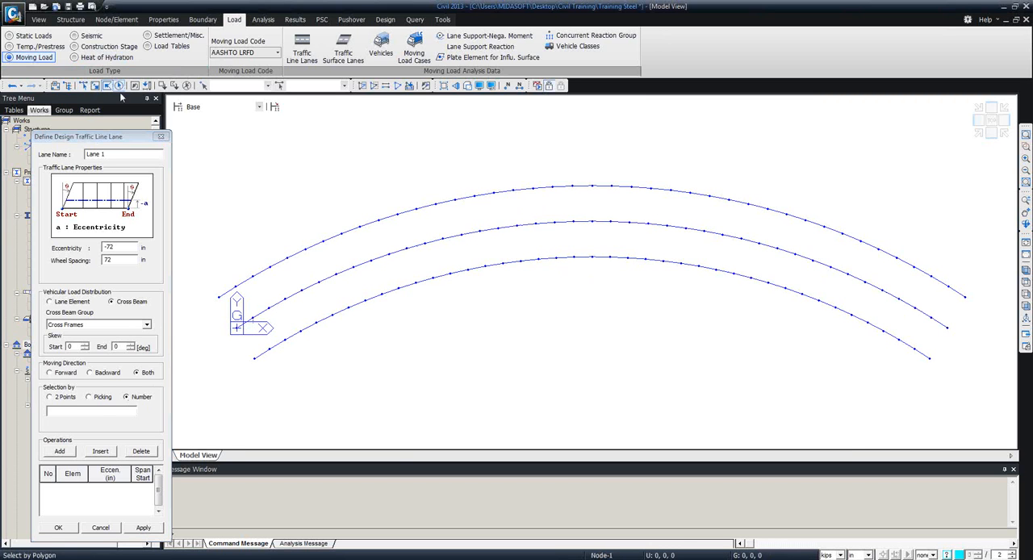
click(966, 331)
click(882, 272)
click(739, 233)
click(577, 206)
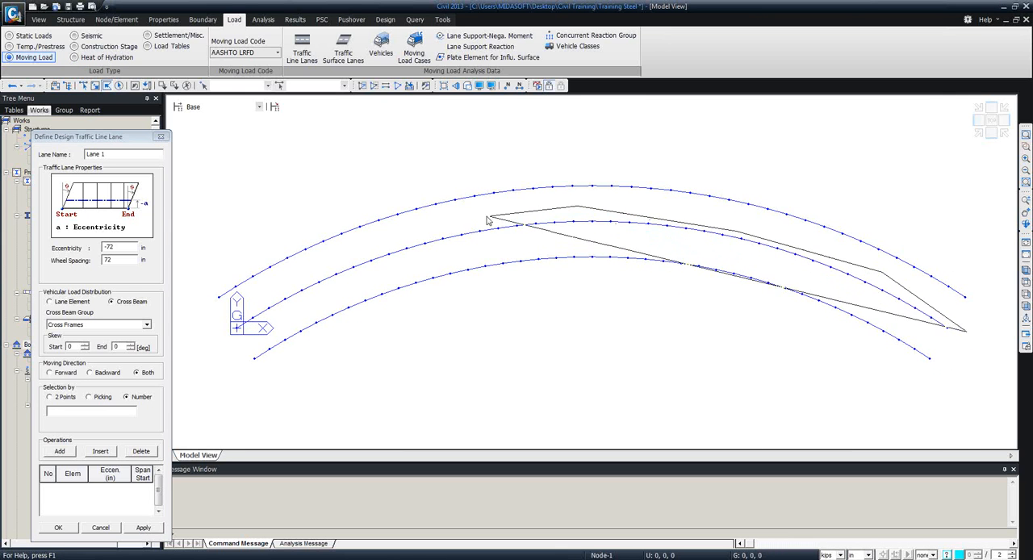
click(487, 216)
click(332, 259)
click(210, 331)
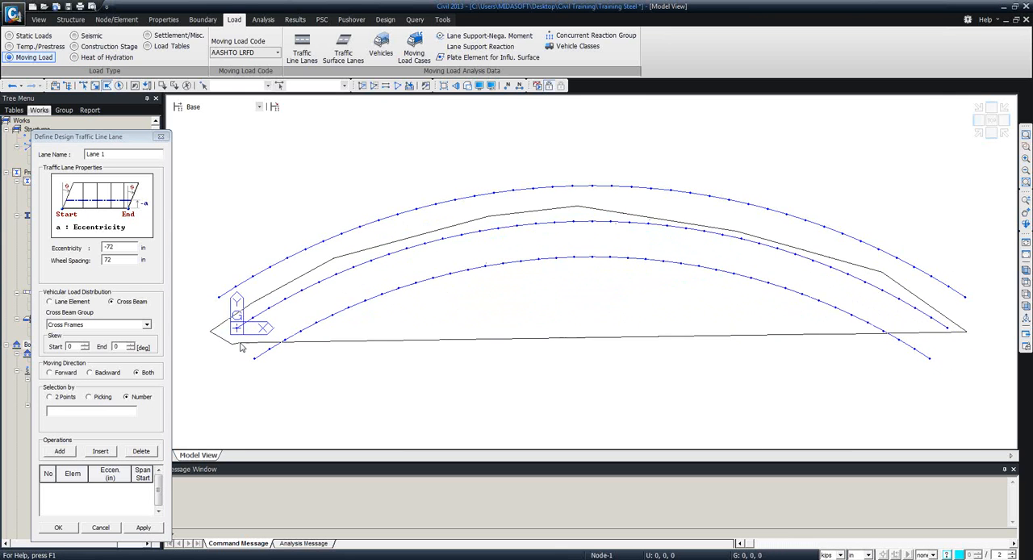
click(238, 345)
click(382, 281)
click(532, 239)
click(686, 244)
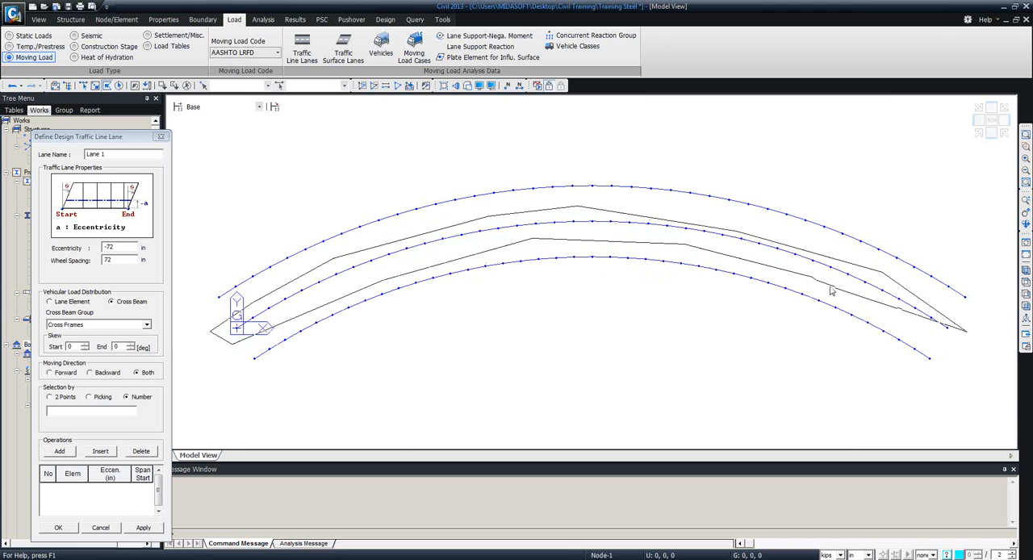
double_click(948, 327)
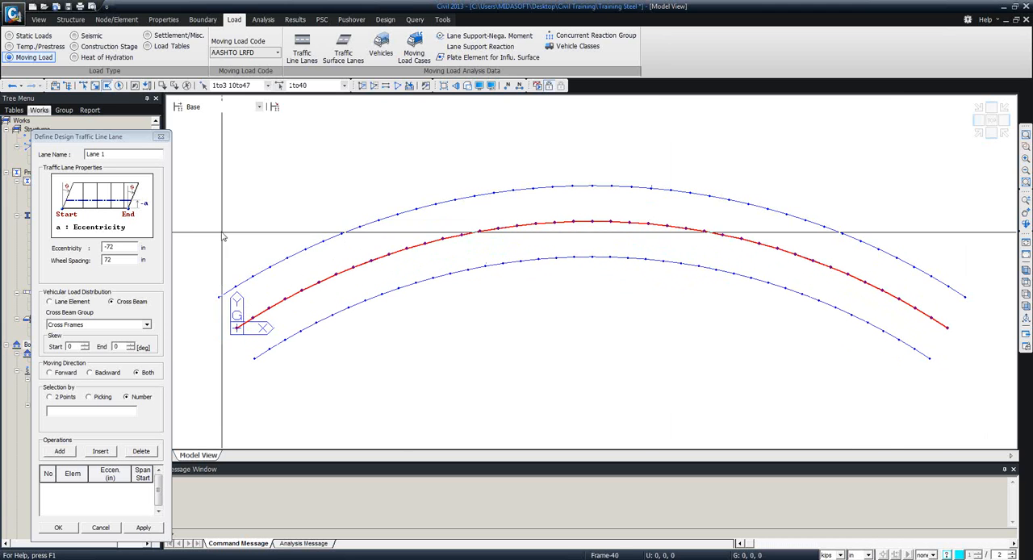
Copy the selected element numbers 1to40 into Lane 1, add them to the lane, and apply it.
click(311, 85)
key(ctrl+c)
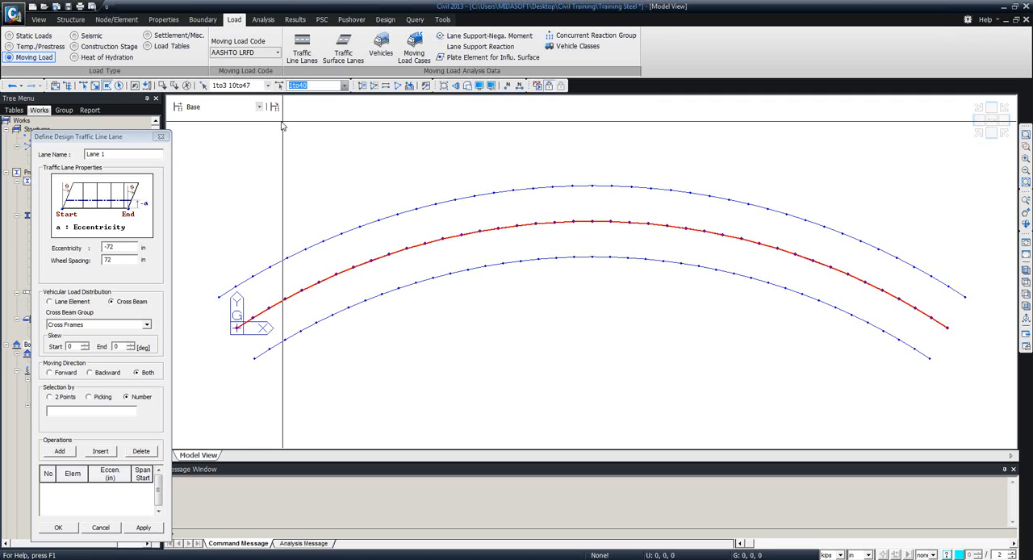
click(58, 411)
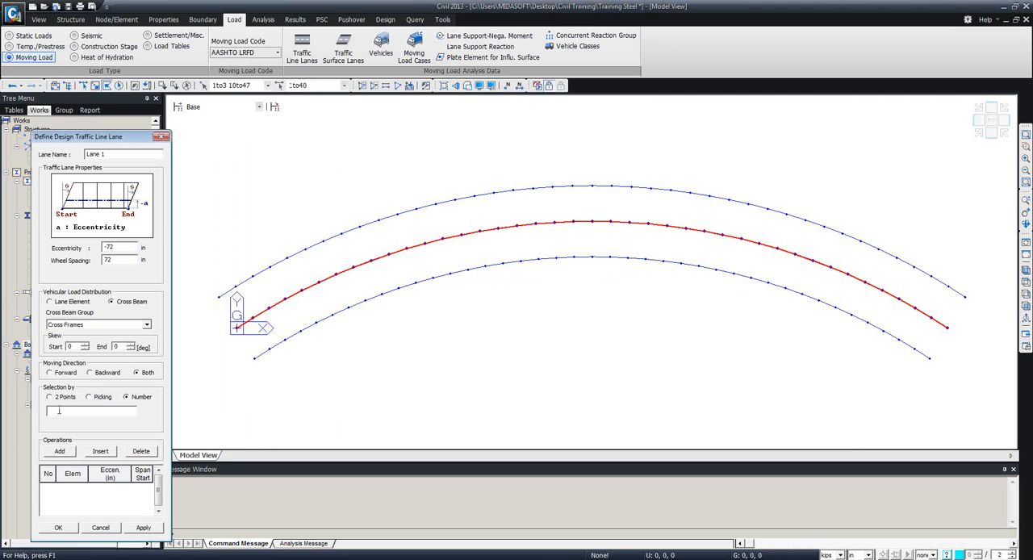
key(ctrl+v)
click(61, 451)
click(159, 527)
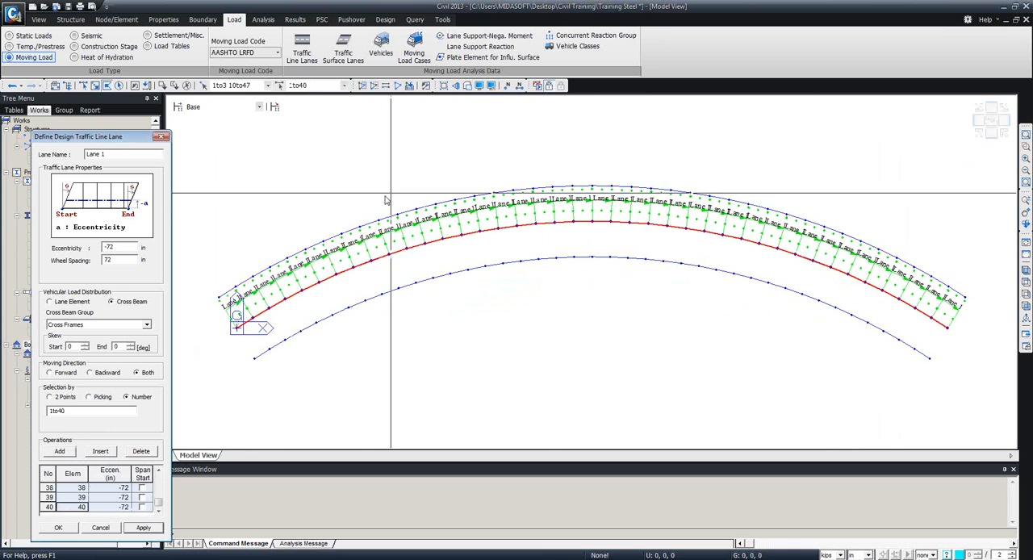
Clear the element entries from the lane definition and change the lane name to Lane 2.
drag(124, 139, 297, 74)
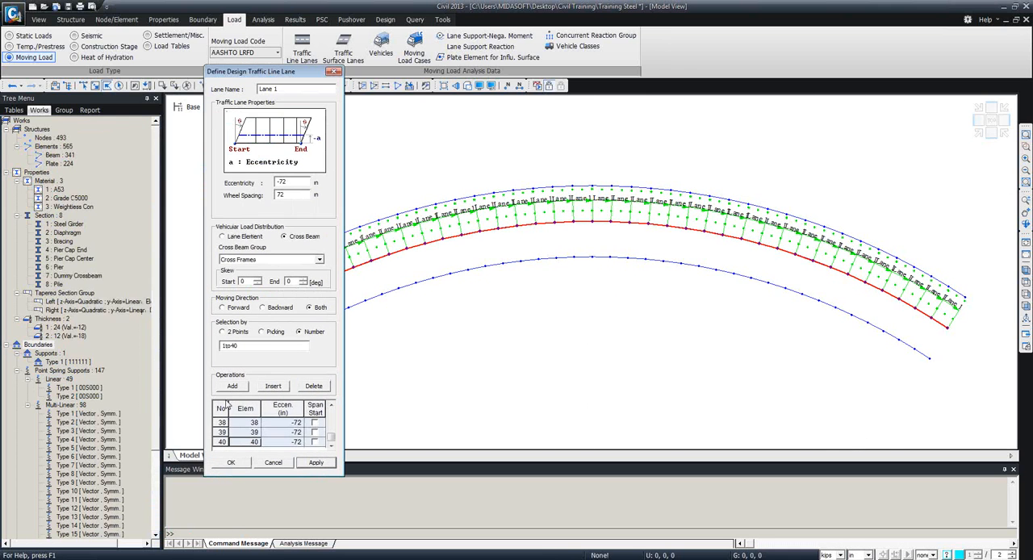
click(220, 409)
key(Delete)
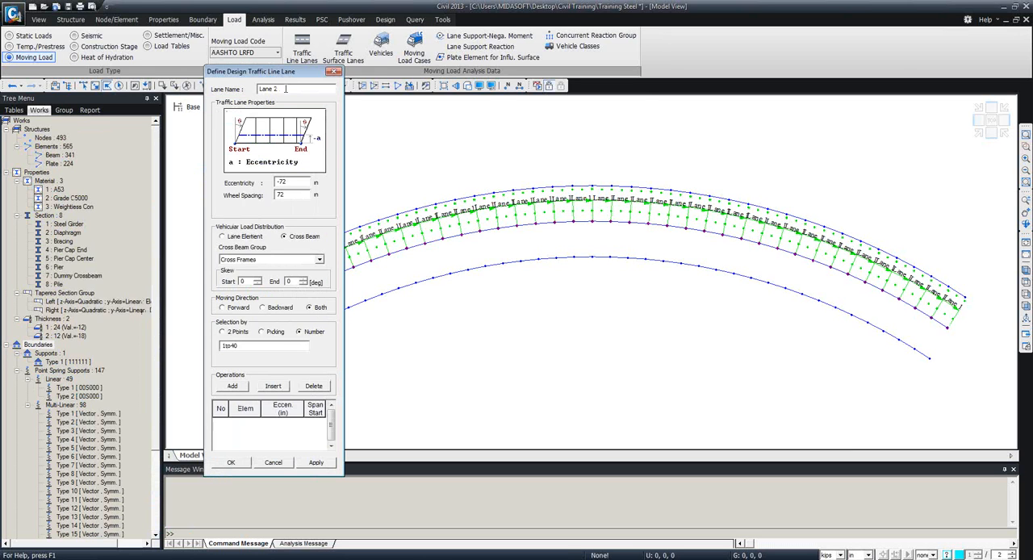
Set Lane 2's eccentricity to 72 in, add elements 1to40 to the lane, and apply the definition.
double_click(281, 182)
key(BackSpace)
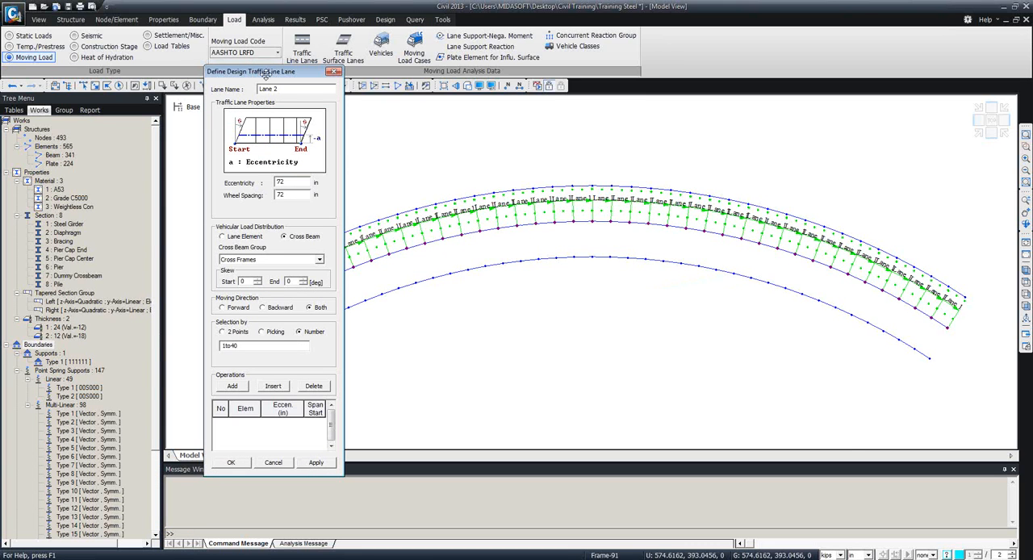
drag(266, 71, 119, 69)
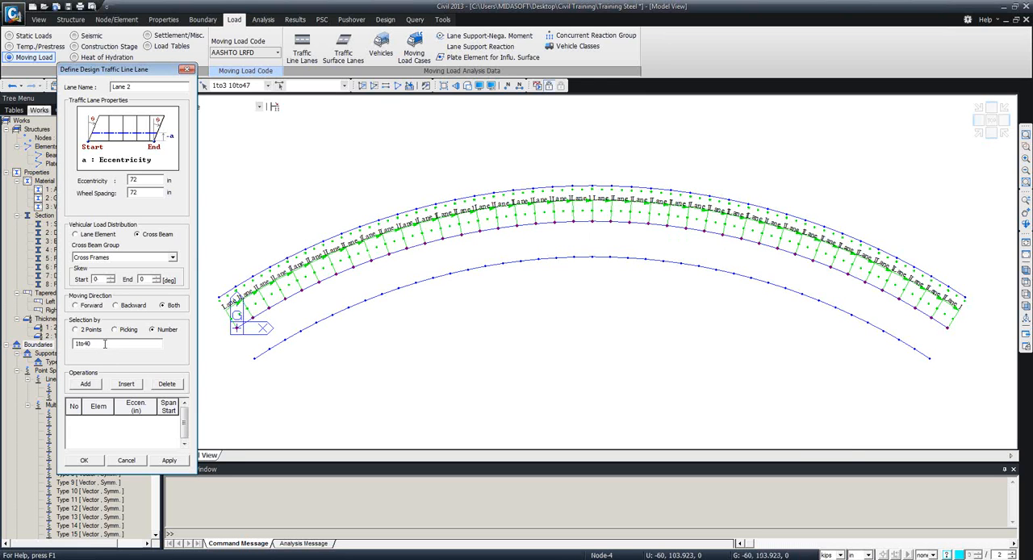
click(86, 384)
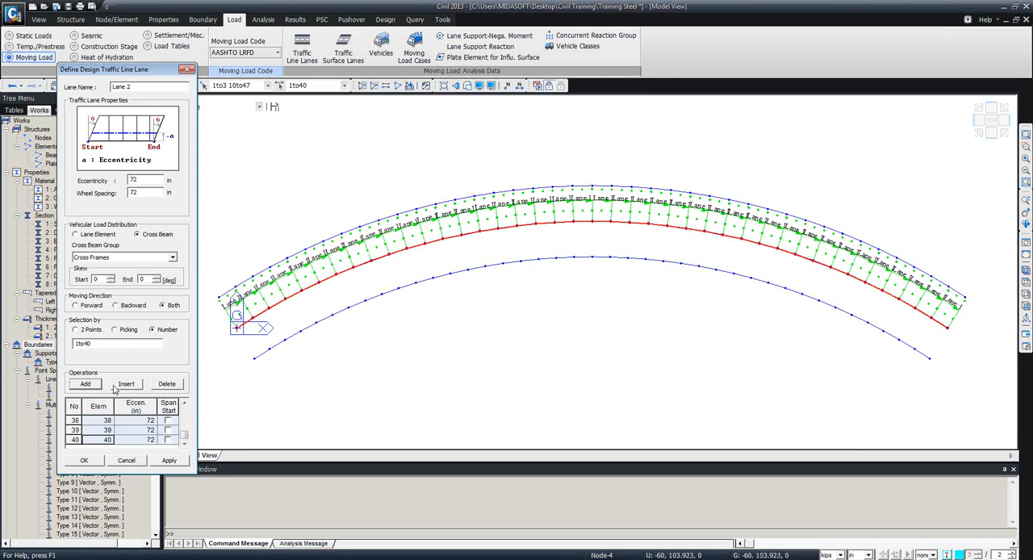
click(169, 461)
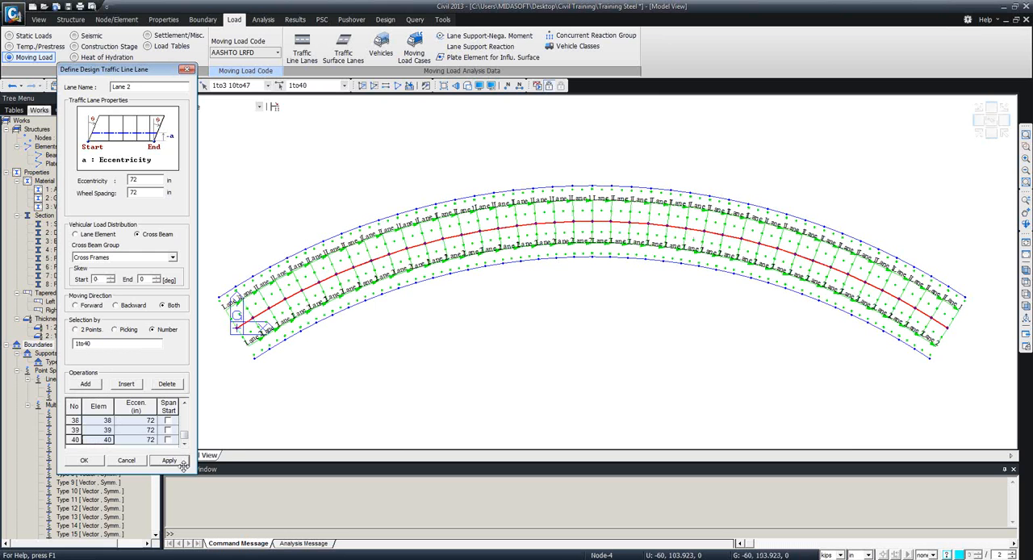
click(186, 70)
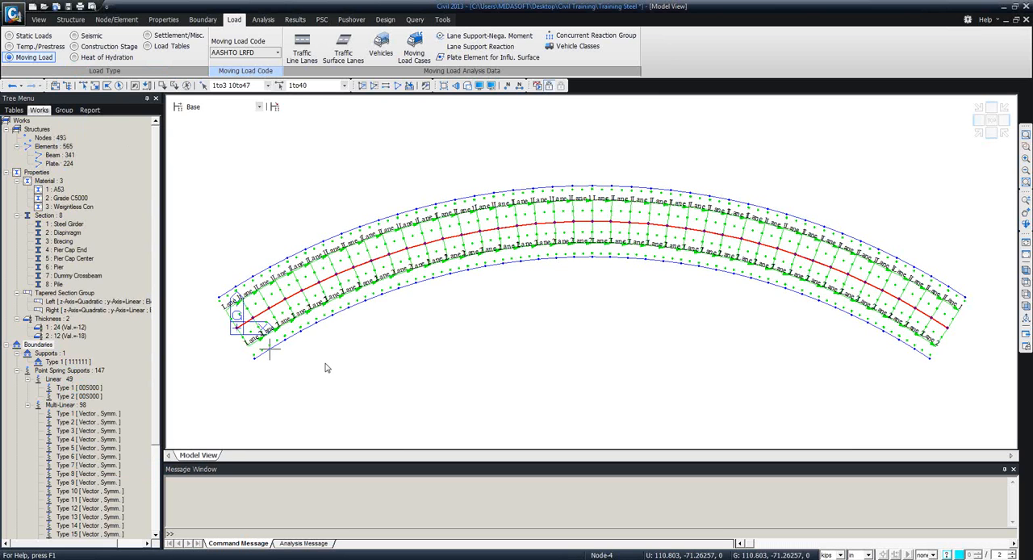
Examine the positions of Lane 1 and Lane 2 on either side of the middle girder line.
scroll(347, 351, up, 5)
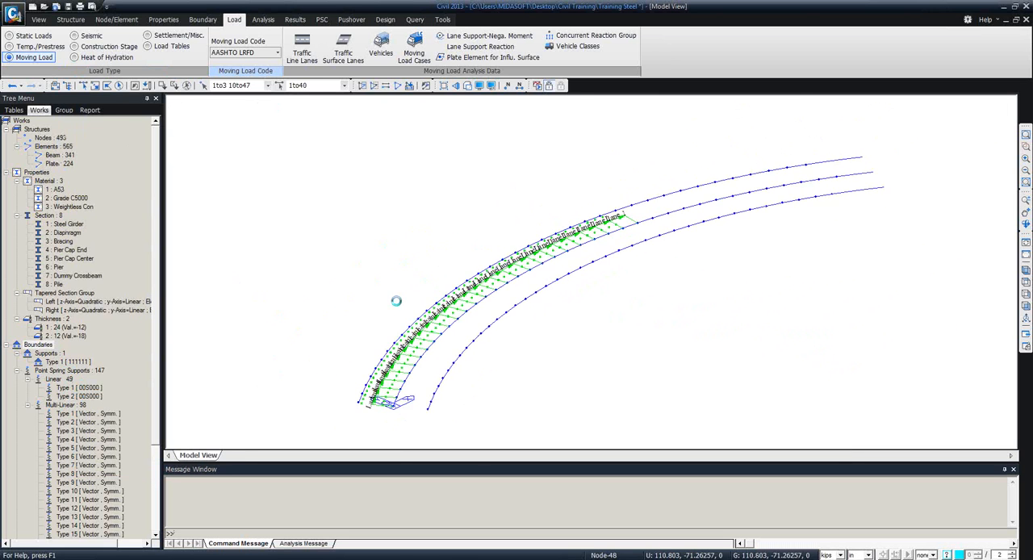
scroll(386, 419, up, 5)
mouse_move(399, 228)
middle_down()
mouse_move(440, 345)
mouse_move(482, 377)
mouse_move(482, 392)
middle_up()
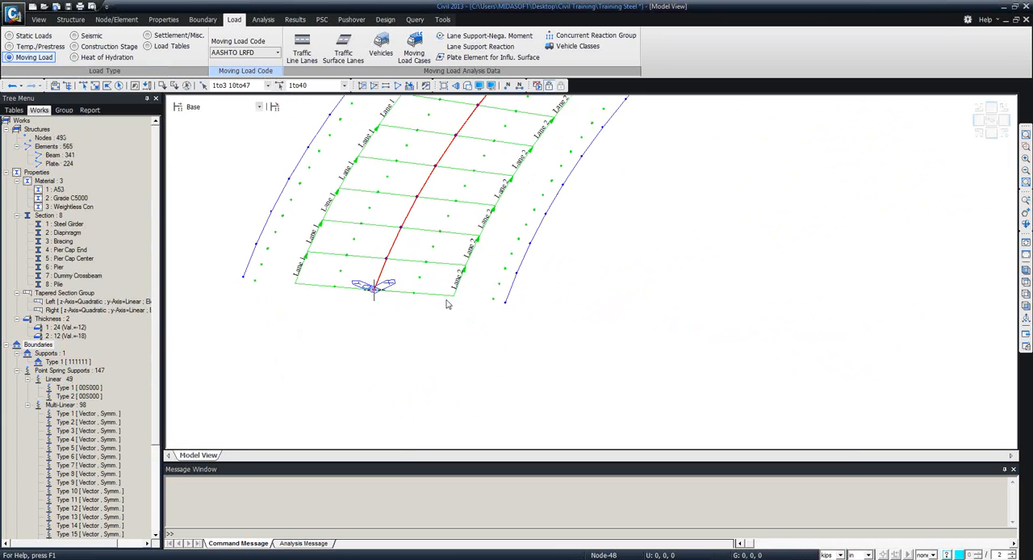
scroll(443, 298, down, 3)
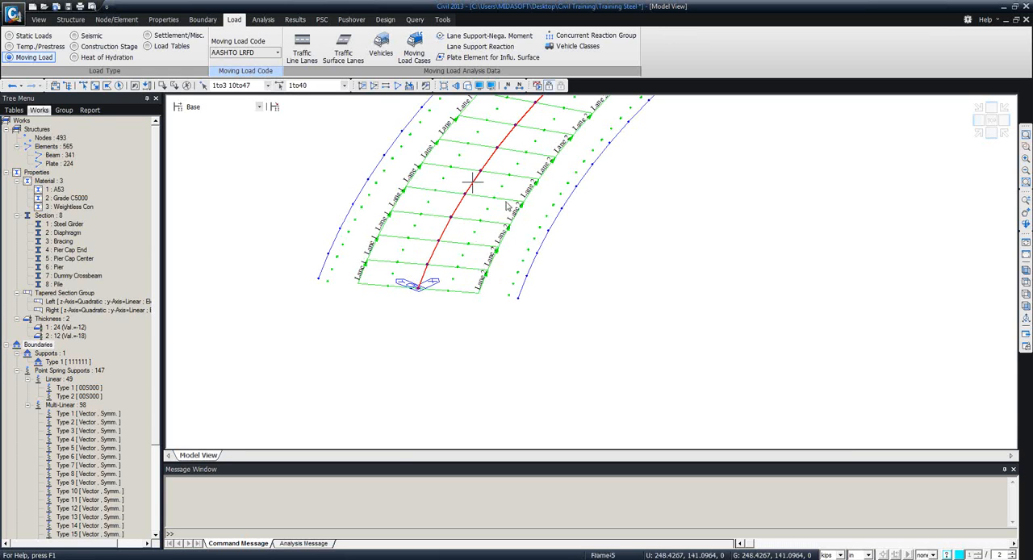
mouse_move(472, 184)
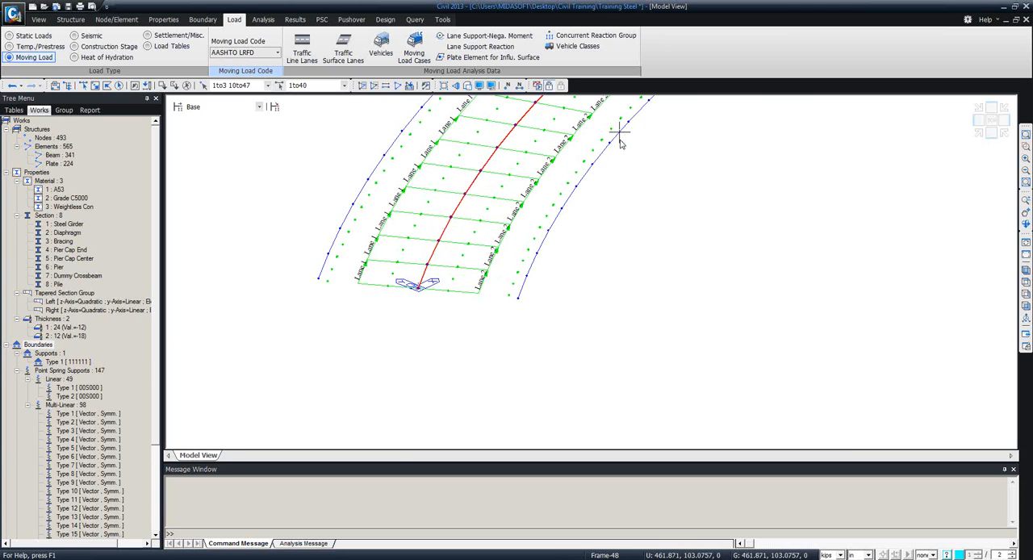
click(1026, 269)
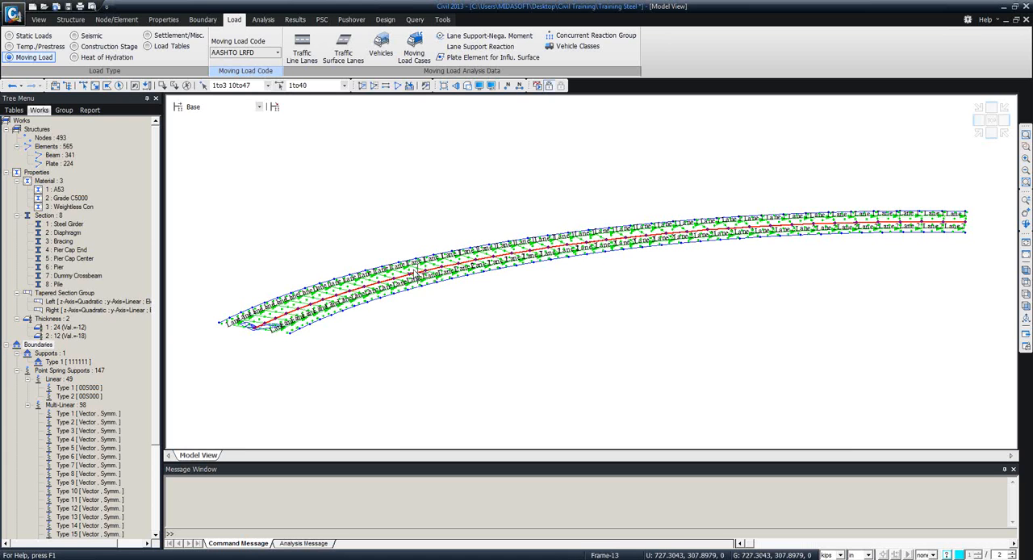
ctrl+middle_drag(397, 298, 382, 316)
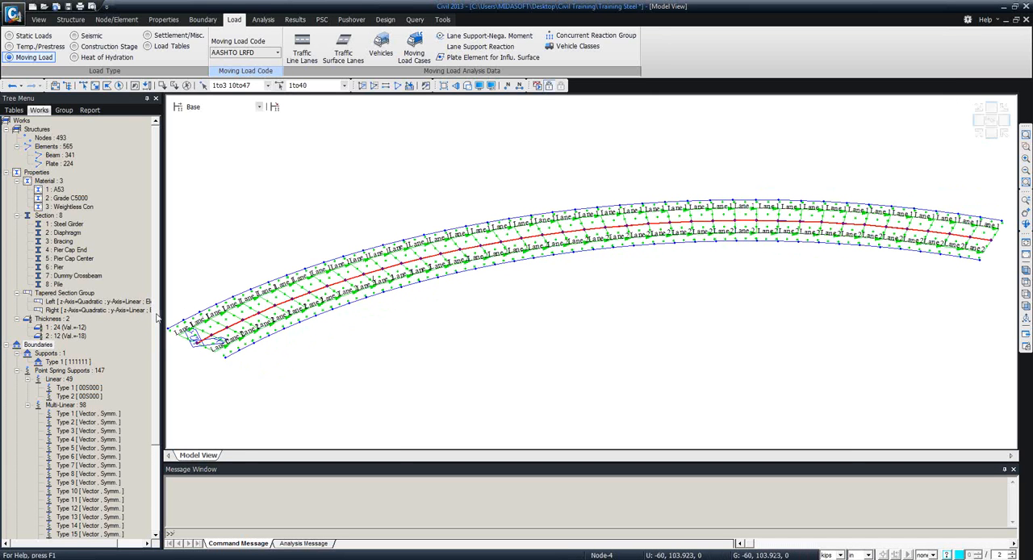
Hide the Lane 1 and Lane 2 traffic line markings in the model view.
scroll(121, 339, down, 4)
click(66, 525)
shift+click(59, 535)
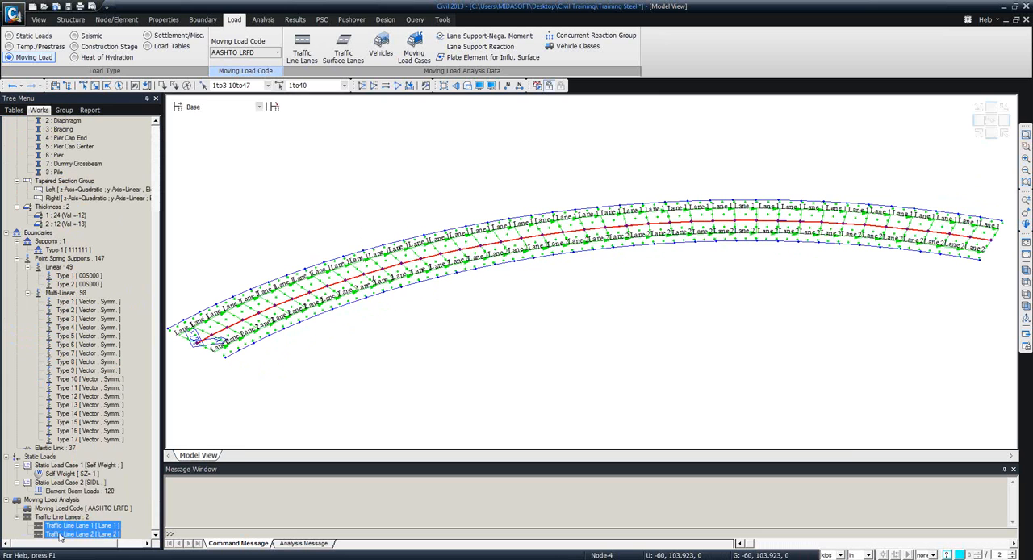
right_click(59, 536)
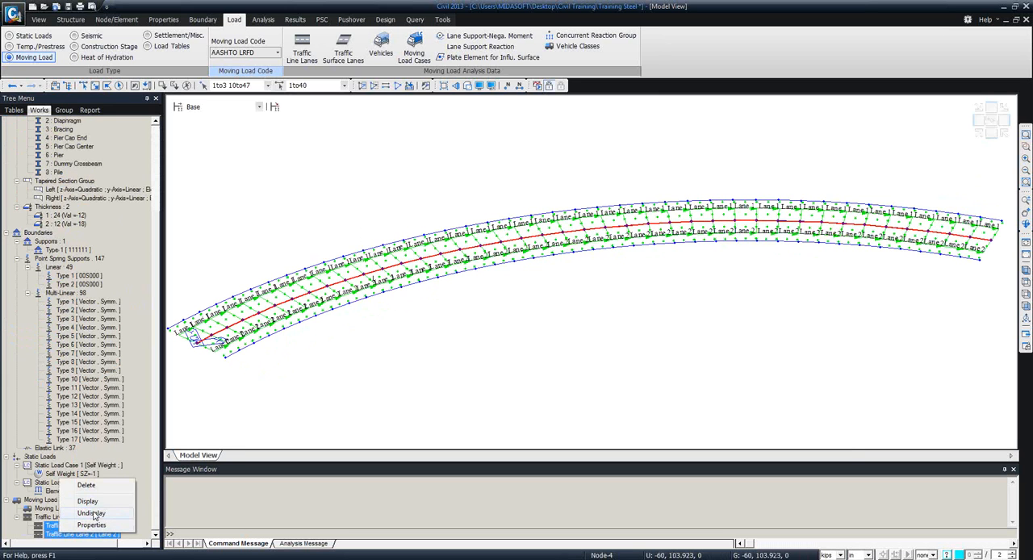
click(93, 514)
right_click(82, 529)
click(110, 502)
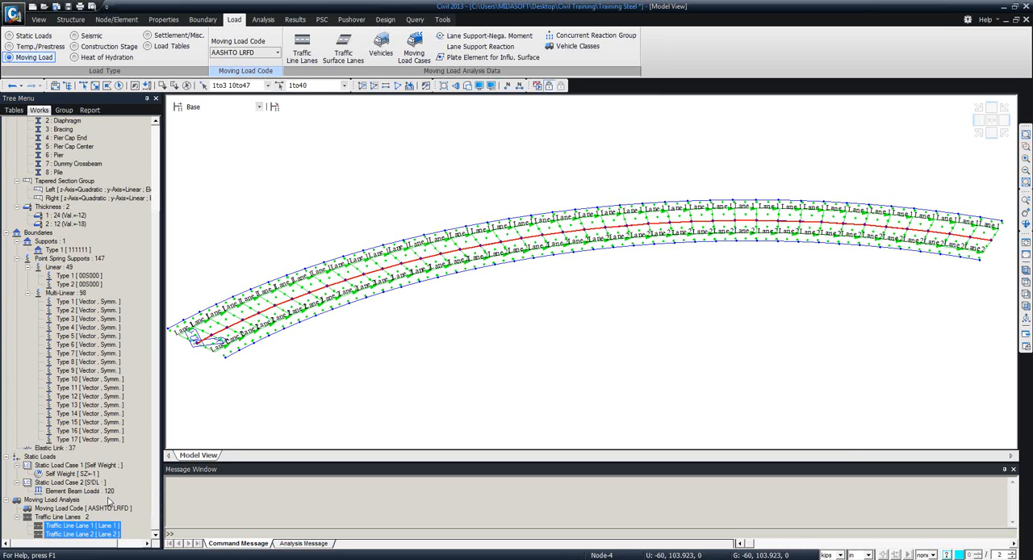
right_click(82, 530)
click(103, 517)
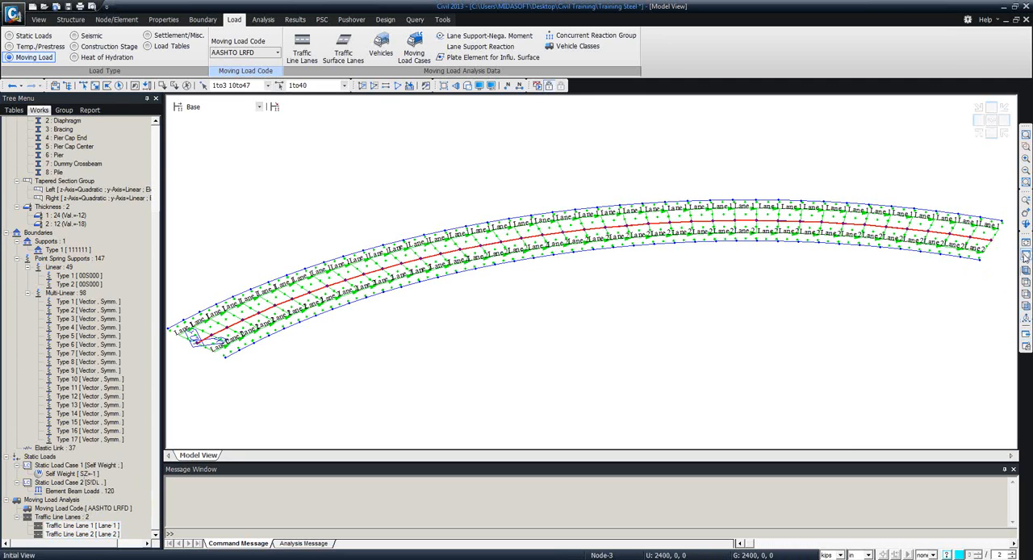
click(1026, 244)
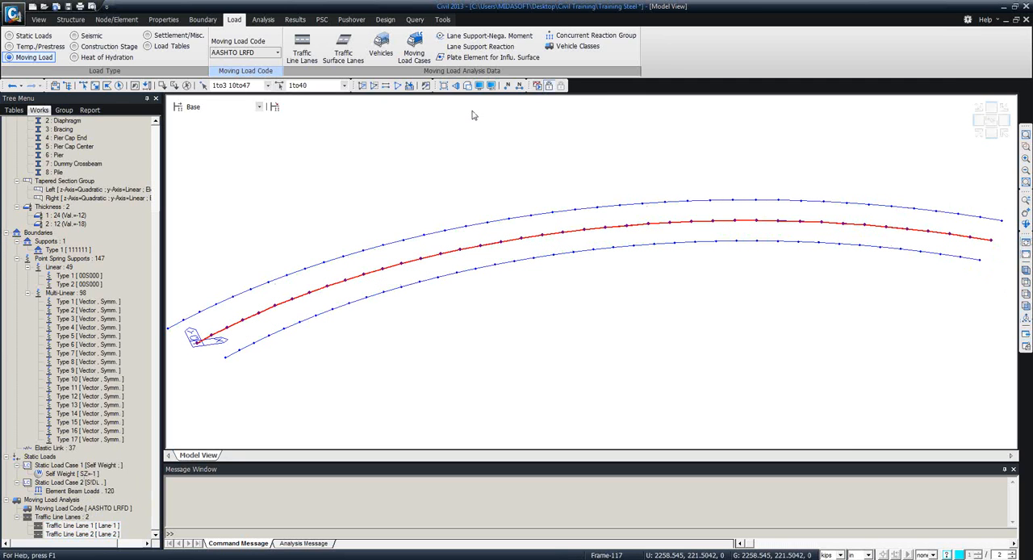
Activate the whole bridge model with solid section display and hide the Type 1 multi-linear point spring symbols.
click(461, 85)
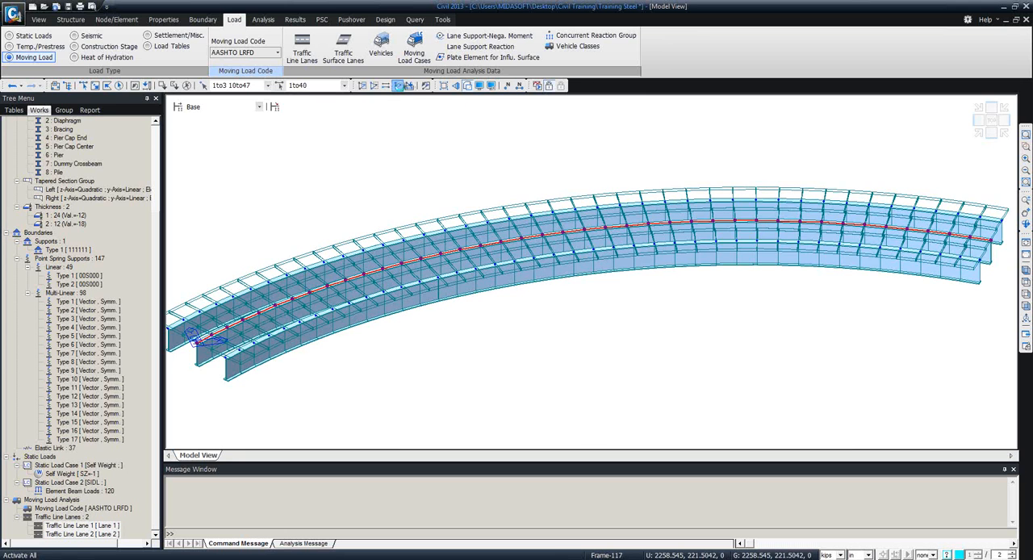
click(398, 85)
mouse_move(535, 247)
ctrl+middle_down()
mouse_move(523, 262)
mouse_move(536, 263)
ctrl+middle_up()
right_click(95, 301)
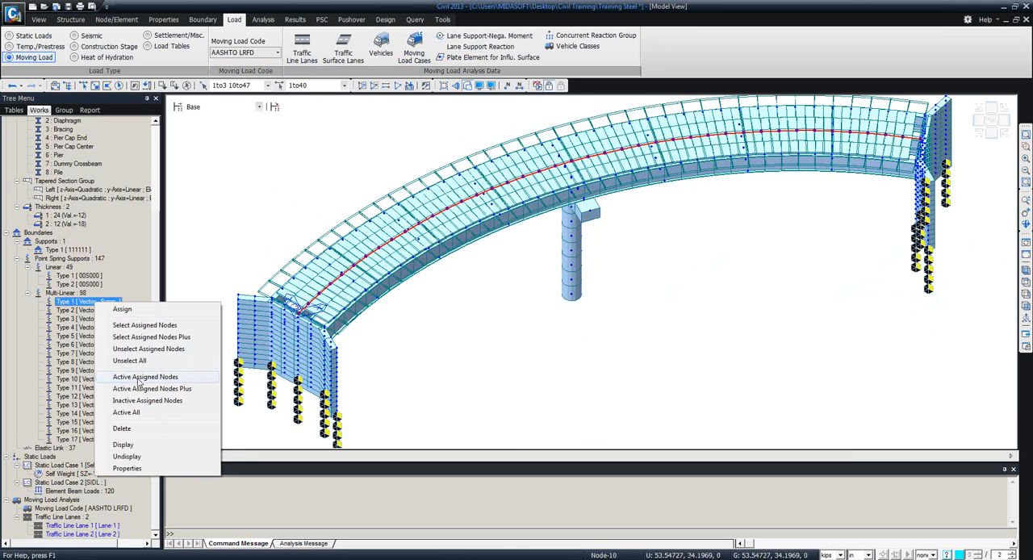
click(136, 457)
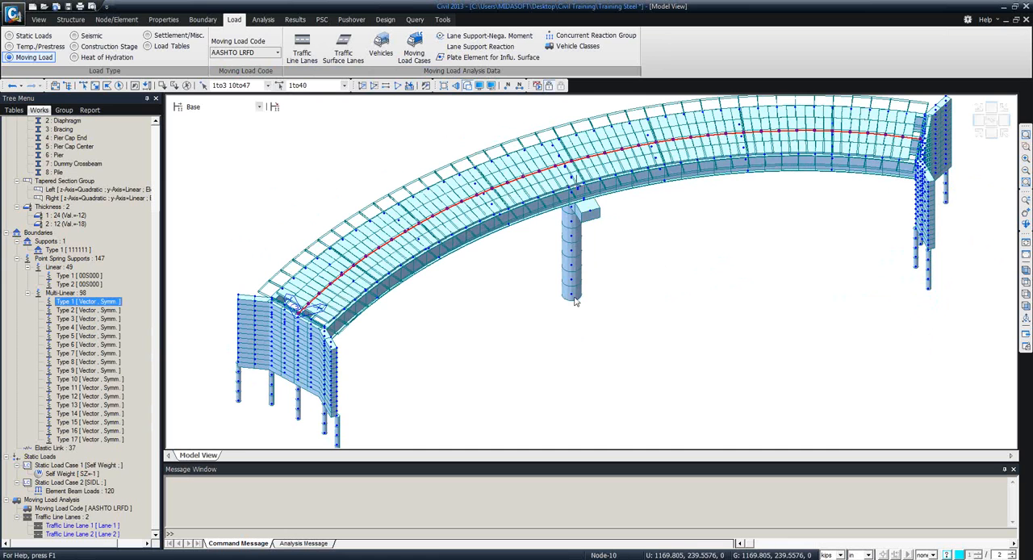
ctrl+middle_drag(571, 249, 566, 222)
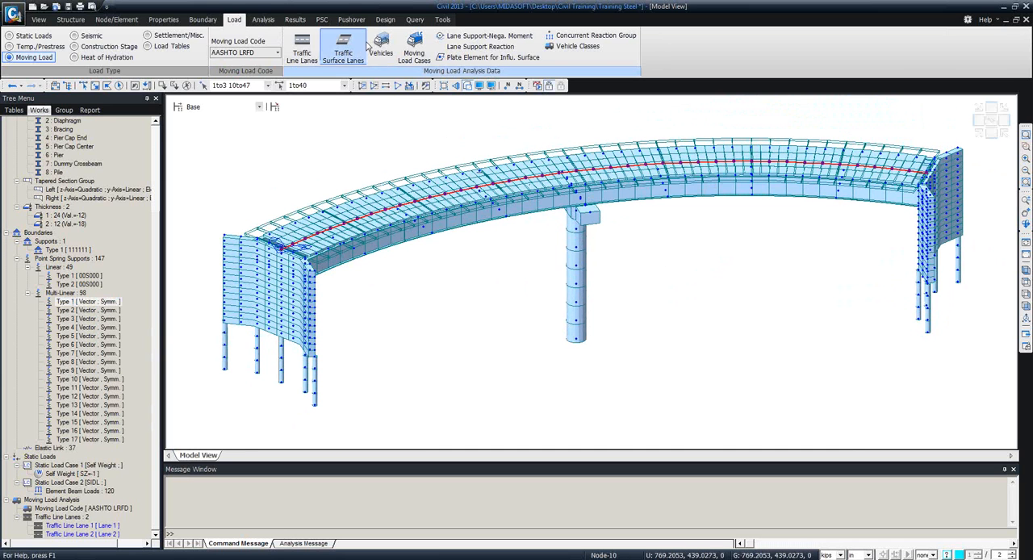
Add the AASHTO LRFD standard vehicle HL-93TRK with a dynamic load allowance of 33%.
click(381, 50)
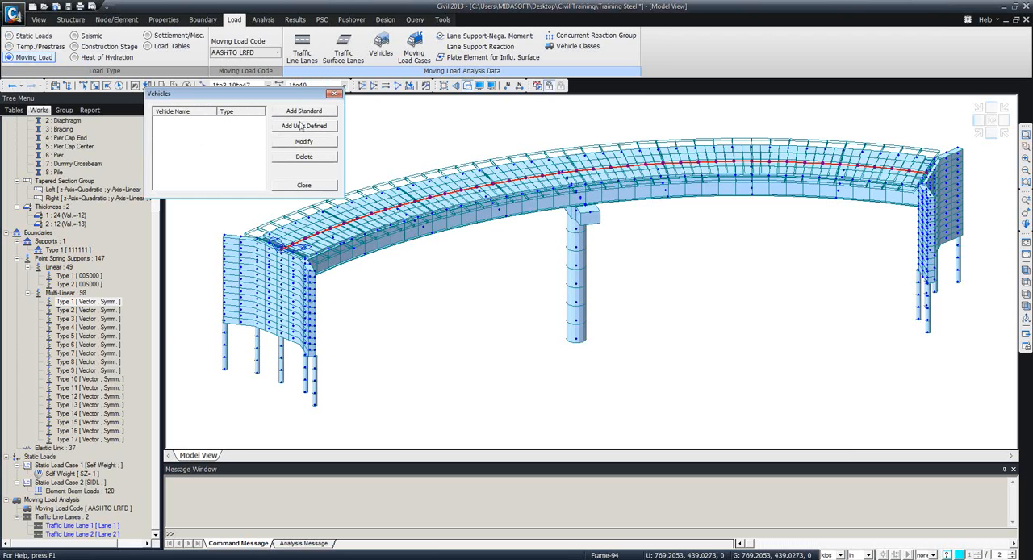
click(296, 115)
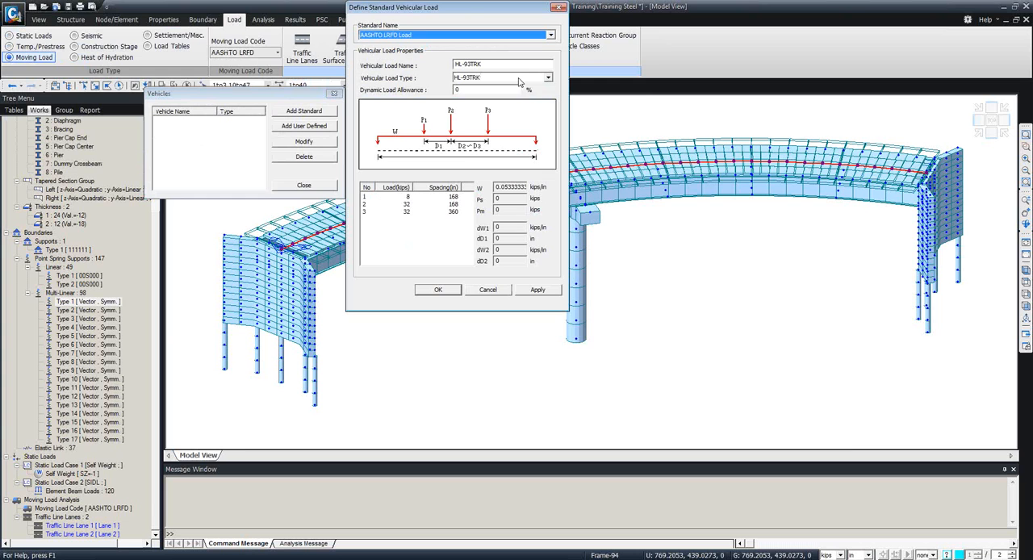
click(520, 80)
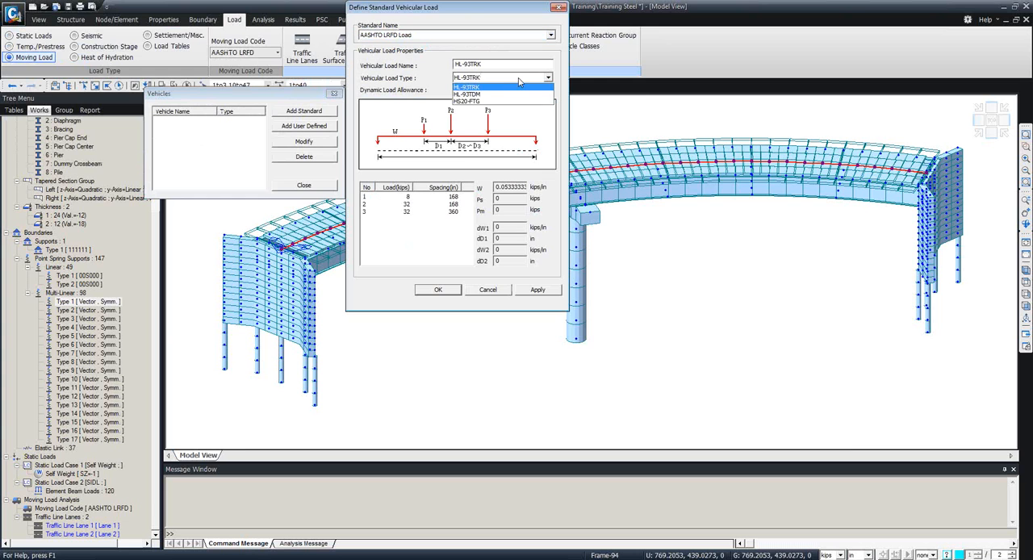
click(481, 88)
drag(470, 90, 429, 91)
text(3)
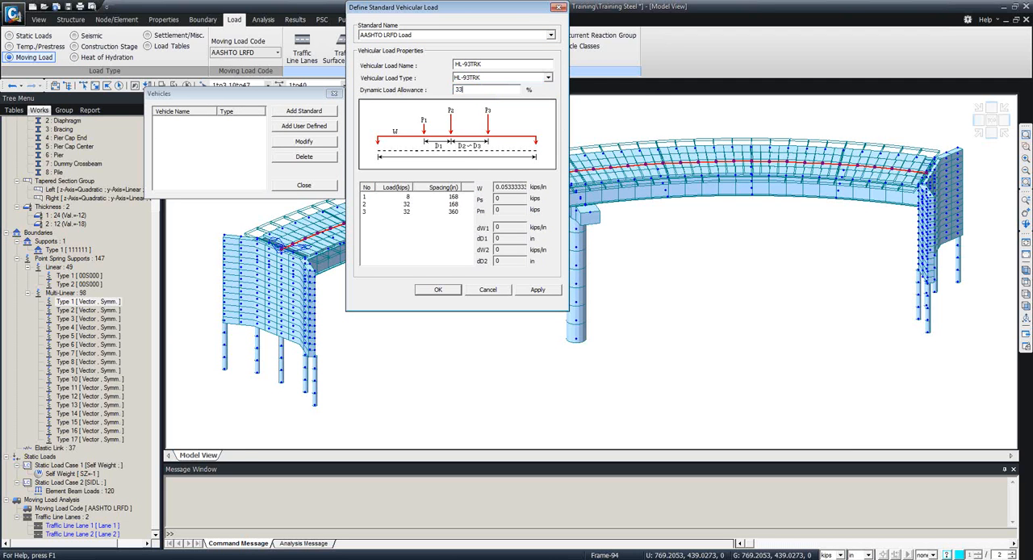
text(3)
click(538, 290)
Add the standard vehicle HL-93TDM with the 33% dynamic load allowance and finish the vehicle definitions.
click(548, 77)
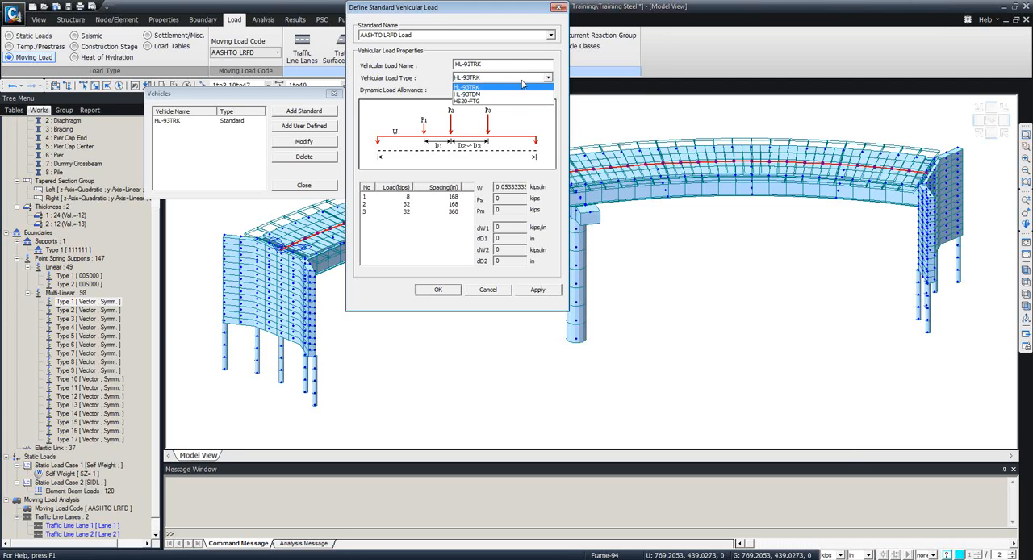
click(482, 94)
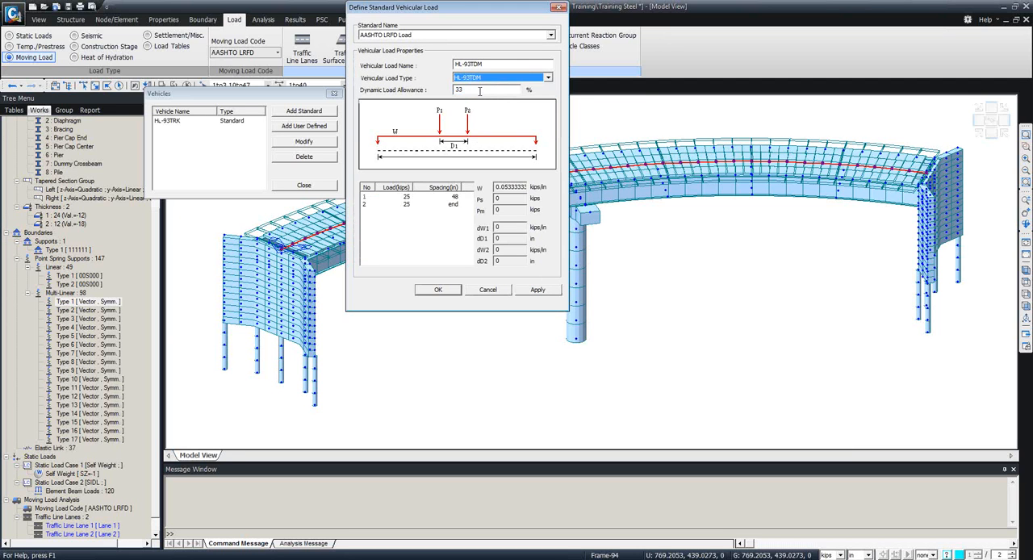
click(438, 290)
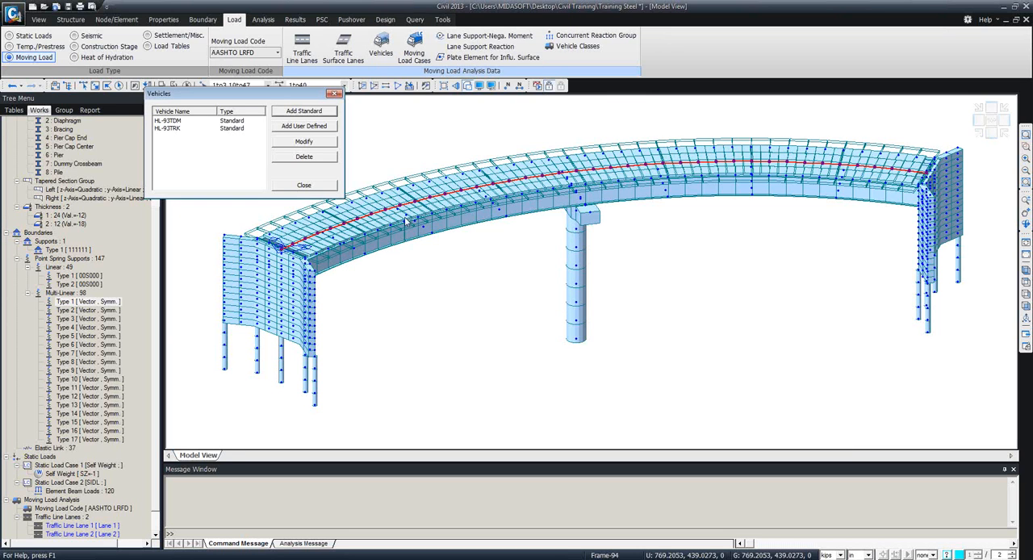
click(331, 186)
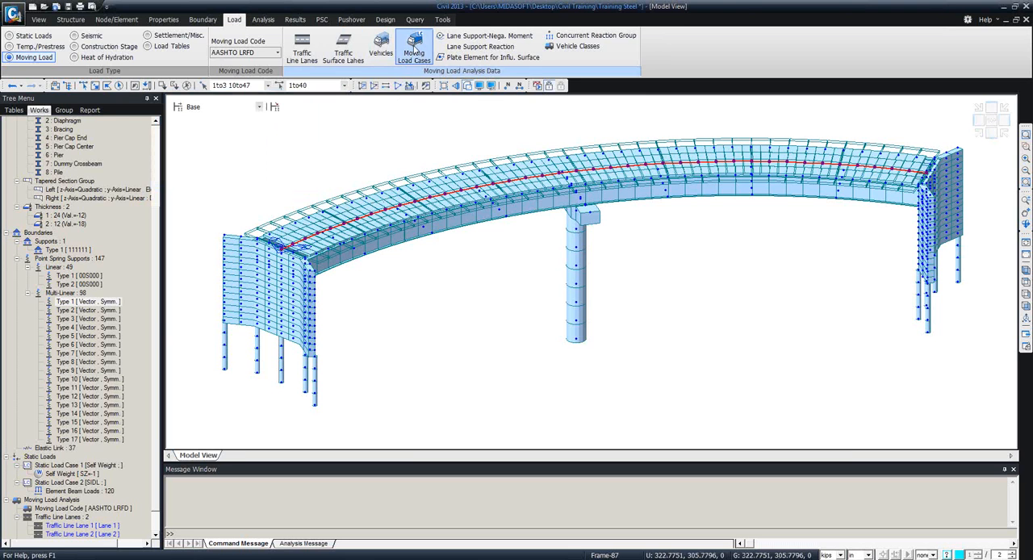
Collapse the Boundaries and Properties branches of the works tree.
scroll(160, 381, down, 1)
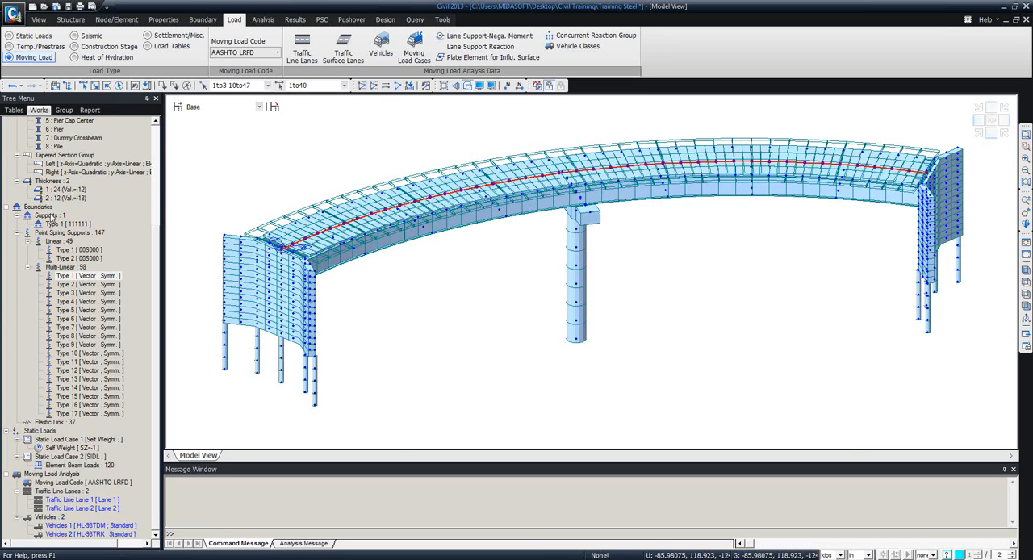
click(9, 209)
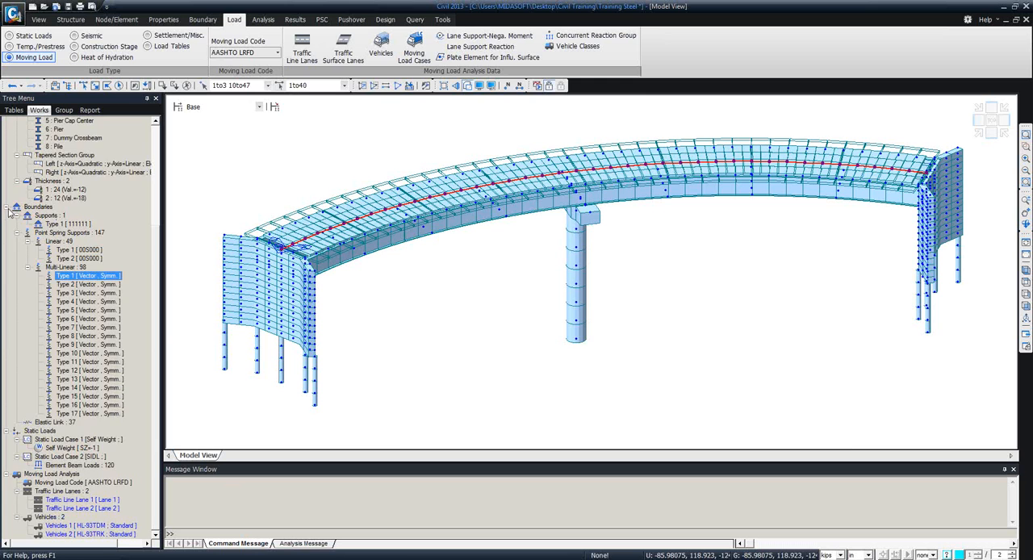
click(7, 208)
click(6, 173)
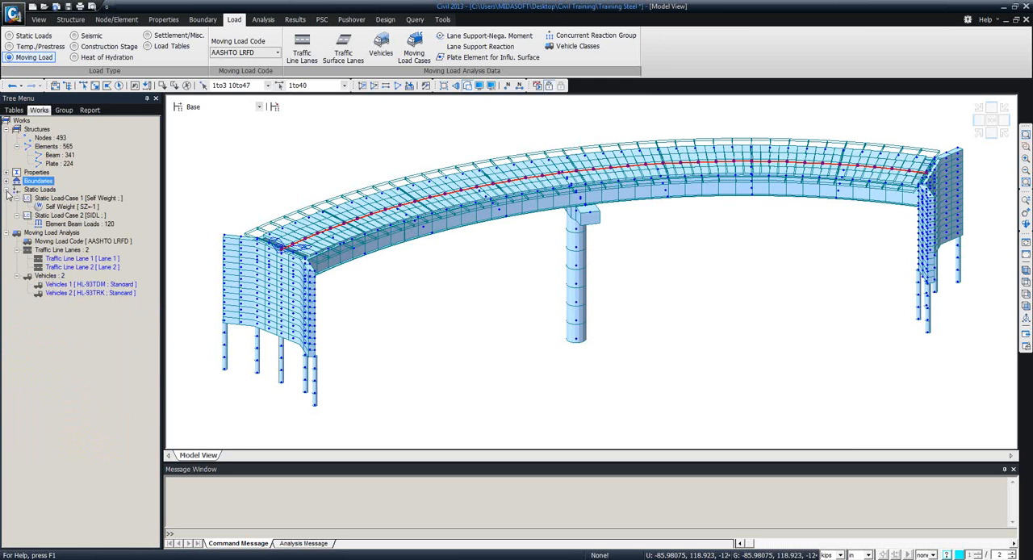
Start a new moving load case named MLC 1.
click(414, 50)
click(185, 51)
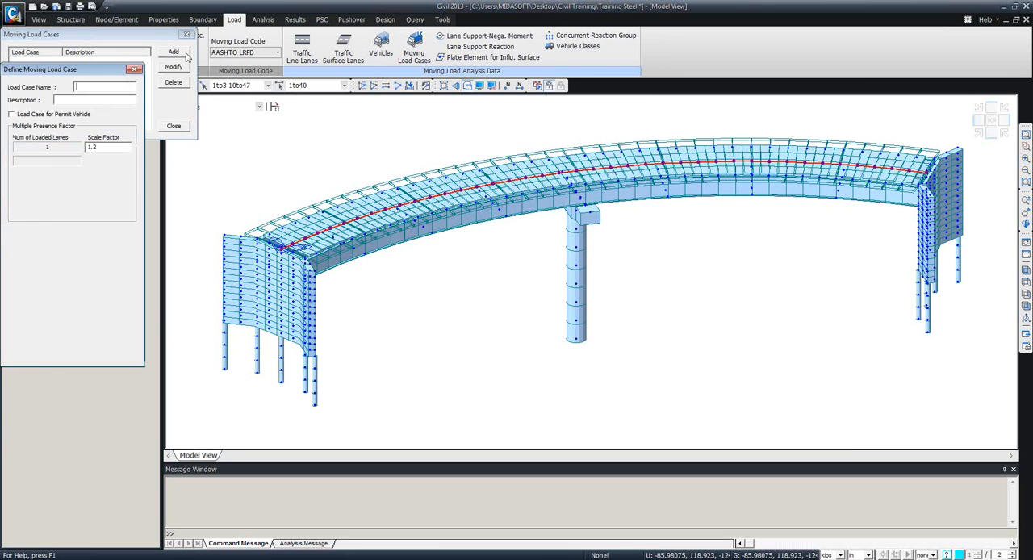
drag(101, 68, 323, 67)
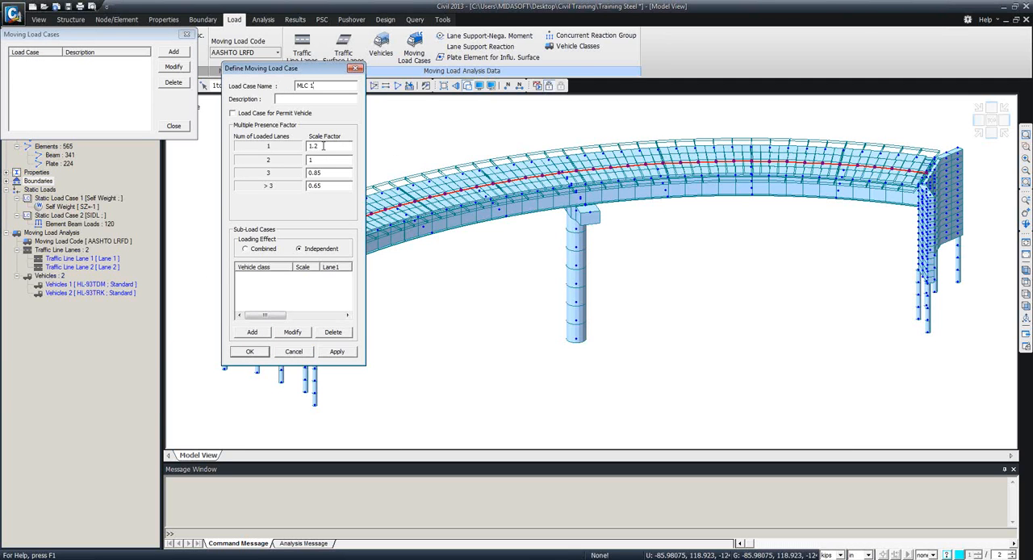
Add a sub-load case for vehicle class HL-93TDM with at most 2 loaded lanes, assigning Lane 1 and Lane 2.
click(252, 331)
click(487, 96)
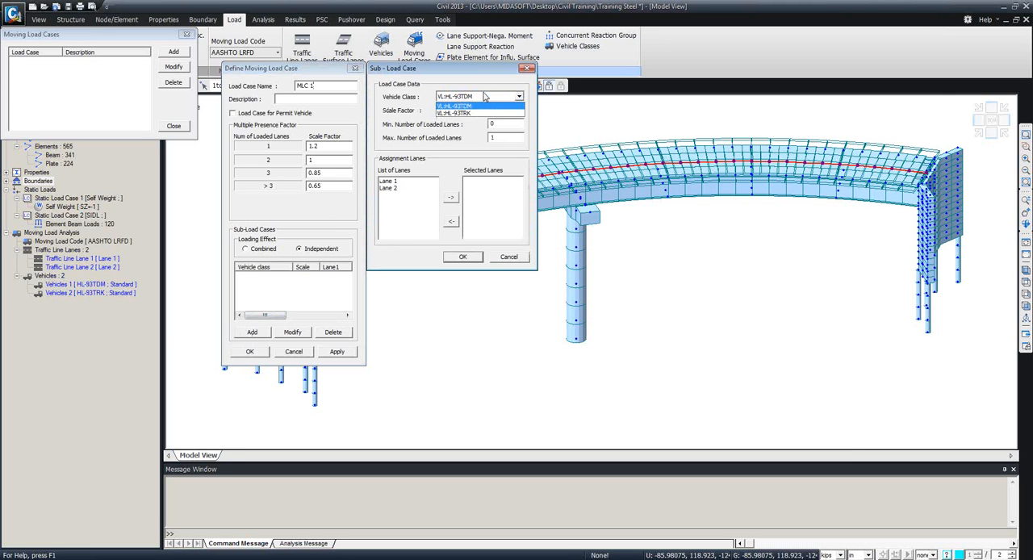
click(472, 107)
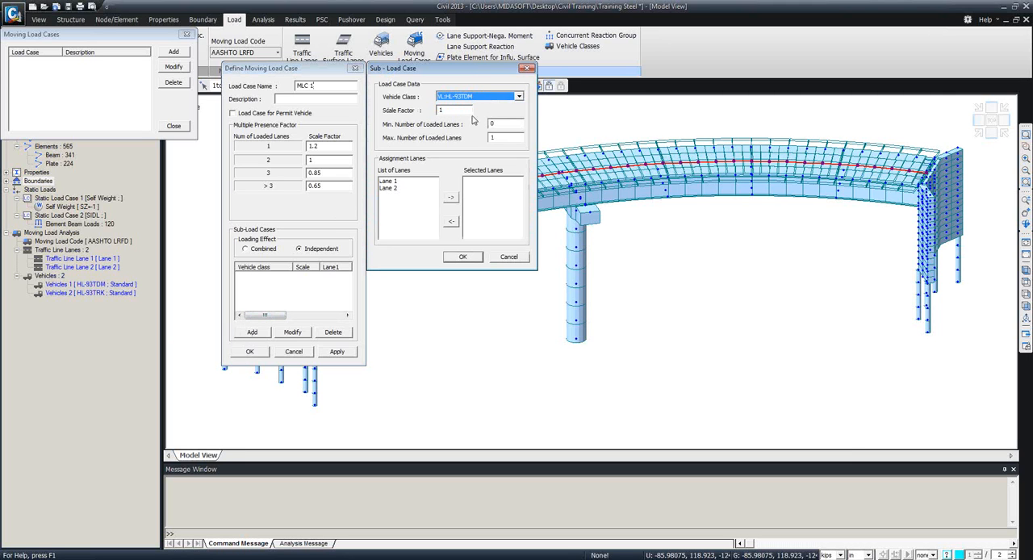
double_click(495, 123)
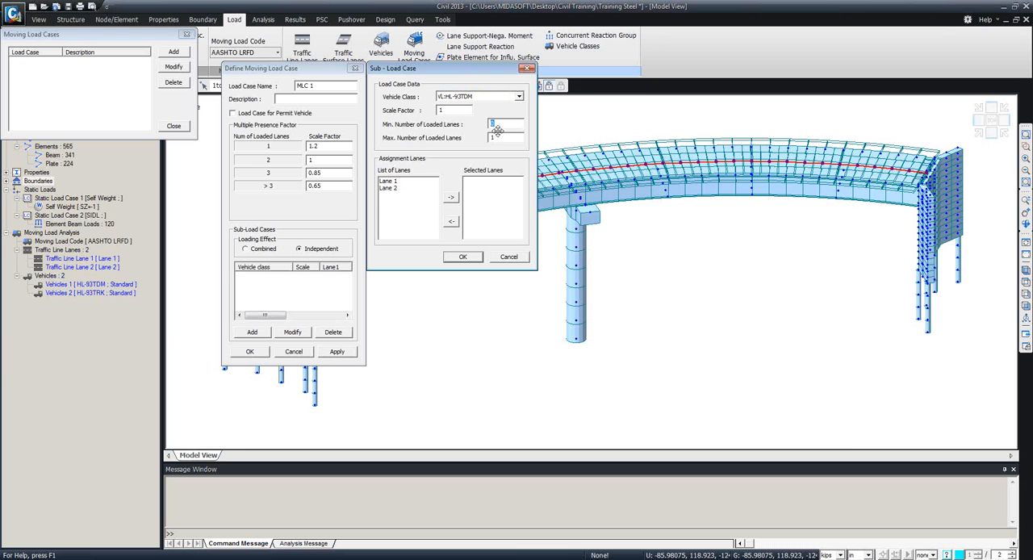
double_click(502, 138)
drag(388, 181, 390, 188)
click(450, 200)
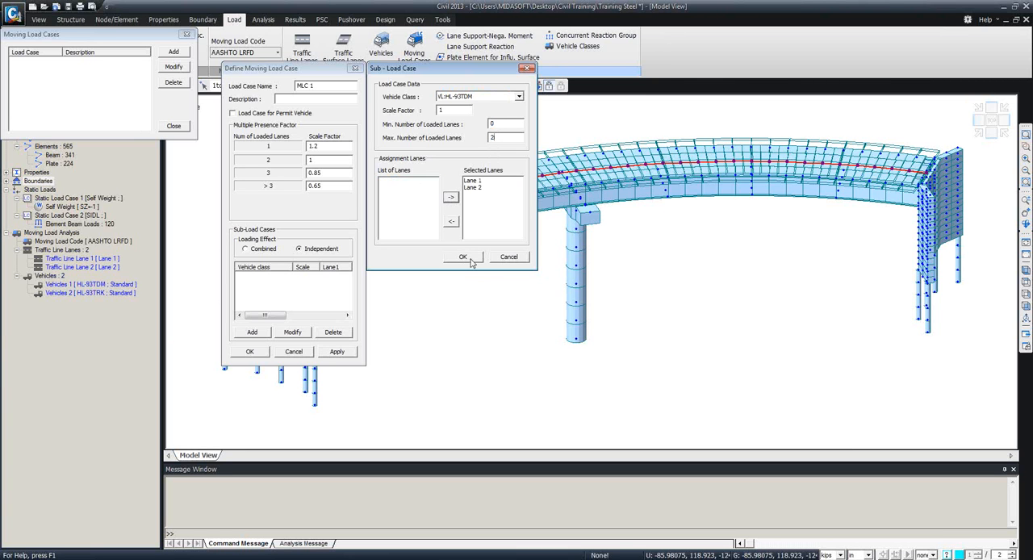
click(468, 256)
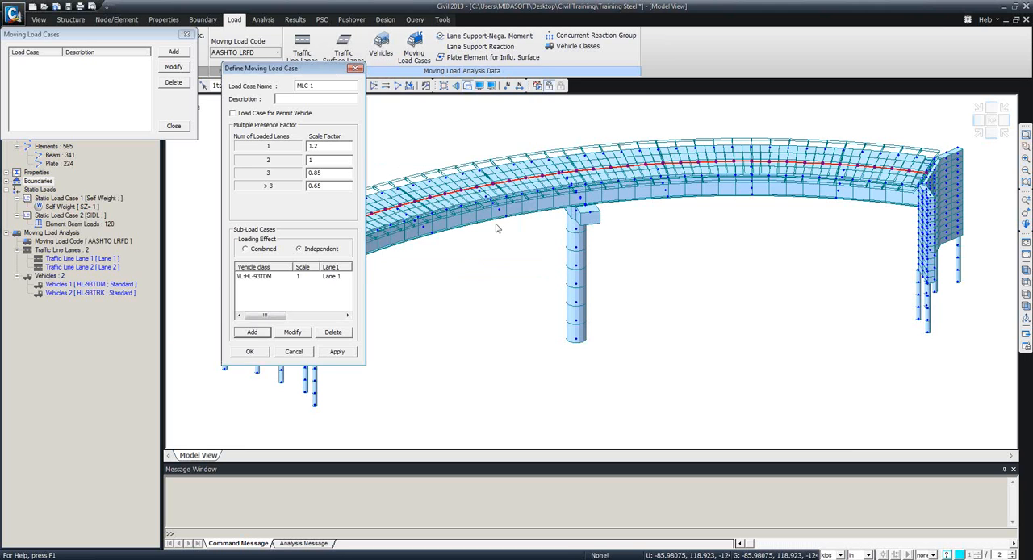
Add a sub-load case for HL-93TRK with at most 2 loaded lanes on Lane 1 and Lane 2, and save the moving load case.
click(257, 333)
click(483, 100)
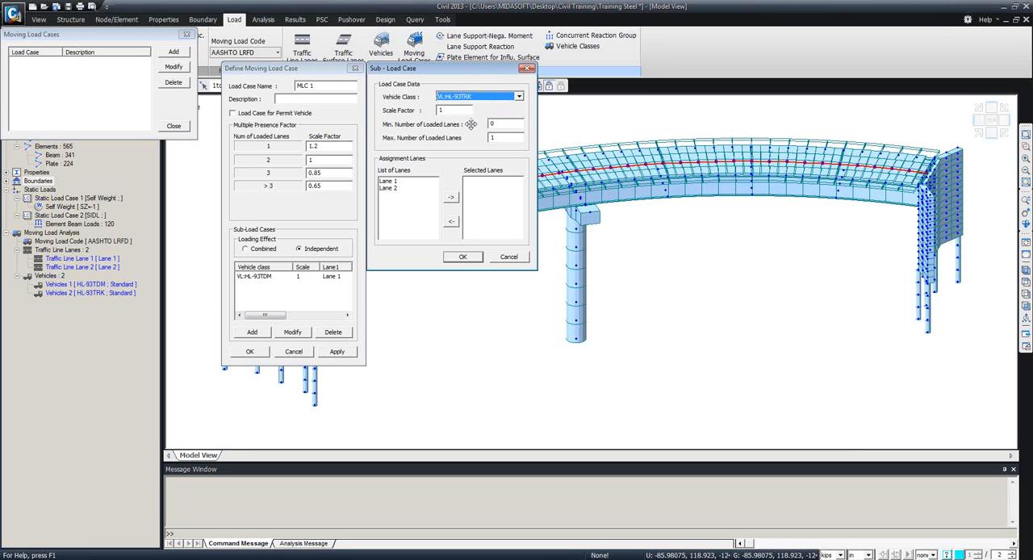
click(485, 114)
drag(501, 140, 475, 134)
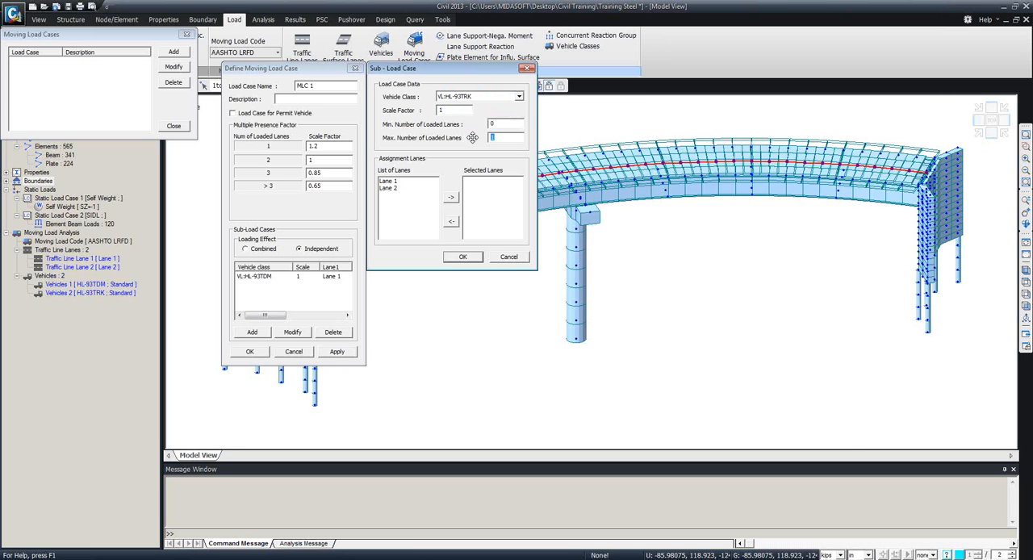
text(2)
click(388, 182)
click(451, 197)
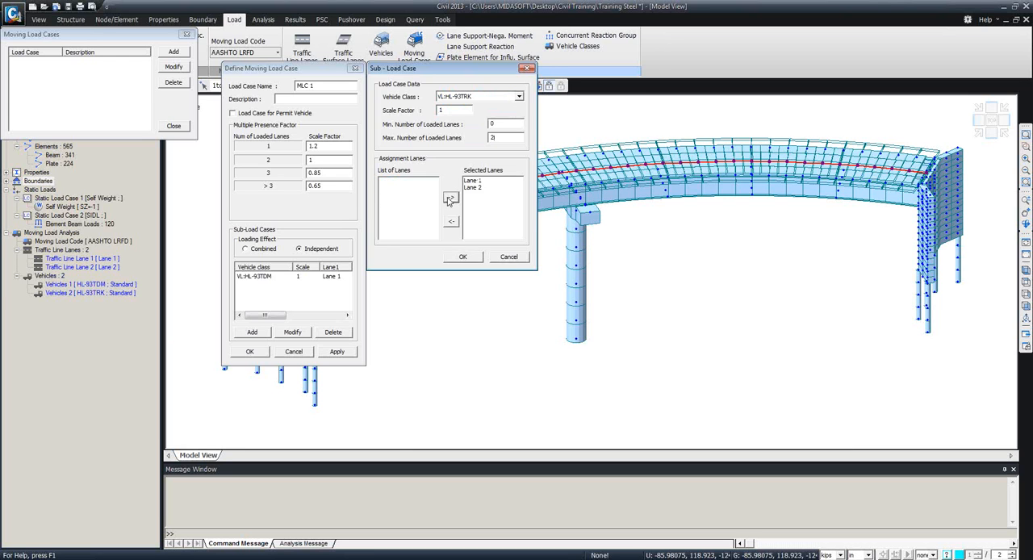
click(463, 256)
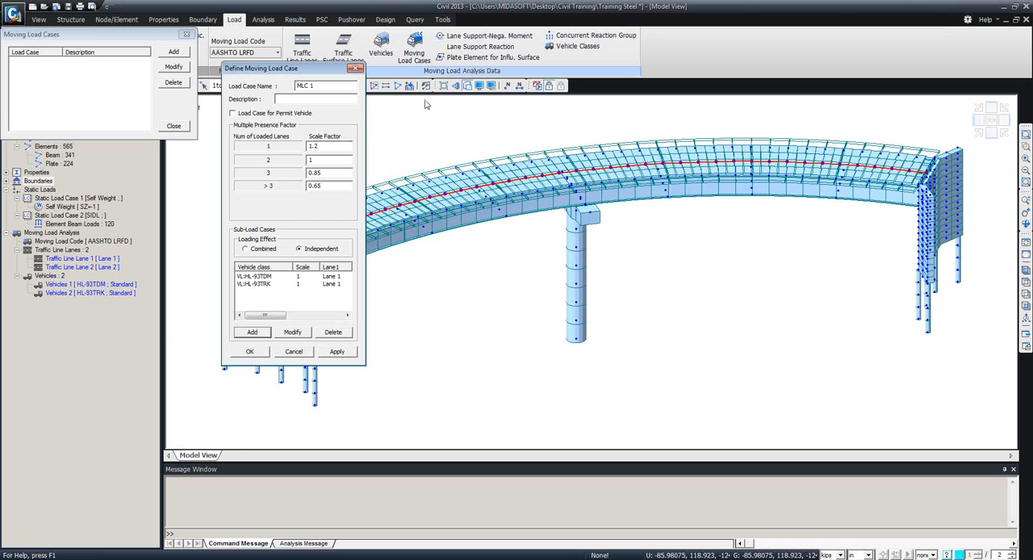
click(252, 352)
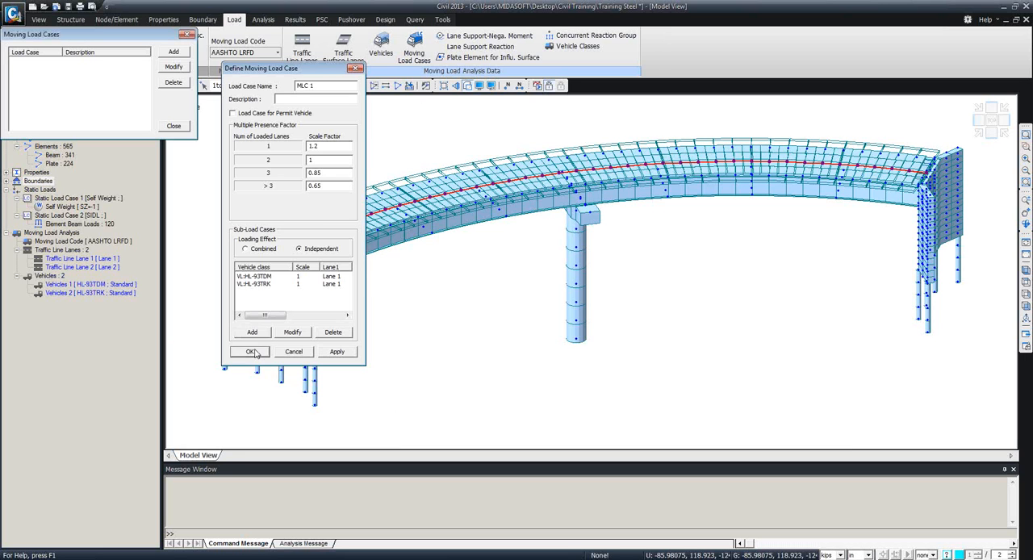
click(173, 127)
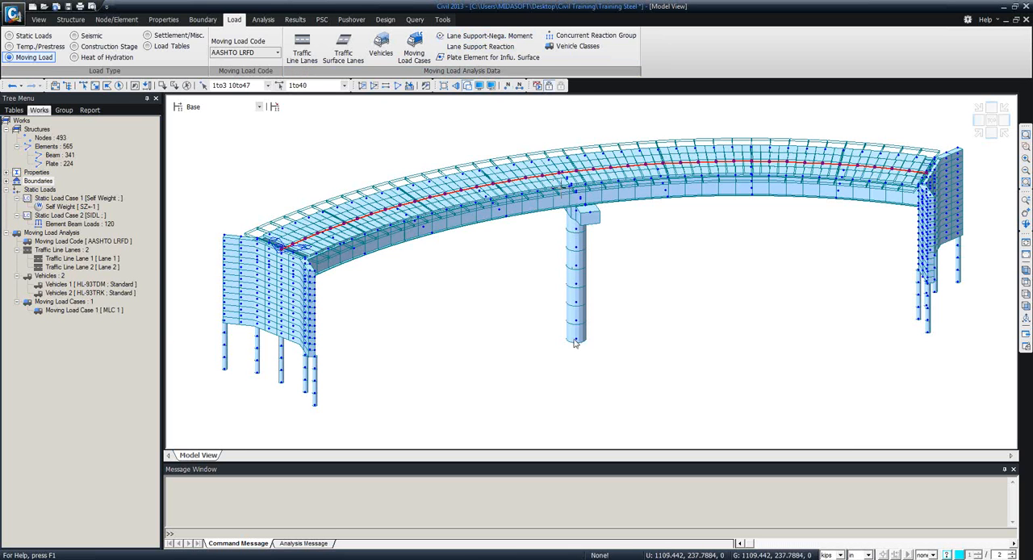
middle_drag(576, 342, 597, 342)
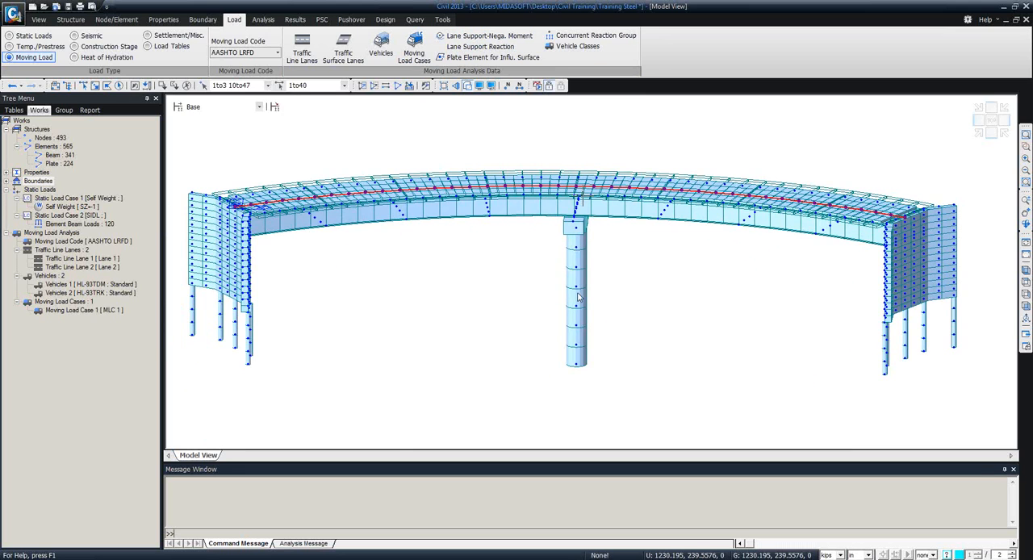
ctrl+middle_drag(580, 298, 573, 260)
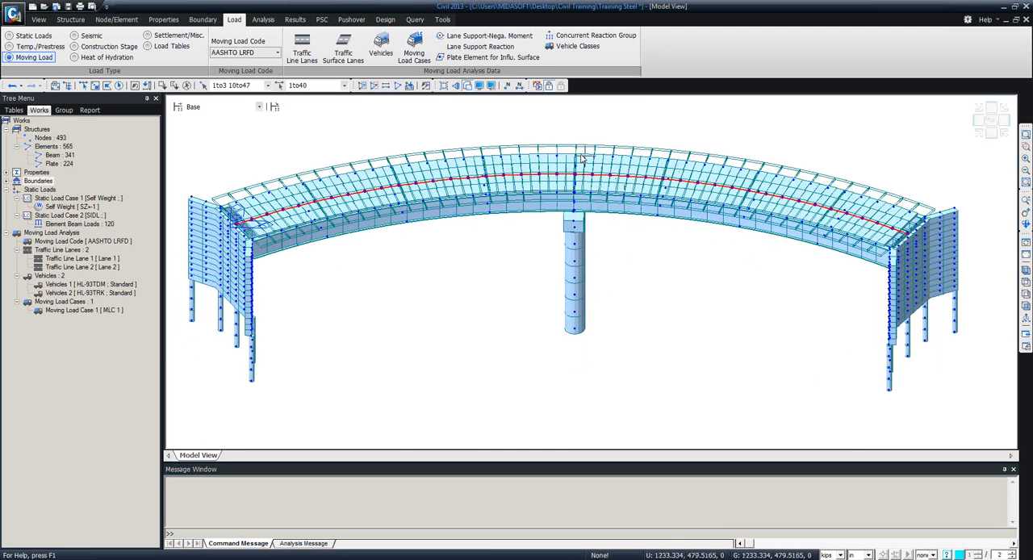
mouse_move(582, 157)
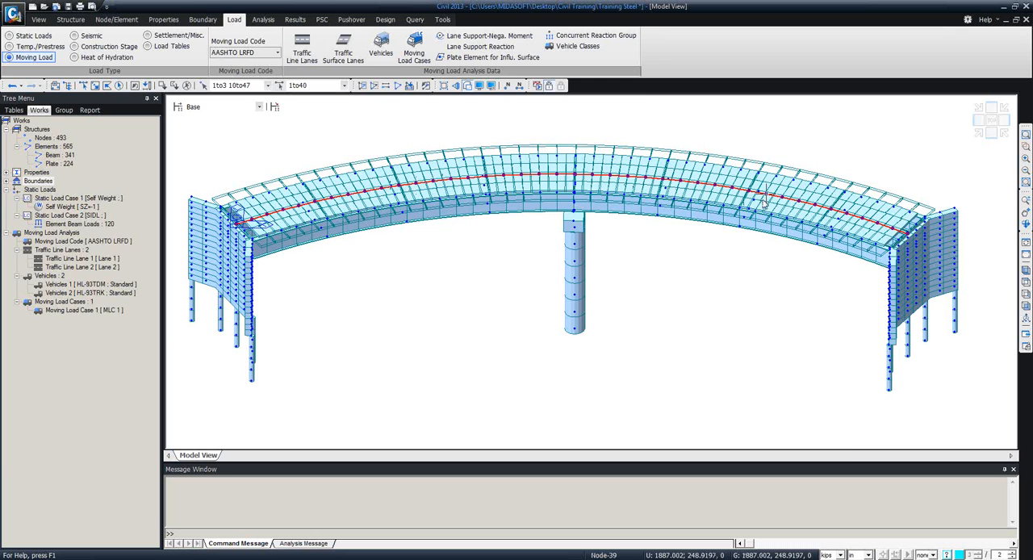
mouse_move(764, 204)
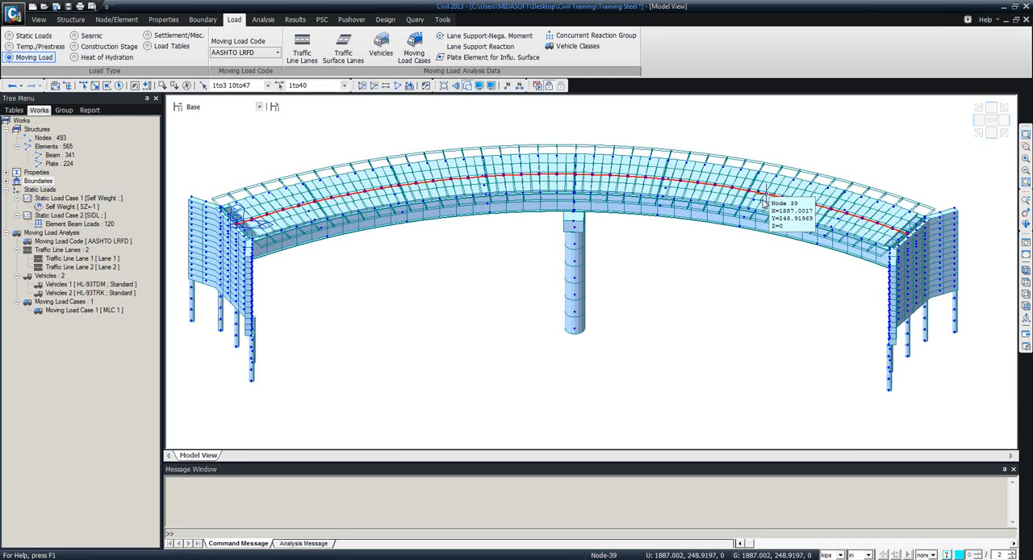
Show Tree Menu 2 beside the model and select the Girders structure group.
click(457, 38)
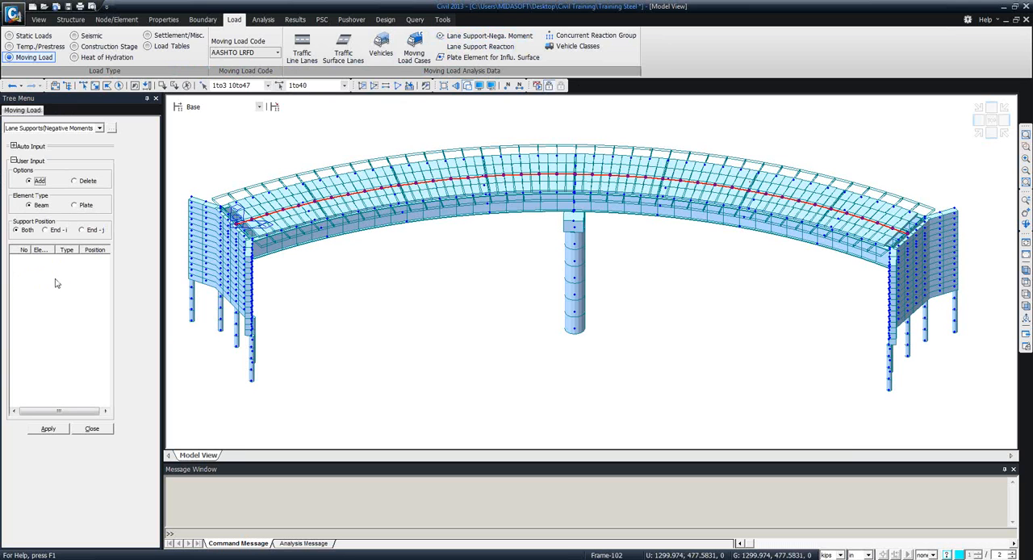
right_click(687, 88)
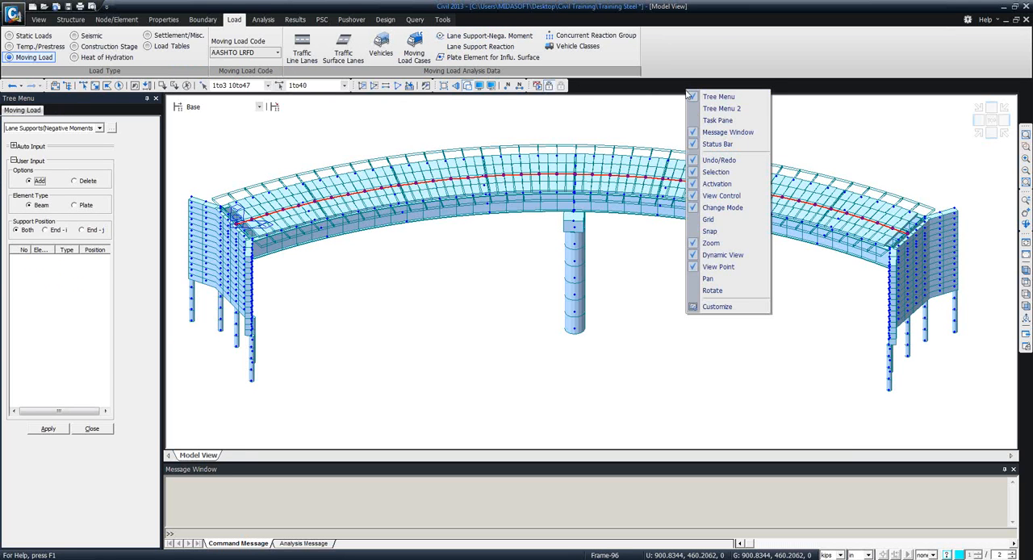
click(710, 109)
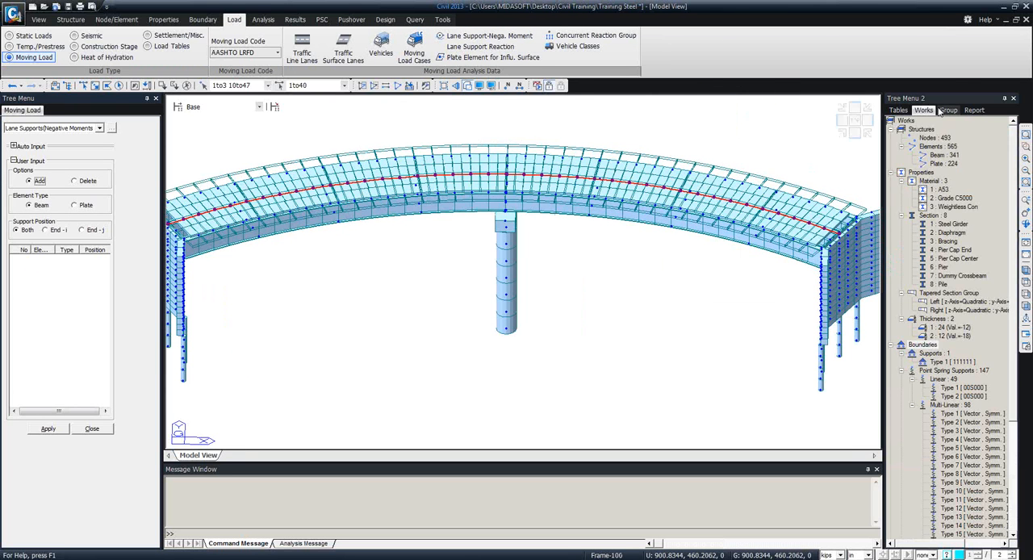
click(949, 110)
drag(965, 146, 593, 205)
double_click(932, 155)
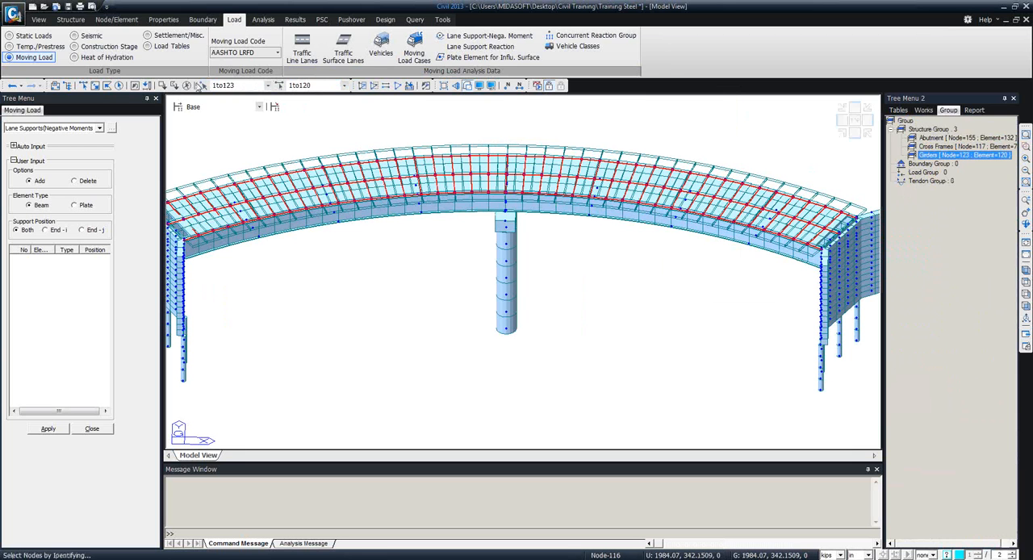
click(185, 86)
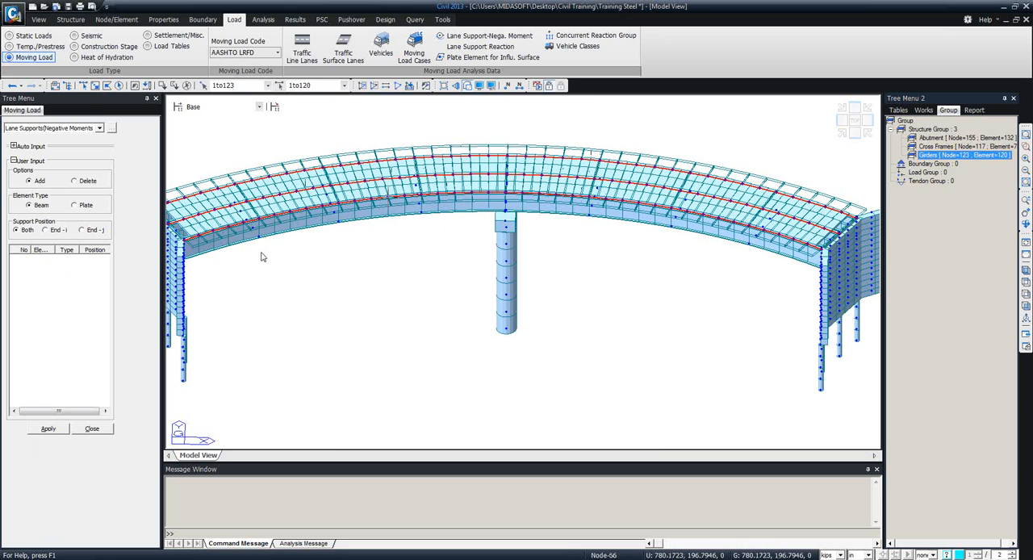
click(90, 429)
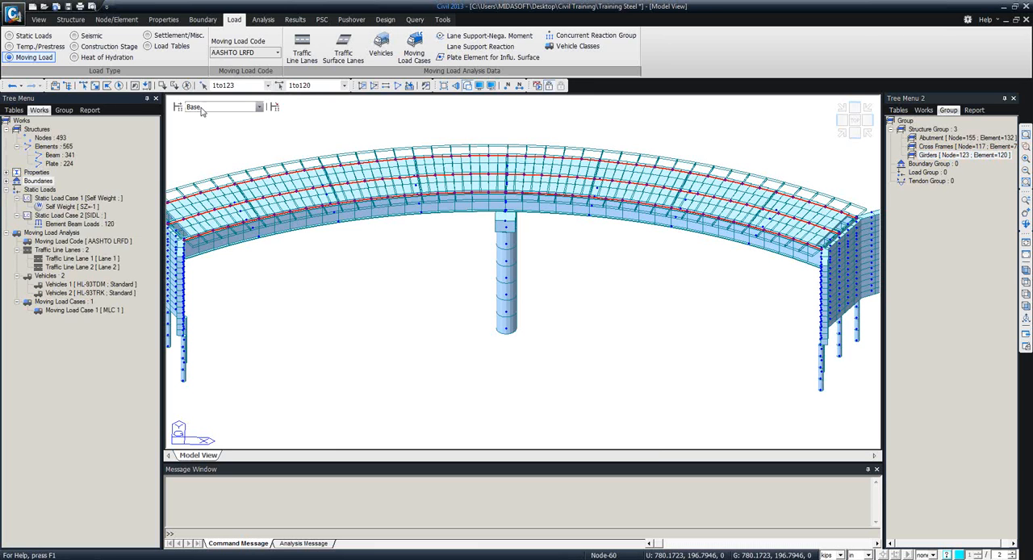
Add the Girders group as an automatic lane support for negative moments.
click(484, 35)
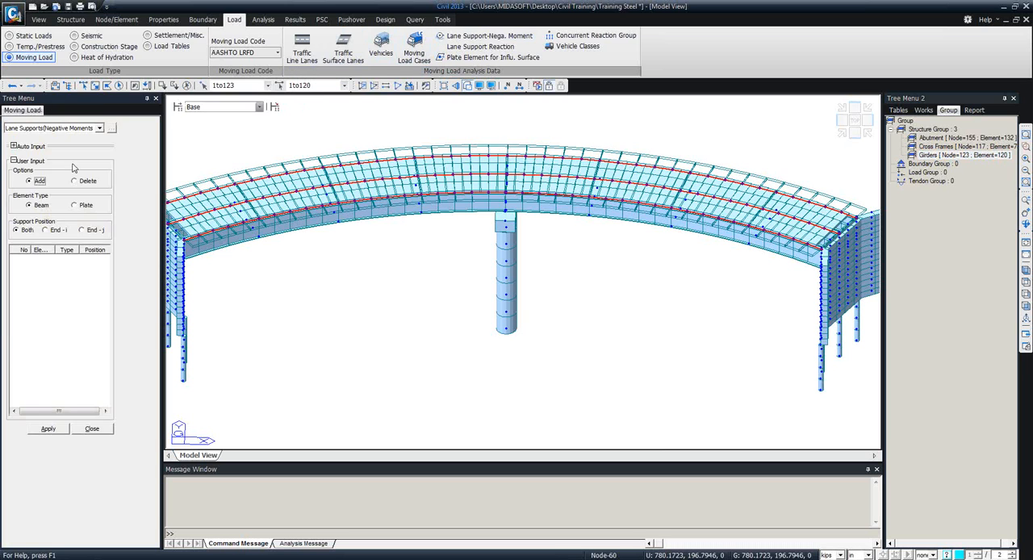
click(13, 146)
click(60, 168)
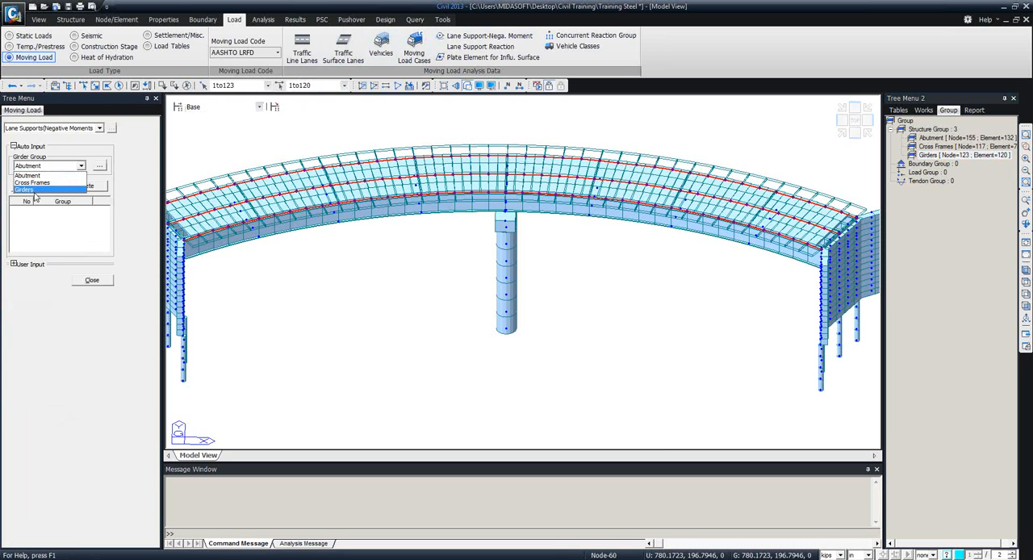
click(32, 191)
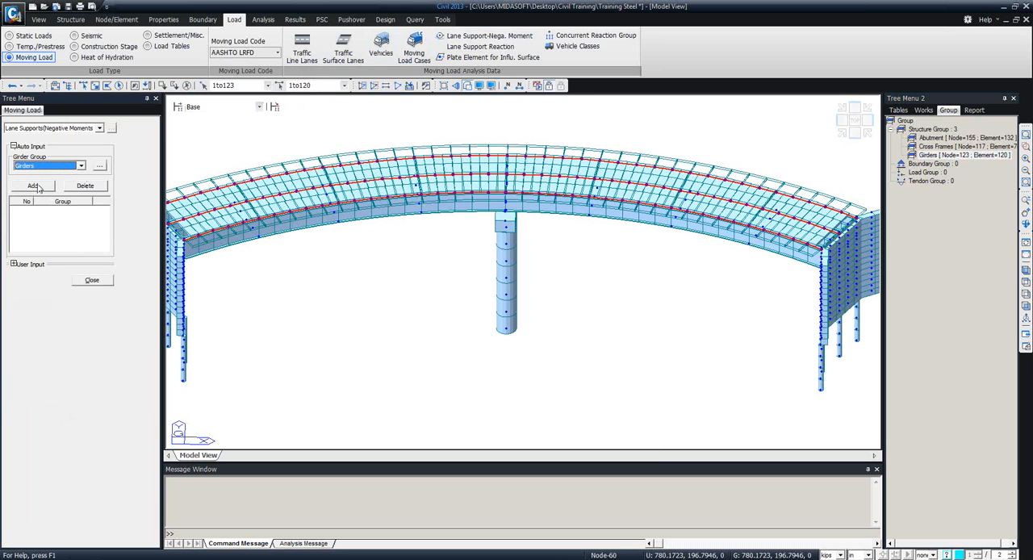
click(36, 187)
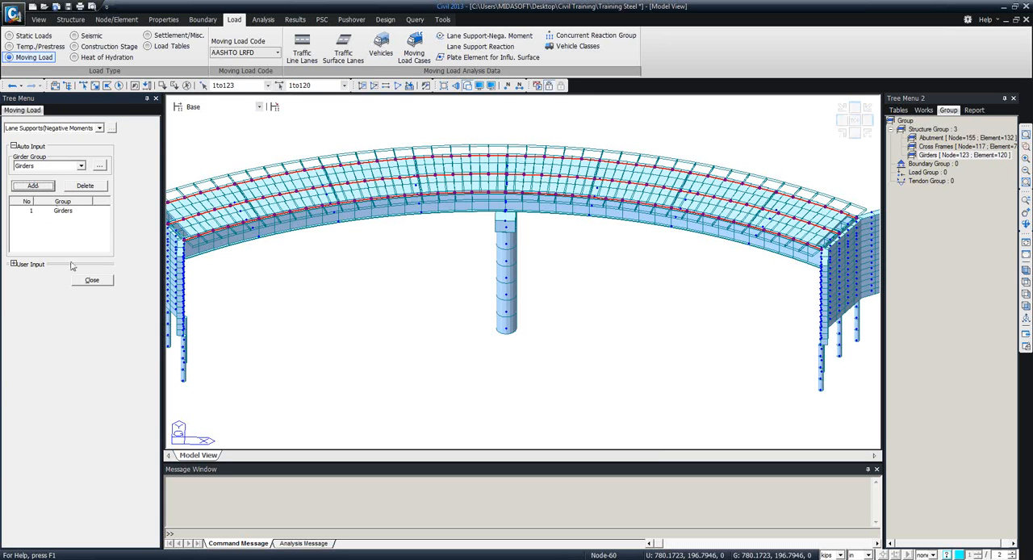
click(90, 282)
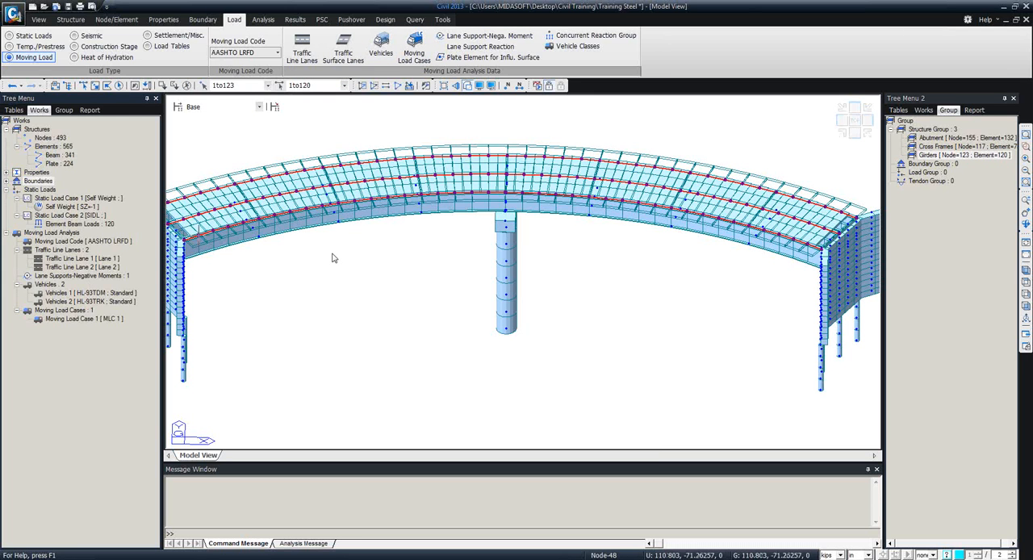
click(480, 46)
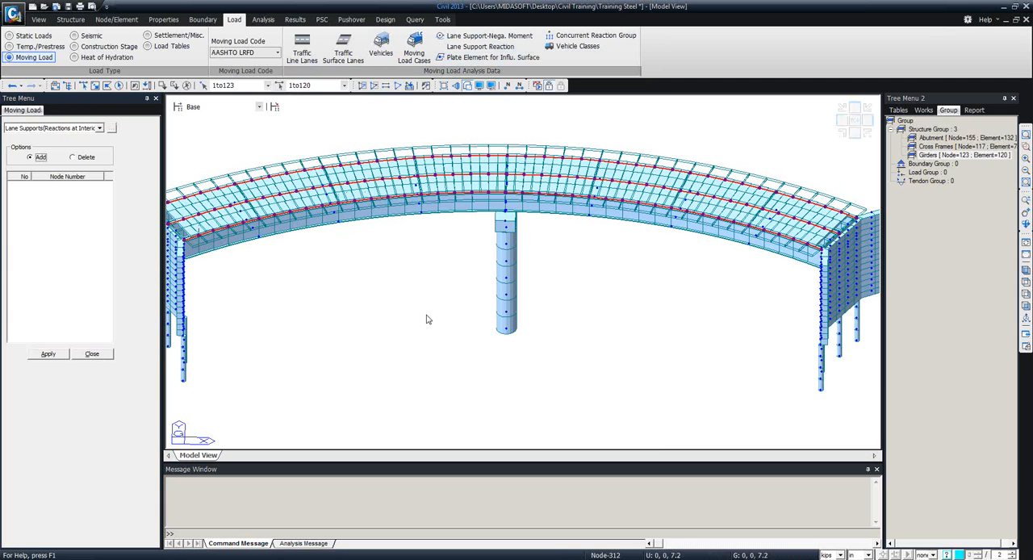
click(82, 86)
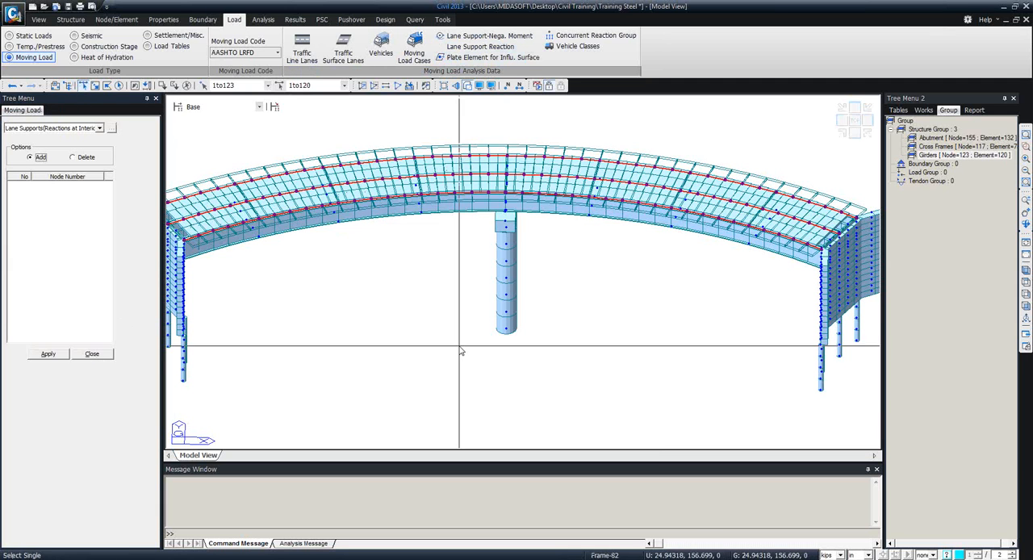
click(92, 354)
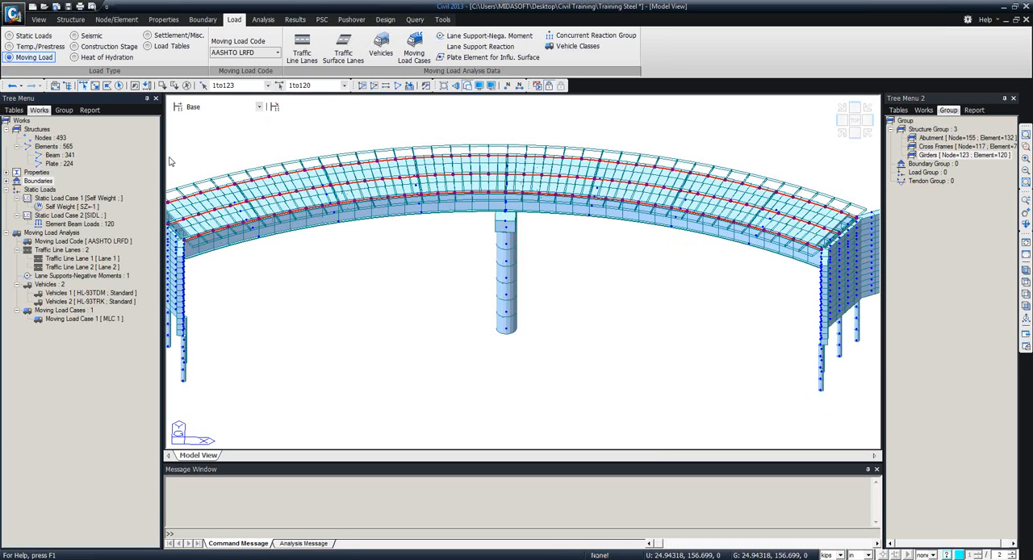
Set the frame results in the moving load analysis control data to Normal + Concurrent Force.
click(264, 19)
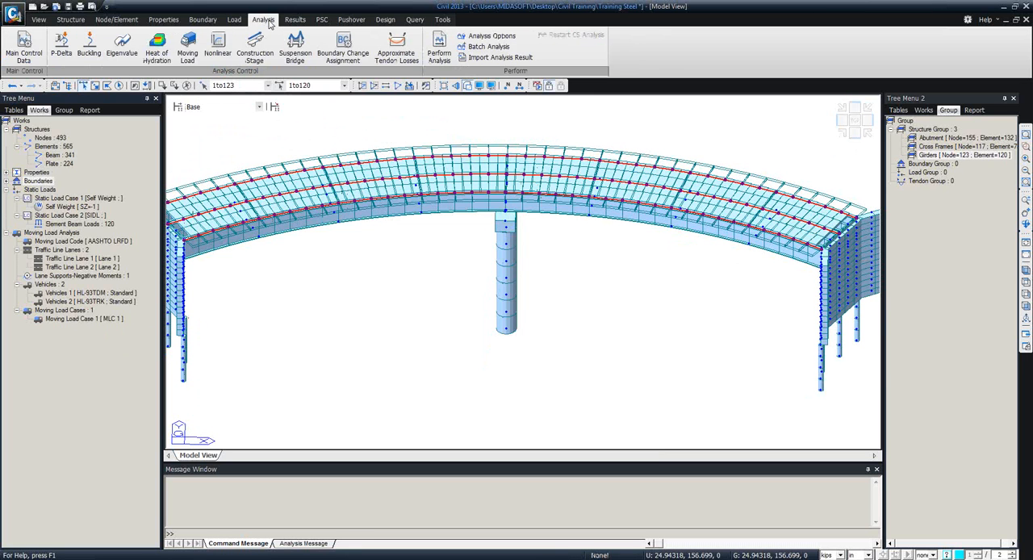
click(194, 52)
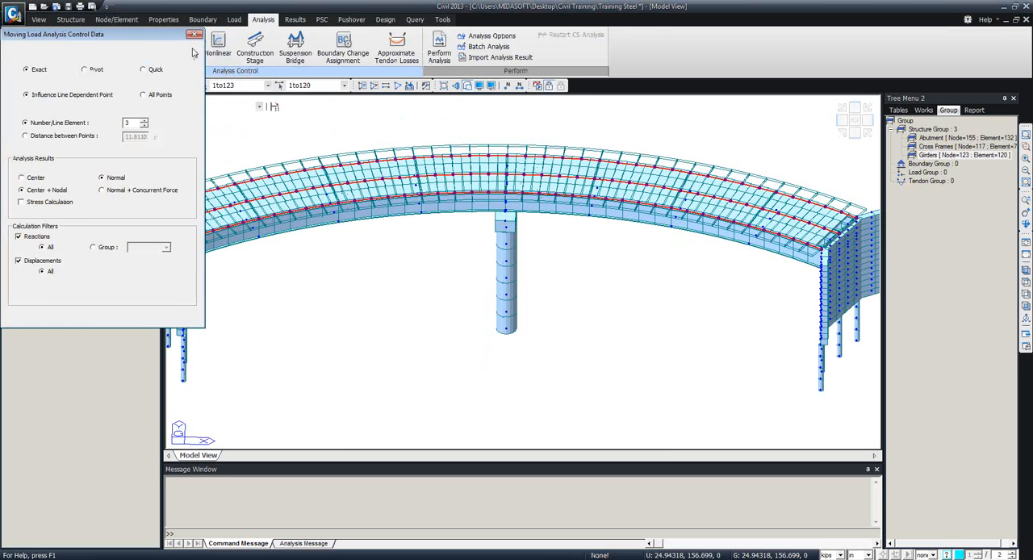
drag(151, 40, 262, 125)
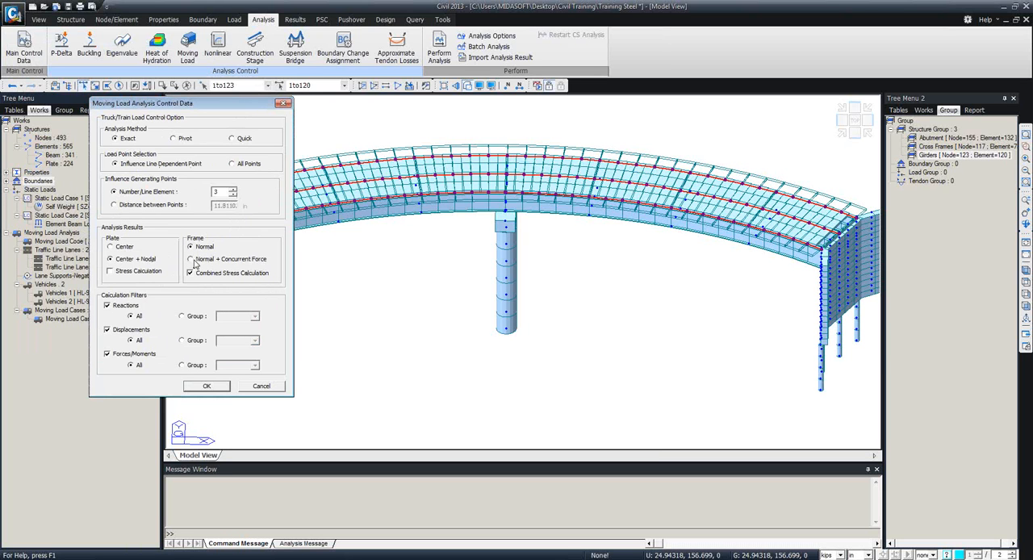
click(192, 260)
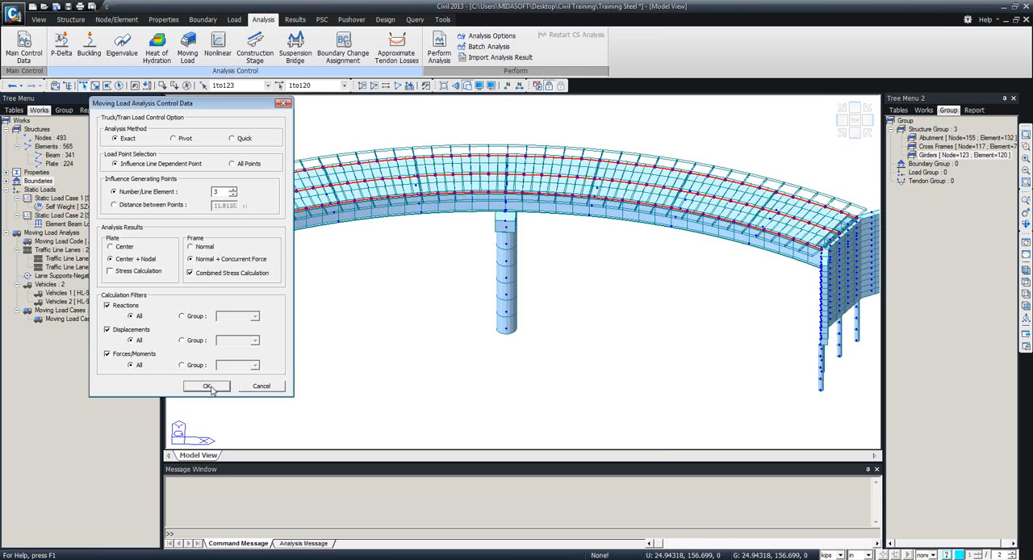
Save the moving load analysis control data with the Exact analysis method and three influence generating points per line element.
click(208, 387)
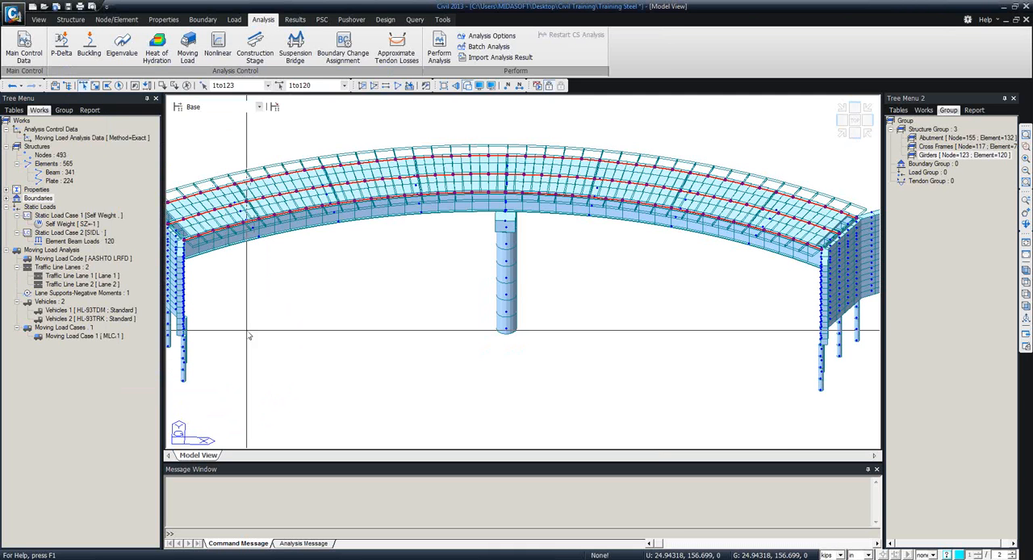
click(234, 19)
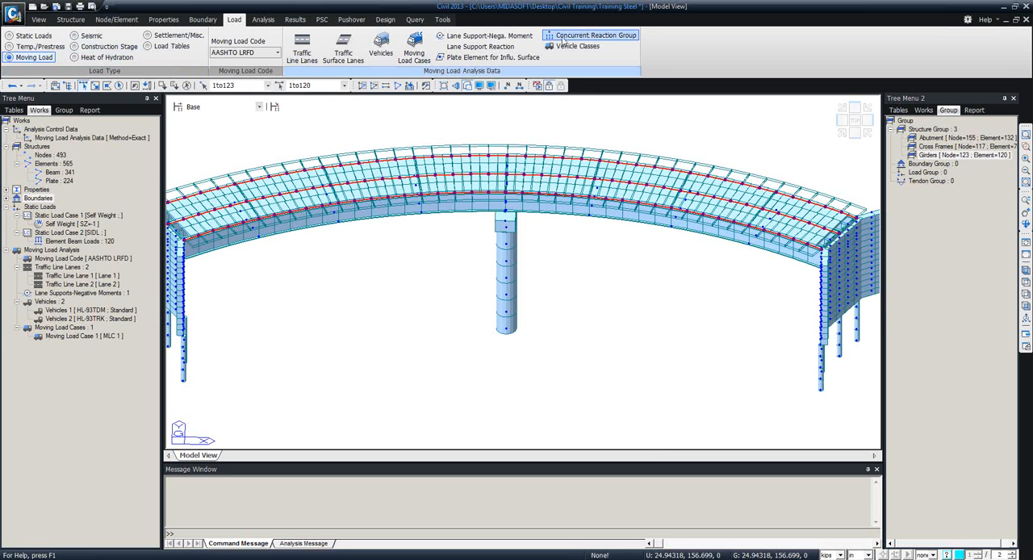
click(597, 37)
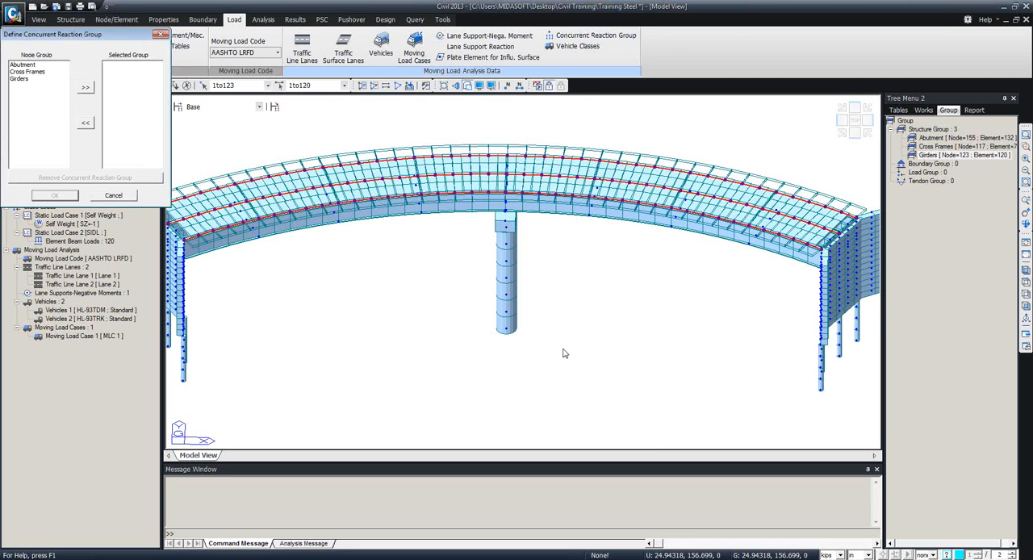
click(22, 64)
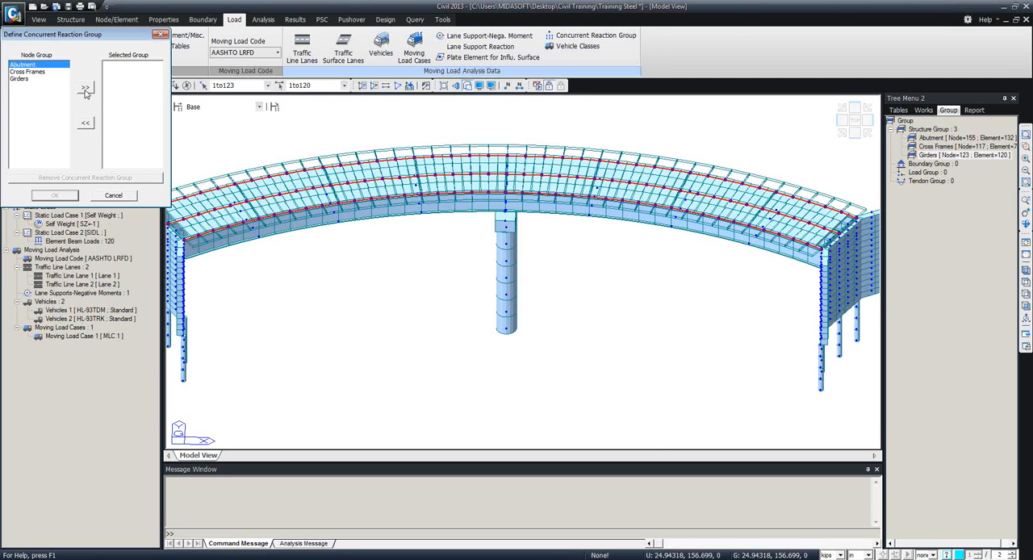
click(85, 87)
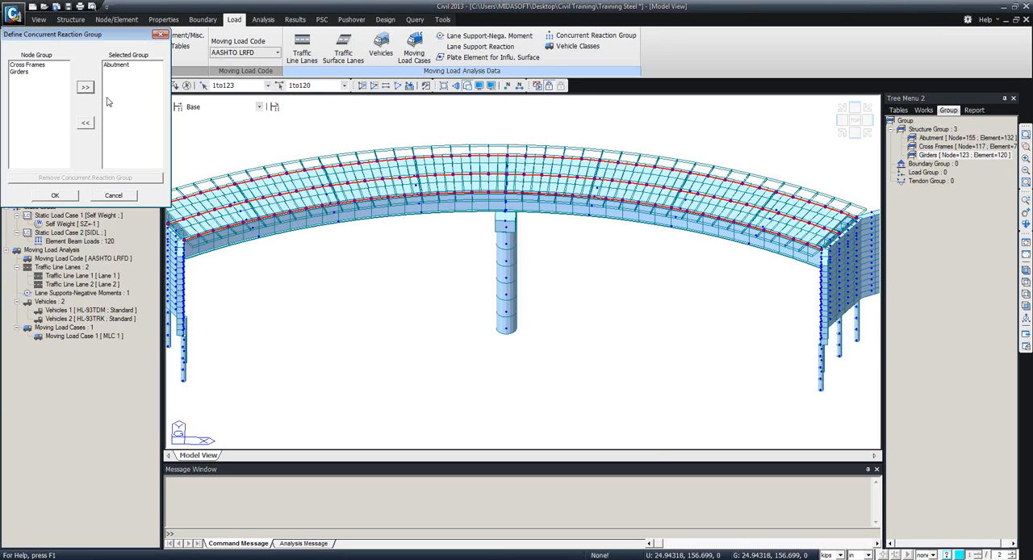
click(161, 34)
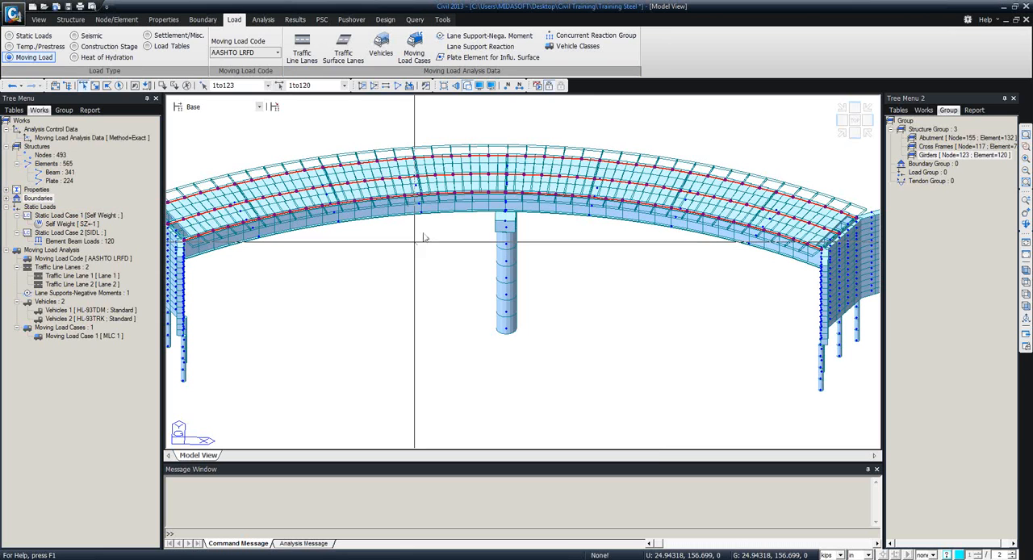
Close Tree Menu 2 and run the analysis of the bridge model.
click(1004, 100)
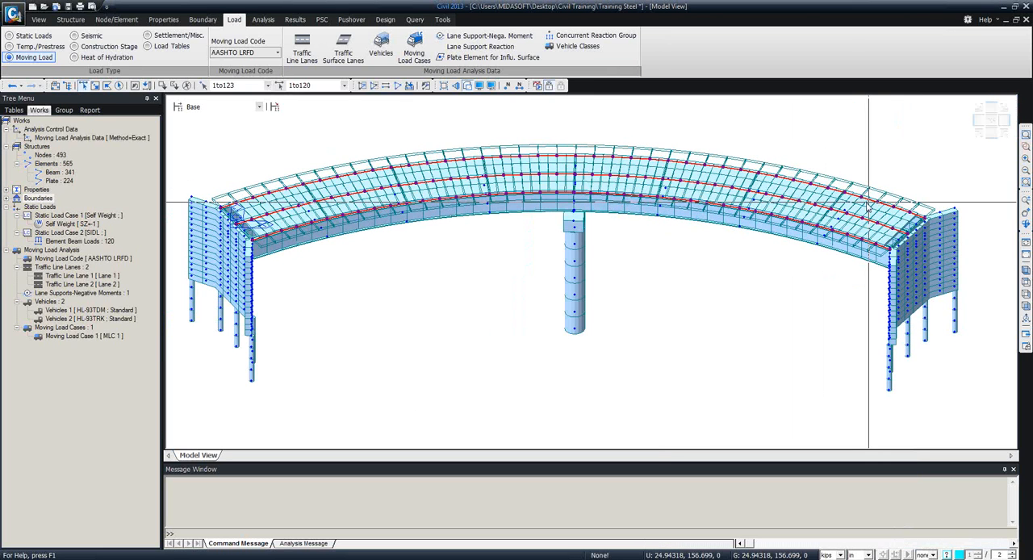
ctrl+middle_drag(488, 301, 532, 304)
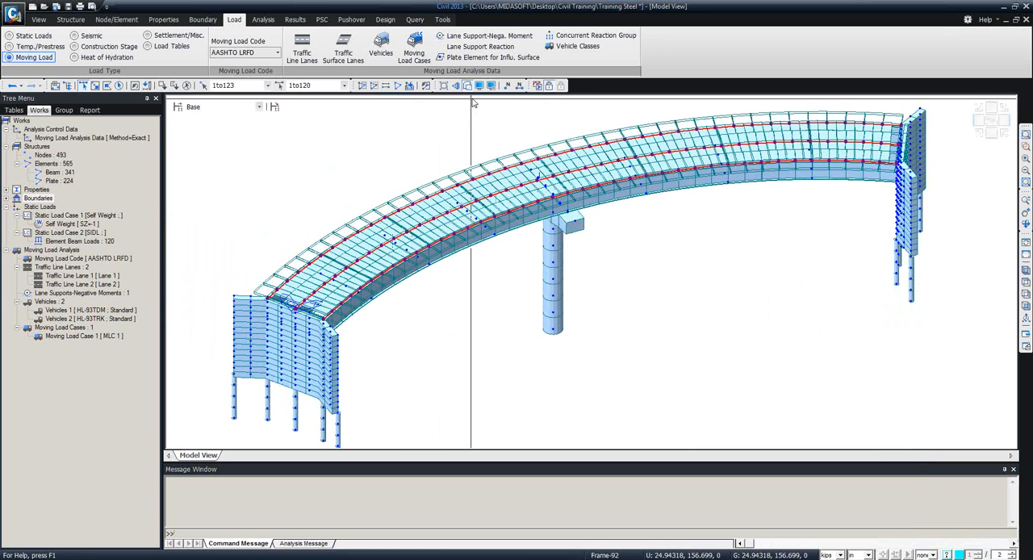
click(537, 85)
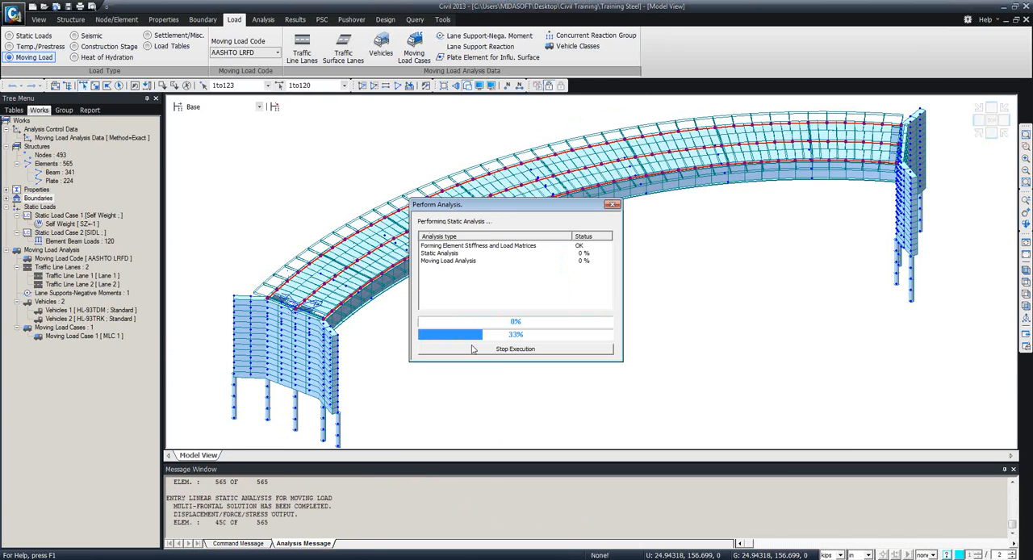
Switch to the solved Video Tutorials Model File and display its My beam diagram for the Self Weight load case.
mouse_move(156, 559)
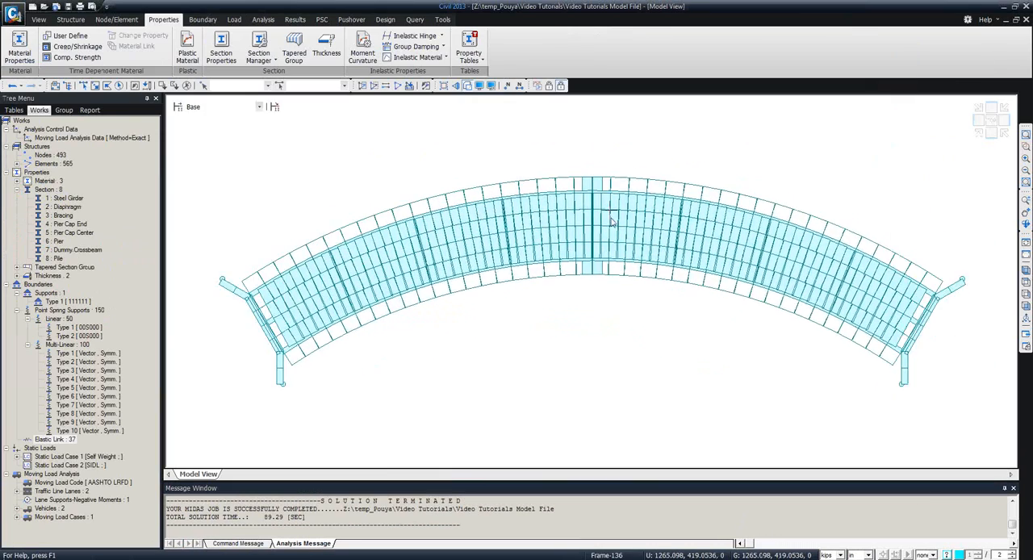
middle_drag(612, 182, 625, 134)
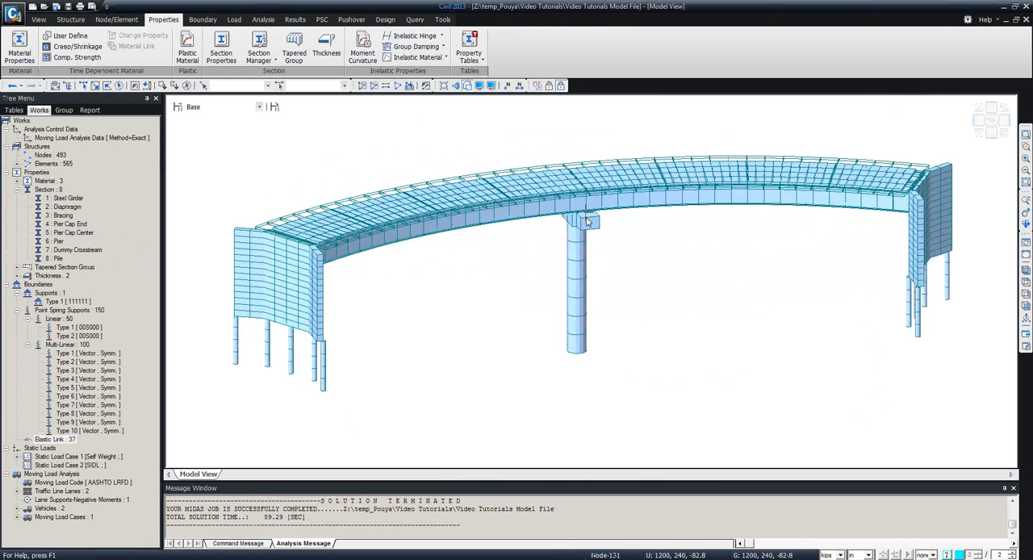
click(295, 21)
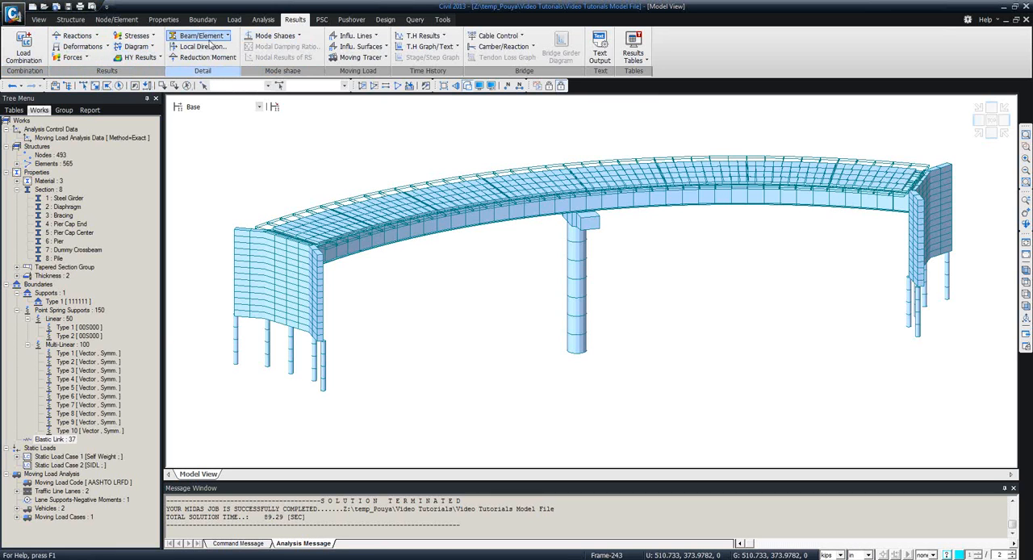
click(634, 55)
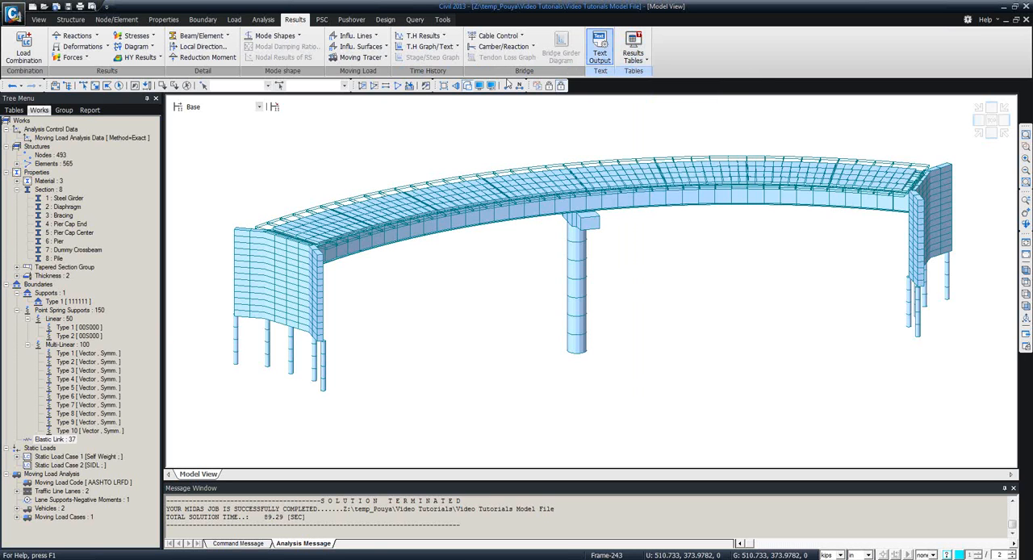
click(84, 58)
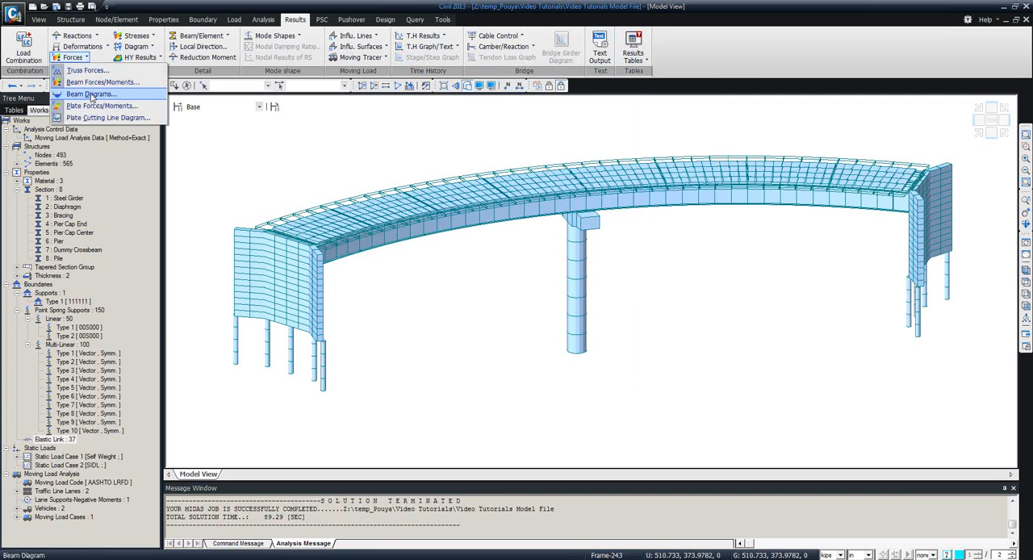
click(91, 94)
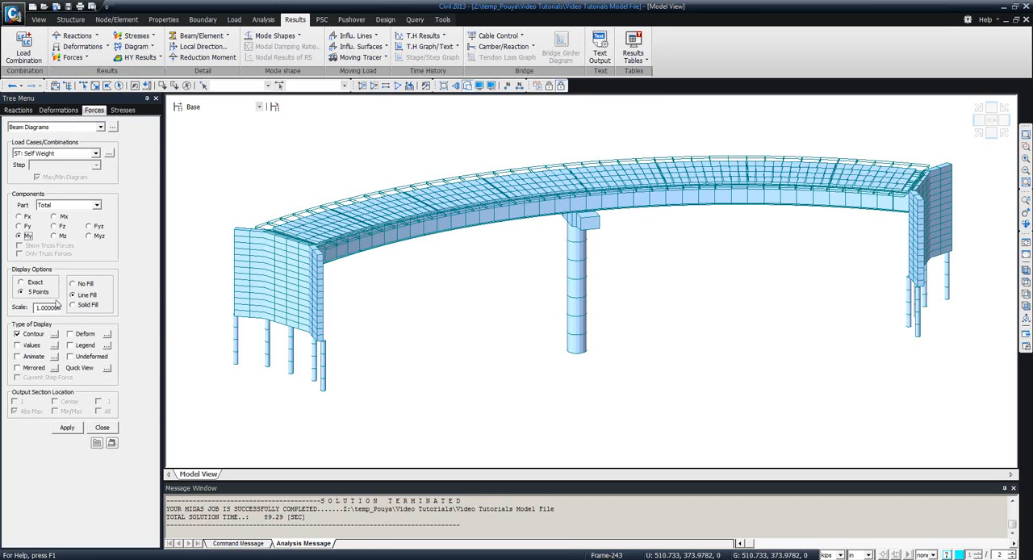
click(67, 428)
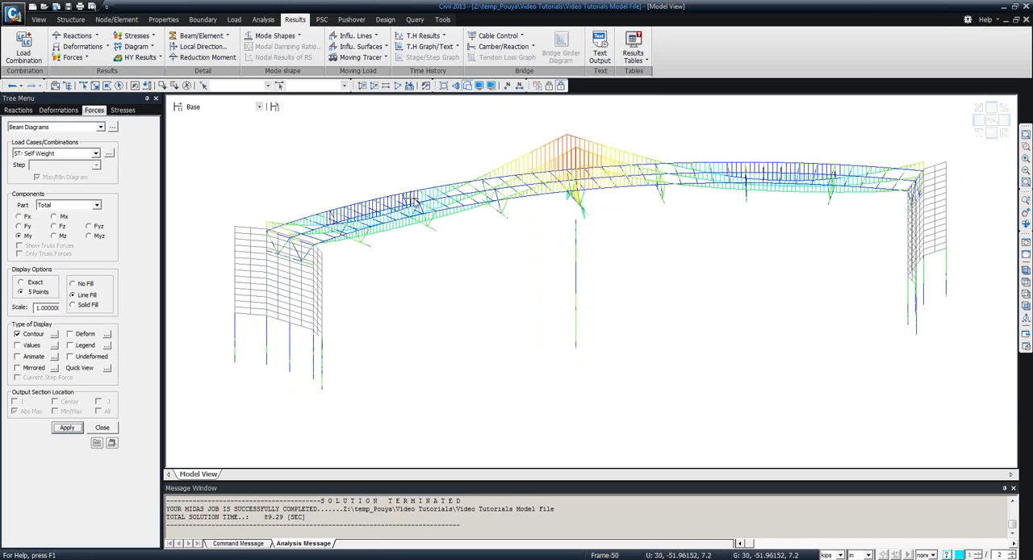
ctrl+middle_drag(503, 214, 490, 208)
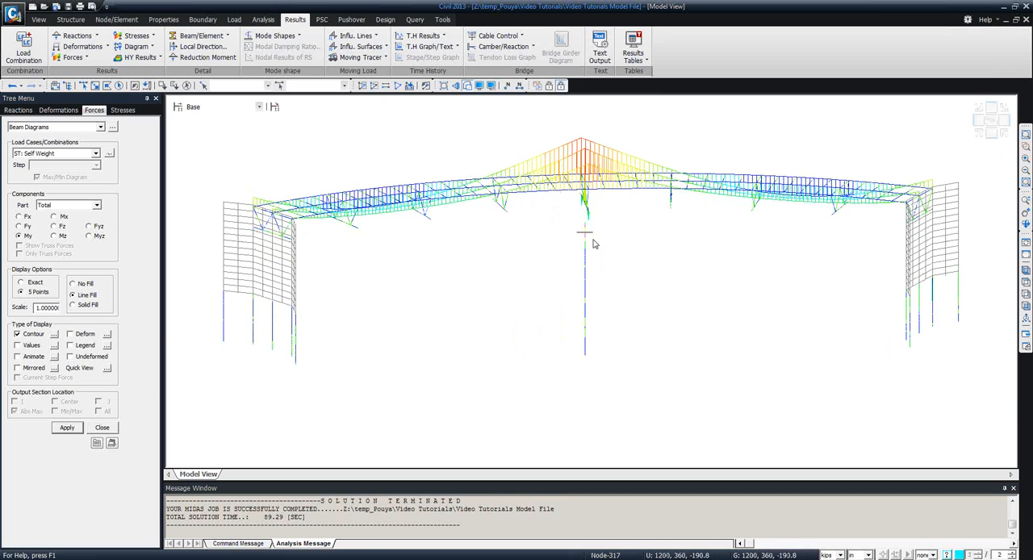
ctrl+middle_drag(595, 240, 618, 246)
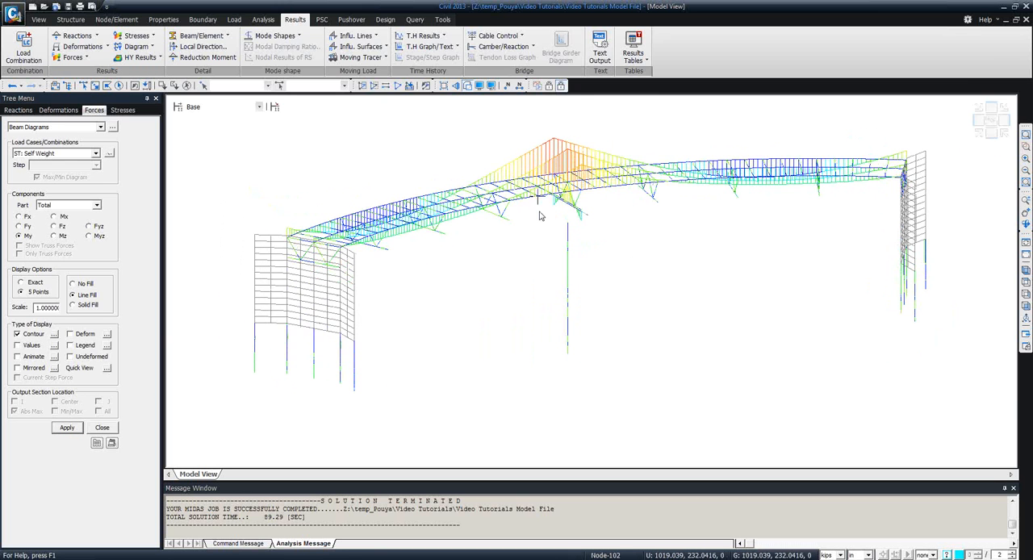
Add the legend and the deformed shape to the Self Weight moment diagram.
click(70, 346)
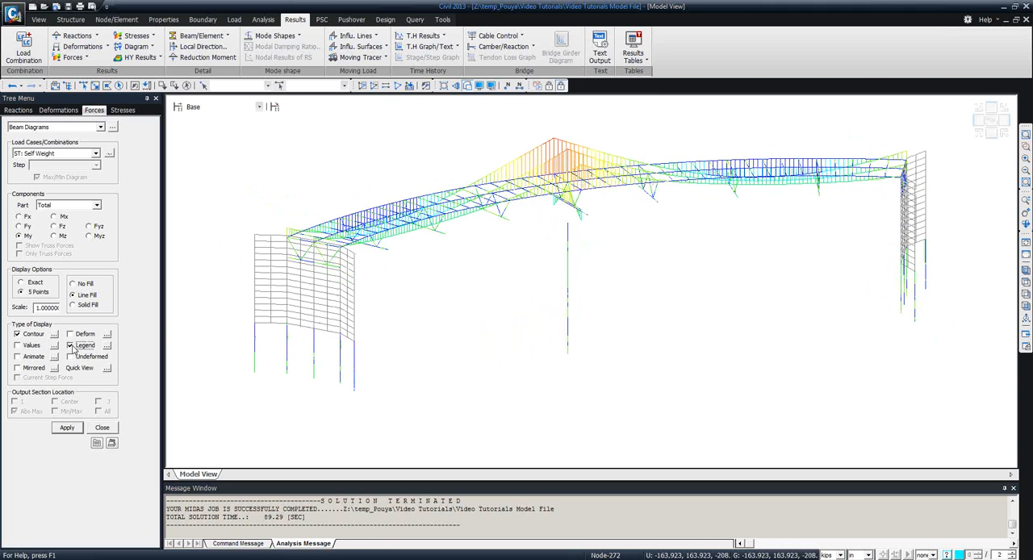
click(76, 427)
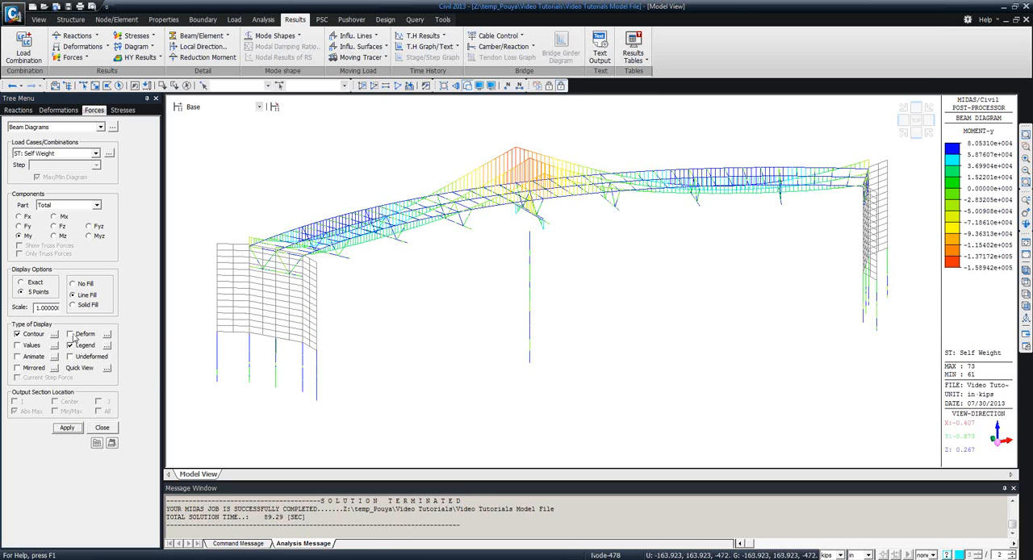
click(74, 429)
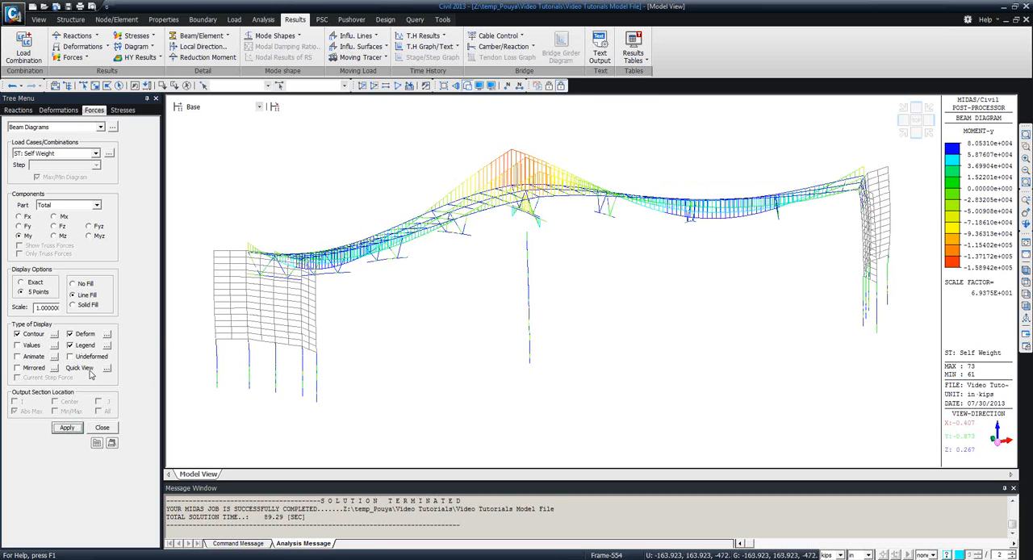
Turn off the deformed shape in the Self Weight moment diagram and inspect the undeformed bridge with the legend.
click(69, 333)
click(70, 345)
click(67, 428)
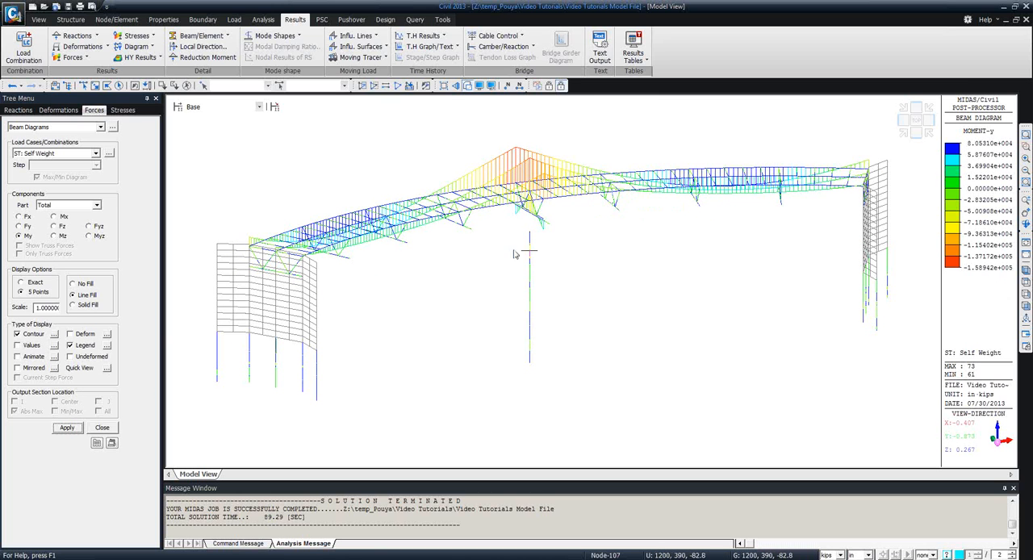
ctrl+middle_drag(445, 304, 476, 312)
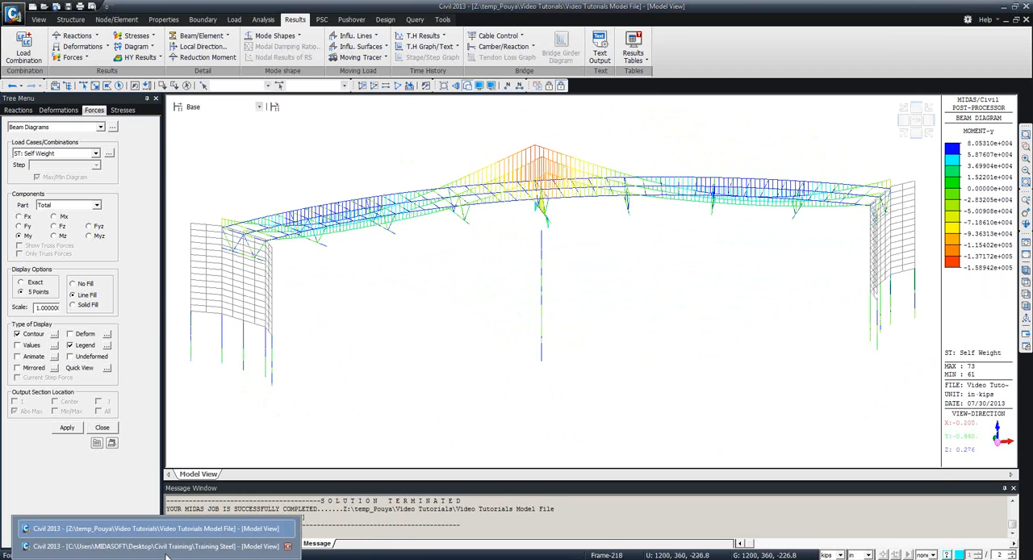
Switch back to the Training Steel model and review its moving load analysis control data without changing it.
click(167, 548)
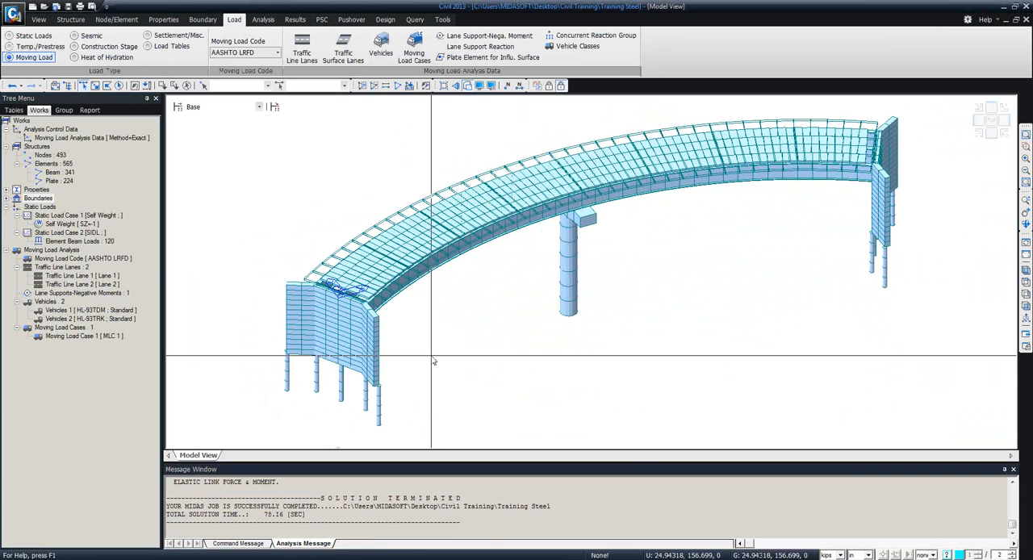
ctrl+middle_drag(422, 343, 405, 327)
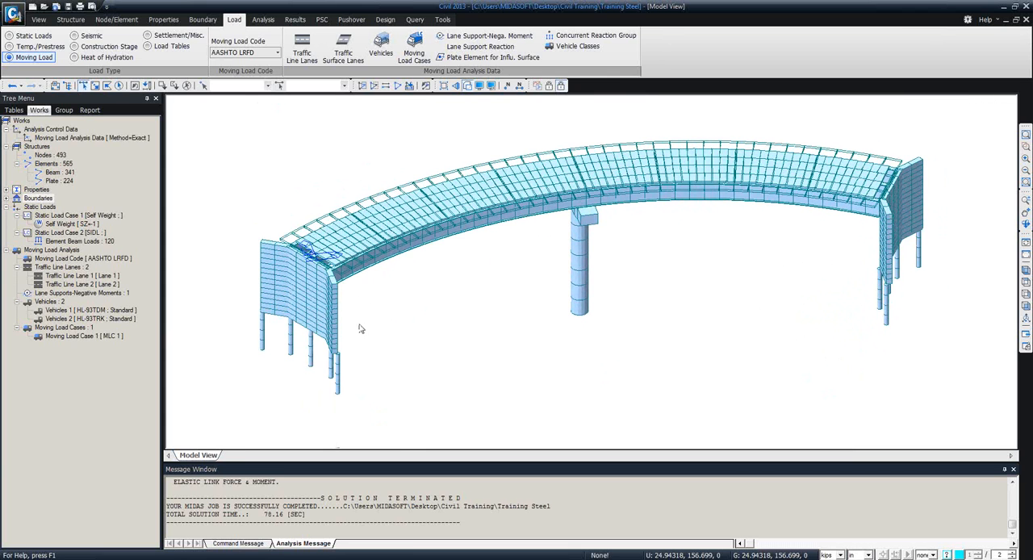
double_click(97, 138)
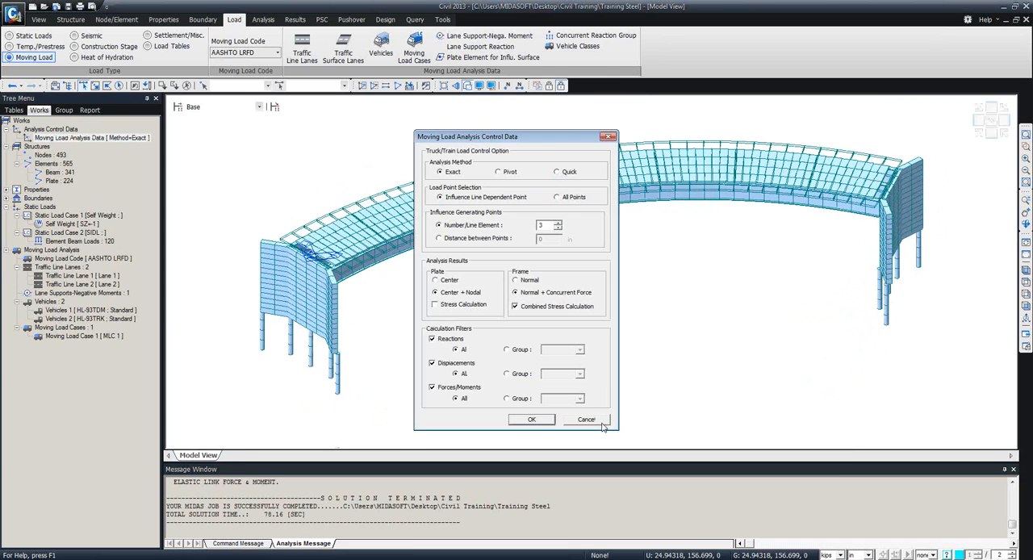
click(601, 423)
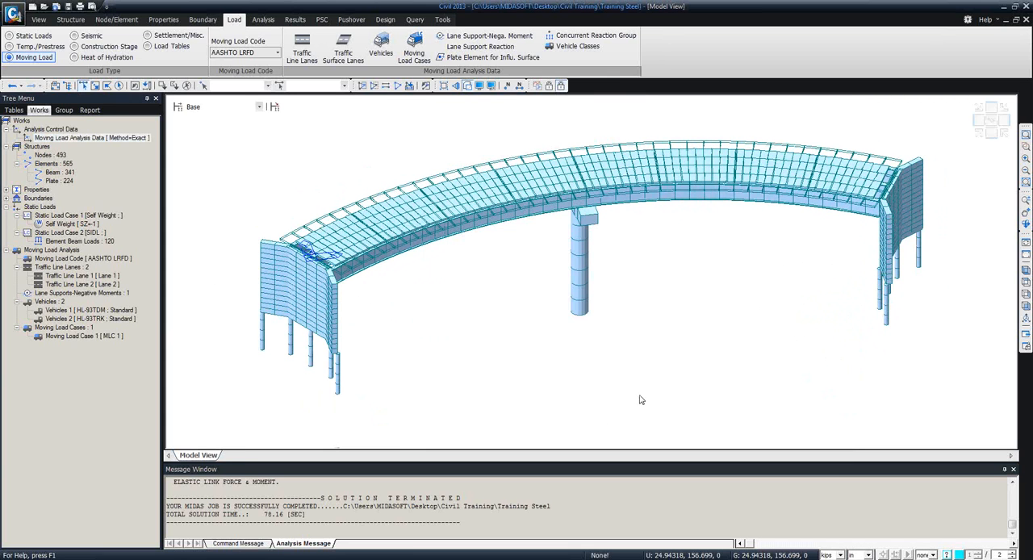
Display the My beam diagram for the Self Weight load case on the Training Steel bridge.
click(125, 21)
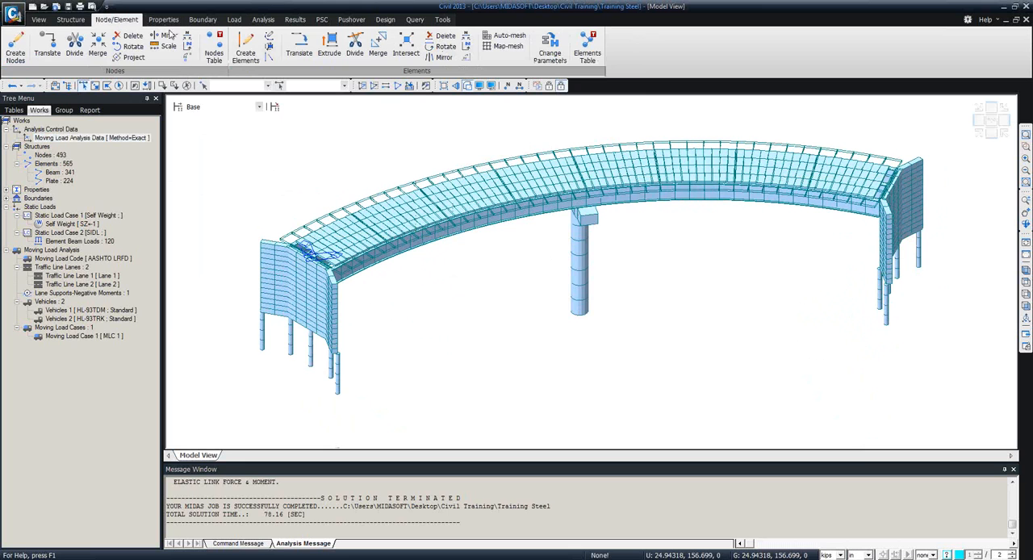
click(71, 21)
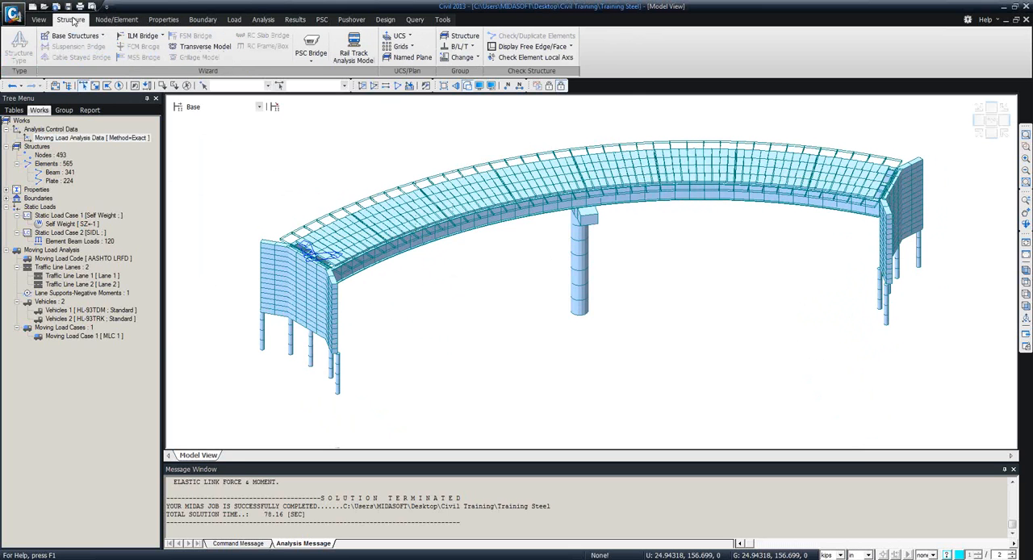
click(295, 20)
click(73, 57)
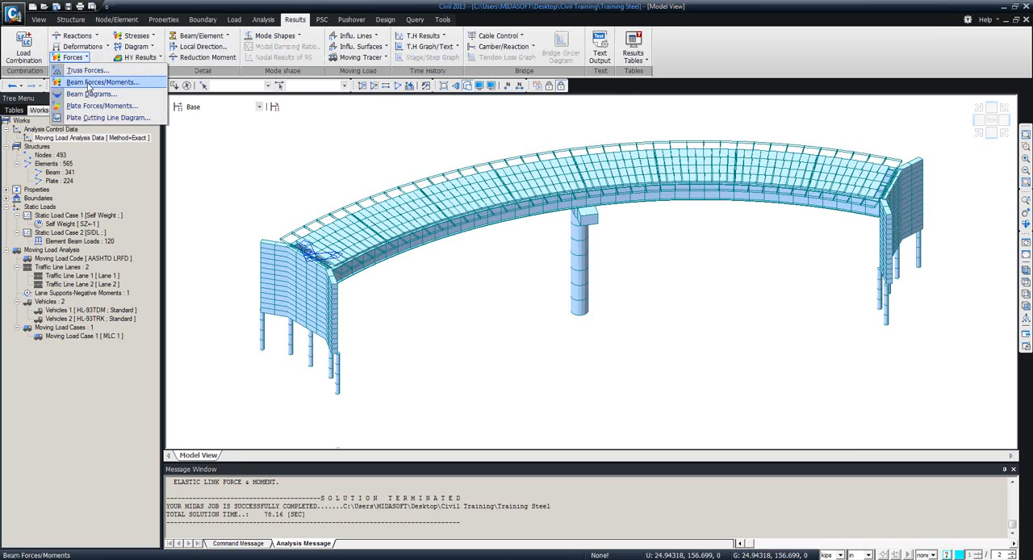
click(91, 94)
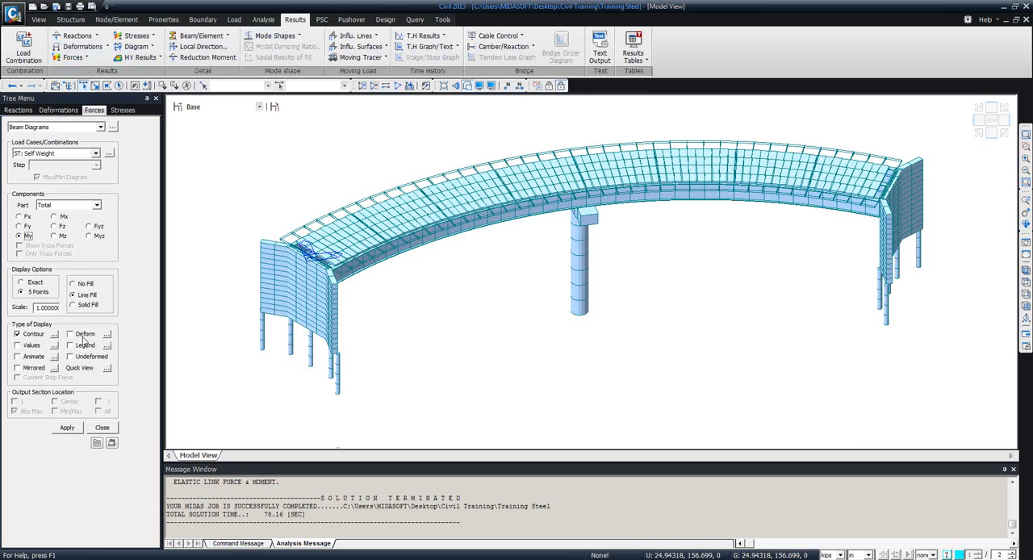
click(67, 428)
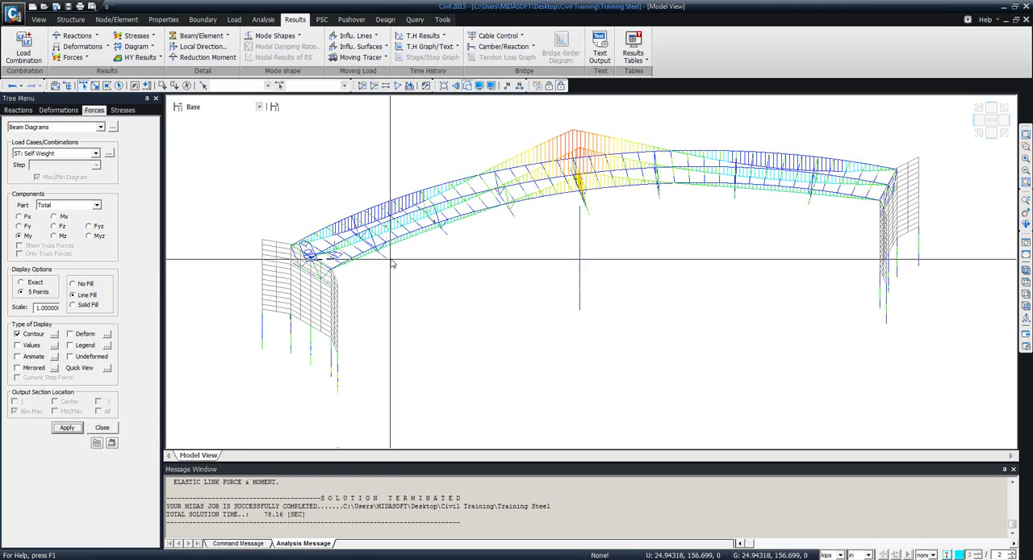
mouse_move(392, 260)
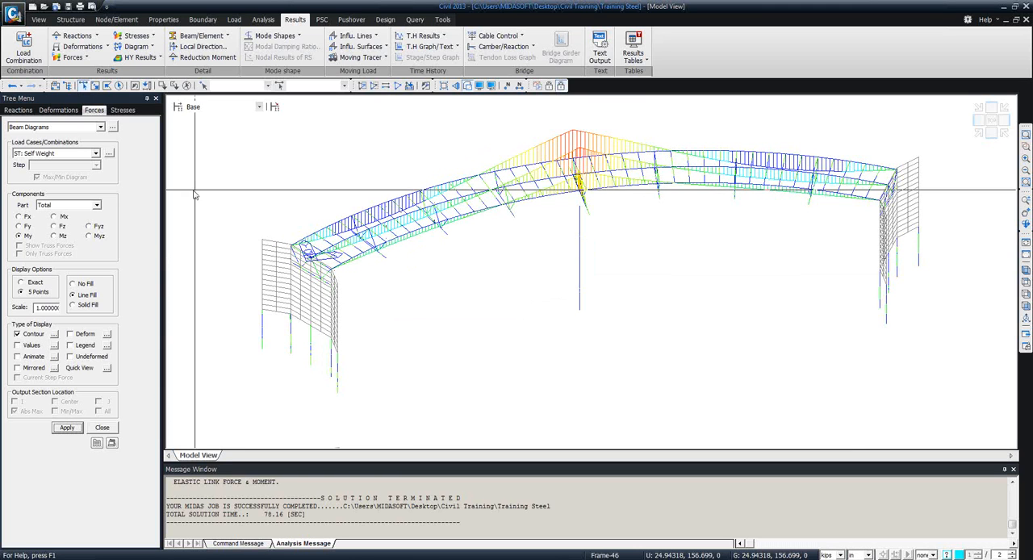
Display the Self Weight My beam forces/moments as a contour on the bridge members.
click(100, 127)
click(87, 144)
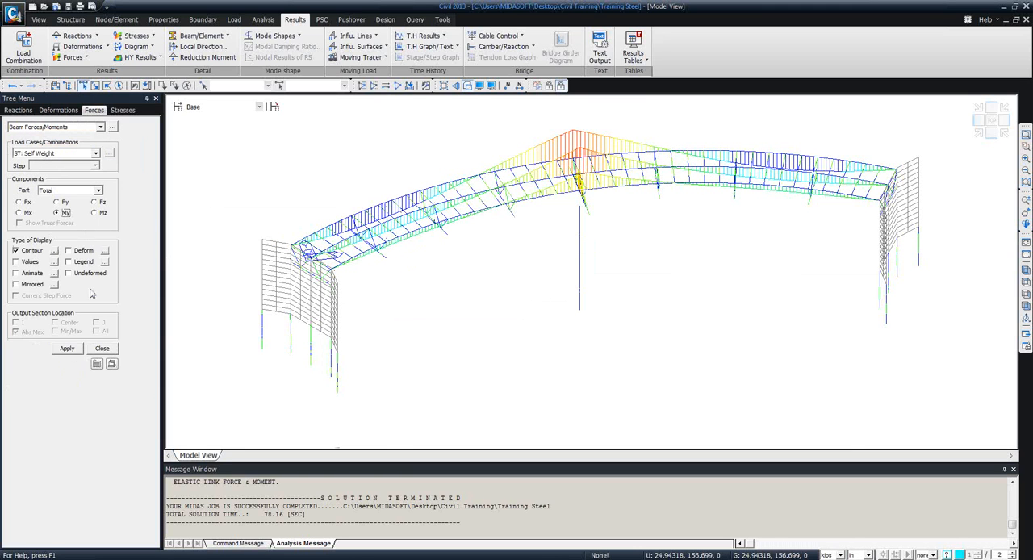
click(67, 349)
ctrl+middle_drag(408, 337, 371, 298)
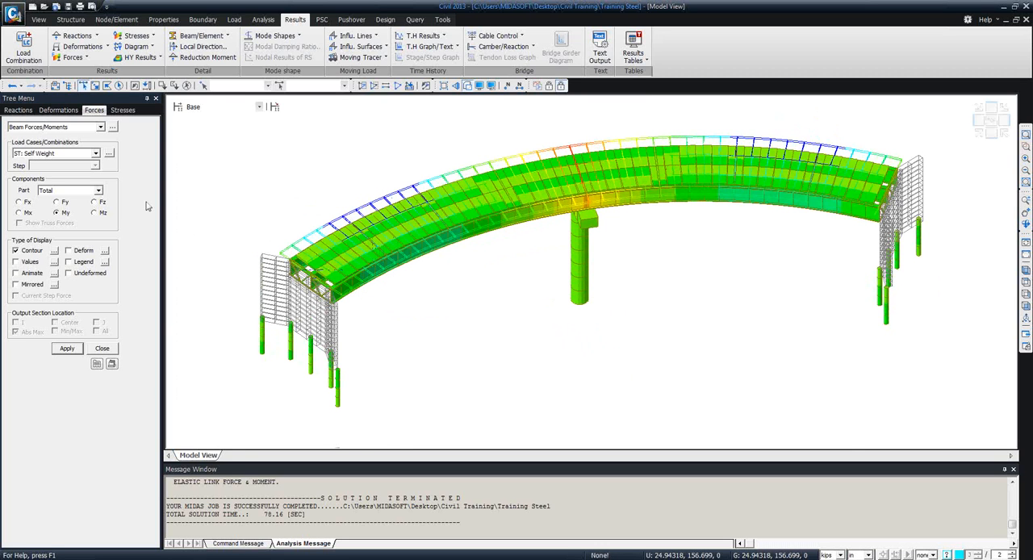
Turn on the legend for the Self Weight My contour, and redisplay the results as a My beam diagram.
click(68, 262)
click(67, 348)
click(78, 128)
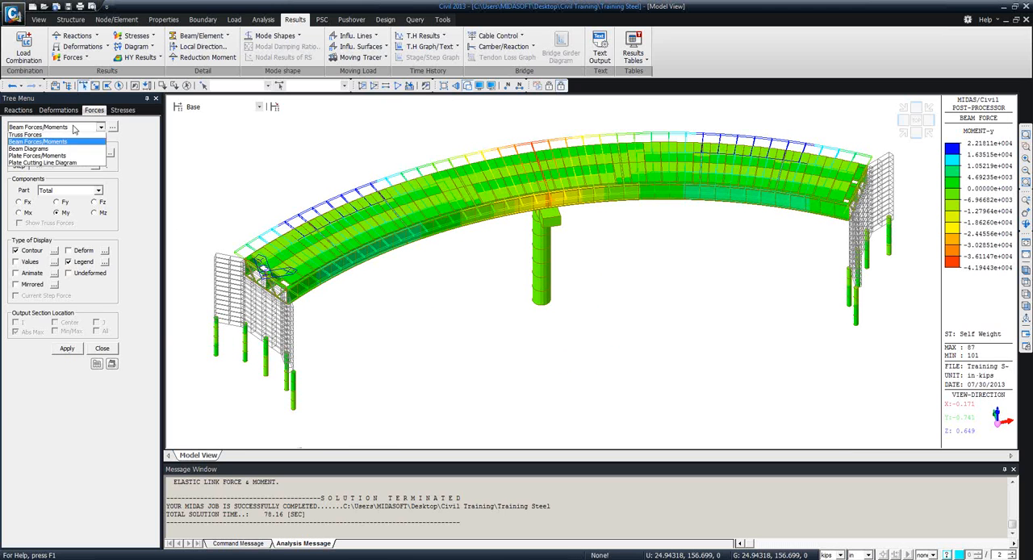
click(63, 152)
click(70, 428)
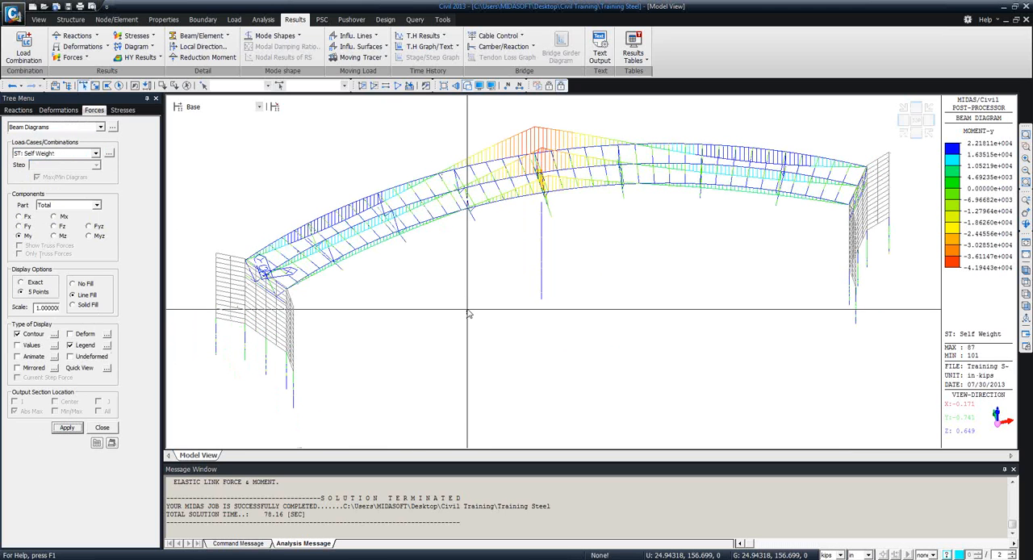
ctrl+middle_drag(465, 300, 463, 261)
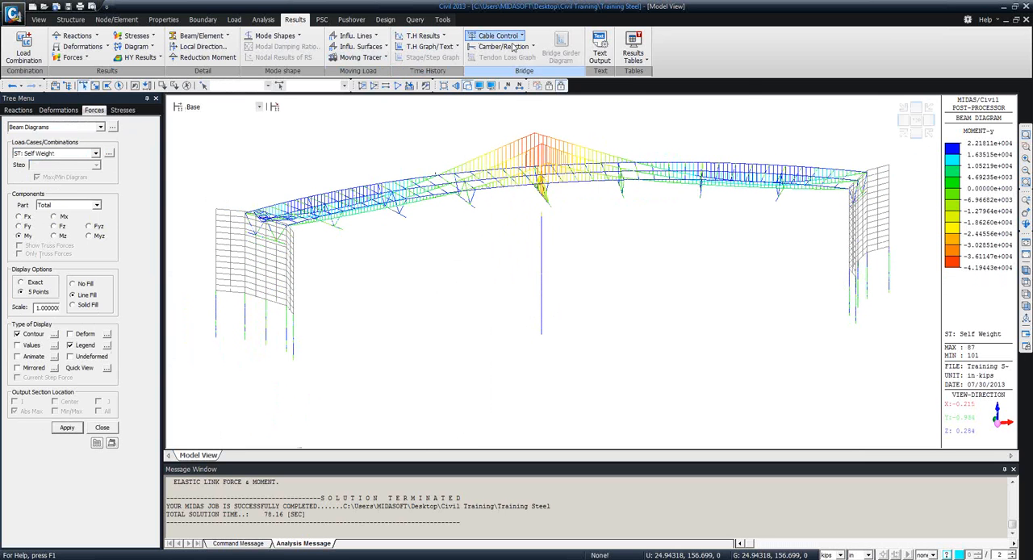
click(644, 60)
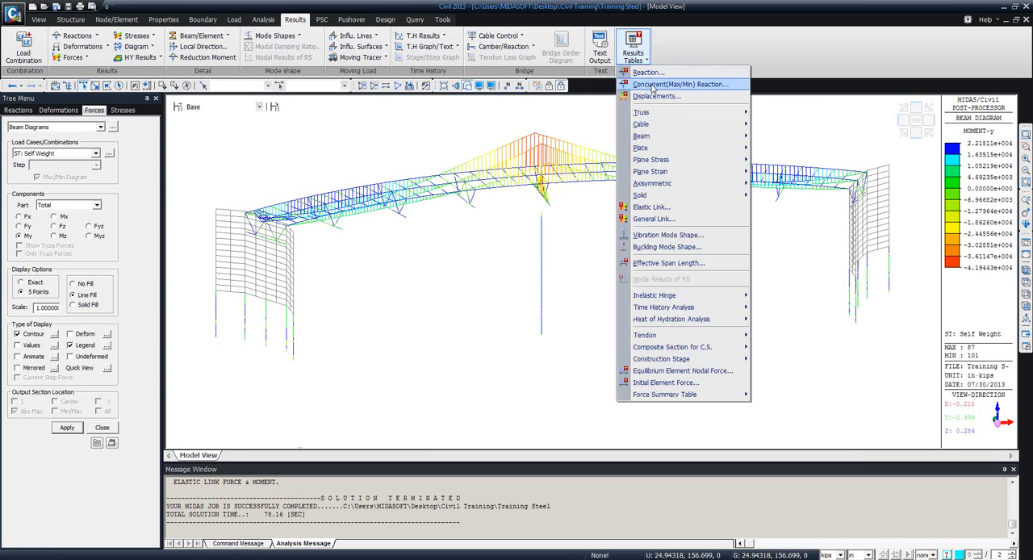
mouse_move(672, 141)
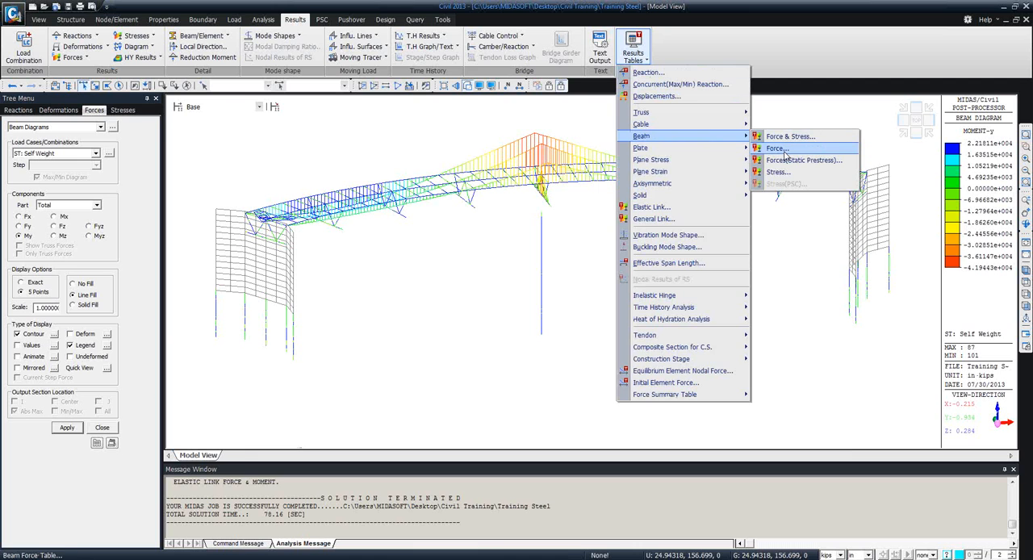
click(145, 213)
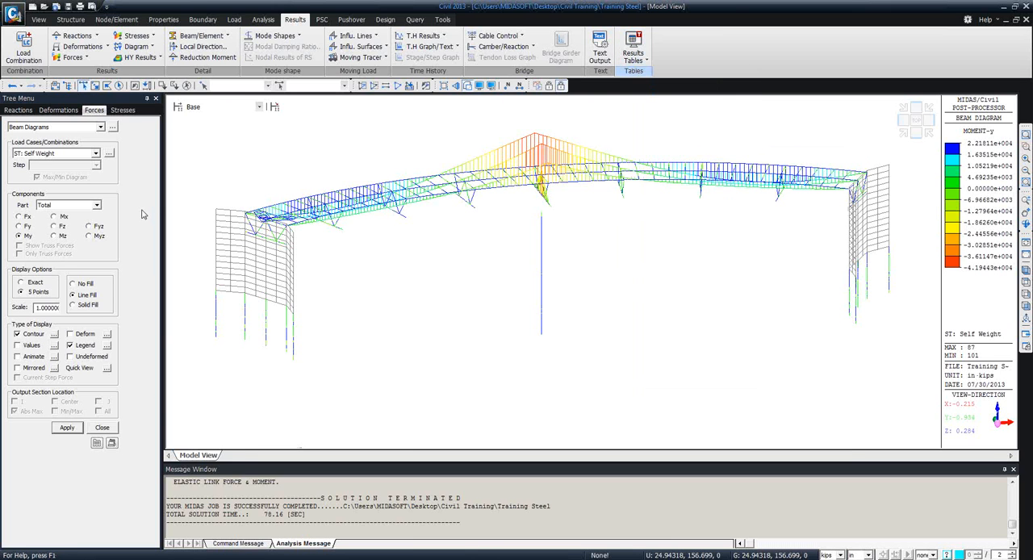
Open the record settings for the beam force results table and clear the element range.
click(113, 129)
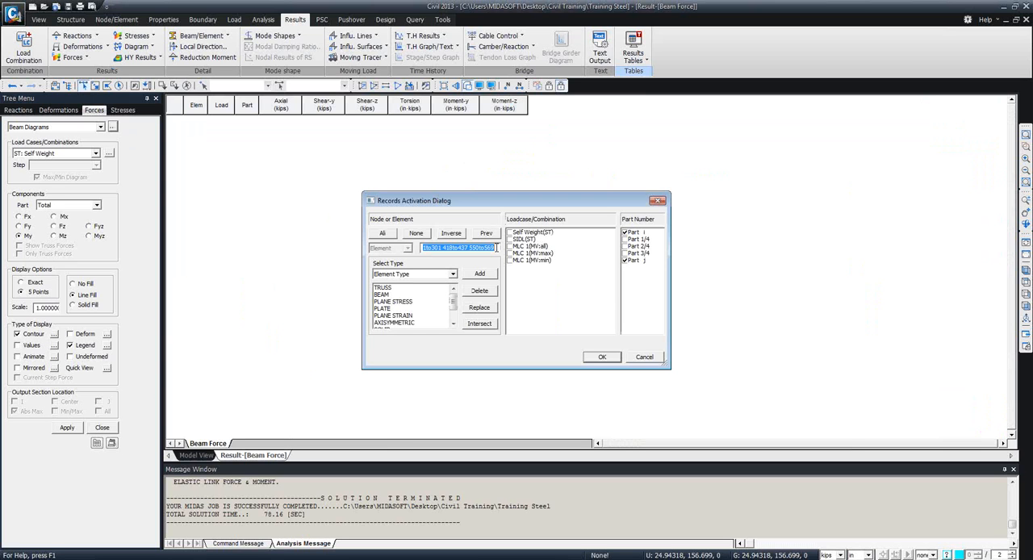
key(Delete)
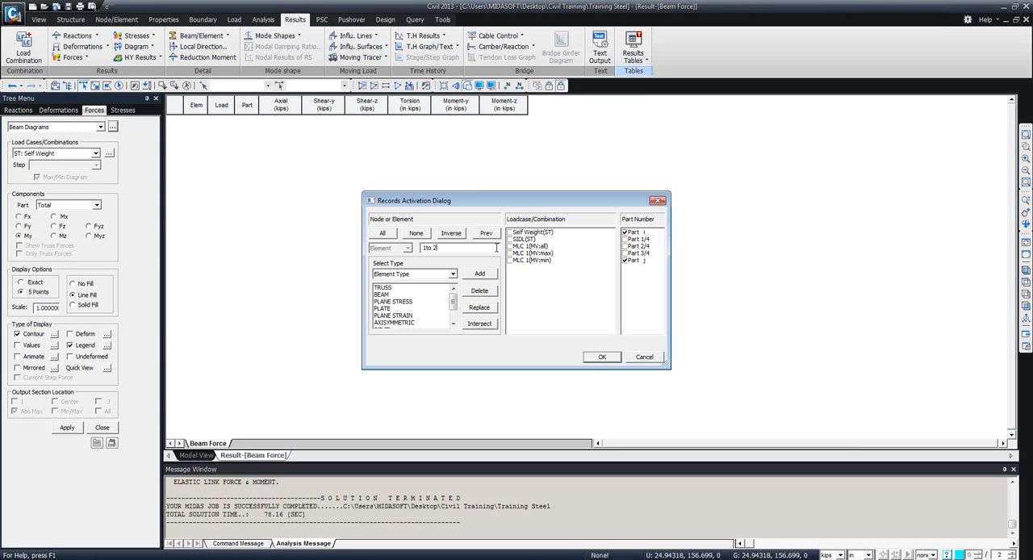
Add the elements of the Pier section to the beam force table's element selection.
click(453, 274)
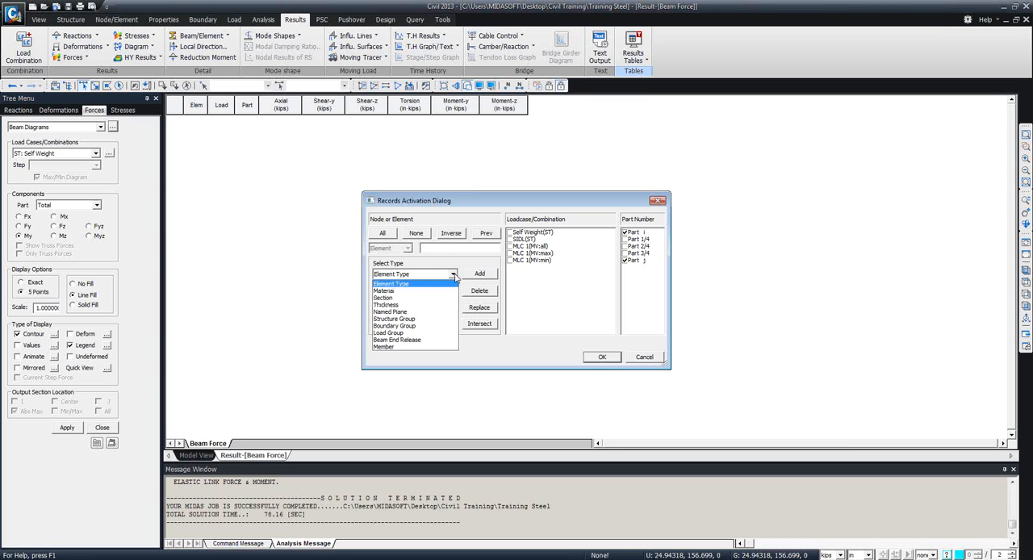
click(409, 298)
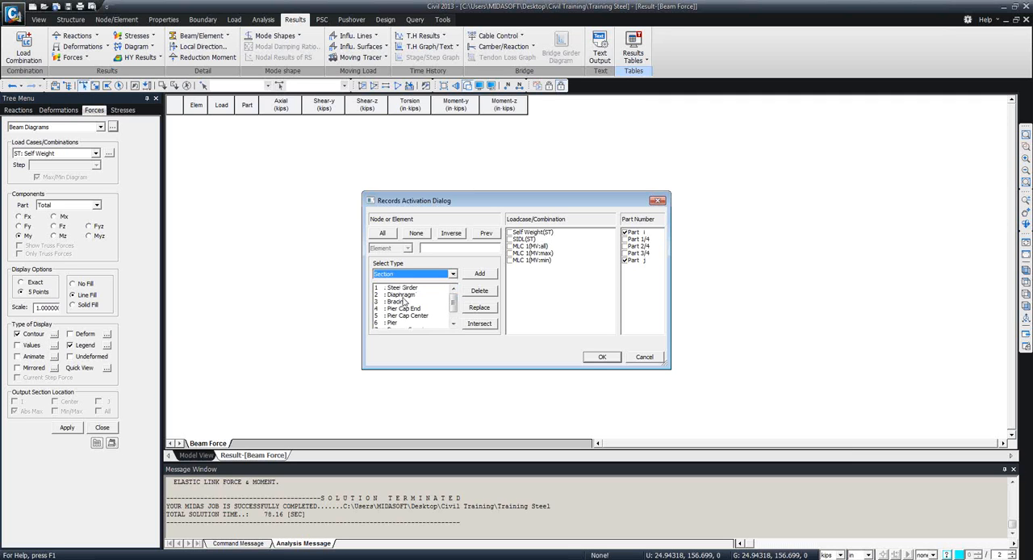
click(453, 323)
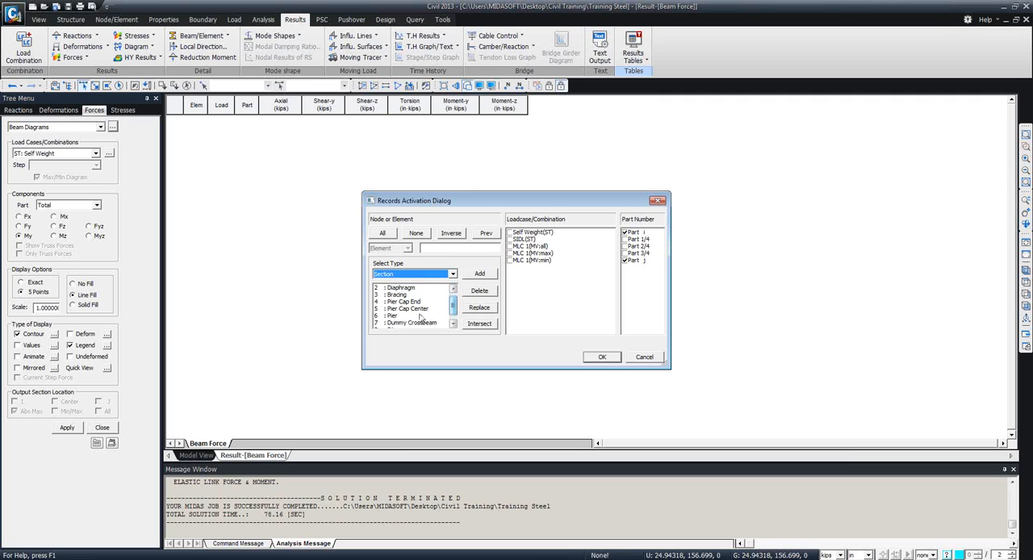
click(419, 316)
click(477, 276)
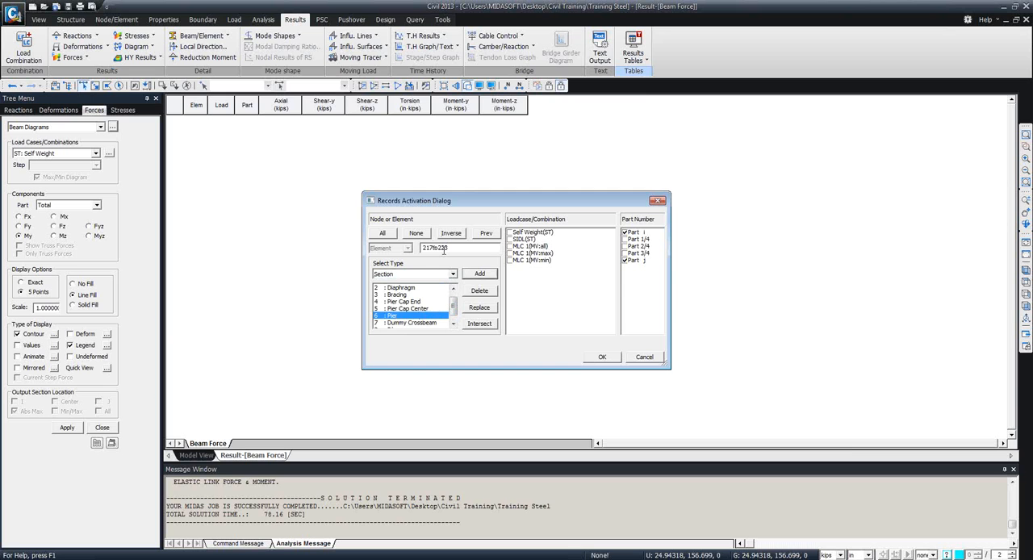
click(436, 275)
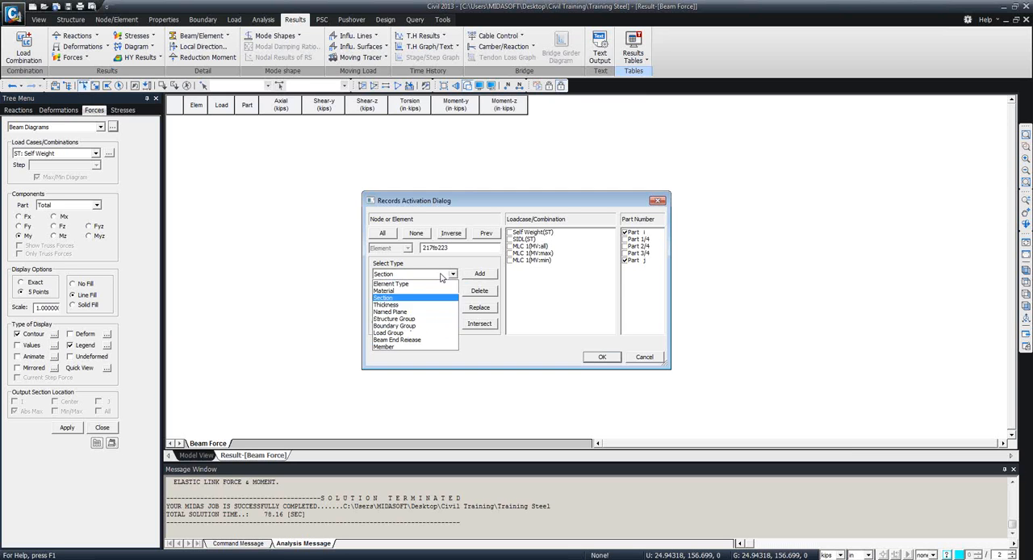
click(491, 347)
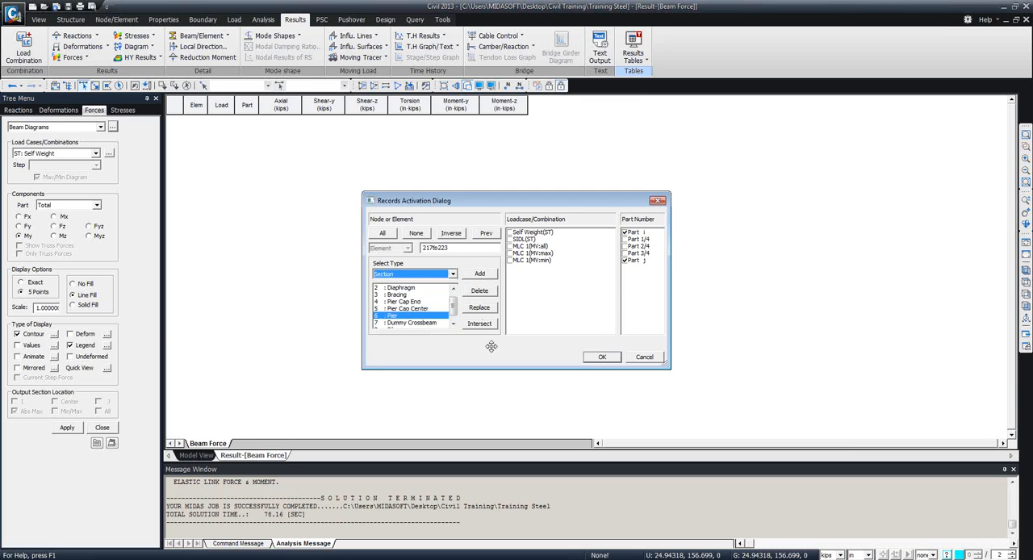
Limit the beam force table to elements 10to20 and the load cases Self Weight(ST), MLC 1(MV:max) and MLC 1(MV:min).
double_click(447, 247)
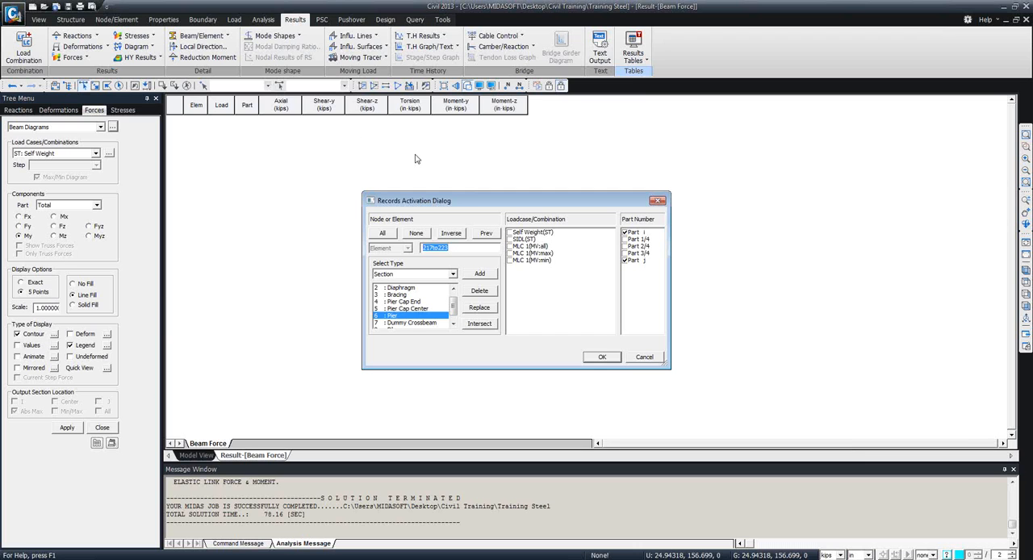
text(1)
click(510, 232)
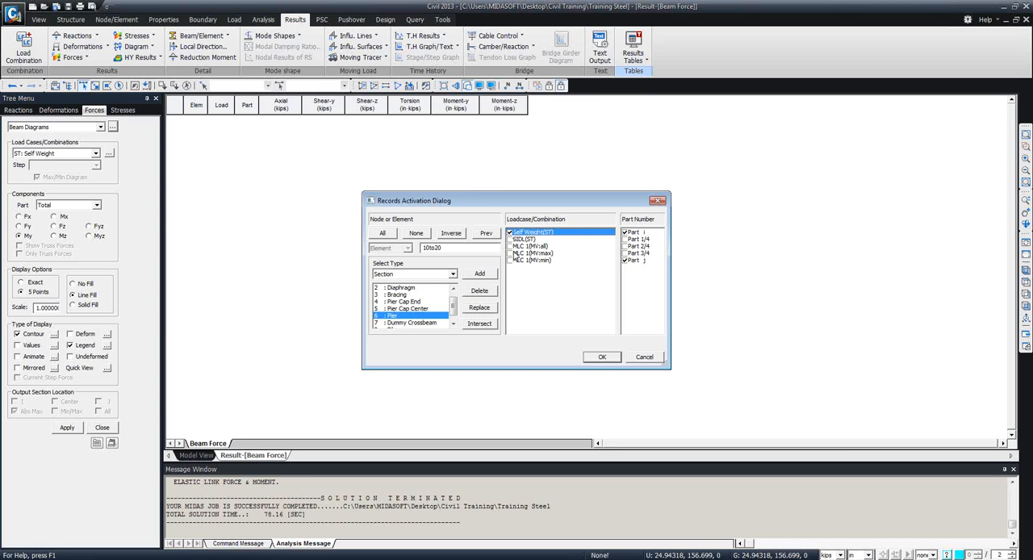
click(509, 246)
click(510, 253)
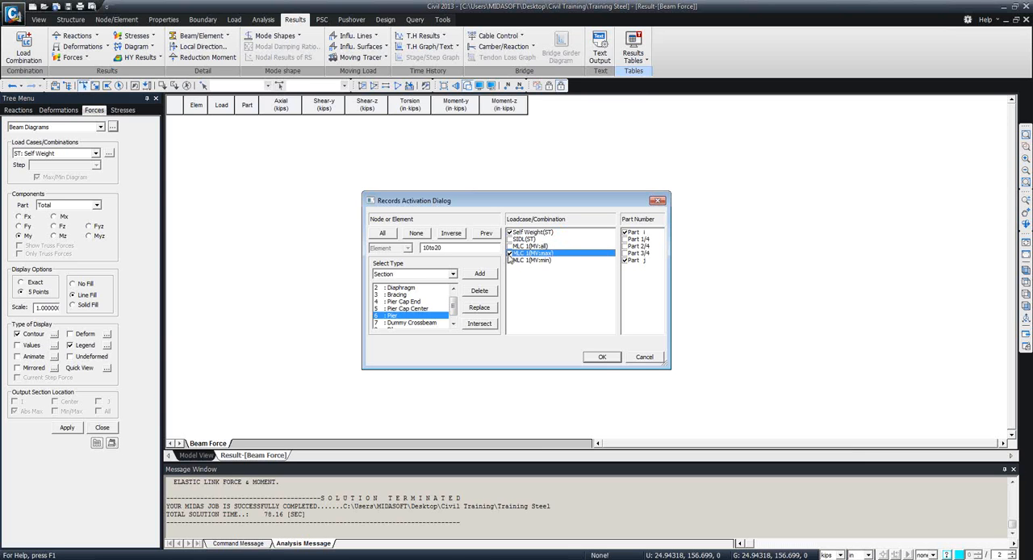
click(510, 259)
Generate the beam force table for Part 2/4 only and widen its Load column to fit the load case names.
click(624, 233)
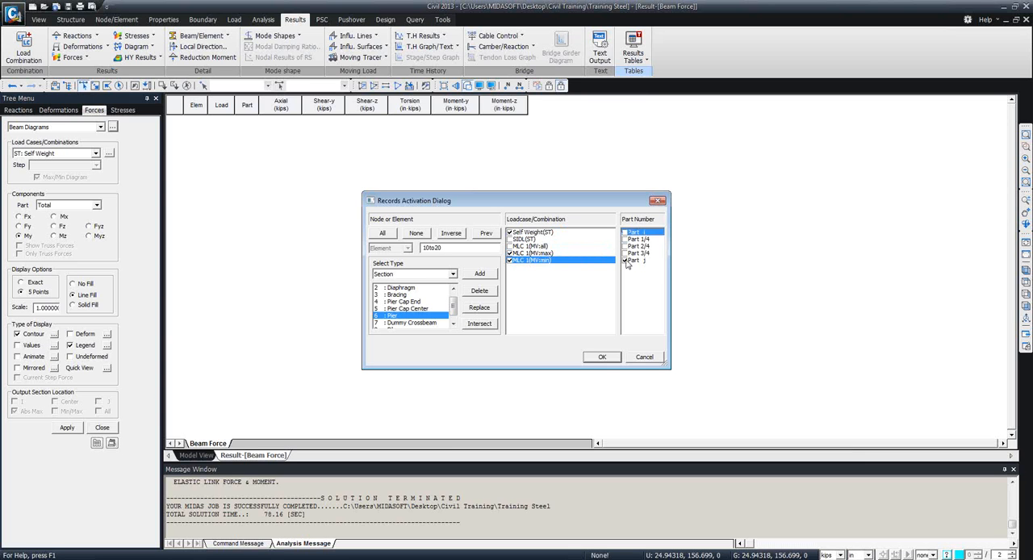
click(624, 260)
click(624, 253)
click(624, 247)
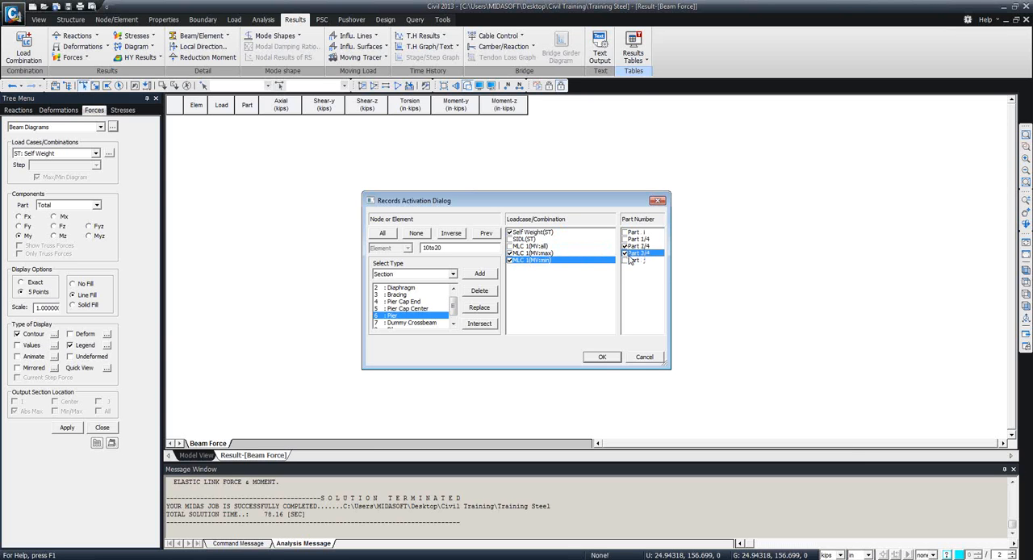
click(617, 359)
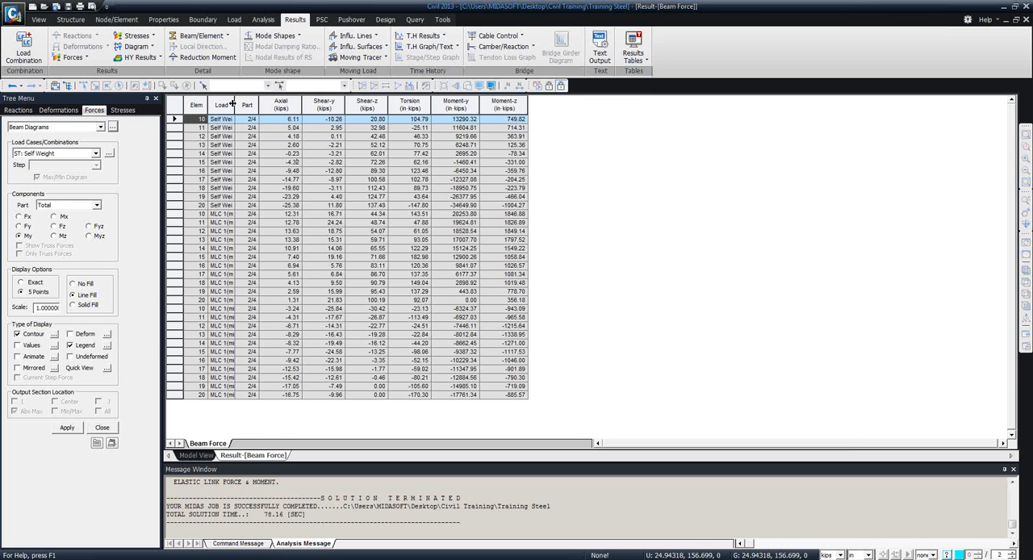
drag(233, 105, 263, 105)
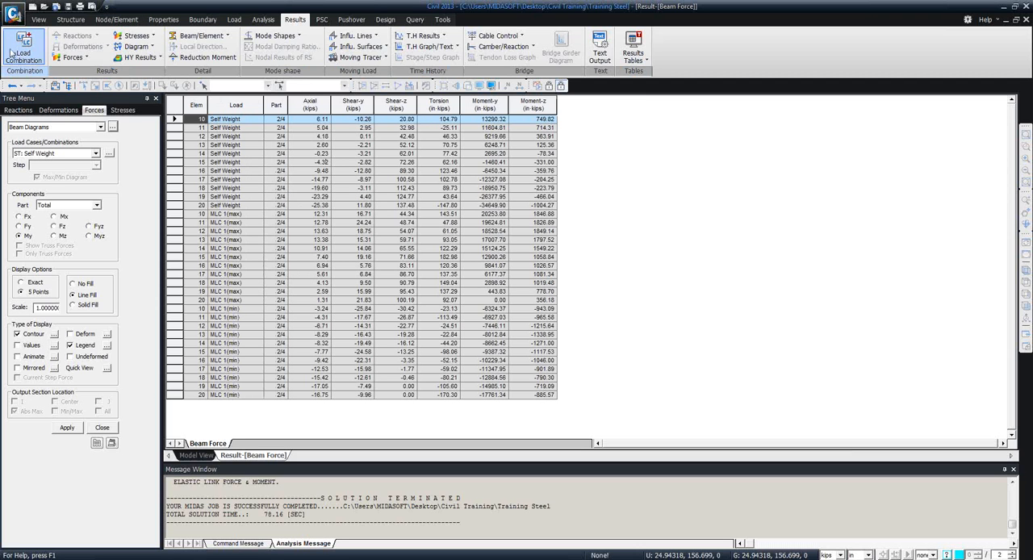
Open the steel design load combinations.
click(34, 53)
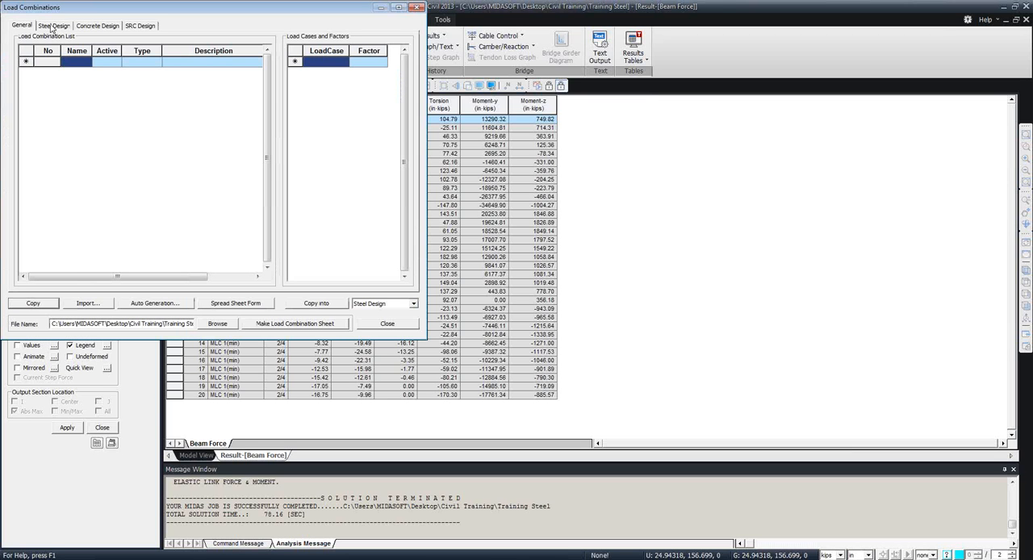
click(53, 26)
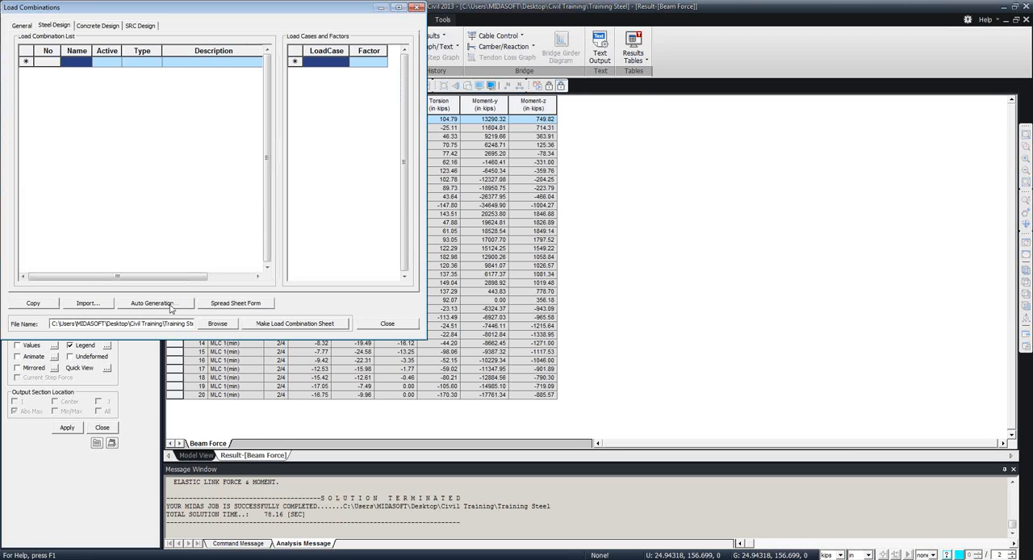
Create an Add-type steel design combination named LC1 containing Self Weight with a factor of 1.6.
click(82, 63)
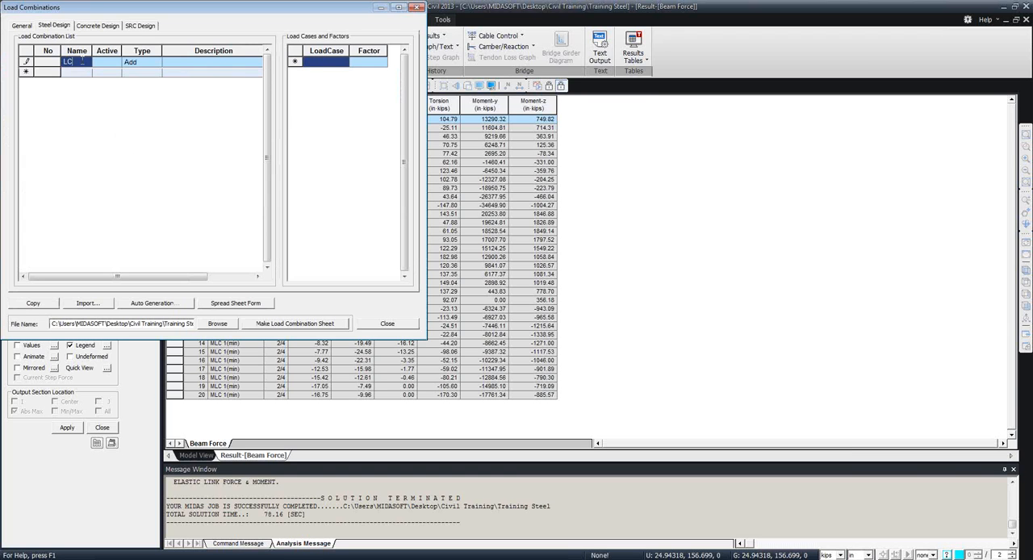
click(314, 62)
click(343, 61)
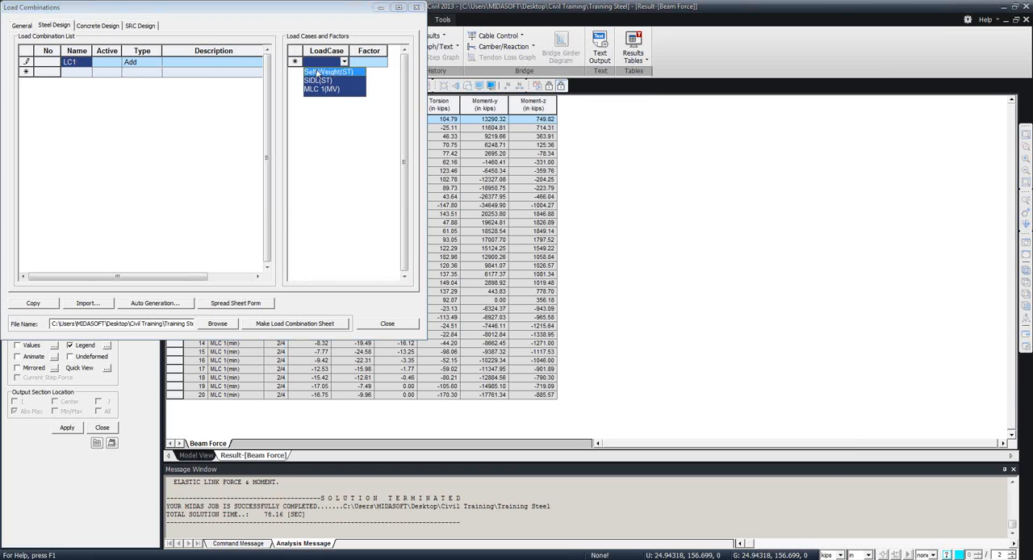
click(317, 73)
click(355, 62)
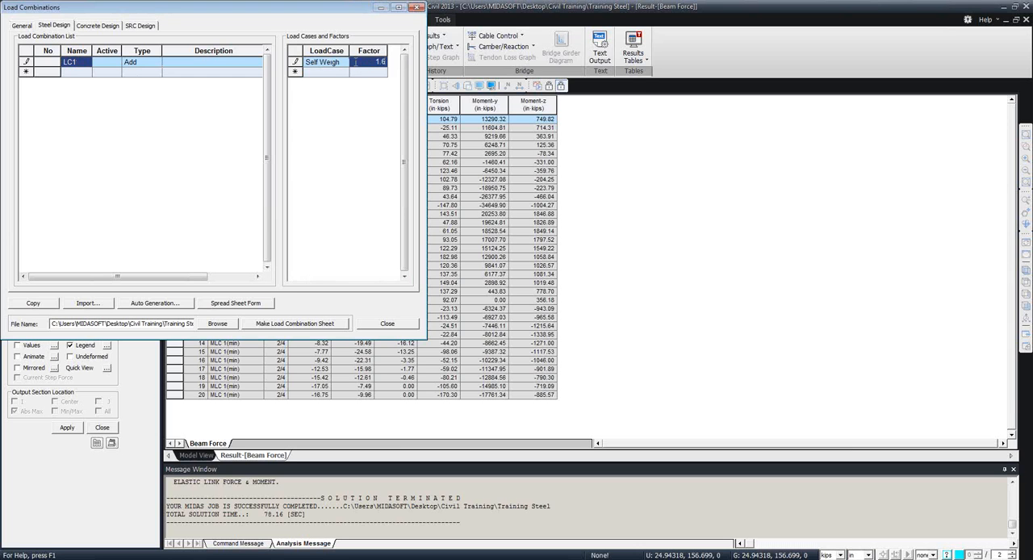
Add the MLC 1(MV) moving load case to LC1 with a factor of 1.2 and register the combination.
click(327, 72)
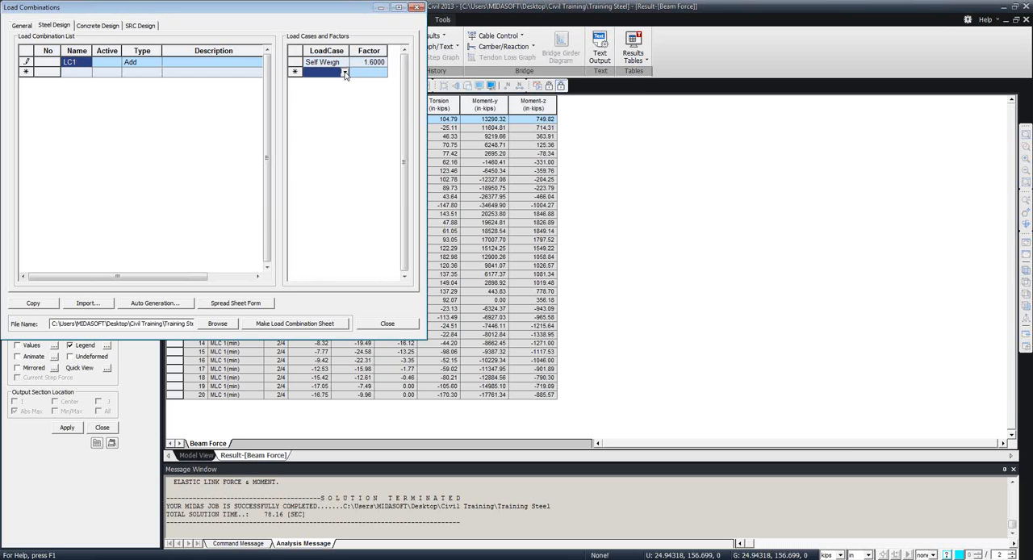
click(344, 72)
click(319, 99)
click(362, 71)
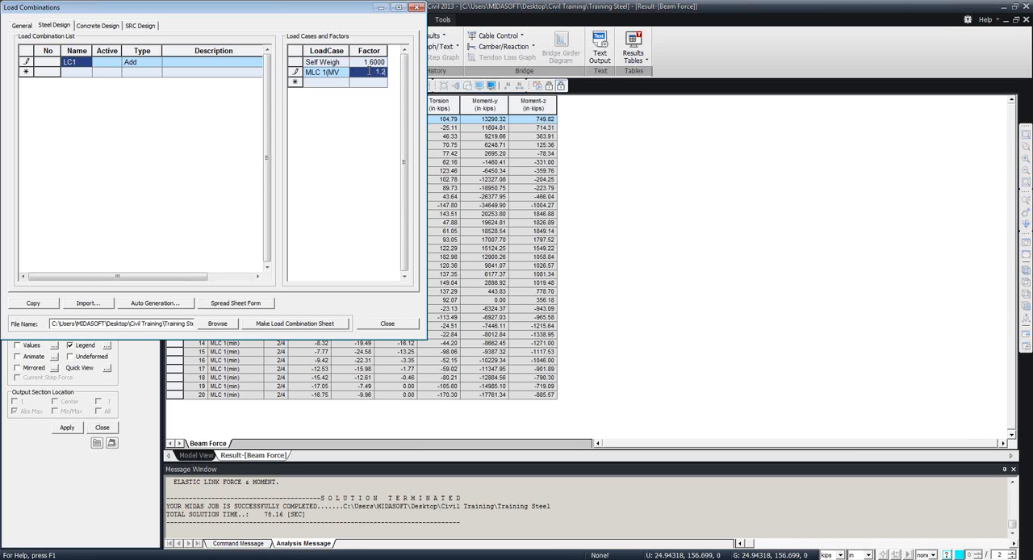
click(362, 84)
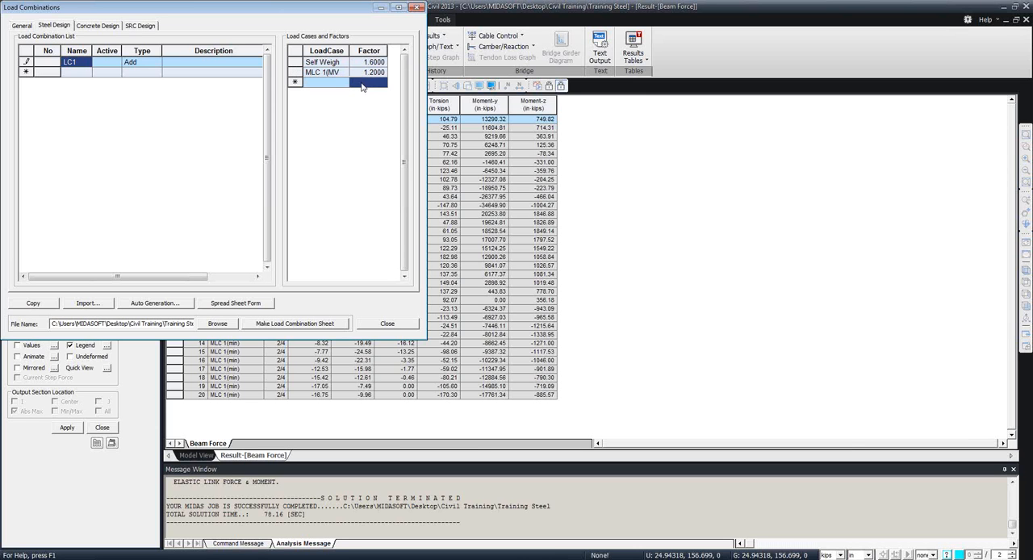
click(80, 73)
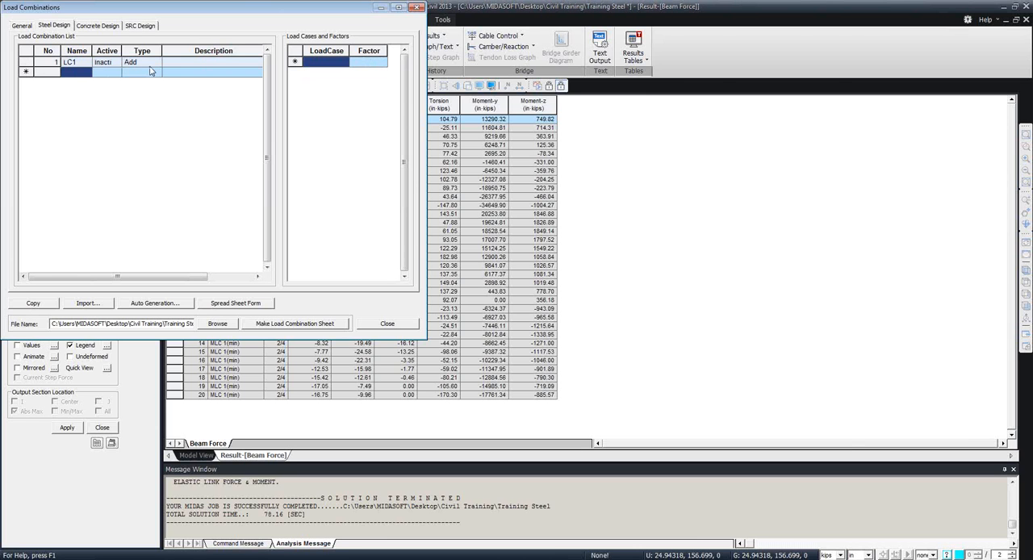
Delete the LC1 combination from the steel design list.
click(28, 61)
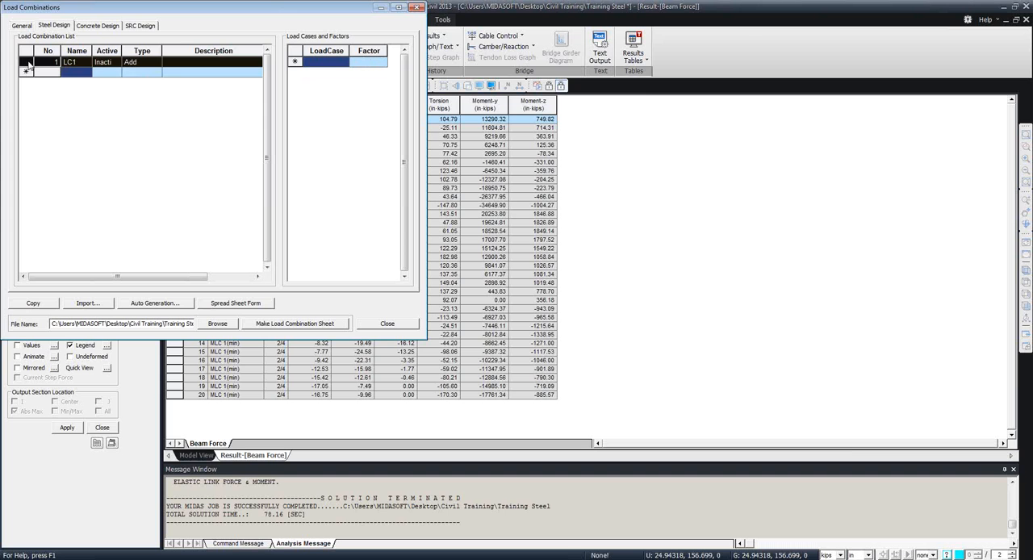
key(Delete)
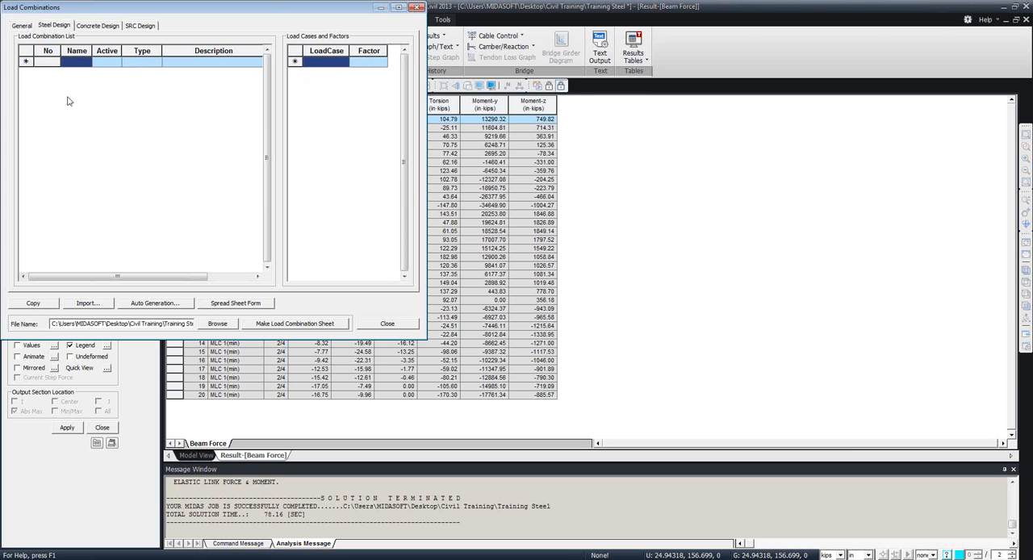
Auto-generate the steel design load combinations with the Add option and the AASHTO-LRFD12 design code.
click(154, 304)
drag(243, 9, 385, 18)
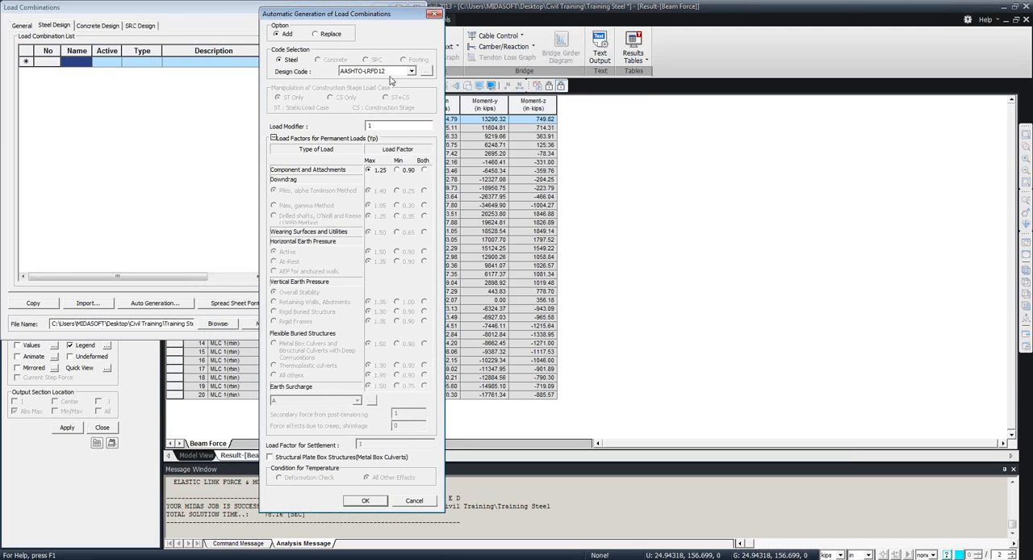
click(411, 72)
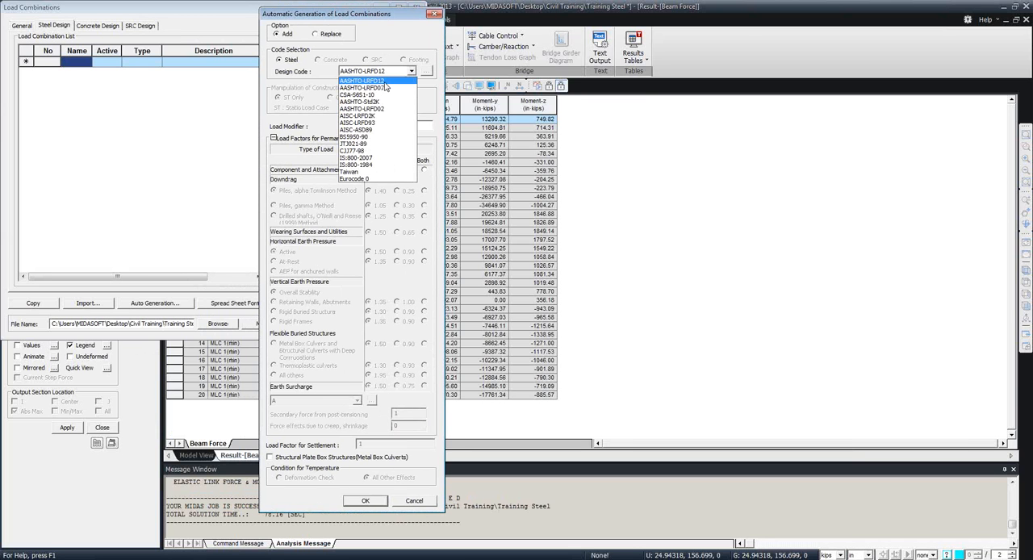
click(387, 82)
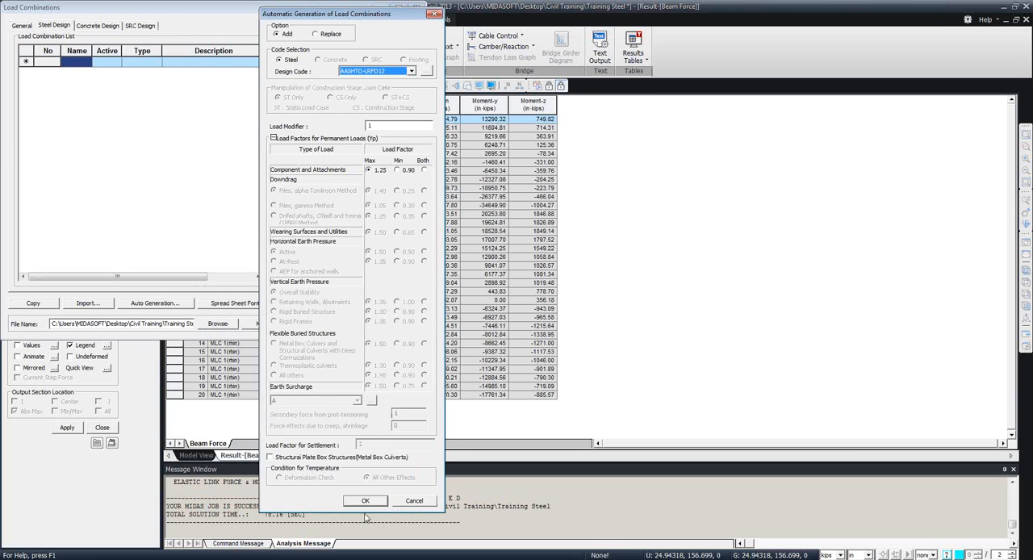
click(366, 501)
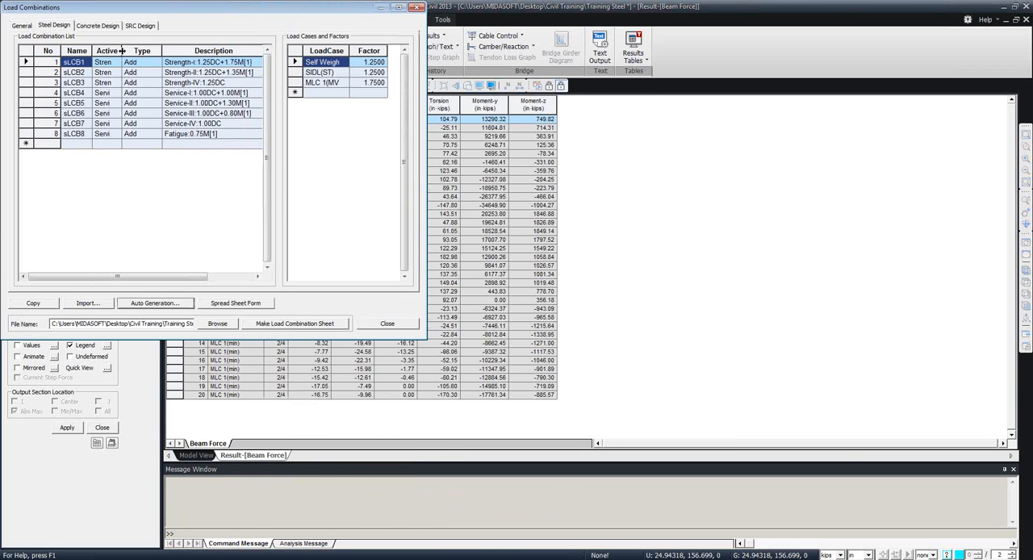
Review the load cases and factors of the generated strength and serviceability combinations, and close the load combinations.
drag(122, 51, 138, 51)
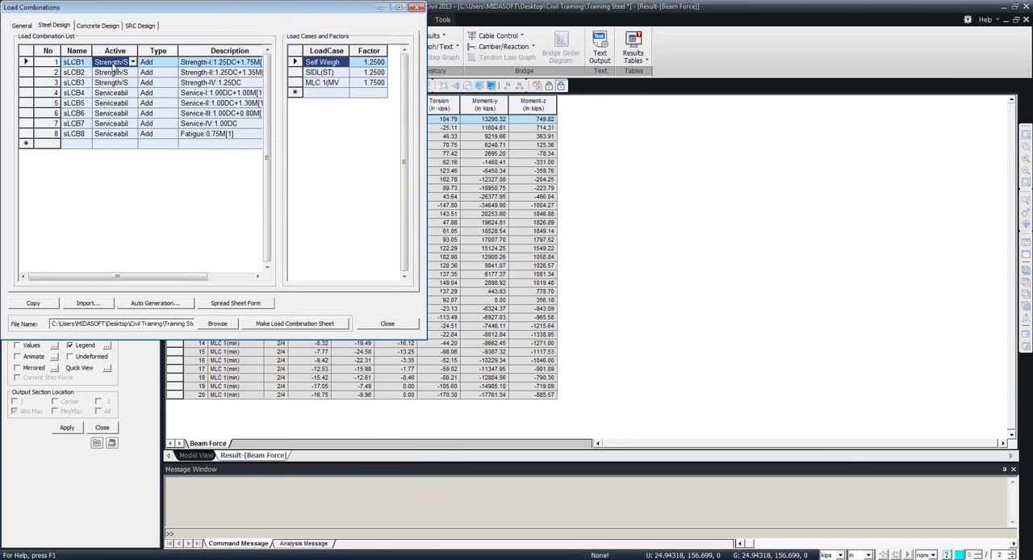
click(117, 83)
click(118, 103)
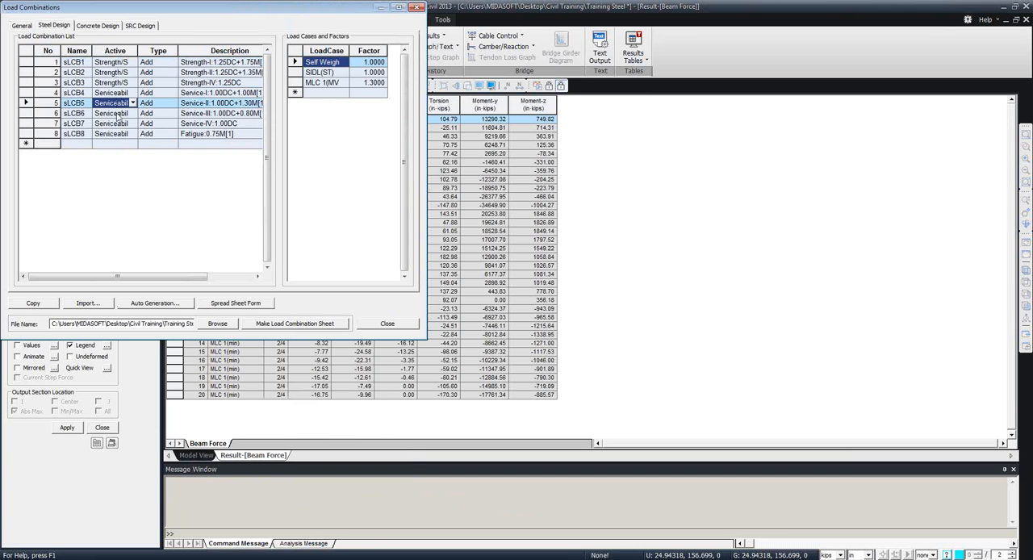
click(118, 123)
click(124, 92)
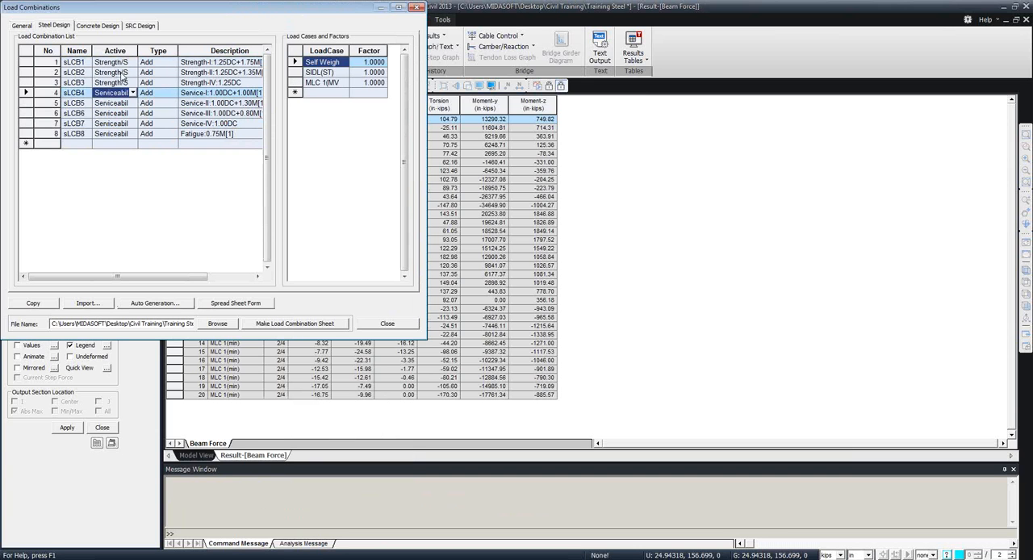
click(123, 73)
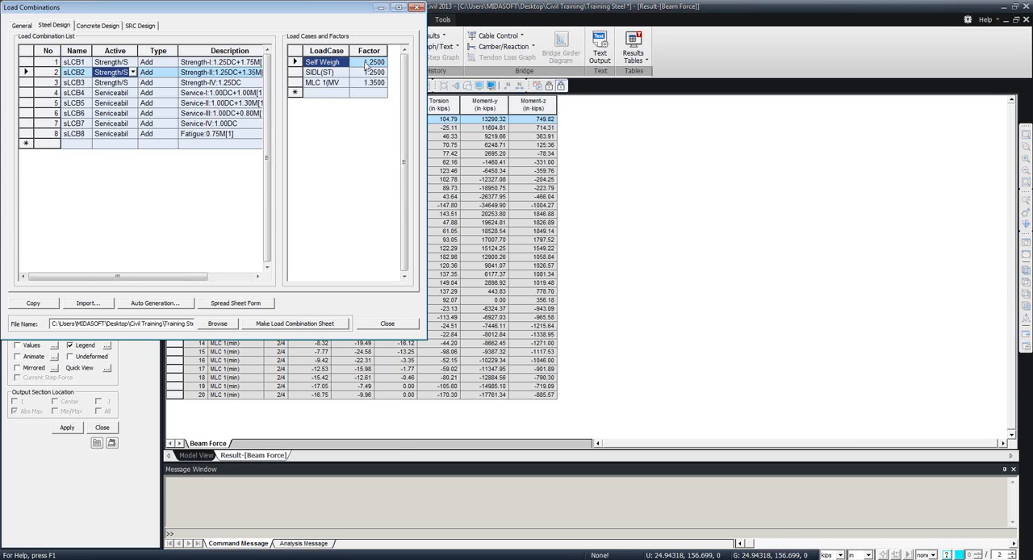
click(122, 64)
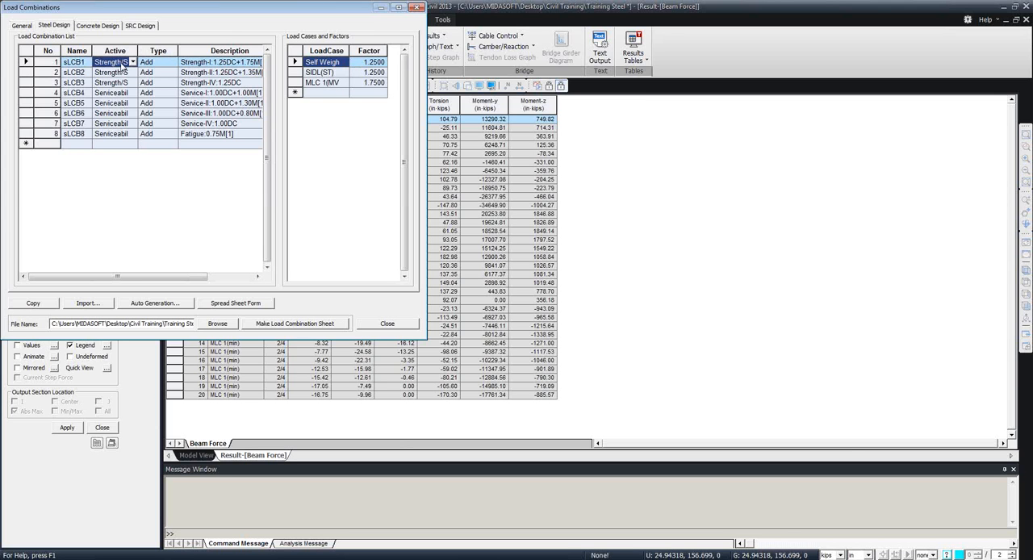
click(387, 324)
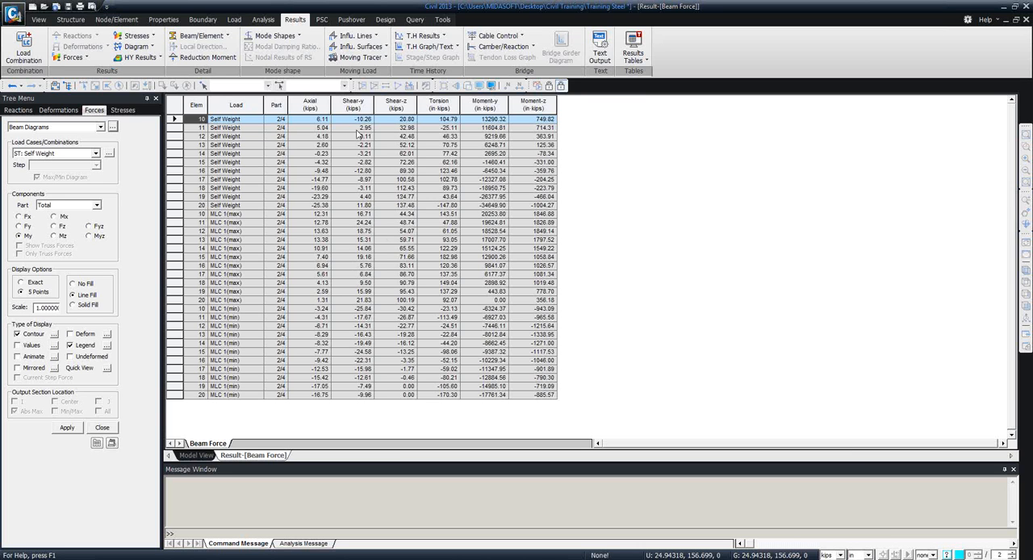
click(438, 104)
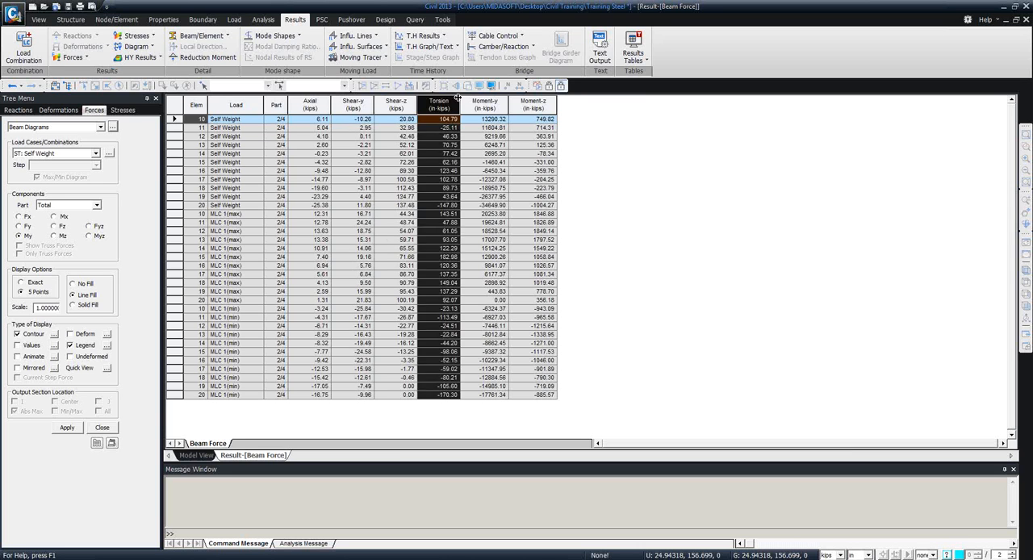
click(482, 102)
drag(394, 171, 394, 179)
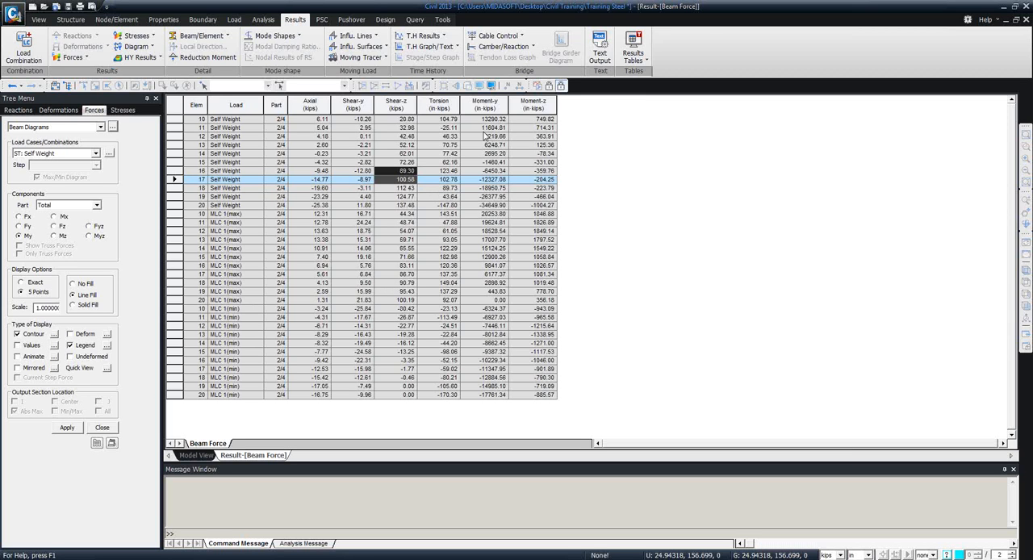
Open the sorting settings of the beam force table and remove all the default sort keys.
right_click(340, 152)
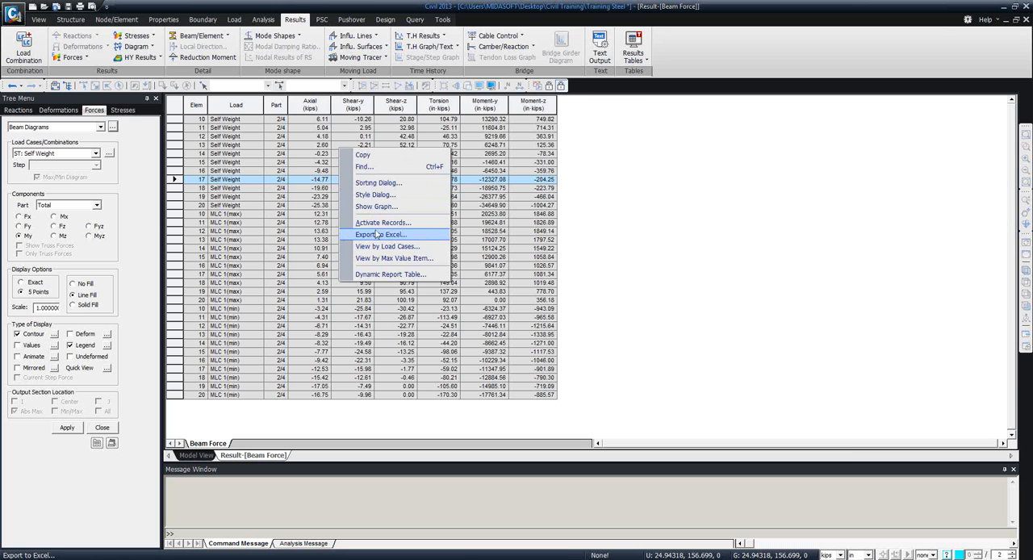
click(377, 184)
drag(492, 217, 366, 245)
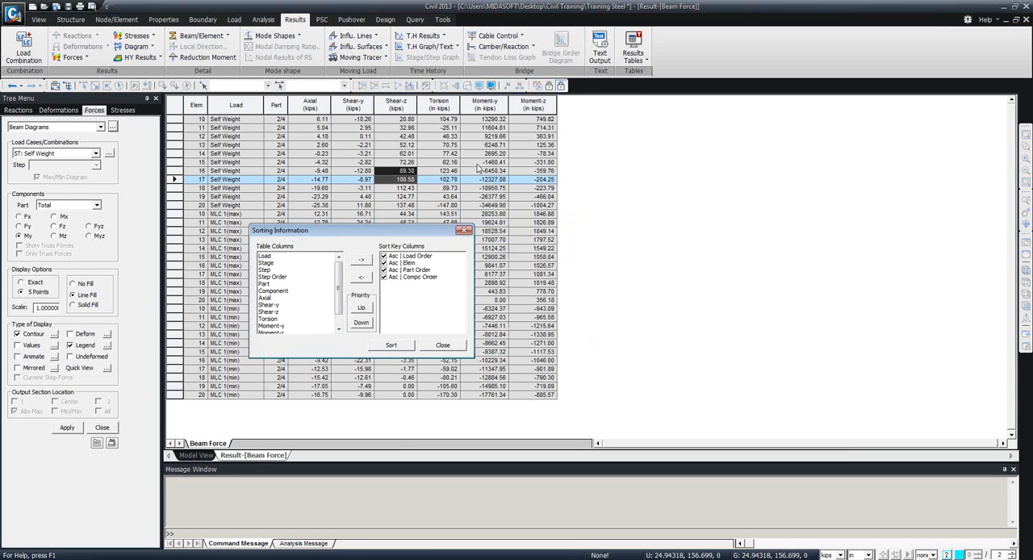
drag(413, 257, 415, 277)
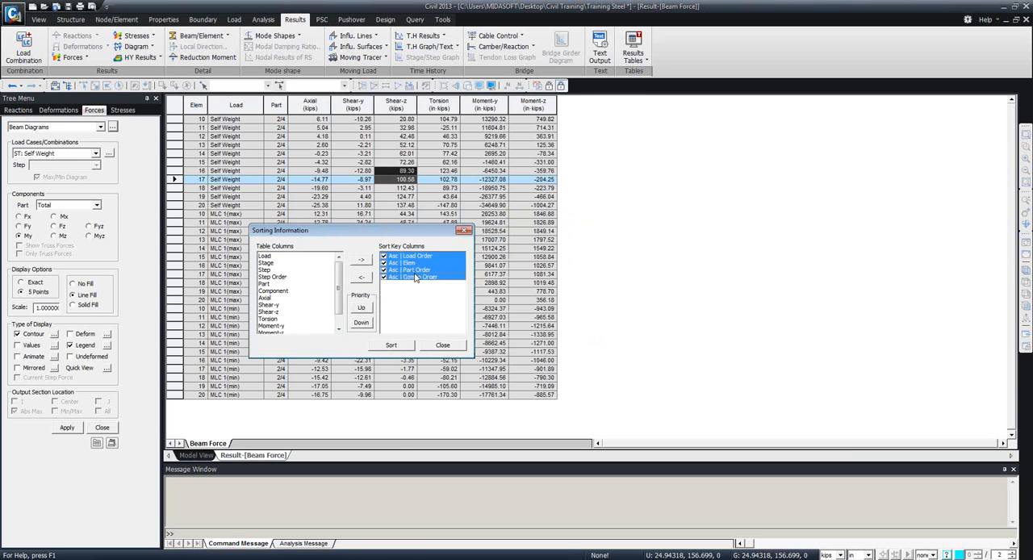
click(361, 277)
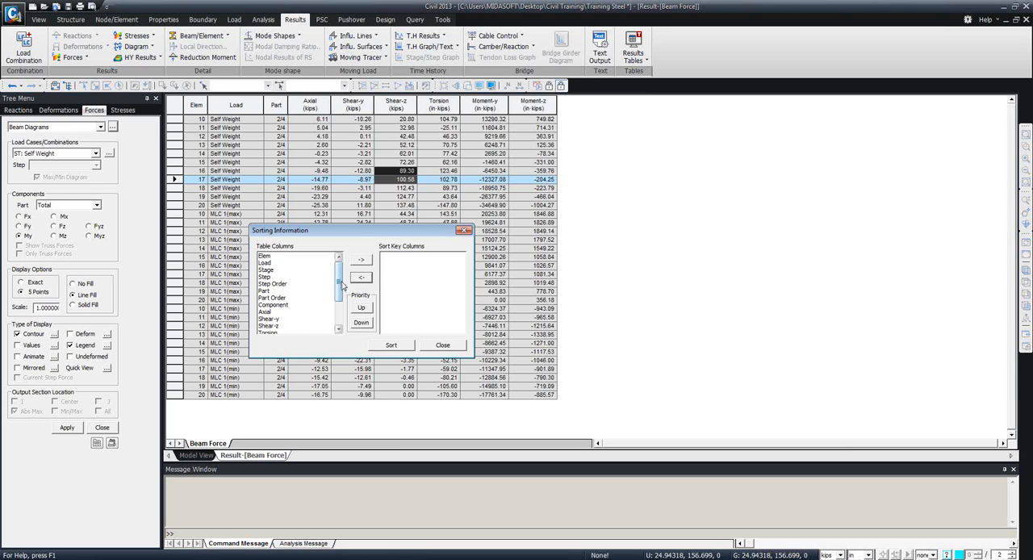
Add Moment-y as the only sort key and sort the beam force table in ascending order.
drag(340, 283, 340, 312)
click(273, 298)
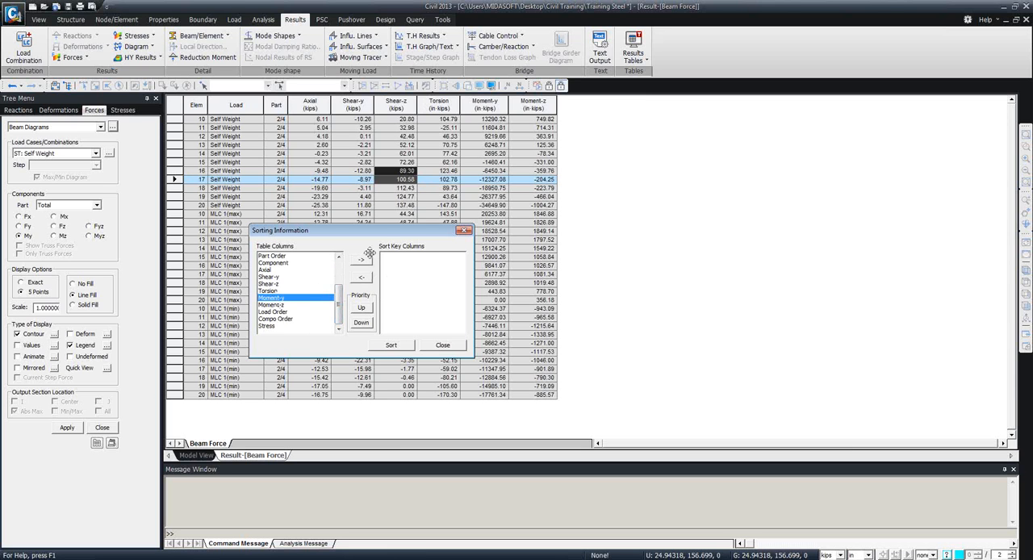
click(360, 260)
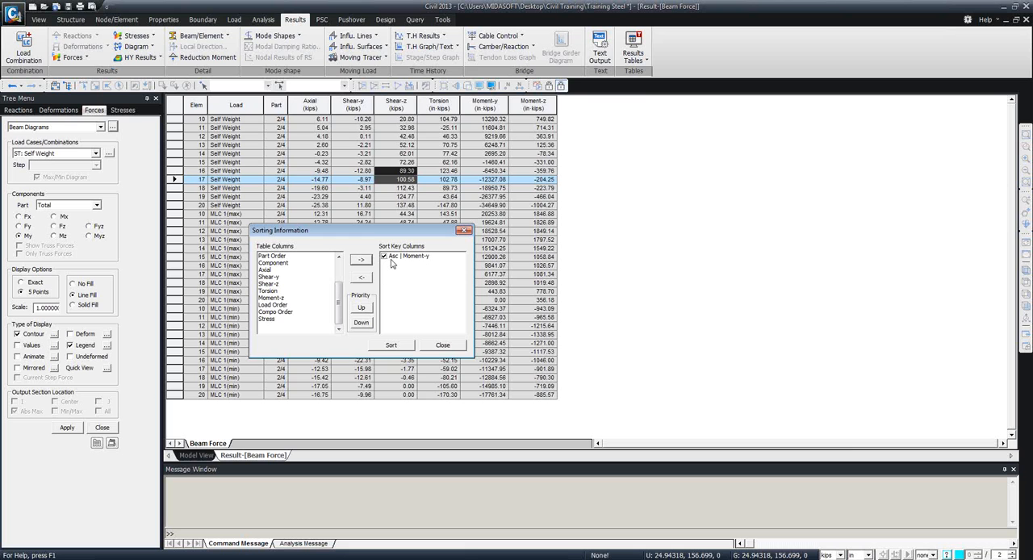
click(391, 345)
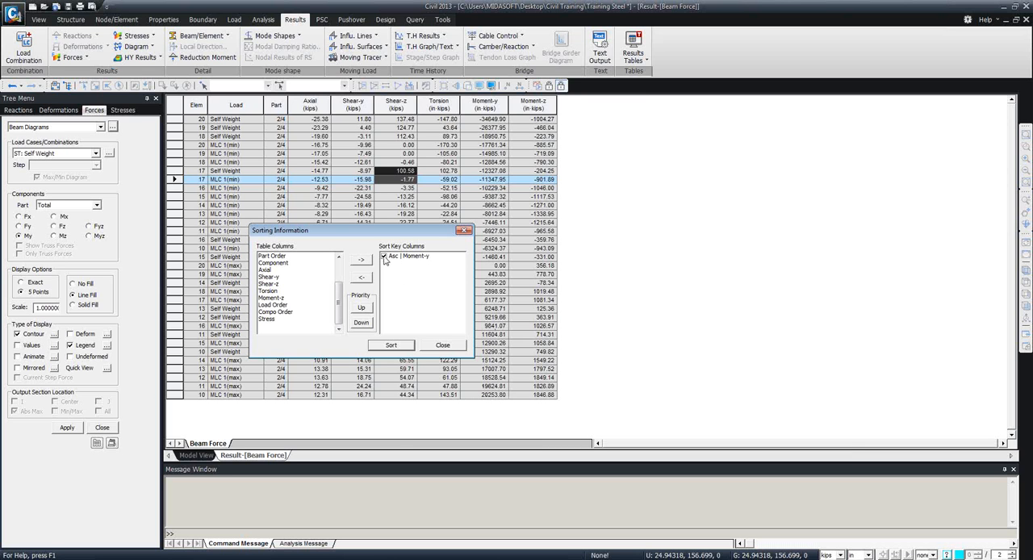
Re-sort the beam force table by Moment-y in descending order and highlight the first record.
click(384, 257)
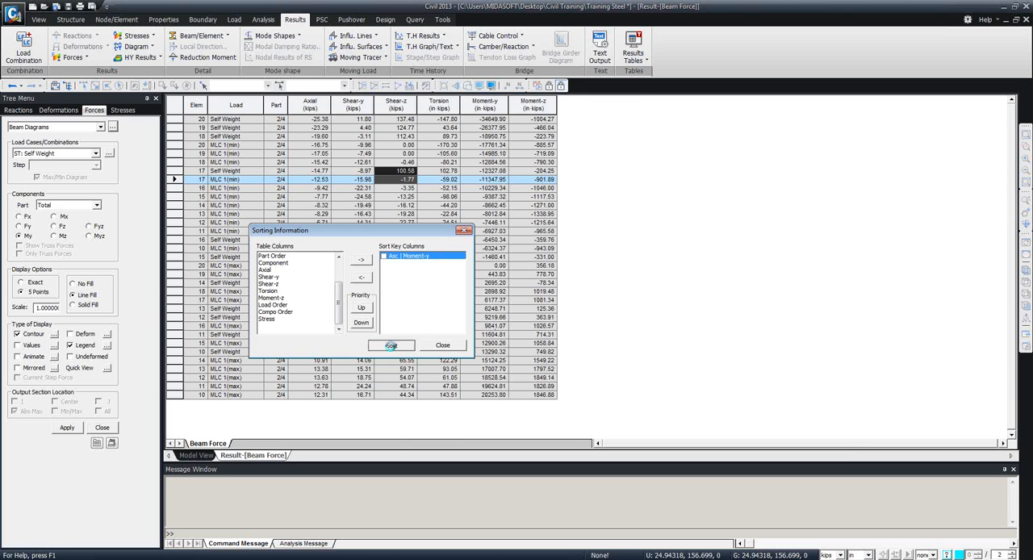
click(391, 346)
click(464, 230)
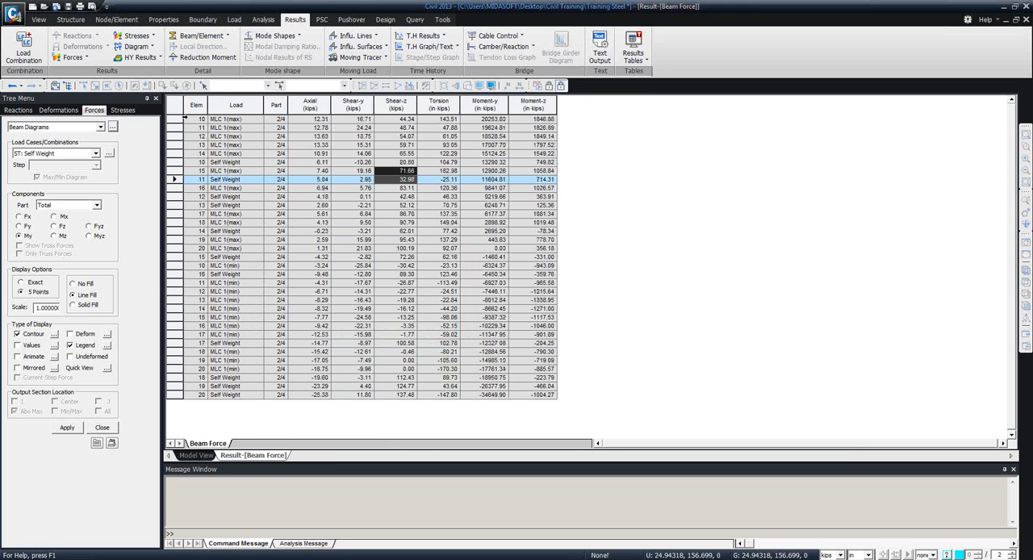
click(226, 121)
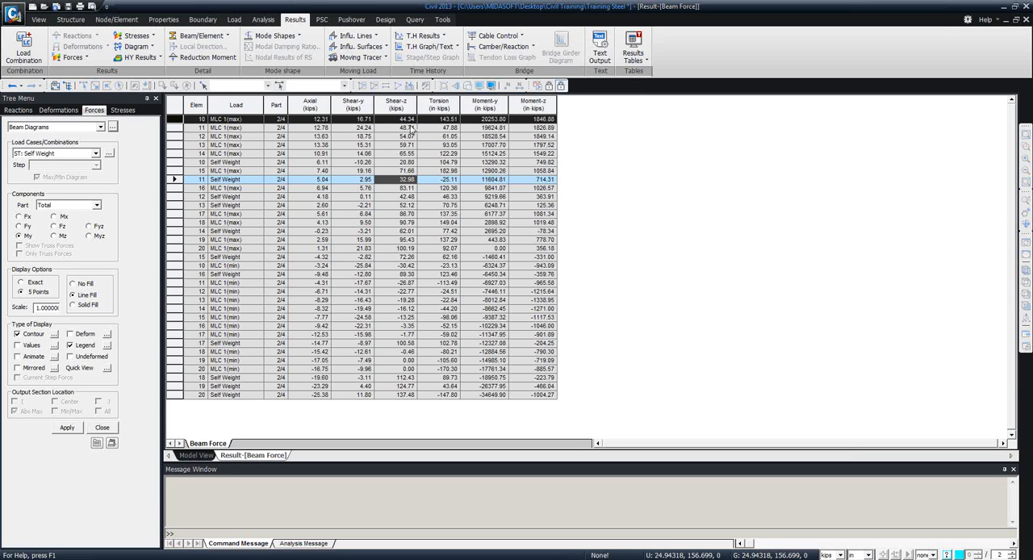
Generate a beam force table by max value for Axial and Moment-y, limited to the MLC 1(MV:max) load case.
right_click(334, 154)
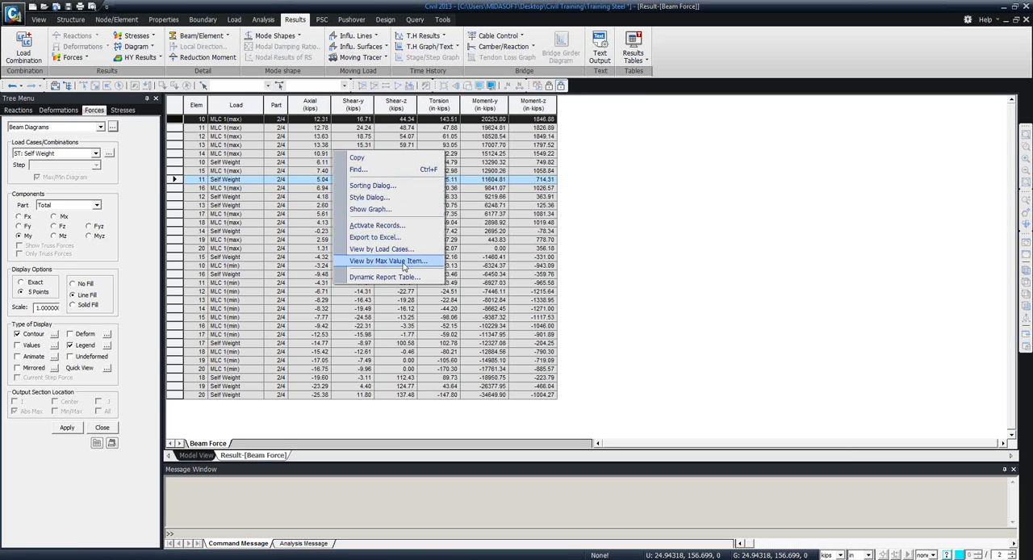
click(388, 261)
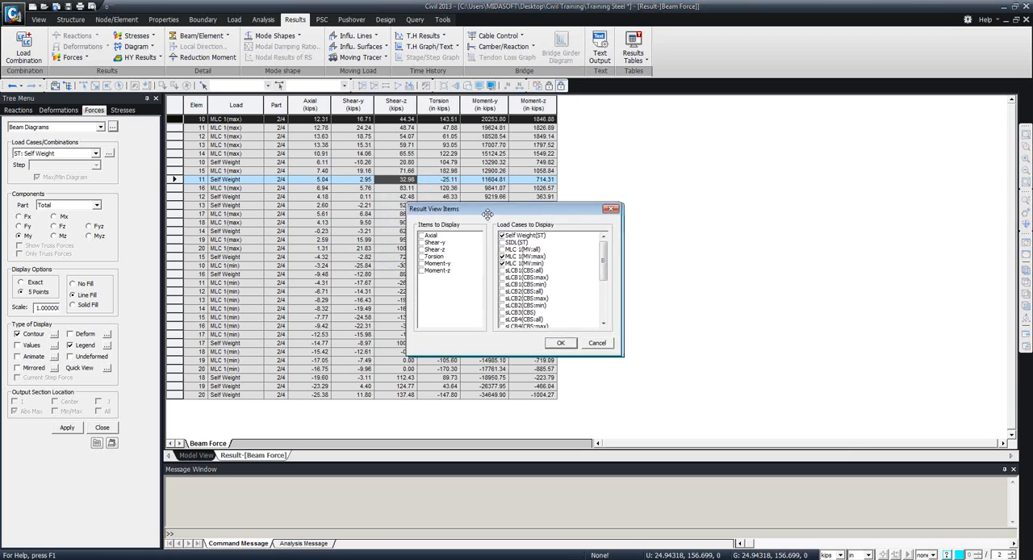
drag(487, 213, 409, 157)
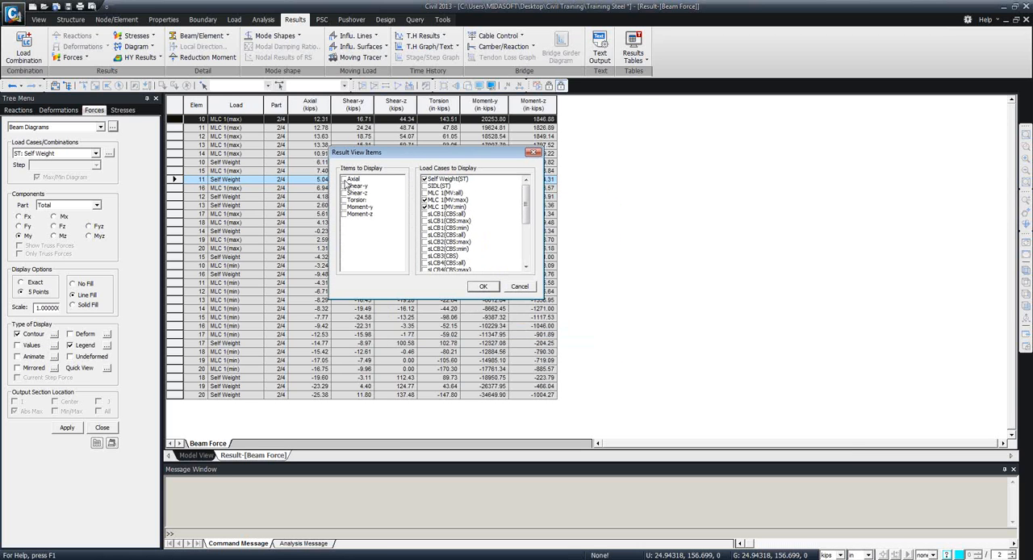
click(345, 179)
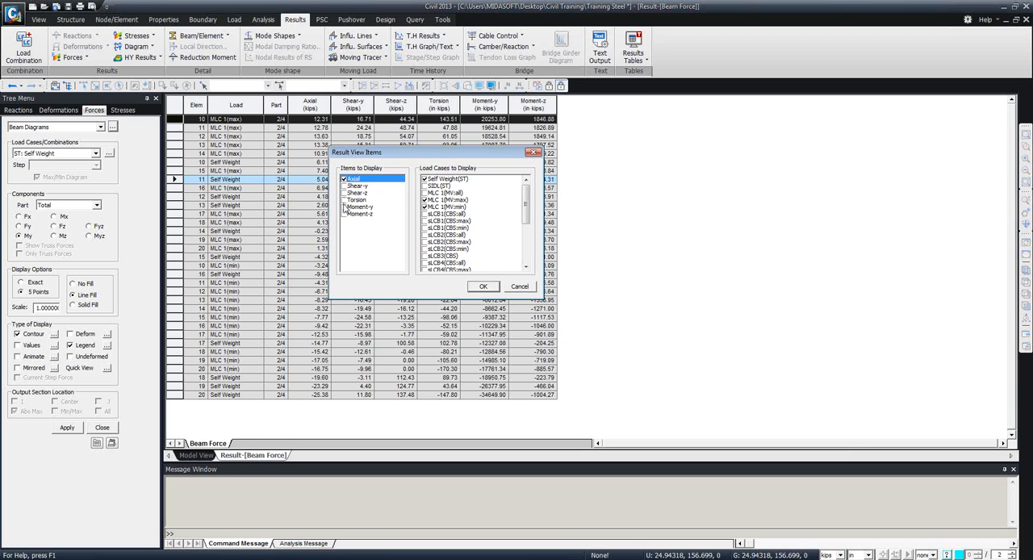
click(345, 208)
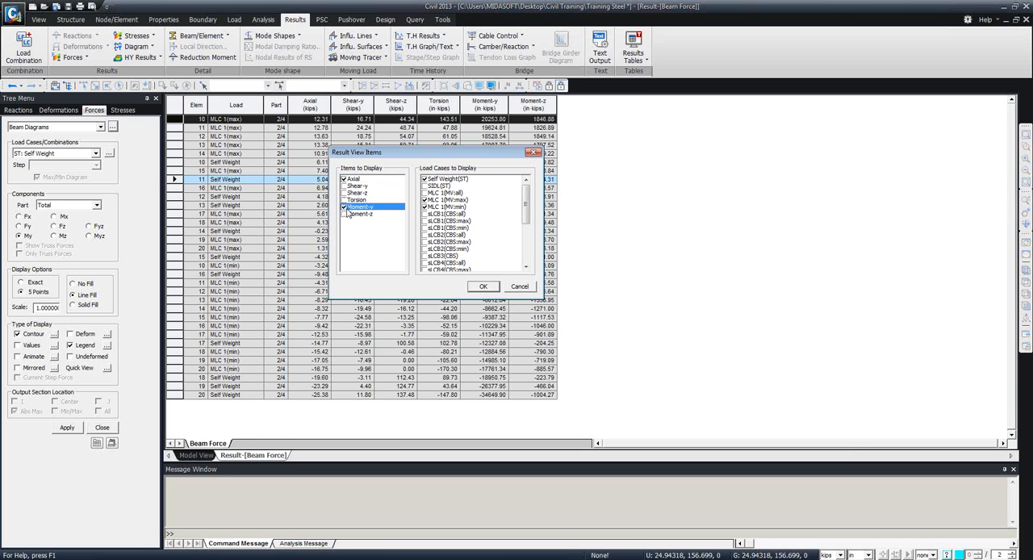
click(425, 206)
click(425, 179)
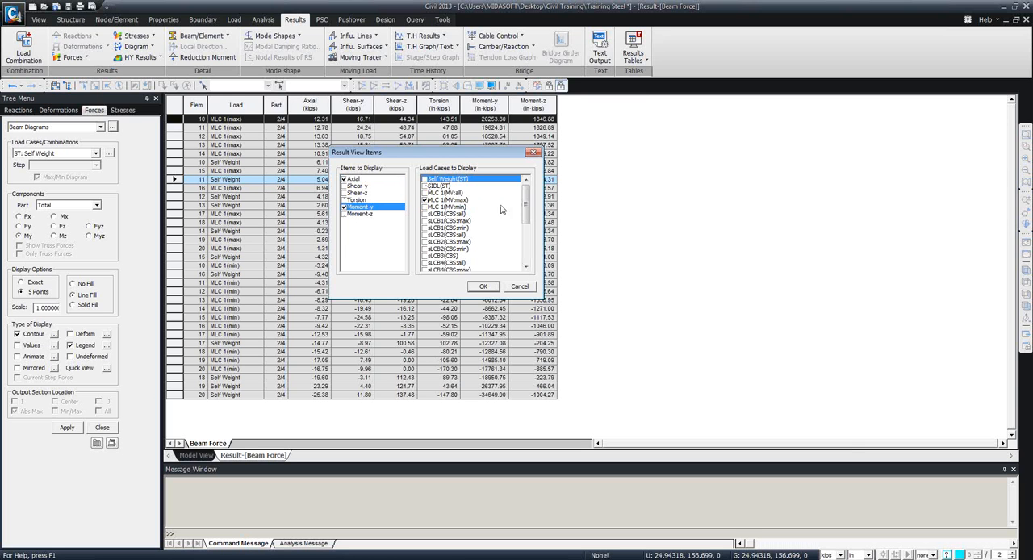
drag(526, 207, 498, 276)
click(483, 287)
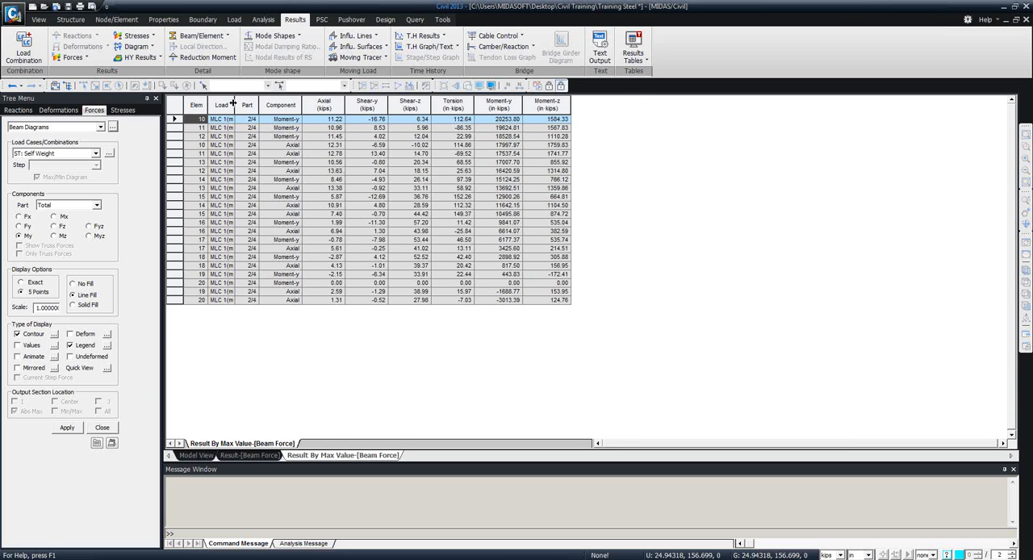
Widen the Load column and examine the concurrent forces in element 10's Moment-y record.
drag(232, 103, 271, 104)
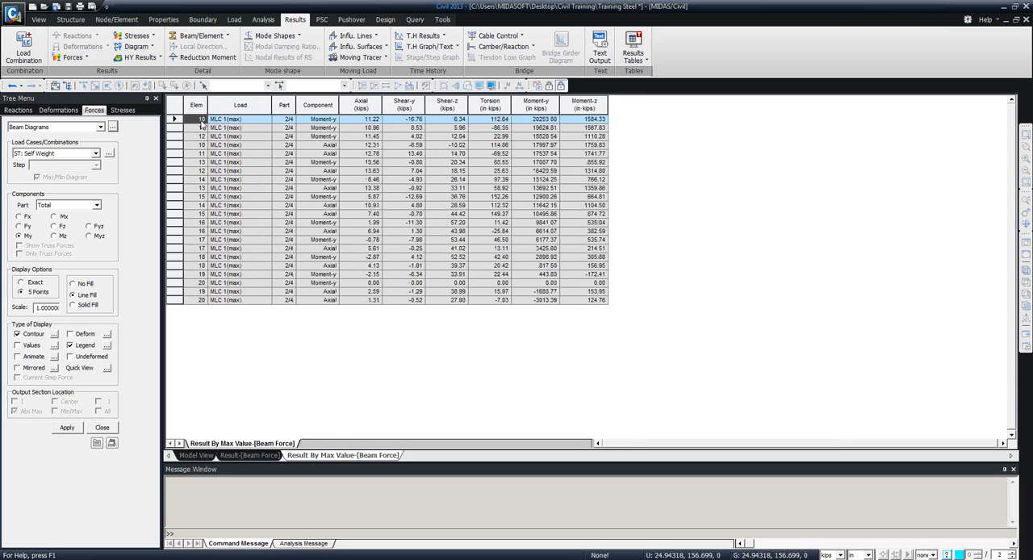
click(325, 119)
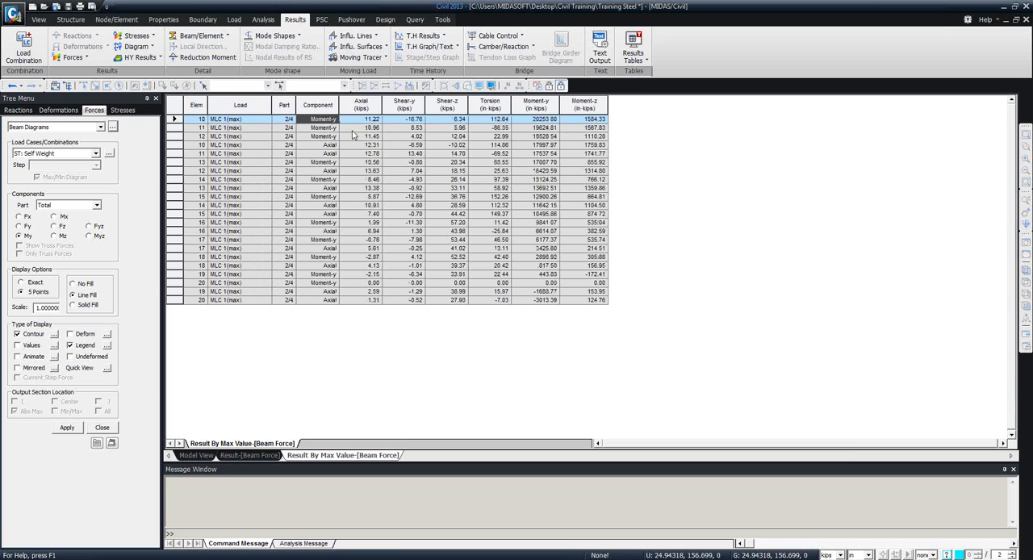
drag(335, 122, 338, 141)
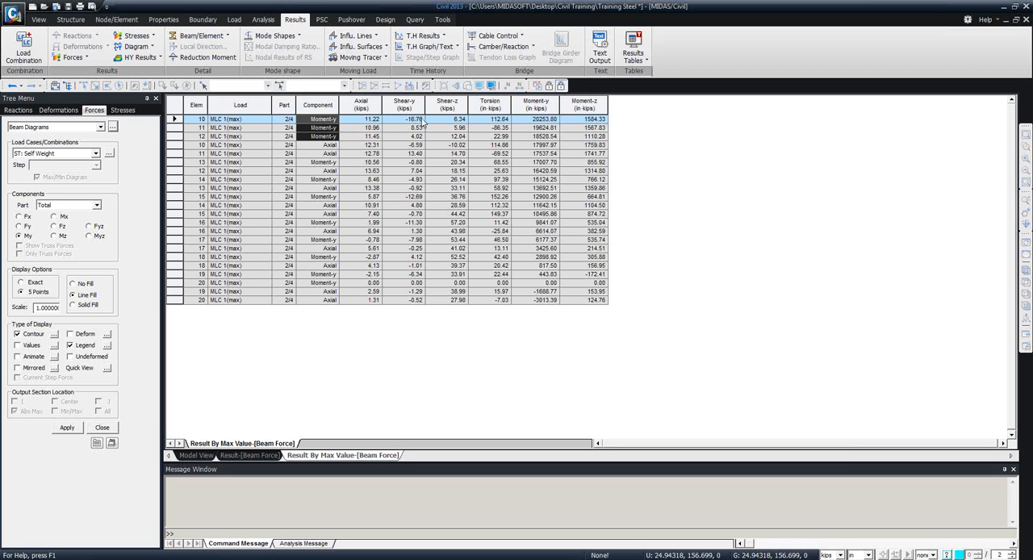
click(348, 121)
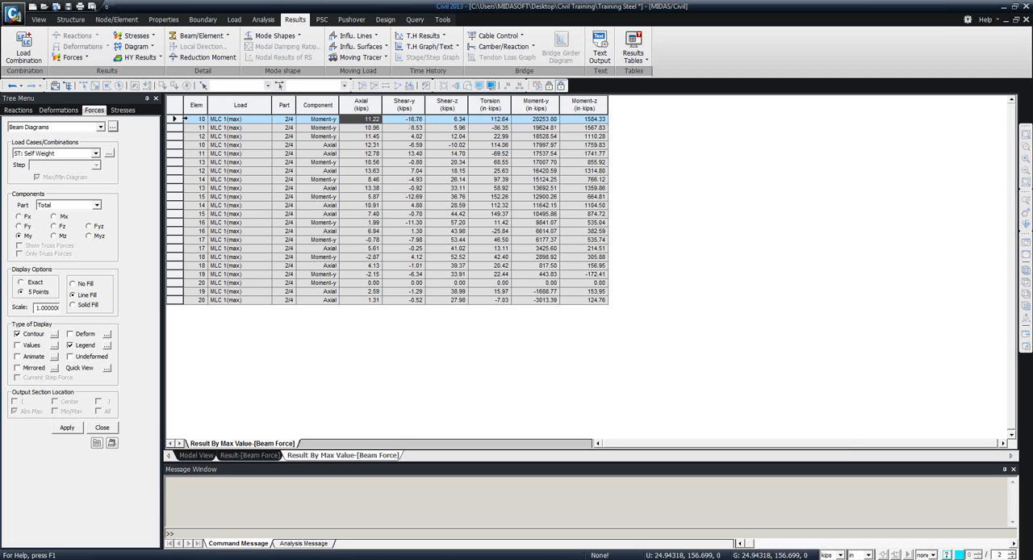
click(177, 119)
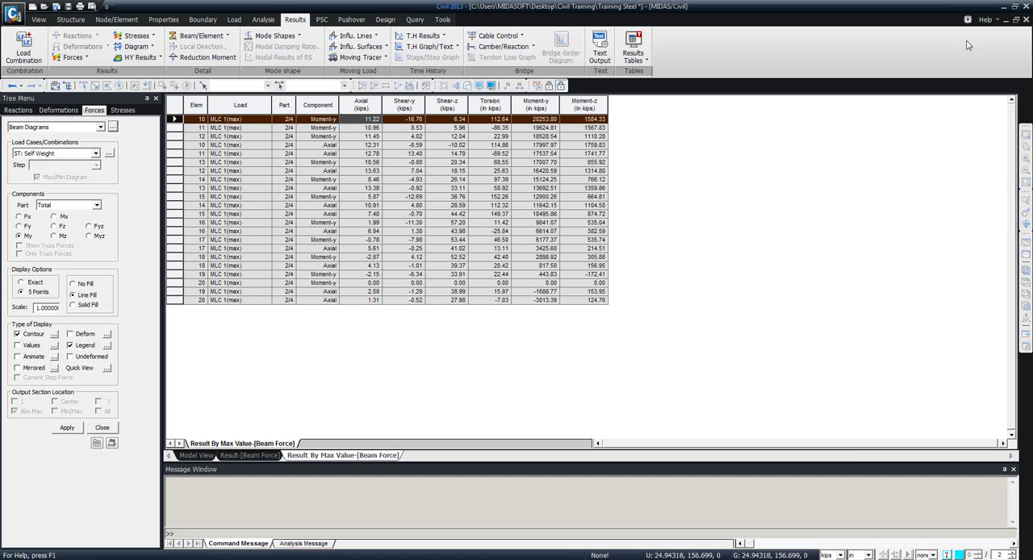
Close the beam force table sorted by max value.
right_click(419, 192)
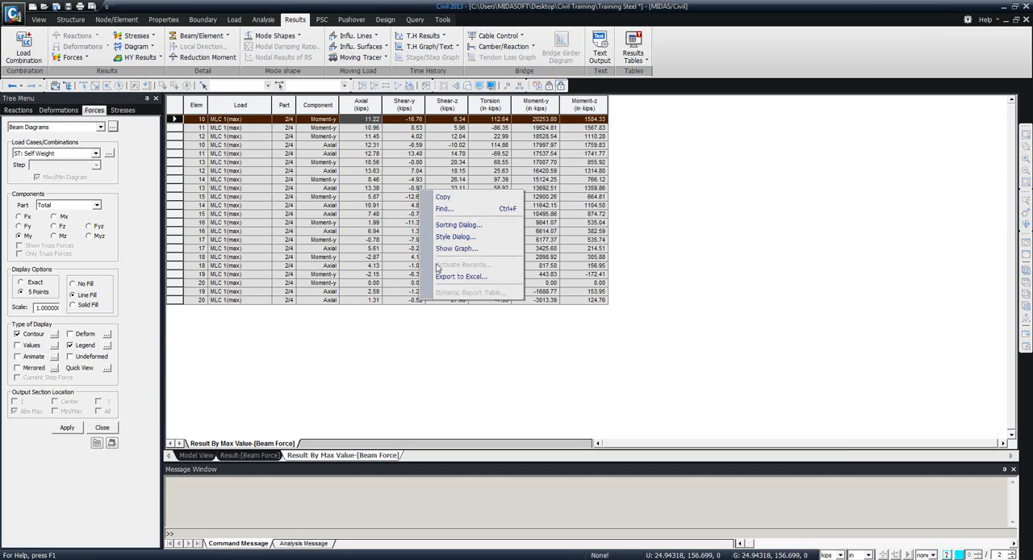
click(399, 369)
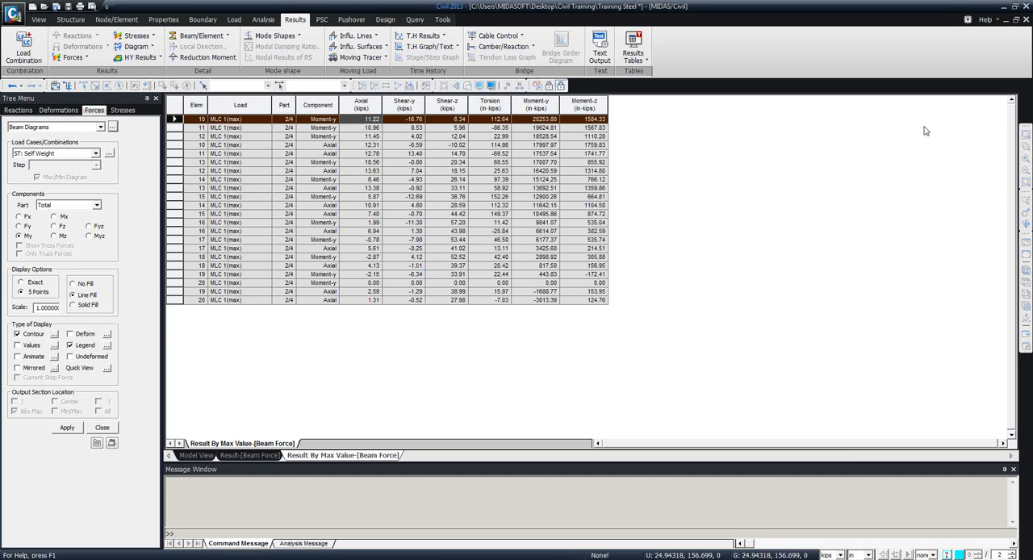
click(1026, 19)
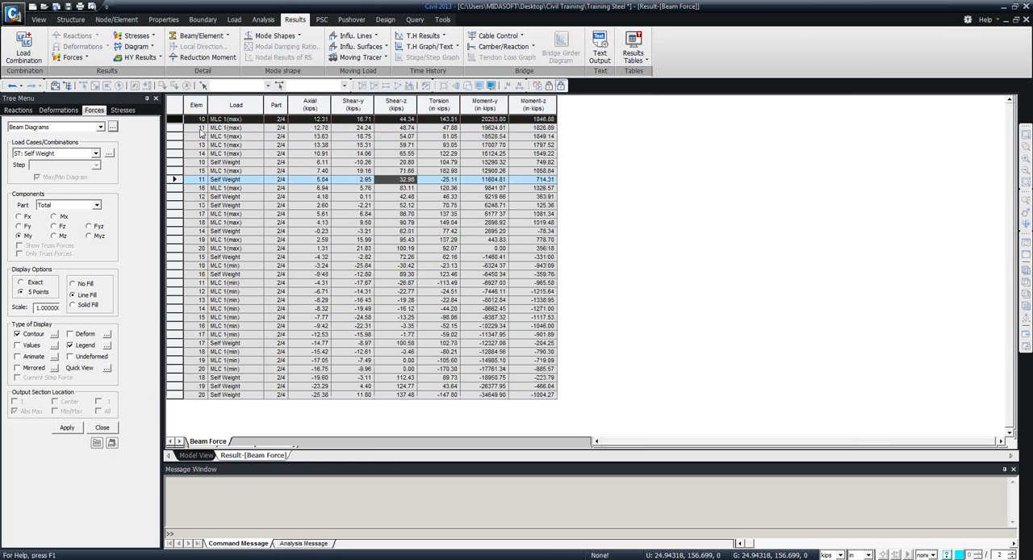
Select all records of the beam force table, review its Excel export option, and close the table.
drag(199, 120, 543, 407)
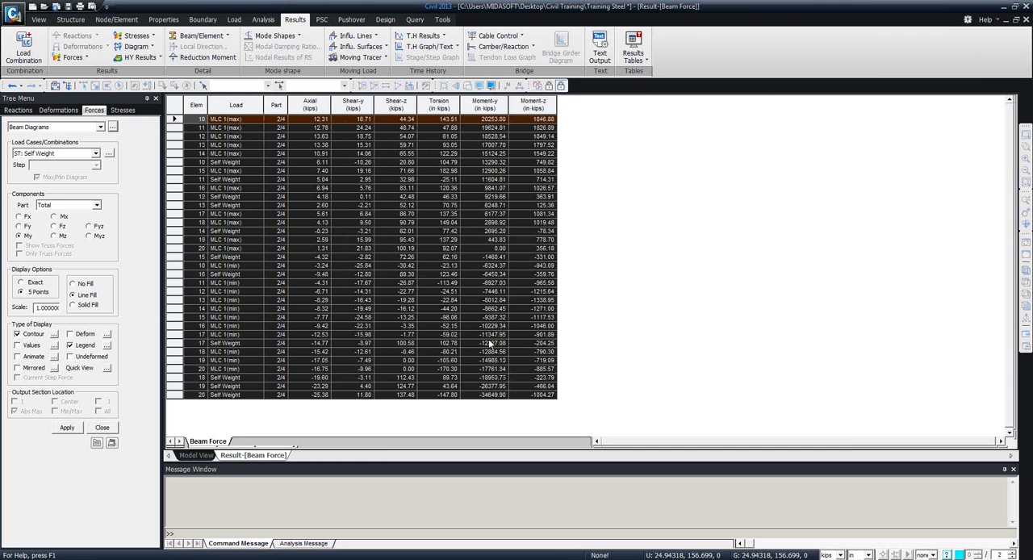
right_click(305, 207)
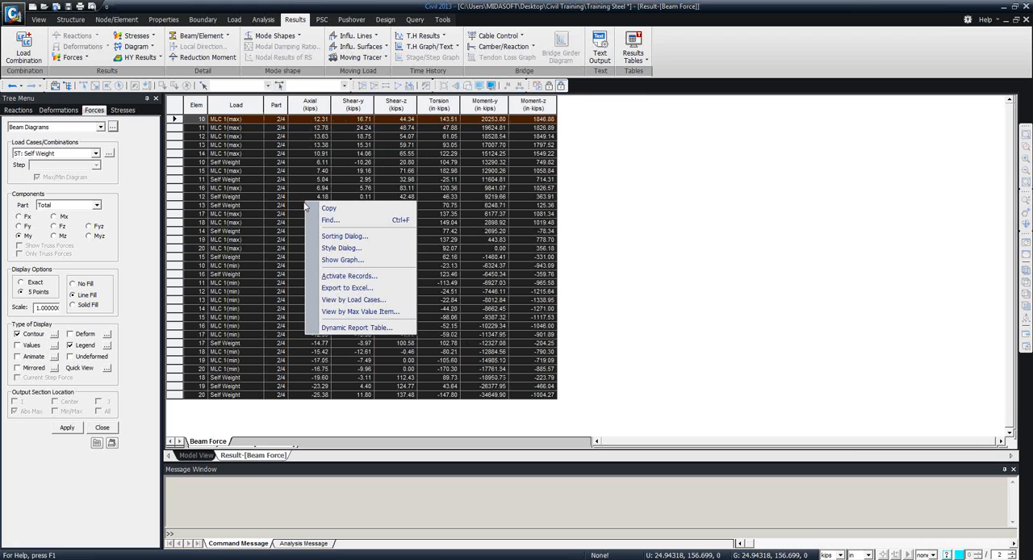
click(349, 289)
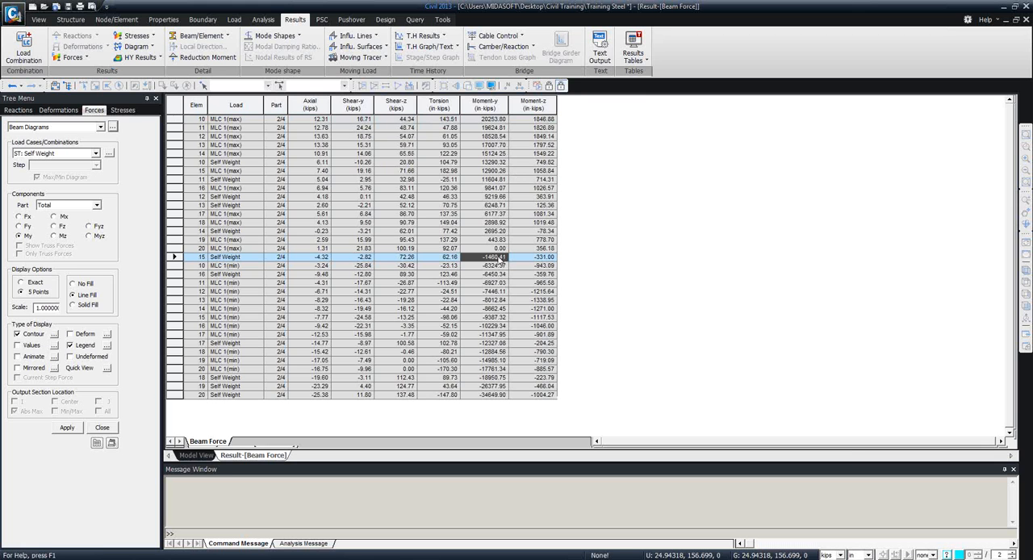
click(1025, 20)
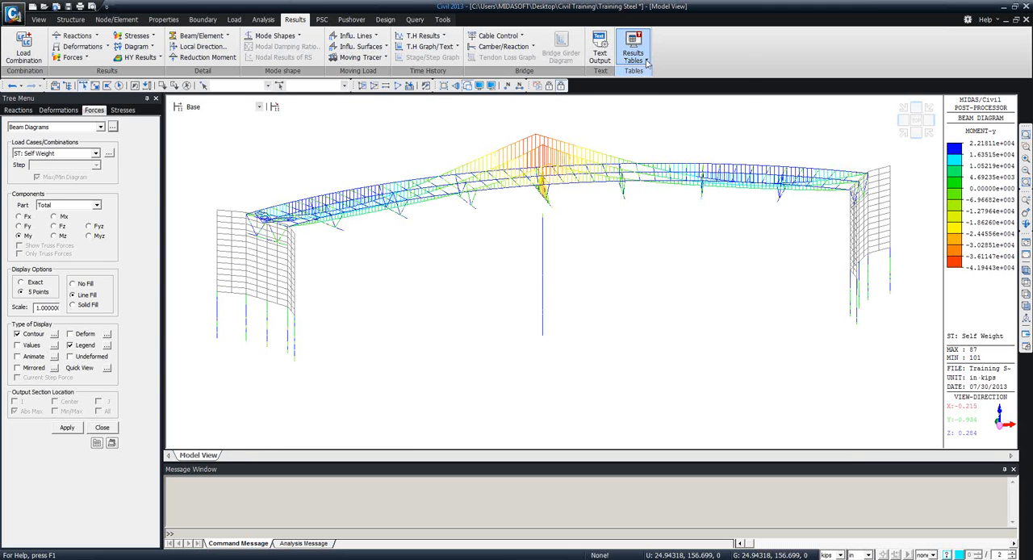
Open the Concurrent (Max/Min) Reaction results table and choose the MLC 1(MV:max) load case.
click(647, 63)
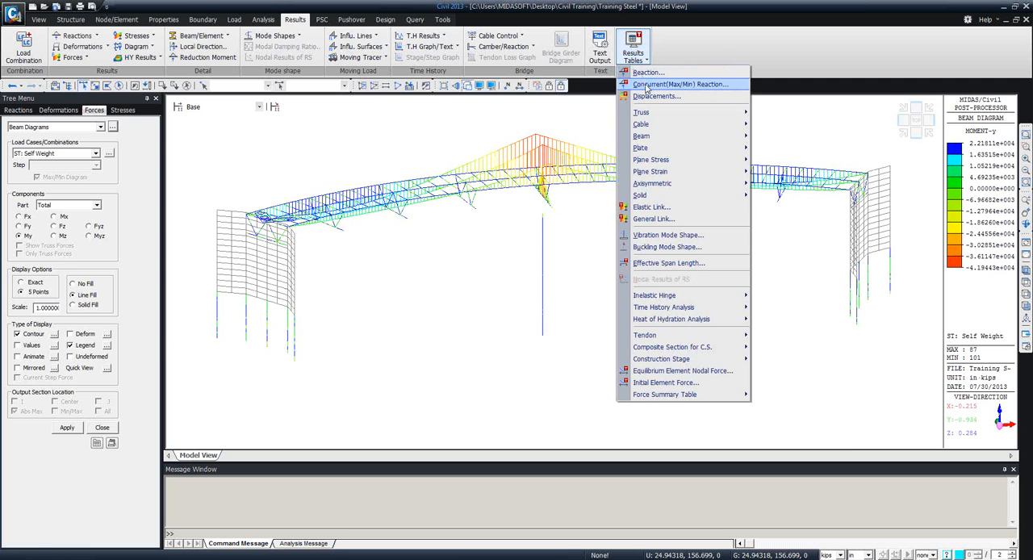
click(647, 84)
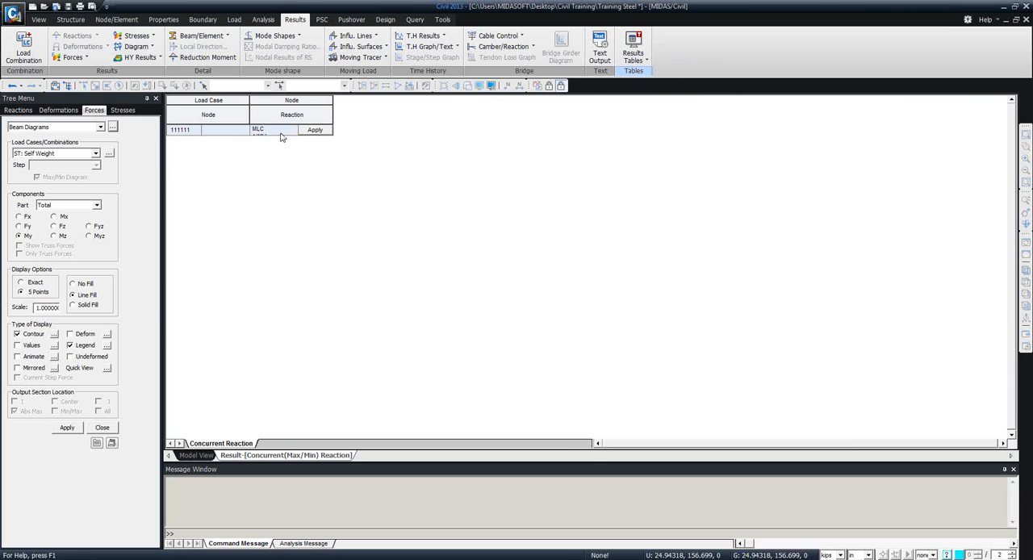
click(280, 133)
click(296, 131)
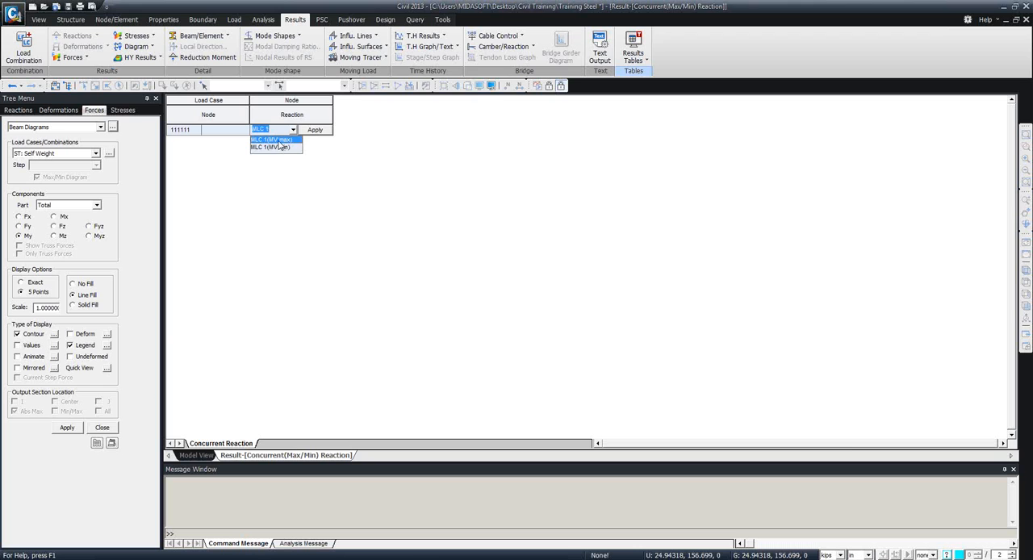
click(278, 142)
Check the node choices in the concurrent reaction table and close it without applying.
click(244, 131)
click(245, 132)
click(244, 131)
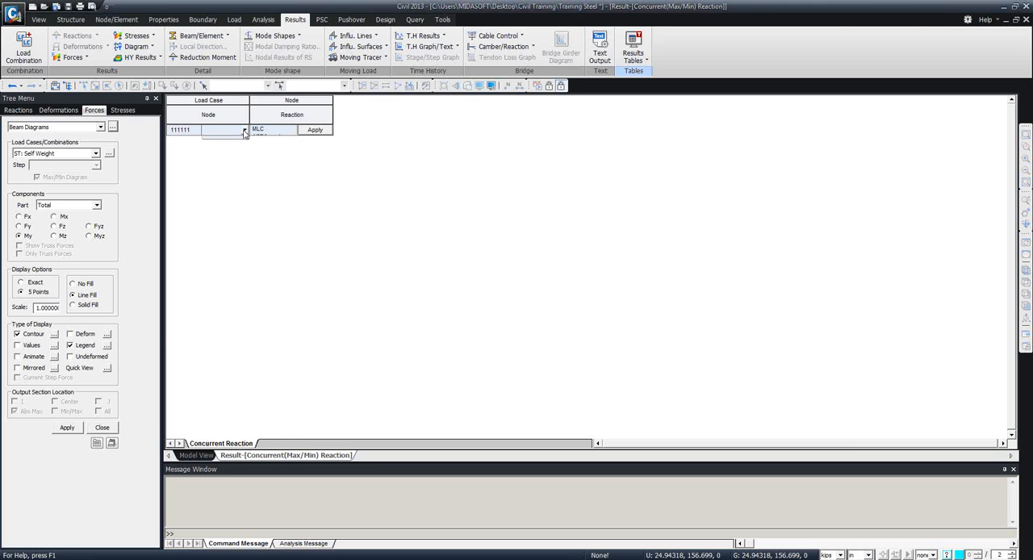
click(244, 131)
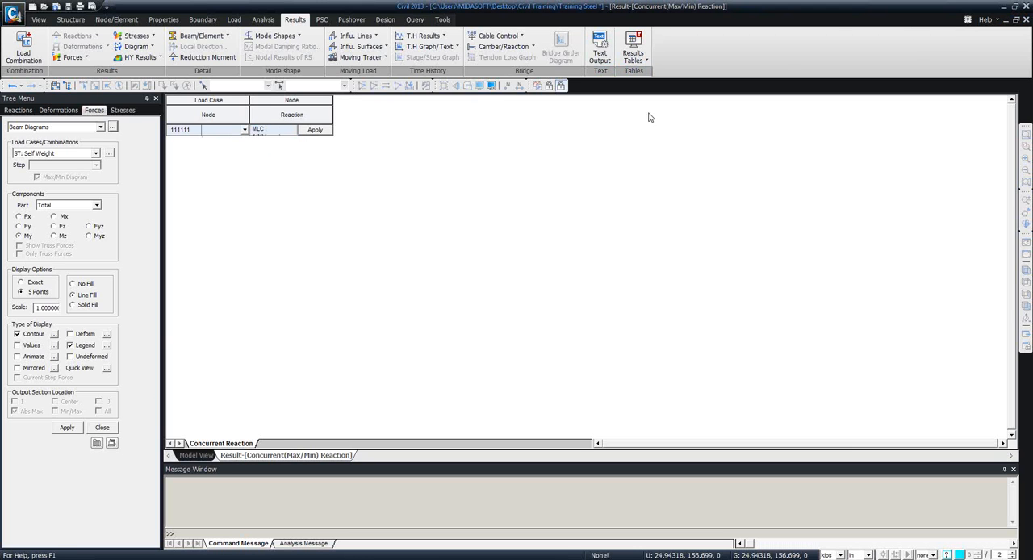
click(1026, 20)
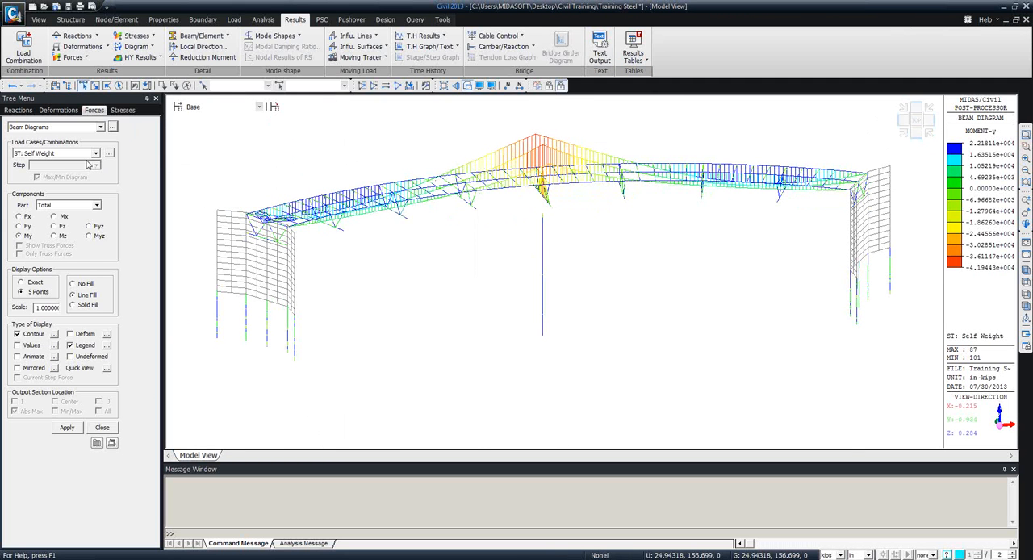
Display the My beam diagram for the MVmax: MLC 1 load case and examine the curved girders.
click(94, 153)
click(50, 177)
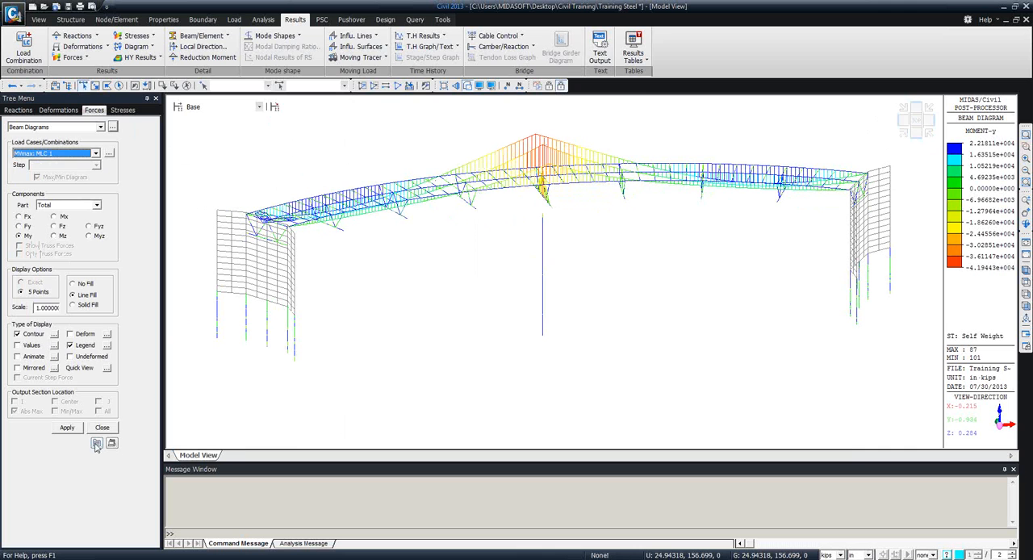
click(67, 428)
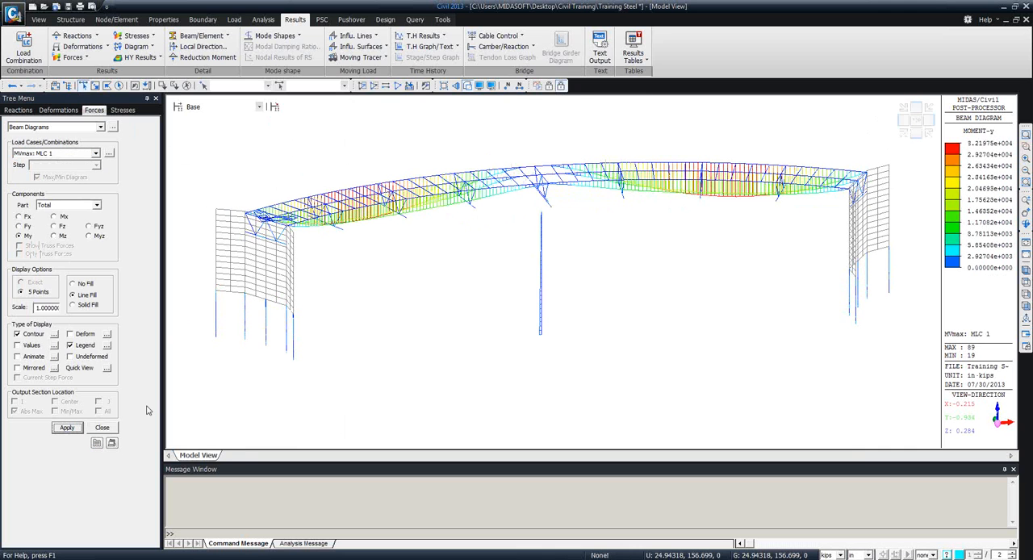
ctrl+middle_drag(527, 313, 719, 353)
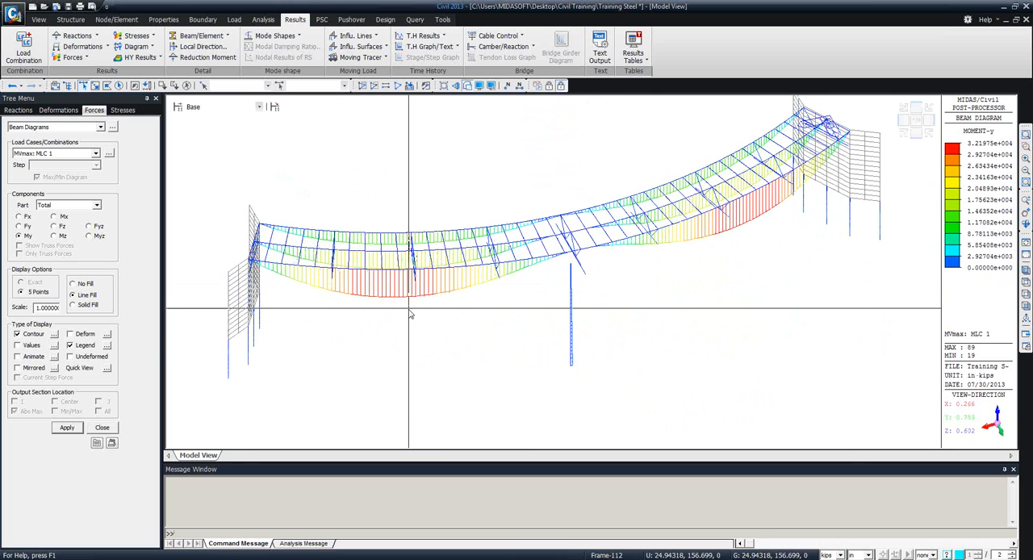
ctrl+middle_drag(410, 311, 693, 244)
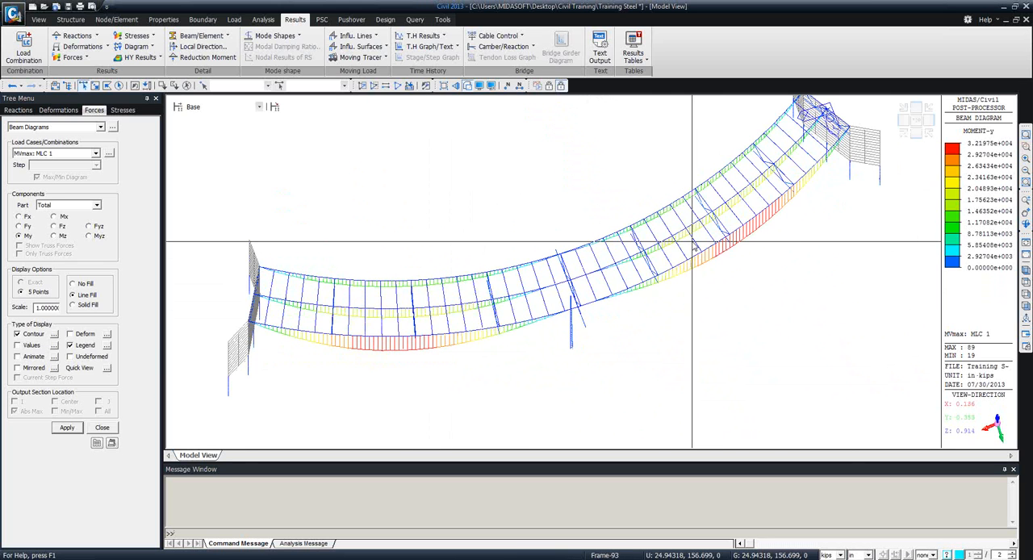
mouse_move(692, 244)
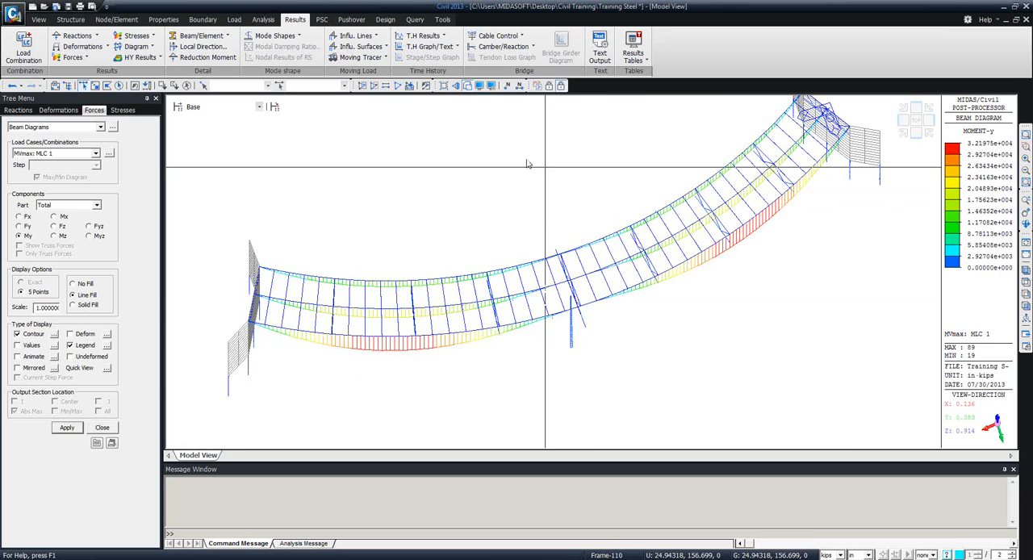
Run the beam forces/moments moving tracer for My under MVmax: MLC 1 with key element 112.
click(386, 60)
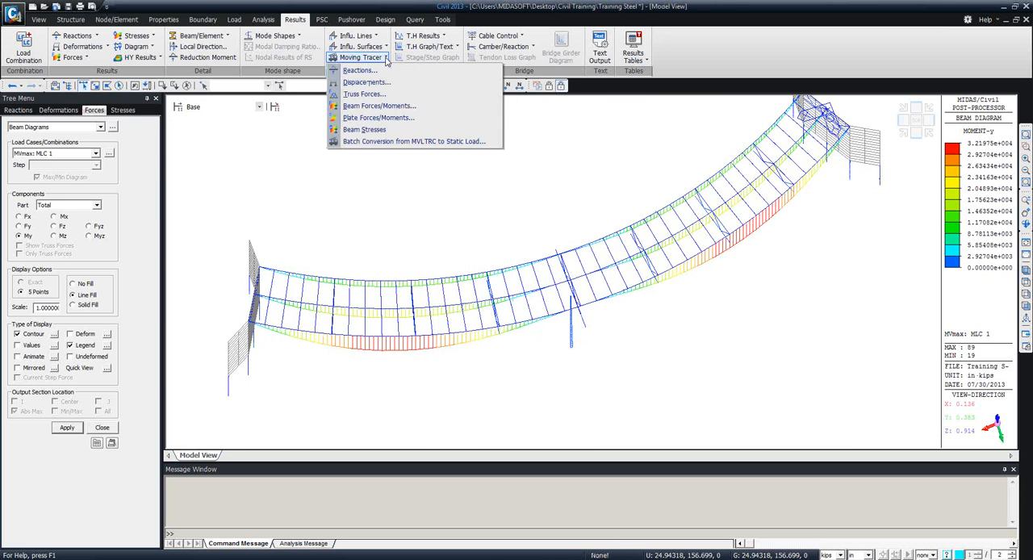
click(374, 107)
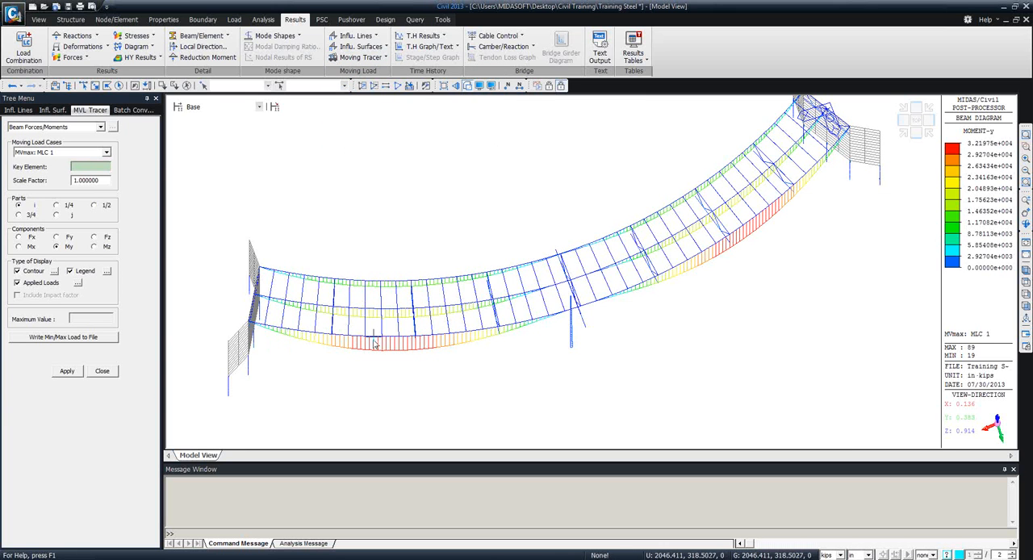
click(520, 86)
click(520, 86)
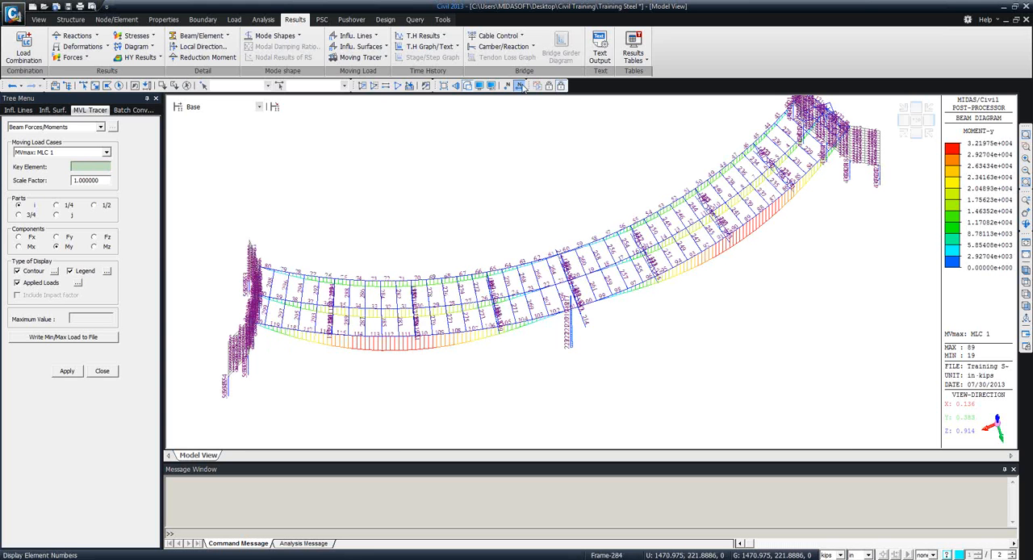
click(91, 167)
text(112)
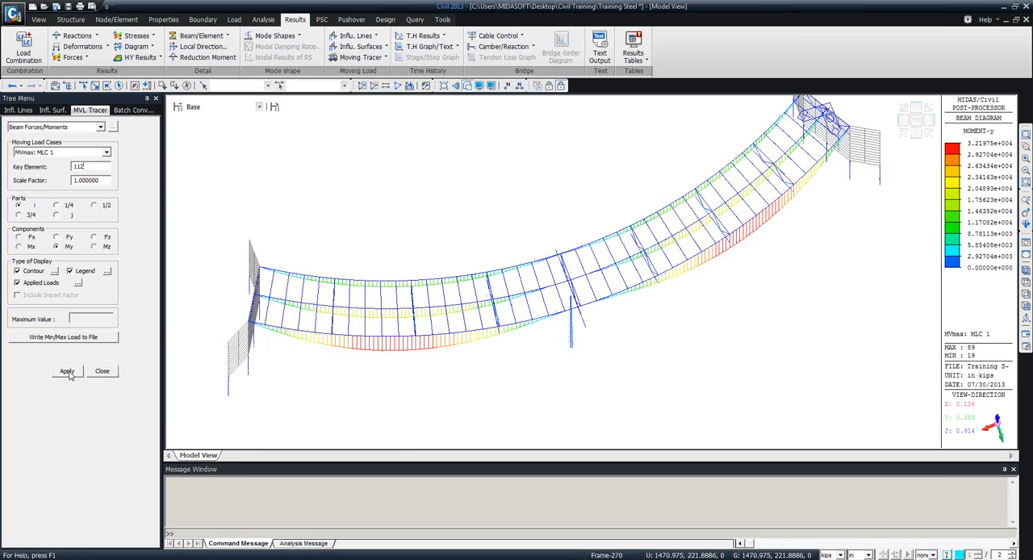
click(67, 372)
ctrl+middle_drag(442, 325, 538, 242)
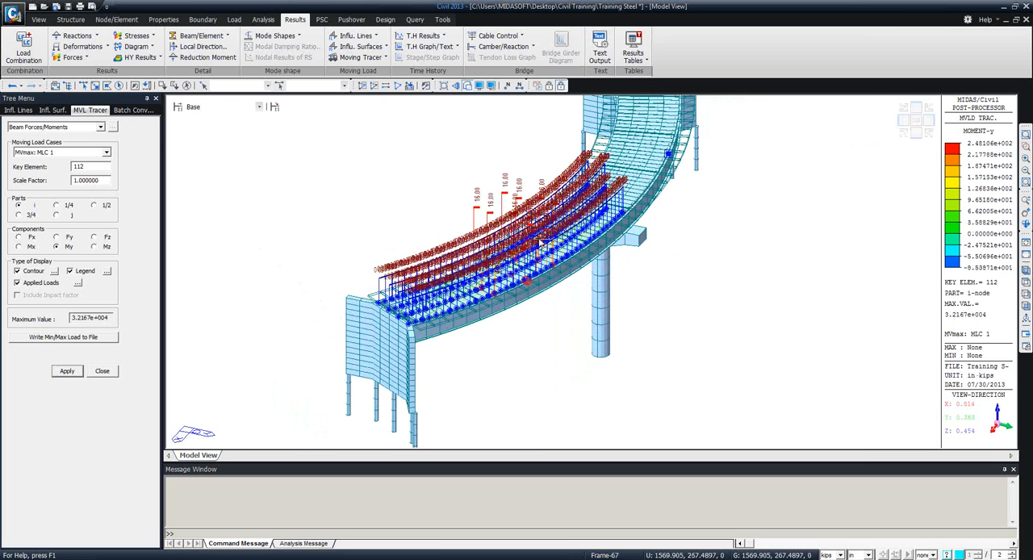
ctrl+middle_drag(540, 318, 491, 291)
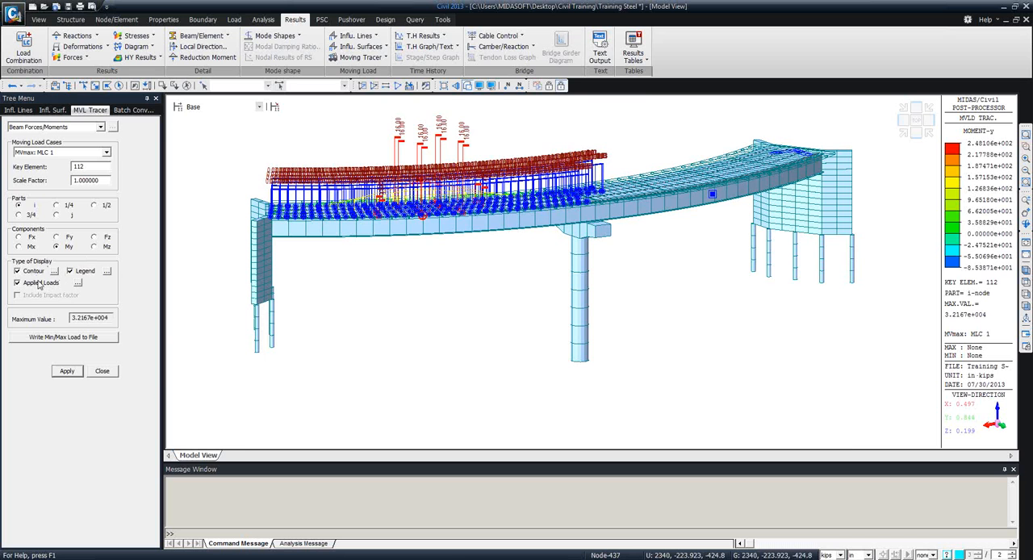
Turn off the load values on the tracer's applied loads, reapply it, and examine the vehicle and lane loads along the bridge.
click(78, 283)
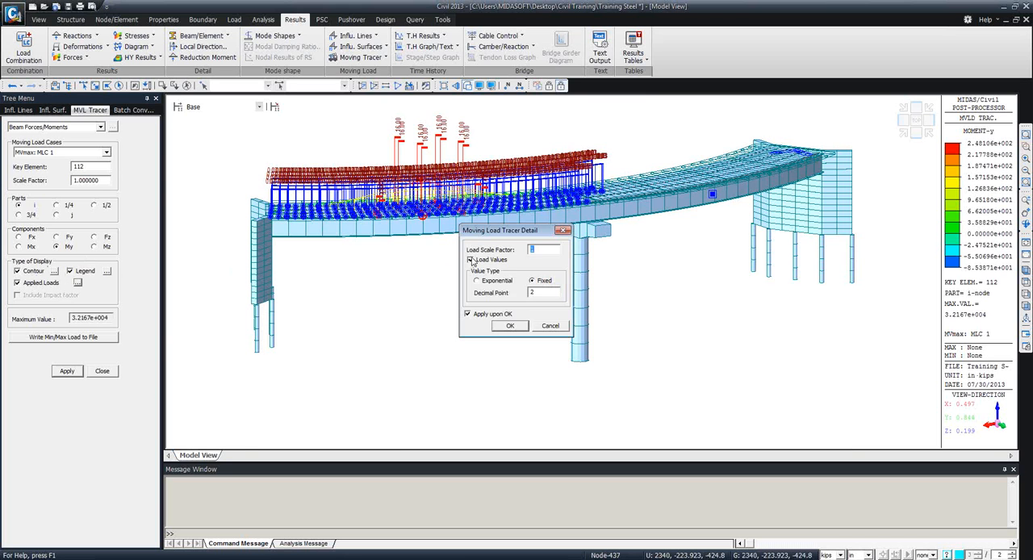
click(510, 325)
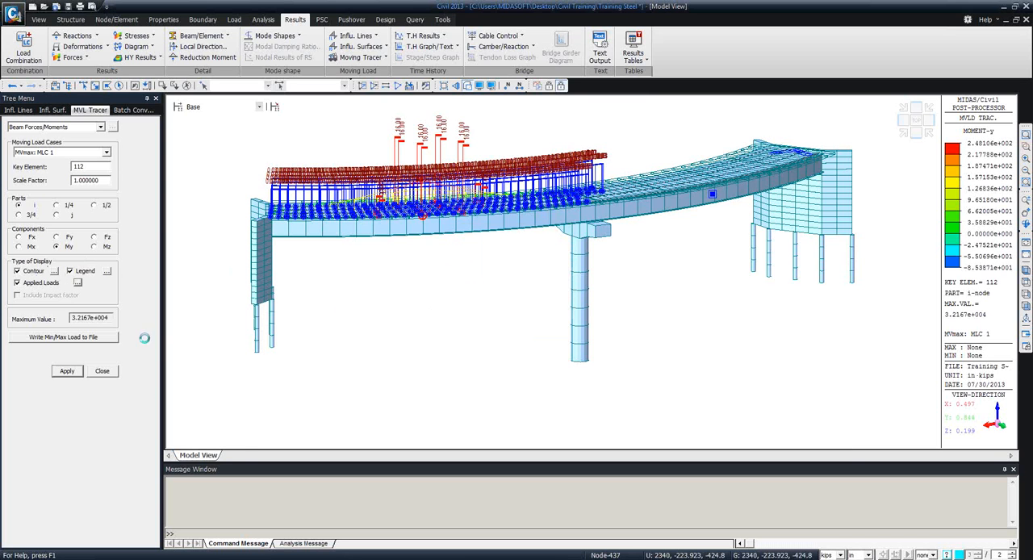
click(69, 372)
ctrl+middle_drag(448, 319, 618, 270)
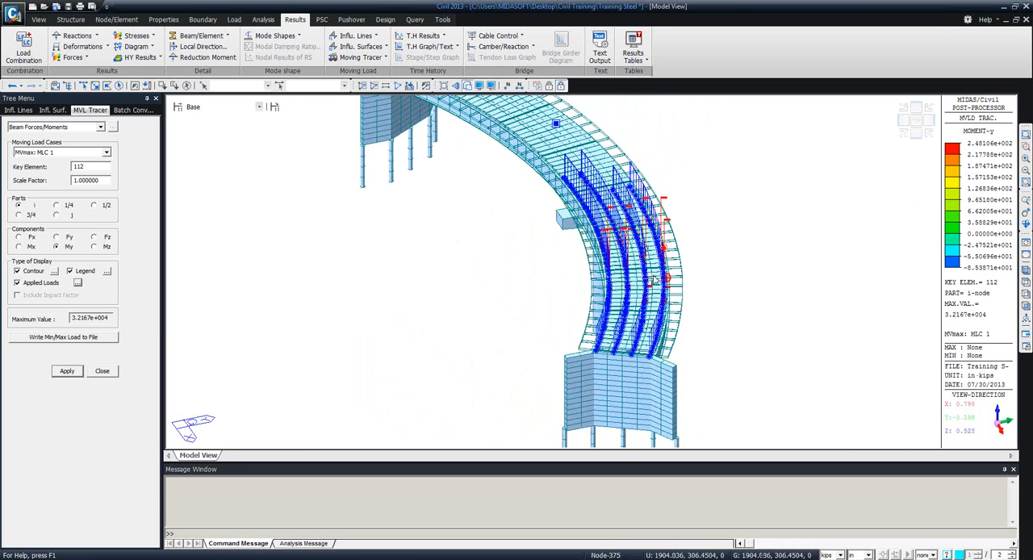
ctrl+middle_drag(651, 301, 521, 263)
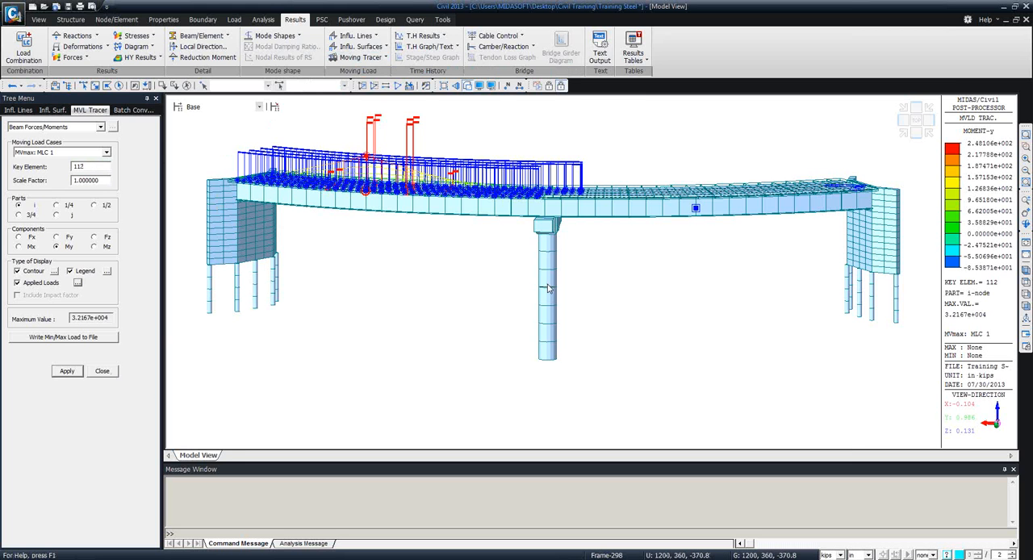
middle_drag(554, 341, 433, 289)
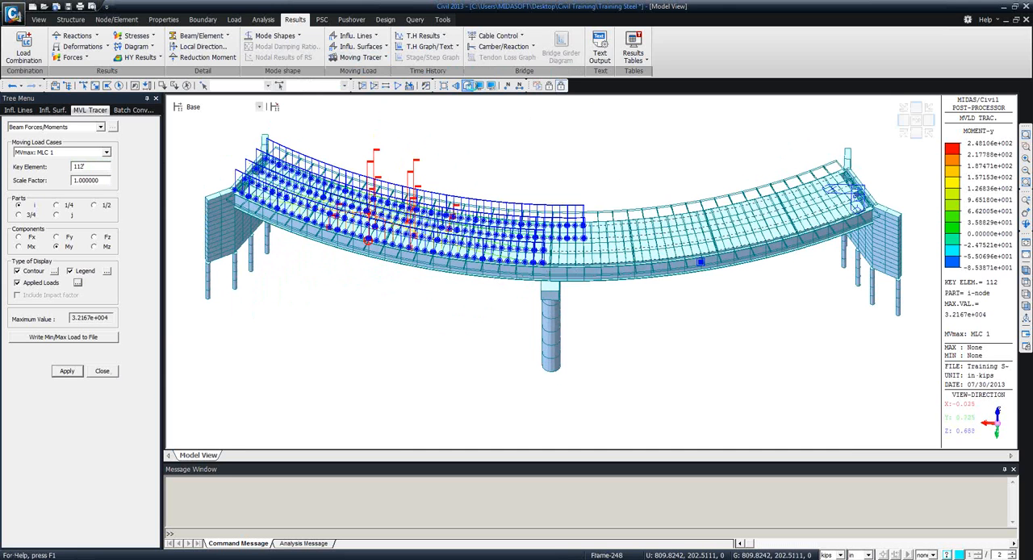
Switch the model to wireframe and trace the MVmin: MLC 1 load case for element 112.
click(468, 85)
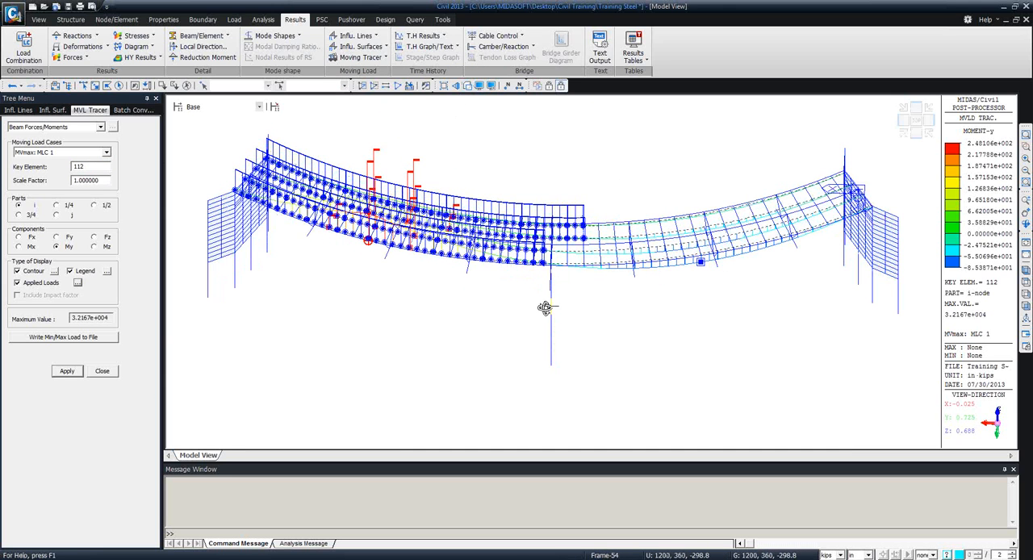
middle_drag(545, 308, 547, 344)
click(77, 152)
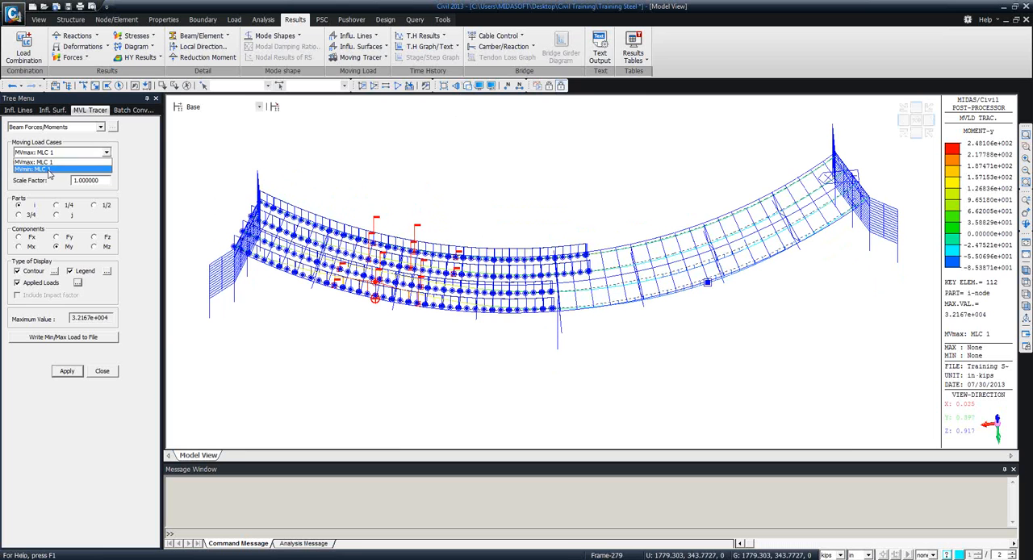
click(51, 168)
click(67, 371)
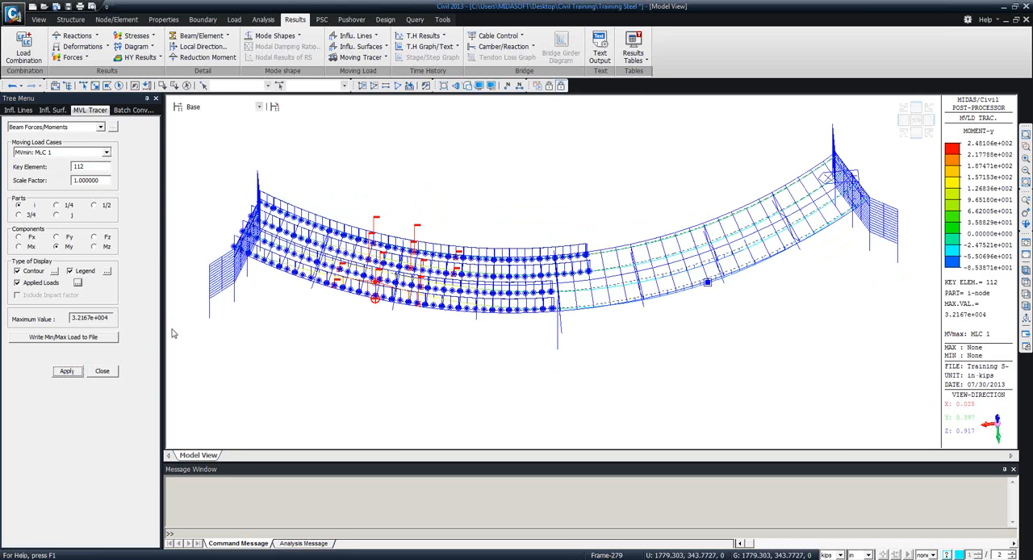
Trace the MVmin: MLC 1 My loading for key elements 102 and 63, and examine the governing load positions along the bridge.
click(89, 166)
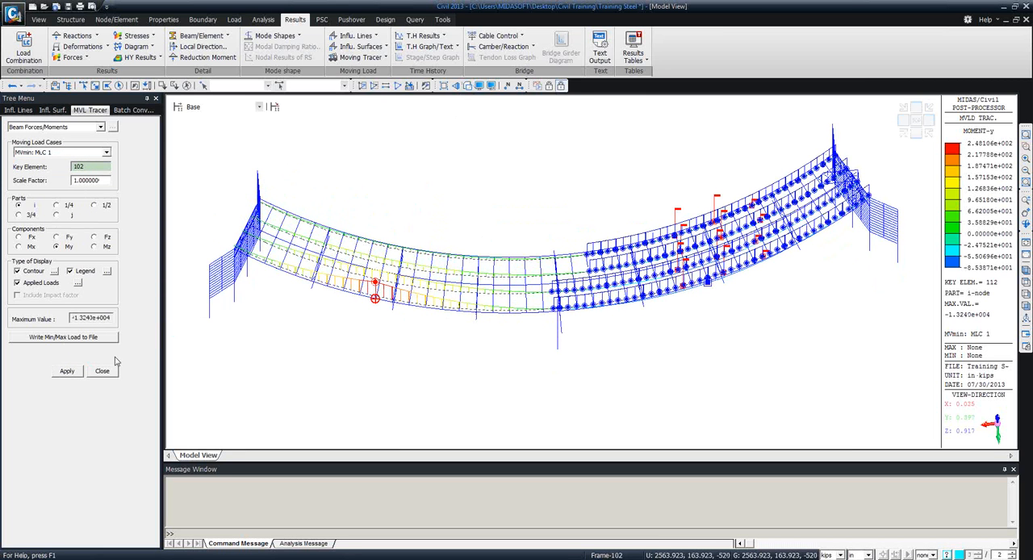
click(67, 372)
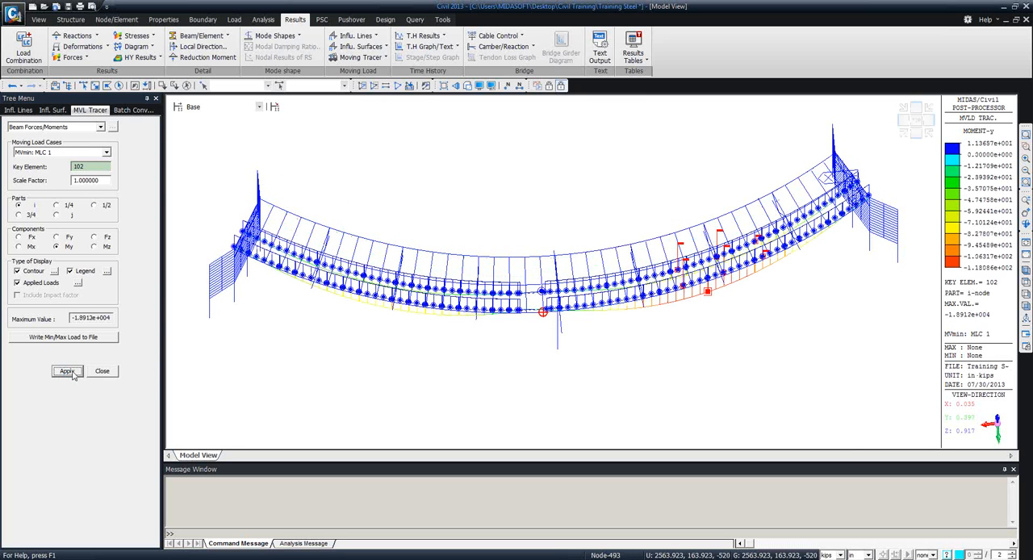
click(520, 260)
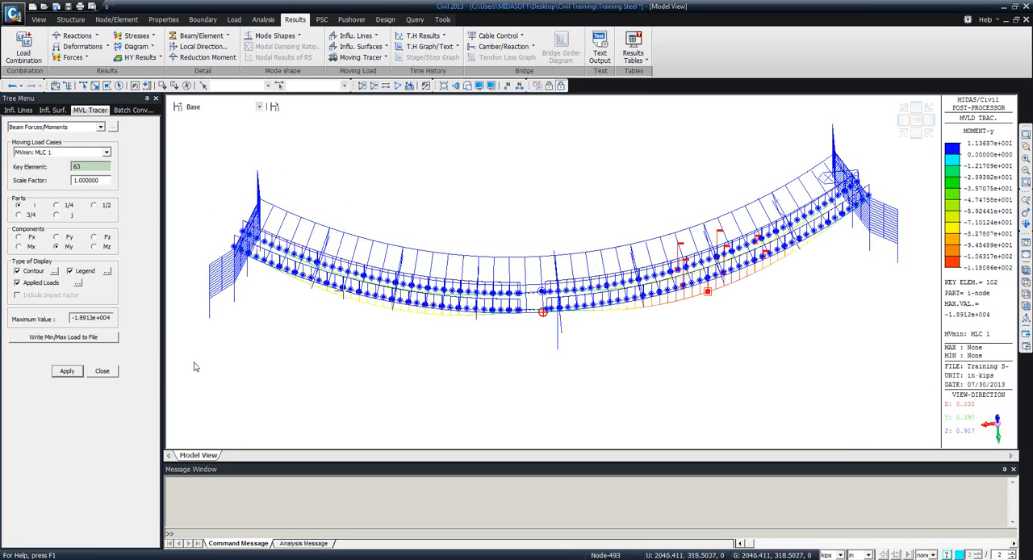
click(62, 373)
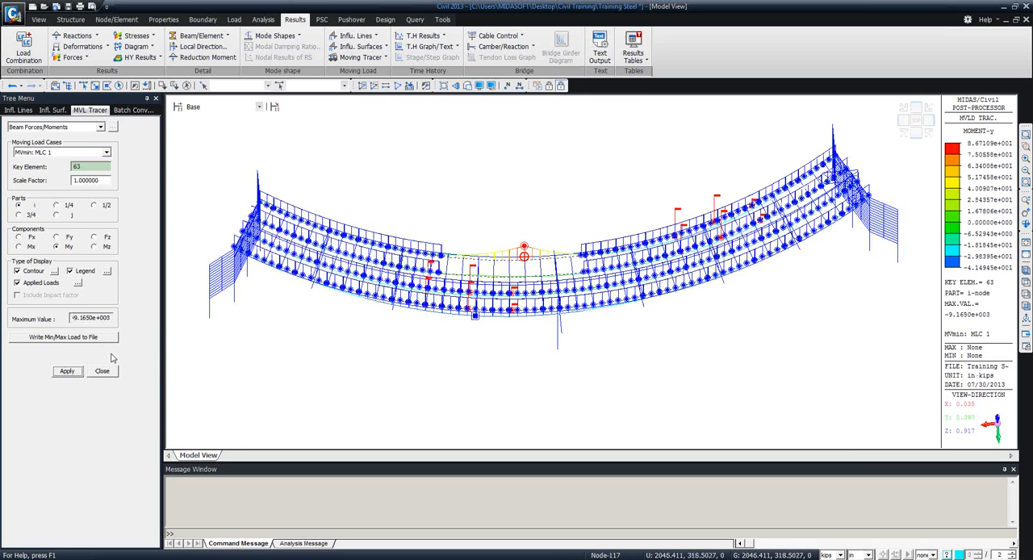
ctrl+middle_drag(459, 378, 434, 380)
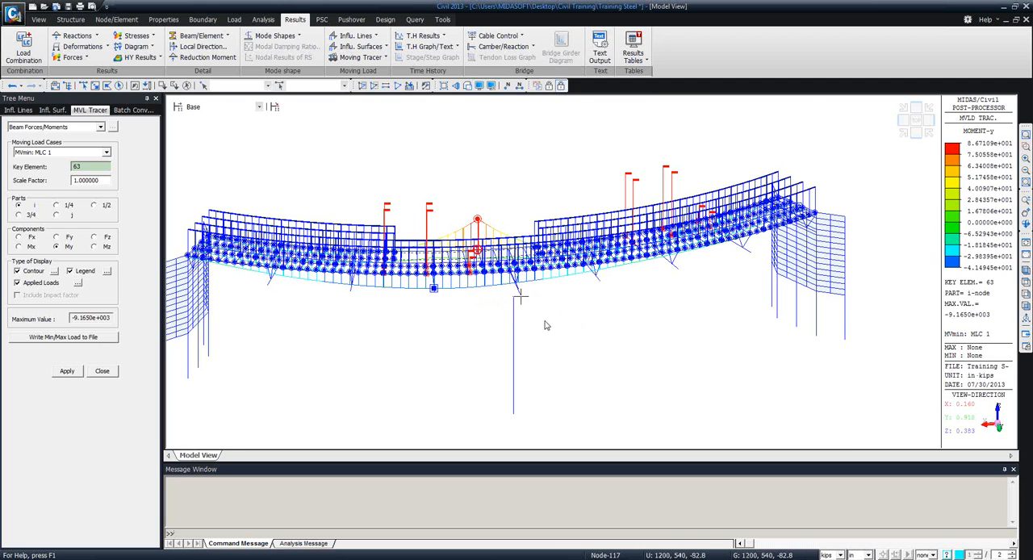
ctrl+middle_drag(546, 323, 510, 303)
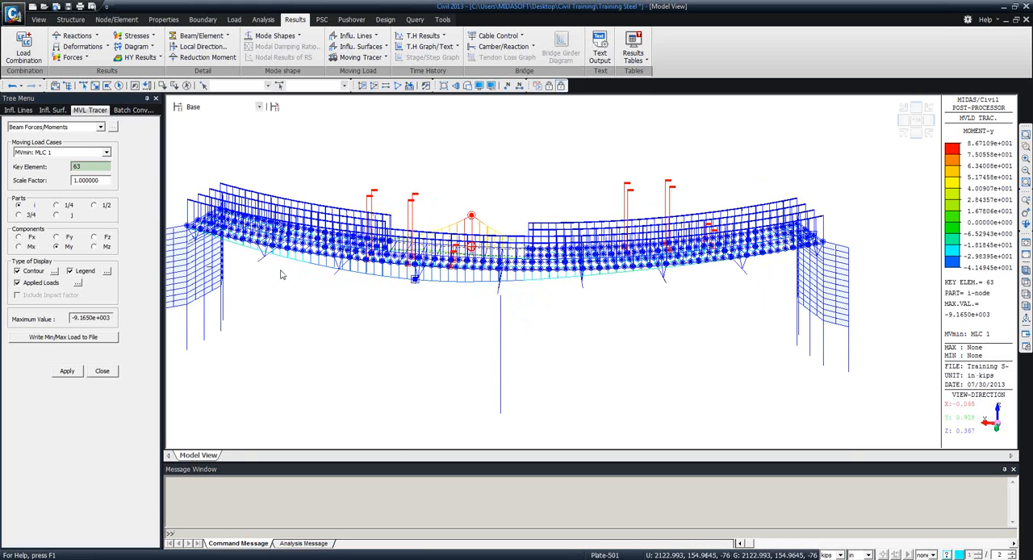
click(101, 371)
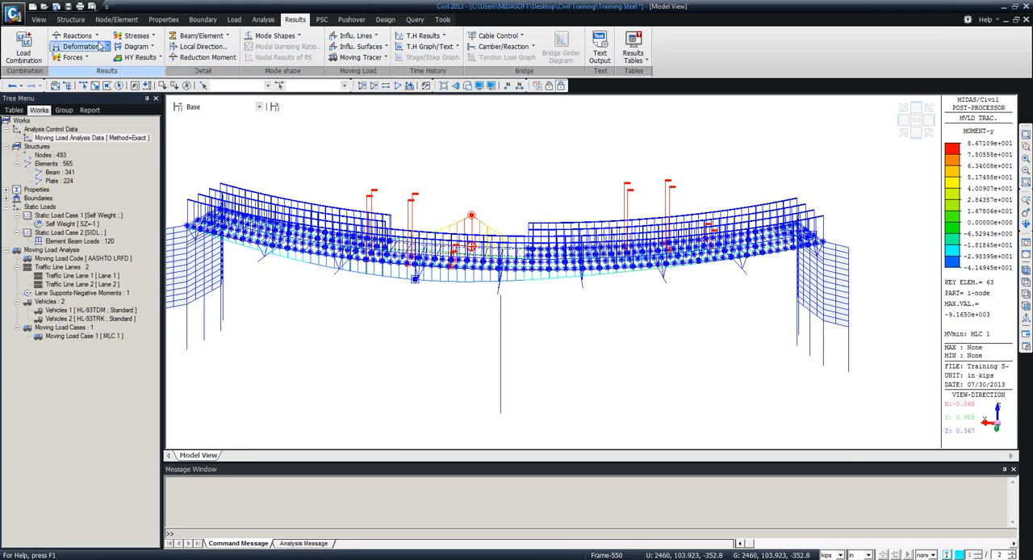
Display the My beam diagram for the MVmin: MLC 1 load case and examine the girder moments over the pier.
click(72, 57)
click(78, 94)
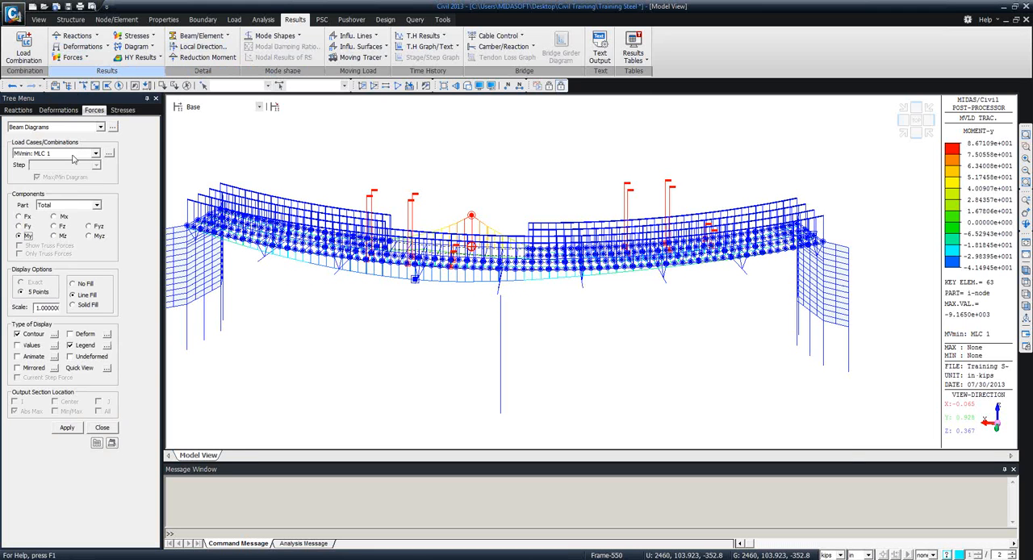
click(75, 154)
click(45, 184)
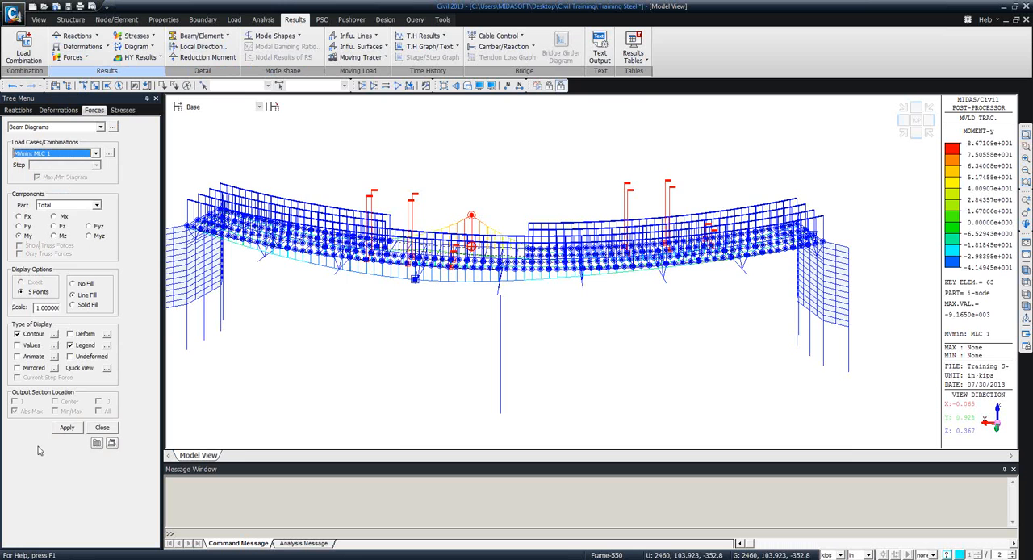
click(67, 428)
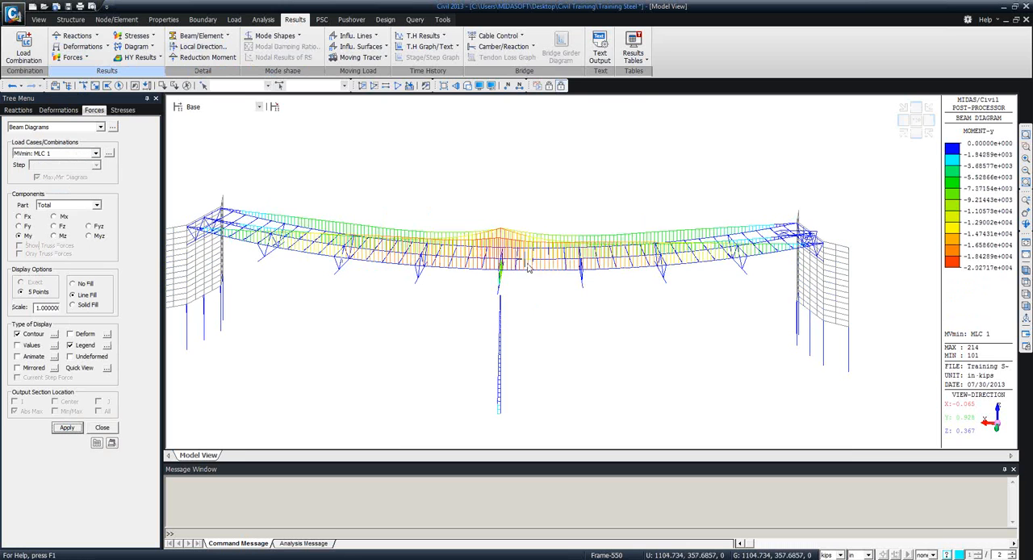
middle_drag(521, 264, 676, 329)
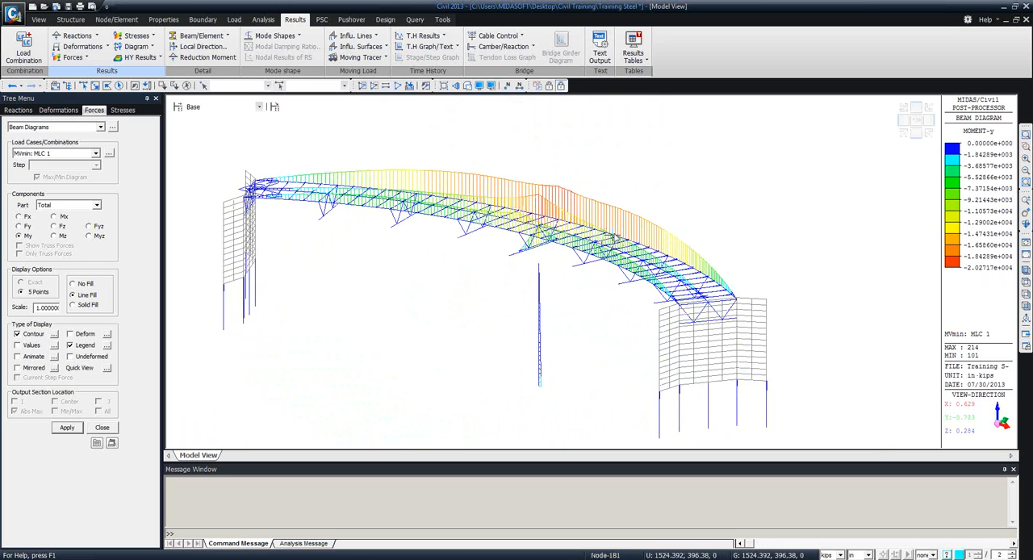
mouse_move(596, 228)
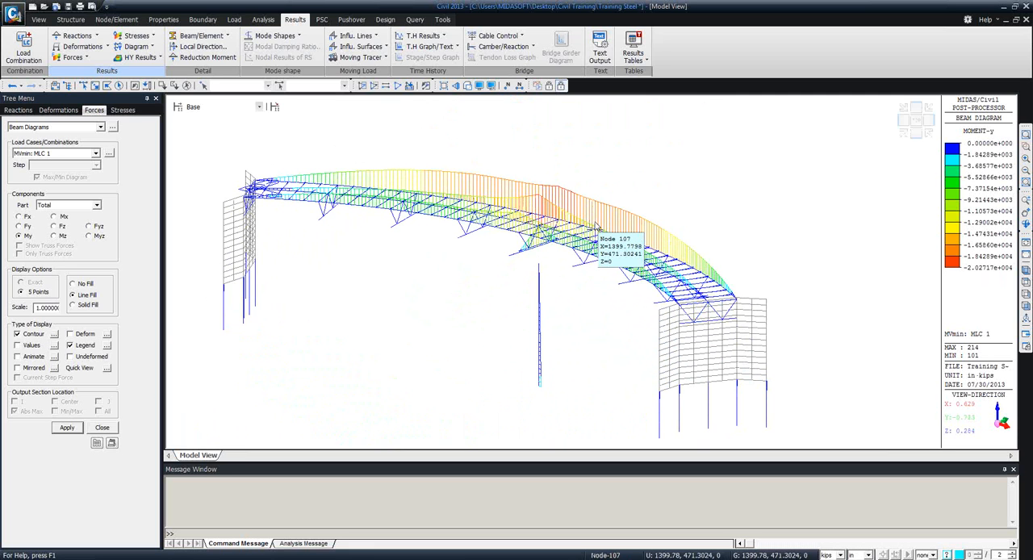
click(102, 428)
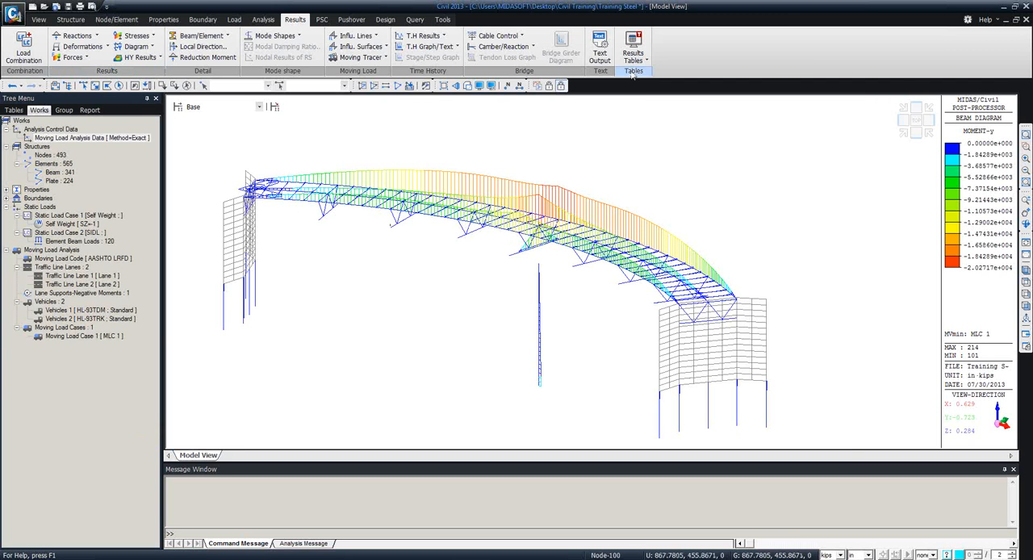
Generate the elastic link results table for links 30to35 under Self Weight, MLC 1(MV:max) and MLC 1(MV:min).
middle_drag(716, 304, 678, 279)
click(634, 49)
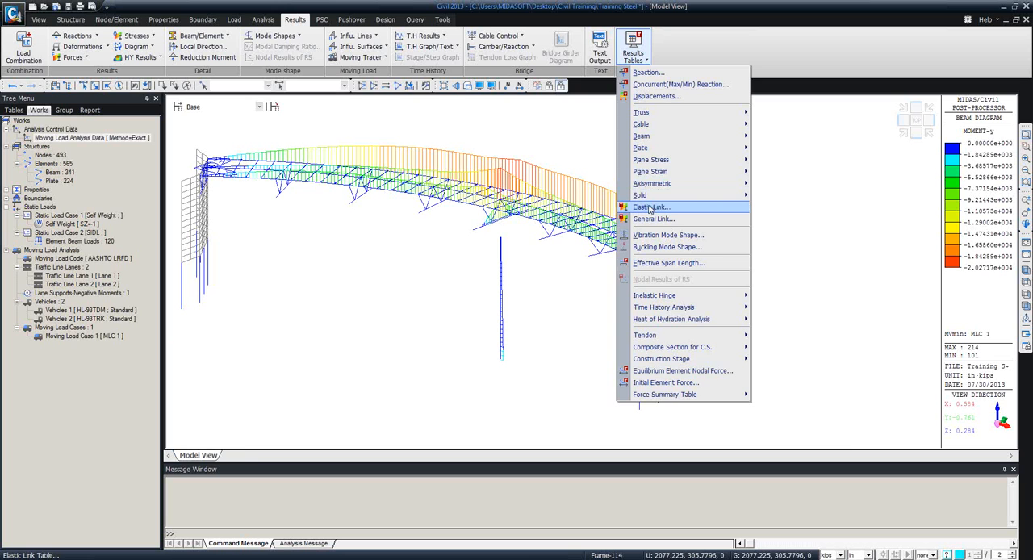
click(650, 208)
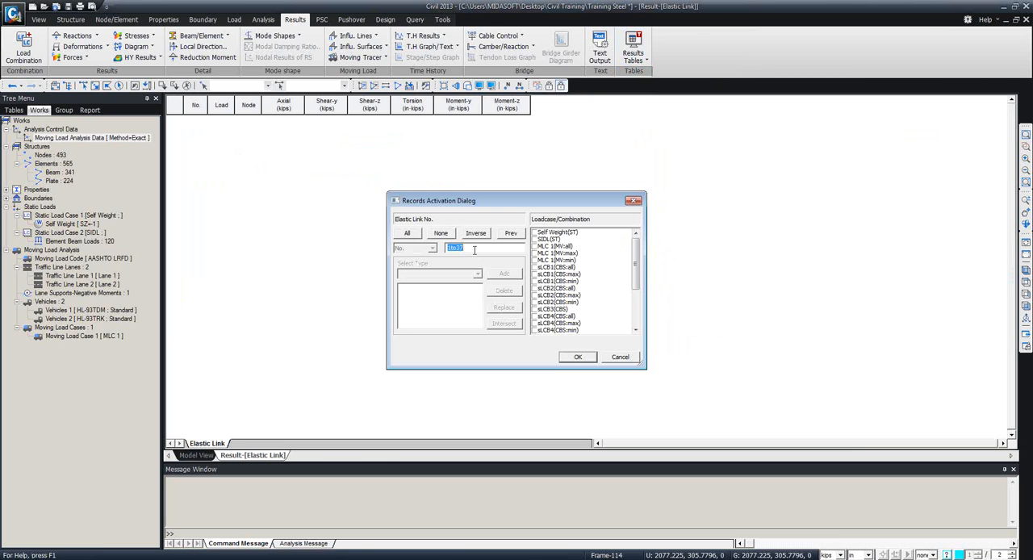
double_click(475, 248)
text(30to)
click(534, 253)
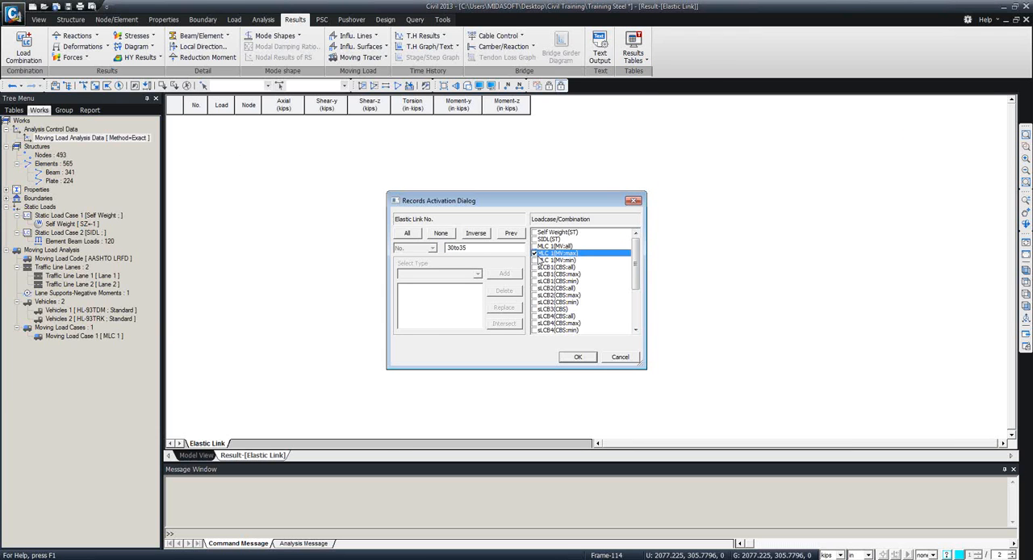
click(535, 260)
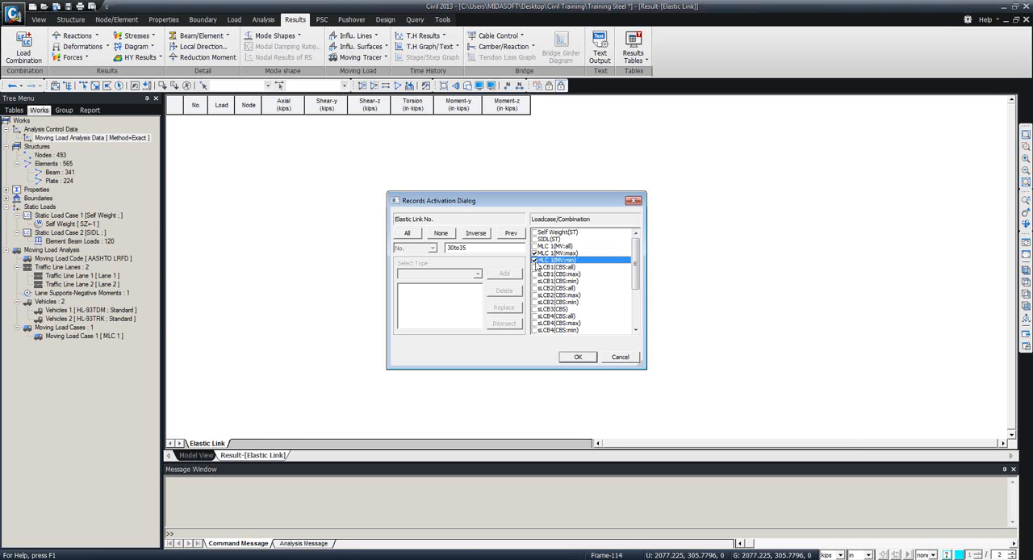
click(536, 233)
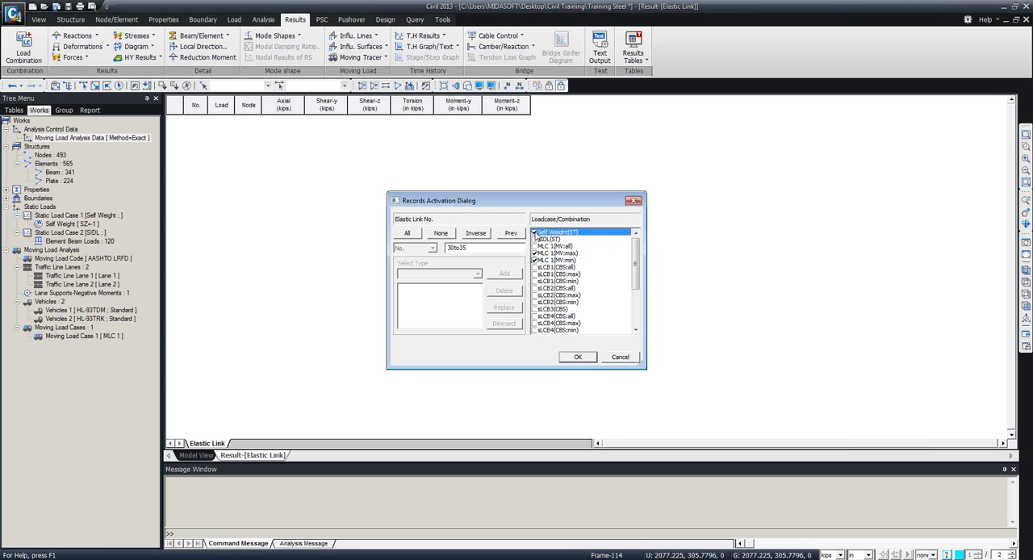
click(569, 358)
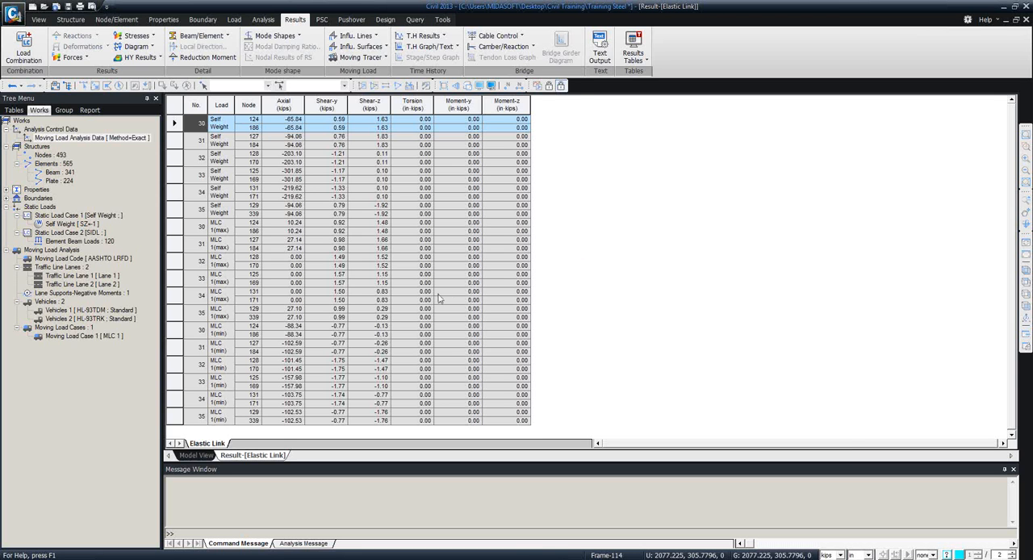
Examine the Shear-y and Shear-z forces of the elastic links across the load cases, and close the results table.
click(416, 291)
click(314, 171)
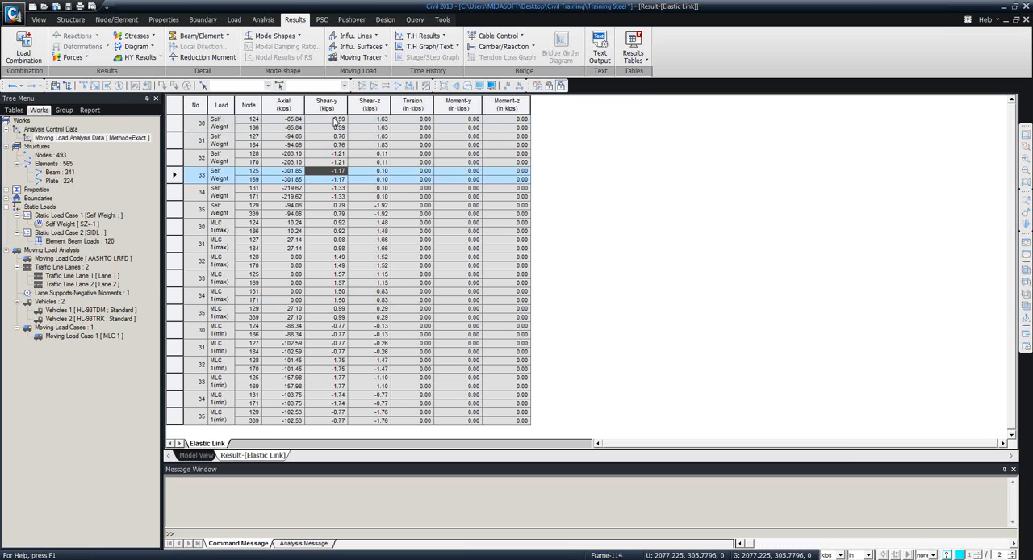
drag(335, 121, 376, 242)
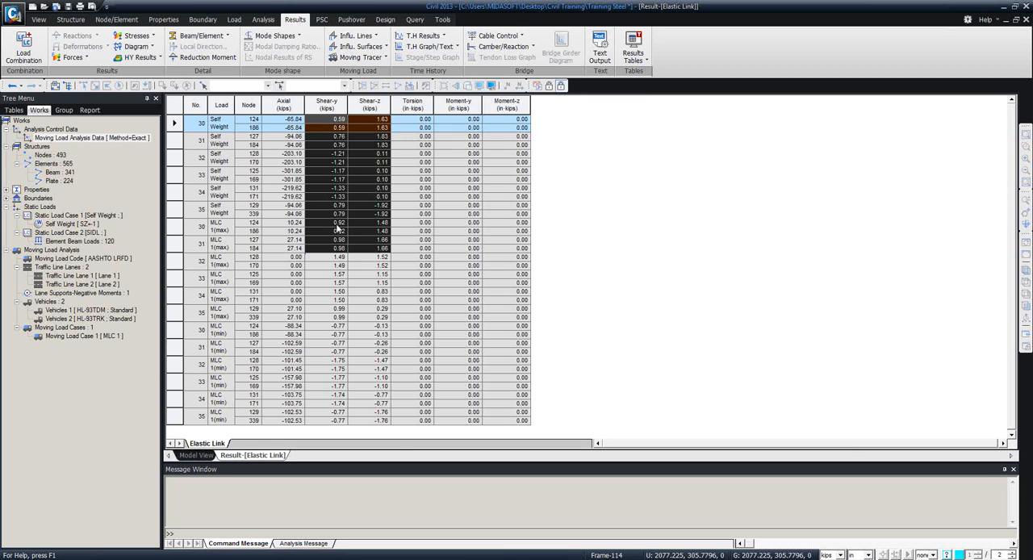
click(353, 309)
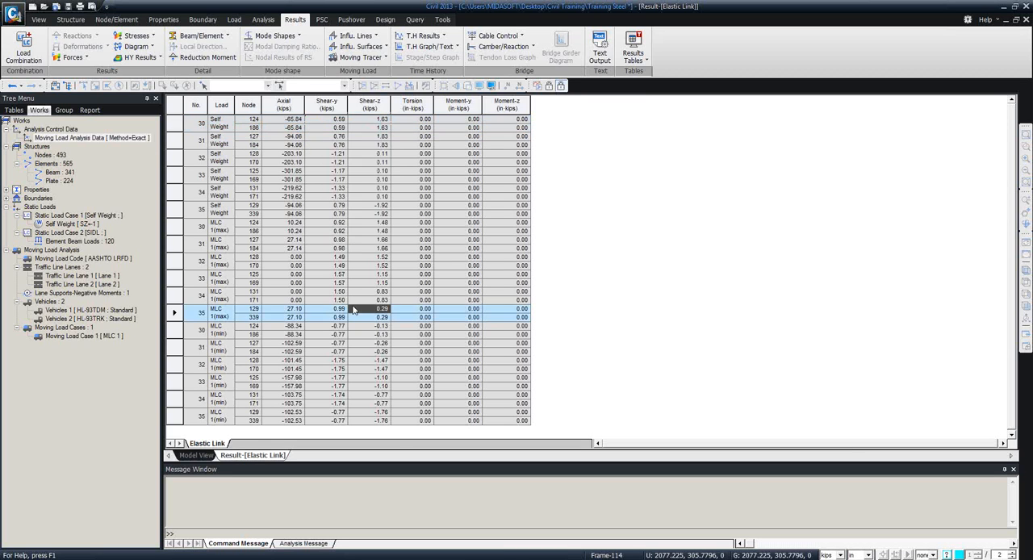
click(337, 352)
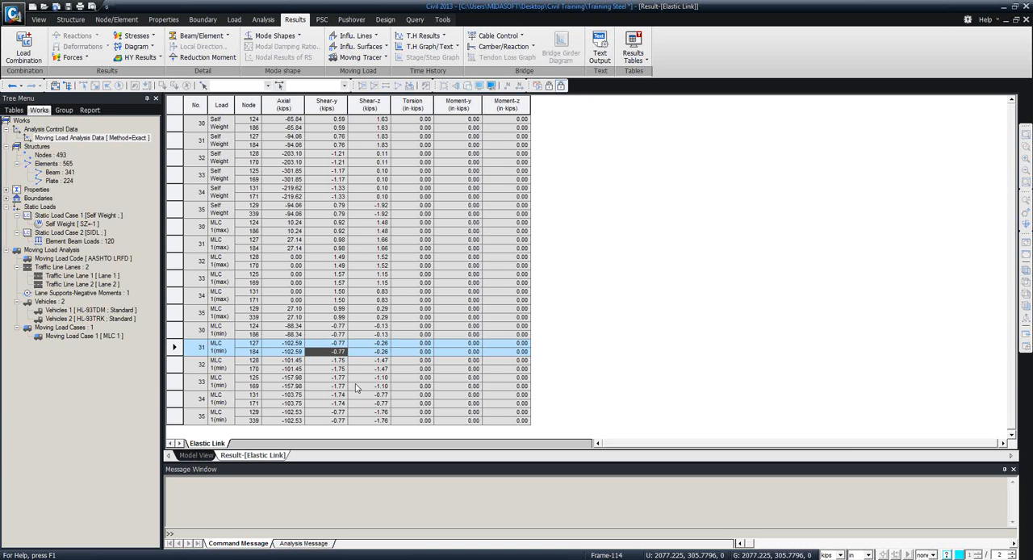
click(1026, 19)
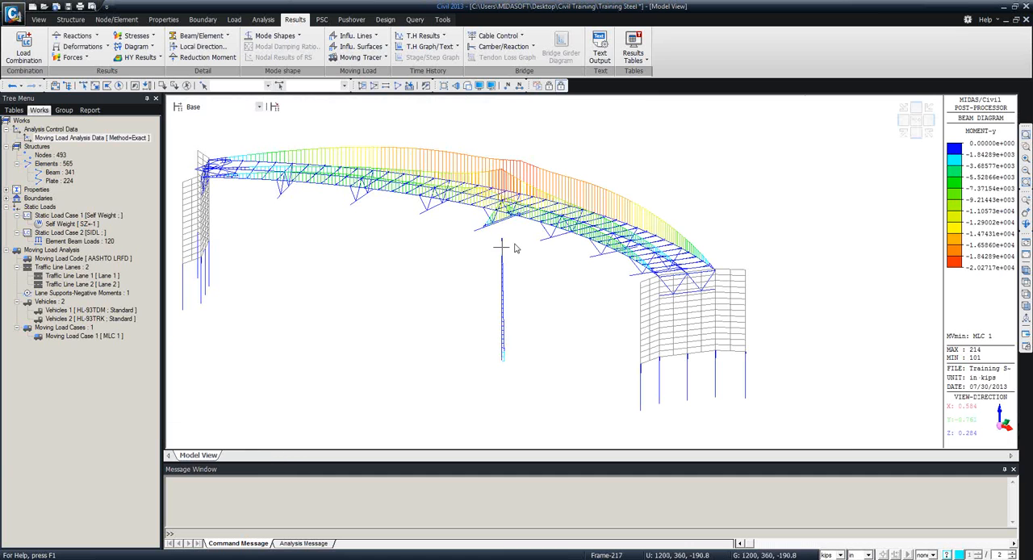
Display the FXYZ reaction forces for MVmin: MLC 1 and examine the supports at the pier base.
click(108, 46)
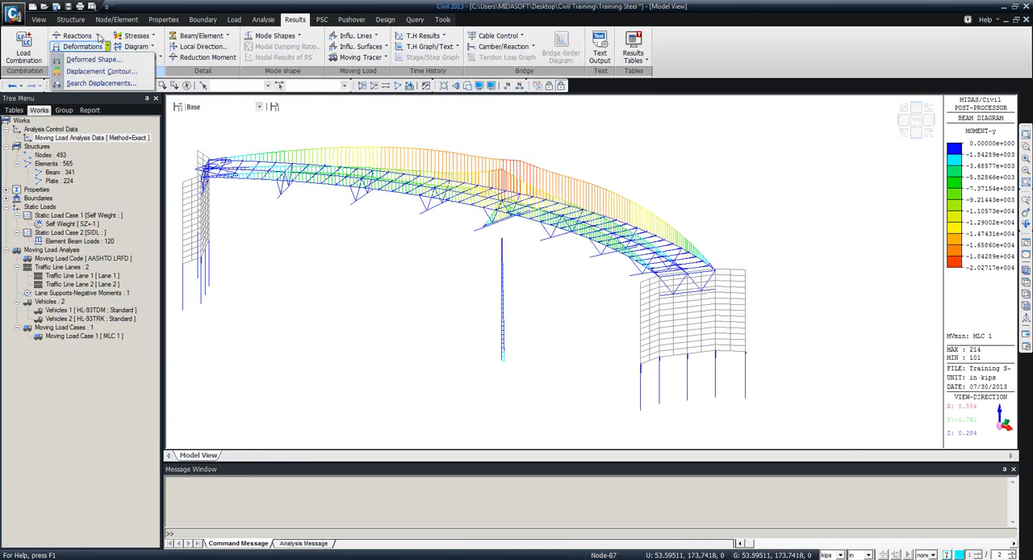
click(96, 35)
click(96, 50)
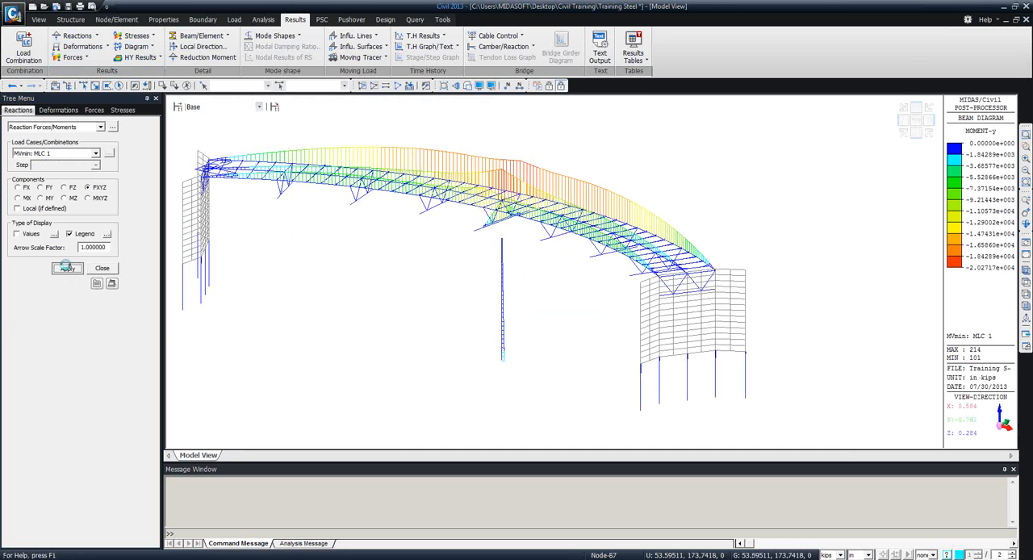
click(67, 268)
middle_drag(401, 369, 544, 331)
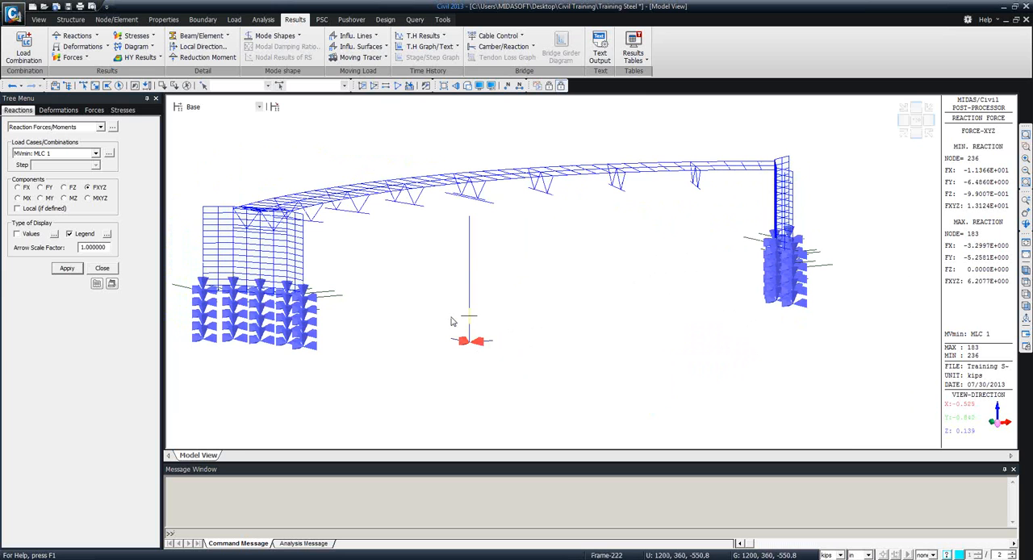
mouse_move(452, 322)
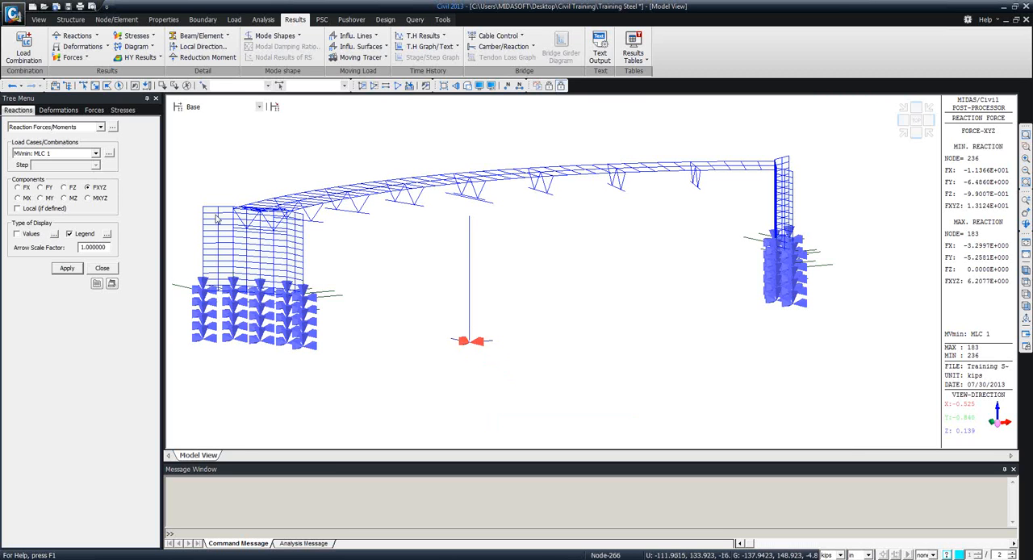
Display only the vertical FZ reactions for MVmin: MLC 1 and examine the pier and abutment pile supports.
click(63, 187)
click(67, 268)
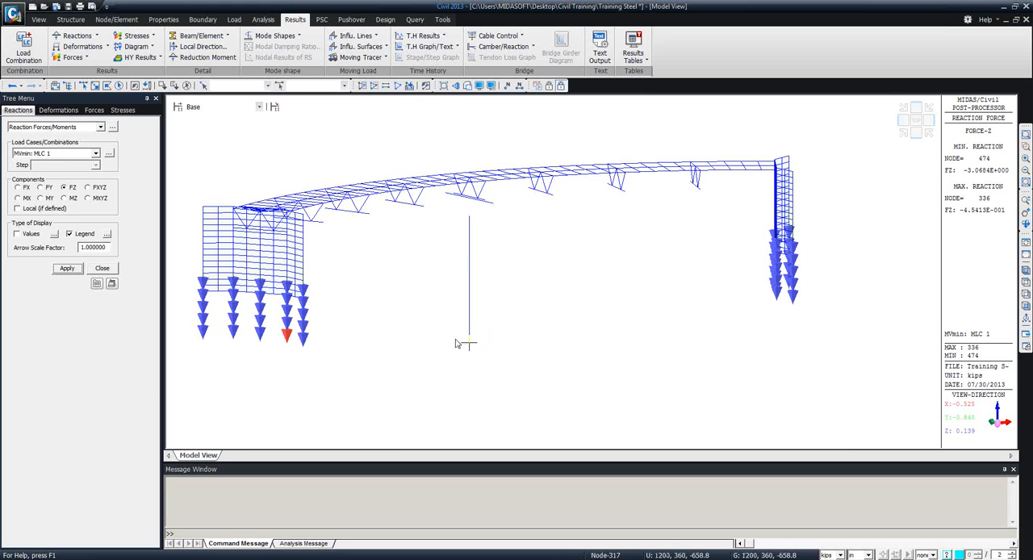
ctrl+middle_drag(461, 345, 485, 332)
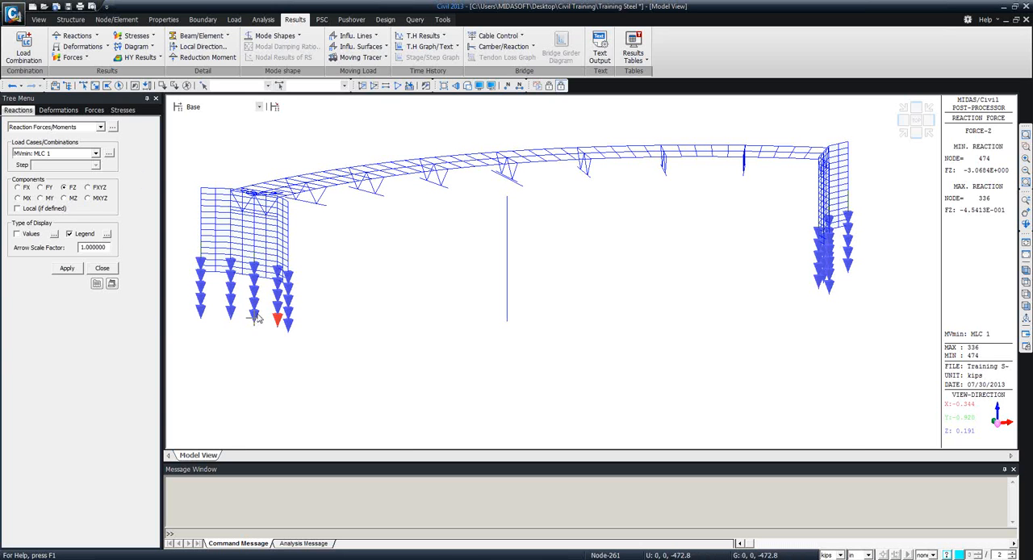
mouse_move(255, 316)
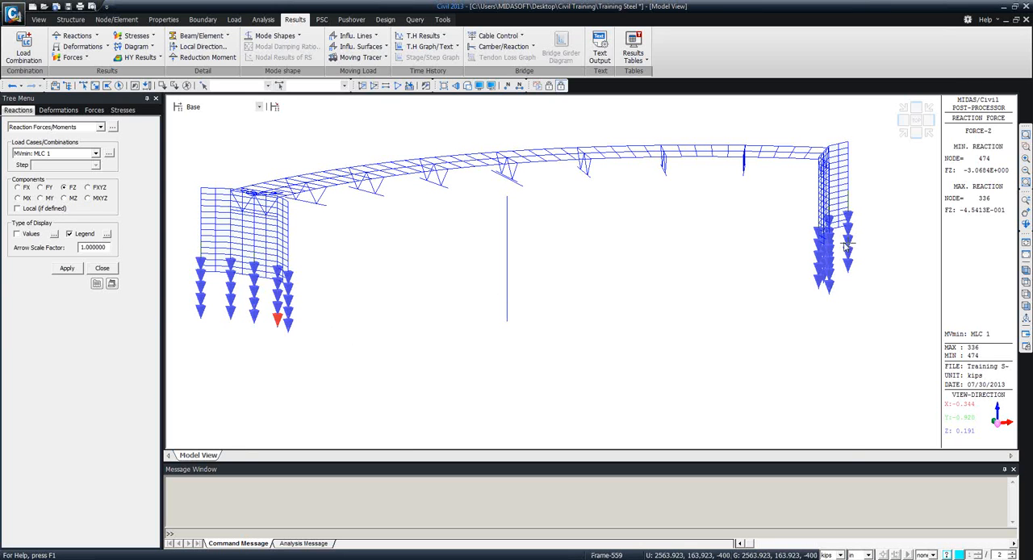
mouse_move(846, 246)
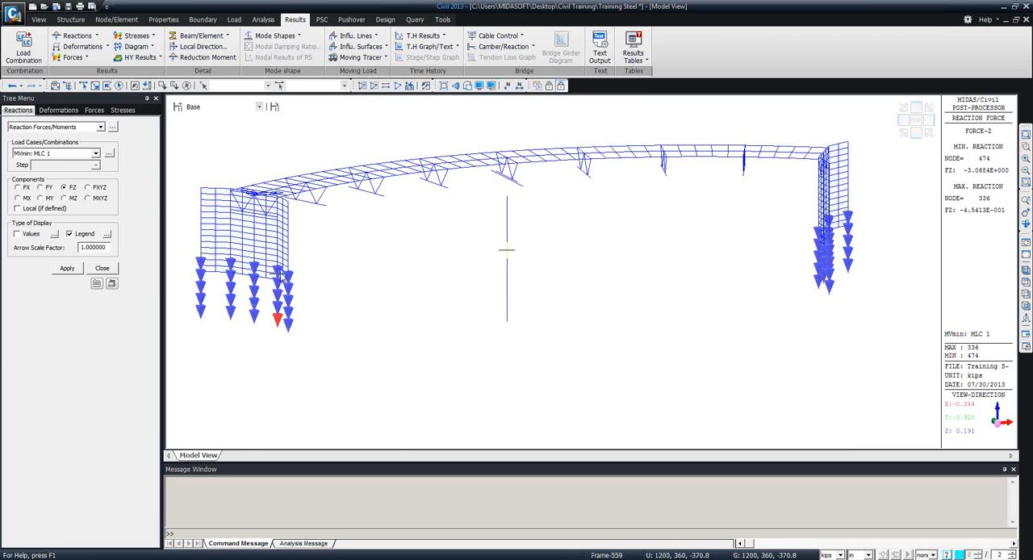
click(104, 268)
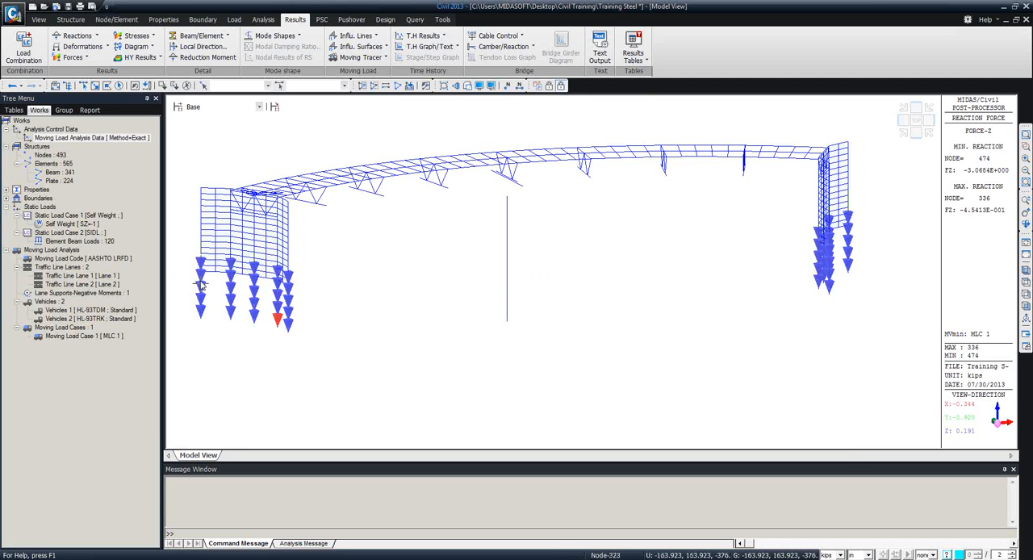
Return the bridge model from post-processing to preprocessing mode.
mouse_move(200, 283)
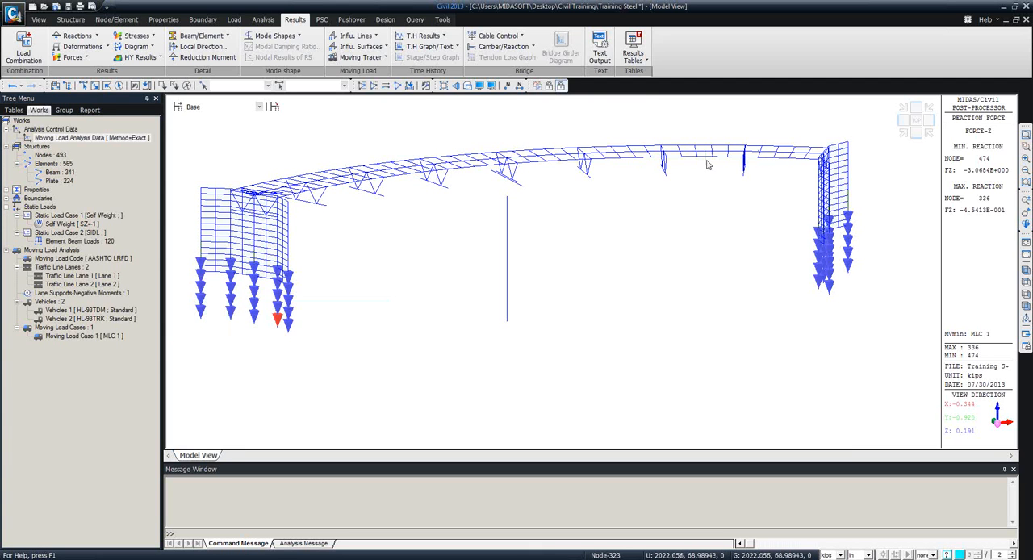
click(561, 85)
click(563, 89)
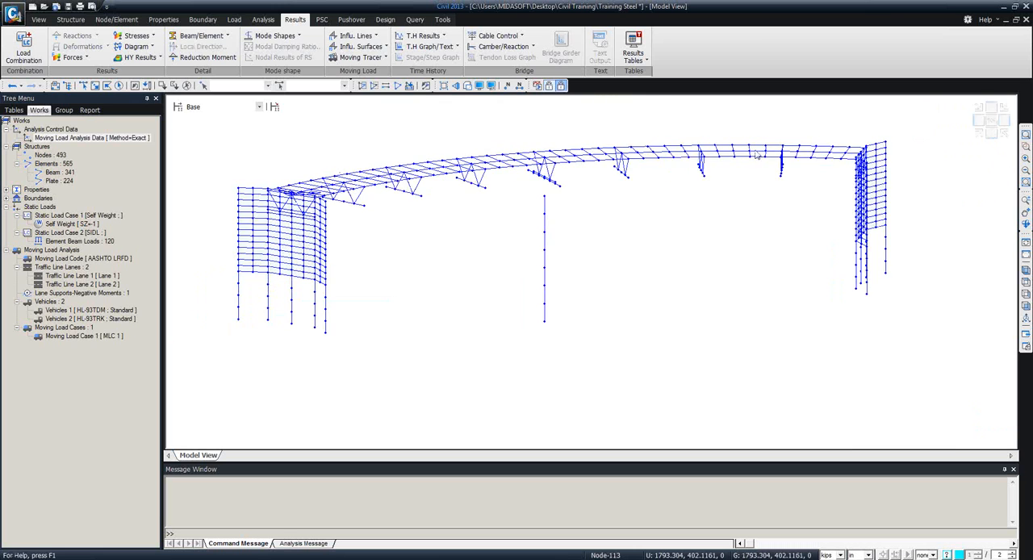
Show the whole bridge model as solid, hidden-line members instead of wireframe.
click(469, 87)
click(493, 85)
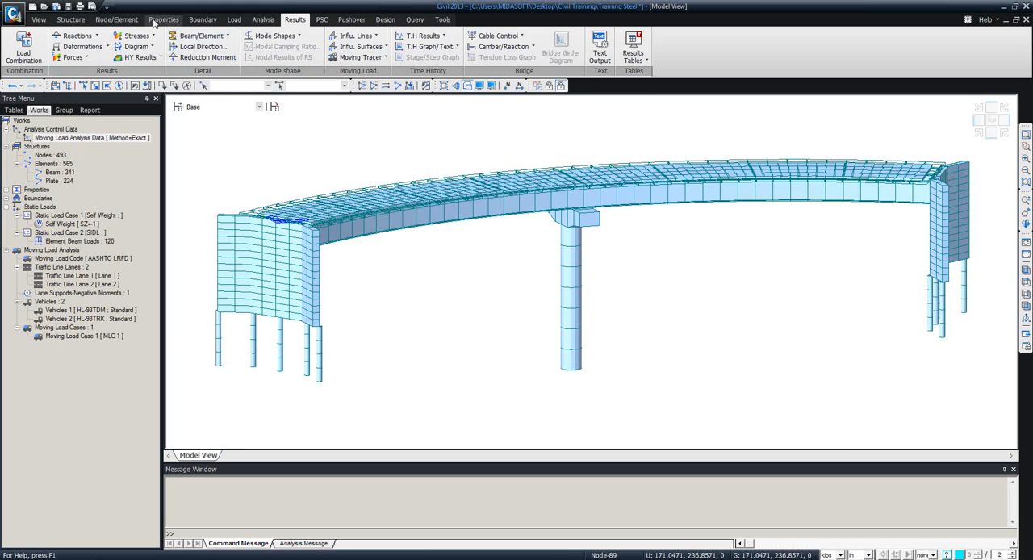
Examine the composite section types for a new section, including Steel-I, and leave without adding a section.
click(200, 19)
click(163, 19)
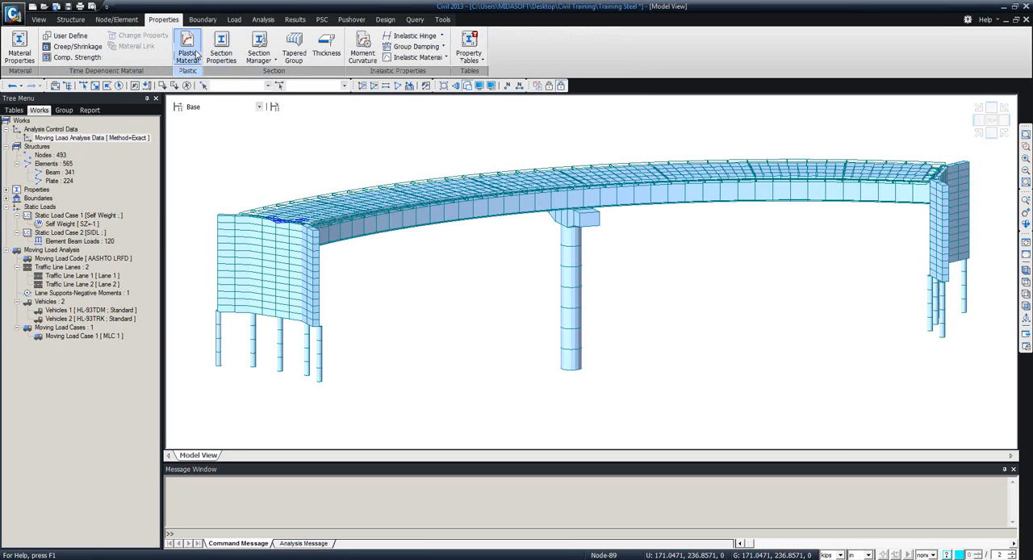
click(222, 53)
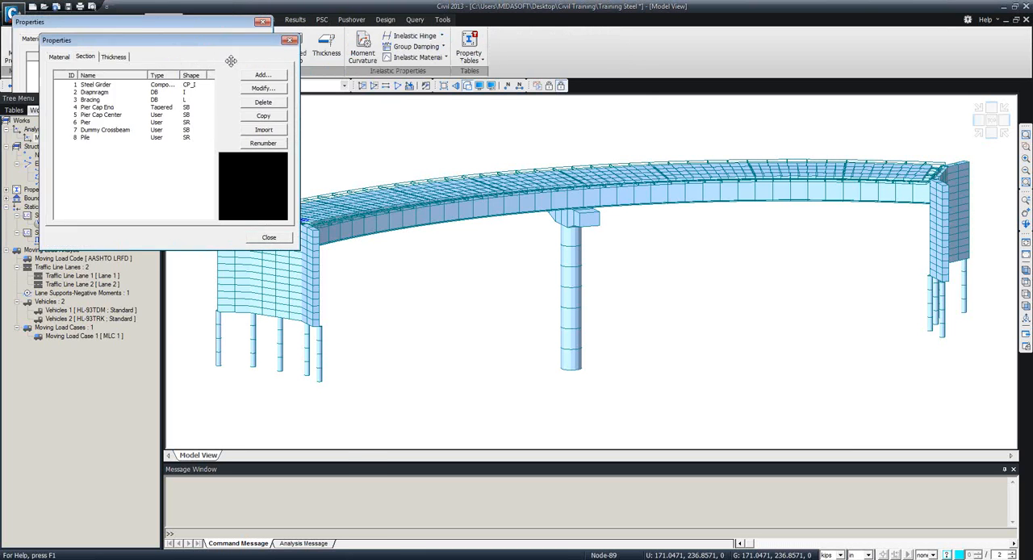
click(322, 106)
drag(218, 207, 244, 135)
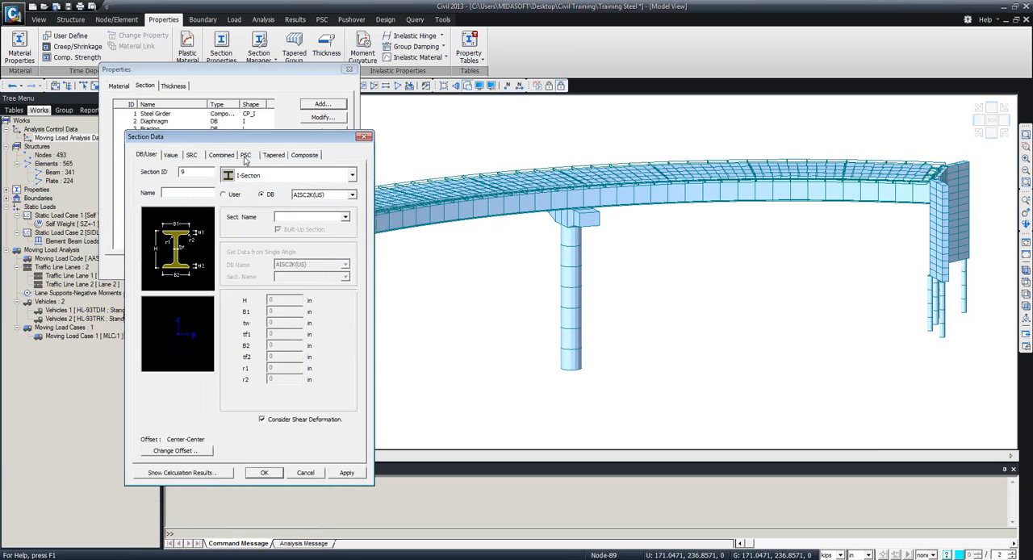
click(265, 179)
click(282, 193)
click(282, 160)
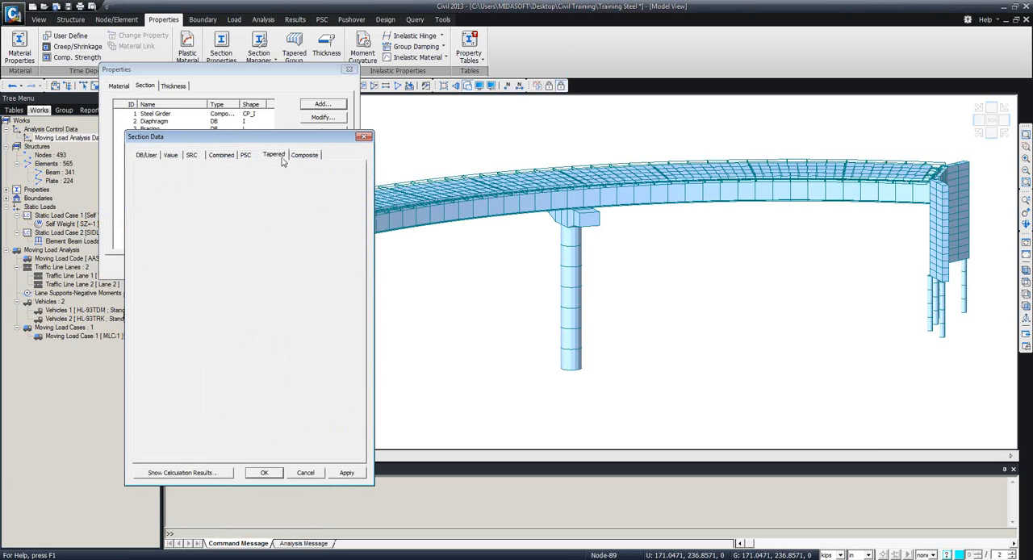
click(301, 160)
click(299, 196)
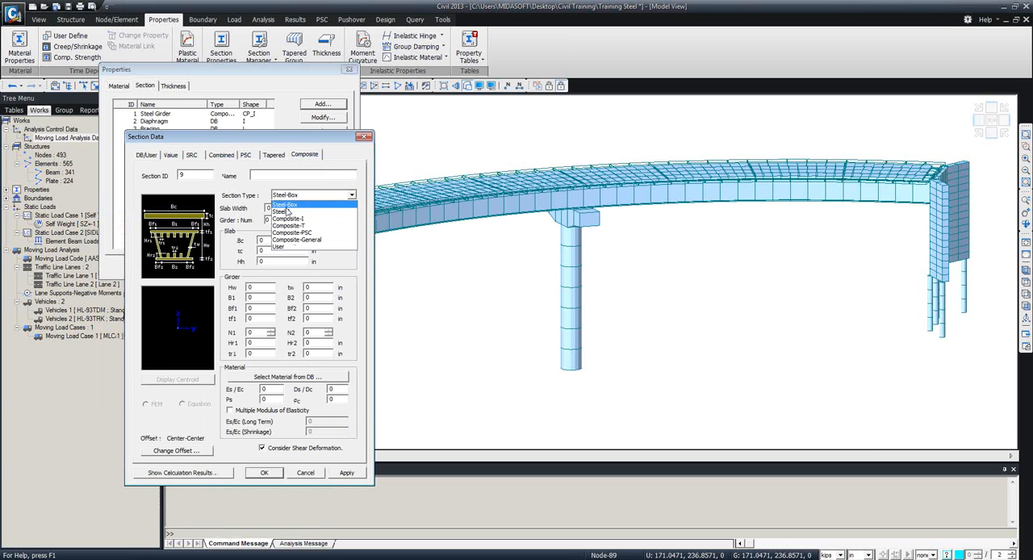
click(285, 211)
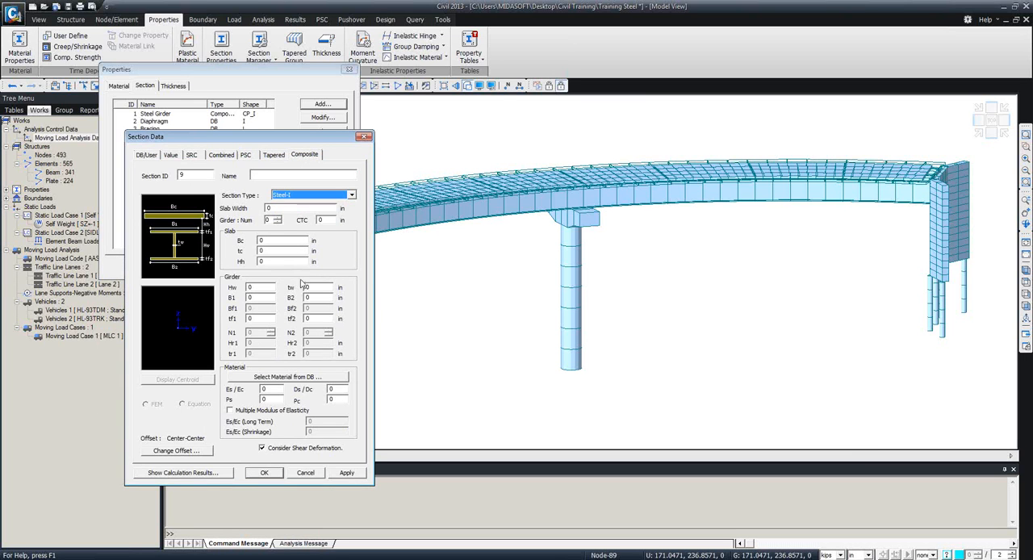
click(364, 138)
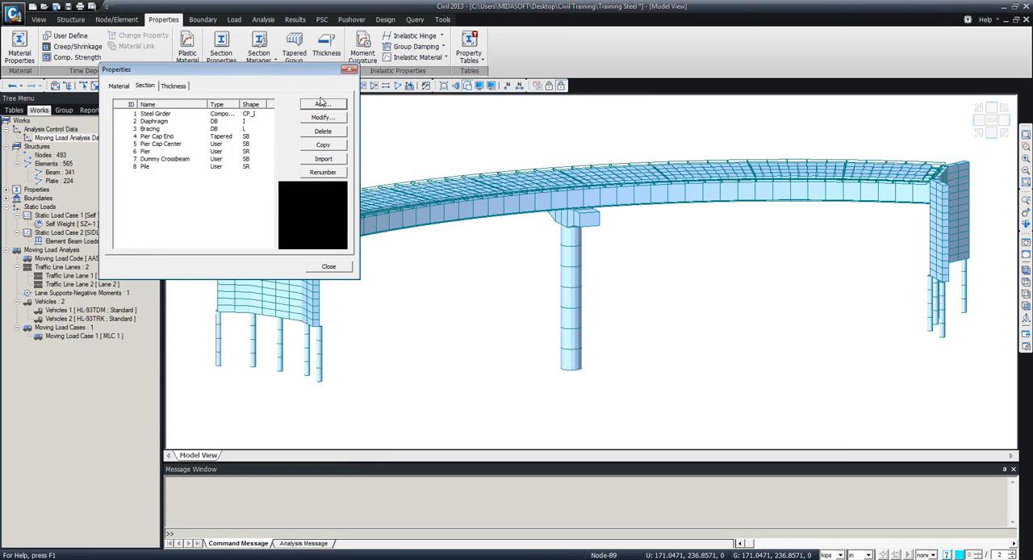
click(349, 70)
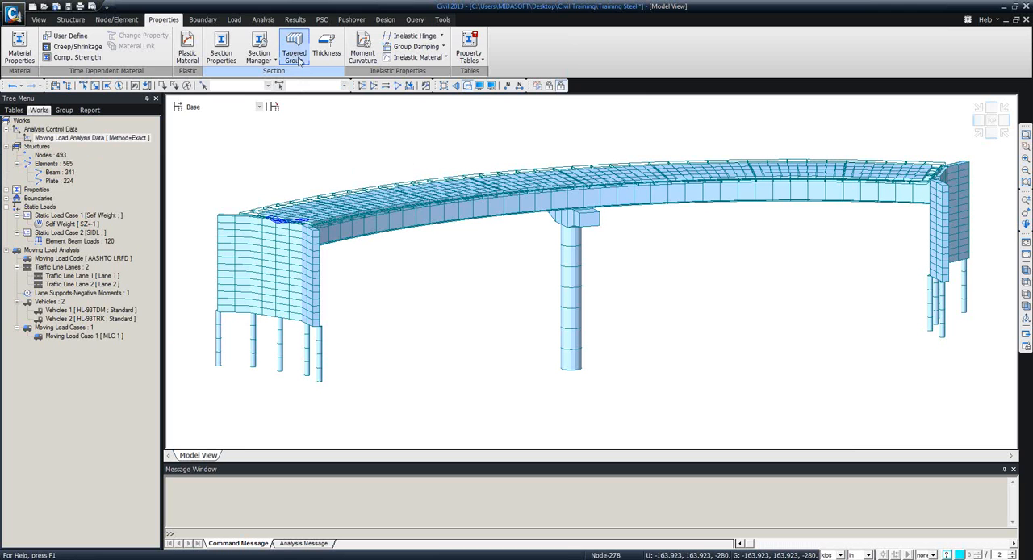
Examine the tapered Composite Steel-I section's Size-I and Size-J dimension inputs, and leave without adding a section.
click(221, 51)
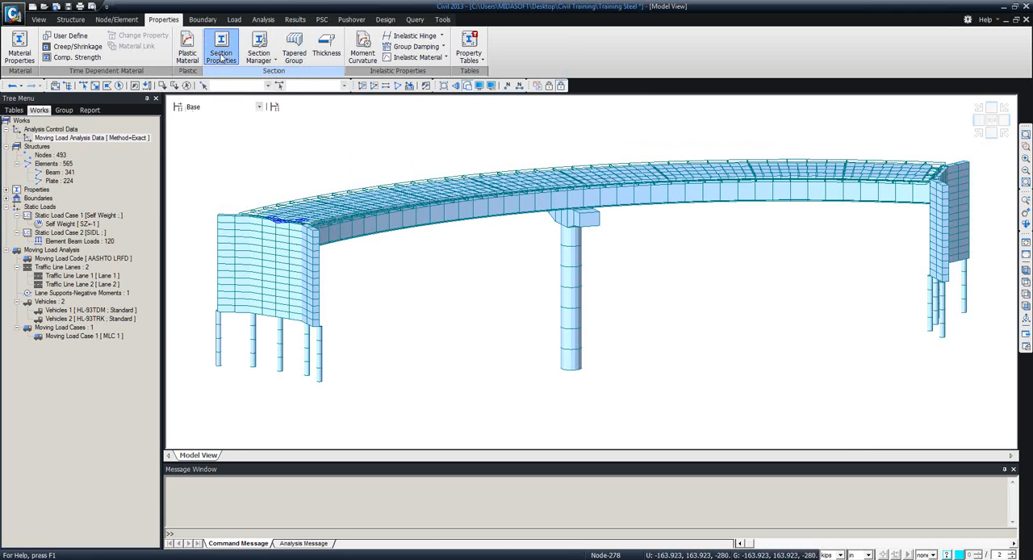
drag(177, 28, 269, 84)
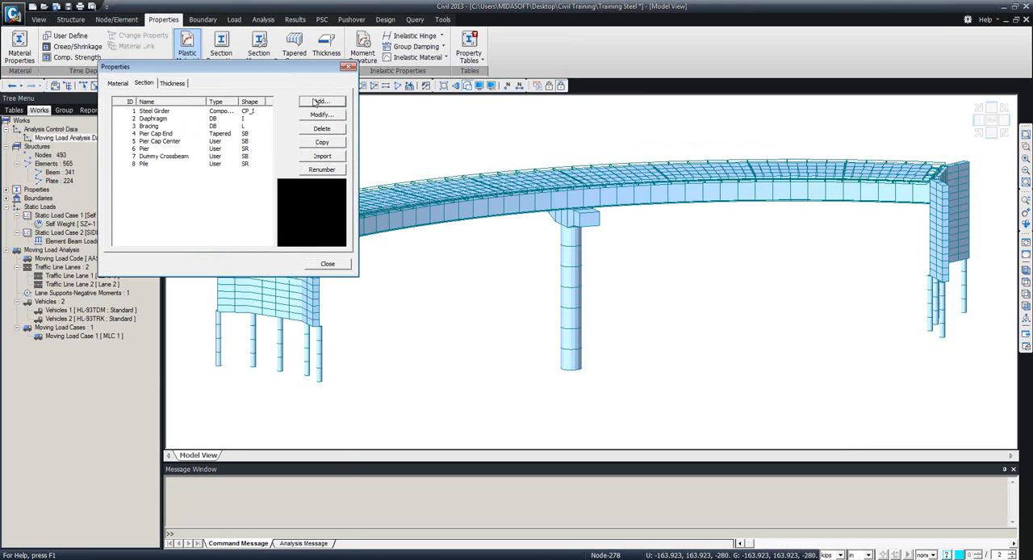
click(321, 101)
drag(264, 205, 330, 110)
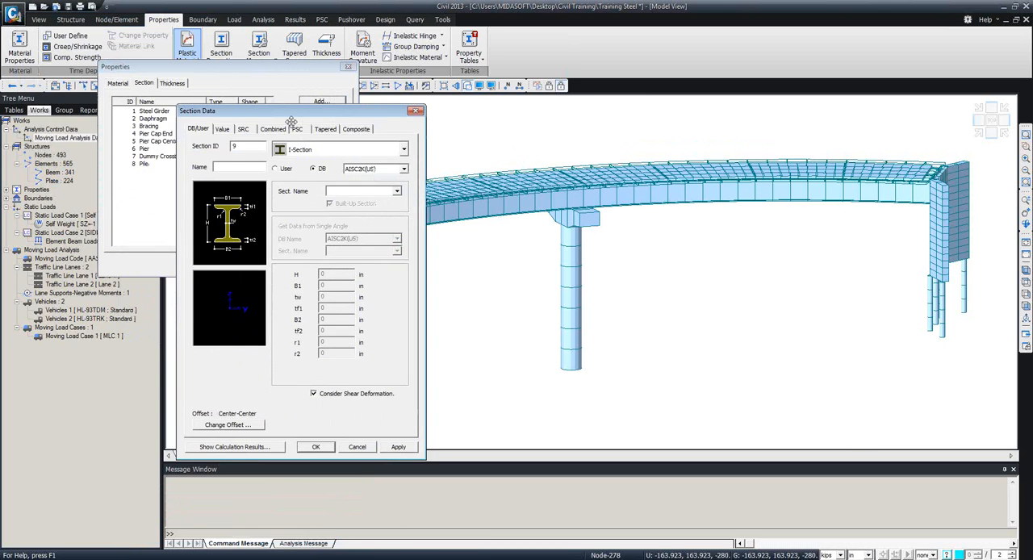
click(297, 131)
click(323, 130)
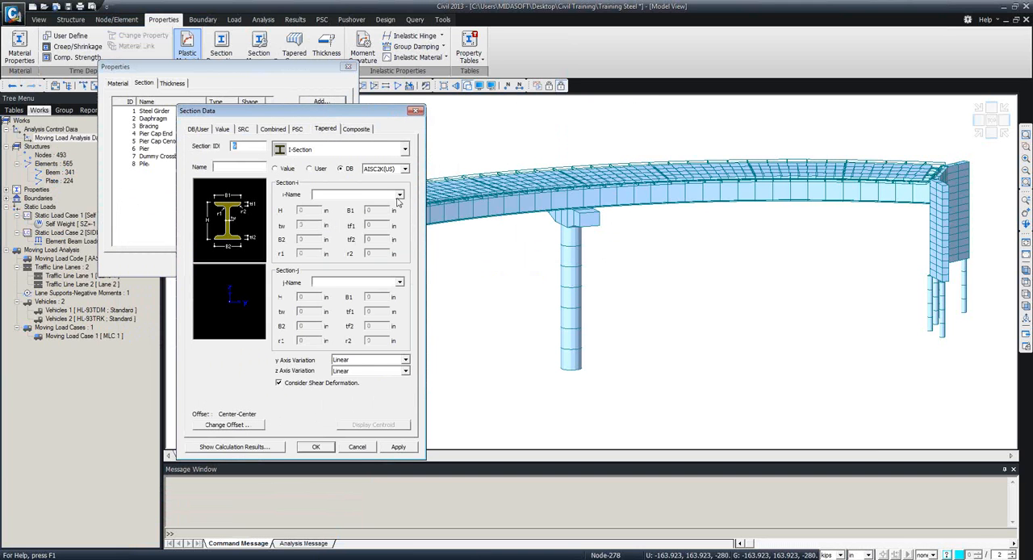
click(385, 150)
drag(407, 202, 410, 308)
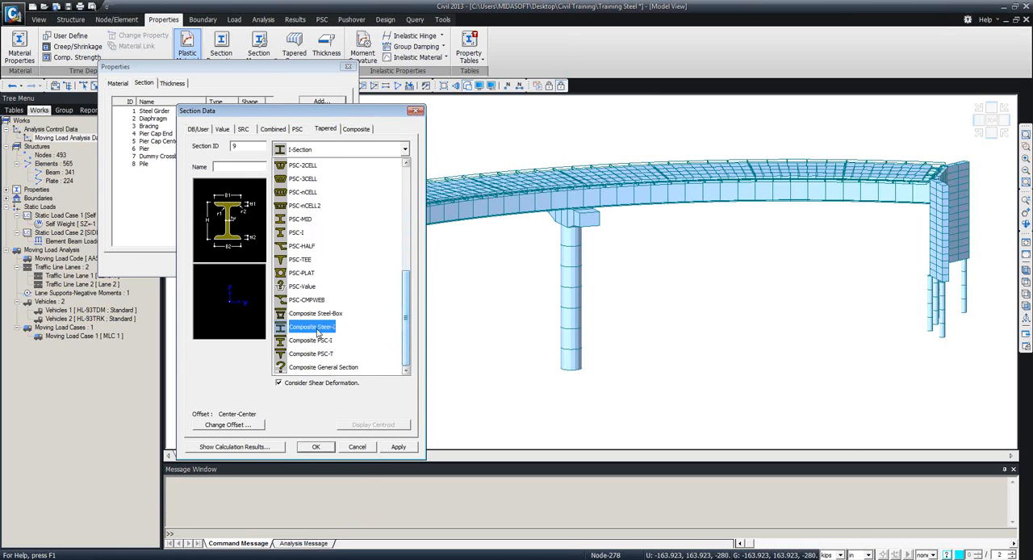
click(312, 326)
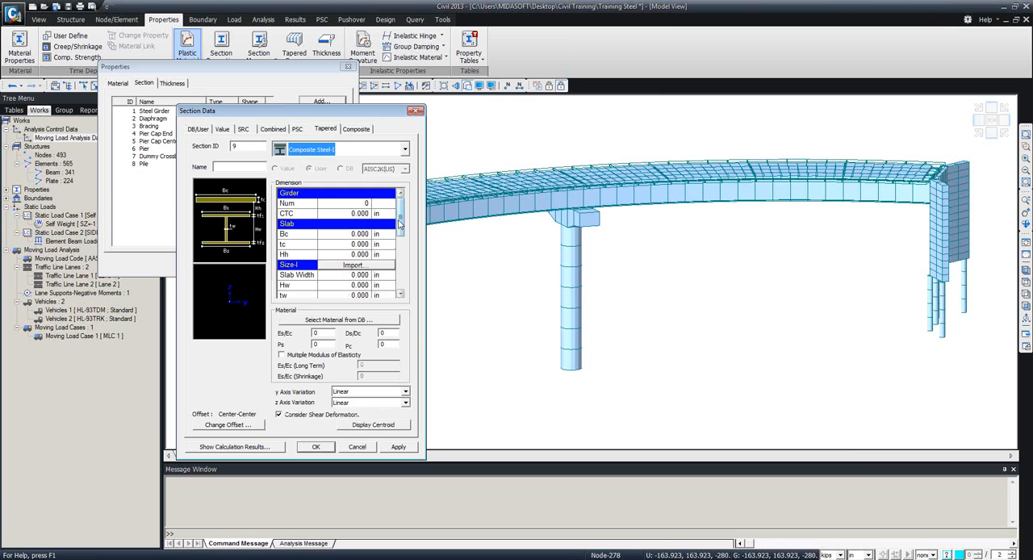
scroll(399, 227, down, 1)
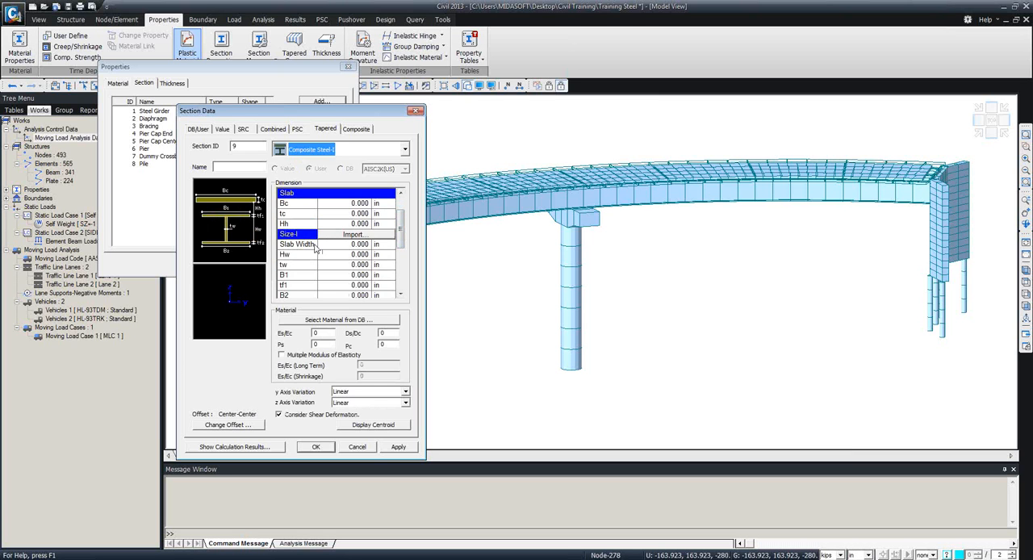
drag(399, 239, 401, 279)
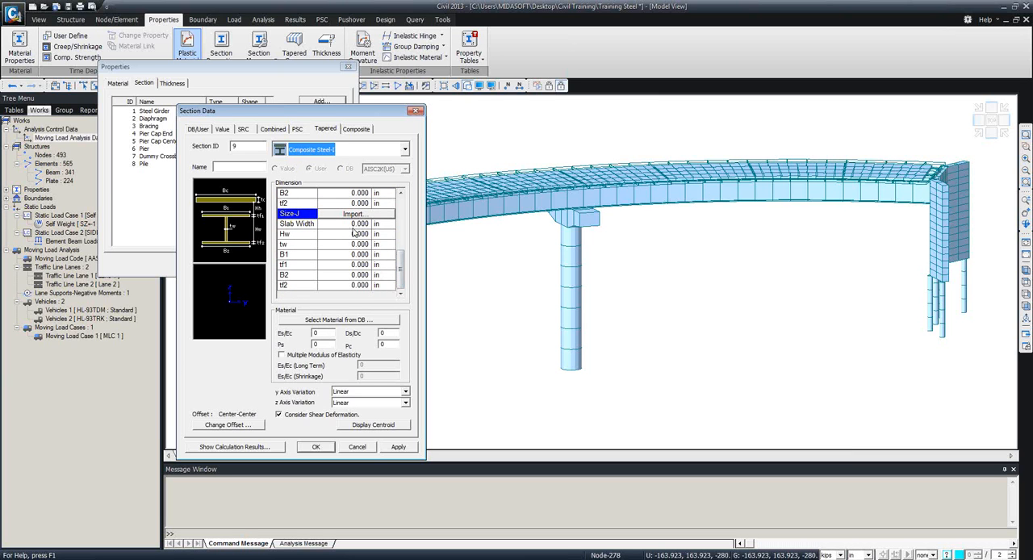
click(358, 447)
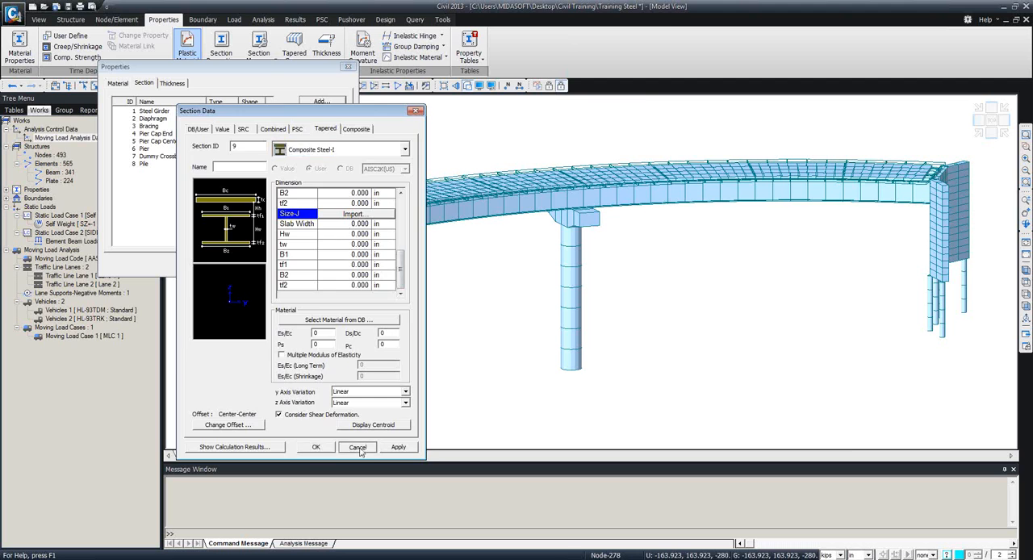
click(339, 265)
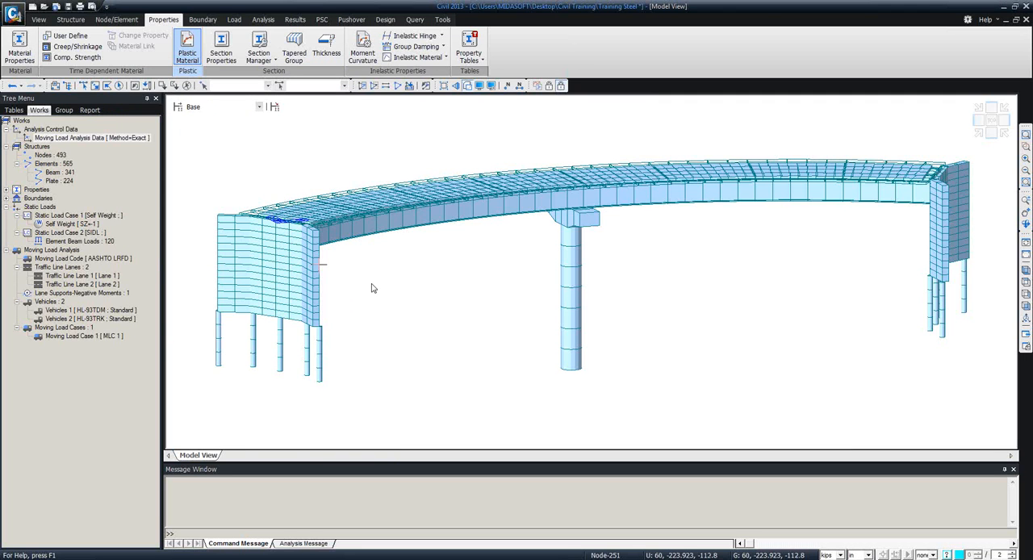
Inspect the girders and cross frames from beneath the deck, and switch the model to preprocessing mode.
mouse_move(372, 289)
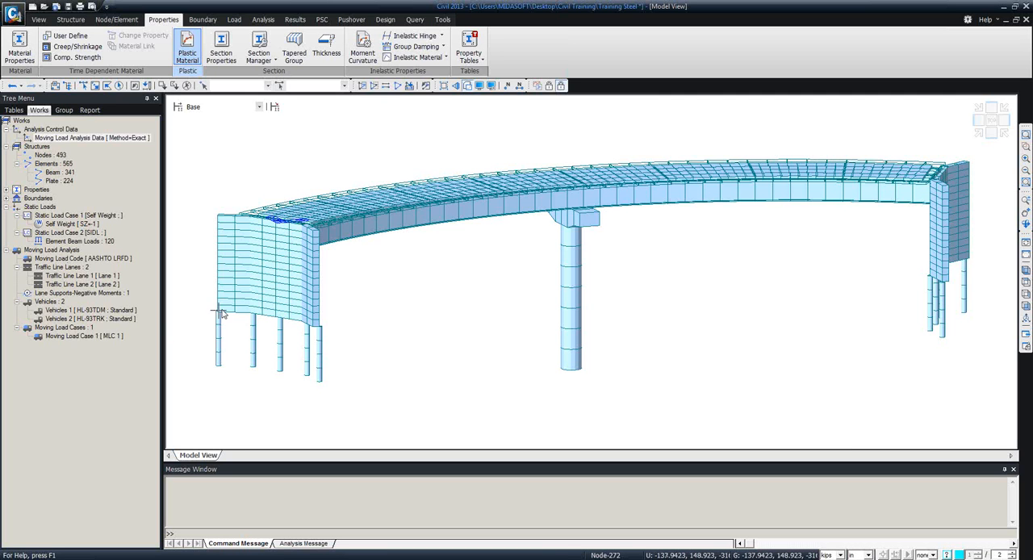
ctrl+middle_drag(431, 277, 468, 246)
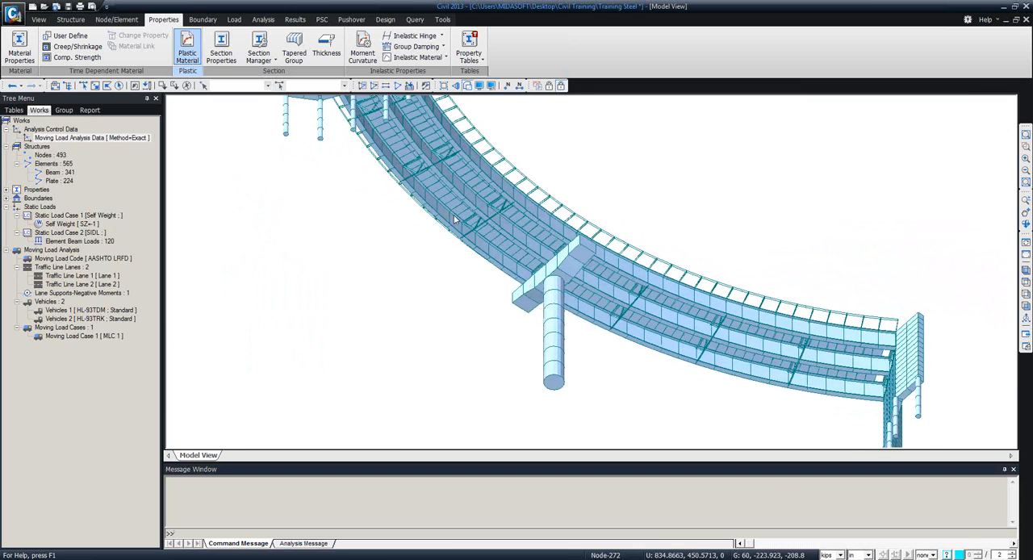
scroll(470, 248, up, 6)
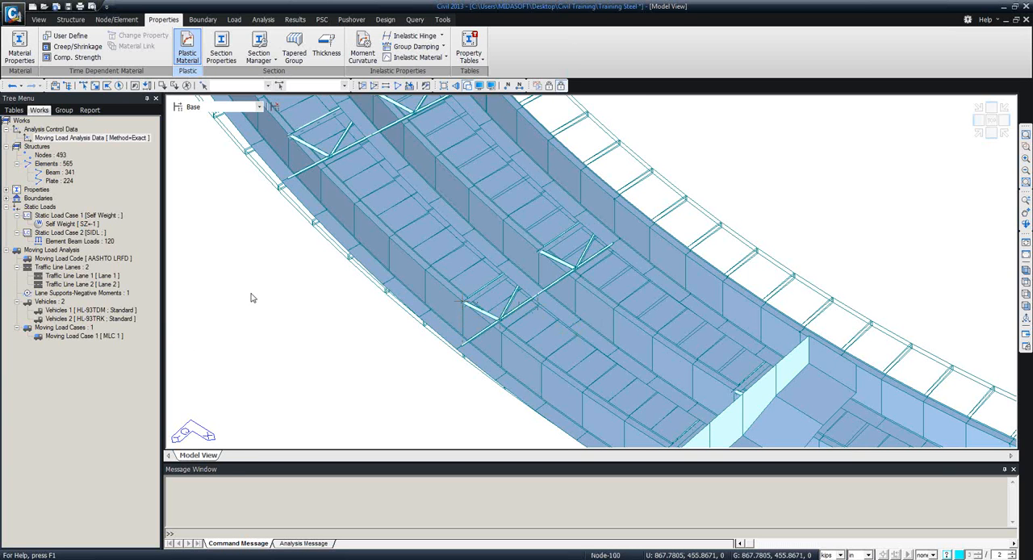
right_click(205, 257)
click(211, 222)
click(546, 86)
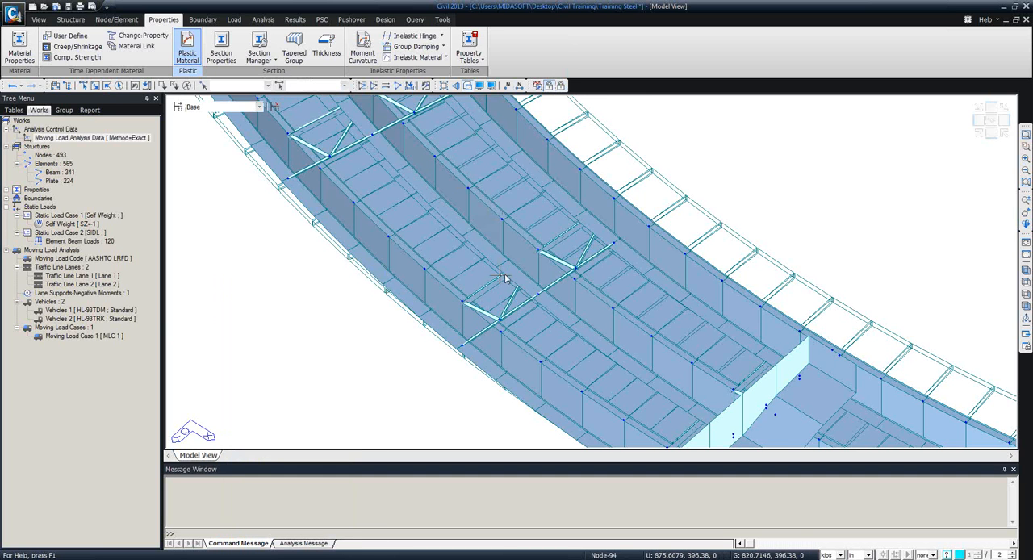
Isolate a short segment of the superstructure around one cross frame by selecting its elements and activating only them.
ctrl+middle_drag(506, 277, 457, 368)
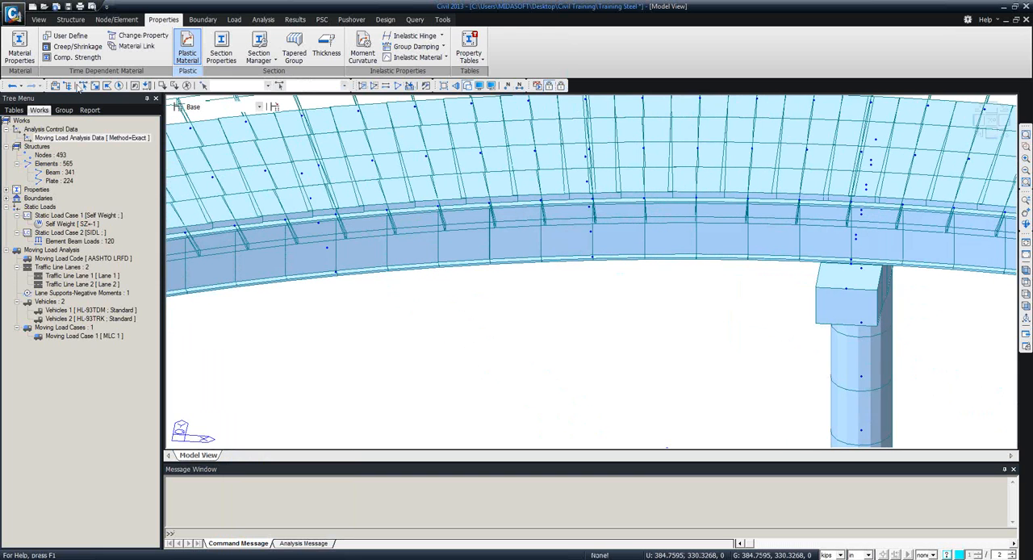
drag(452, 319, 305, 104)
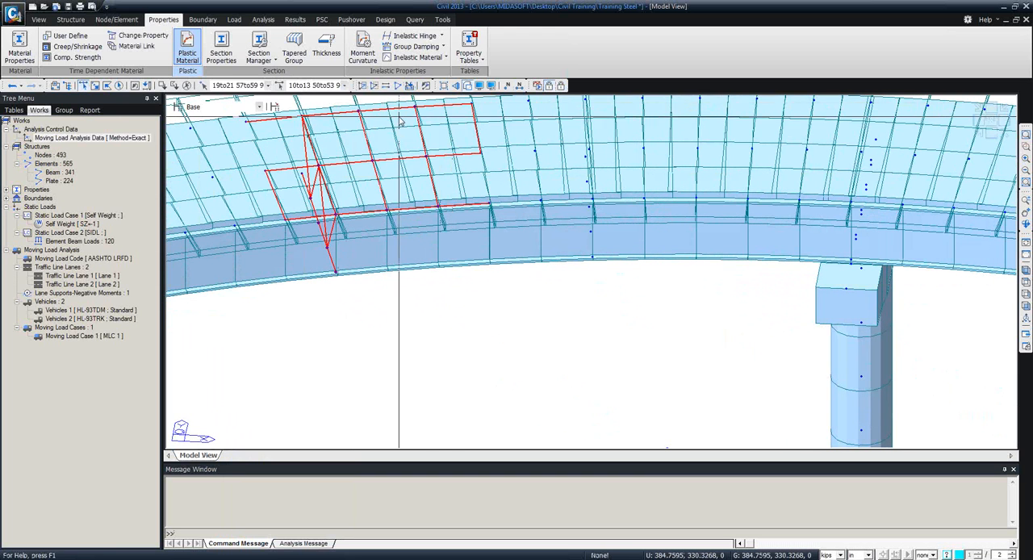
click(361, 87)
ctrl+middle_drag(555, 323, 568, 266)
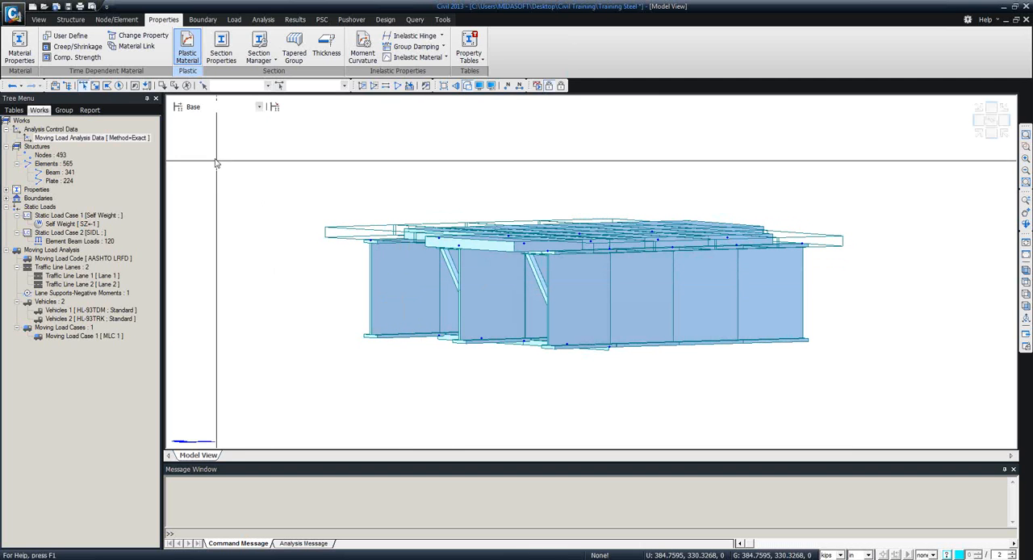
Begin a new section definition with a user-defined Solid Rectangle shape.
click(214, 50)
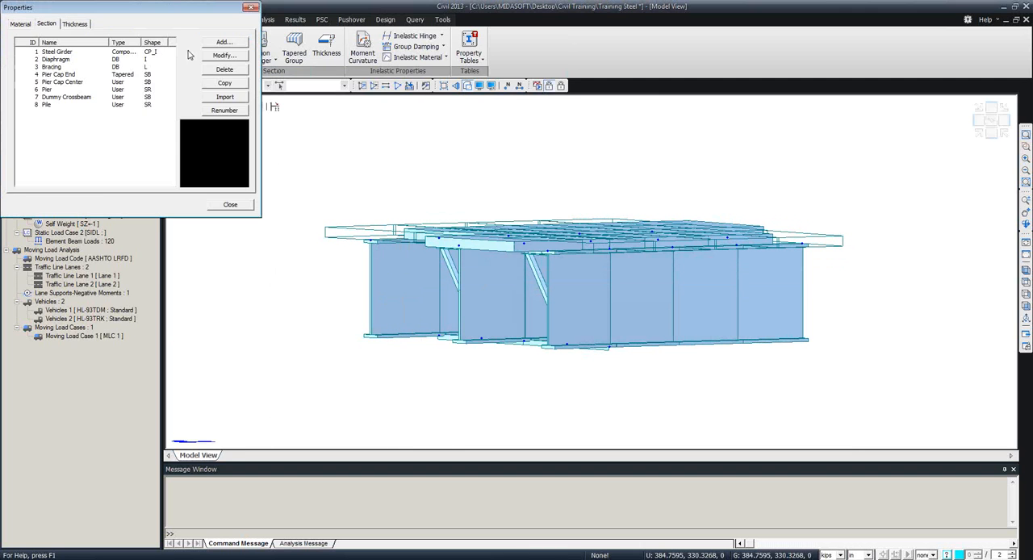
click(224, 42)
click(129, 250)
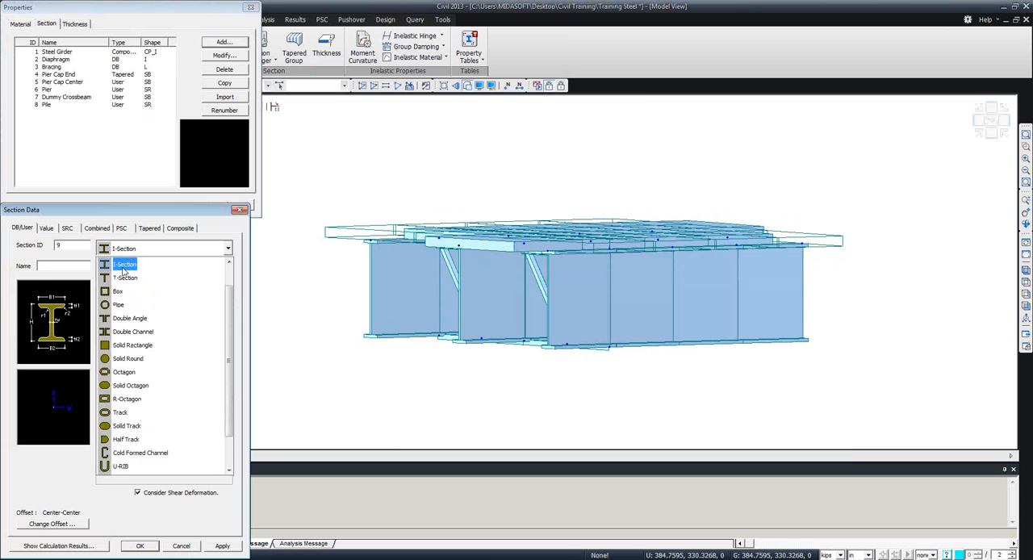
click(124, 346)
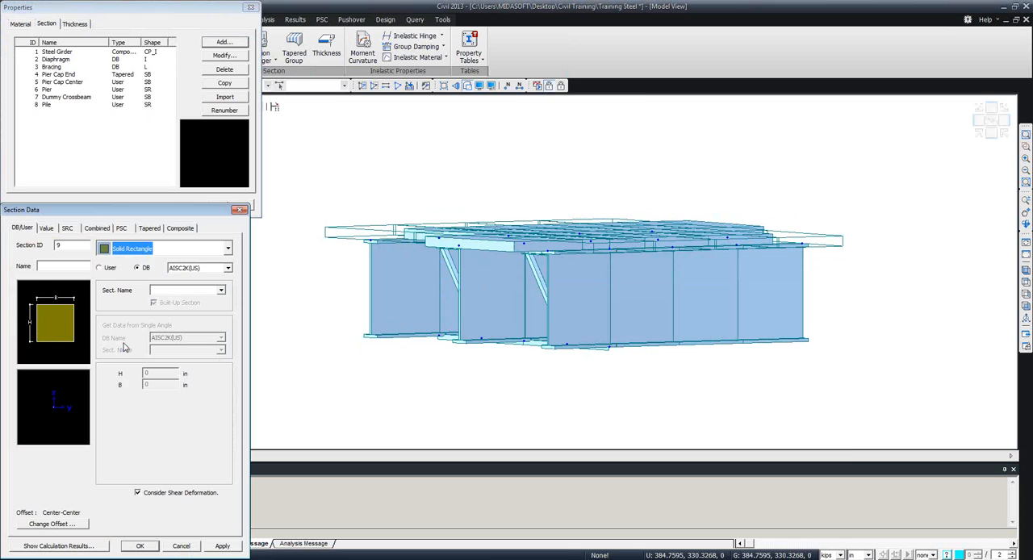
click(99, 268)
Set the rectangle to H 72 in and B 1 in, name it Stif, and decline deleting the analysis results.
double_click(152, 375)
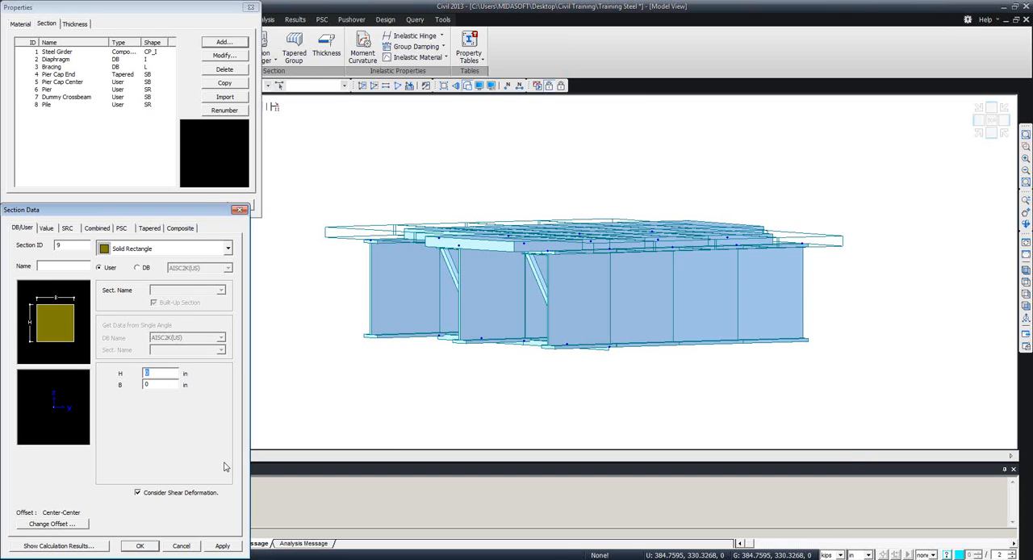
text(72)
key(Tab)
text(1)
click(67, 269)
text(Stif)
click(147, 545)
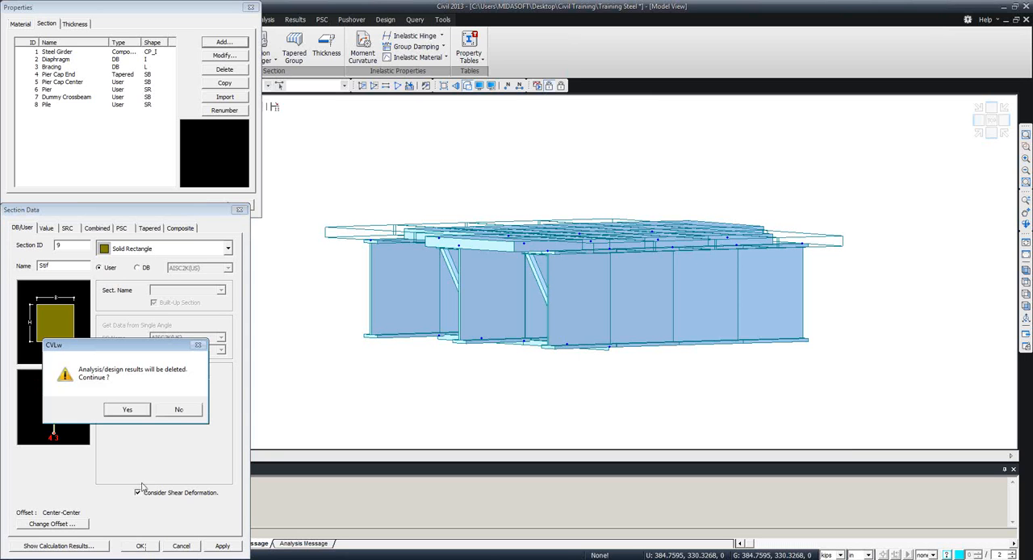
click(185, 410)
Change the Stif section's offset to Center-Top.
click(60, 525)
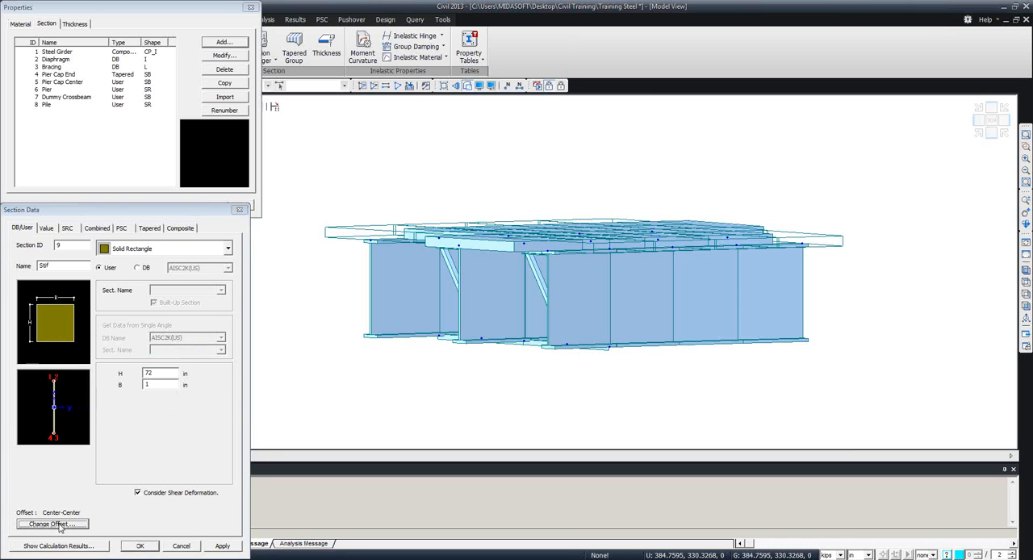
click(94, 360)
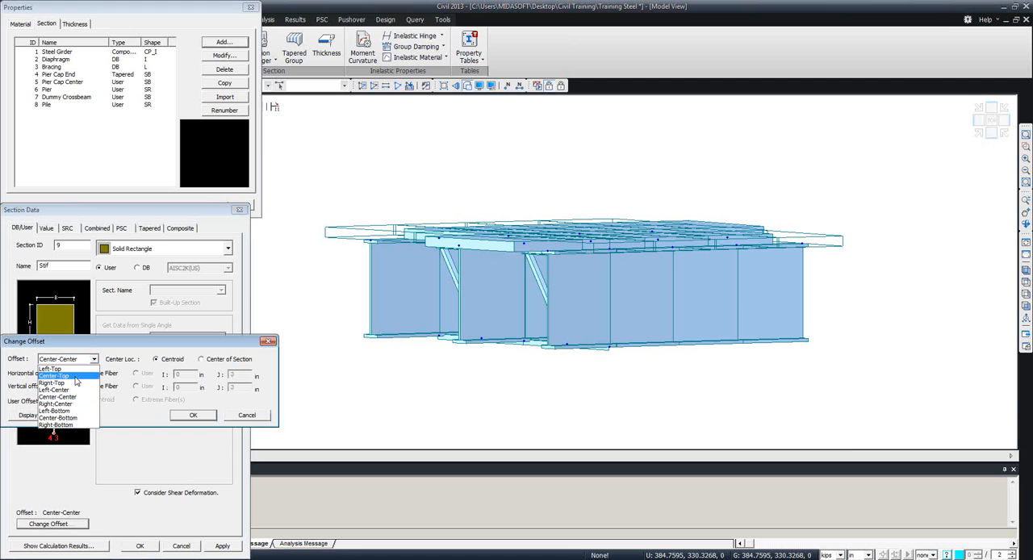
click(74, 375)
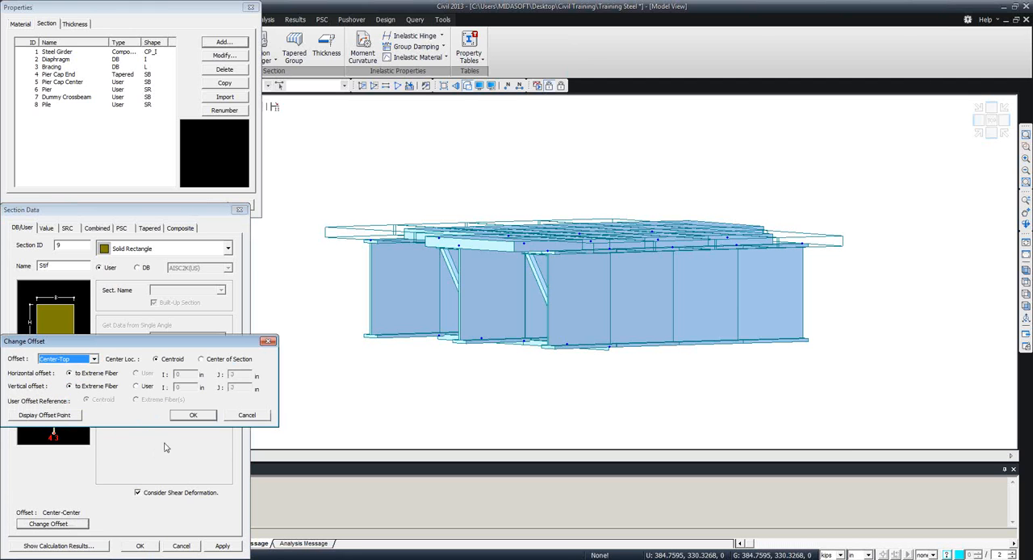
click(186, 416)
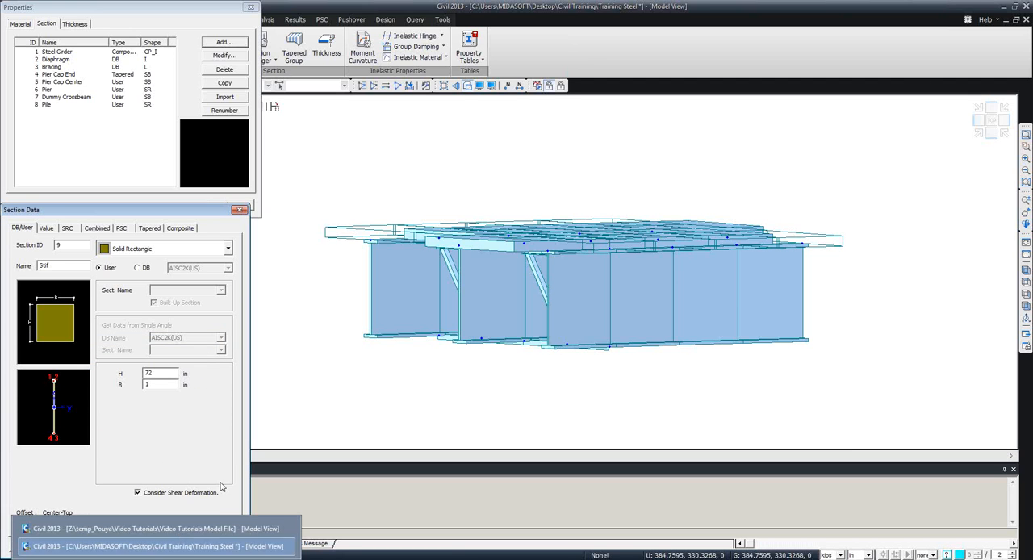
Save the Stif section definition and finish working with the section properties.
drag(152, 208, 185, 126)
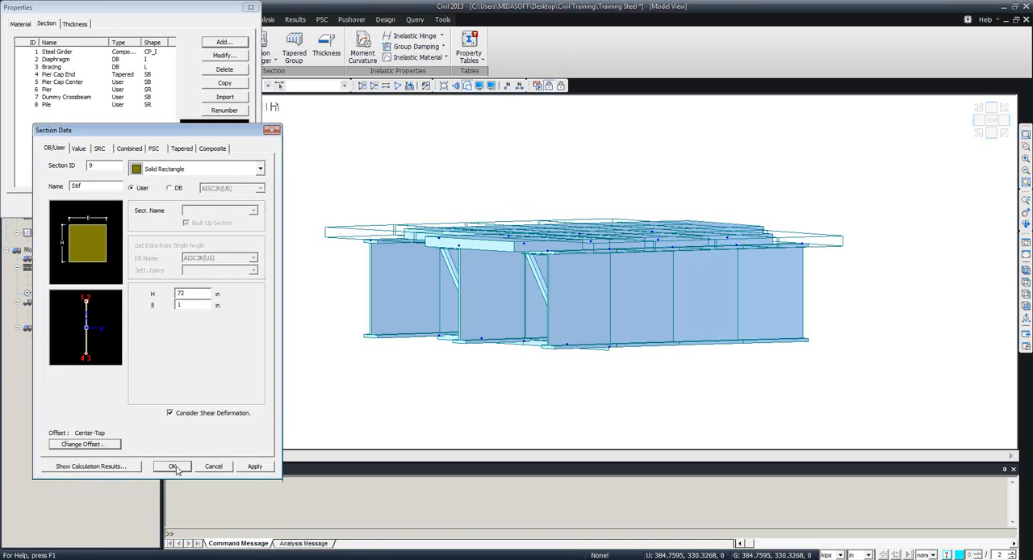
click(169, 466)
click(142, 331)
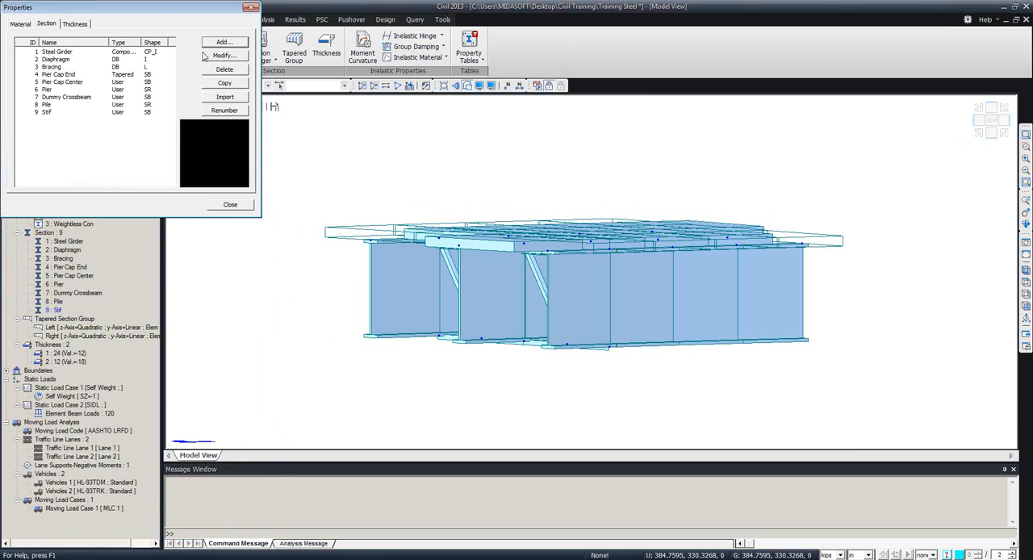
click(251, 7)
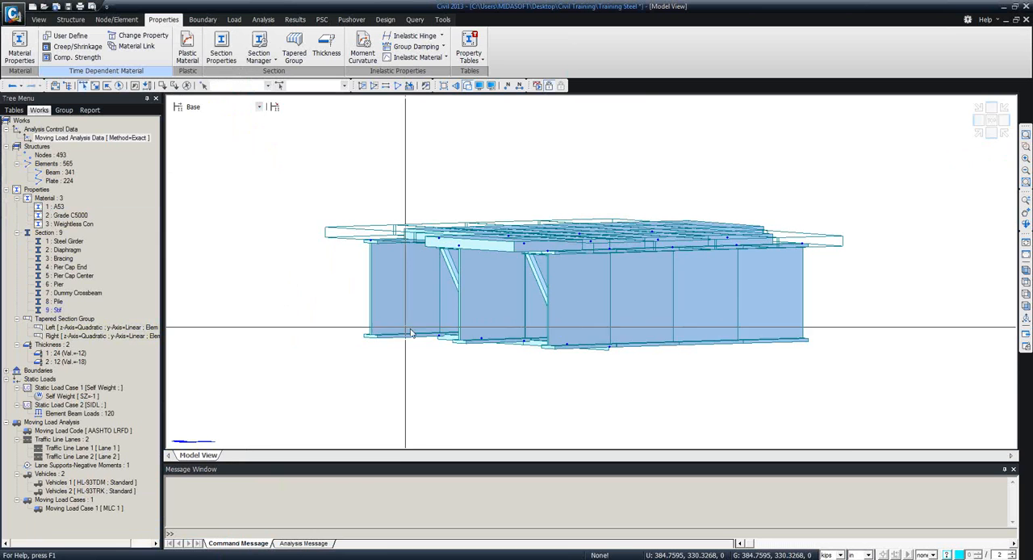
Create a vertical general beam element with material A53 and section 9: Stif between the outer girder's top and bottom nodes at the cross frame.
middle_drag(395, 383, 381, 394)
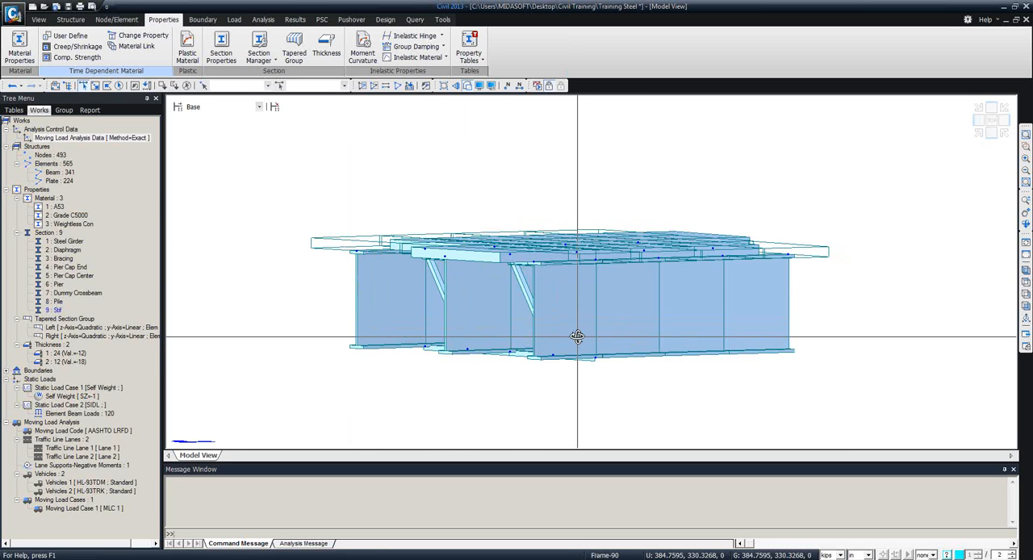
ctrl+middle_drag(577, 337, 595, 338)
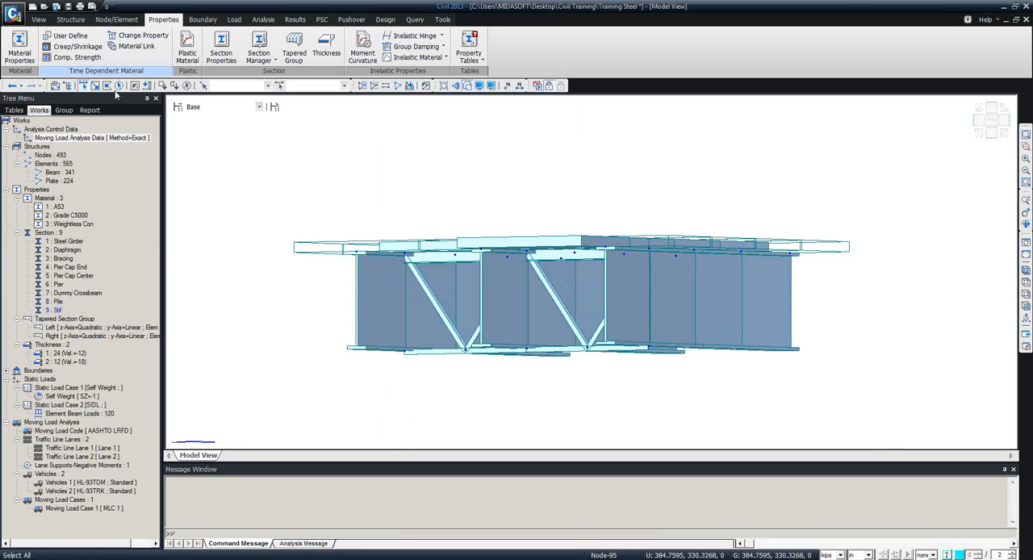
right_click(214, 147)
mouse_move(250, 166)
click(386, 166)
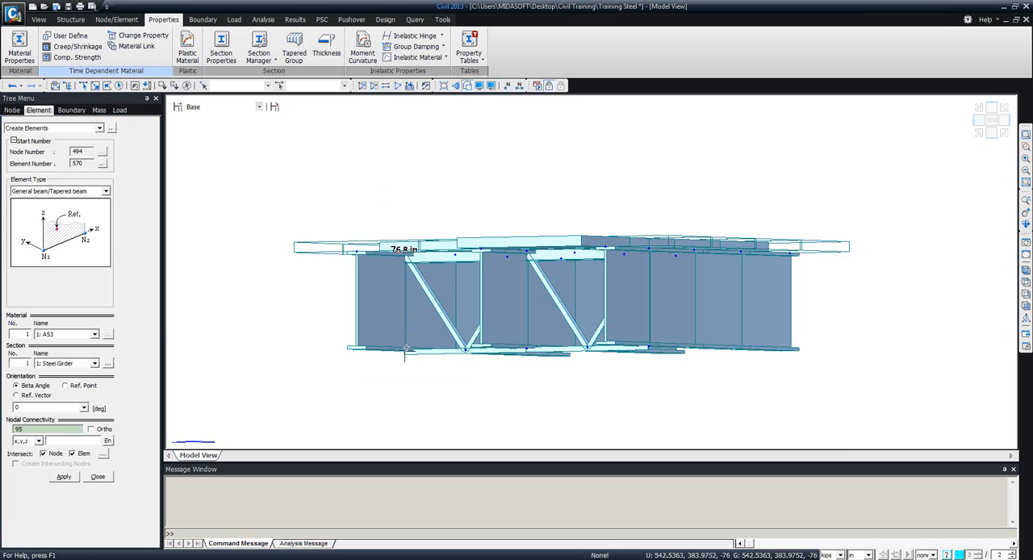
click(94, 364)
drag(95, 396, 96, 405)
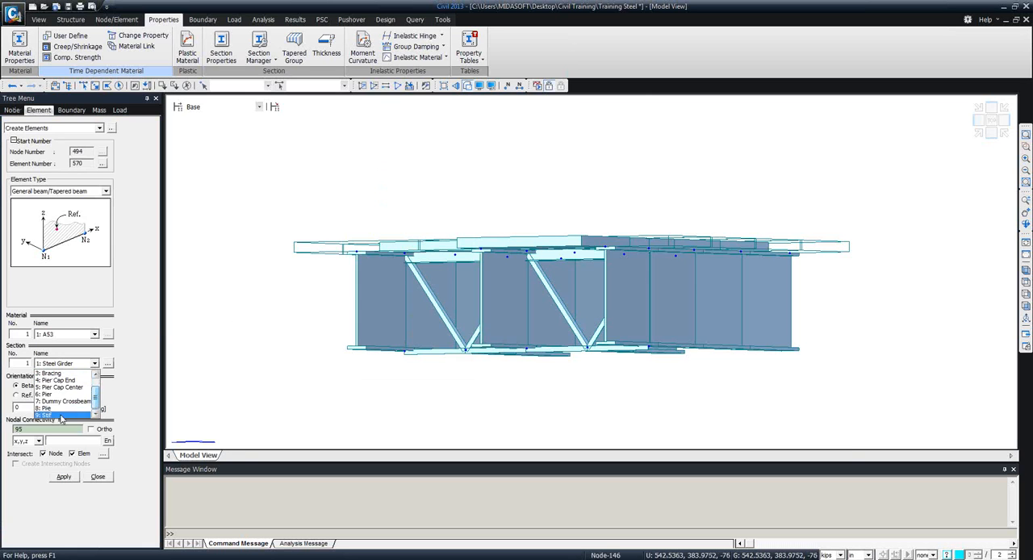
click(61, 415)
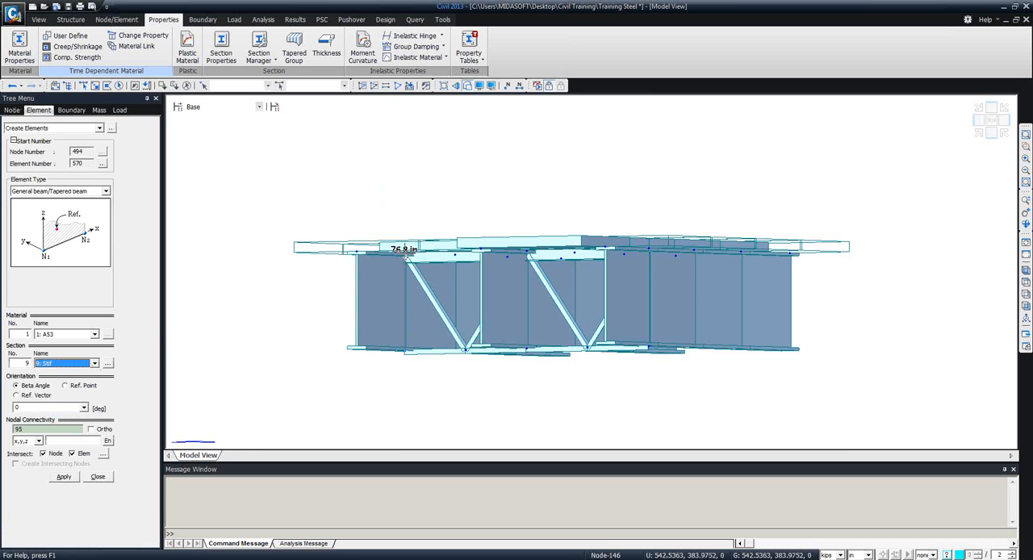
click(42, 430)
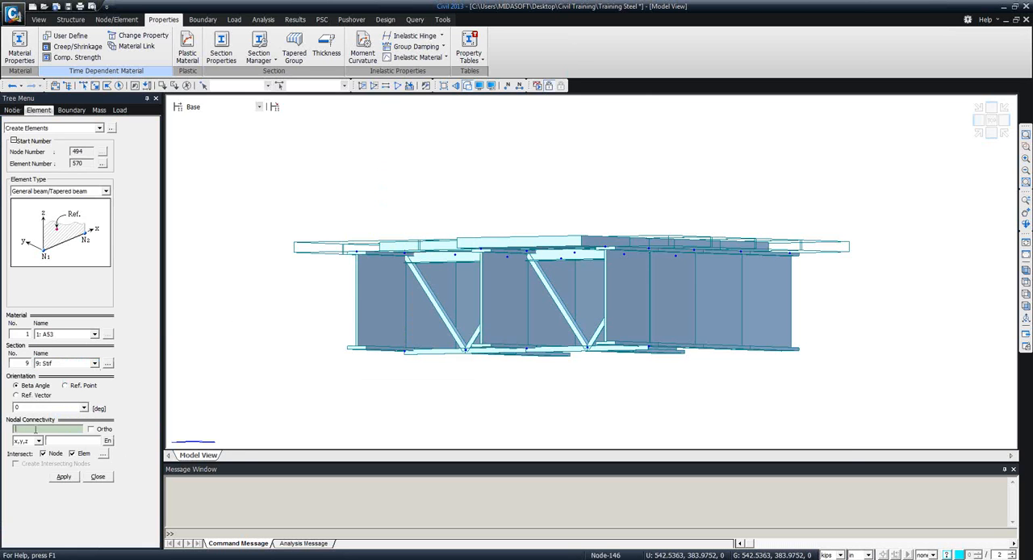
click(39, 429)
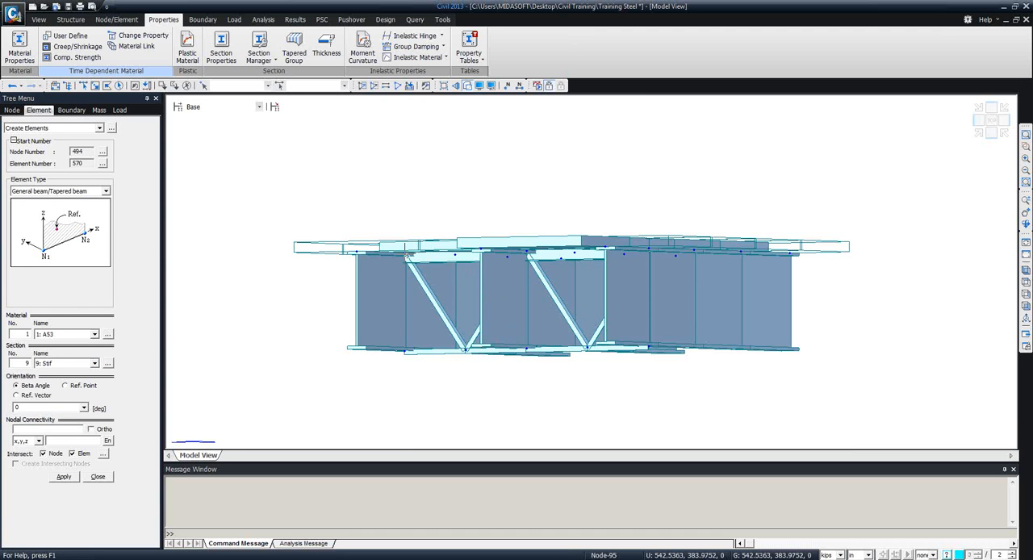
click(405, 255)
click(405, 350)
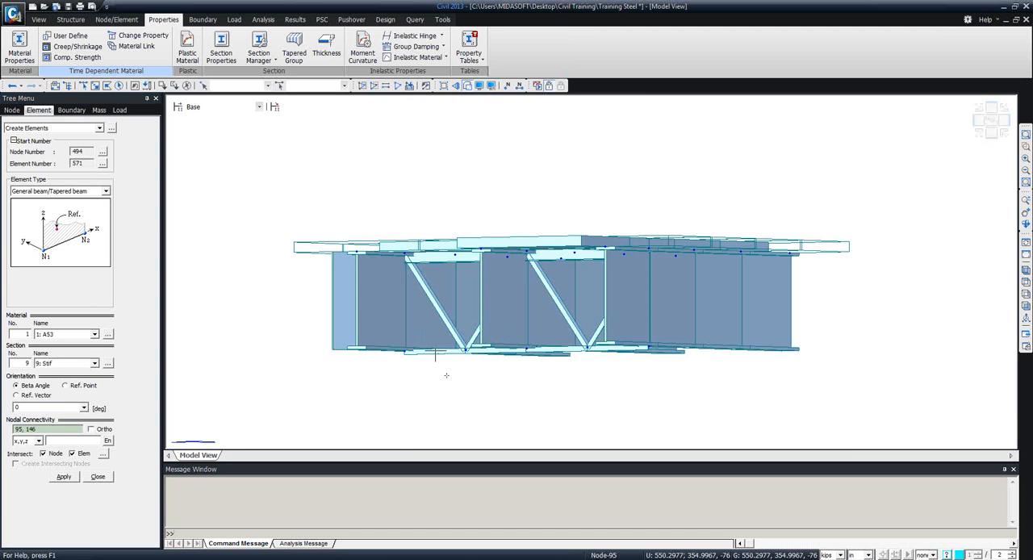
Inspect the new stiffener element's orientation and properties from several angles, and finish element creation.
ctrl+middle_drag(438, 364, 622, 413)
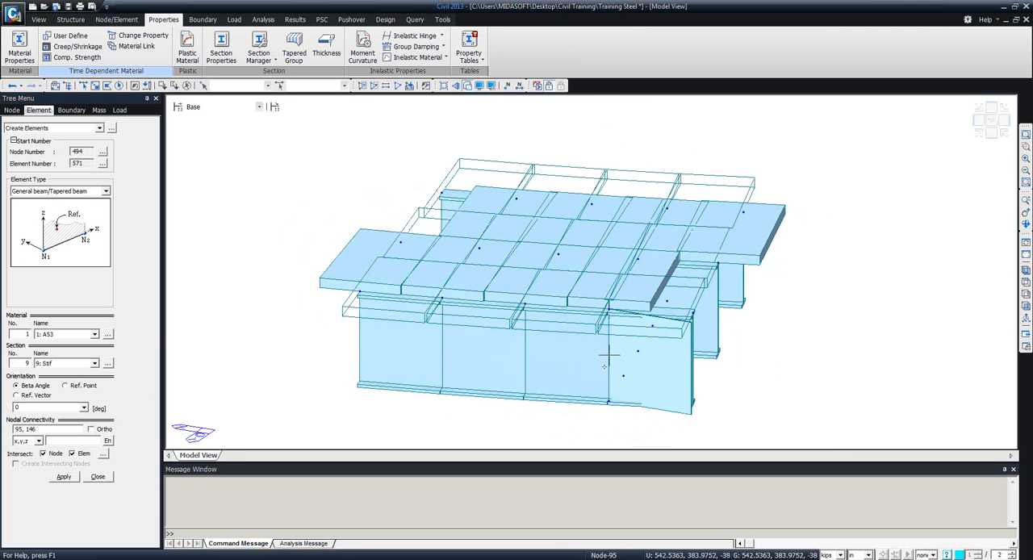
mouse_move(609, 355)
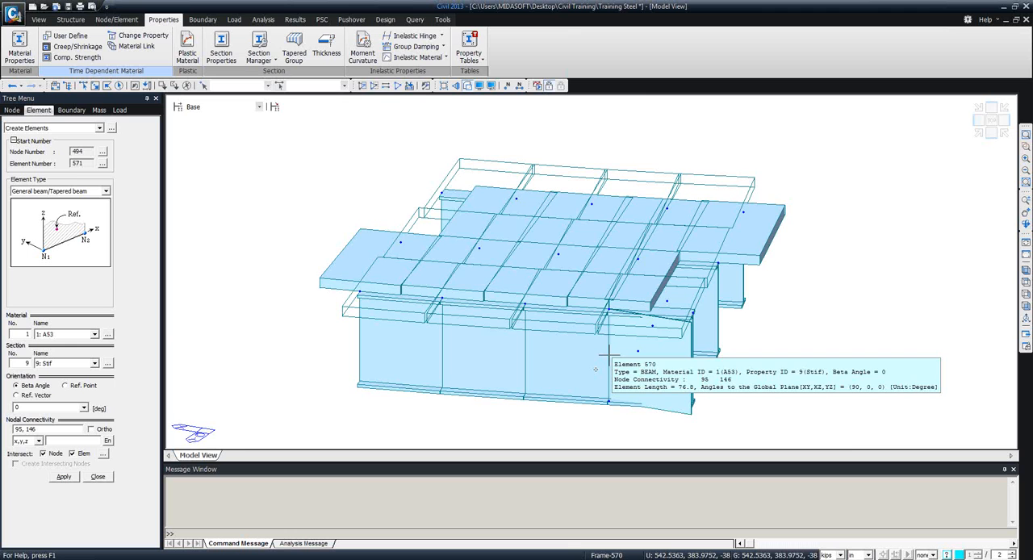
middle_drag(682, 346, 577, 319)
ctrl+middle_drag(631, 363, 454, 315)
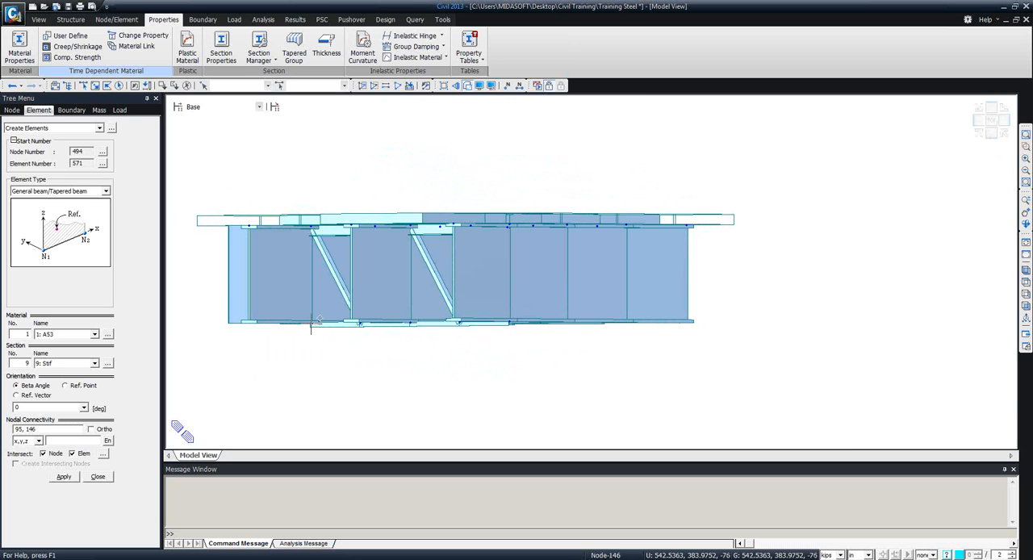
click(97, 477)
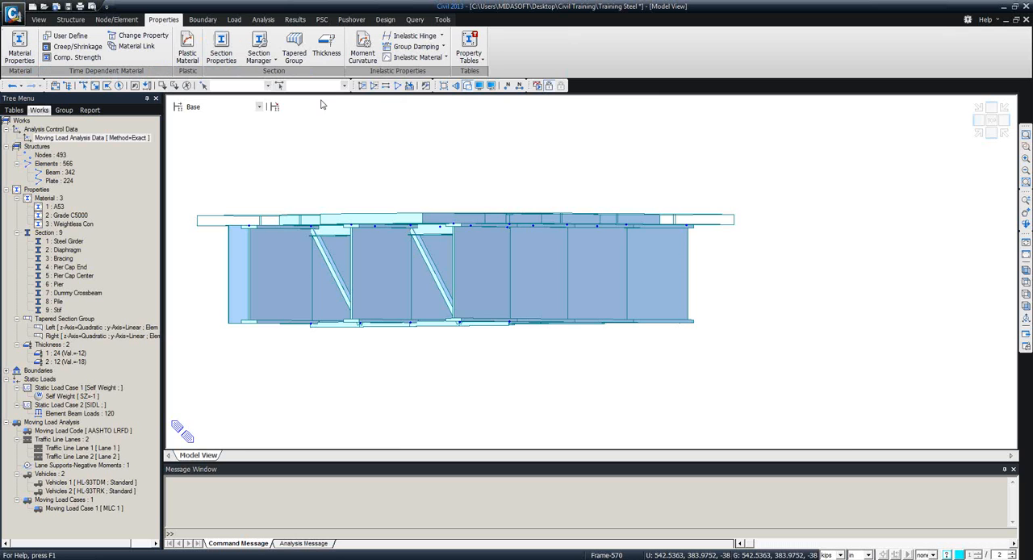
Reactivate all elements to display the entire bridge in a 3D view.
click(399, 86)
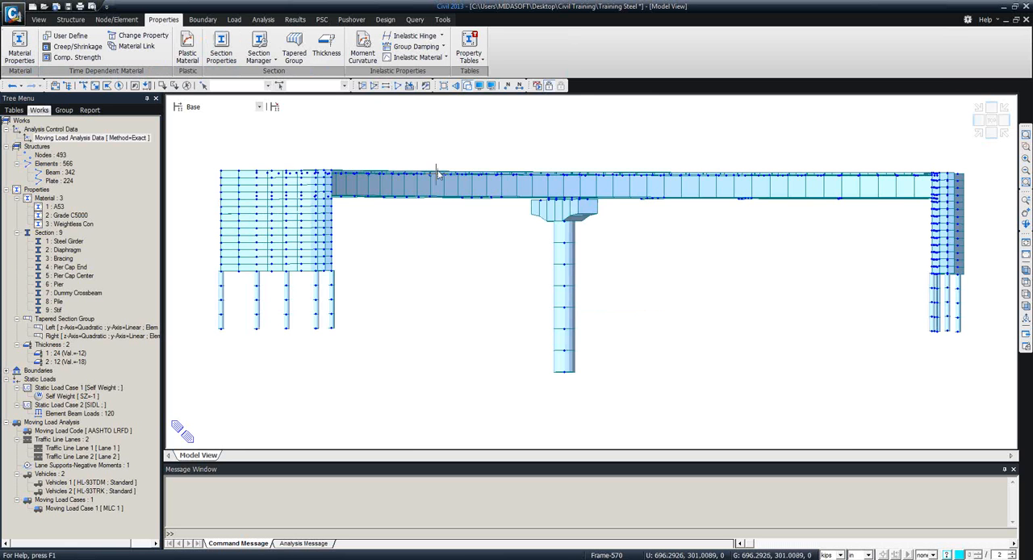
ctrl+middle_drag(436, 172, 419, 233)
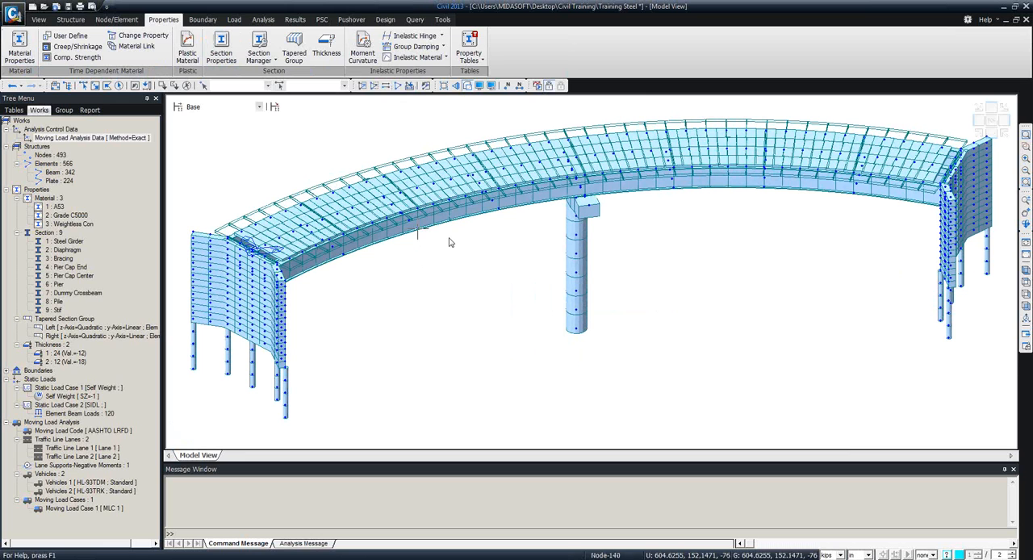
mouse_move(450, 241)
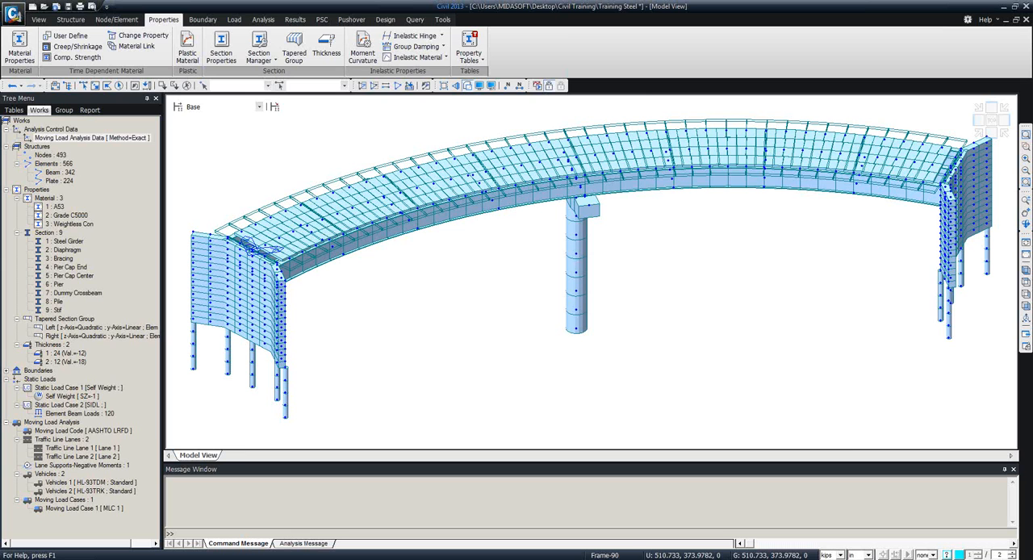
Review the load combination lists and the automatic generation options for Steel under AASHTO-LRFD12, without generating any combinations.
click(202, 23)
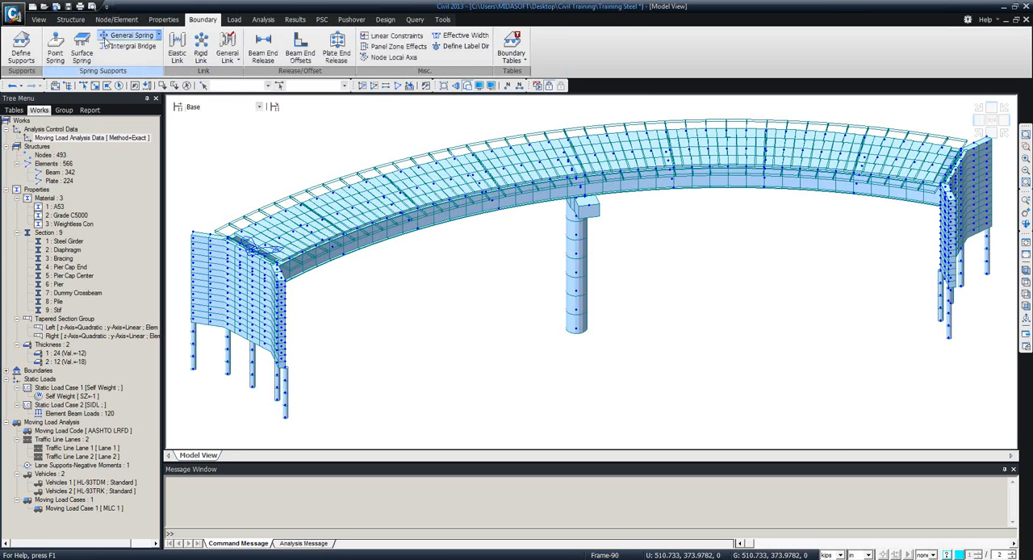
click(238, 22)
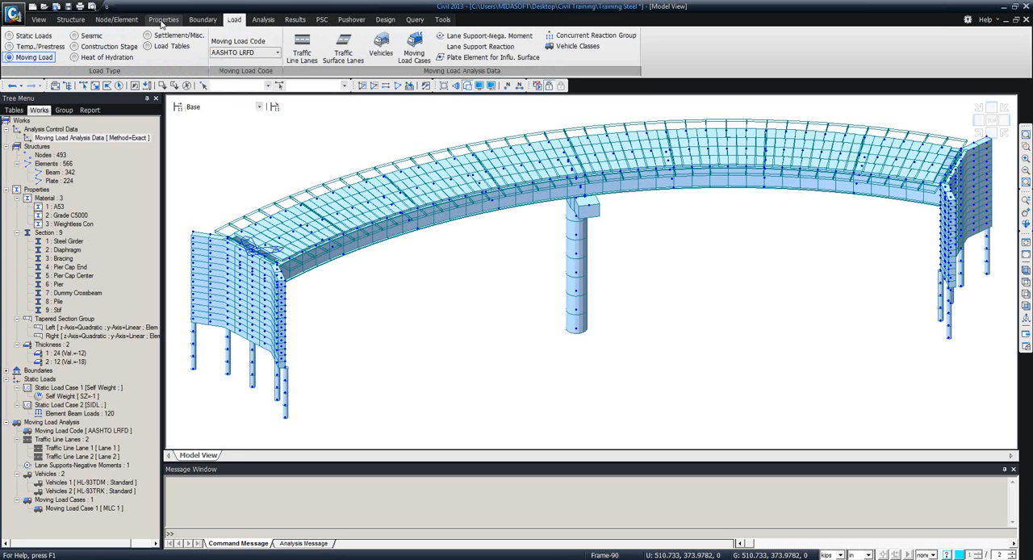
click(295, 20)
click(26, 48)
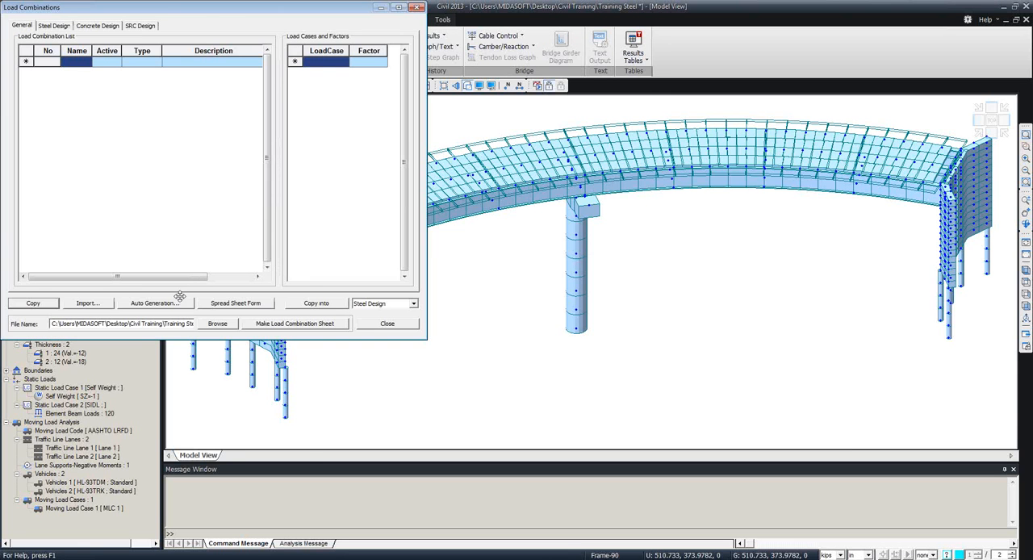
click(156, 304)
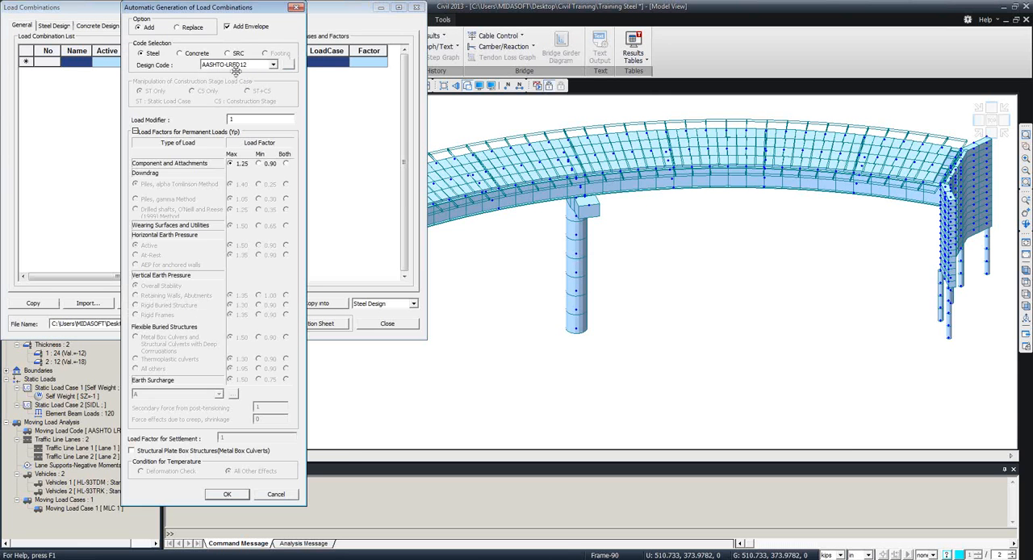
click(296, 9)
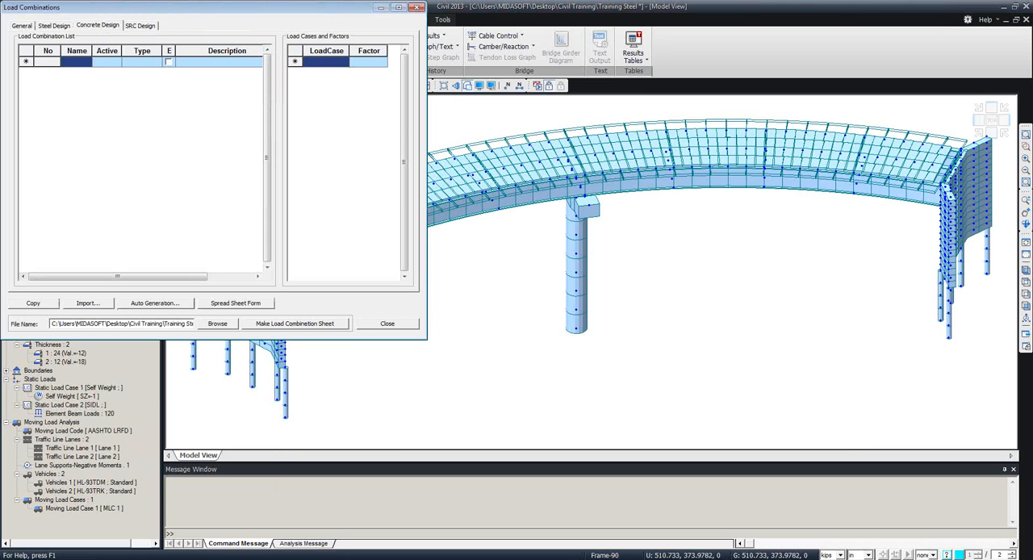
click(416, 7)
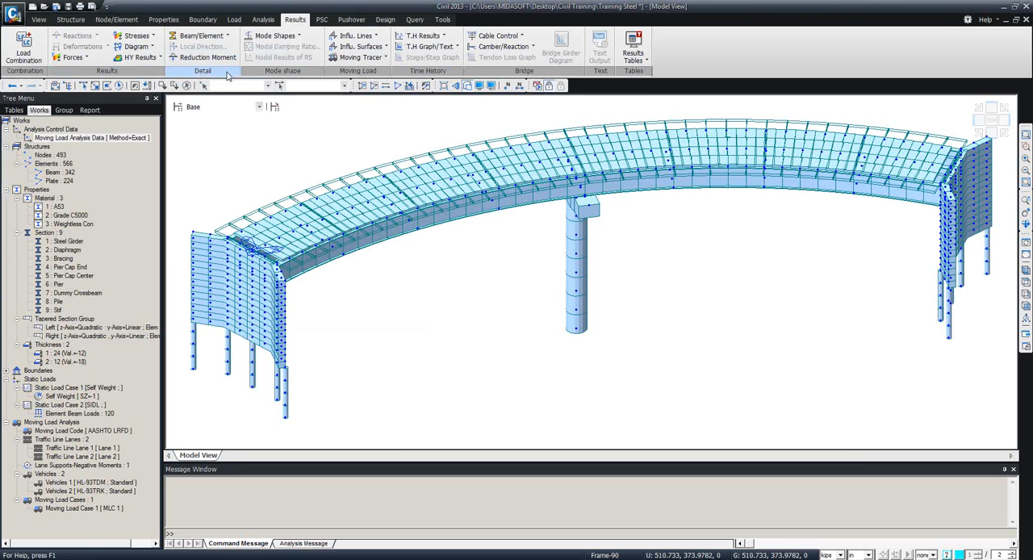
Switch the entire bridge to wireframe display and open the traffic surface lanes definition for moving loads.
click(234, 19)
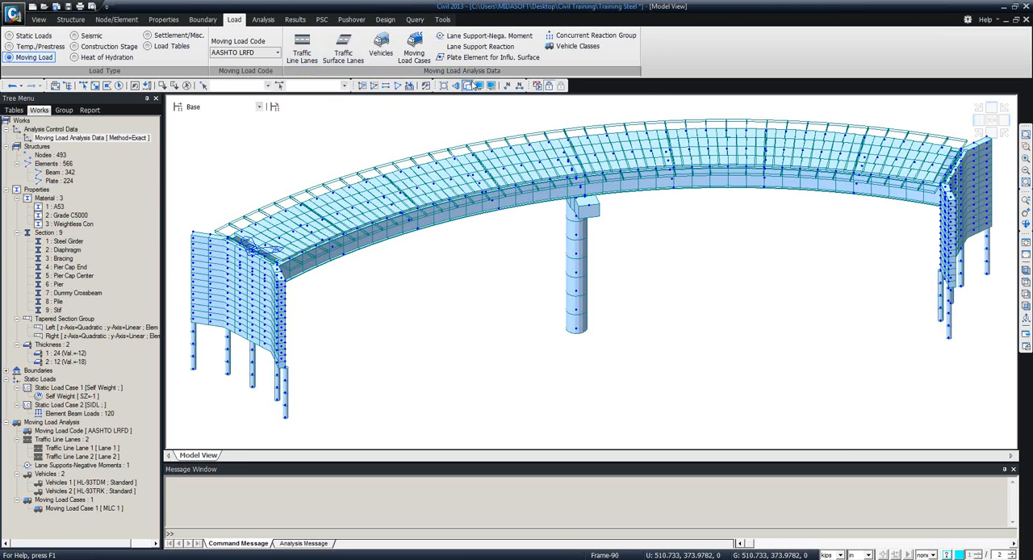
click(467, 85)
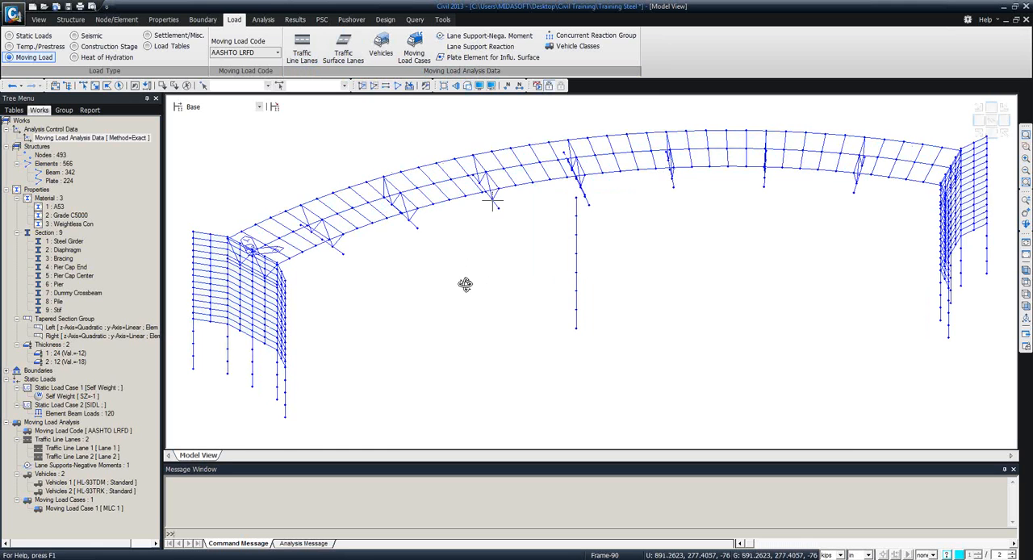
ctrl+middle_drag(460, 283, 491, 322)
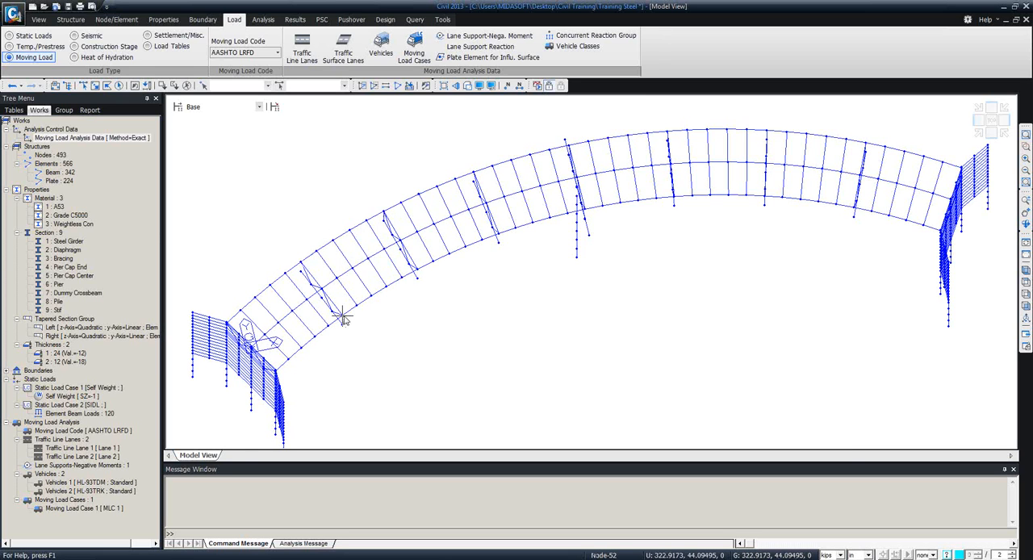
mouse_move(343, 317)
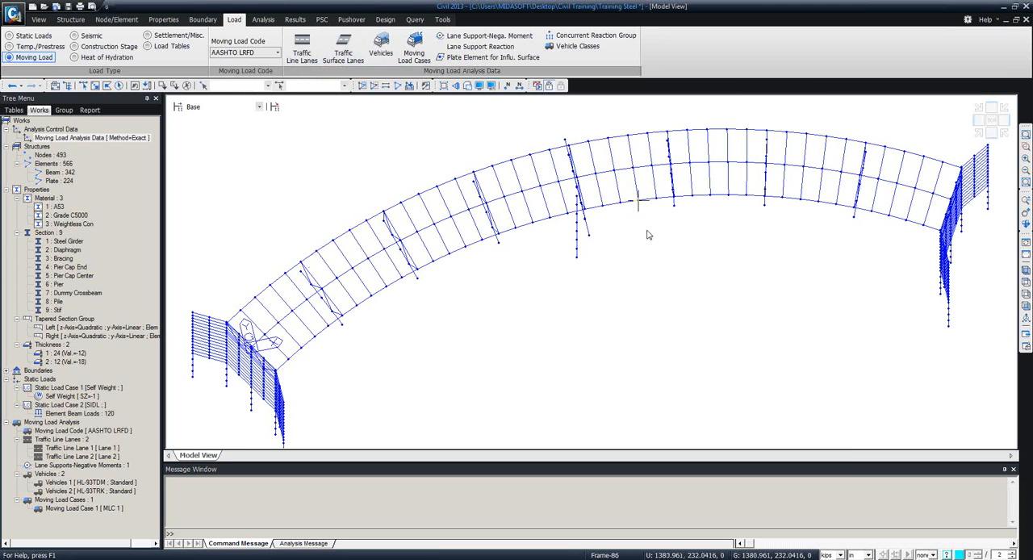
ctrl+middle_drag(636, 253, 618, 167)
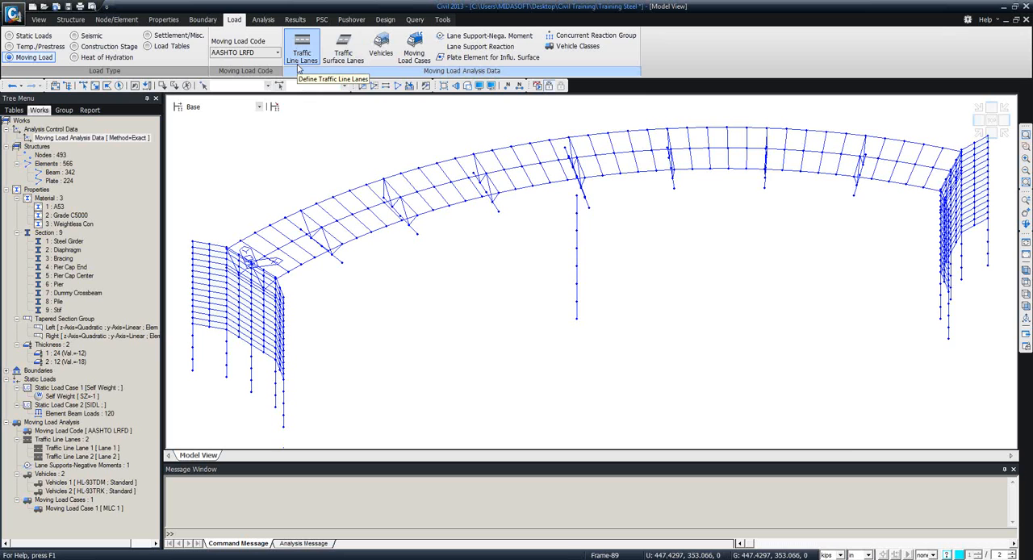
click(344, 53)
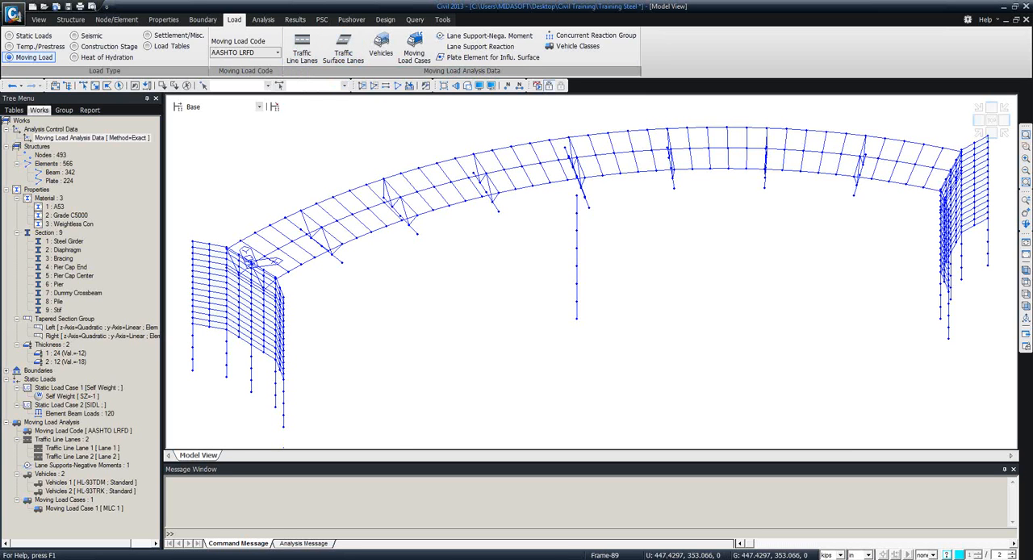